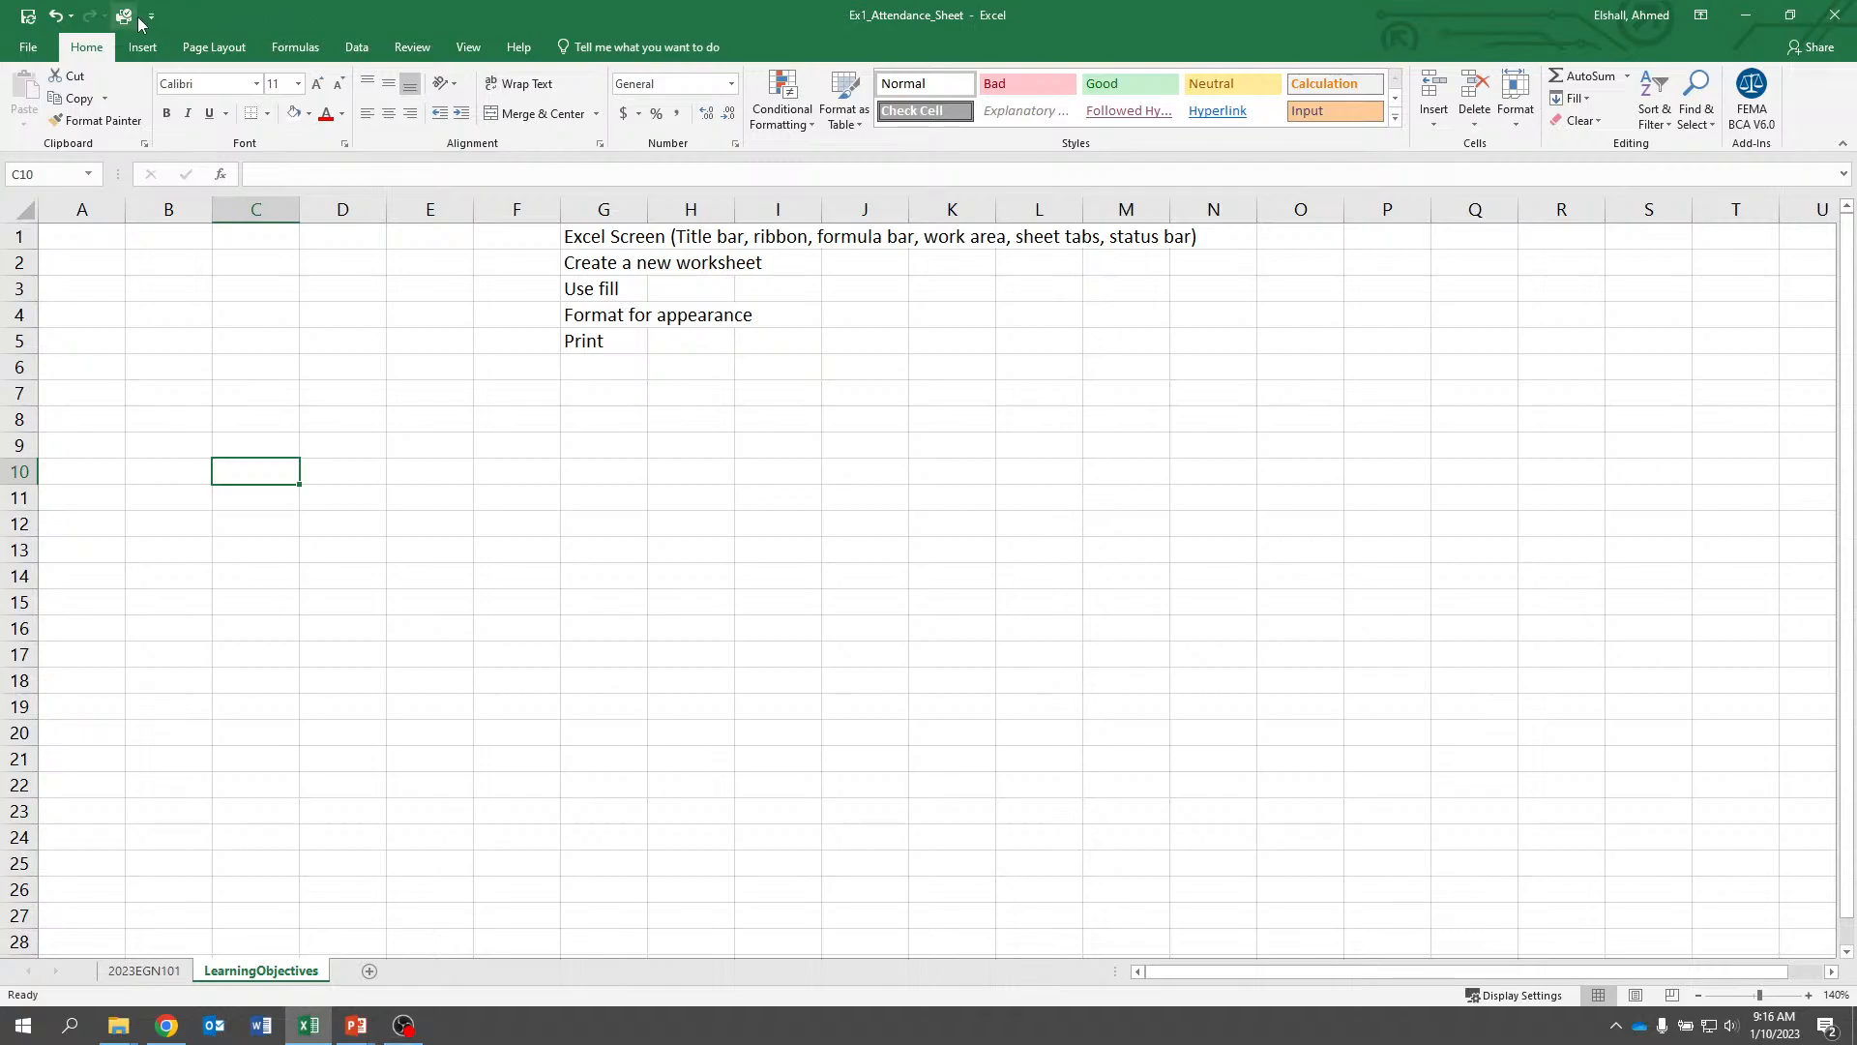
Look over the quick access toolbar options, the ribbon's command groups and the formula bar
{"action": "left_click", "coordinate": [150, 18]}
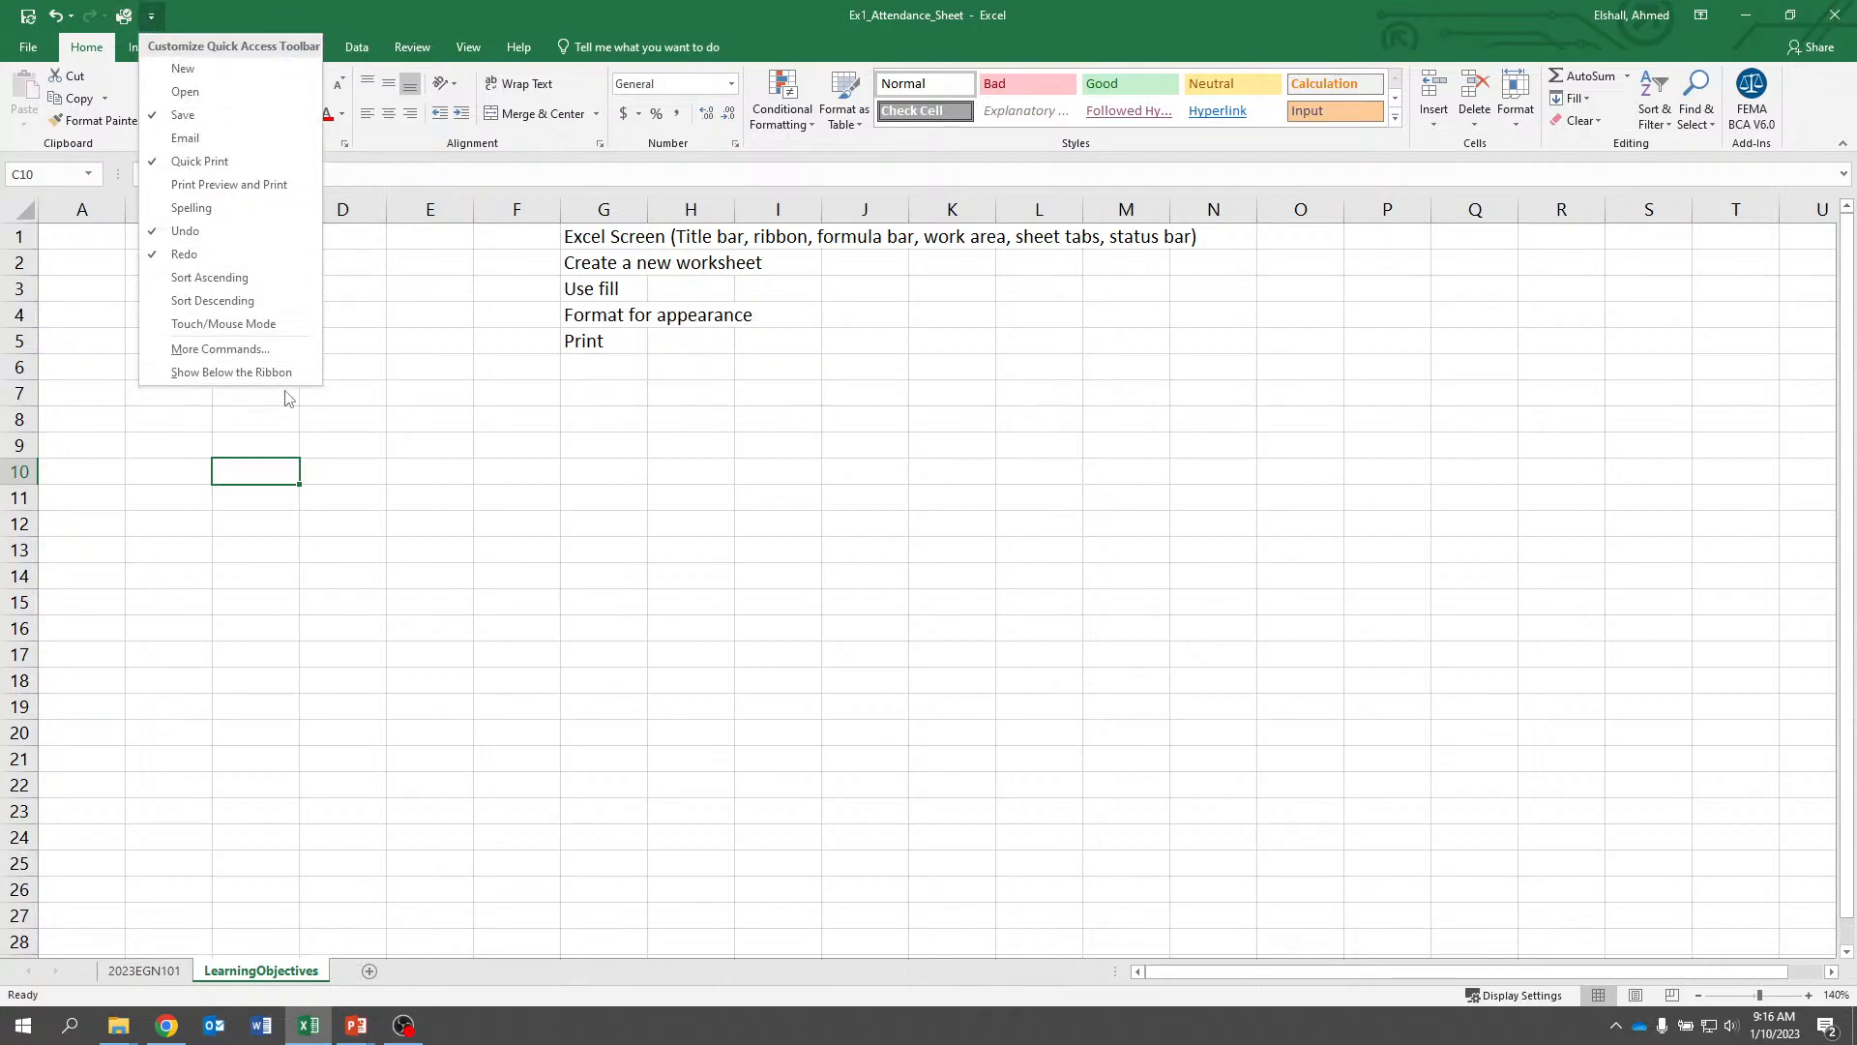
{"action": "left_click", "coordinate": [360, 335]}
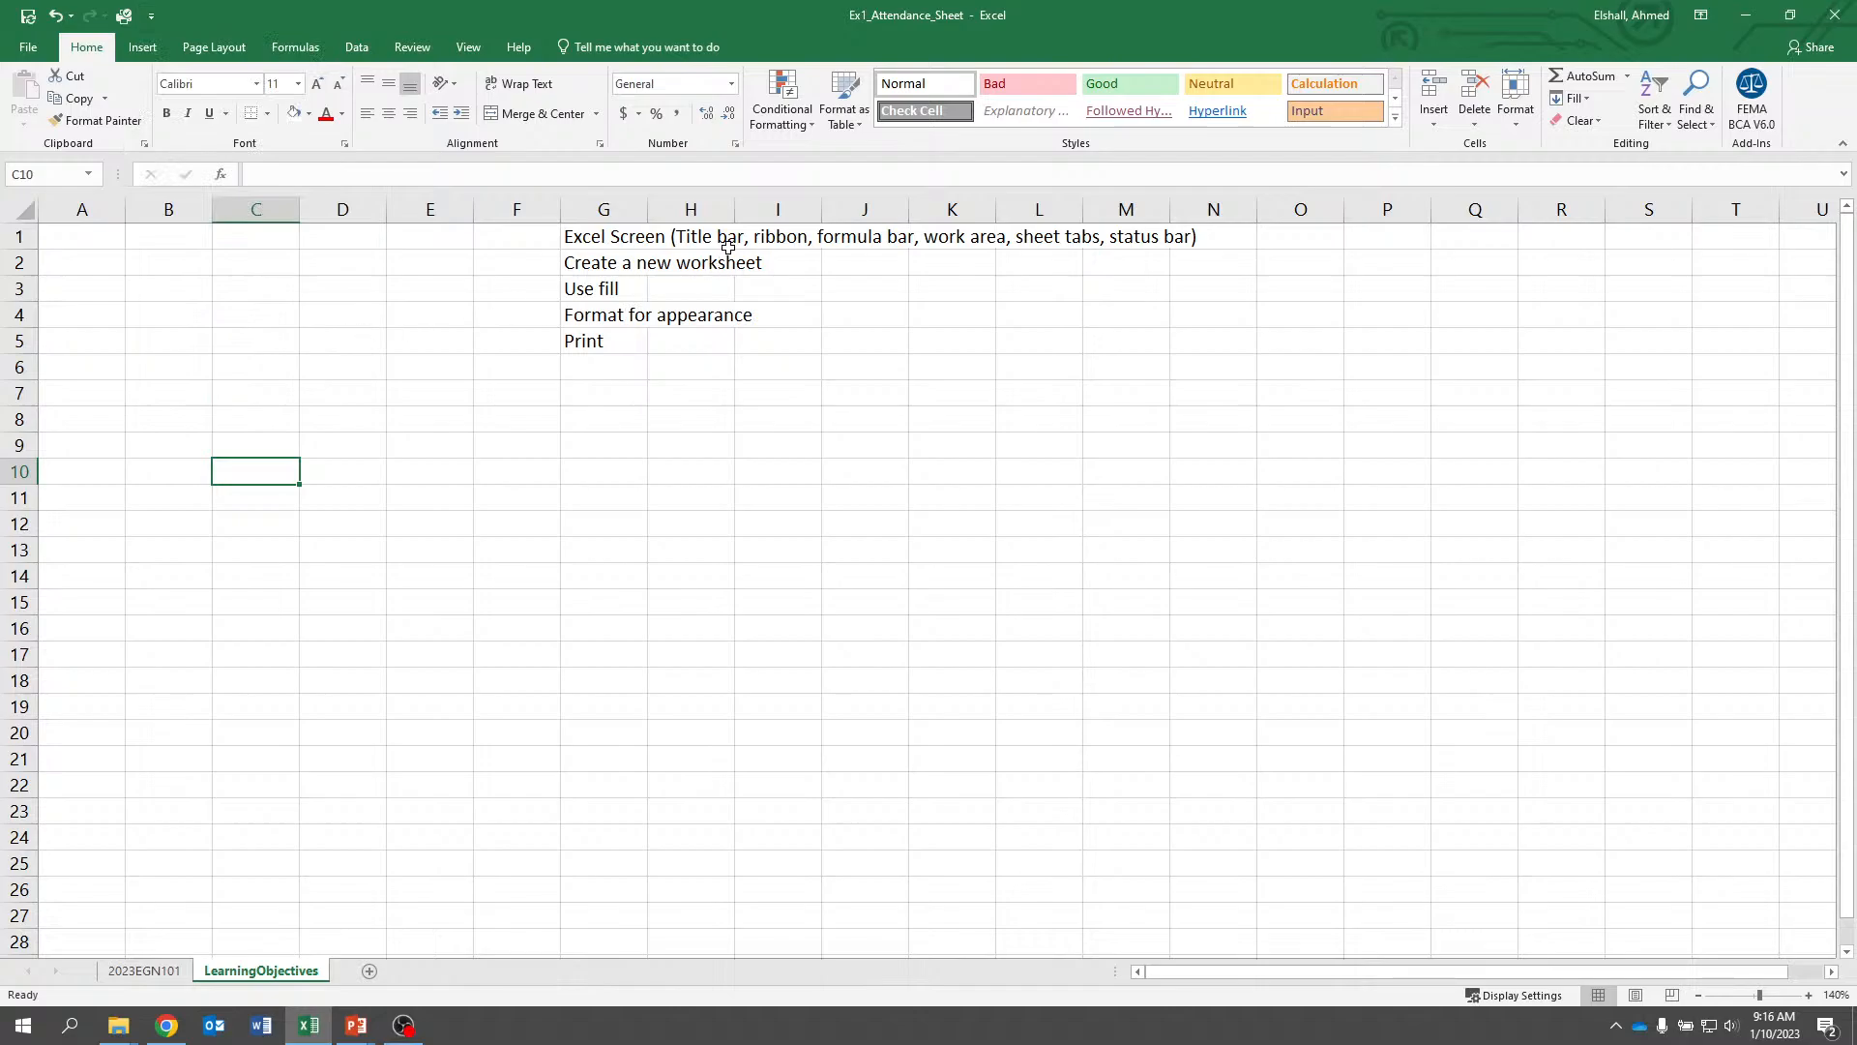
{"action": "left_click", "coordinate": [143, 47]}
{"action": "left_click", "coordinate": [213, 47]}
{"action": "left_click", "coordinate": [295, 47]}
{"action": "left_click", "coordinate": [413, 46]}
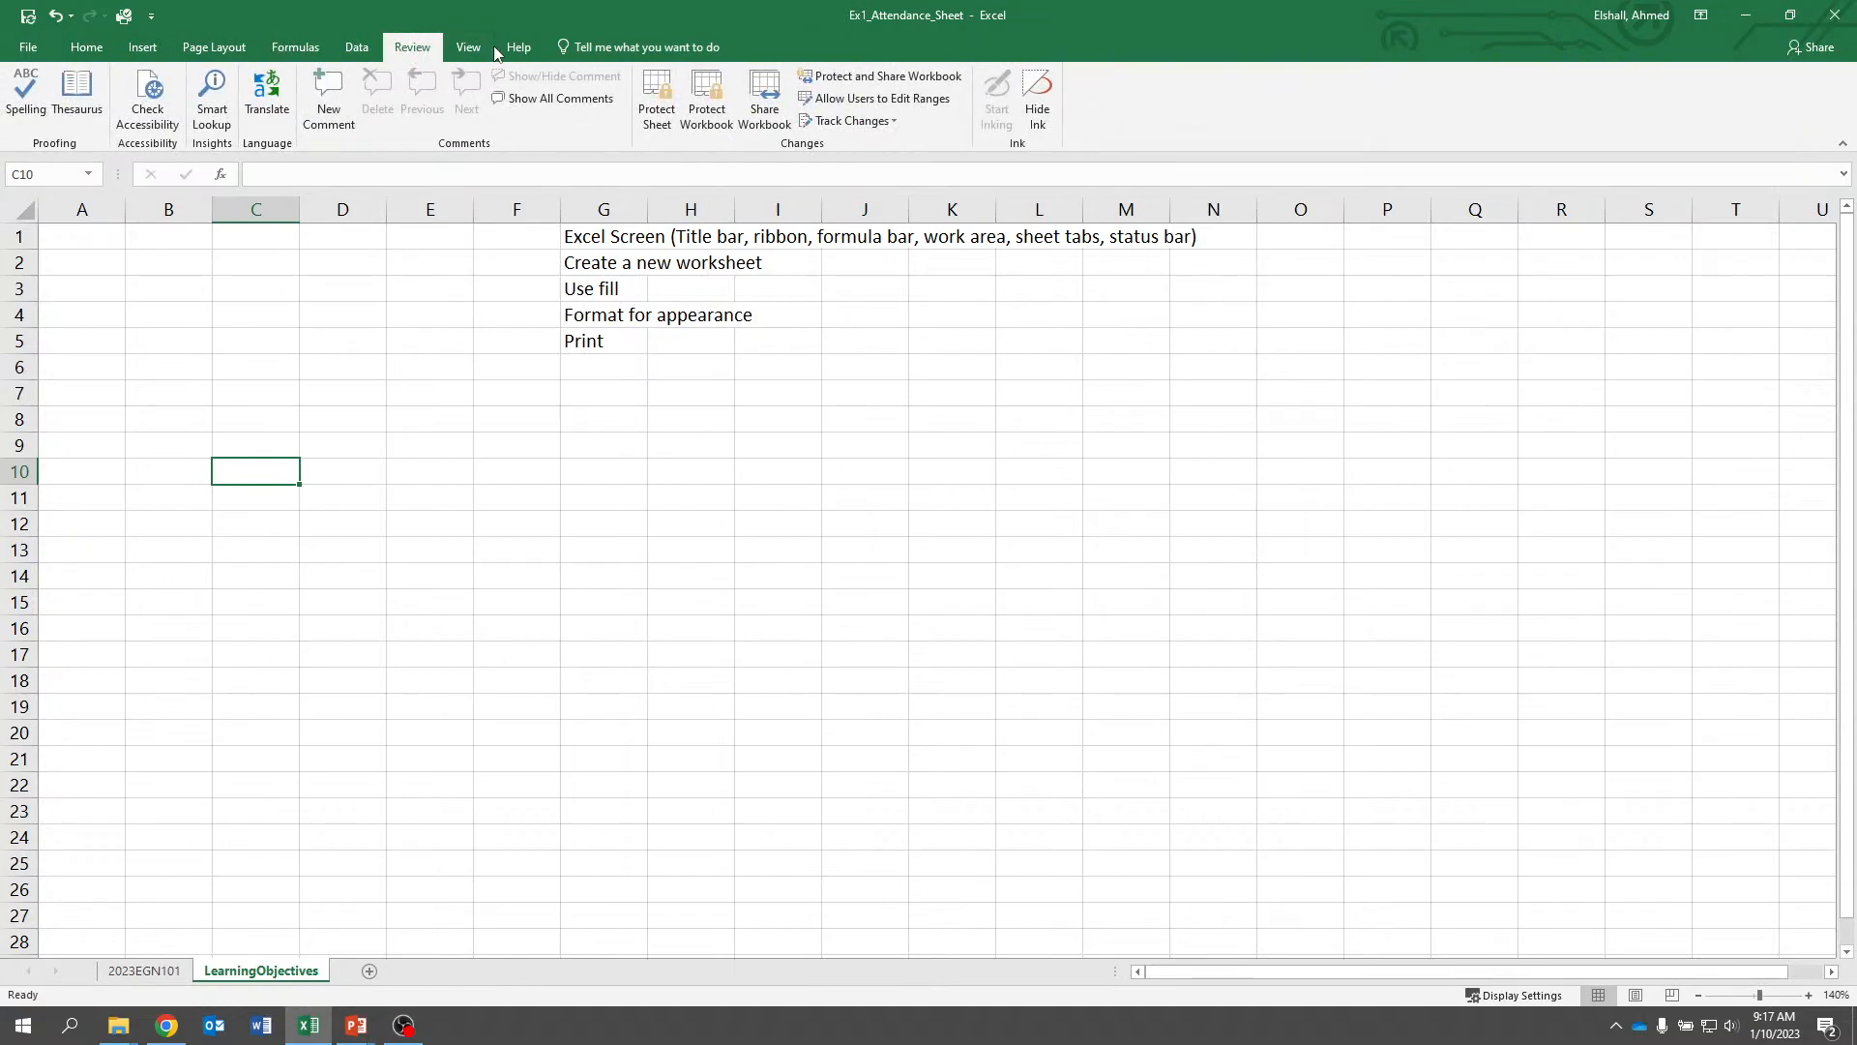
{"action": "left_click", "coordinate": [518, 47]}
{"action": "left_click", "coordinate": [412, 47]}
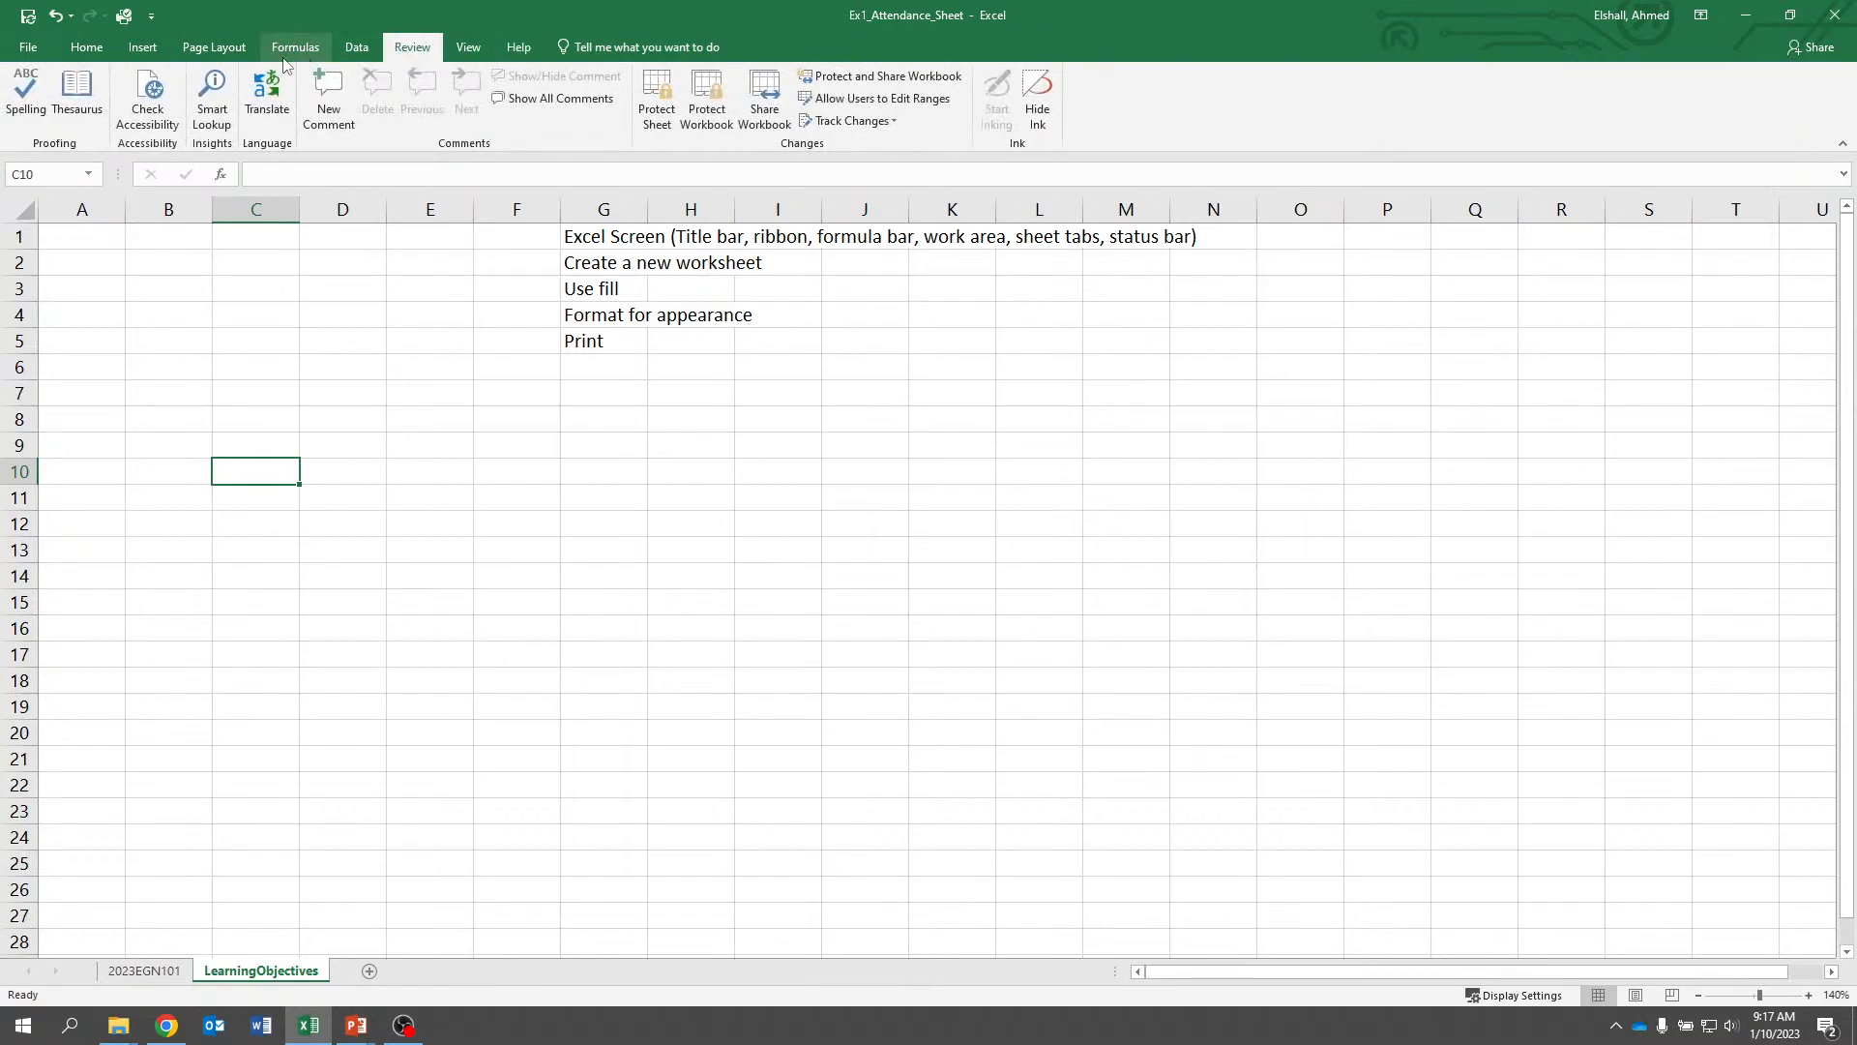
{"action": "left_click", "coordinate": [292, 172]}
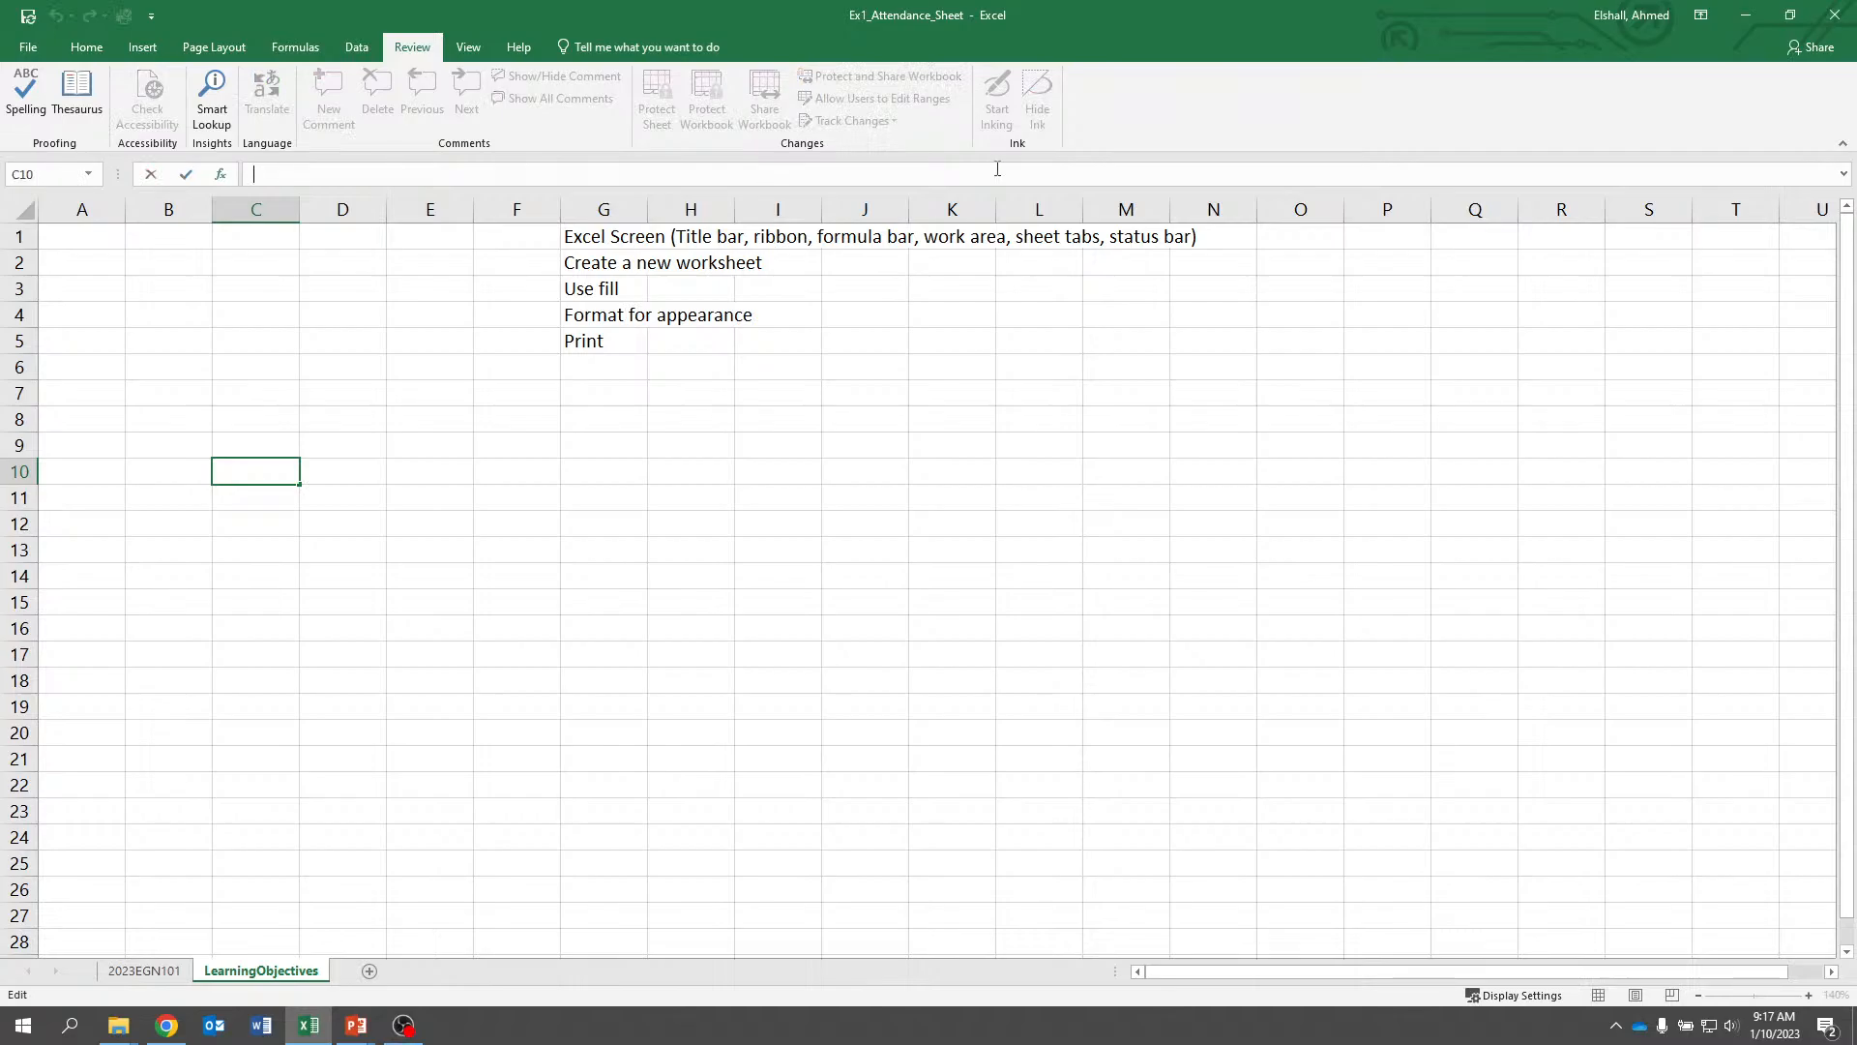
{"action": "left_click", "coordinate": [371, 283]}
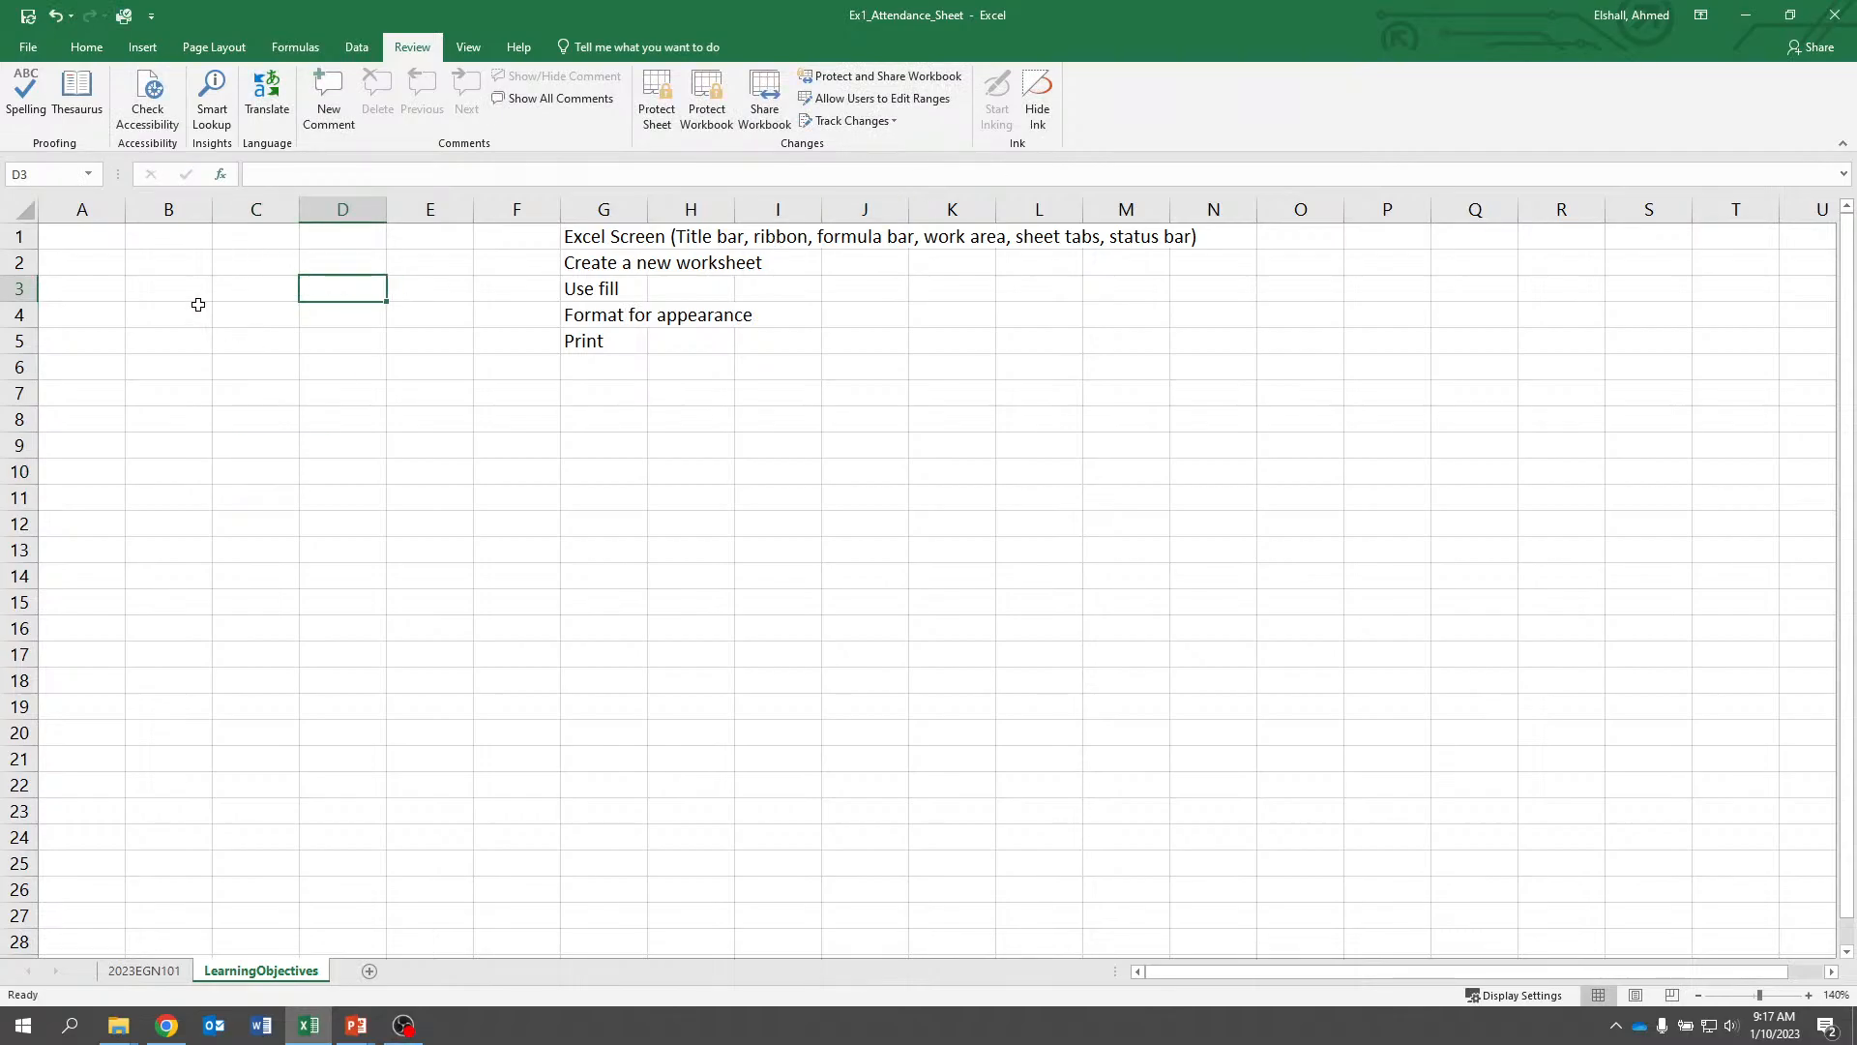
Enter 4 in cell B2 and 6 in cell B3 of the LearningObjectives sheet
{"action": "left_click", "coordinate": [186, 258]}
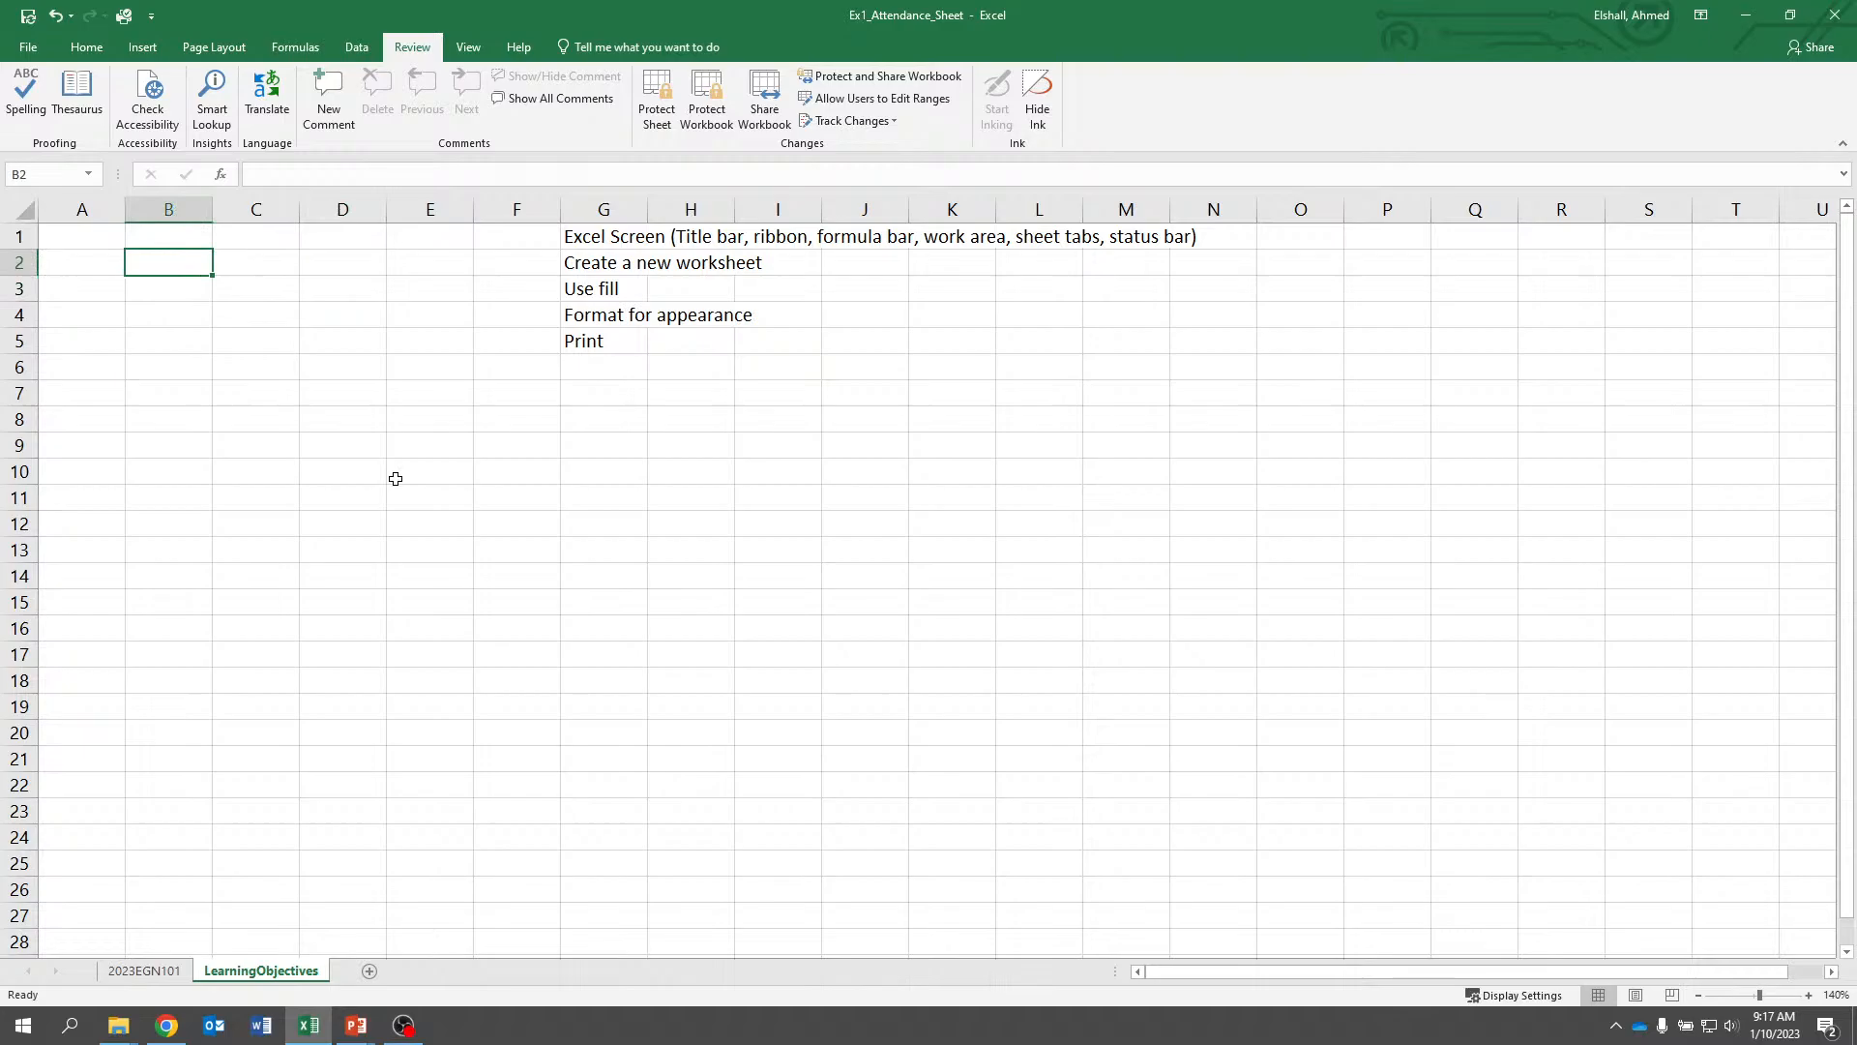
{"action": "type", "text": "4"}
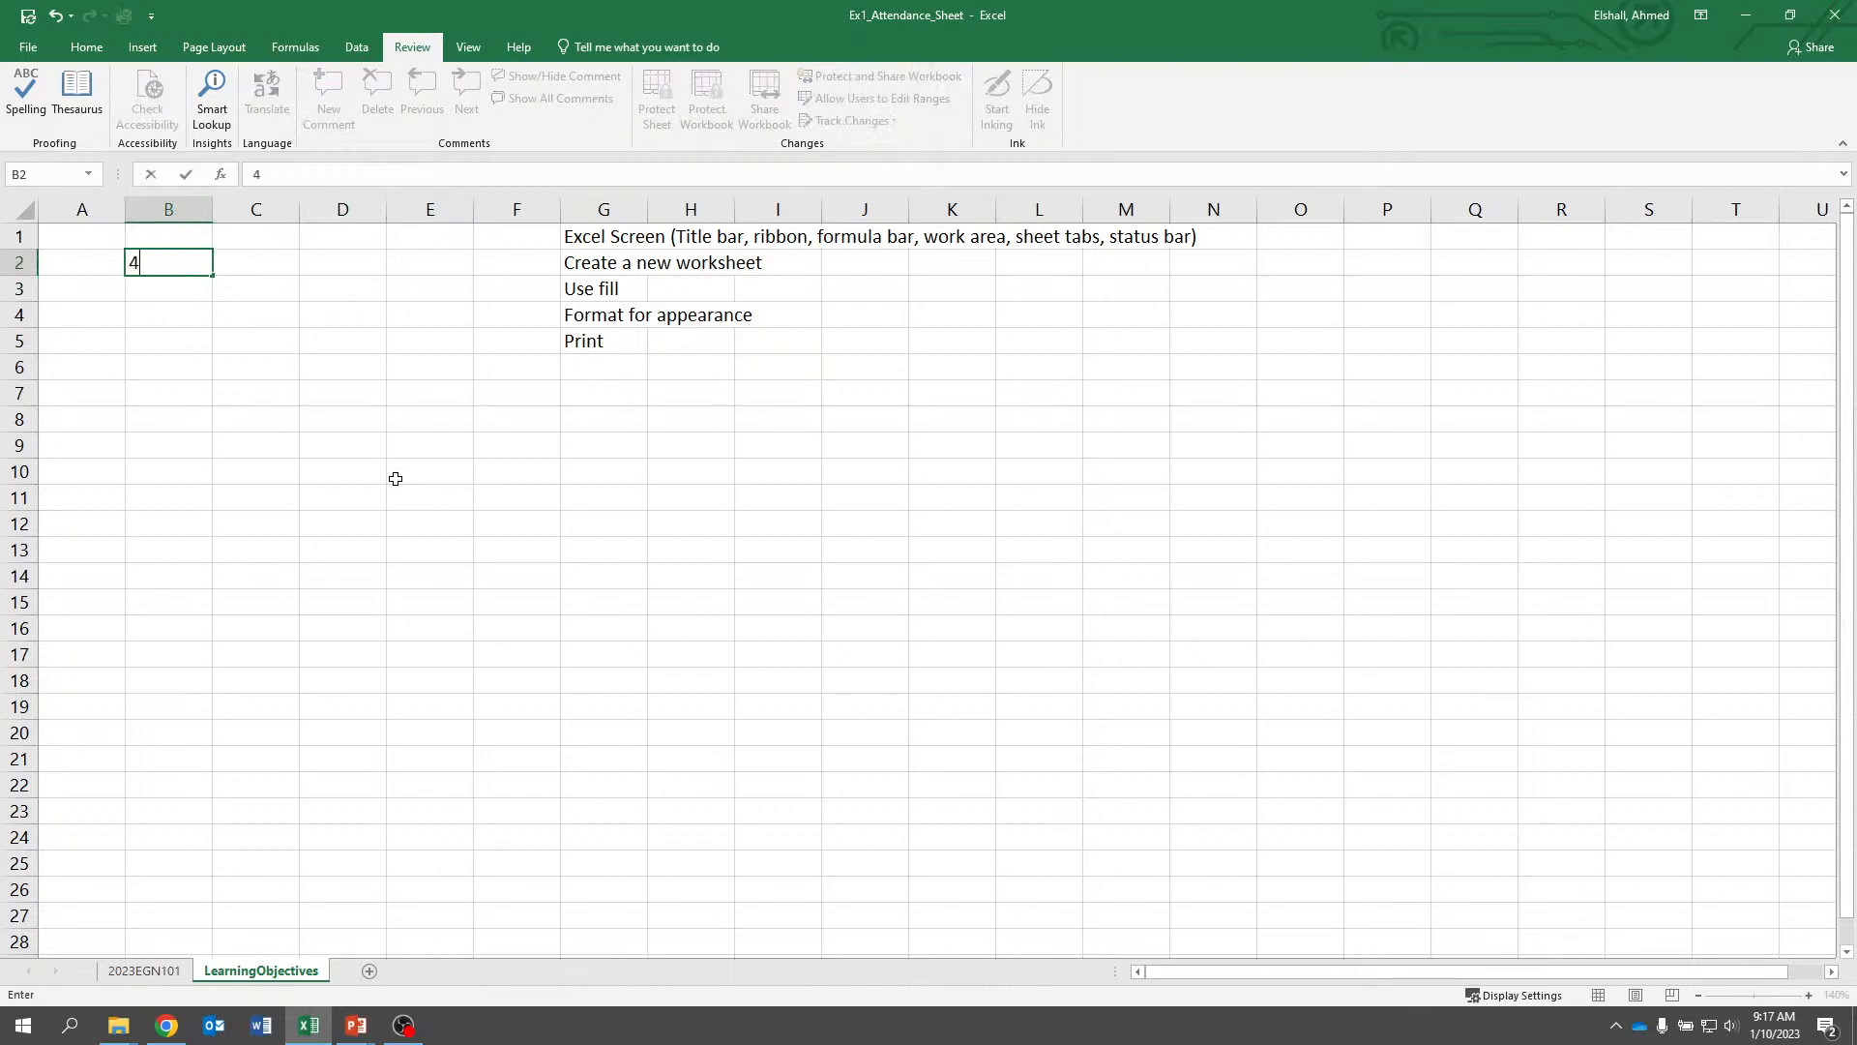
{"action": "key", "text": "Return"}
{"action": "type", "text": "6"}
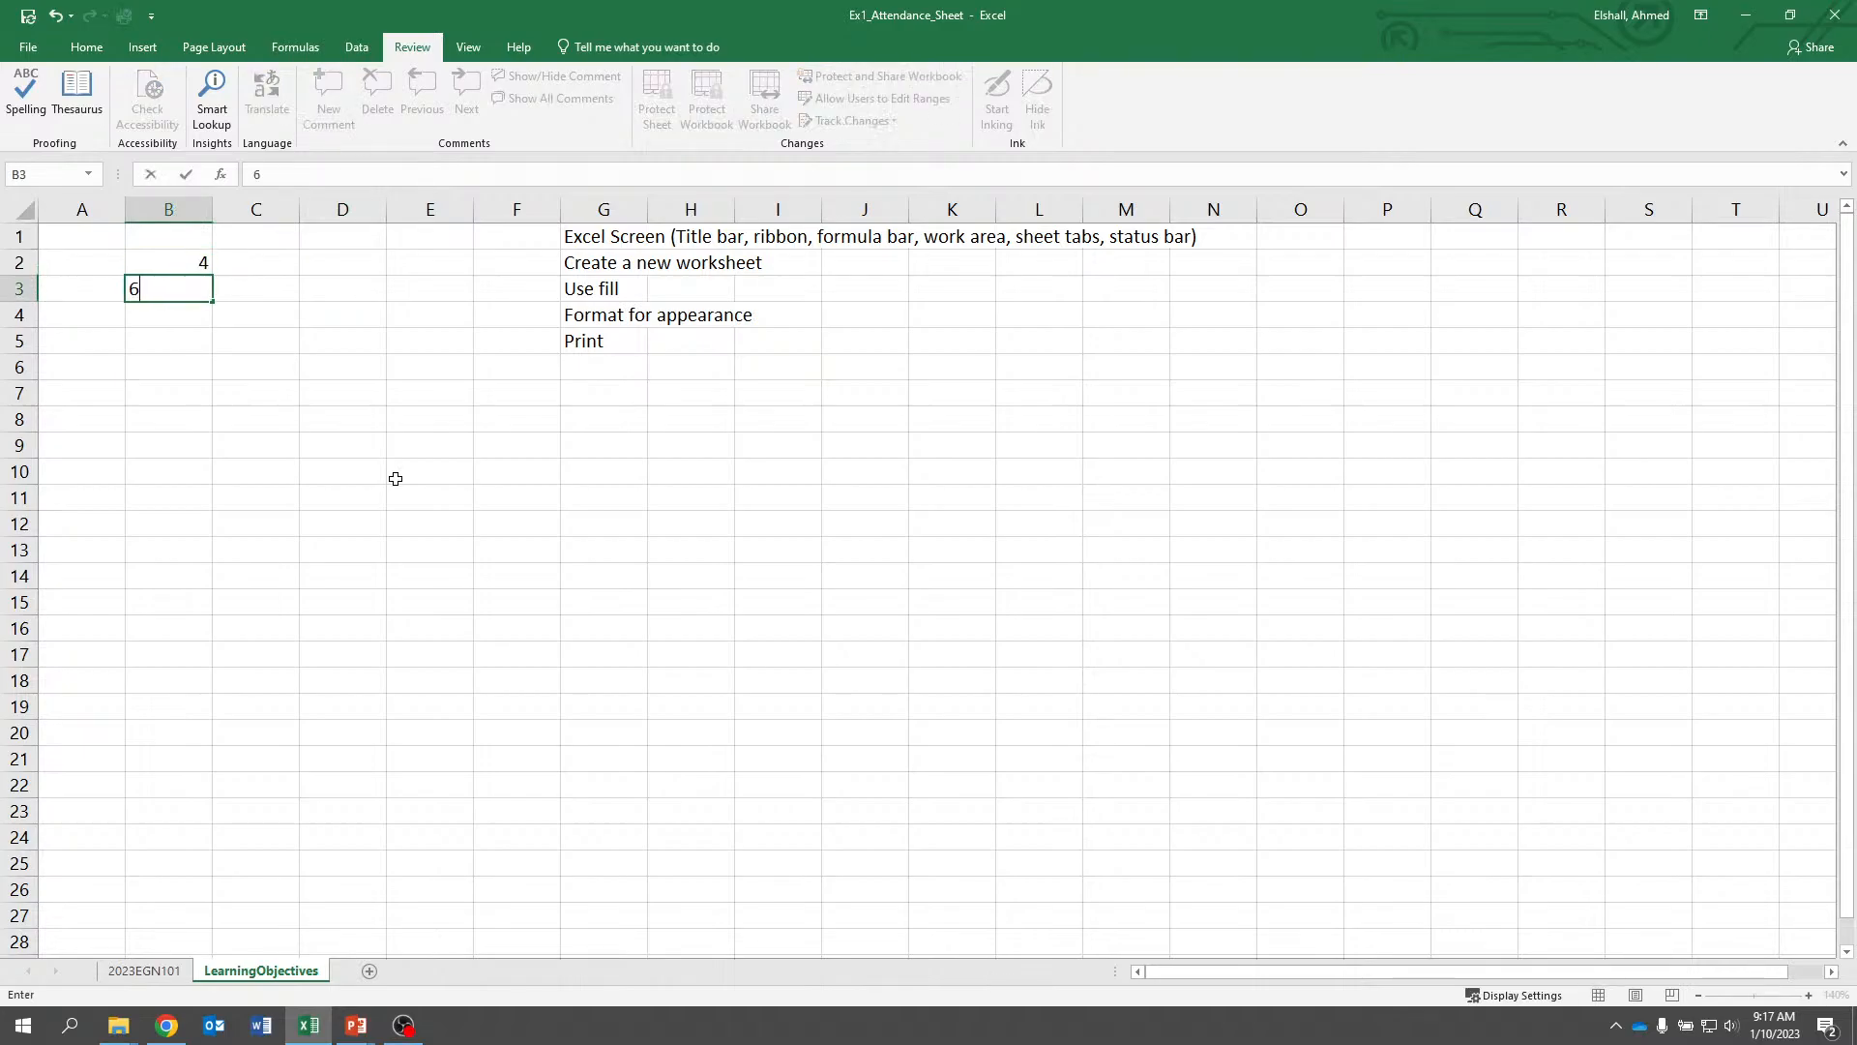
{"action": "key", "text": "Return"}
Add the two numbers in cell C4 with the formula =B2+B3
{"action": "key", "text": "Right"}
{"action": "type", "text": "="}
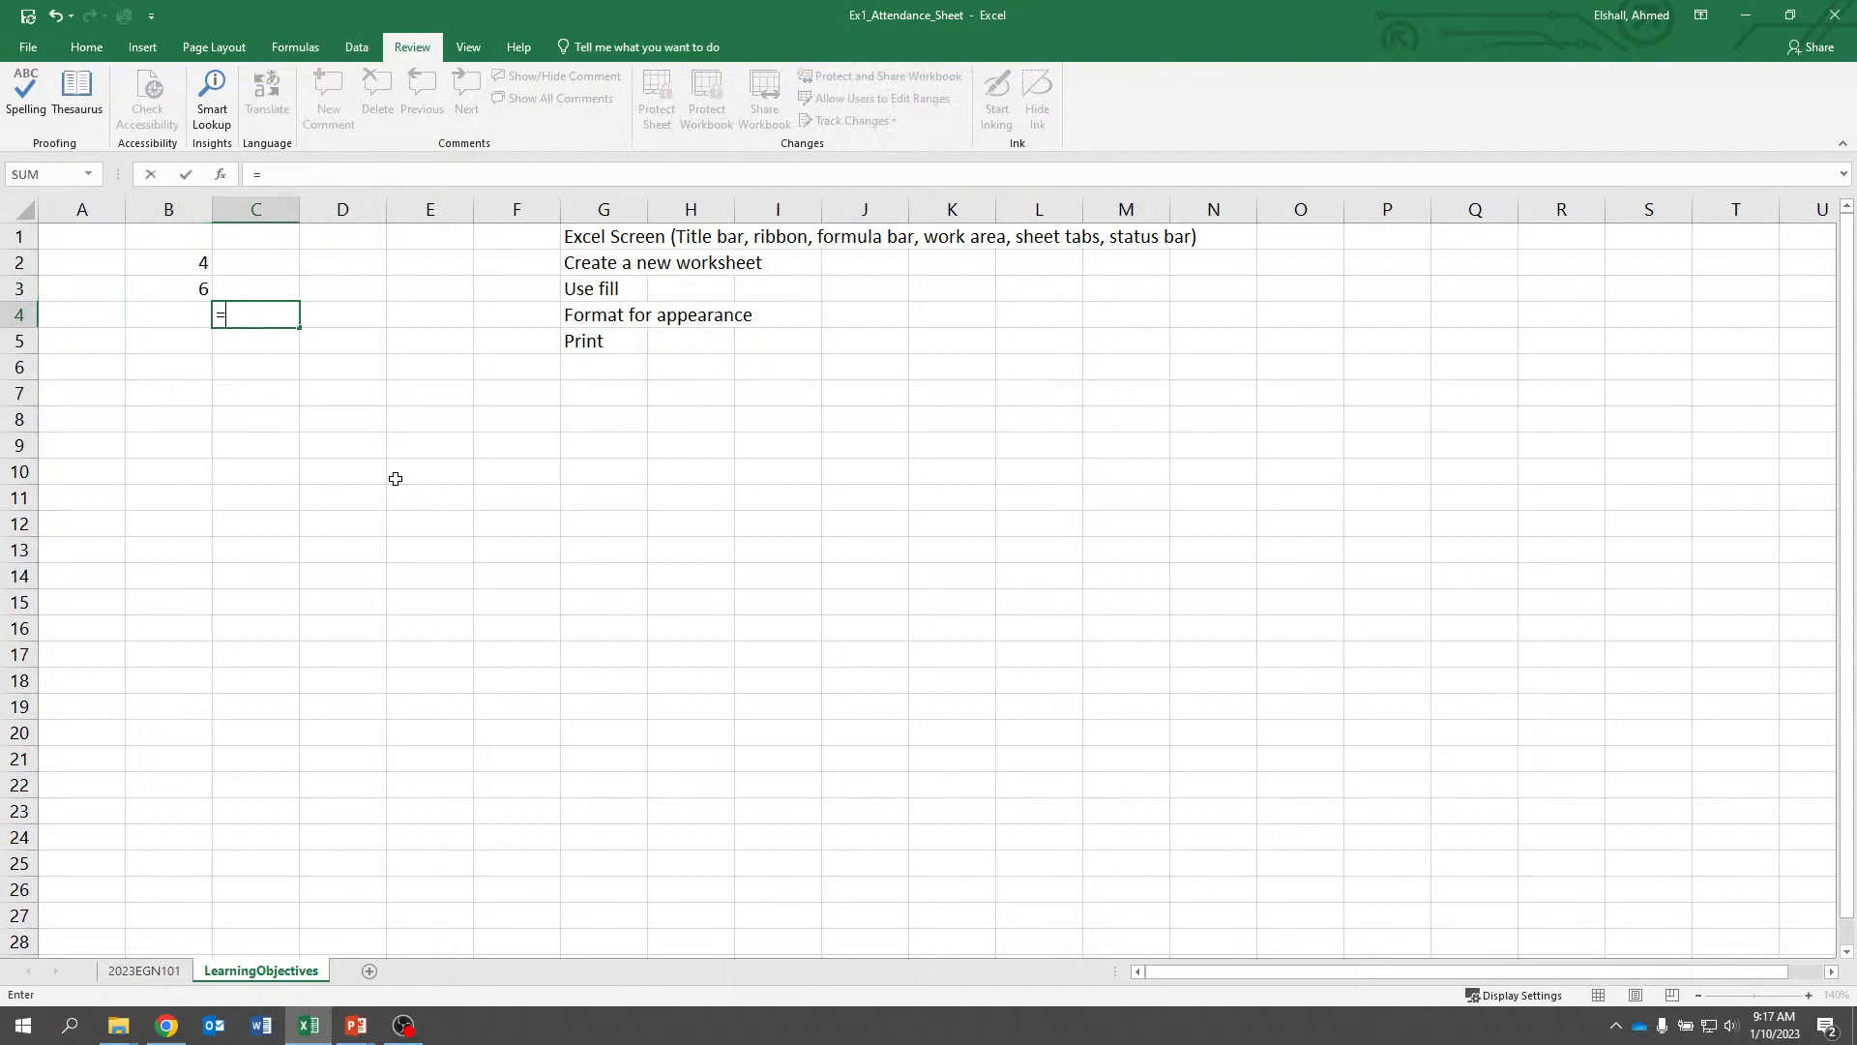
{"action": "left_click", "coordinate": [186, 260]}
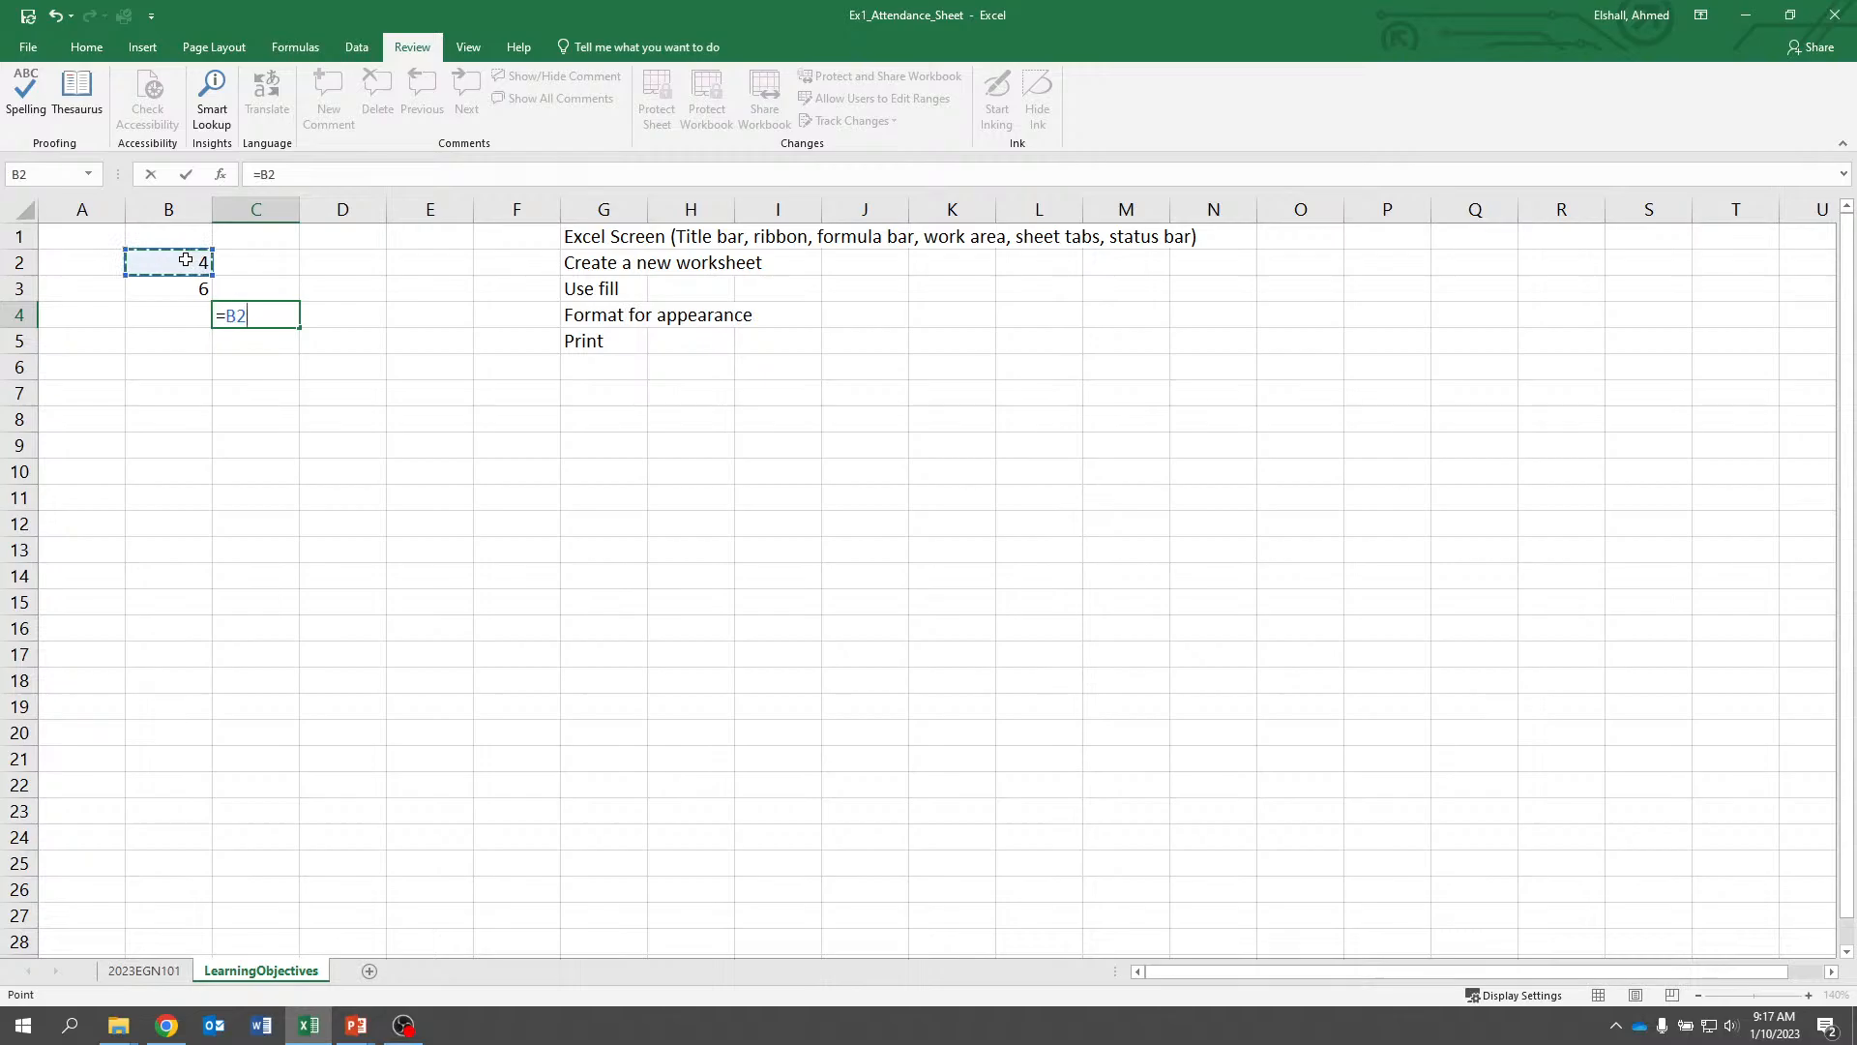
{"action": "type", "text": "+"}
{"action": "left_click", "coordinate": [189, 290]}
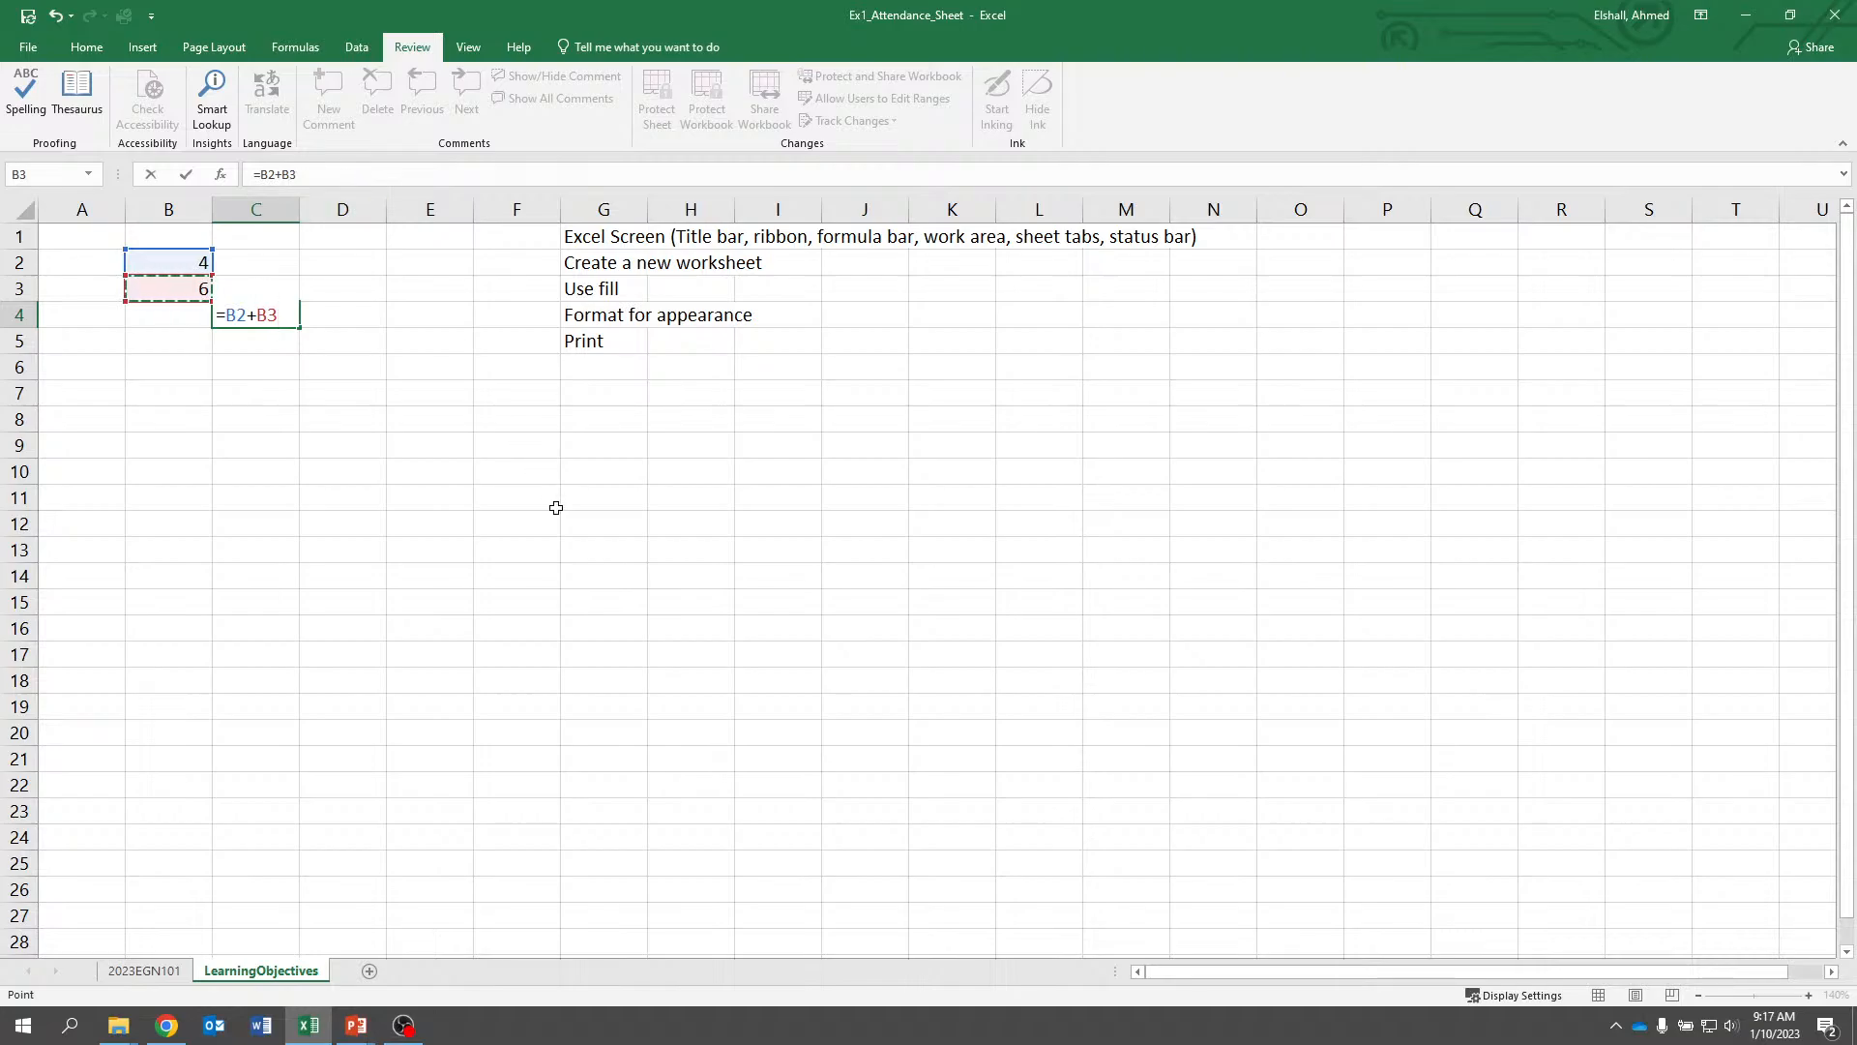
{"action": "key", "text": "Return"}
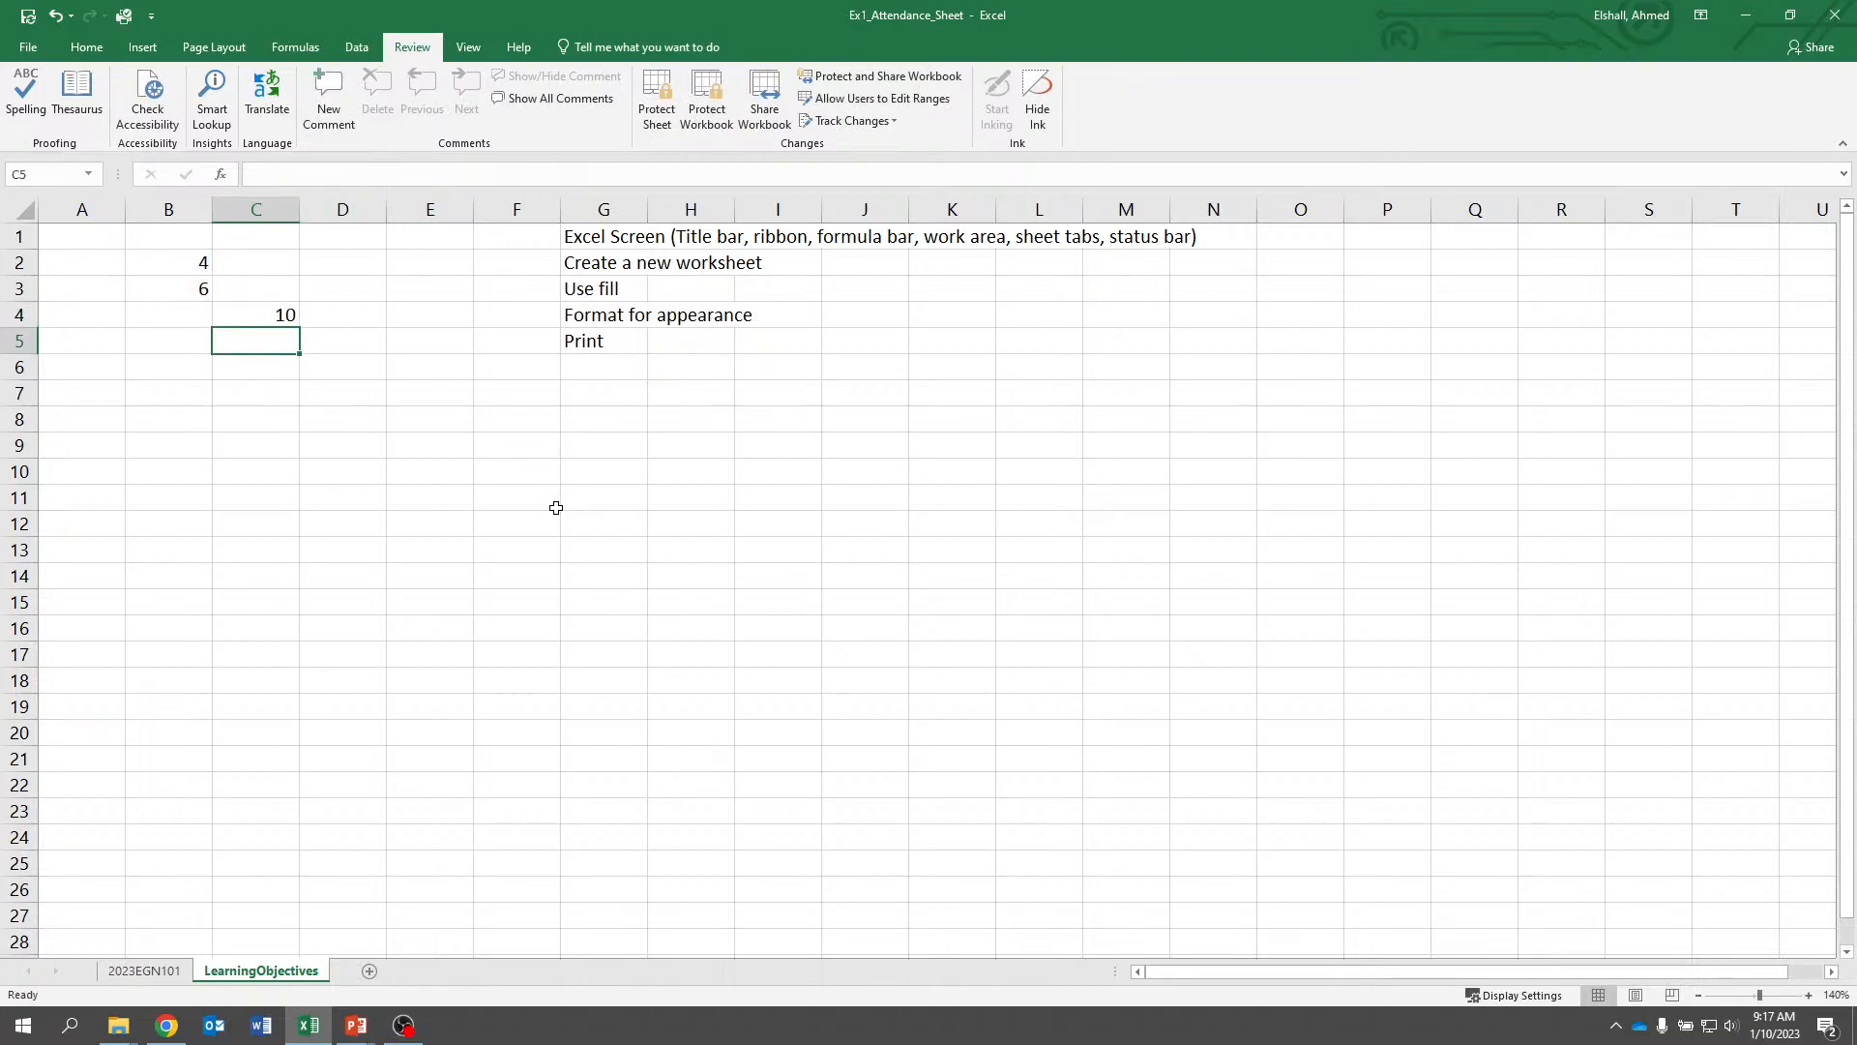
Multiply the two numbers in cell C5 with the formula =B2*B3
{"action": "type", "text": "="}
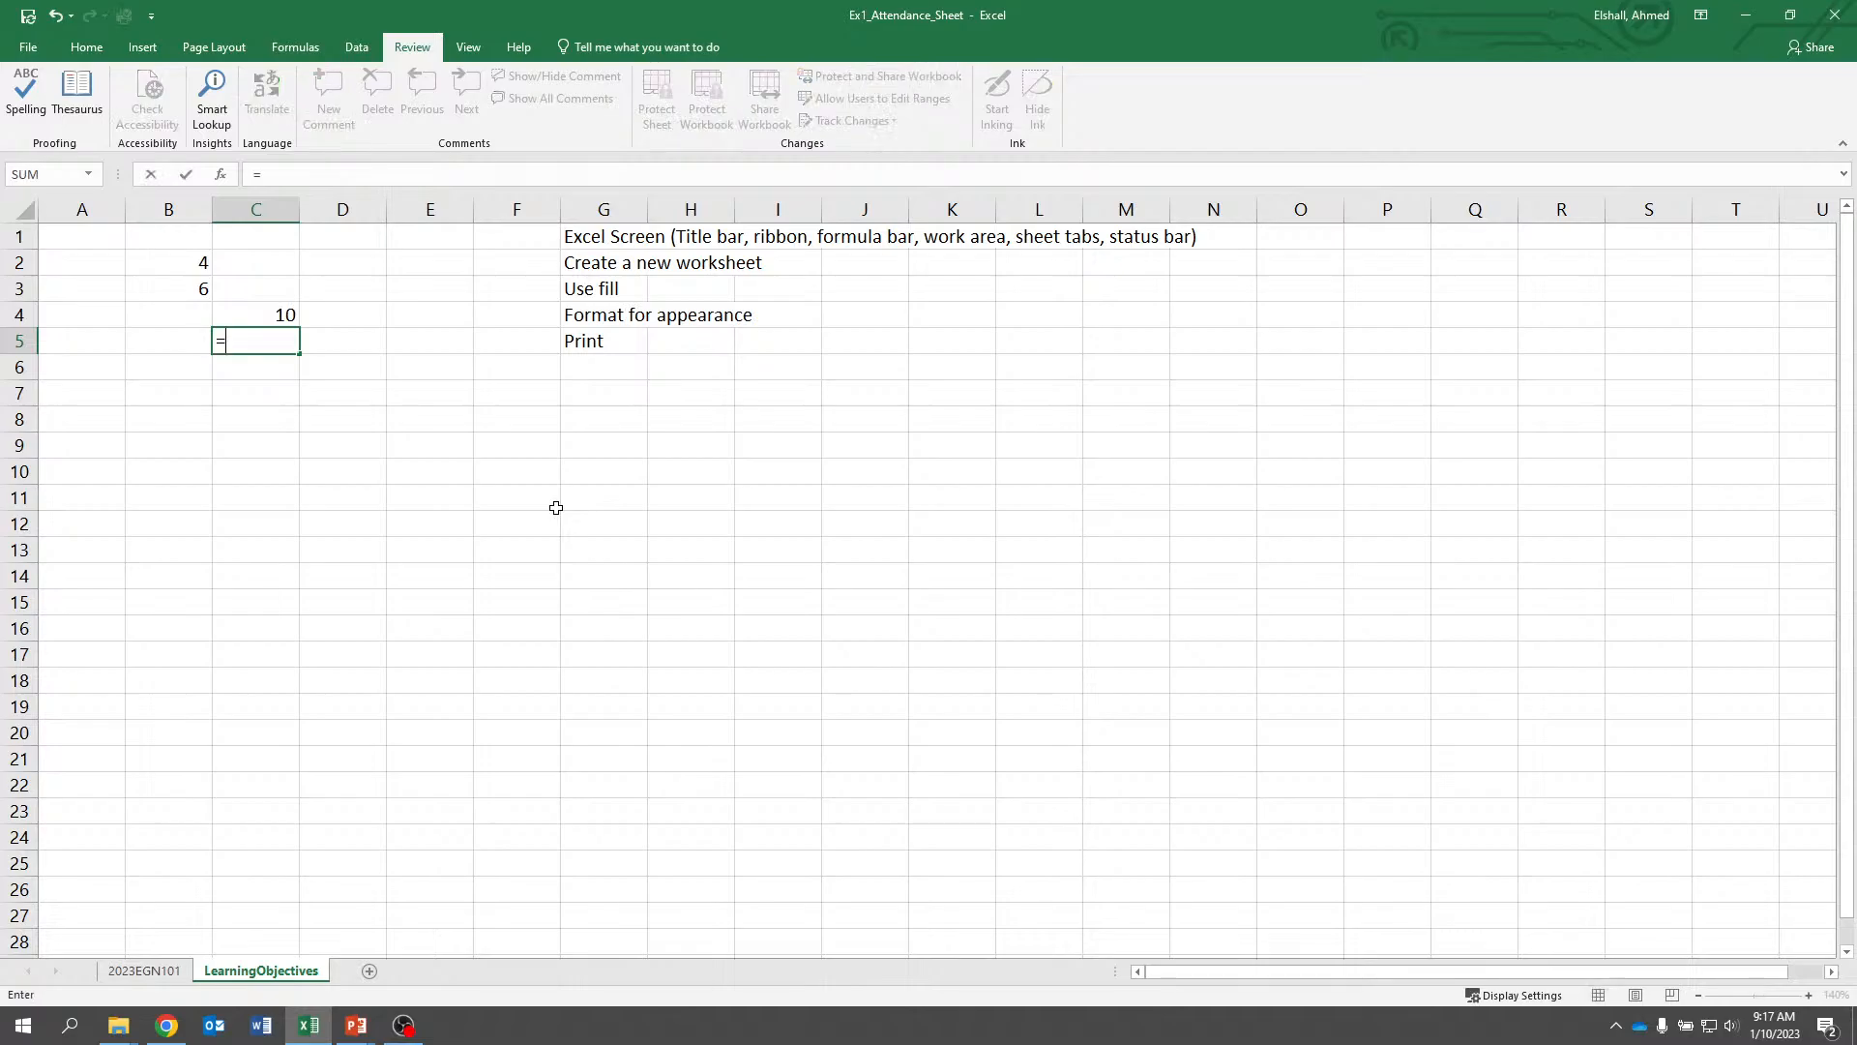
{"action": "left_click", "coordinate": [184, 264]}
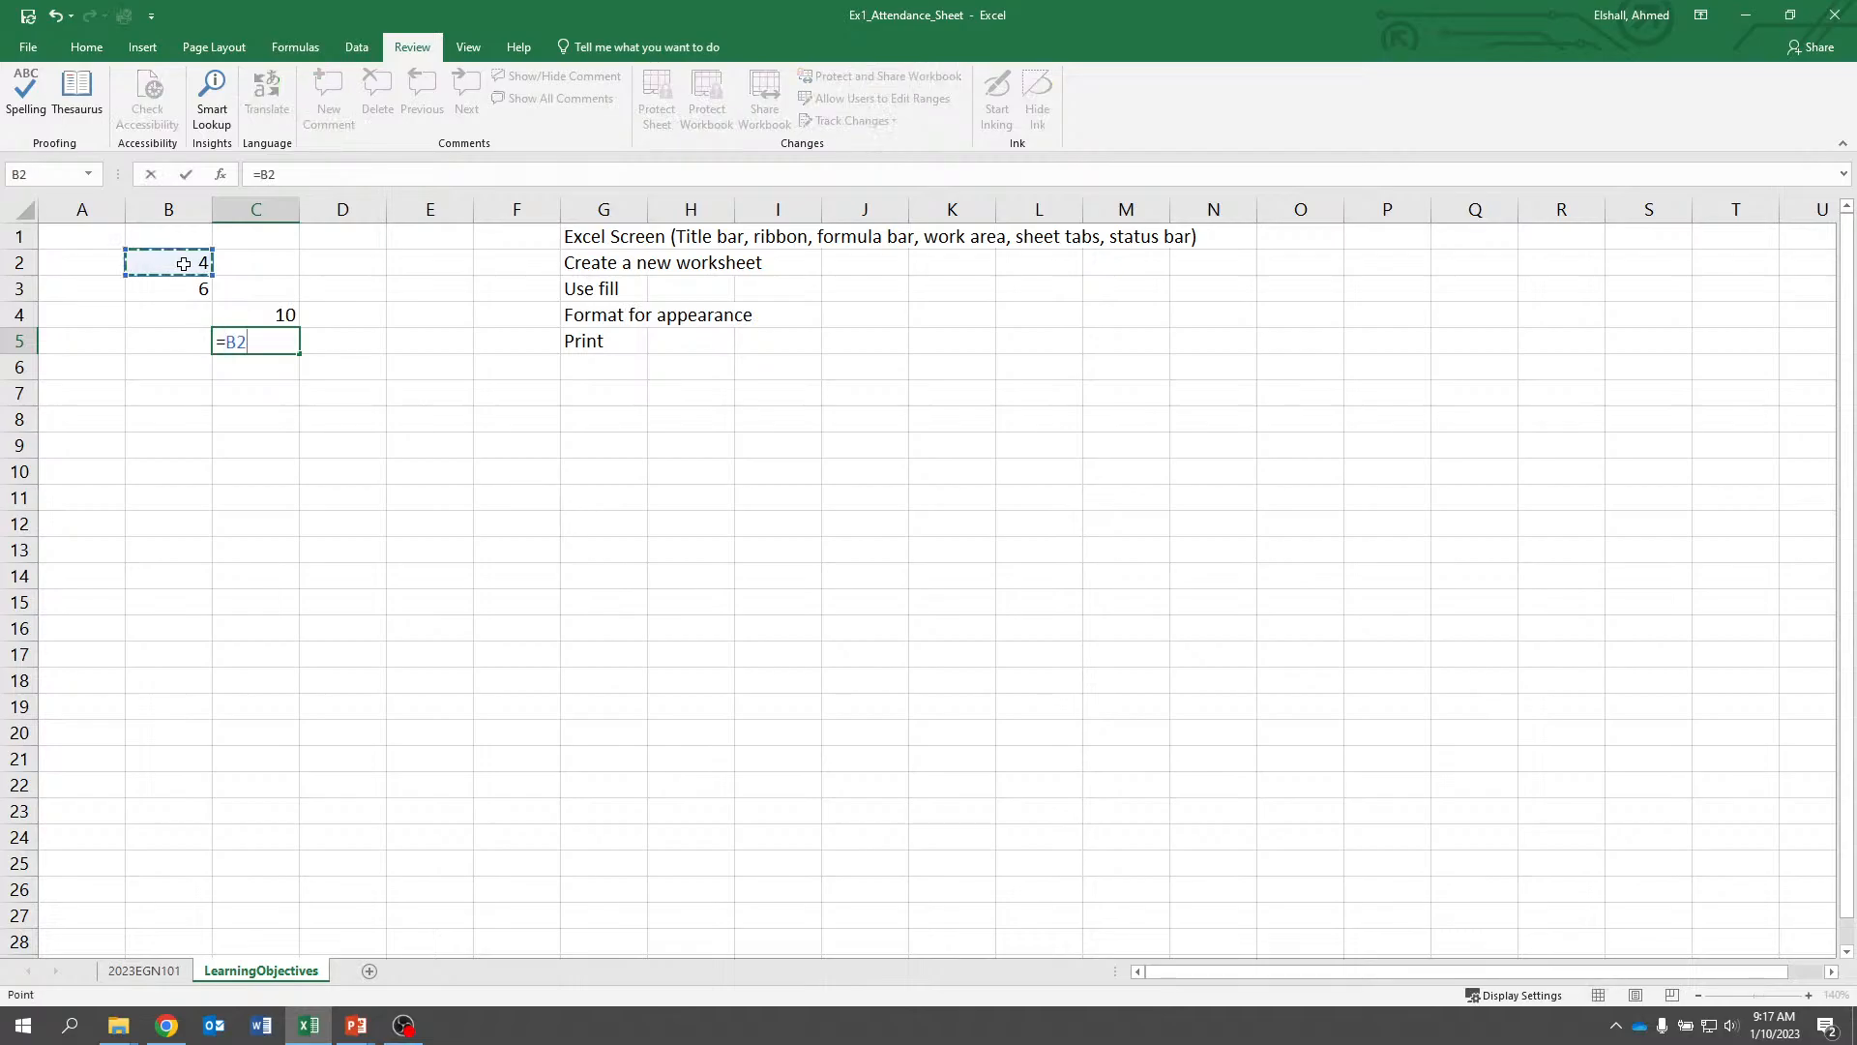
{"action": "type", "text": "*"}
{"action": "left_click", "coordinate": [187, 288]}
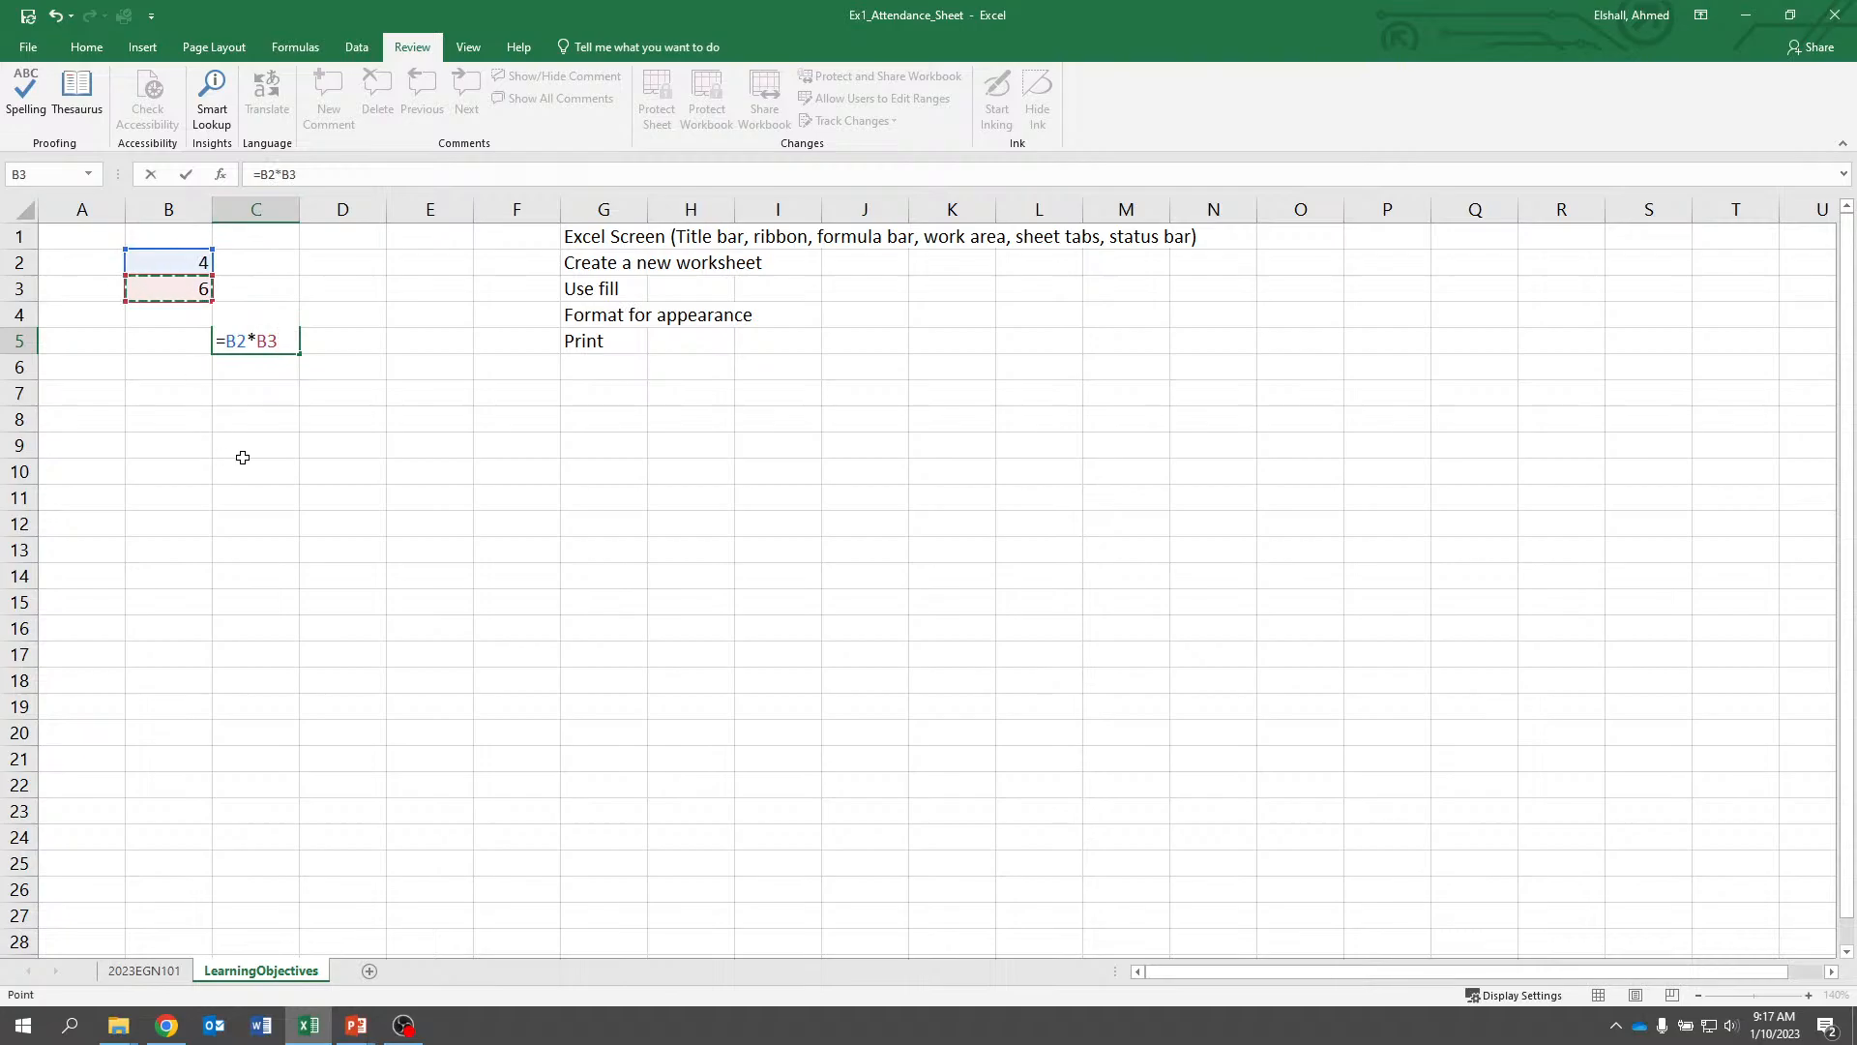
{"action": "key", "text": "Return"}
Compare the formula behind cell C5 with the plain number stored in cell B3
{"action": "key", "text": "Up"}
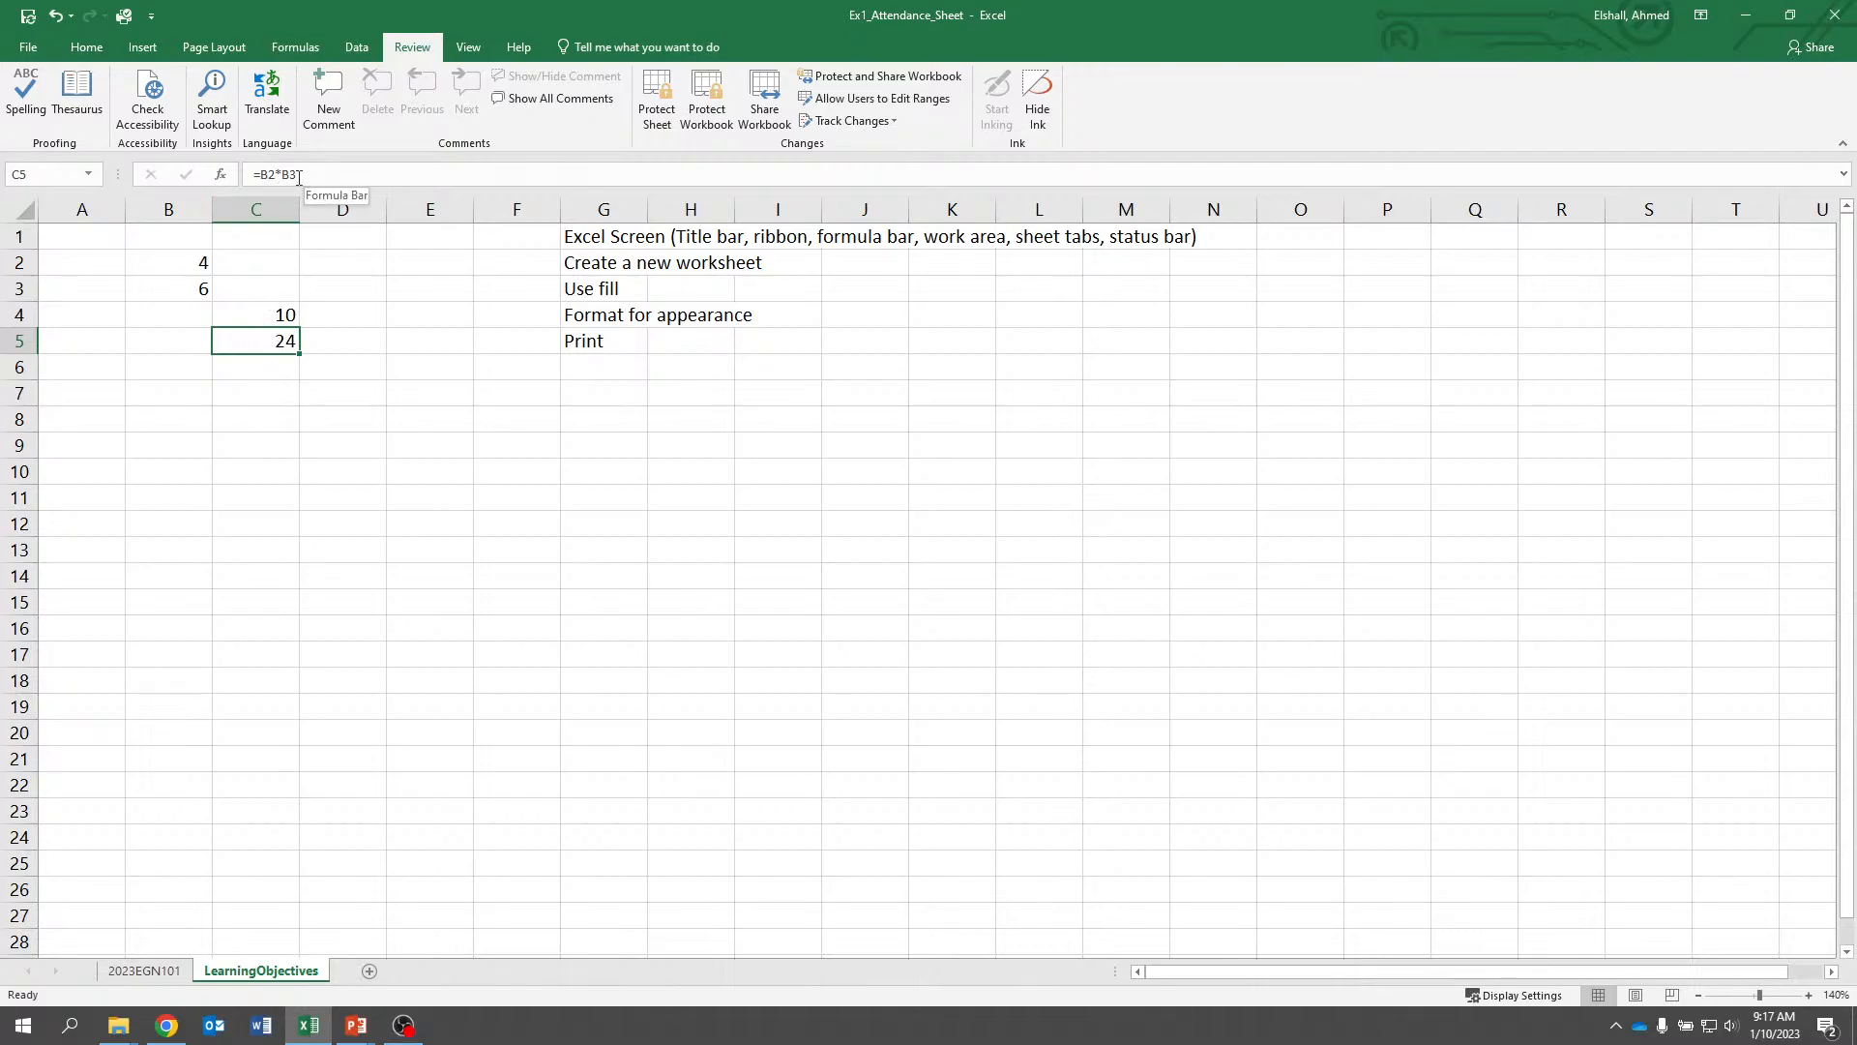
{"action": "key", "text": "Left"}
{"action": "key", "text": "Up"}
{"action": "key", "text": "Up"}
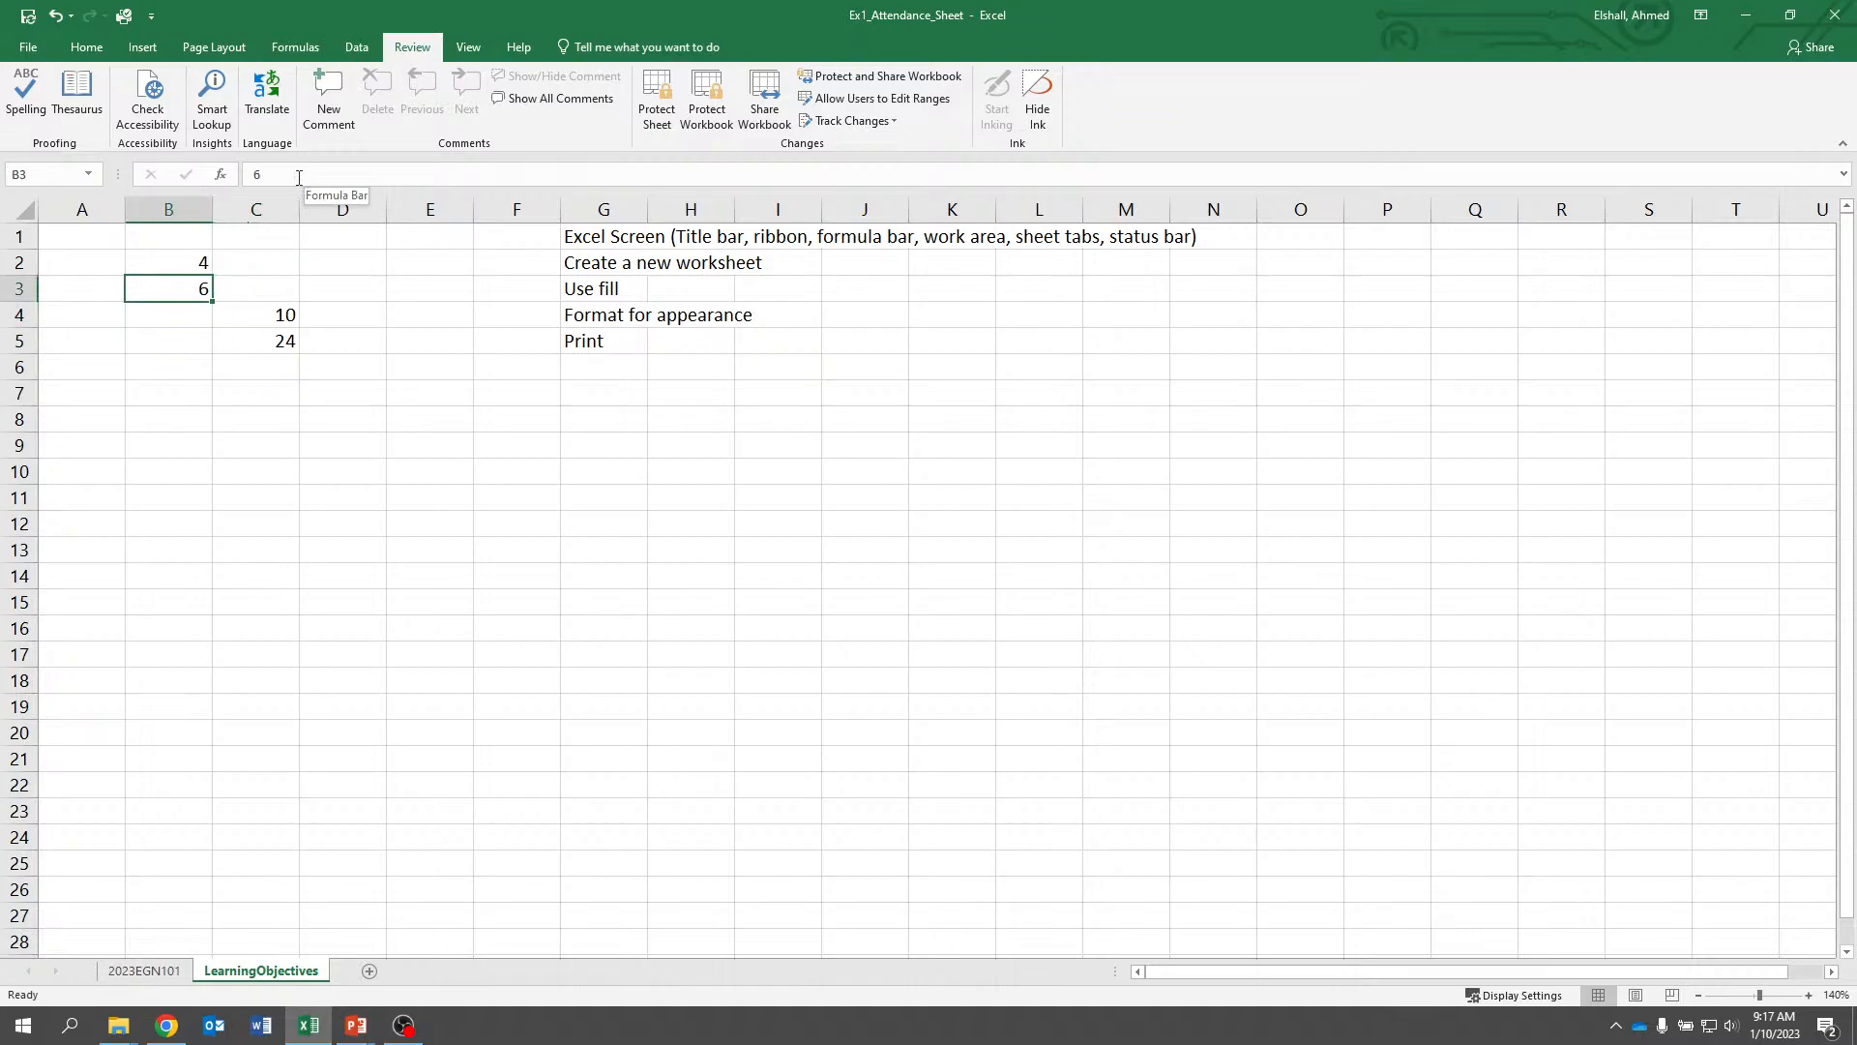
{"action": "left_click", "coordinate": [610, 469]}
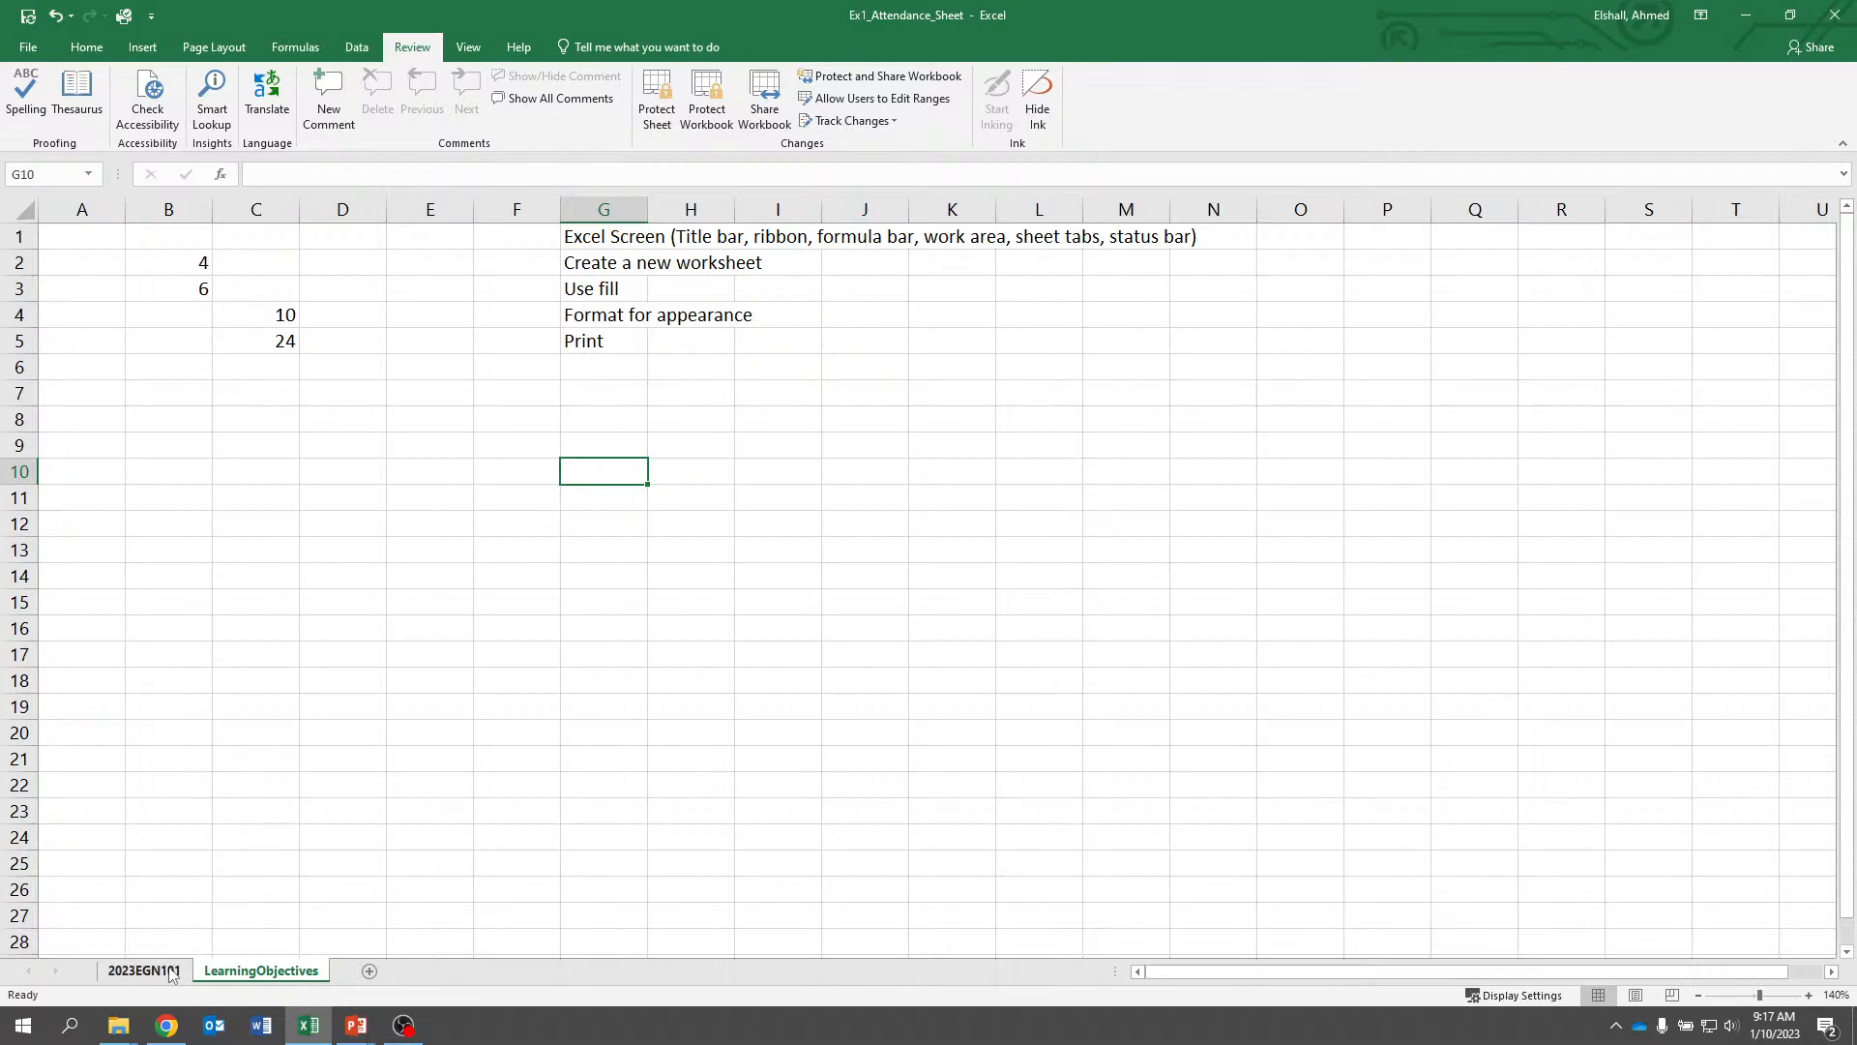
Add a new worksheet to the workbook and rename it 2023ENG101_Ex1
{"action": "left_click", "coordinate": [367, 971]}
{"action": "right_click", "coordinate": [366, 972]}
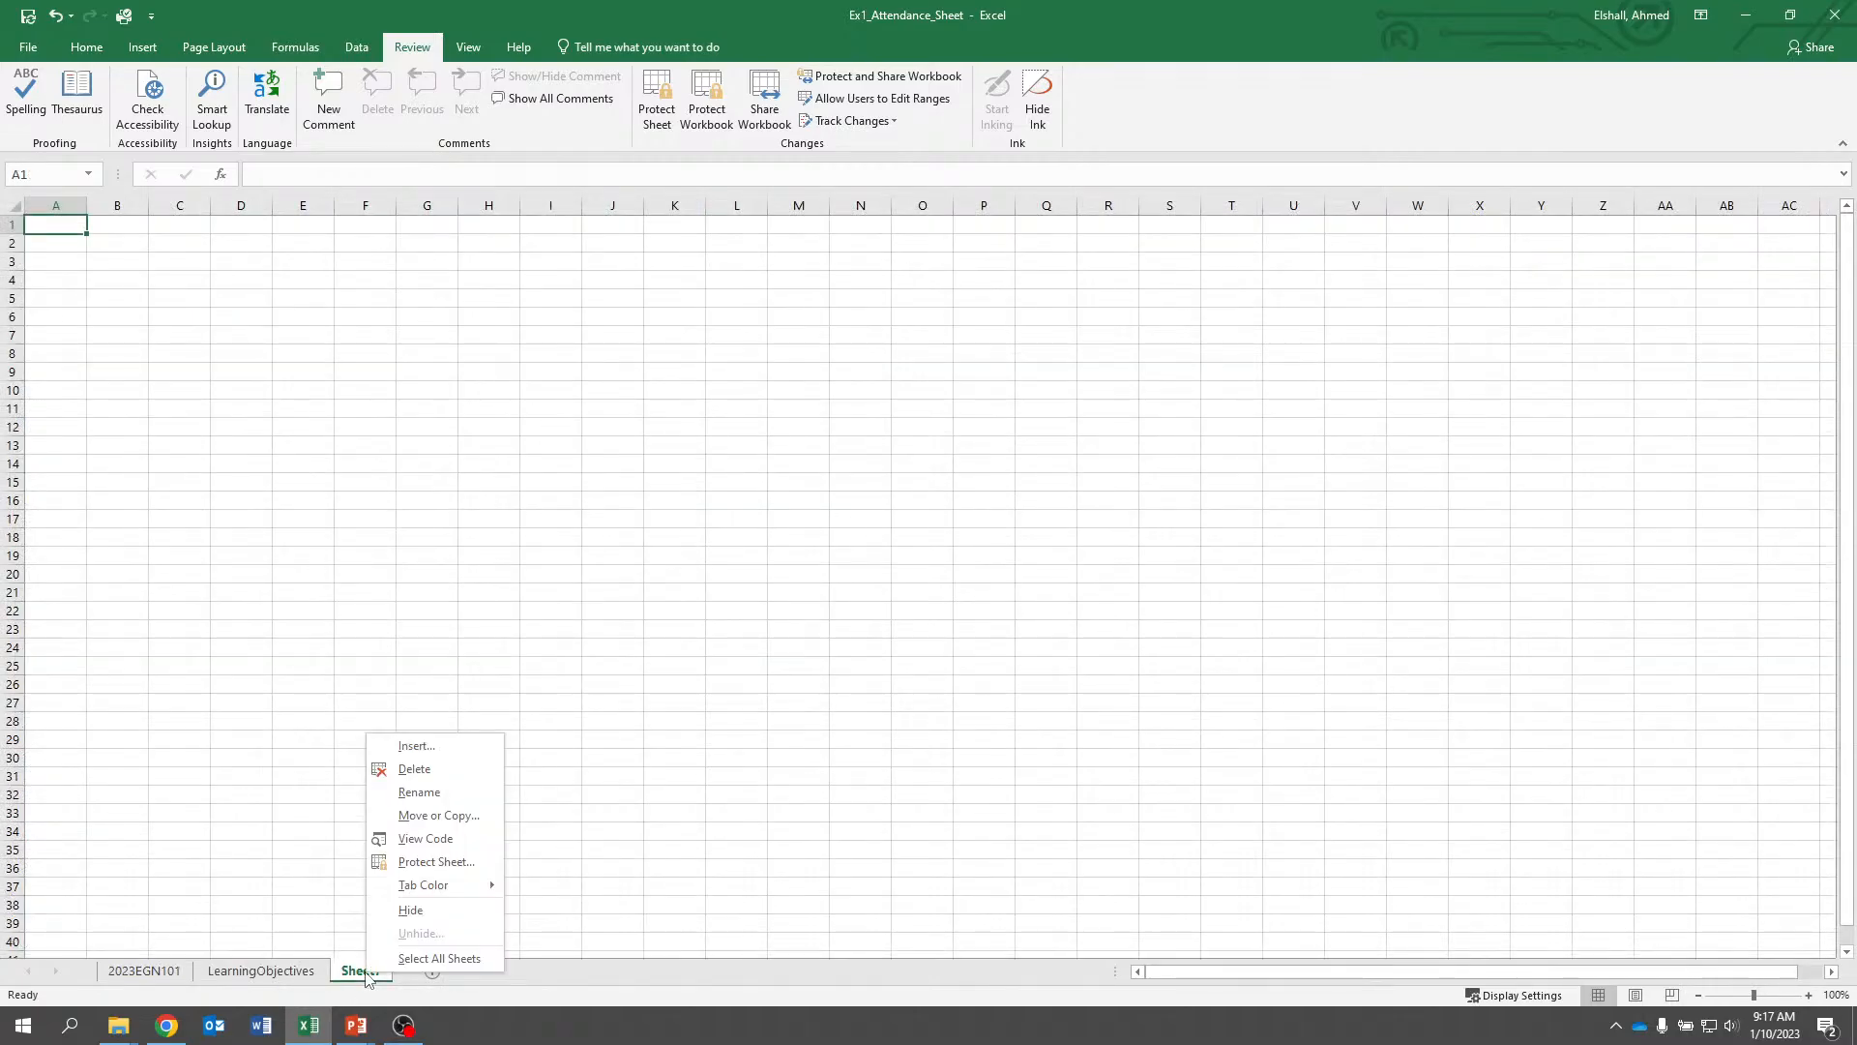
{"action": "left_click", "coordinate": [431, 801]}
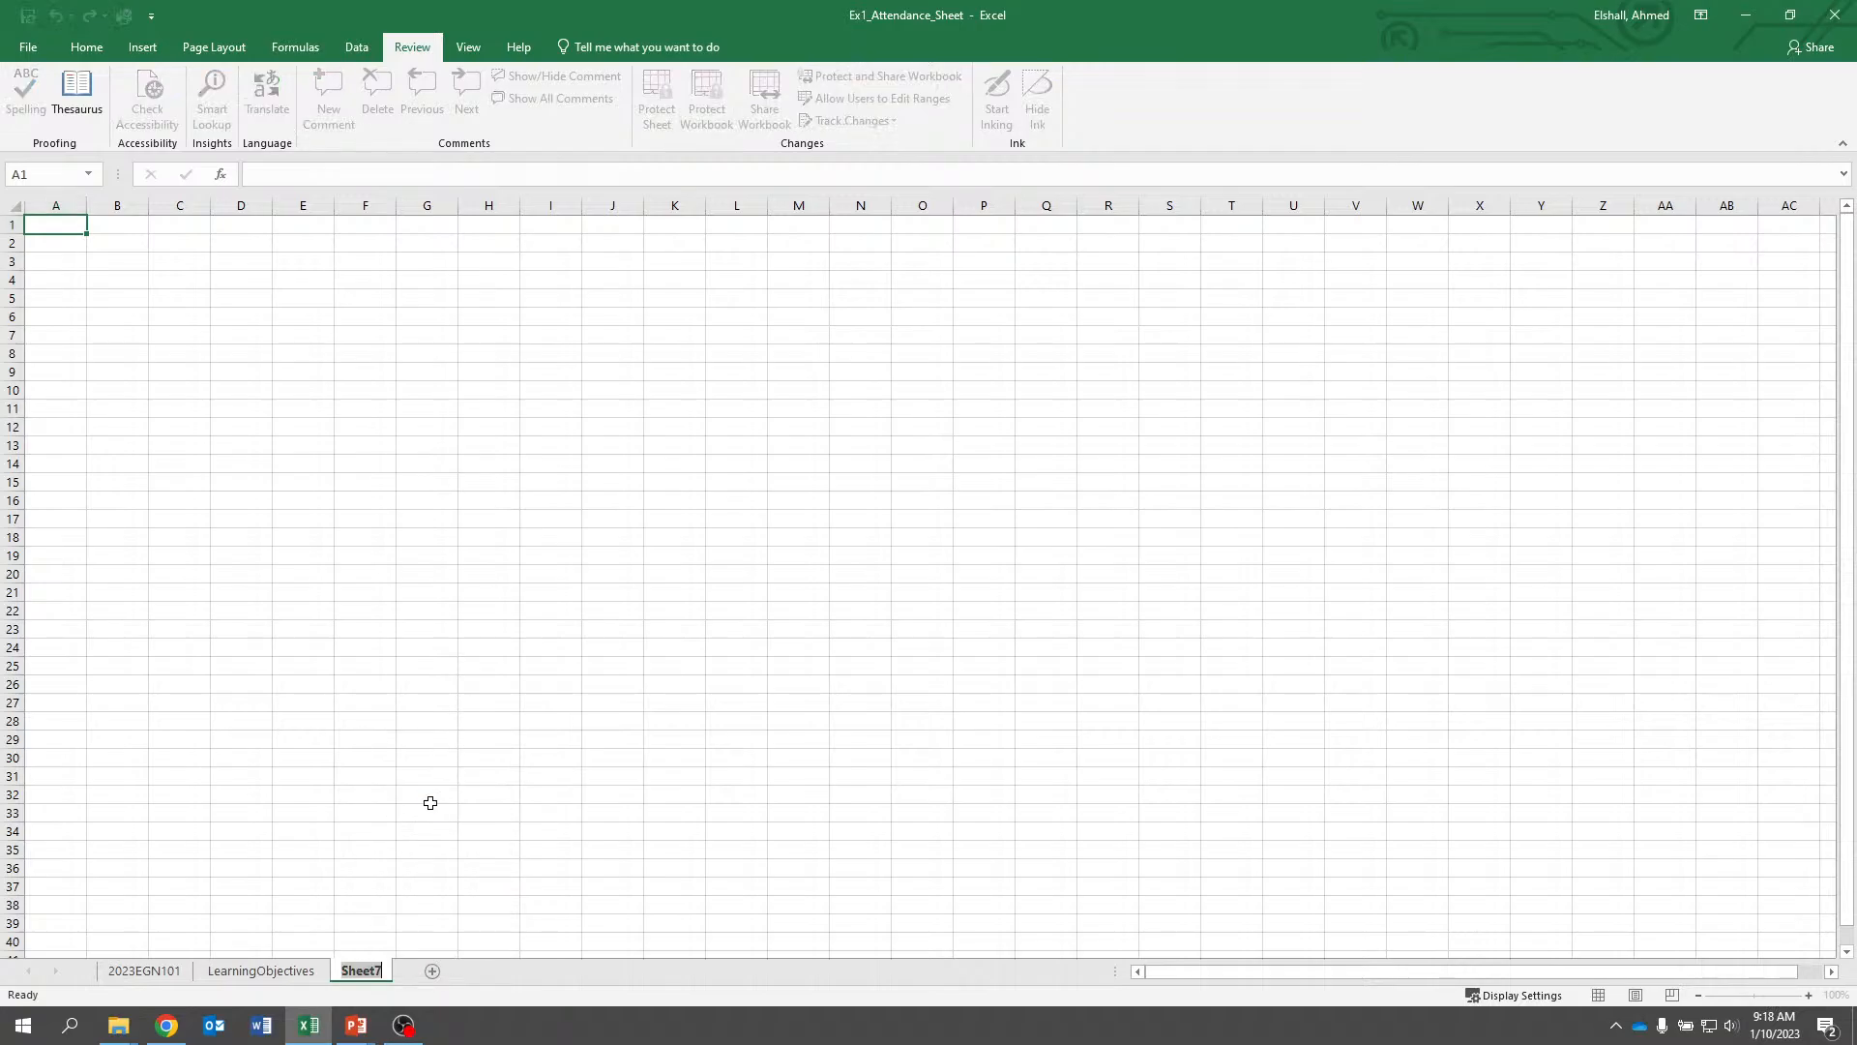
{"action": "type", "text": "2023ENG101_Ex1"}
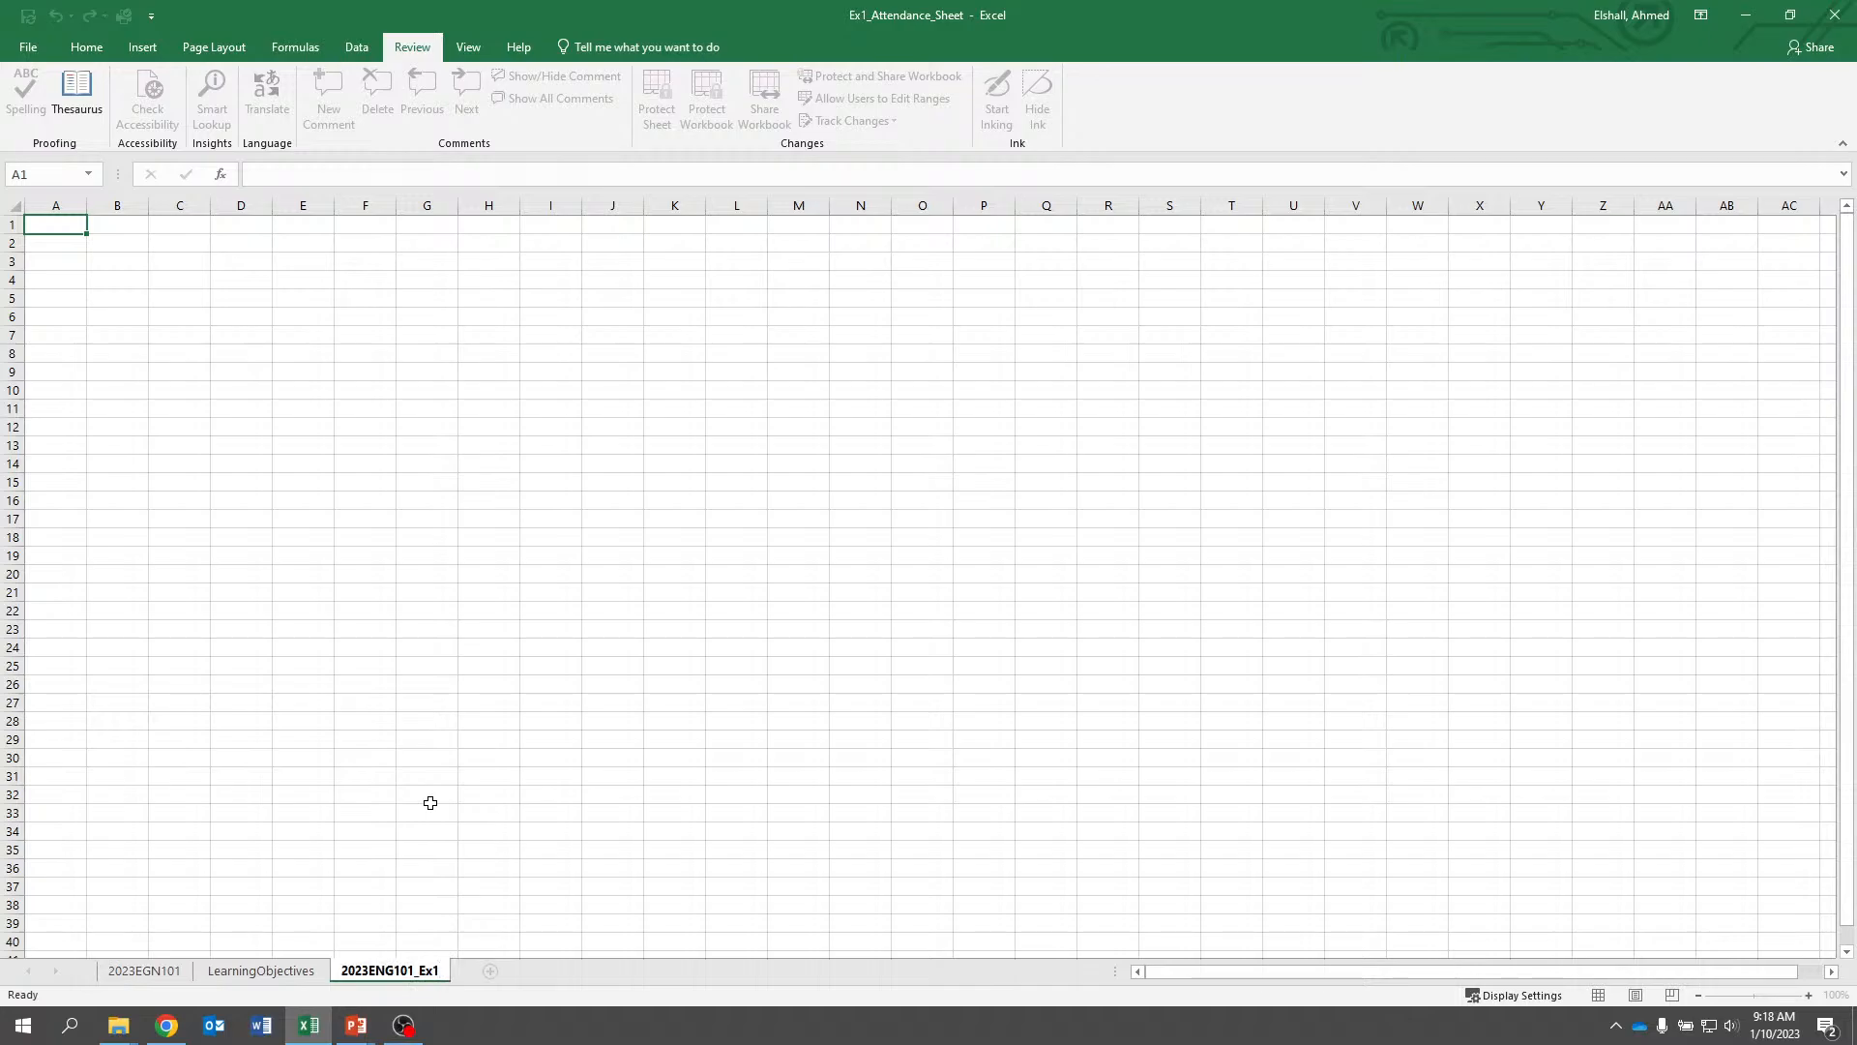
{"action": "left_click", "coordinate": [431, 803]}
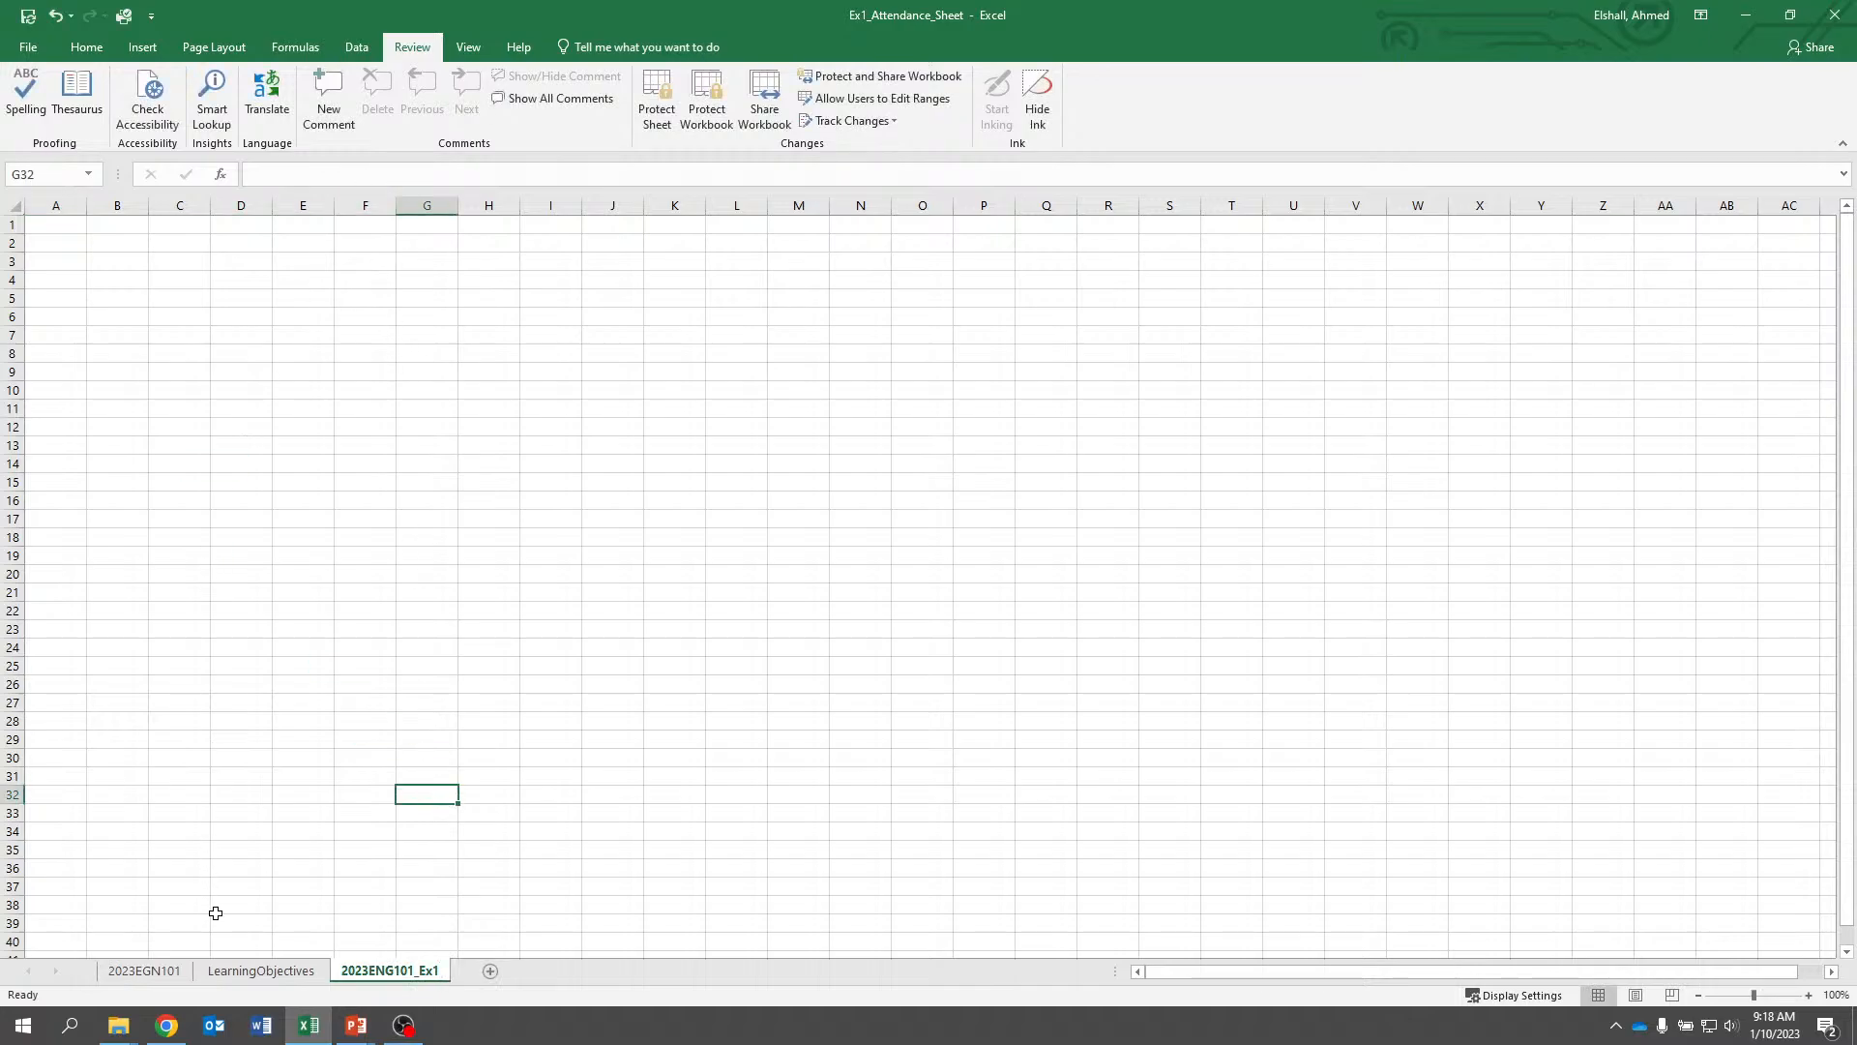
Return to the LearningObjectives sheet and set its zoom level to 150%
{"action": "left_click", "coordinate": [242, 972]}
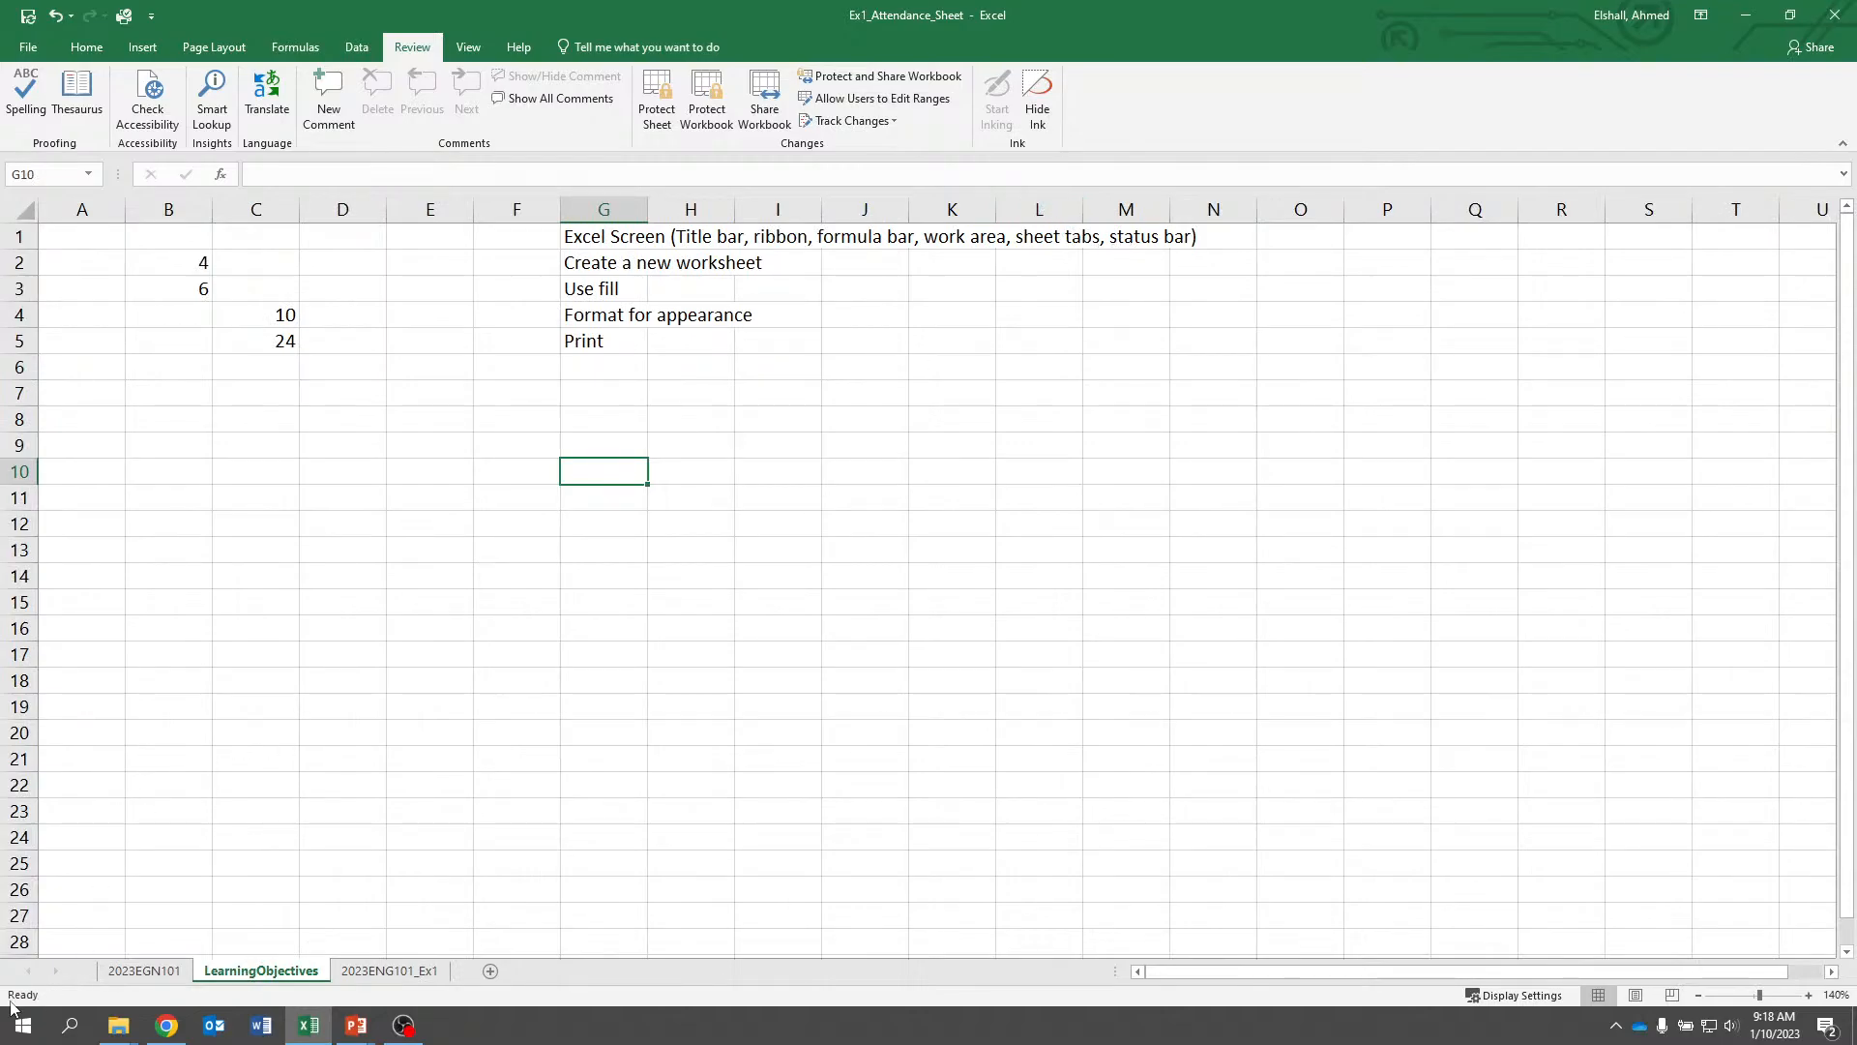
{"action": "left_click", "coordinate": [1698, 996]}
{"action": "left_click", "coordinate": [1697, 995]}
{"action": "left_click", "coordinate": [1698, 995]}
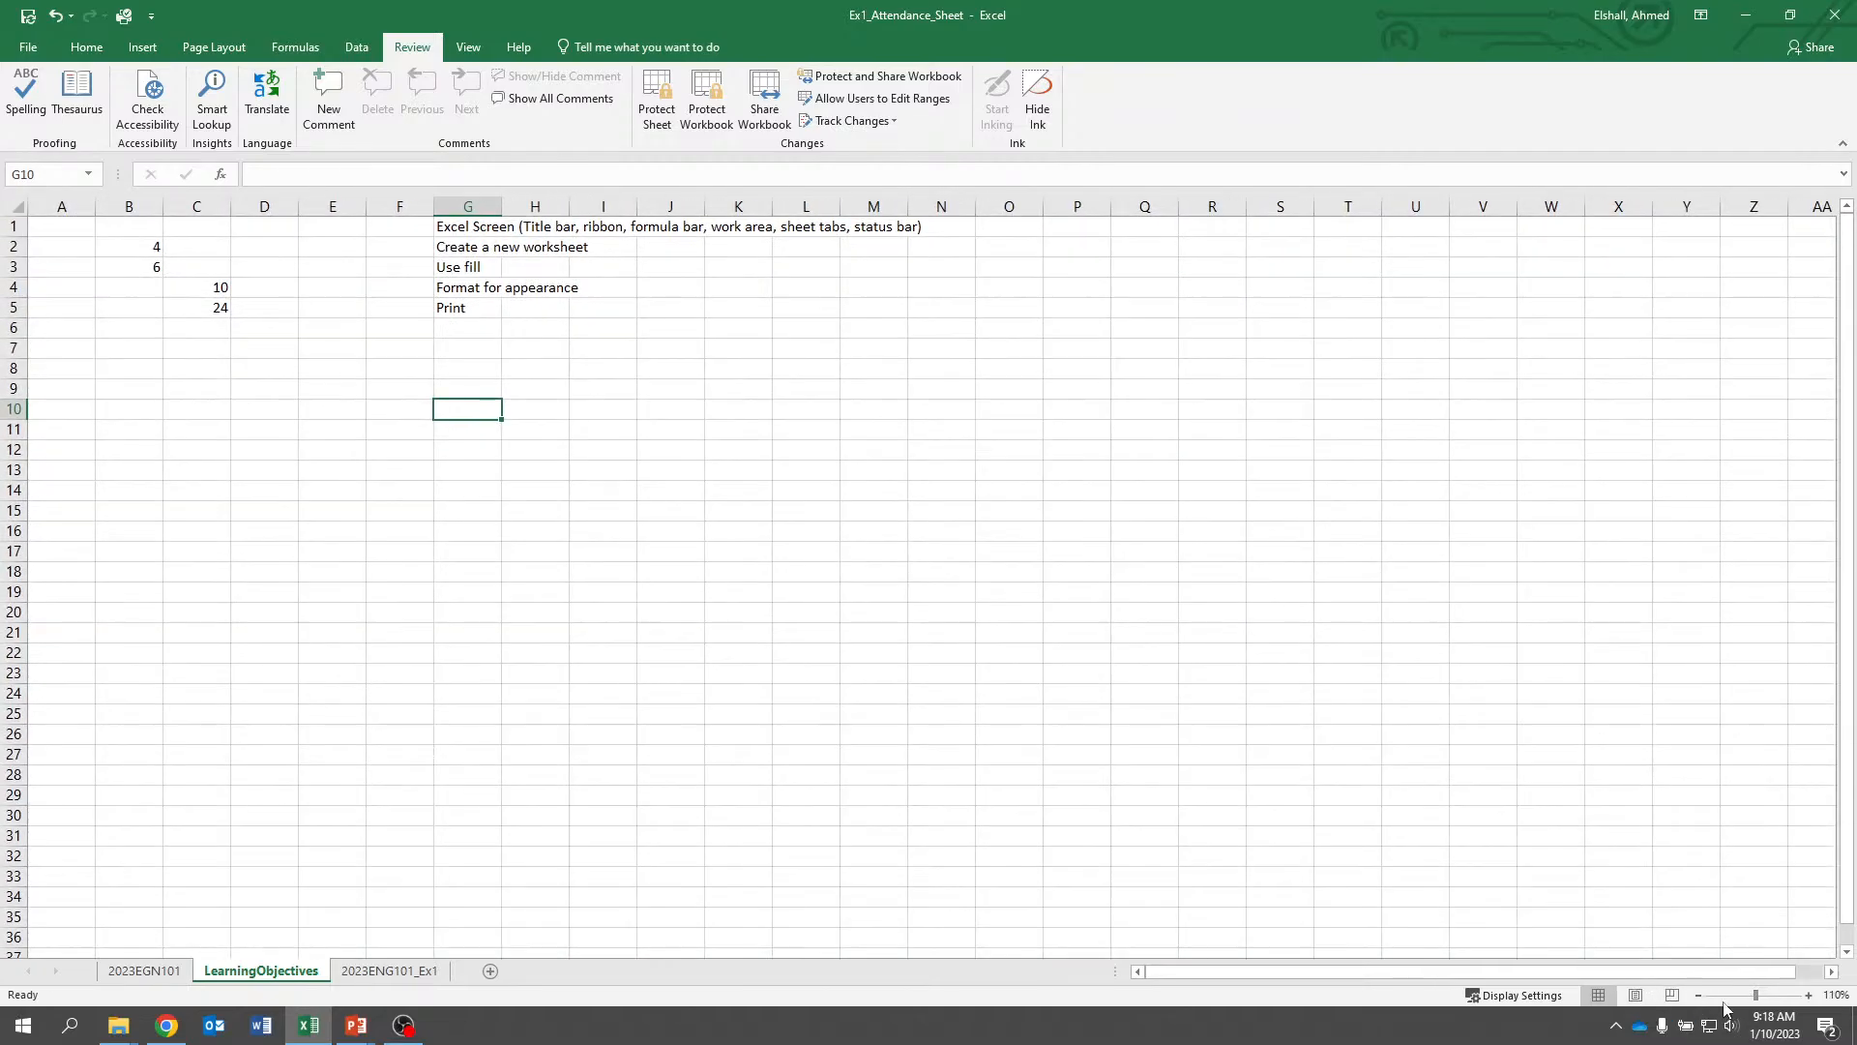
{"action": "left_click", "coordinate": [1809, 996]}
{"action": "left_click", "coordinate": [1809, 996]}
{"action": "left_click", "coordinate": [1809, 996]}
{"action": "left_click", "coordinate": [1808, 996]}
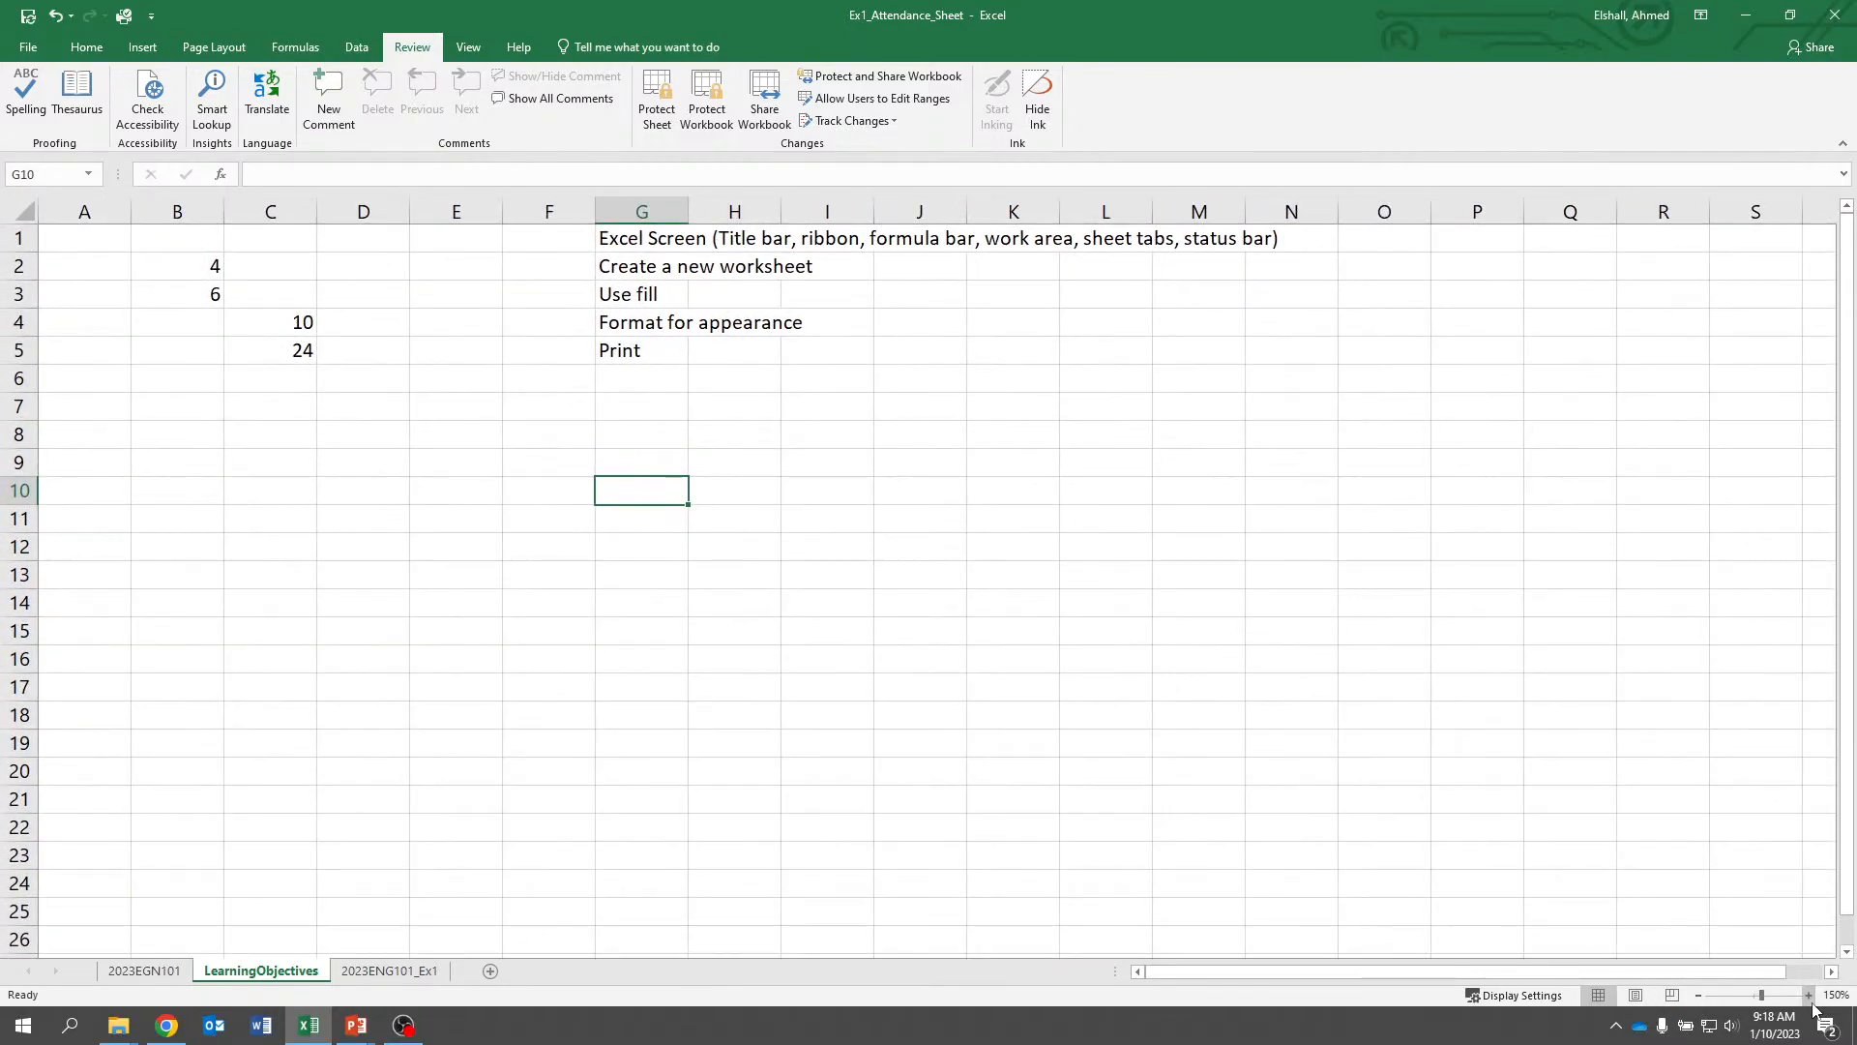
Check the average, count and sum of range B2:C5, and identify cells A1 and B2 by their references
{"action": "key", "text": "Left"}
{"action": "key", "text": "Down"}
{"action": "key", "text": "Down"}
{"action": "key", "text": "Down"}
{"action": "key", "text": "Down"}
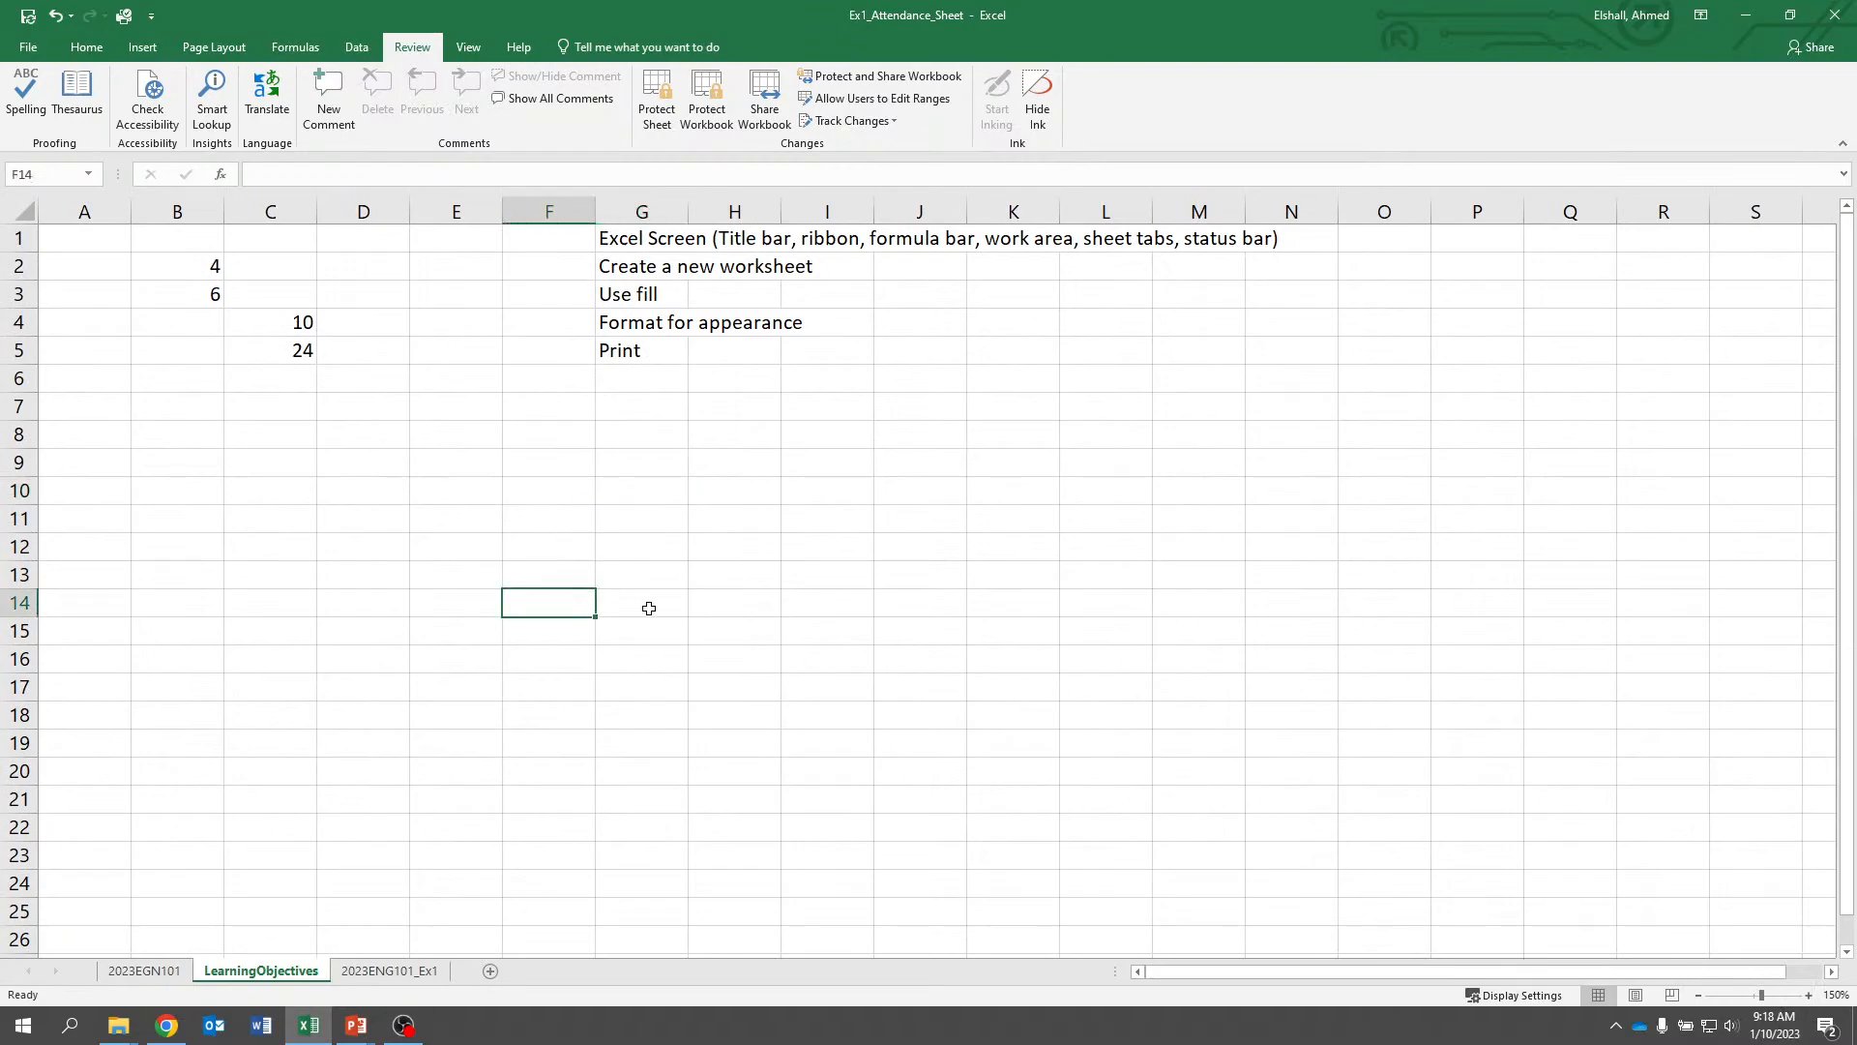
{"action": "left_click_drag", "start_coordinate": [207, 275], "coordinate": [263, 343]}
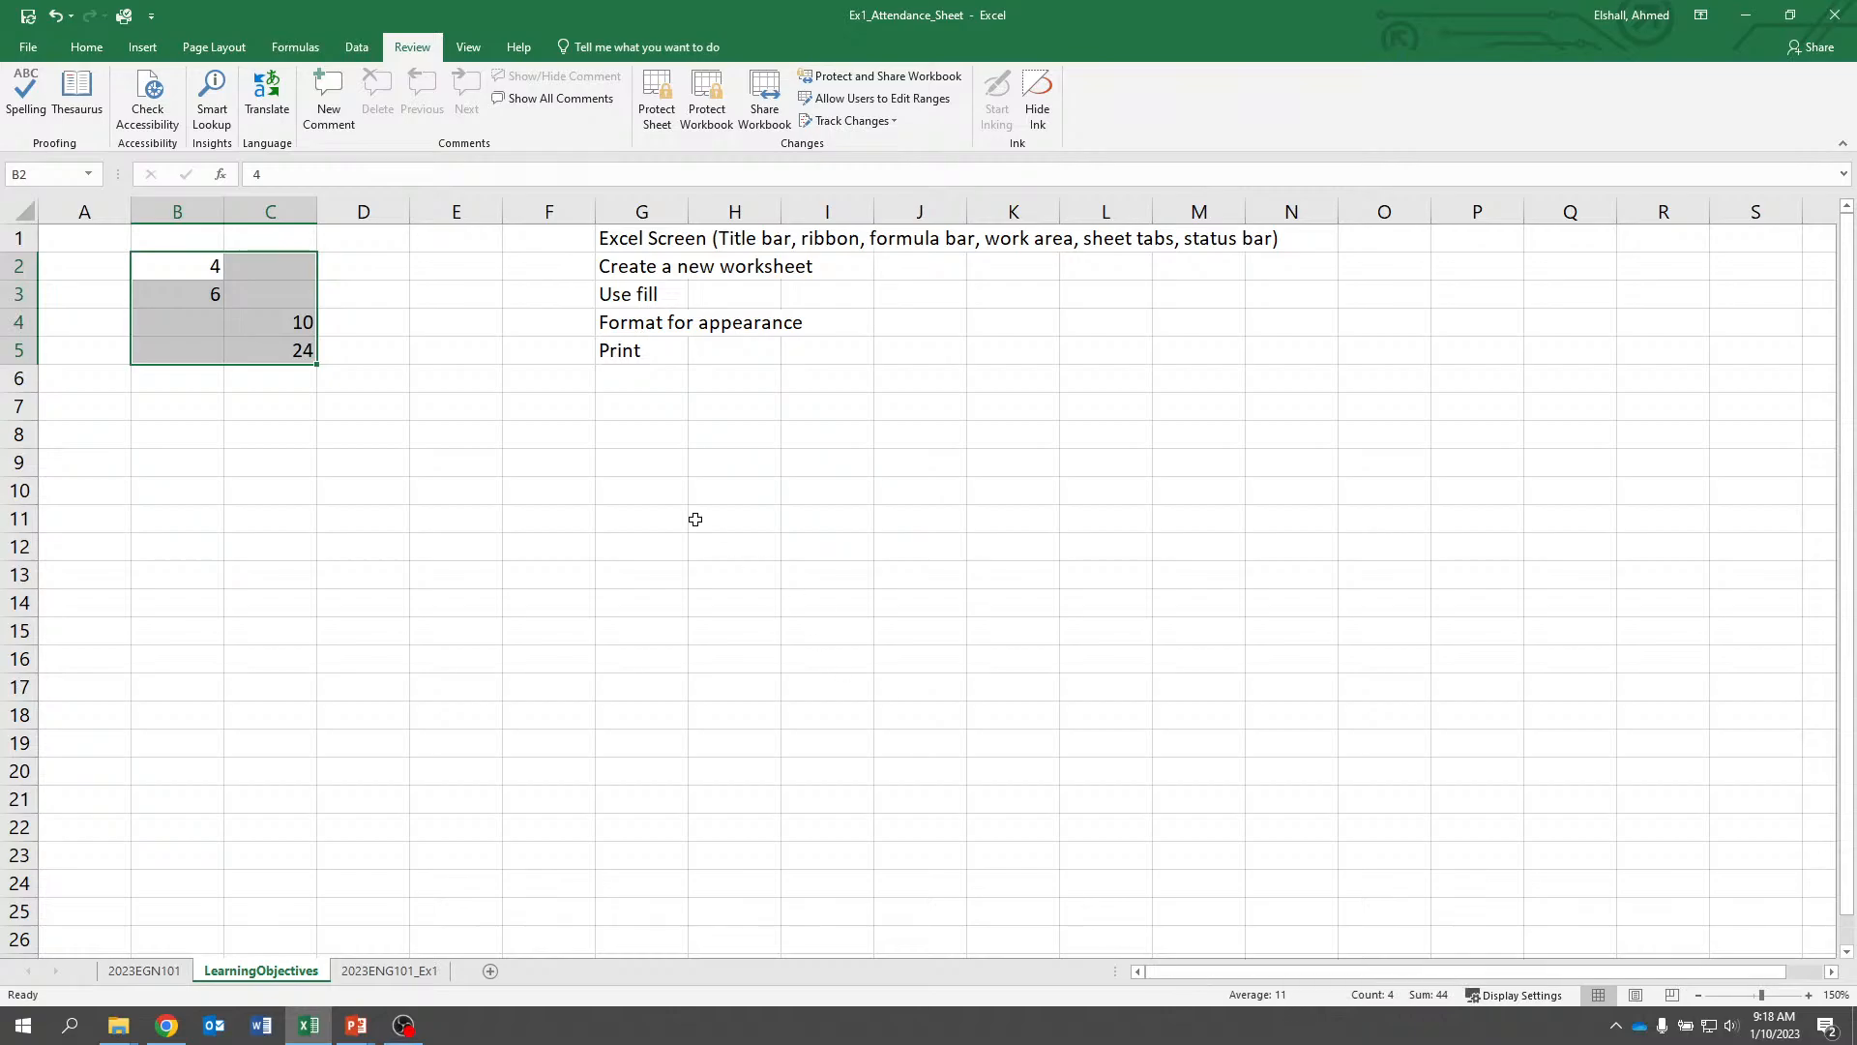
{"action": "left_click", "coordinate": [557, 486]}
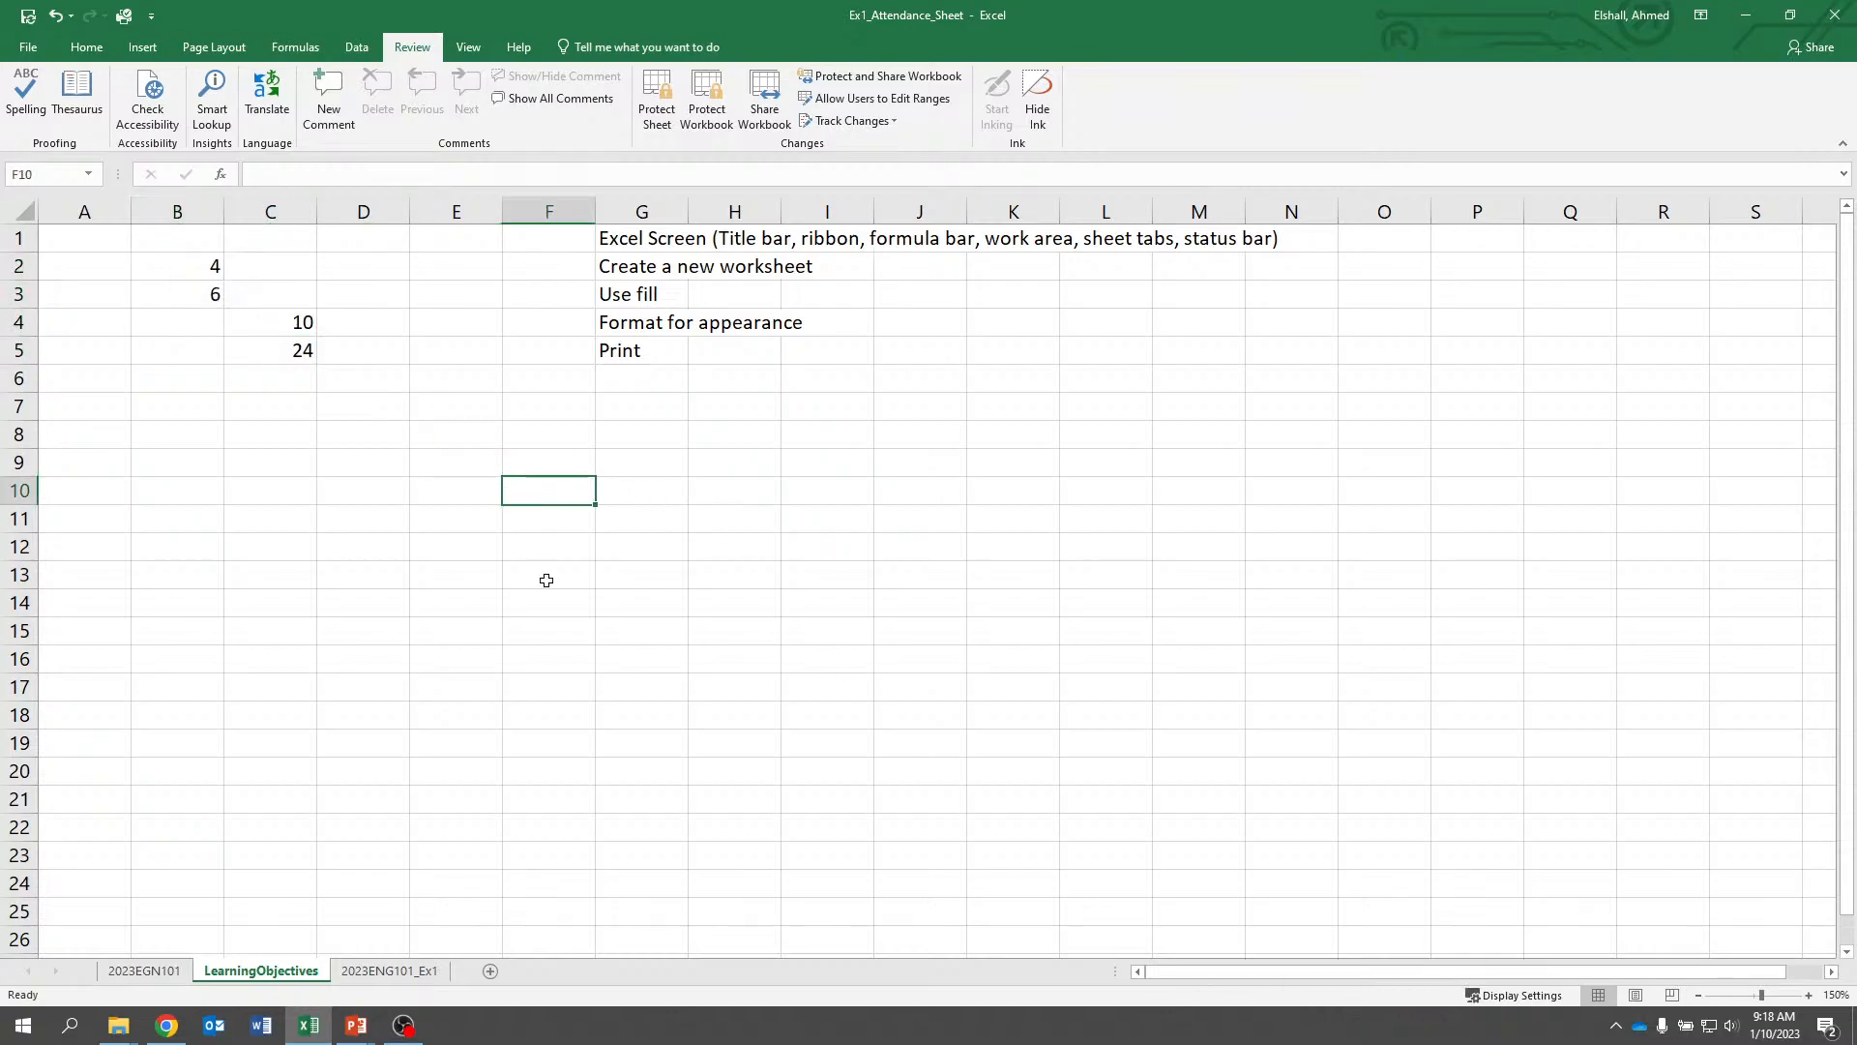
{"action": "left_click", "coordinate": [103, 235]}
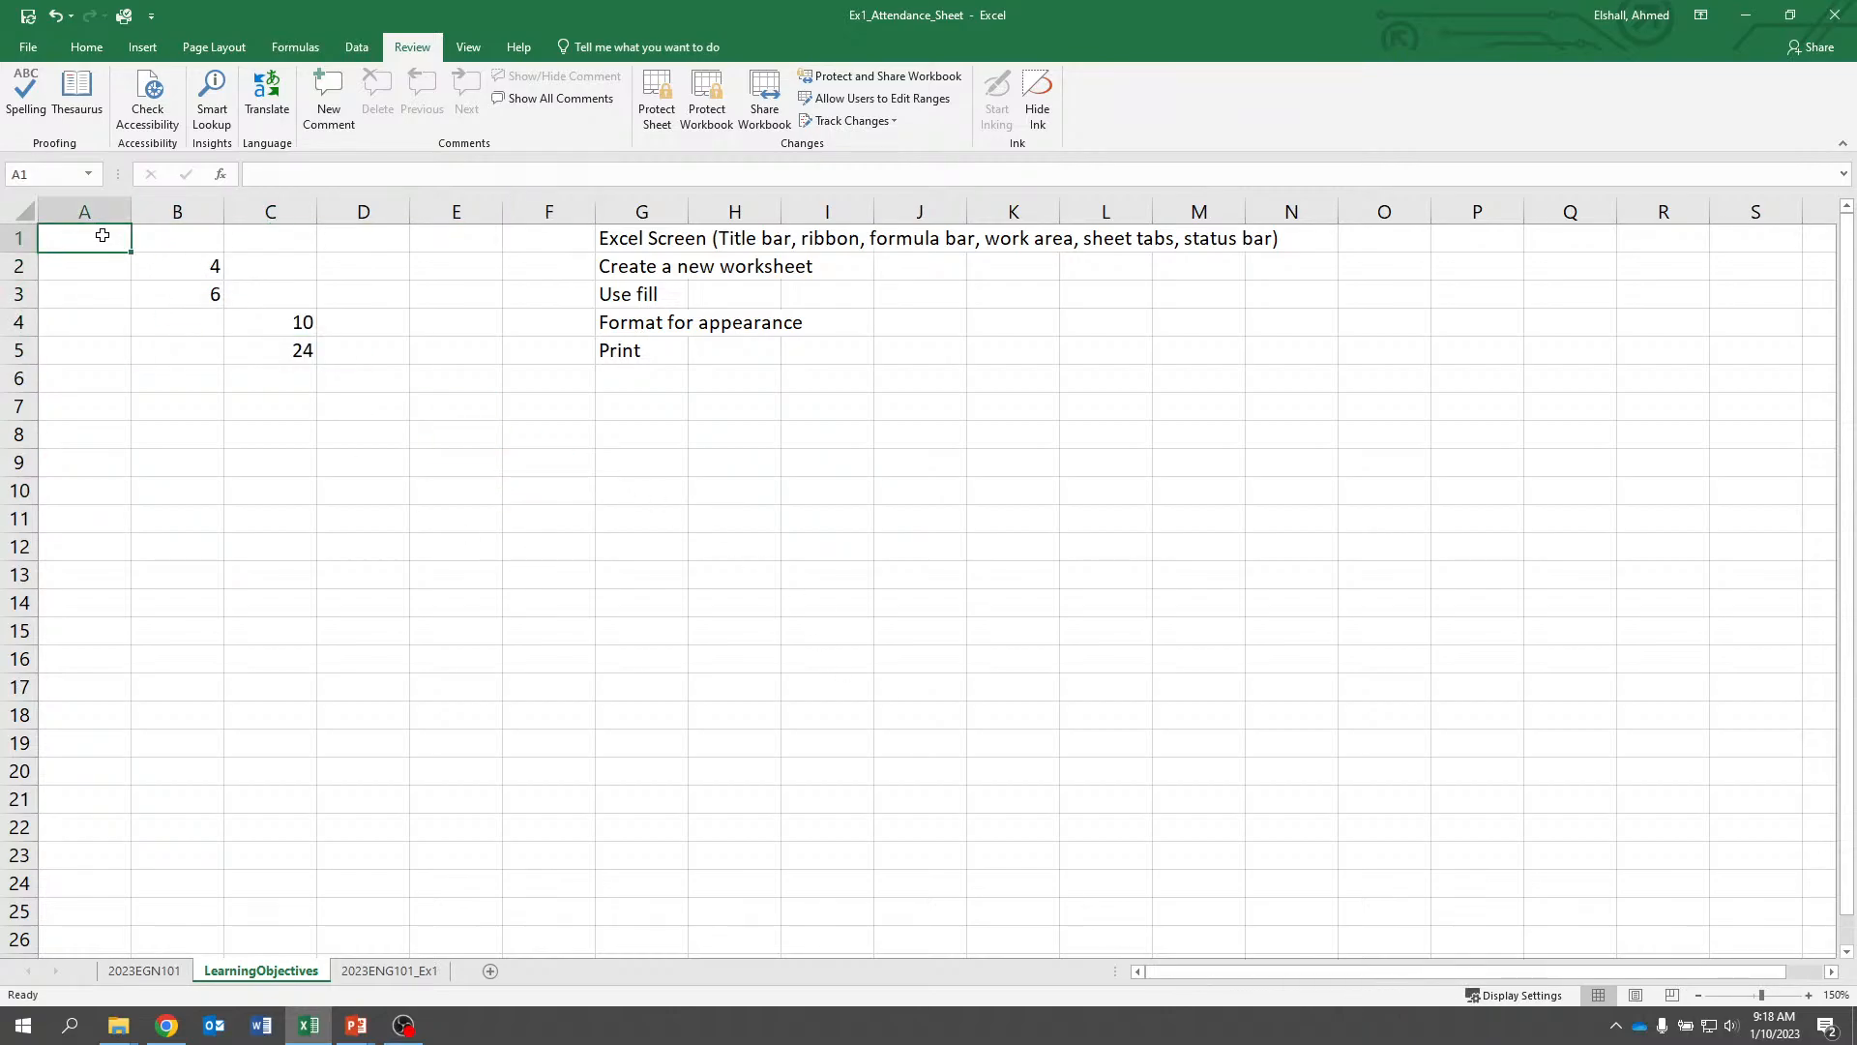
{"action": "left_click", "coordinate": [174, 259]}
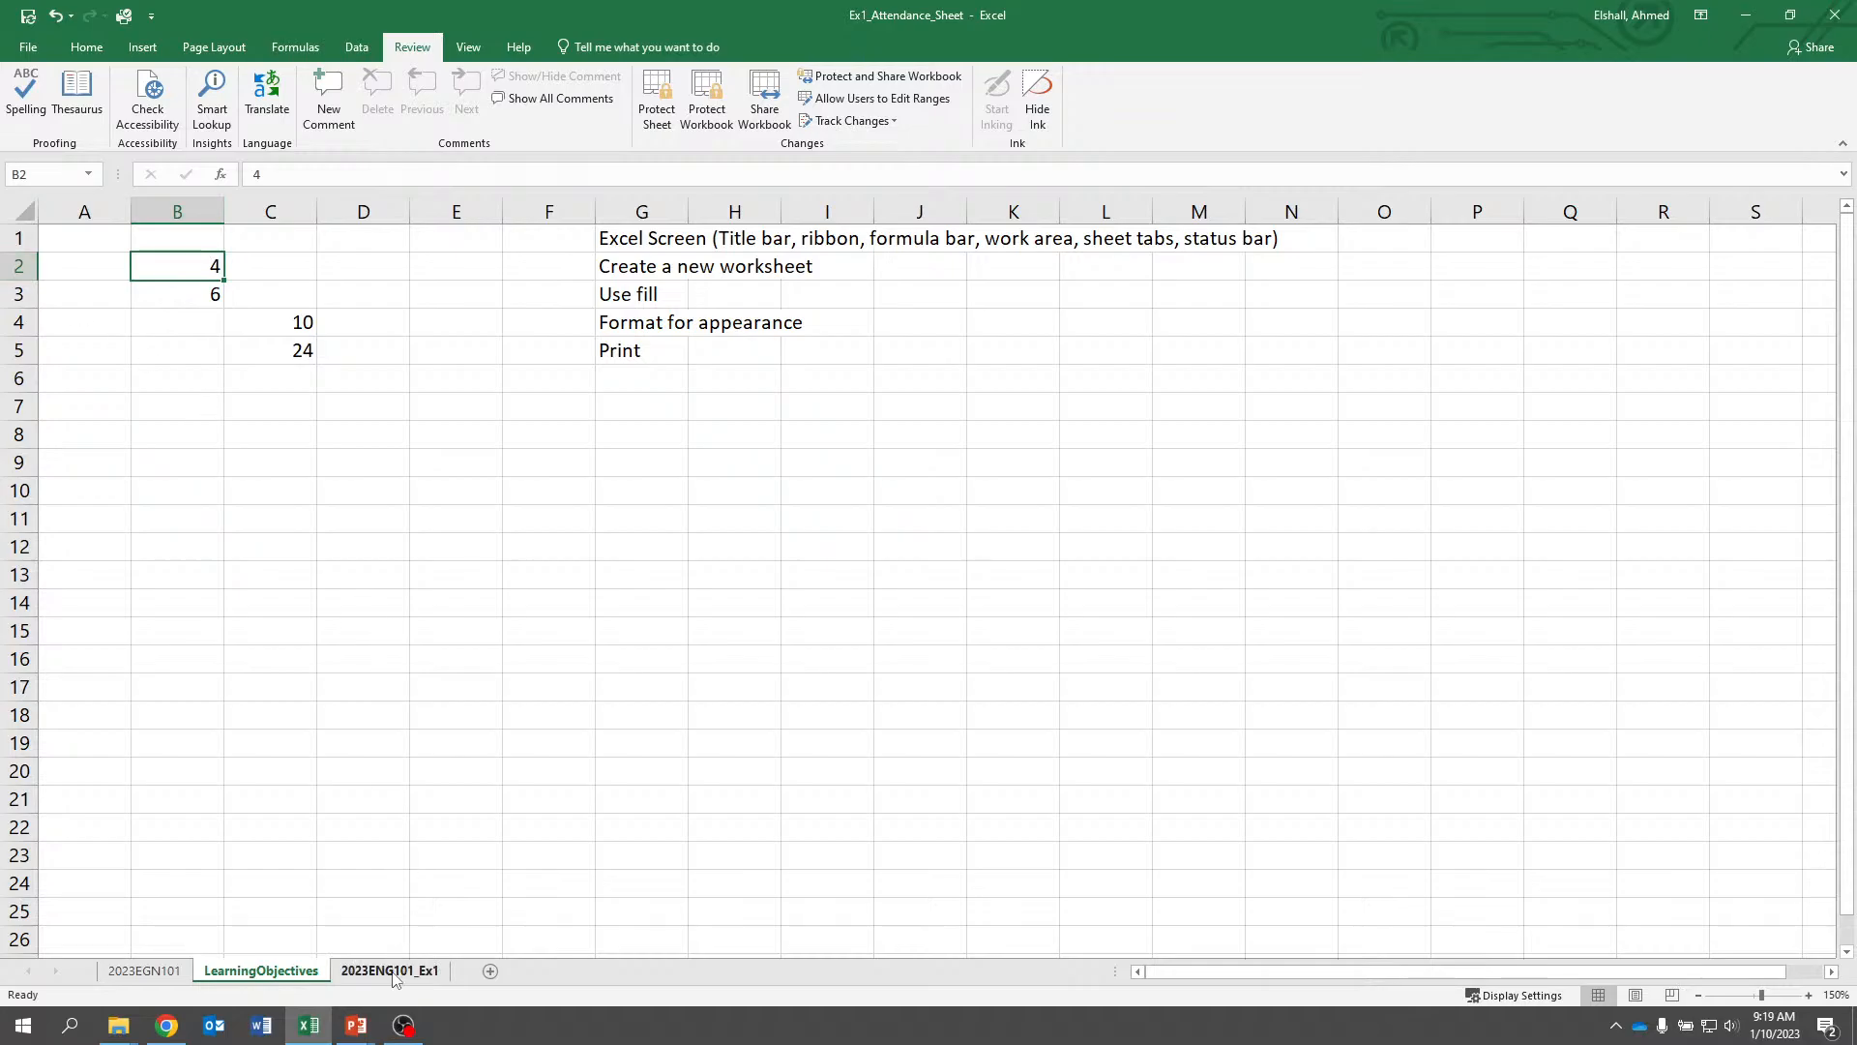
Look at the finished 2023EGN101 sheet, and enter the heading Student in cell A1 of the 2023ENG101_Ex1 sheet
{"action": "left_click", "coordinate": [143, 970]}
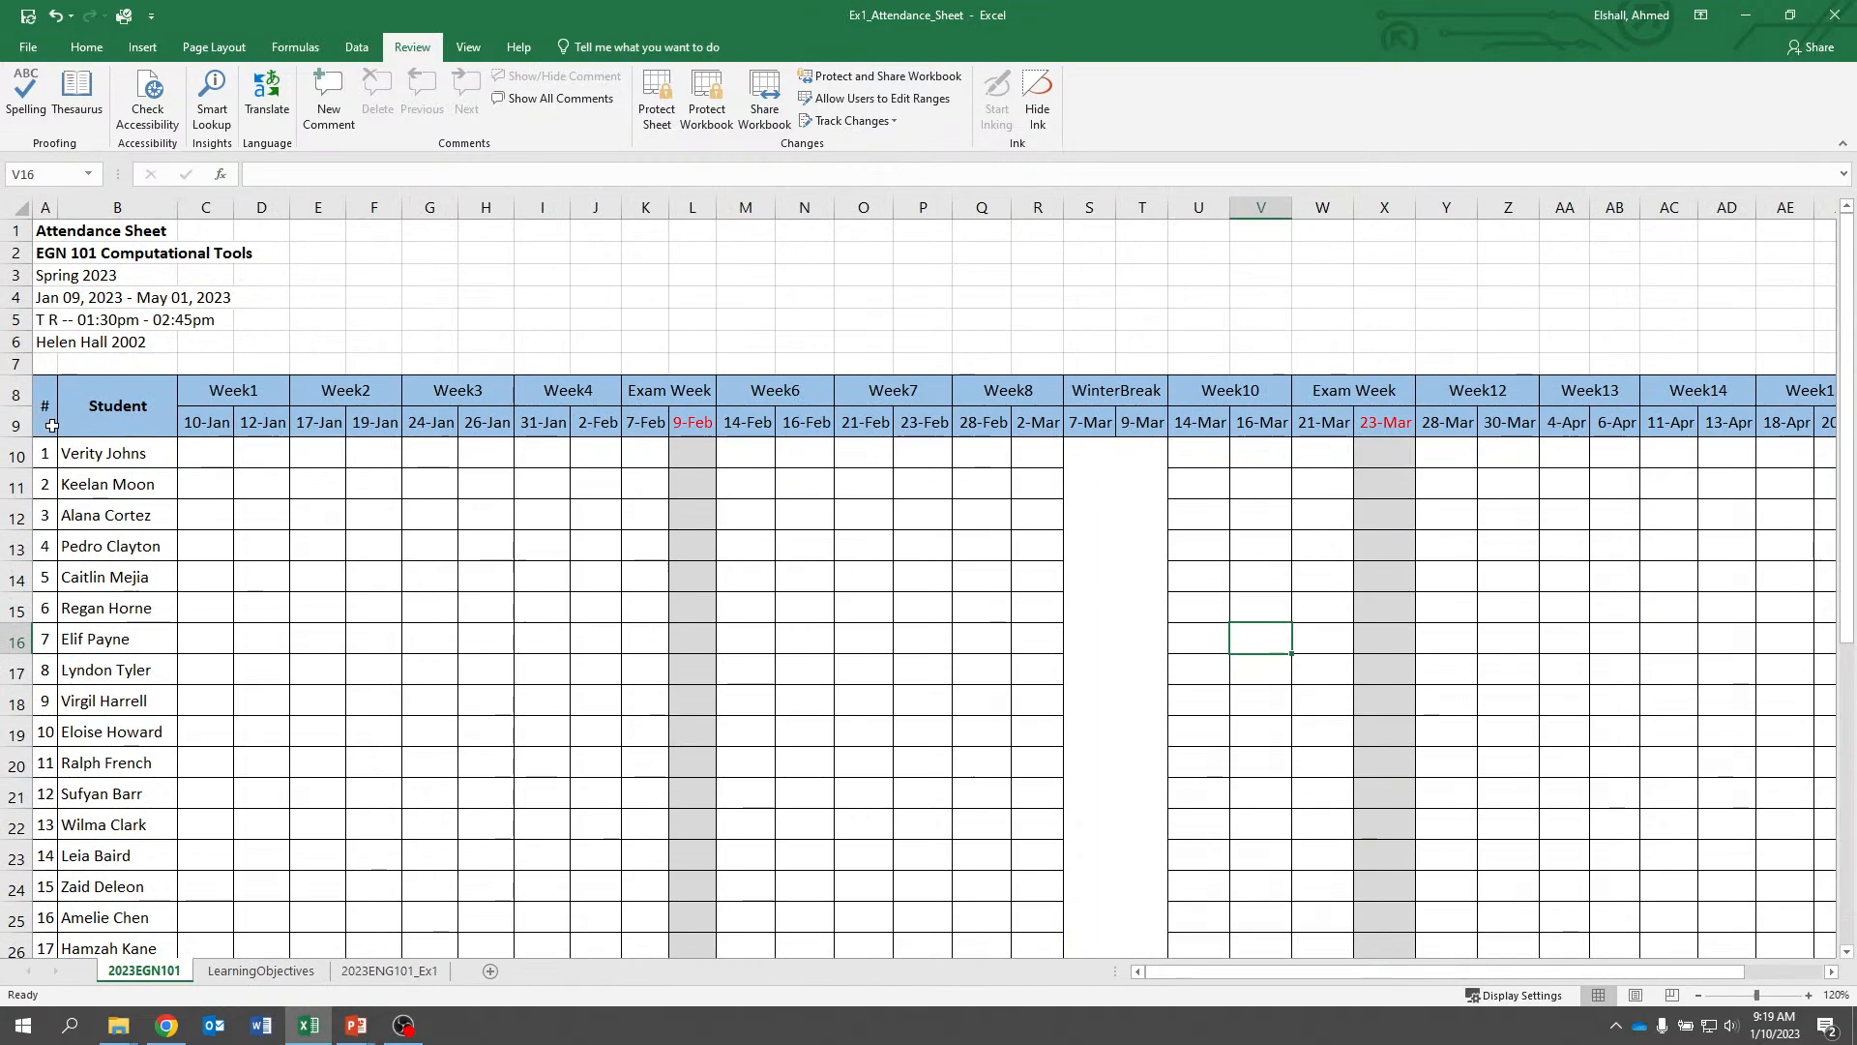
{"action": "left_click", "coordinate": [380, 979]}
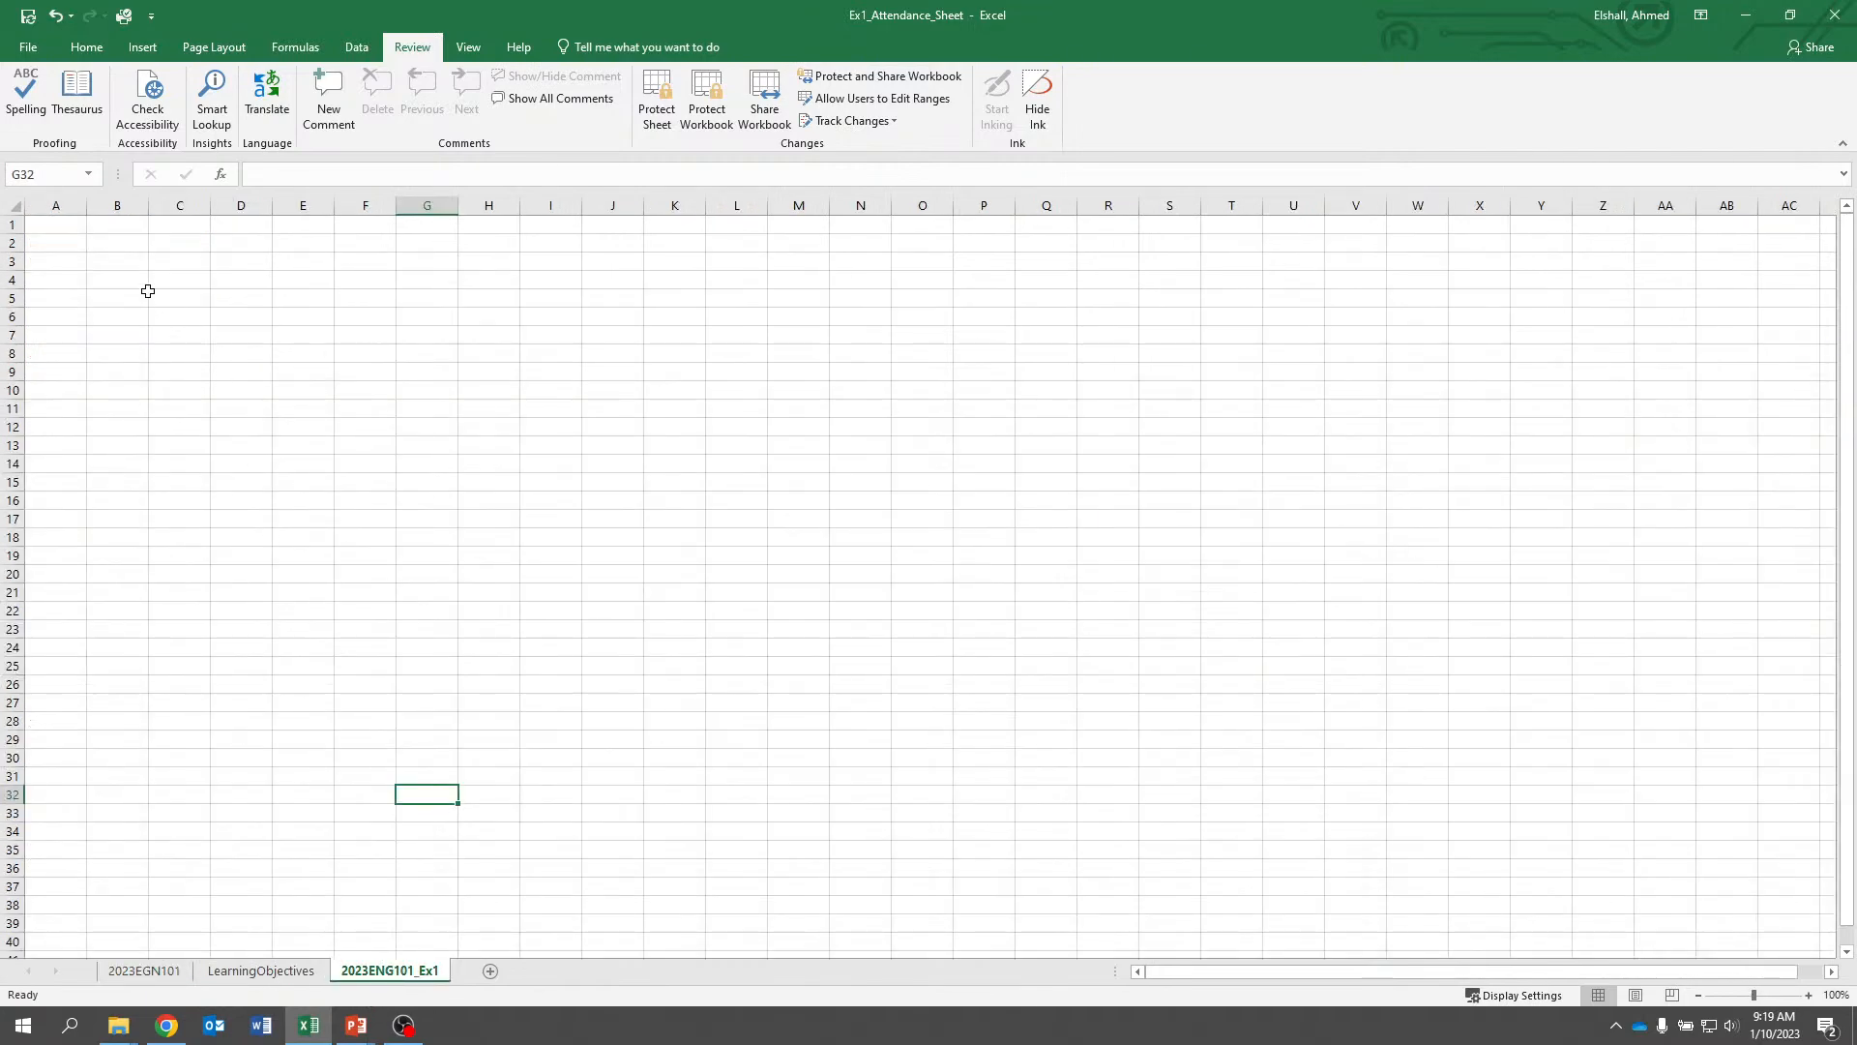
{"action": "left_click", "coordinate": [68, 239]}
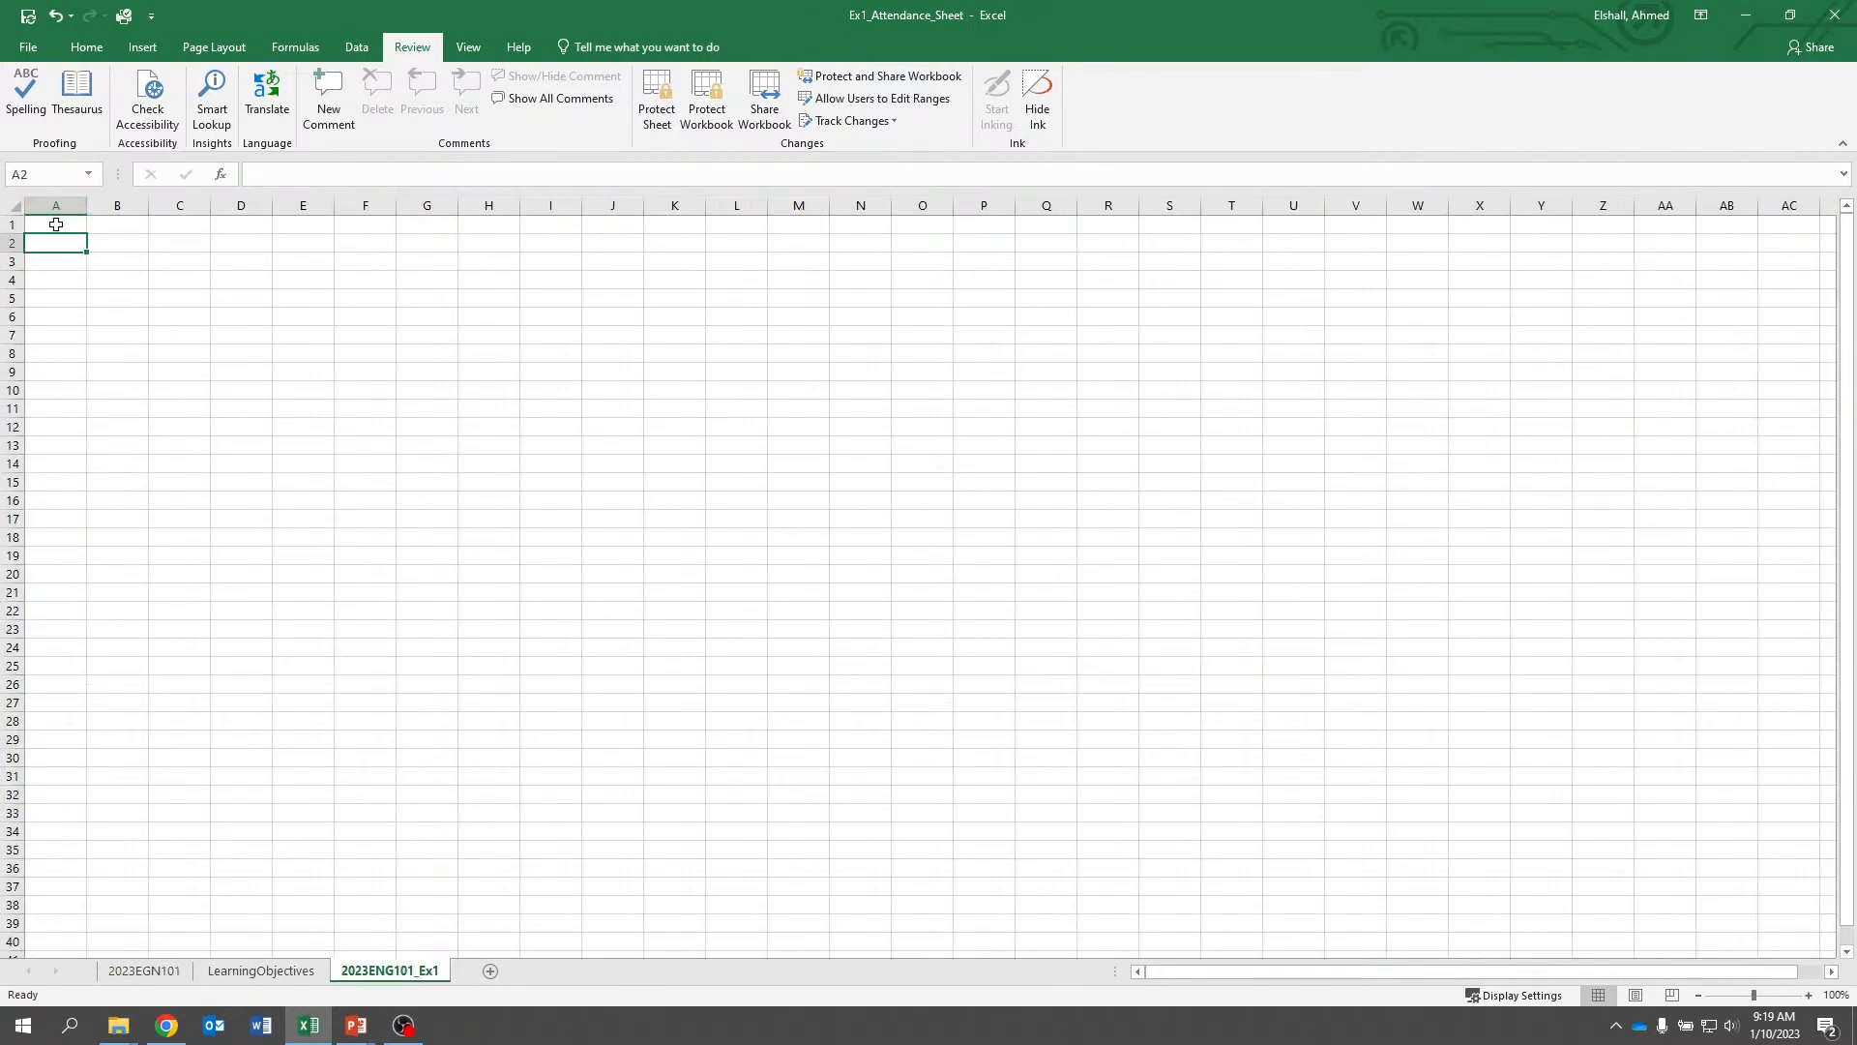
{"action": "left_click", "coordinate": [58, 225]}
{"action": "type", "text": "Stude"}
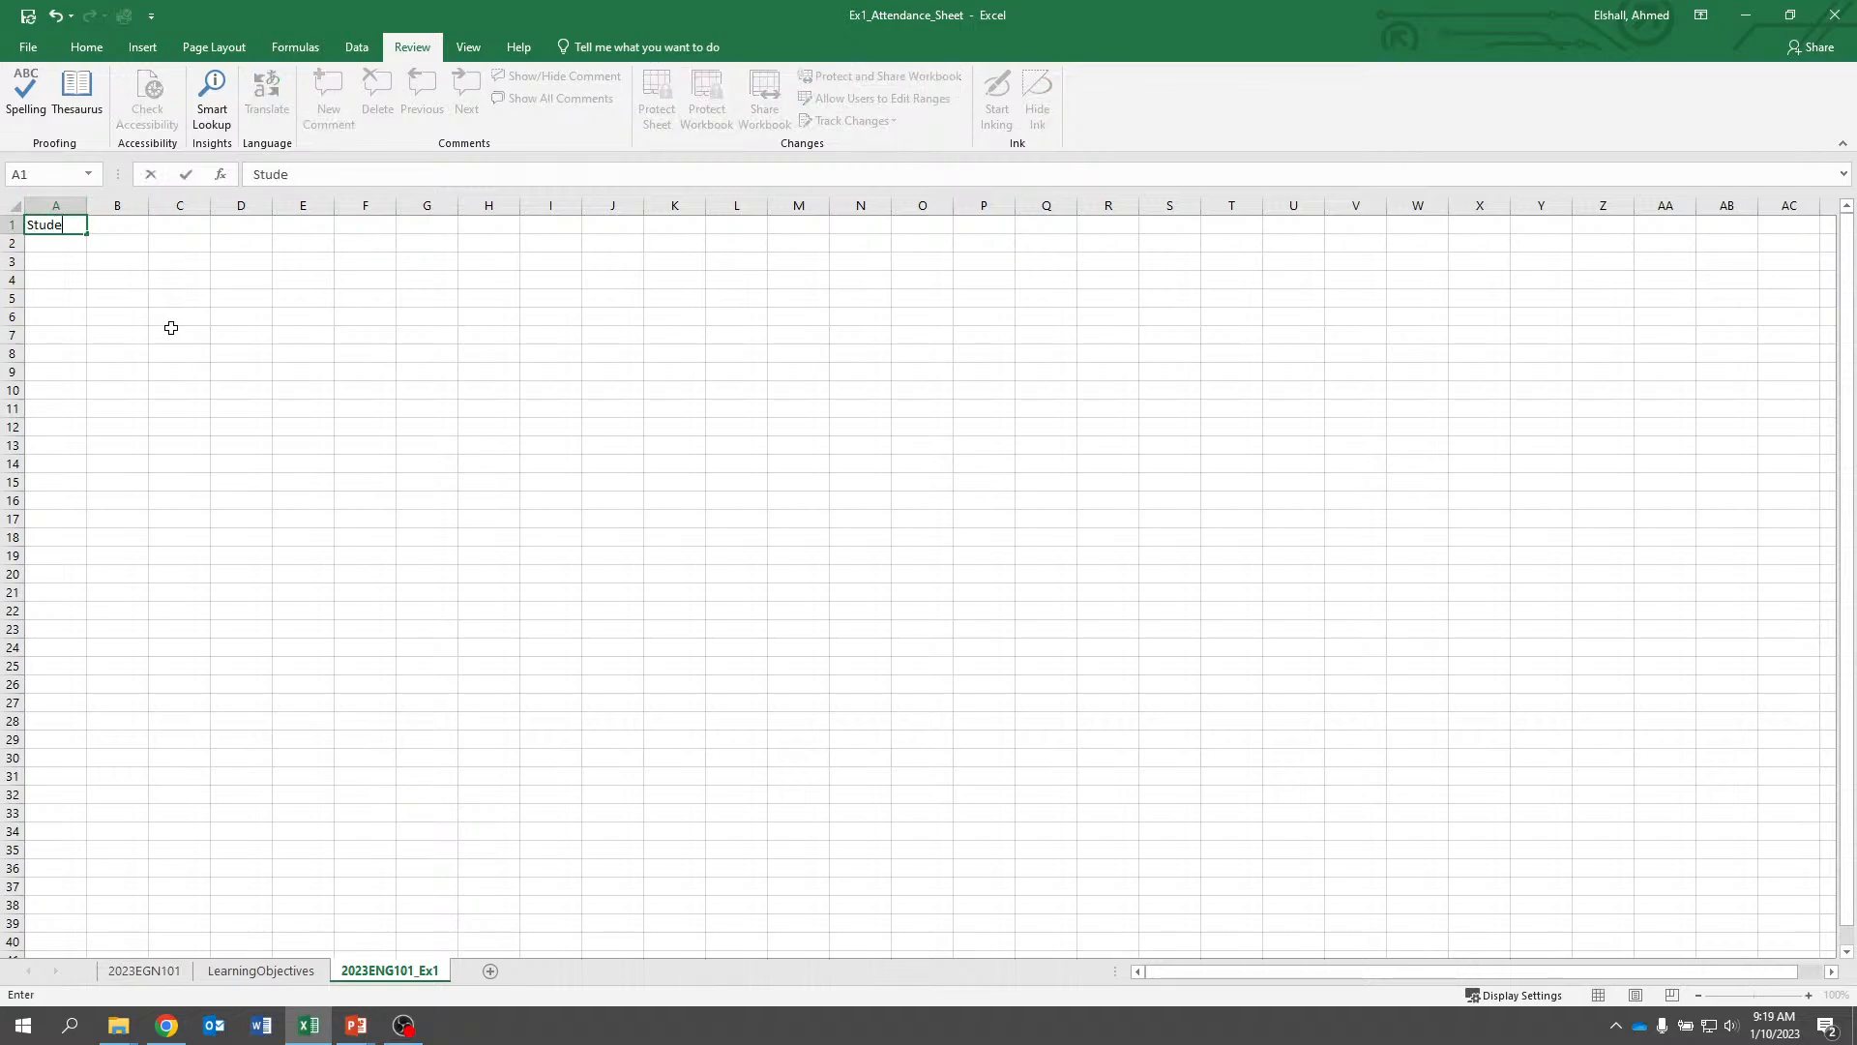
{"action": "type", "text": "nt"}
{"action": "key", "text": "Return"}
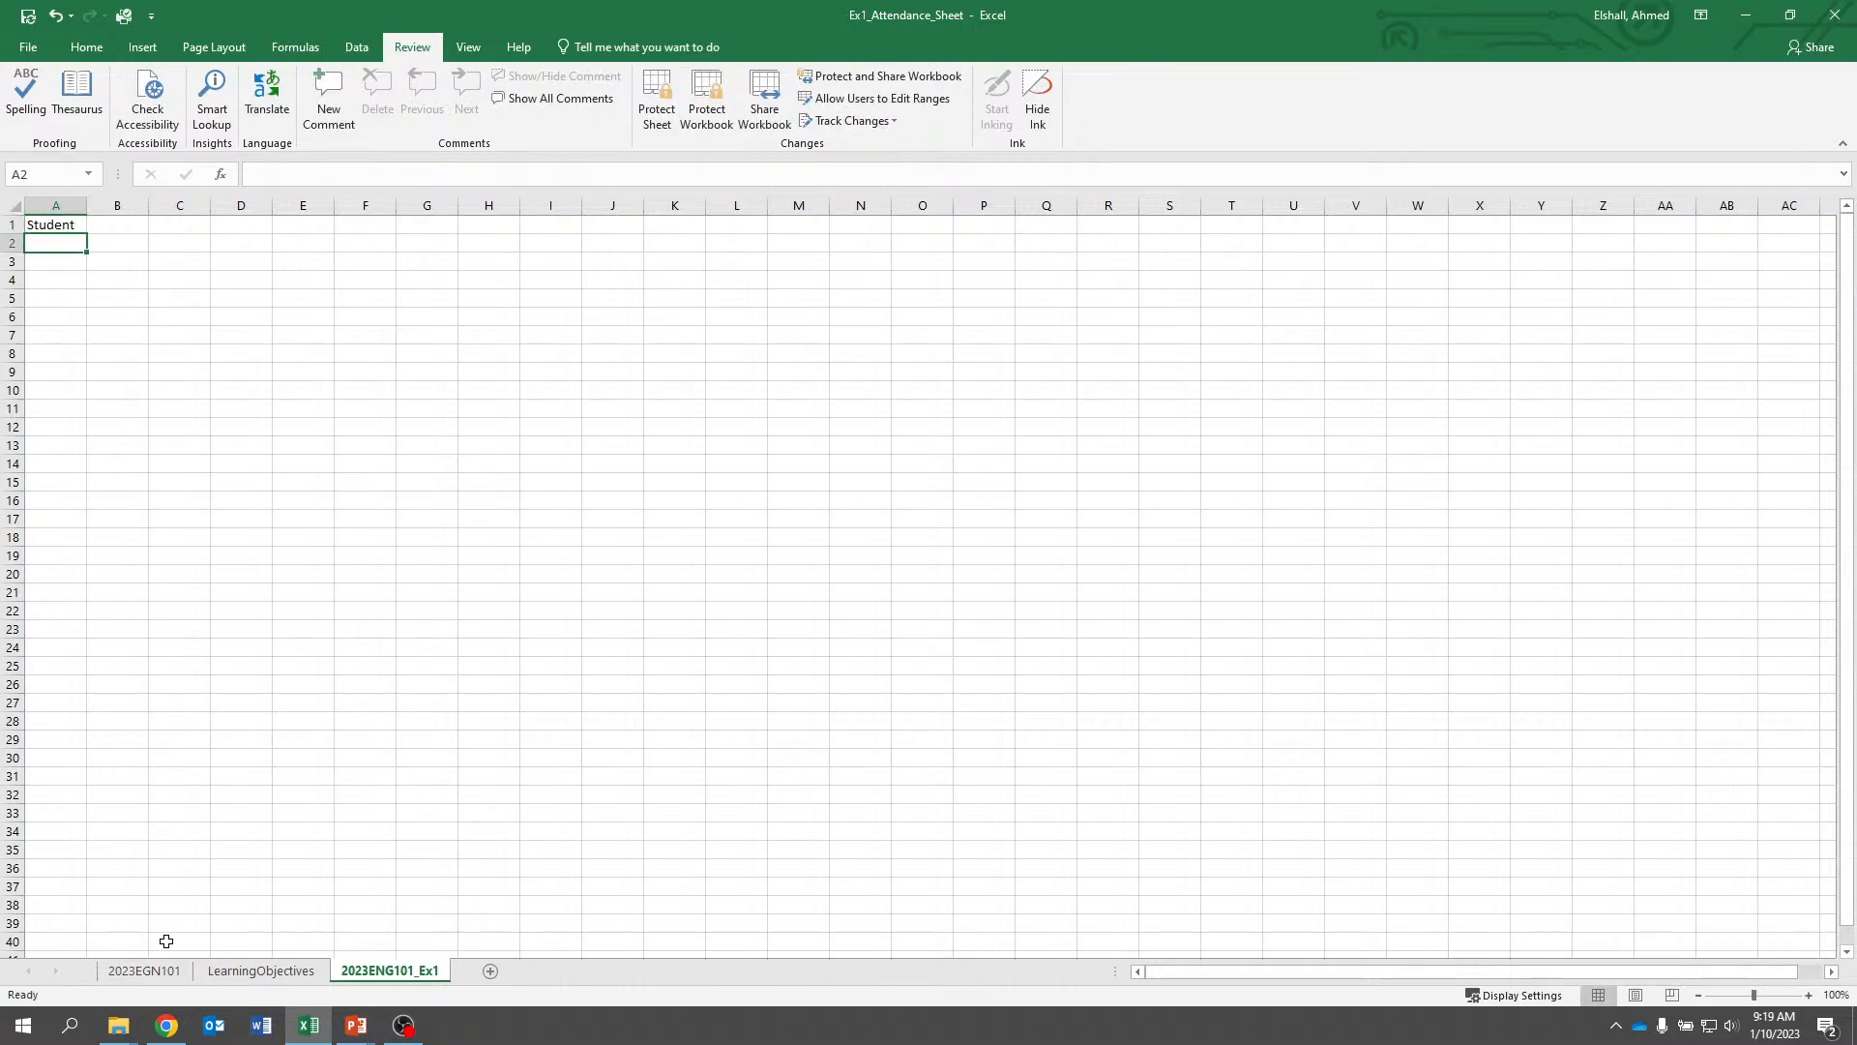
Switch to the Name Generator page in Chrome, generate a fresh list of random names and copy it including its Random Names heading
{"action": "left_click", "coordinate": [167, 1026]}
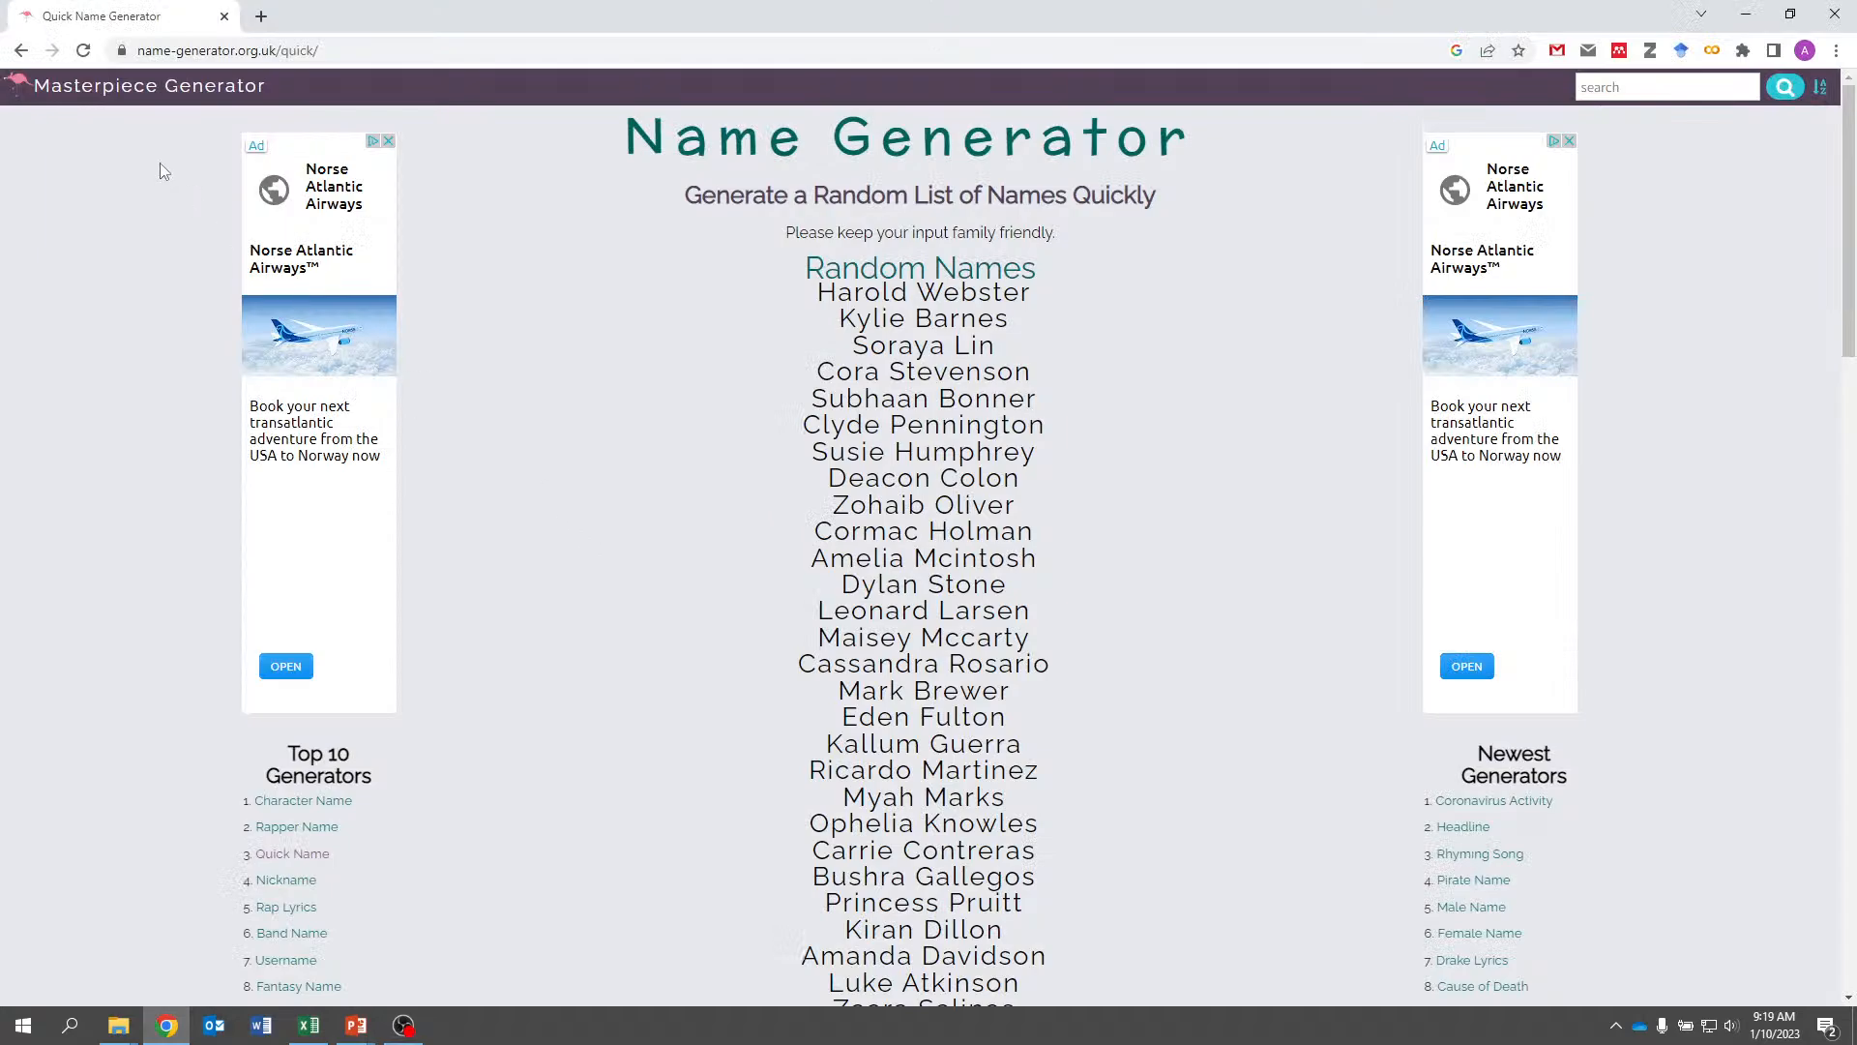
{"action": "left_click", "coordinate": [84, 50]}
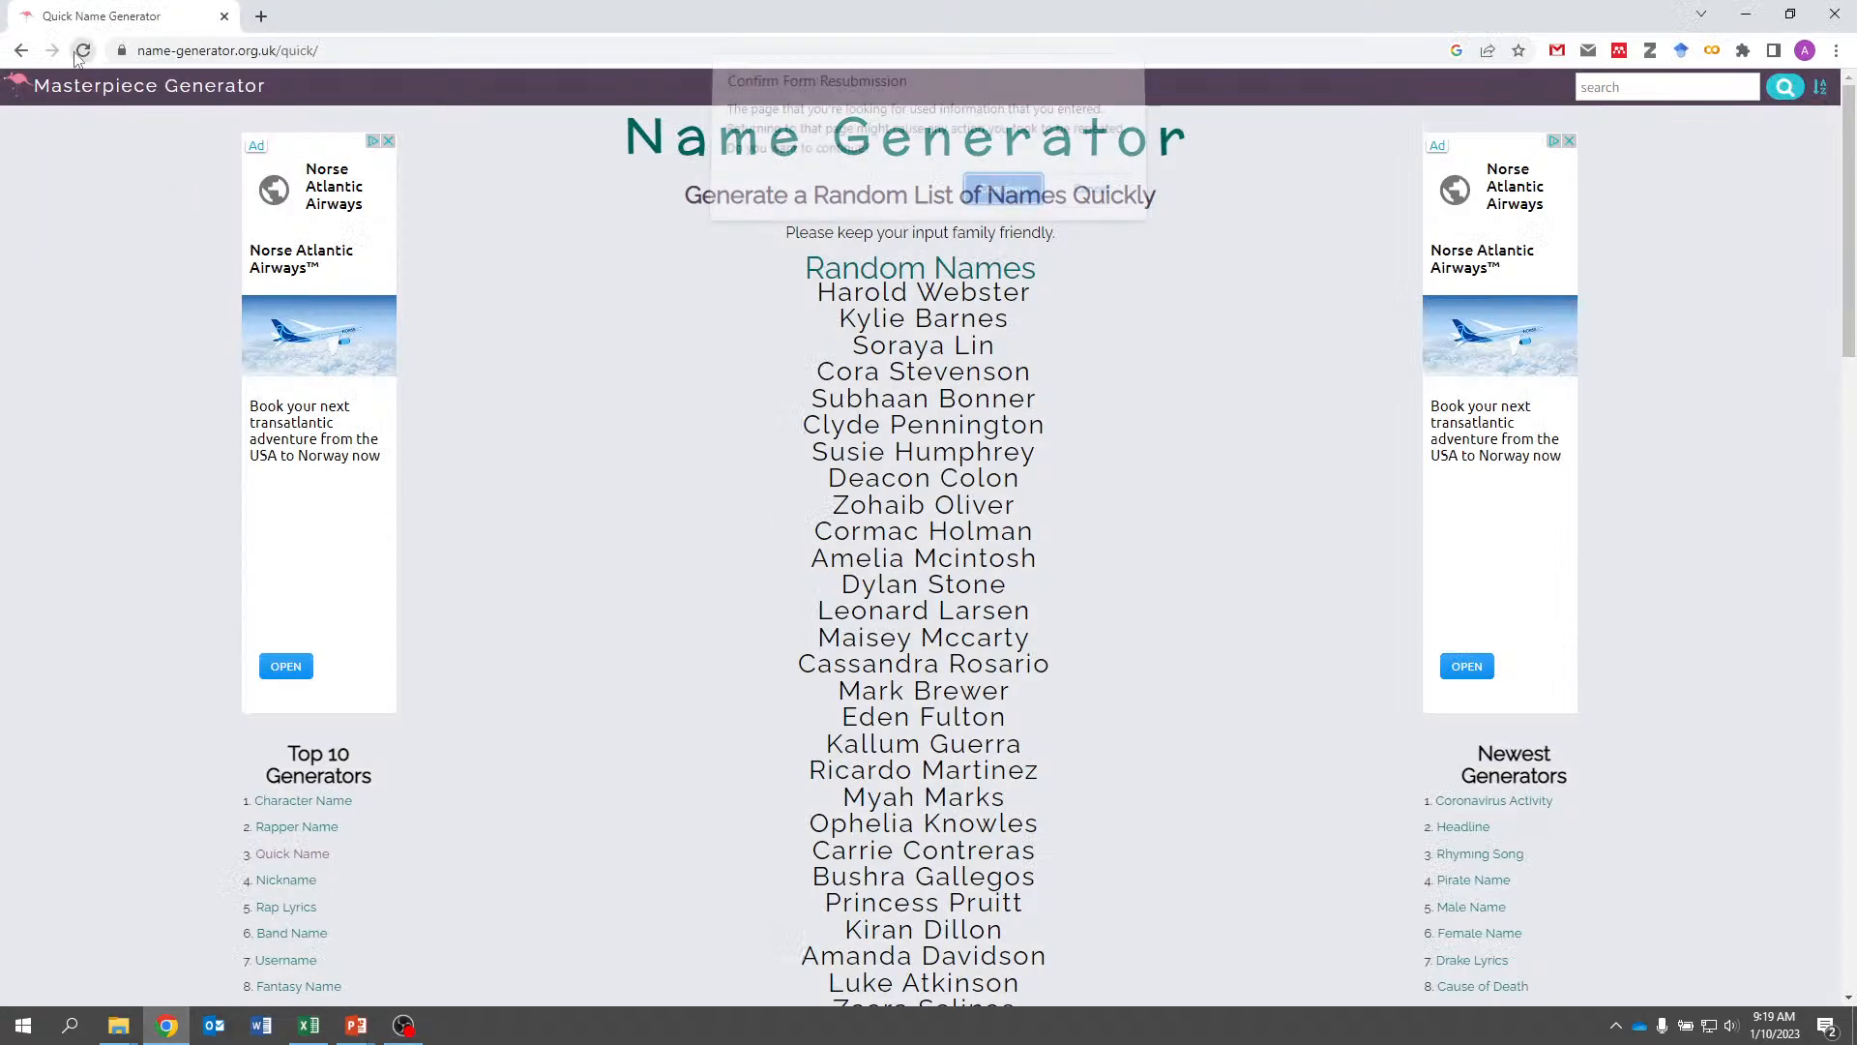
{"action": "left_click", "coordinate": [1003, 195]}
{"action": "scroll", "coordinate": [839, 296], "scroll_direction": "down", "scroll_amount": 6}
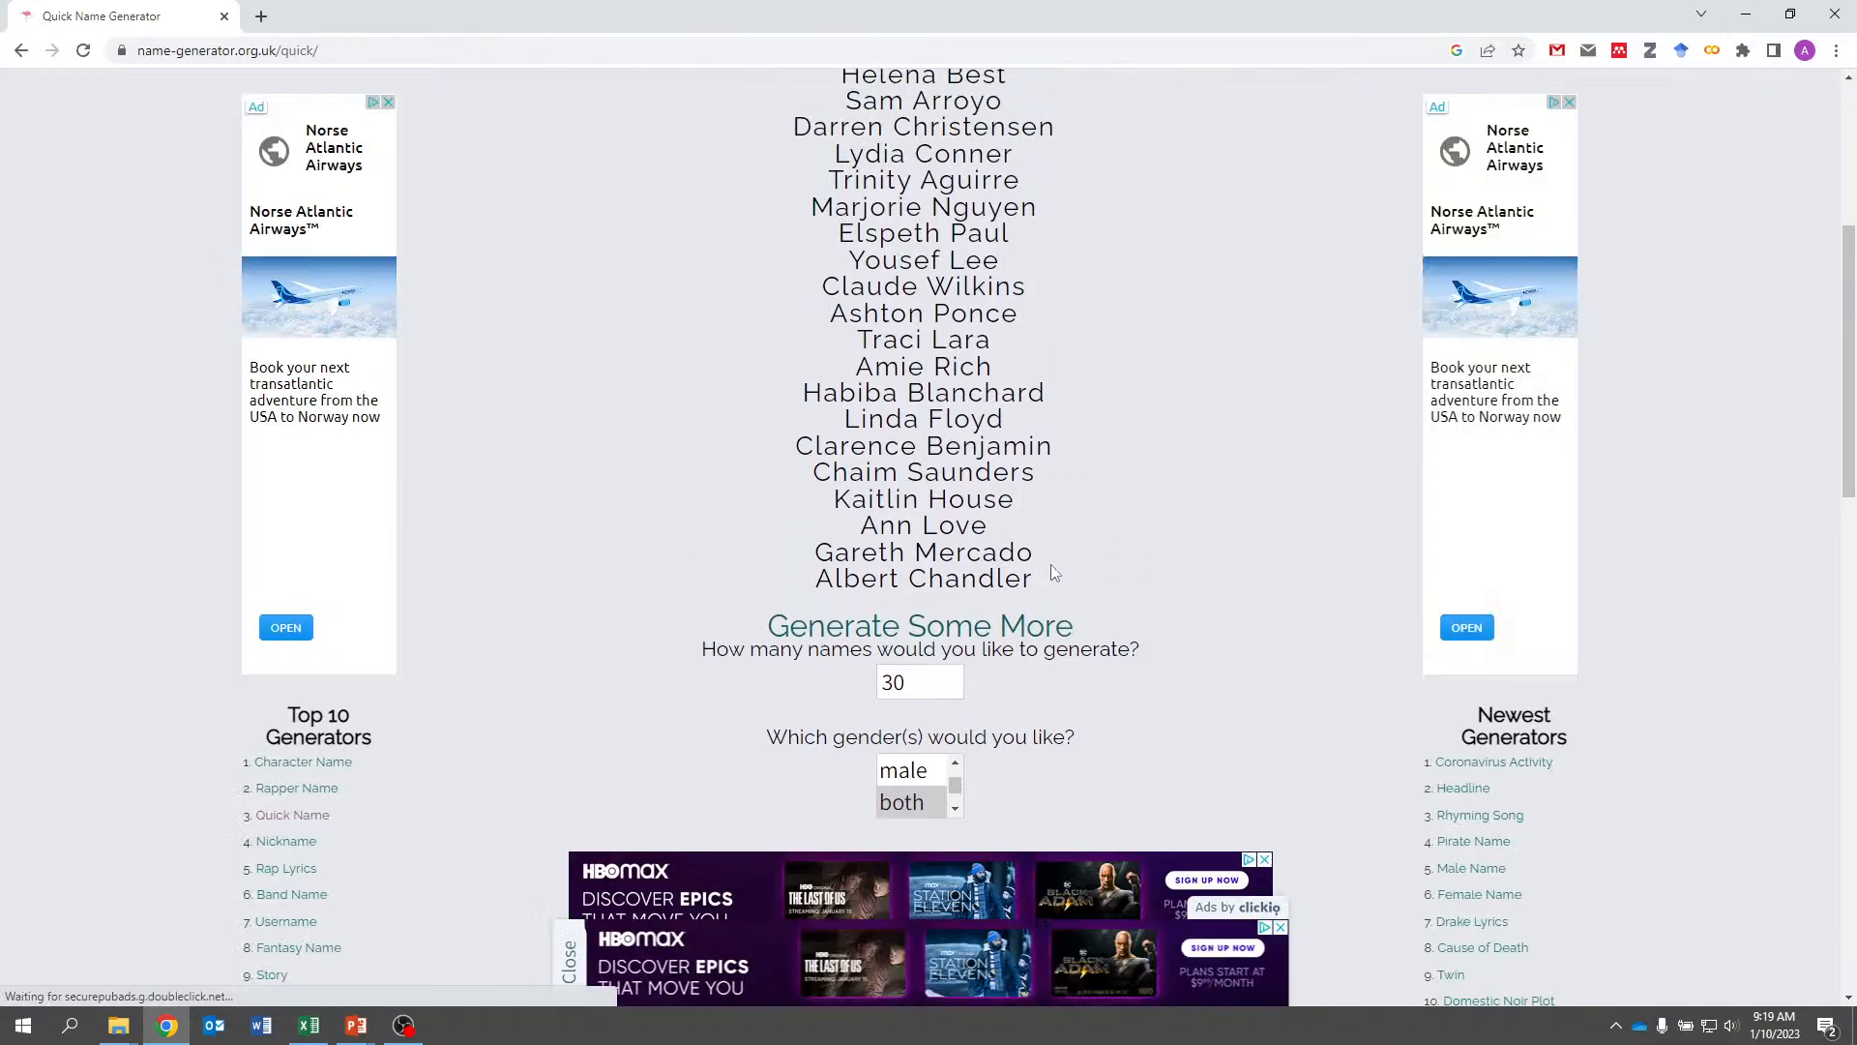
{"action": "left_click_drag", "start_coordinate": [1041, 584], "coordinate": [789, 278]}
{"action": "right_click", "coordinate": [817, 269]}
{"action": "left_click", "coordinate": [851, 283]}
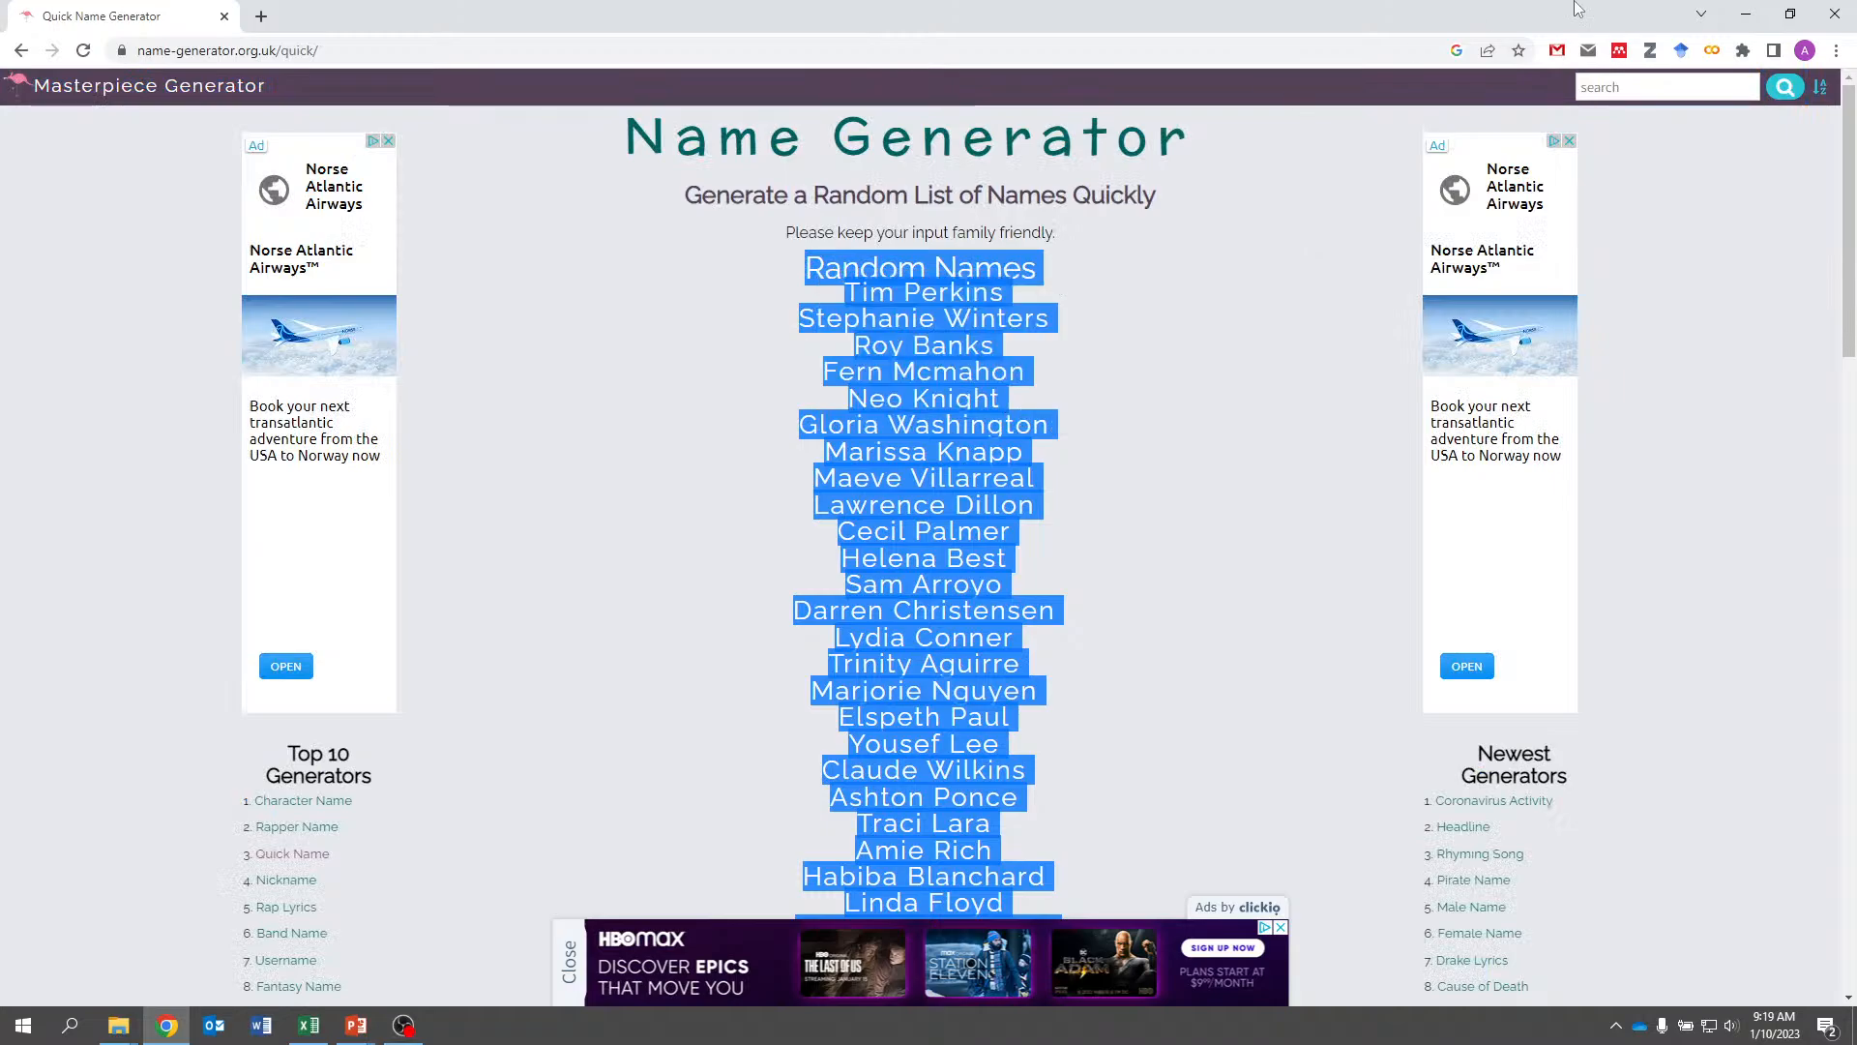
Switch back to Excel and paste the copied name list into column A starting at A2, keeping the source formatting
{"action": "left_click", "coordinate": [1744, 16]}
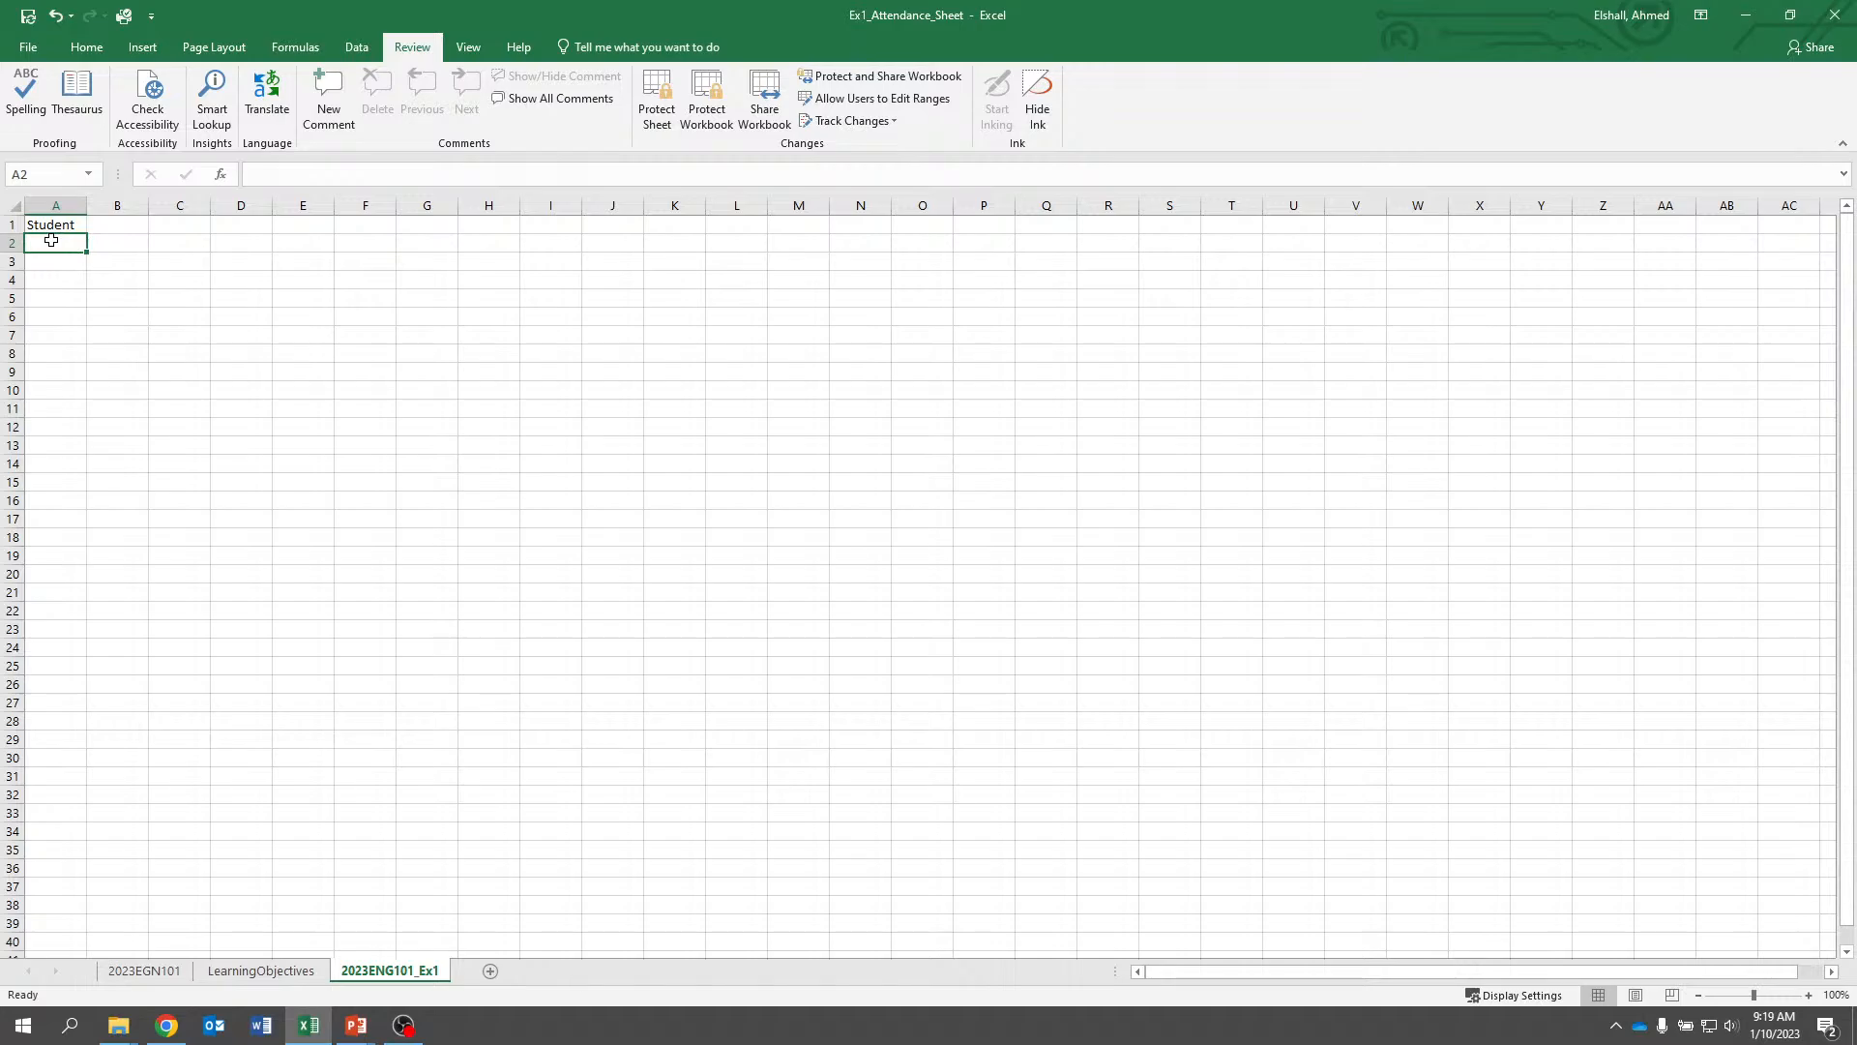
{"action": "key", "text": "ctrl+v"}
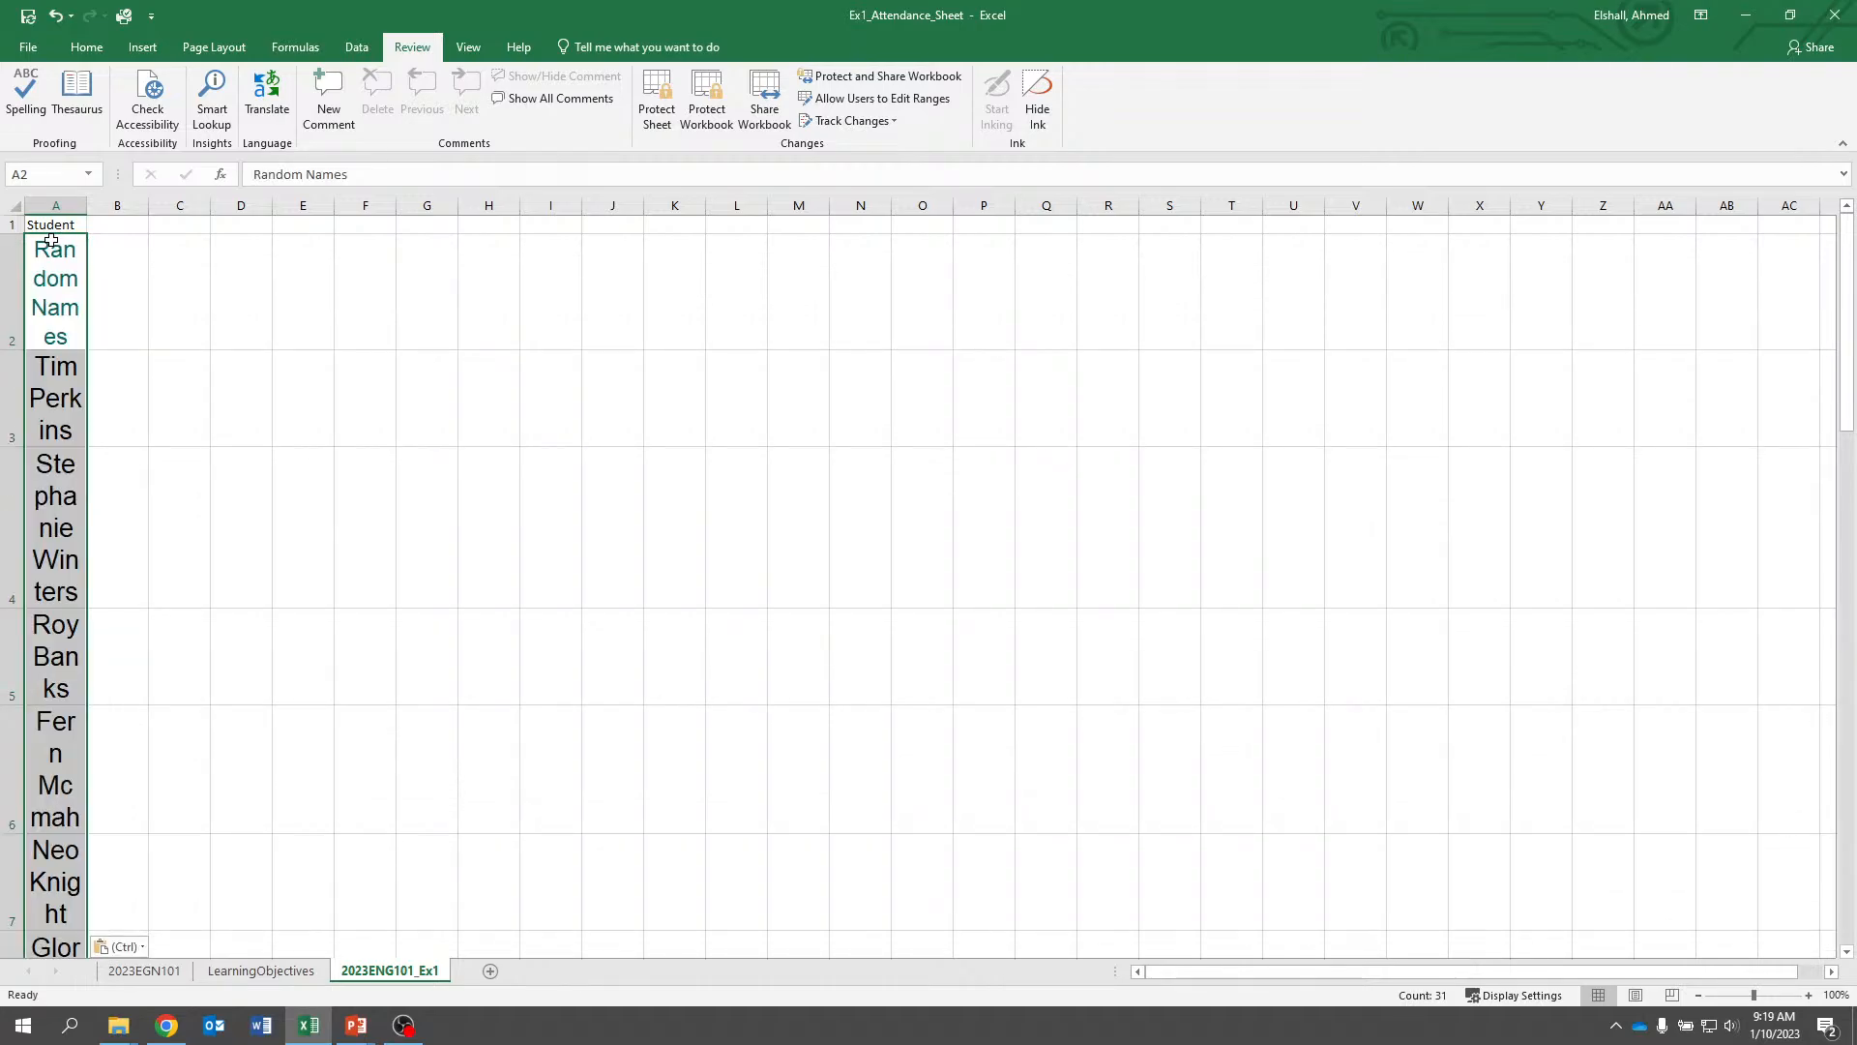
{"action": "left_click", "coordinate": [58, 16]}
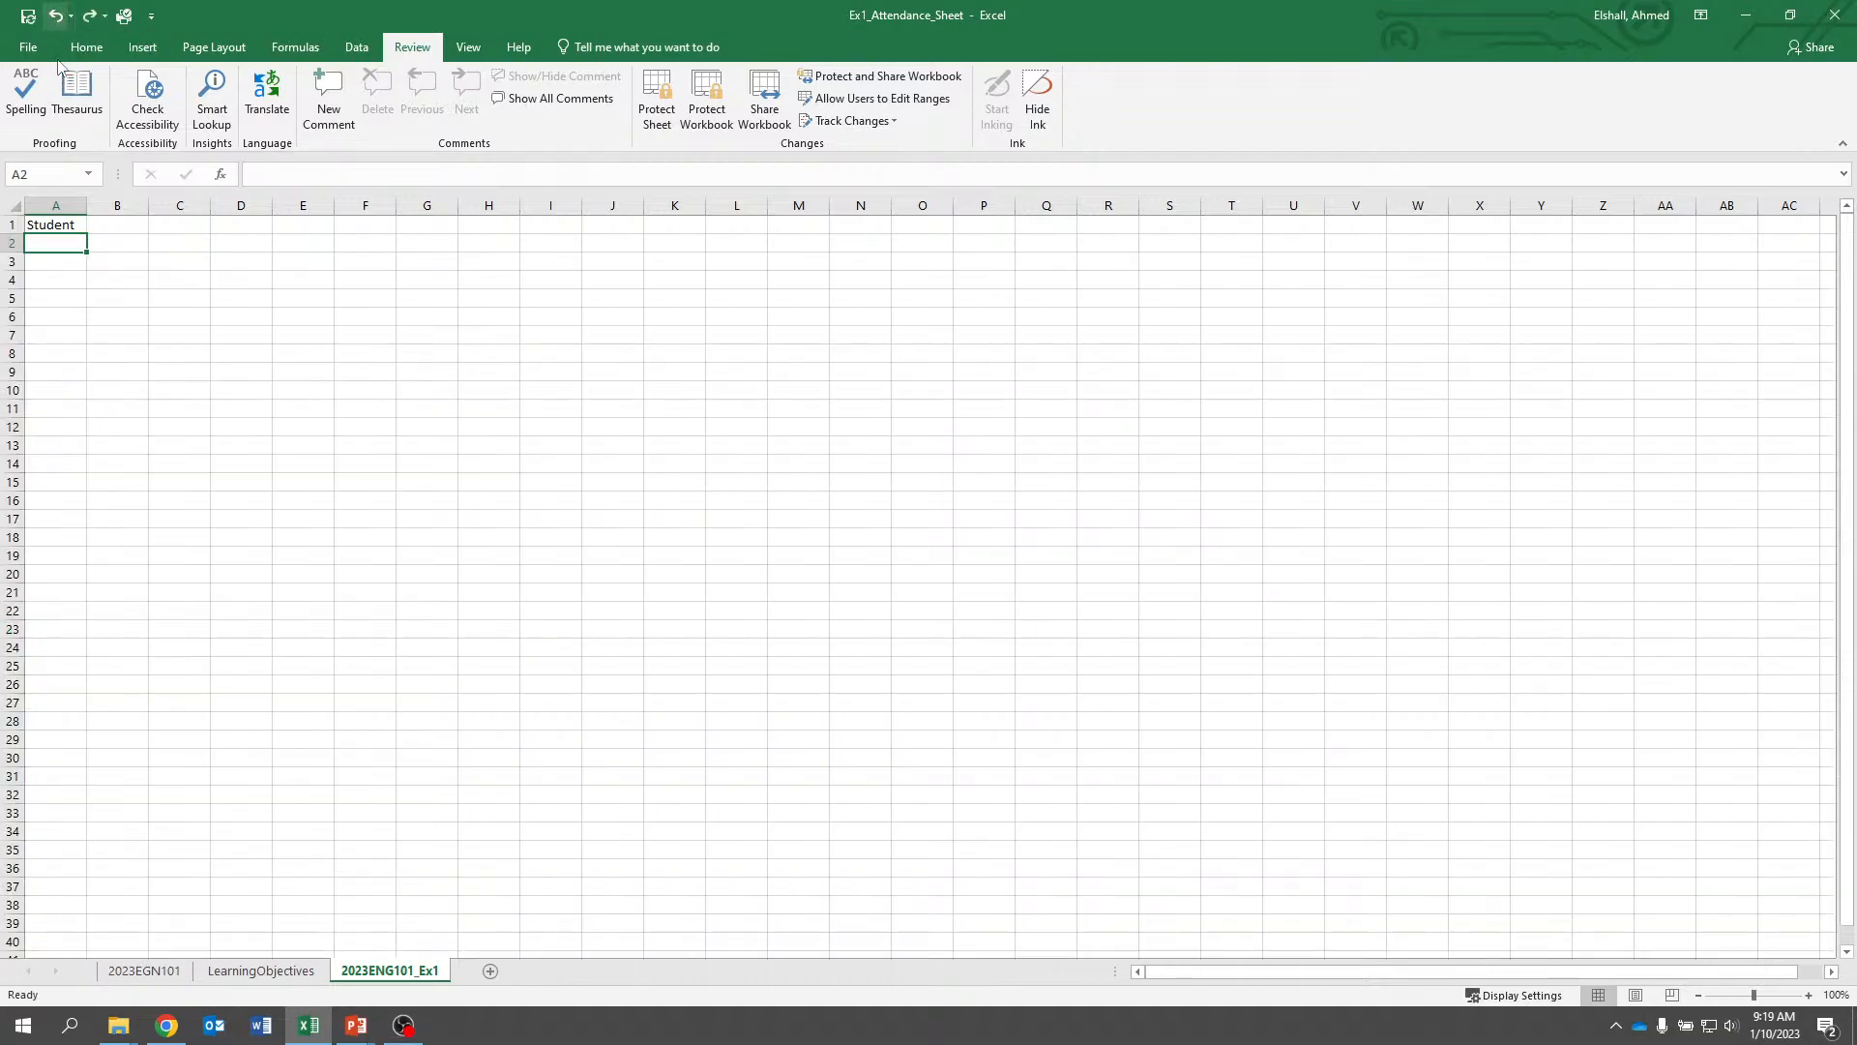
{"action": "right_click", "coordinate": [67, 244]}
{"action": "left_click", "coordinate": [132, 331]}
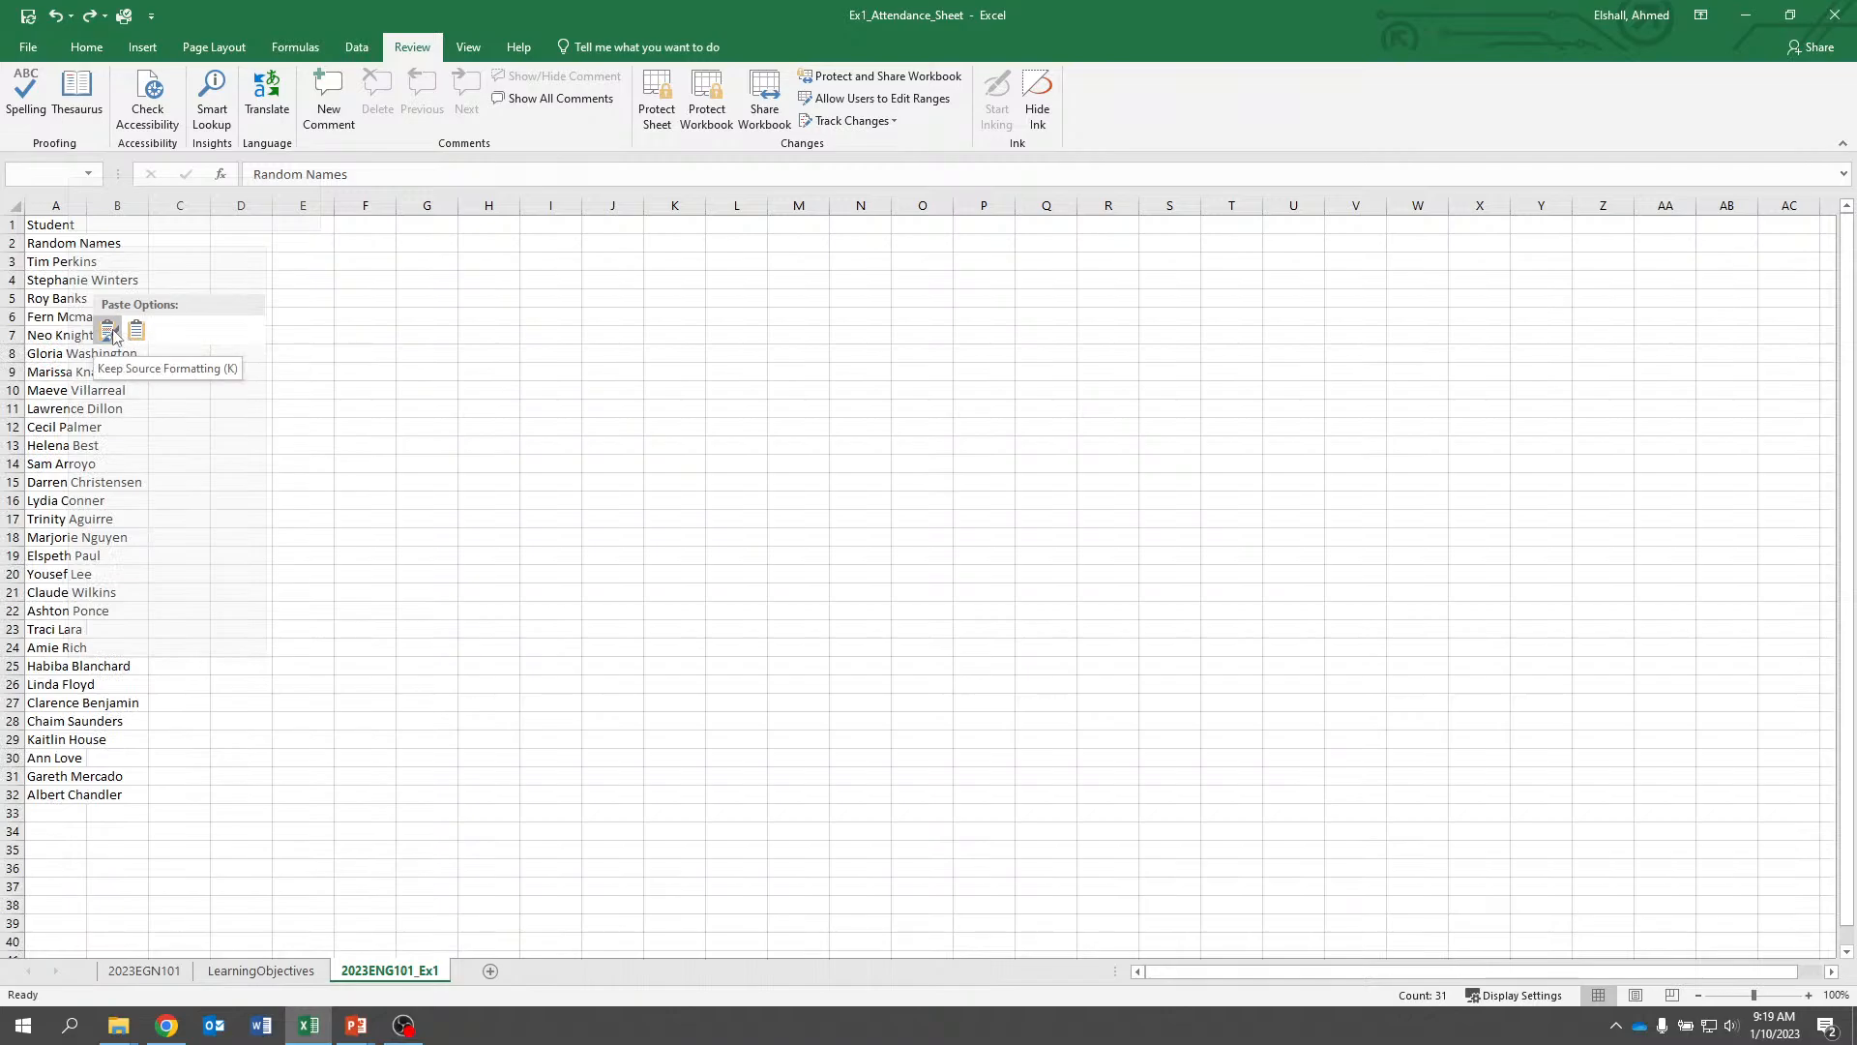
{"action": "left_click", "coordinate": [109, 332]}
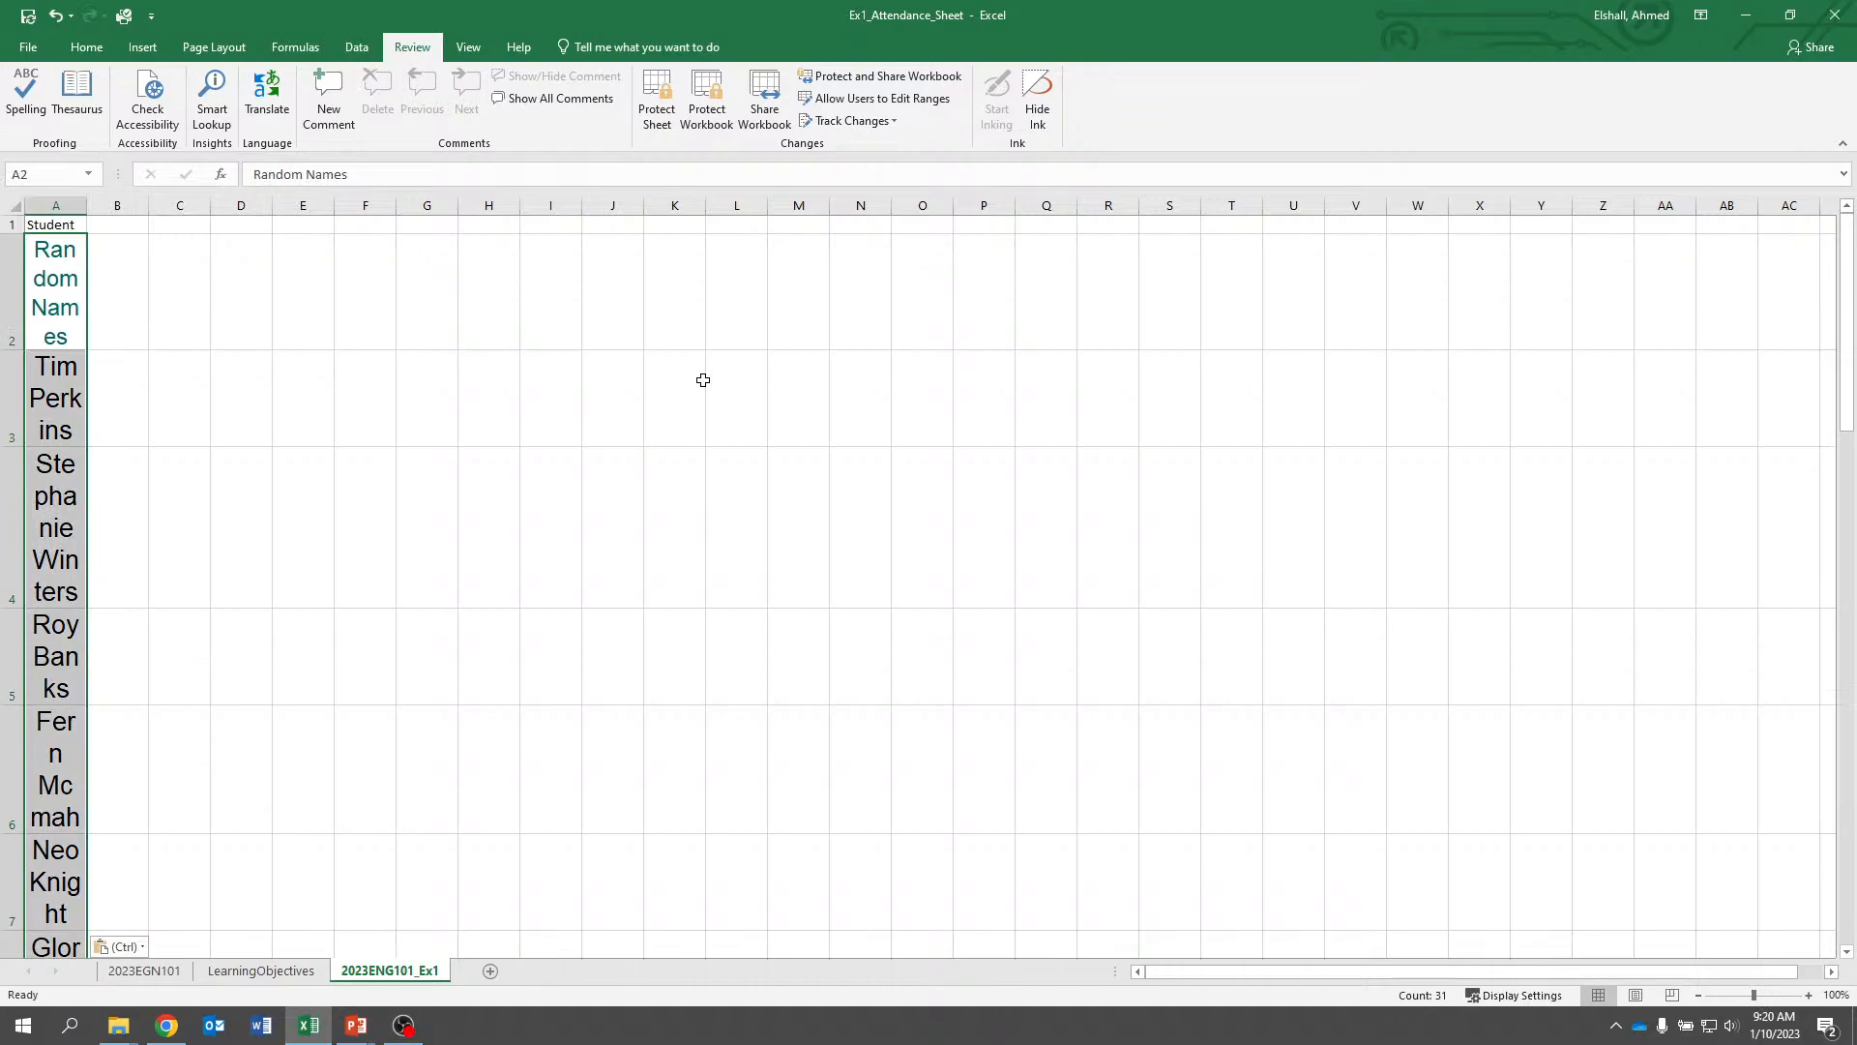
Zoom the sheet out to 10% to view the extent of the pasted list, and bring it back to 106%
{"action": "left_click", "coordinate": [1699, 996]}
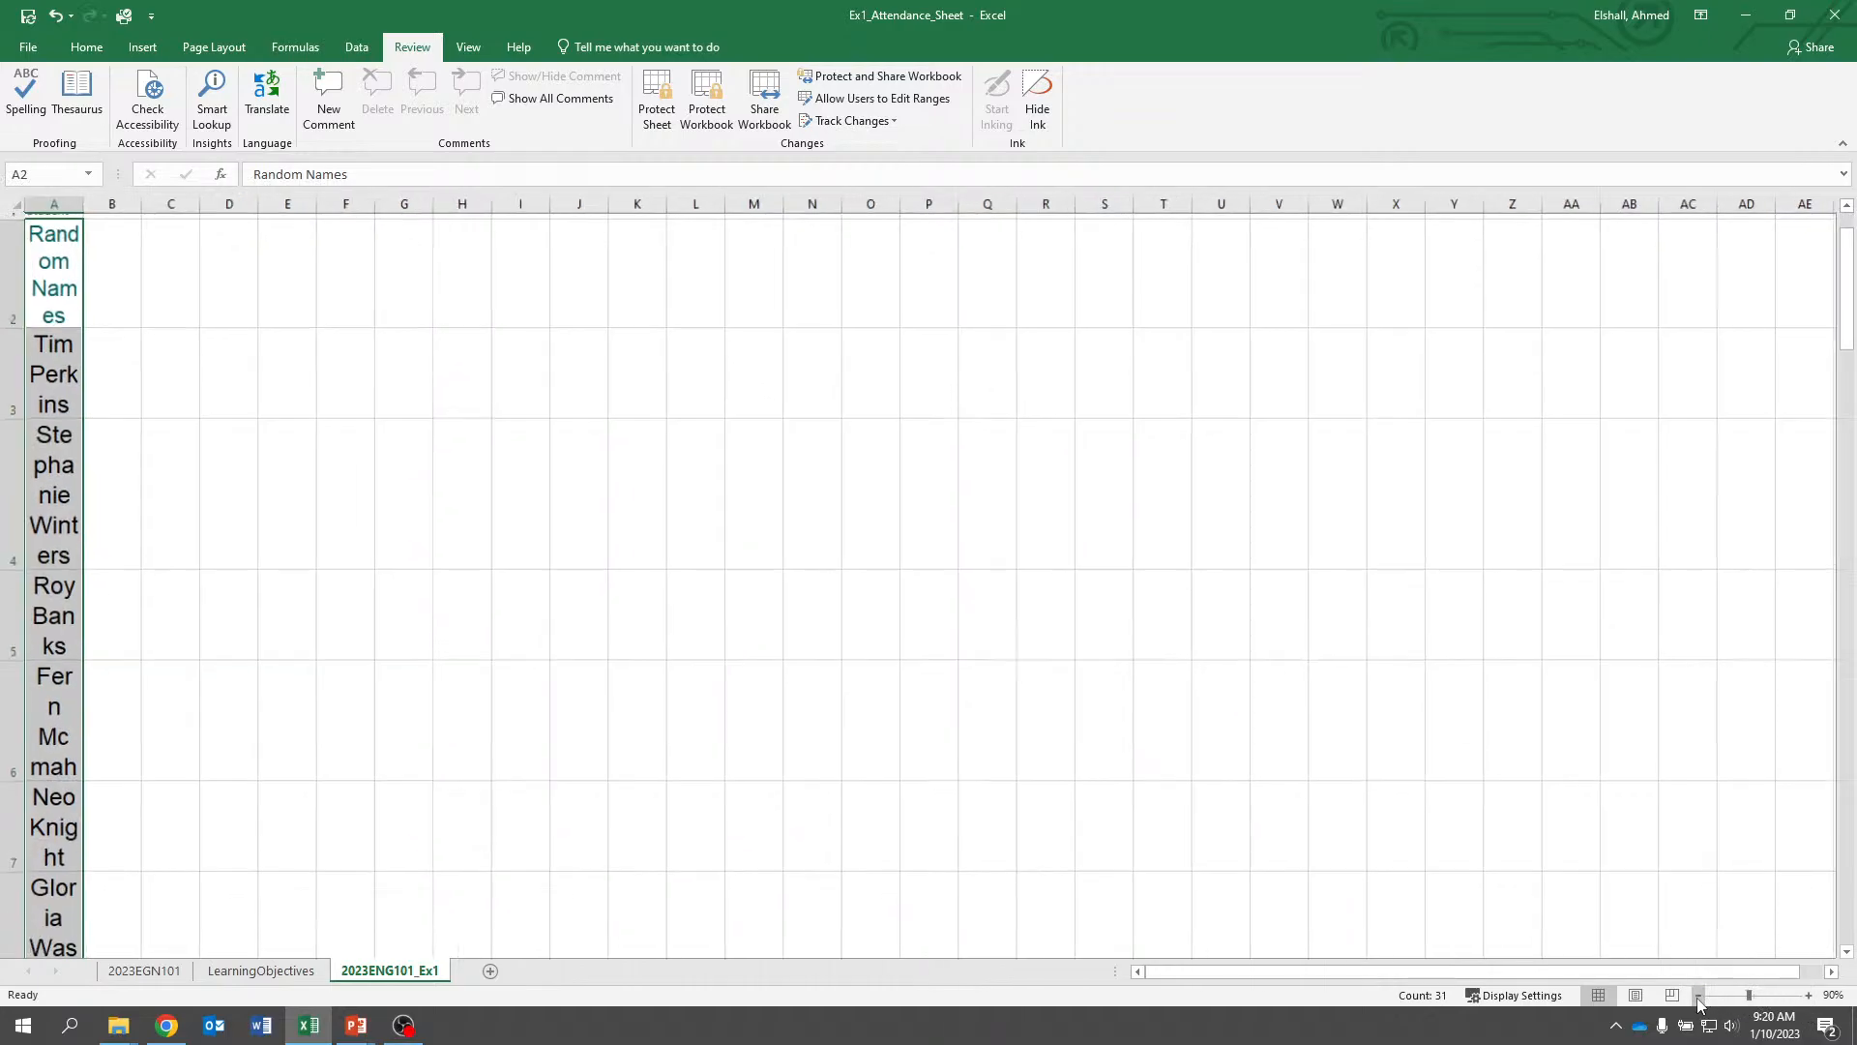
{"action": "left_click", "coordinate": [1698, 995]}
{"action": "left_click", "coordinate": [1698, 996]}
{"action": "left_click", "coordinate": [1698, 995]}
{"action": "left_click", "coordinate": [1698, 995]}
{"action": "left_click", "coordinate": [1699, 995]}
{"action": "left_click", "coordinate": [1699, 995]}
{"action": "left_click", "coordinate": [1699, 995]}
{"action": "left_click", "coordinate": [1698, 995]}
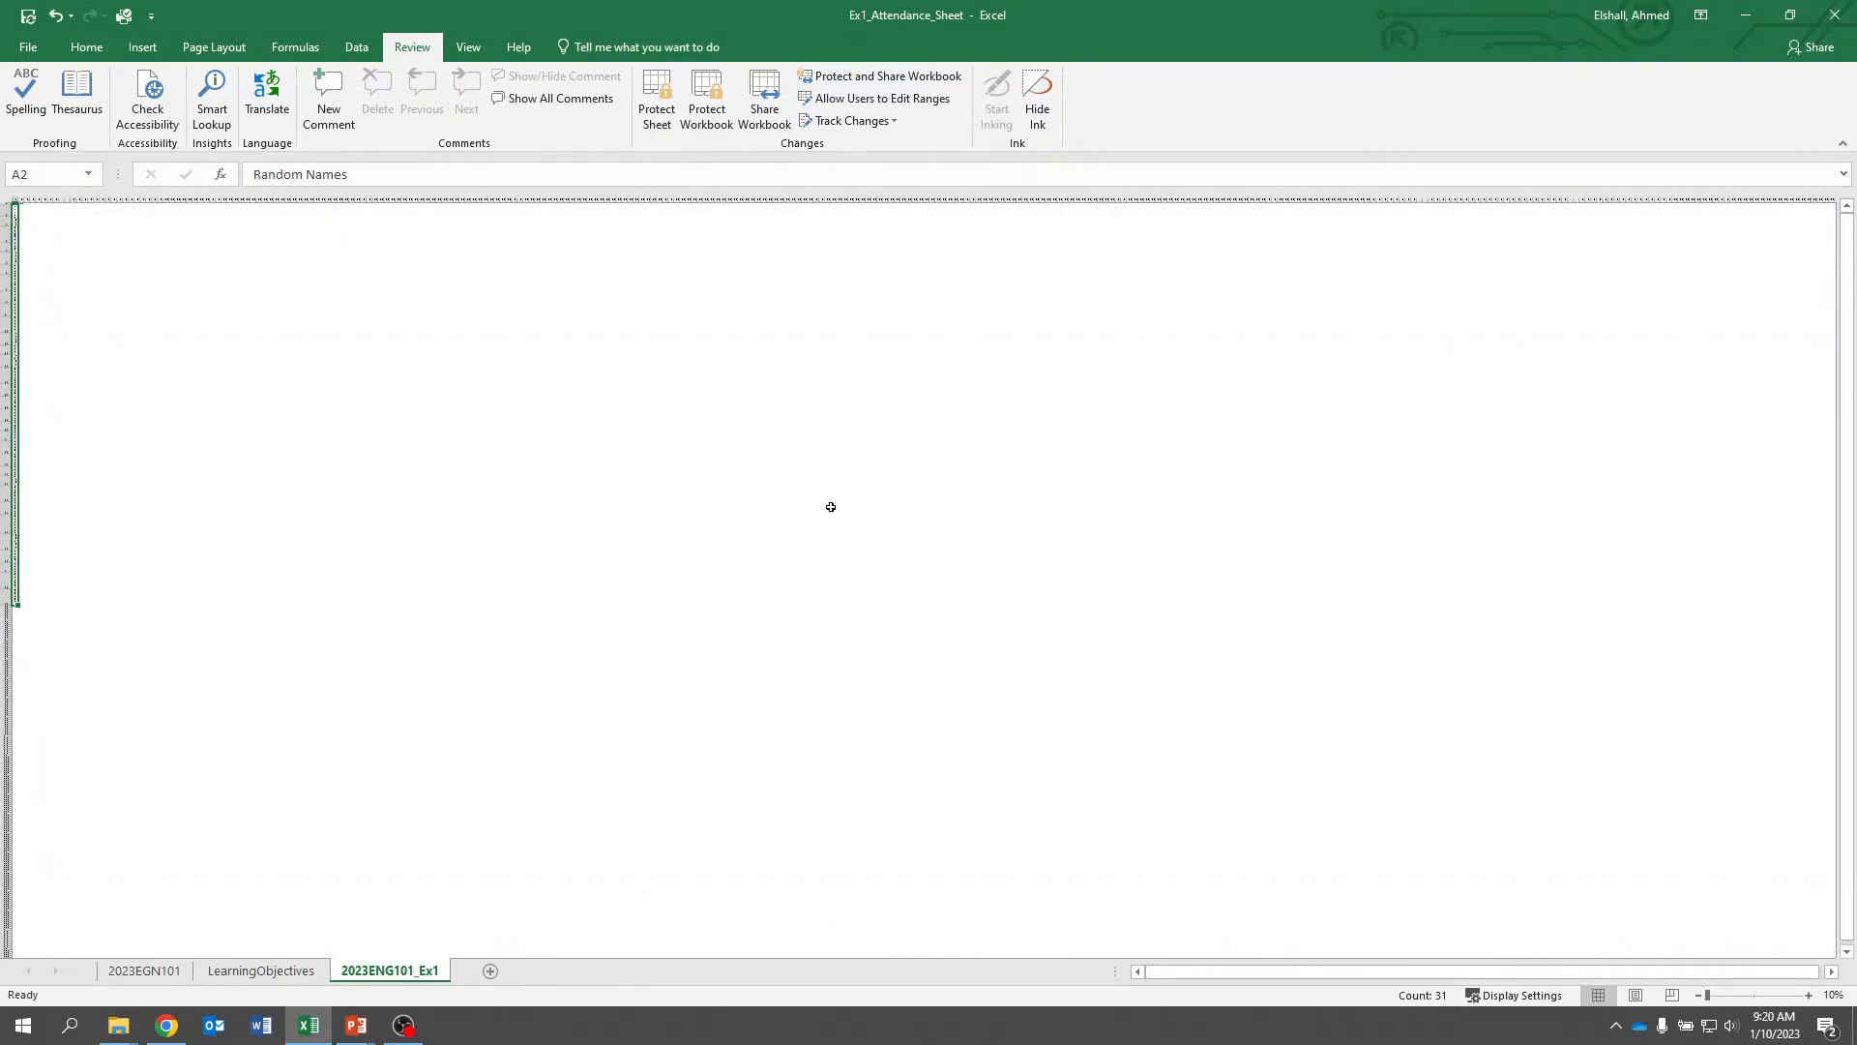
{"action": "left_click", "coordinate": [1737, 996]}
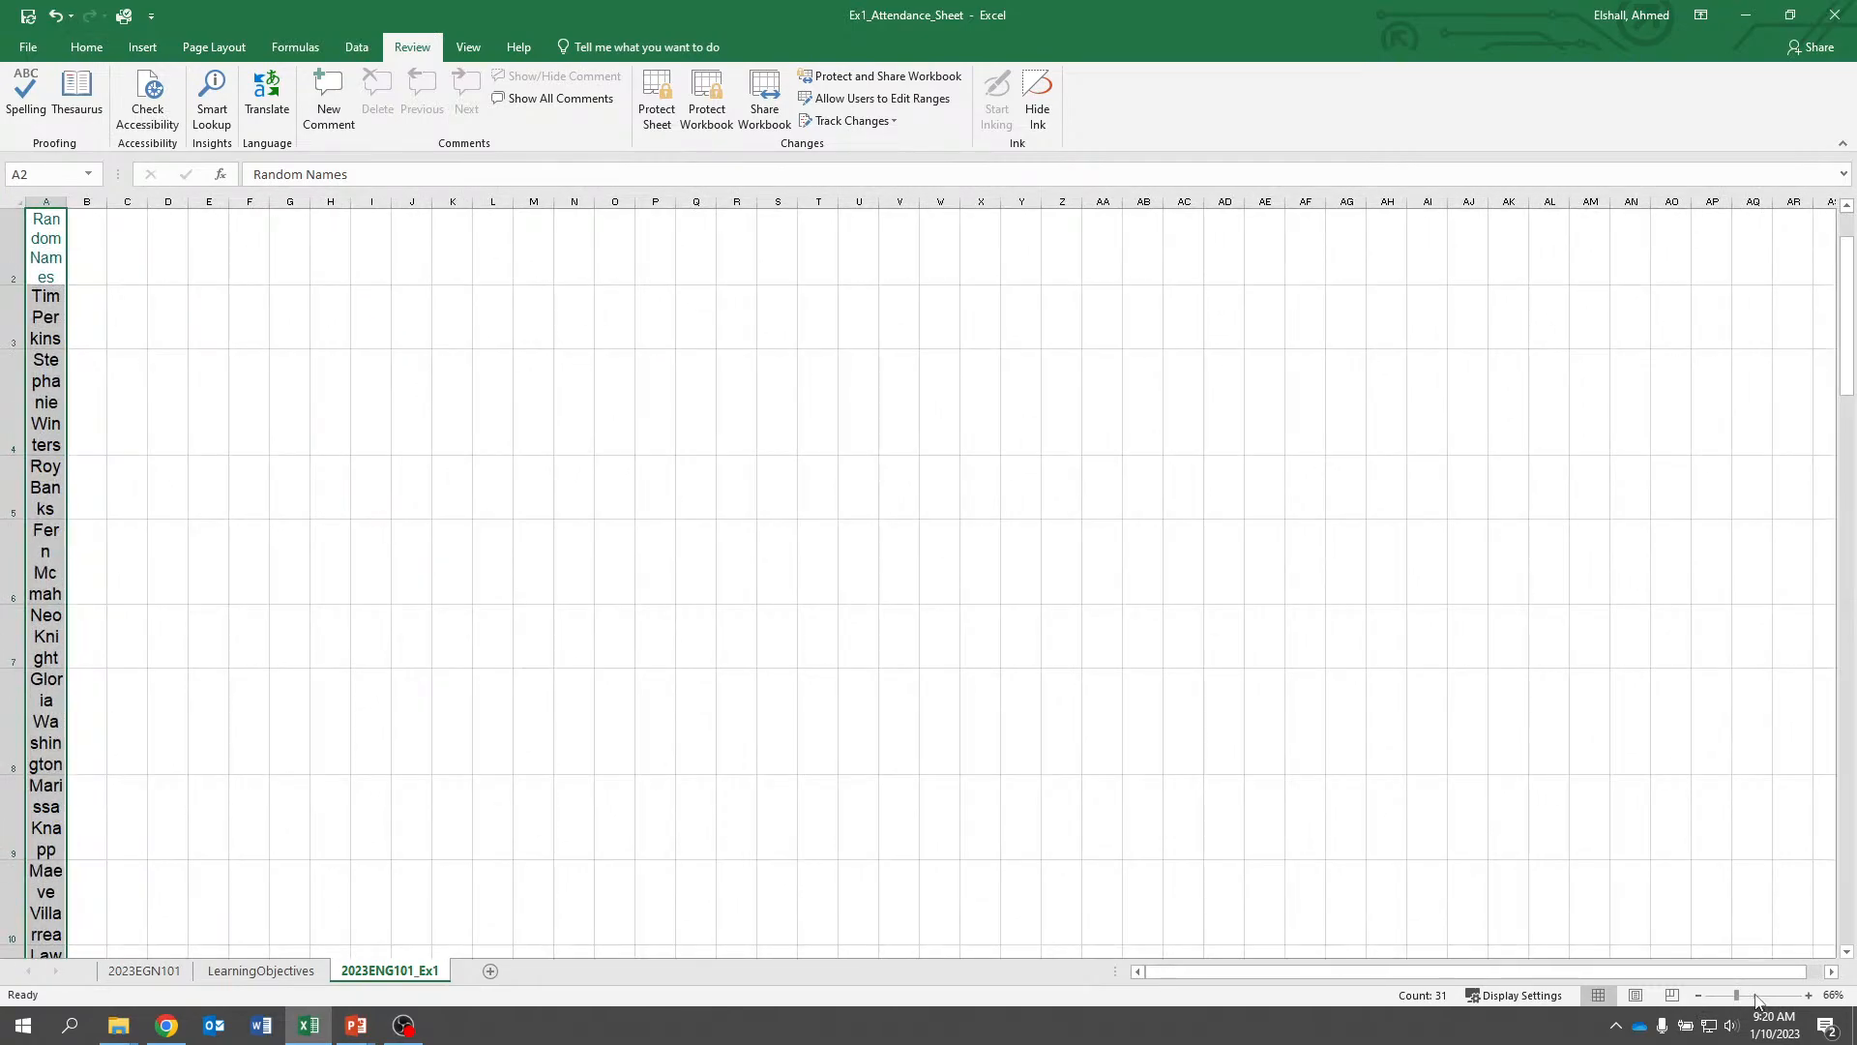
{"action": "left_click", "coordinate": [1757, 997]}
{"action": "scroll", "coordinate": [244, 386], "scroll_direction": "up", "scroll_amount": 1}
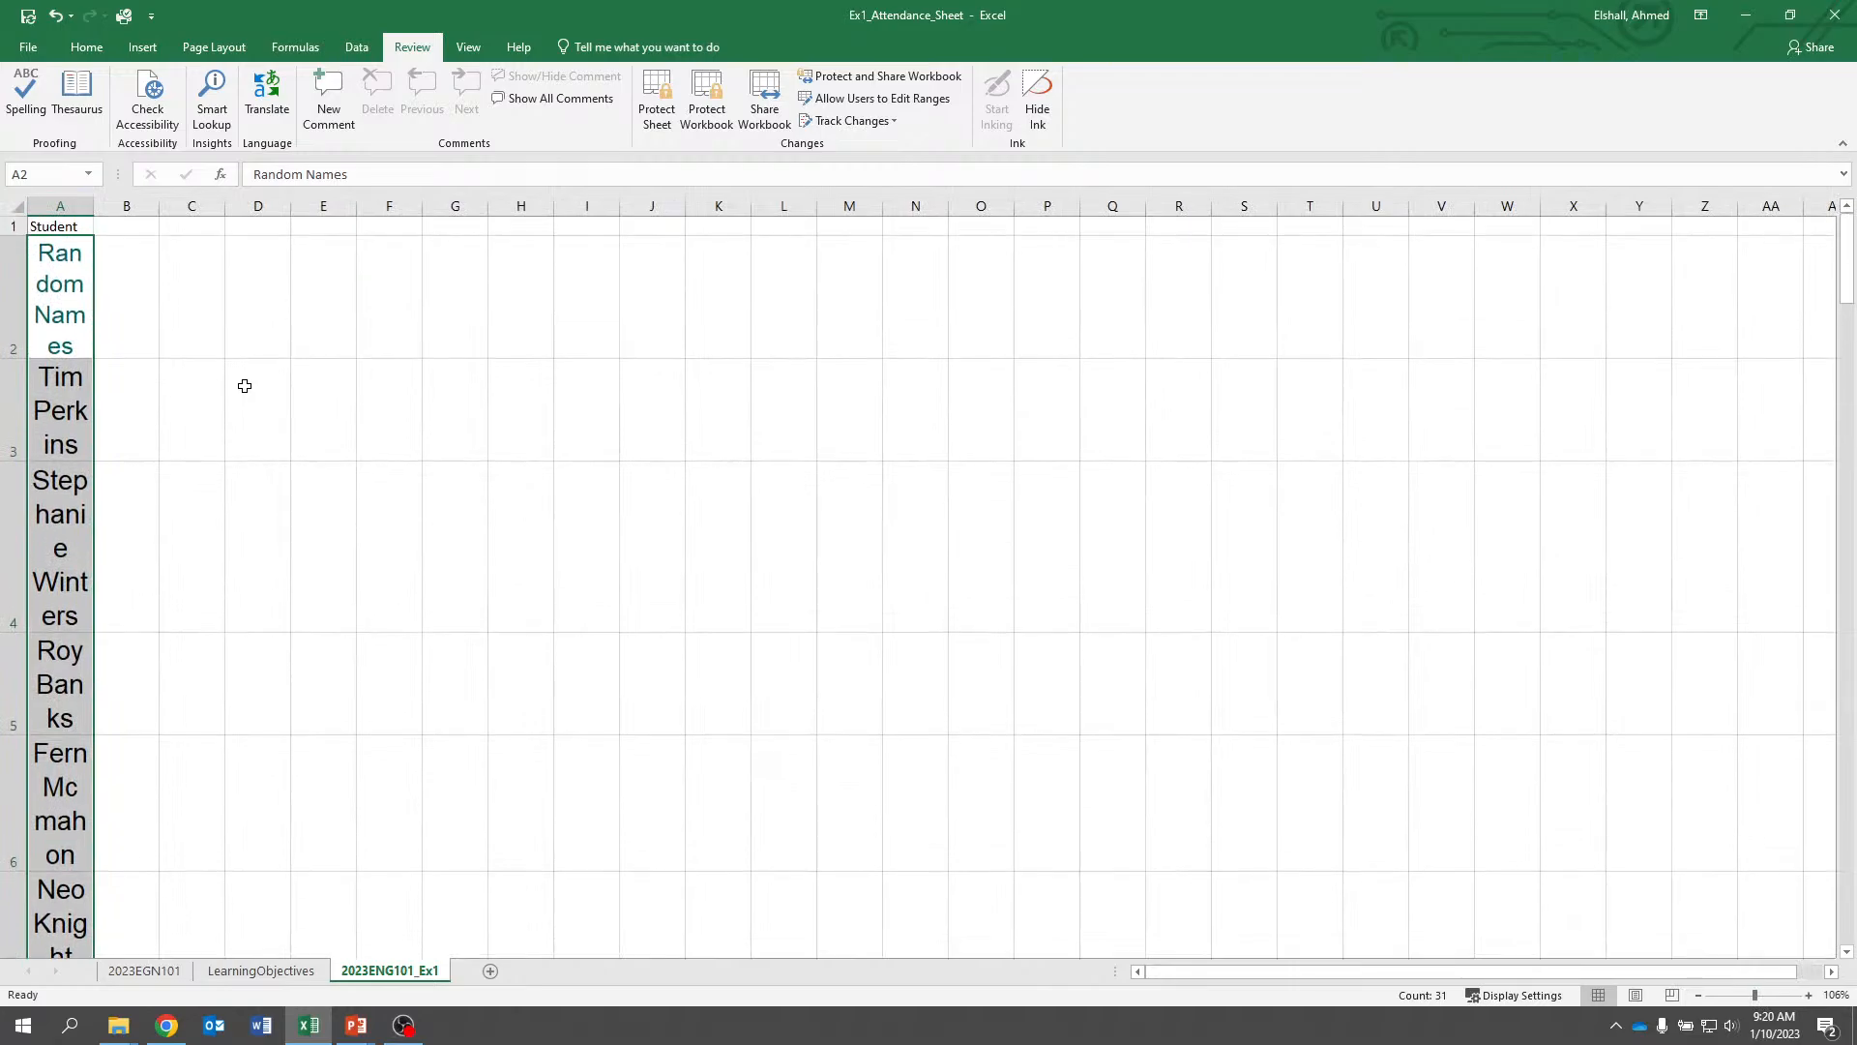
Use Format Painter to copy the plain formatting of empty cell C1 to A2, and from A2 to the names in A3:A32
{"action": "left_click", "coordinate": [194, 227]}
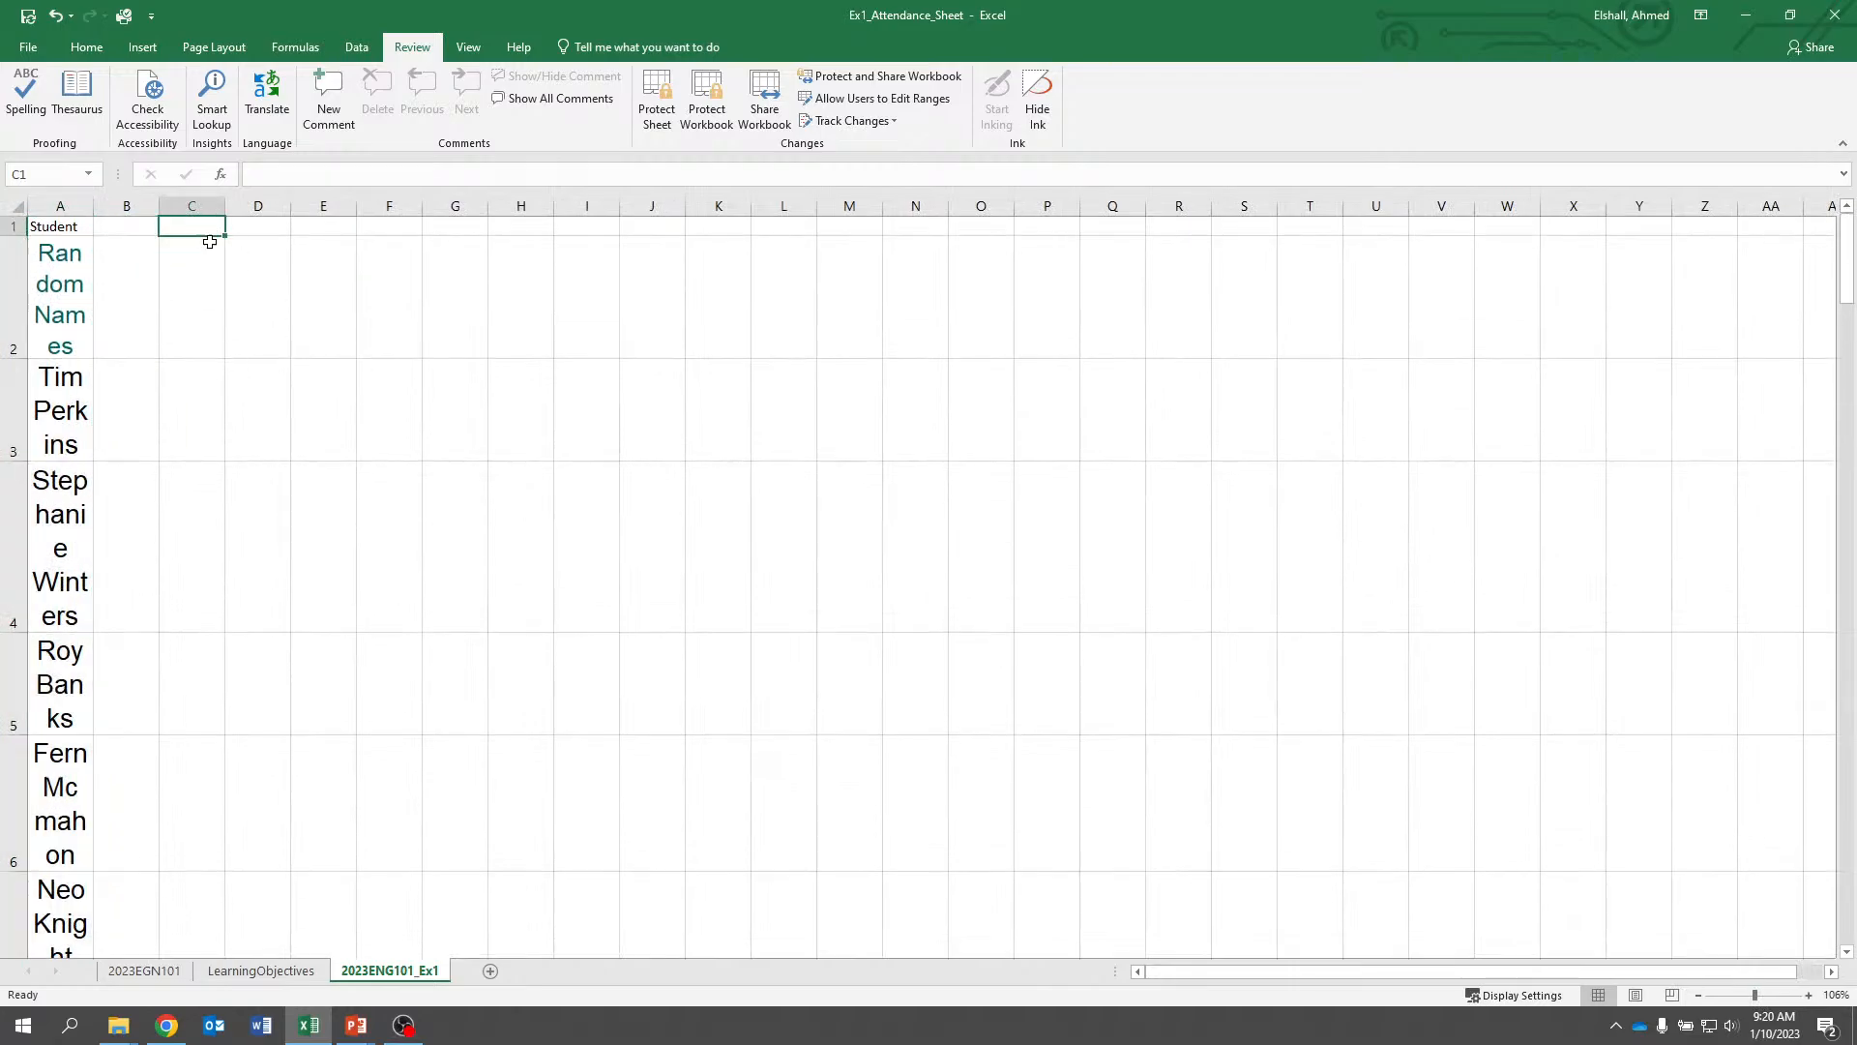
{"action": "left_click", "coordinate": [97, 53]}
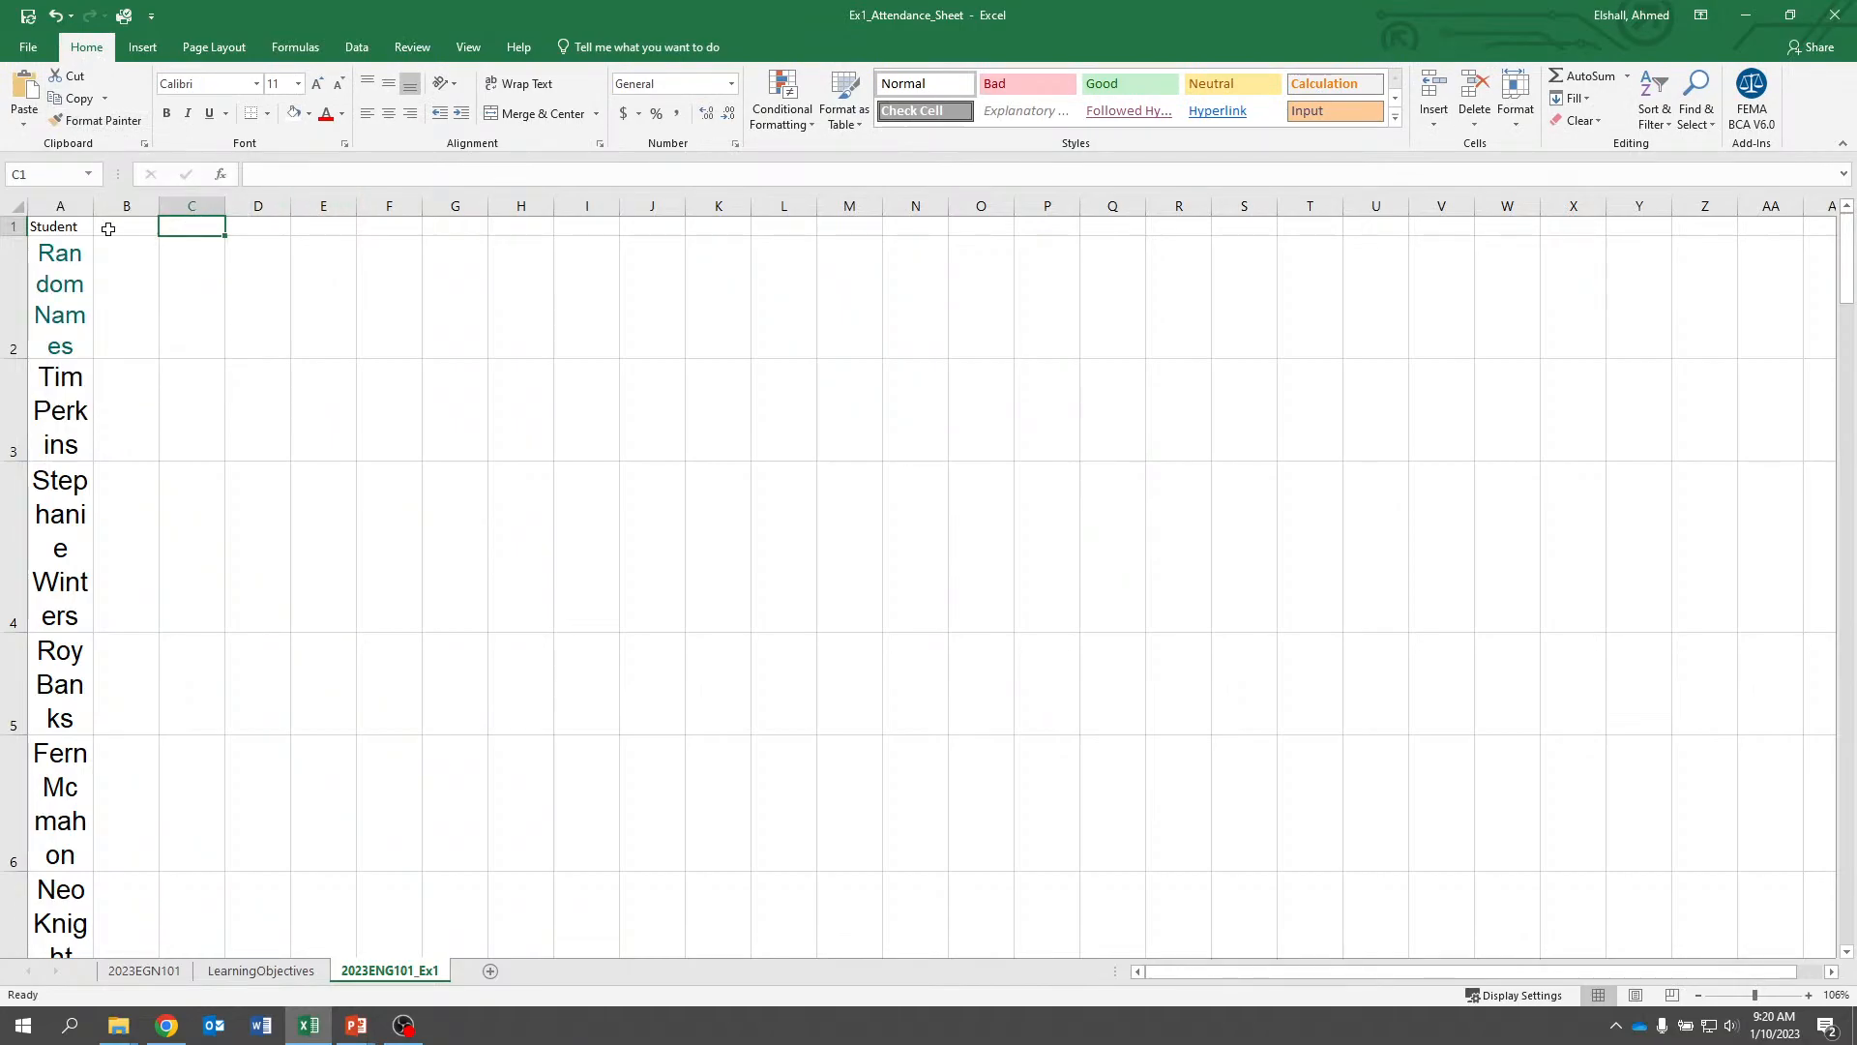
{"action": "left_click", "coordinate": [95, 120]}
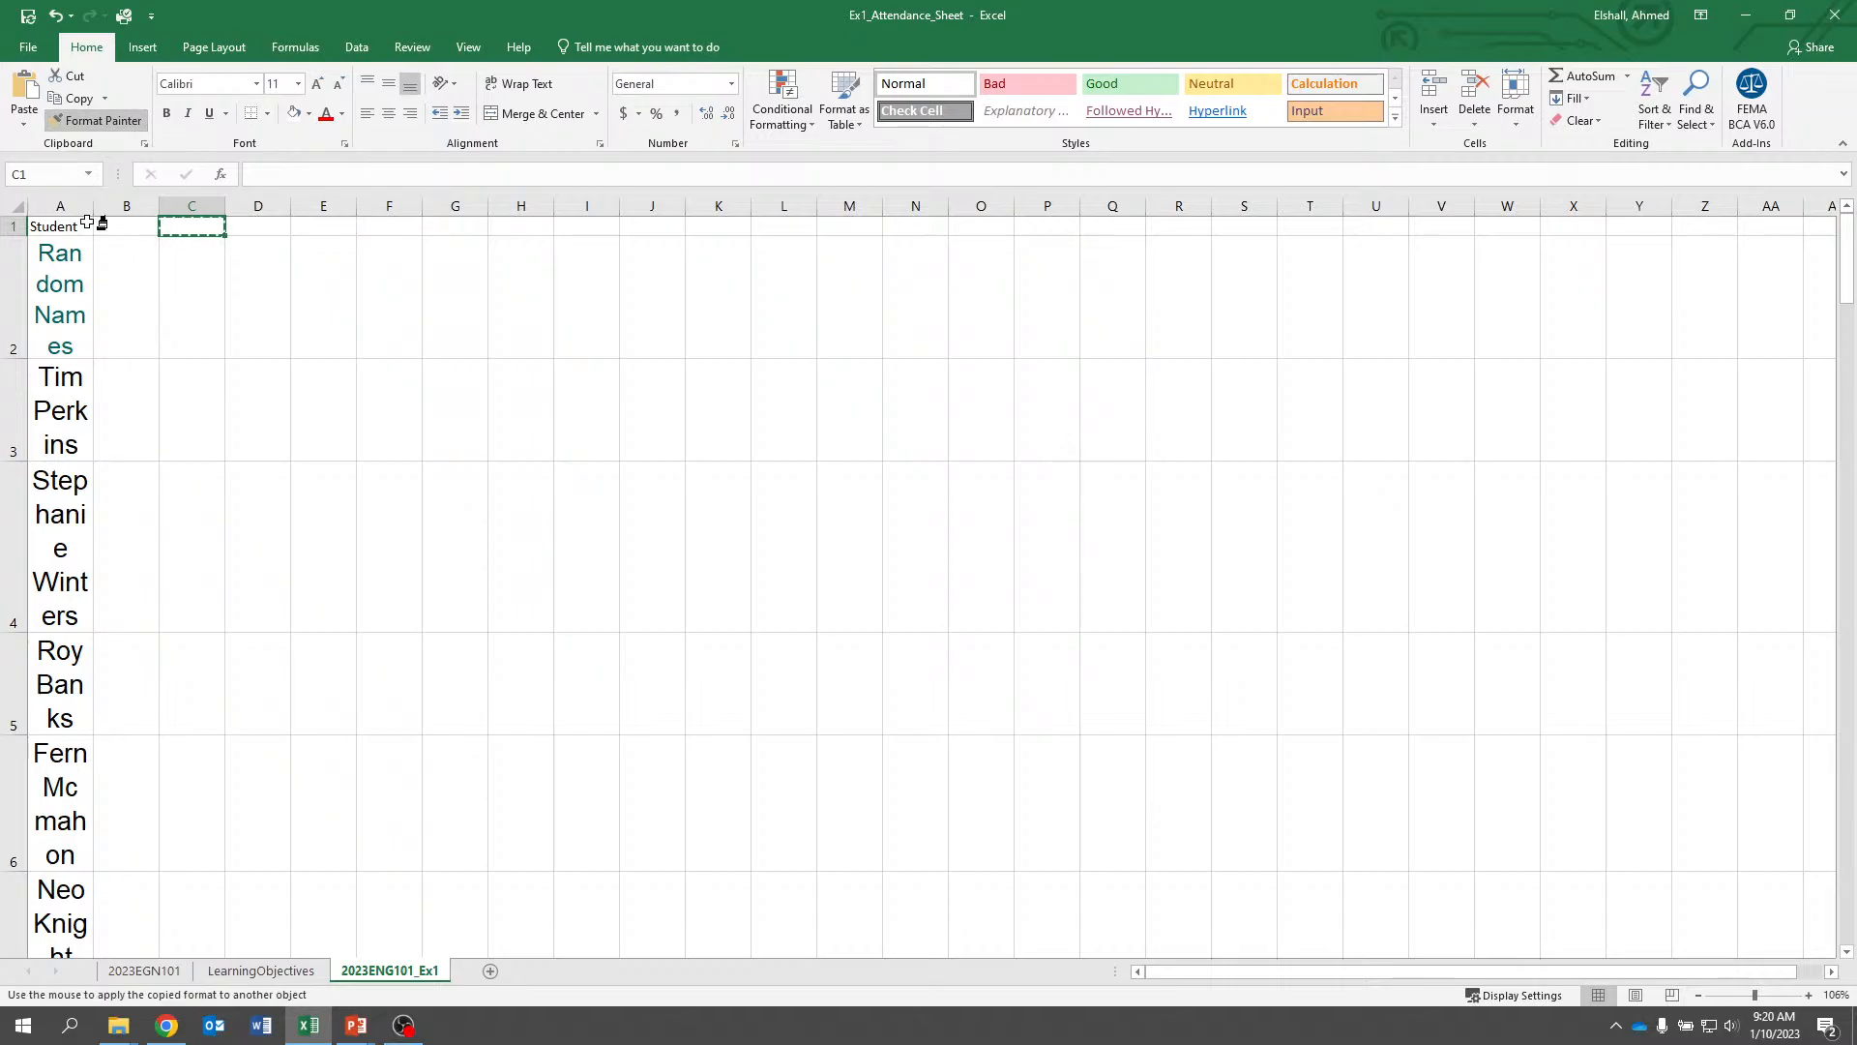
{"action": "left_click", "coordinate": [69, 281]}
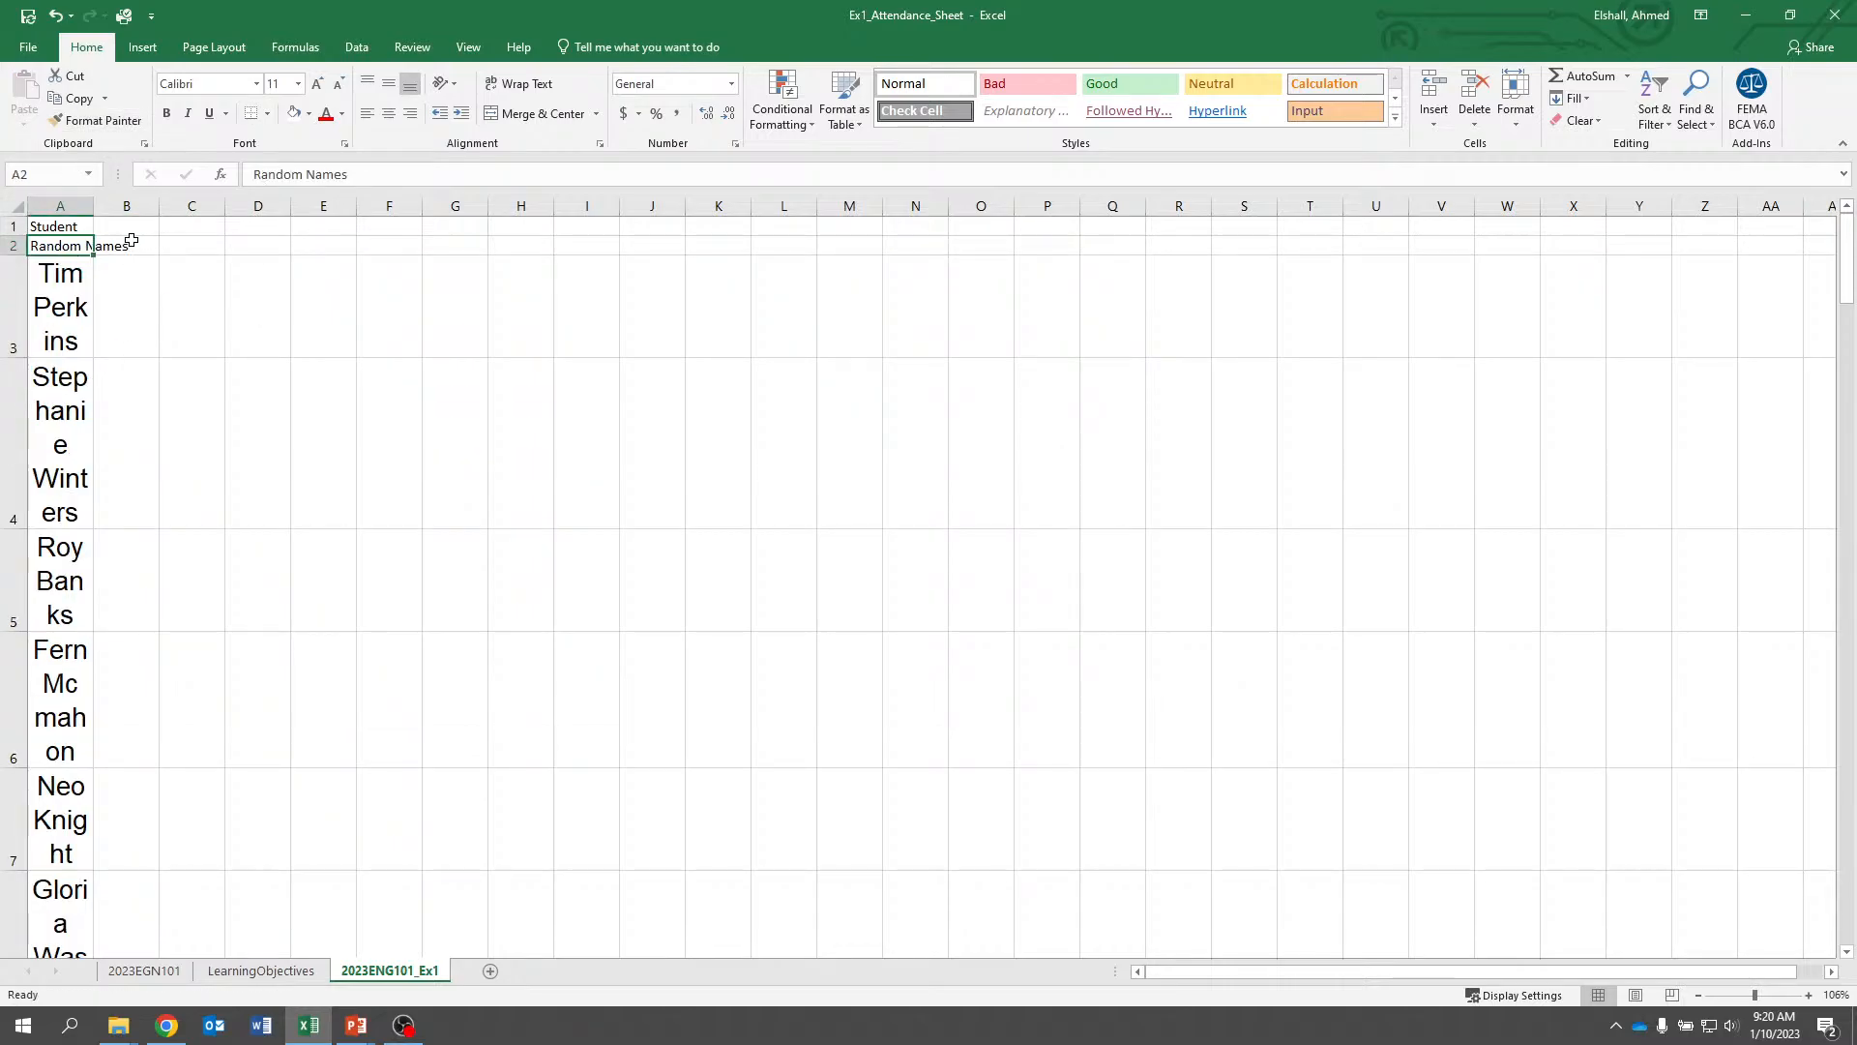
{"action": "left_click", "coordinate": [97, 120]}
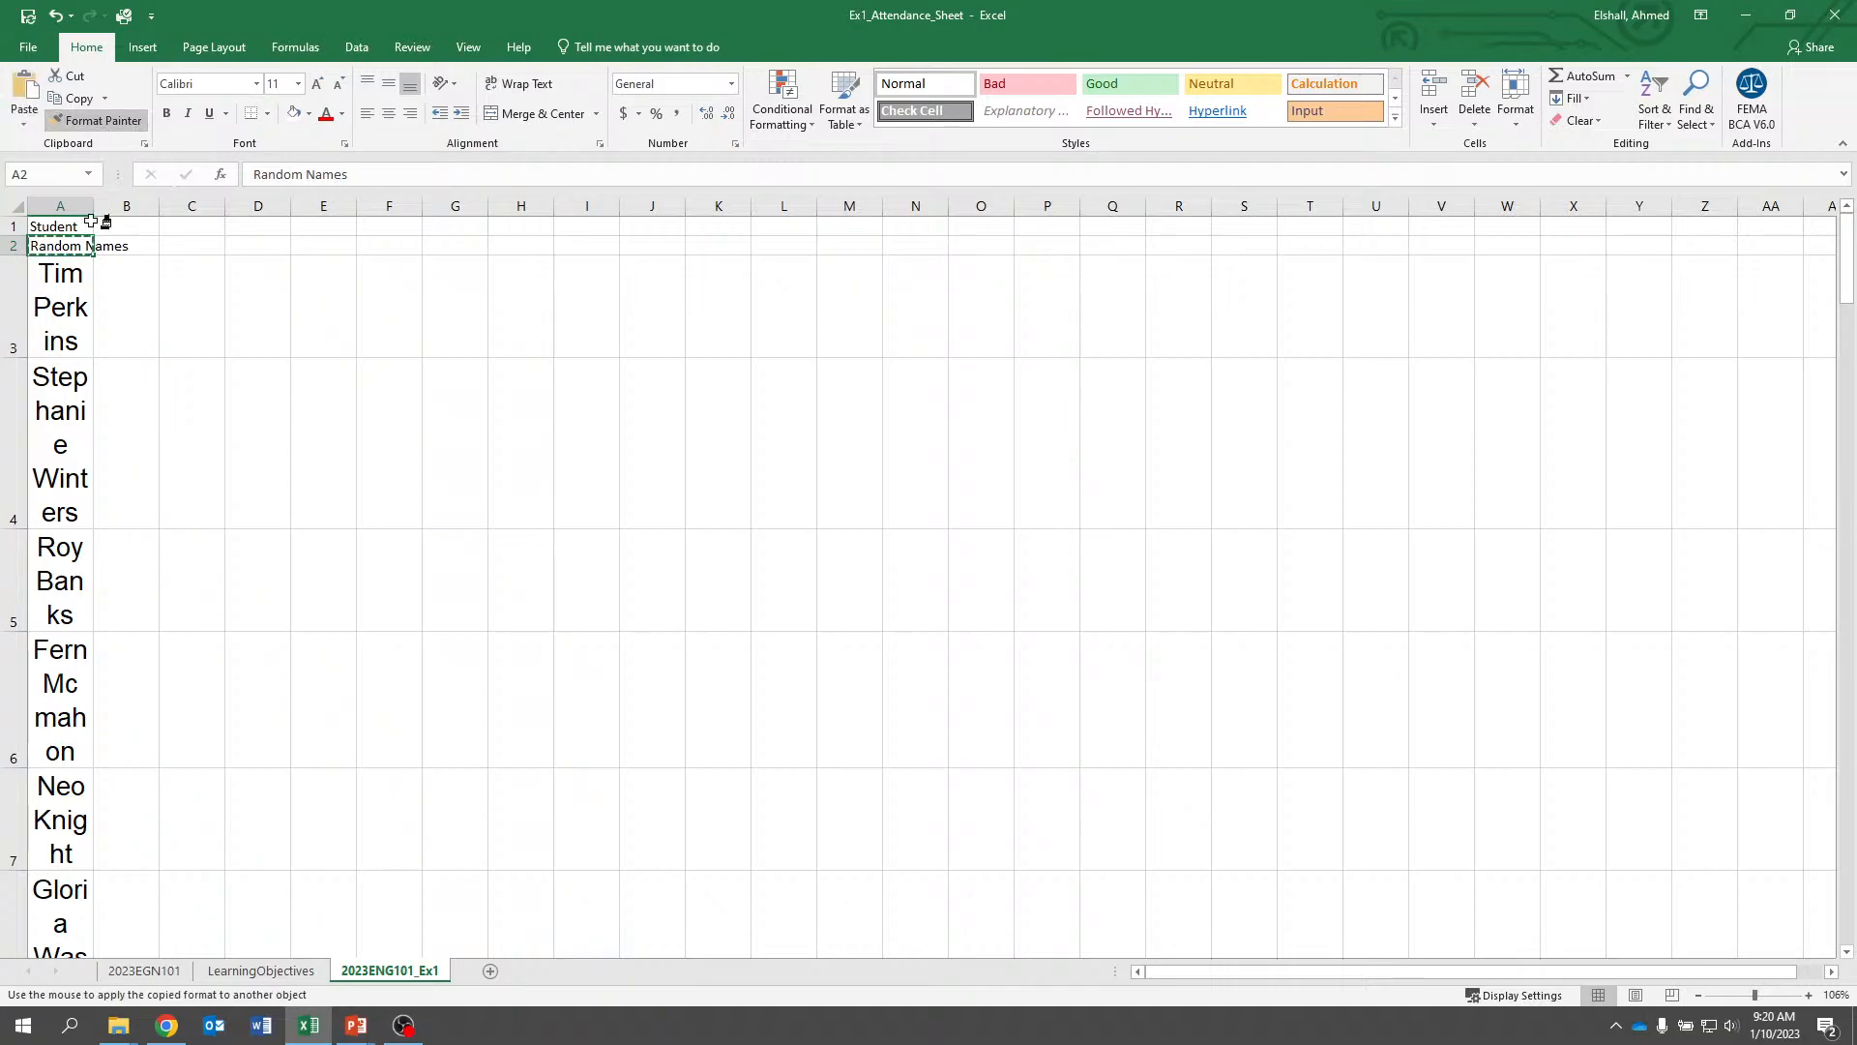
{"action": "mouse_move", "coordinate": [83, 282]}
{"action": "left_mouse_down"}
{"action": "mouse_move", "coordinate": [100, 717]}
{"action": "mouse_move", "coordinate": [60, 981]}
{"action": "mouse_move", "coordinate": [41, 815]}
{"action": "left_mouse_up"}
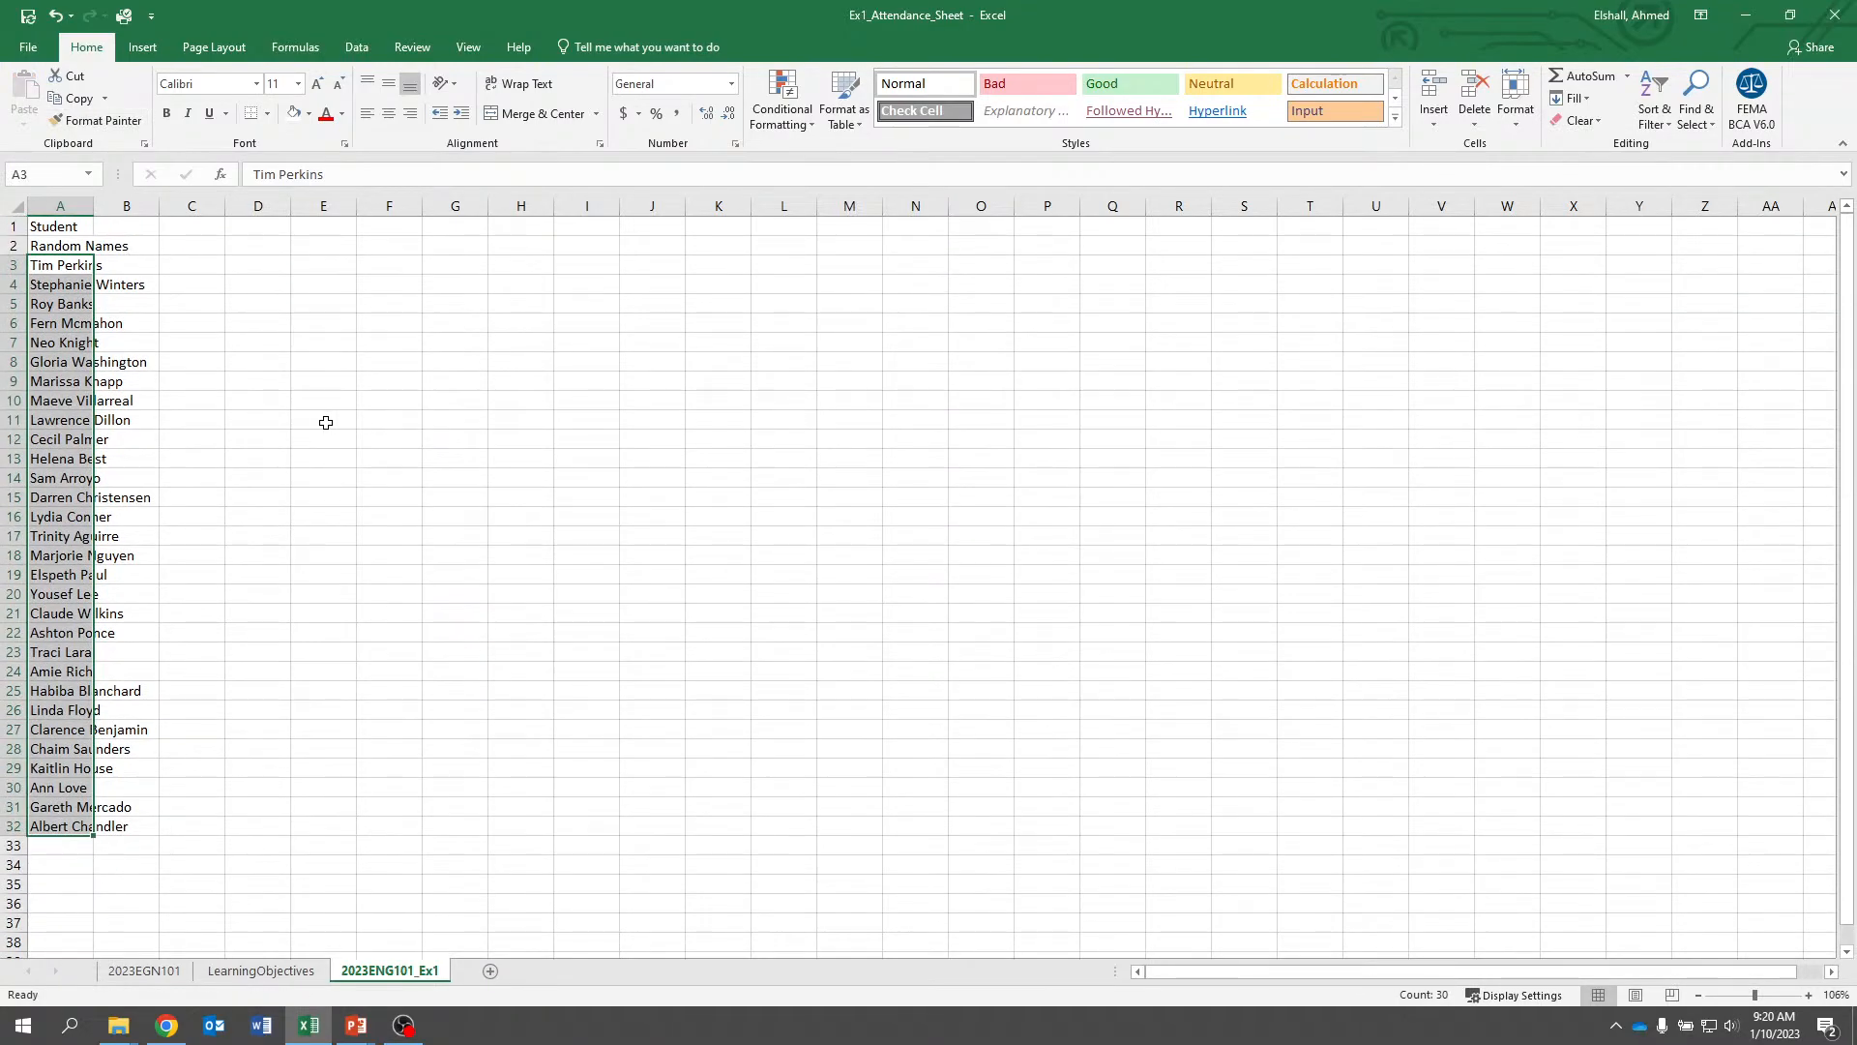
{"action": "left_click", "coordinate": [348, 439]}
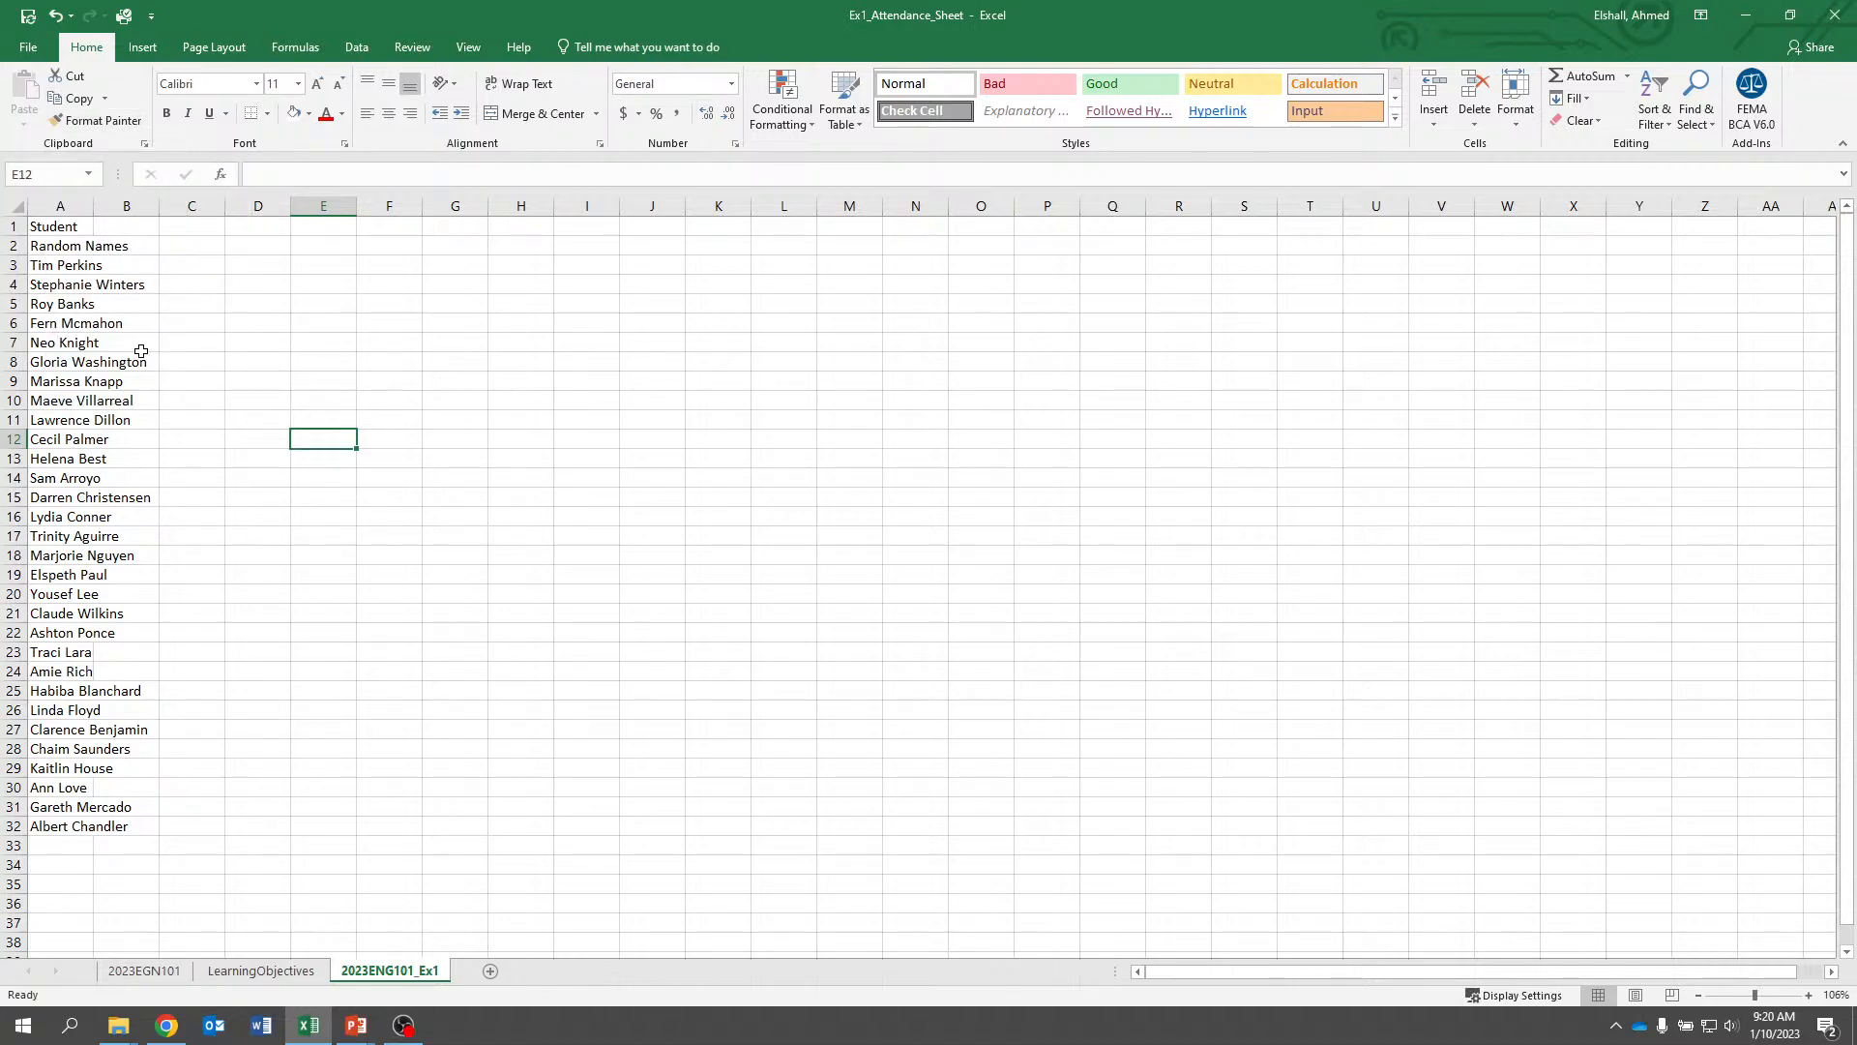
Make the Student heading in cell A1 bold
{"action": "left_click", "coordinate": [137, 247]}
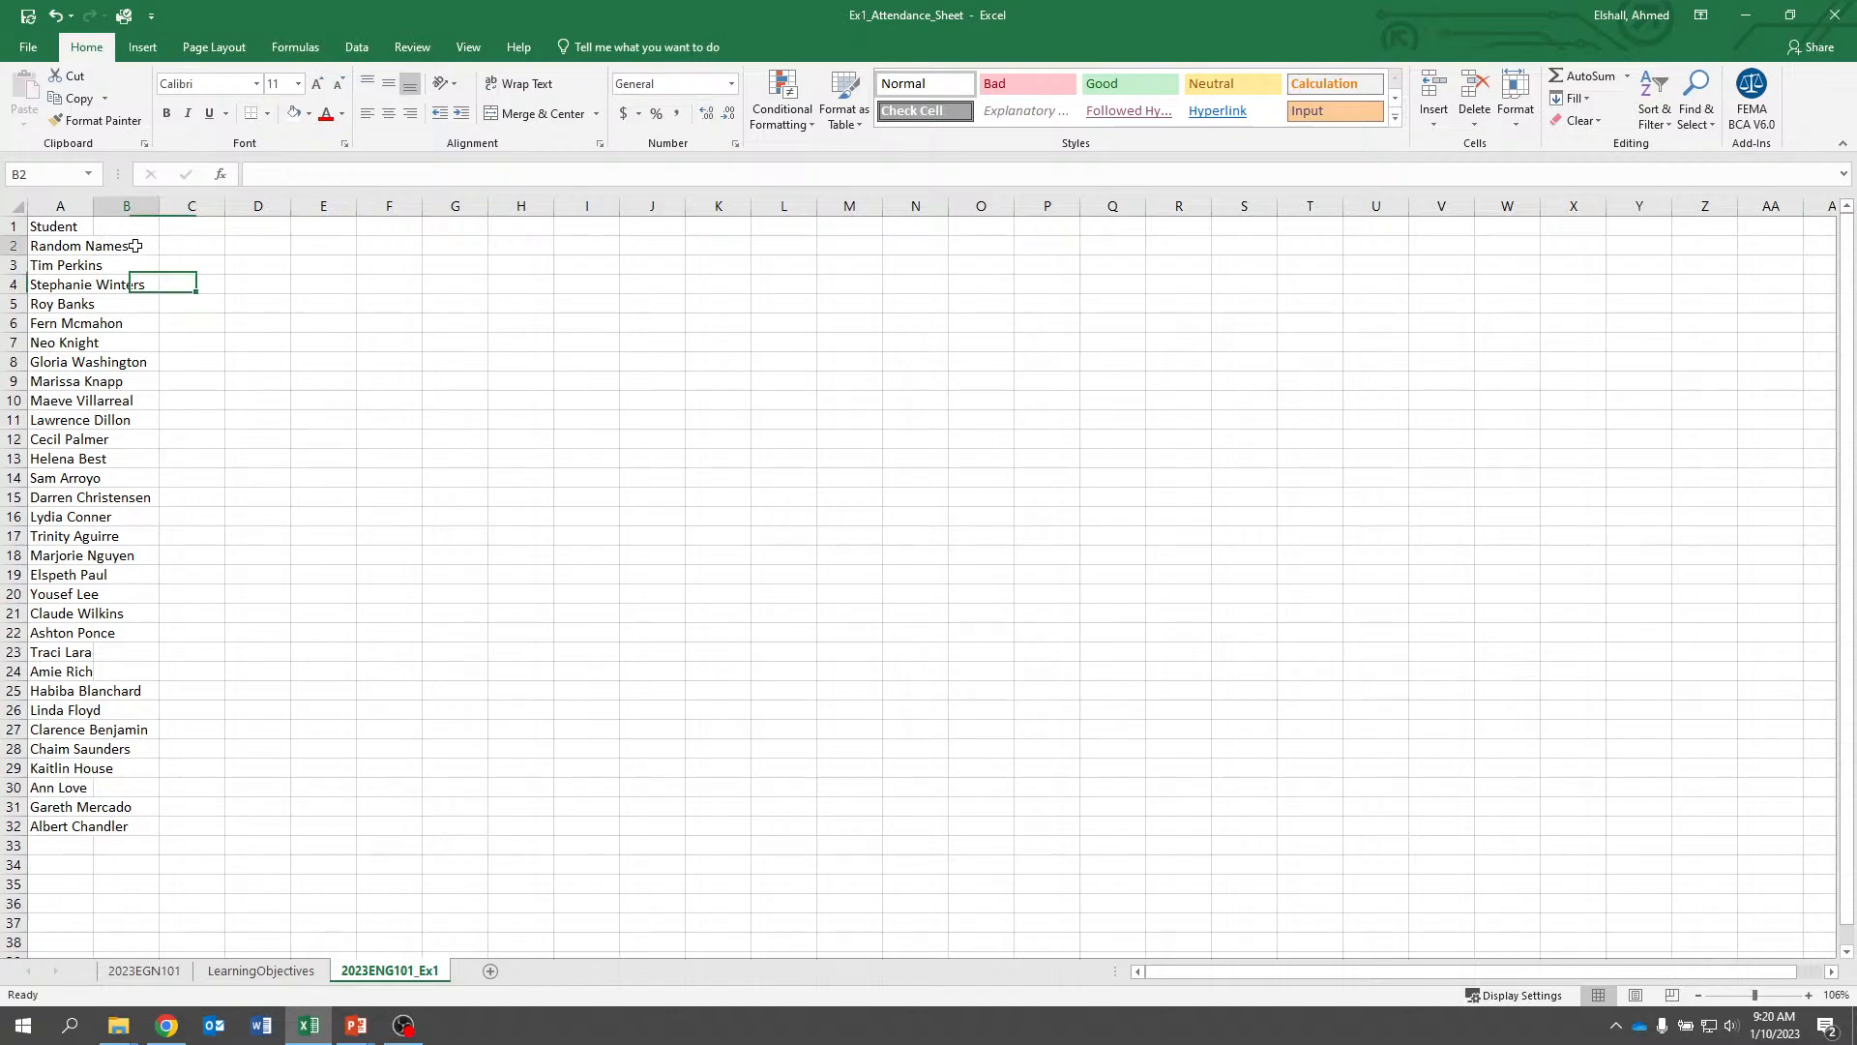
{"action": "key", "text": "Up"}
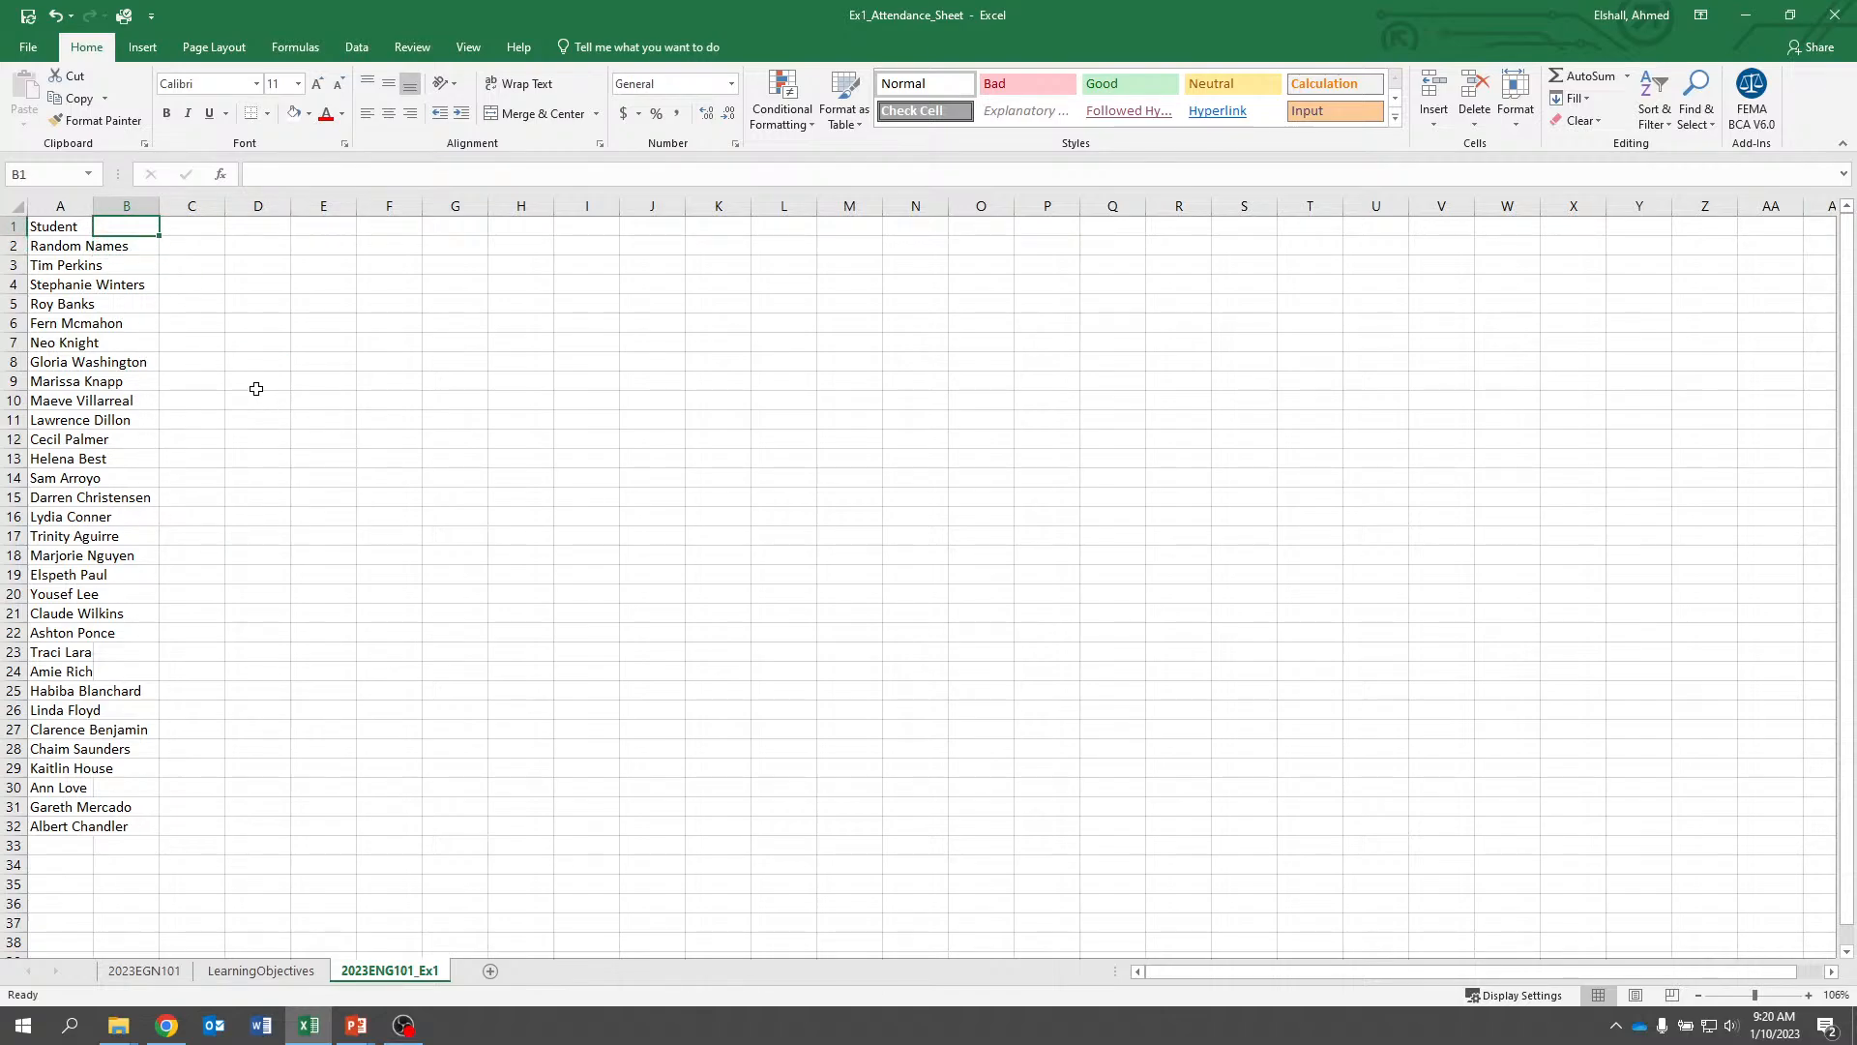
{"action": "key", "text": "Left"}
{"action": "left_click", "coordinate": [167, 116]}
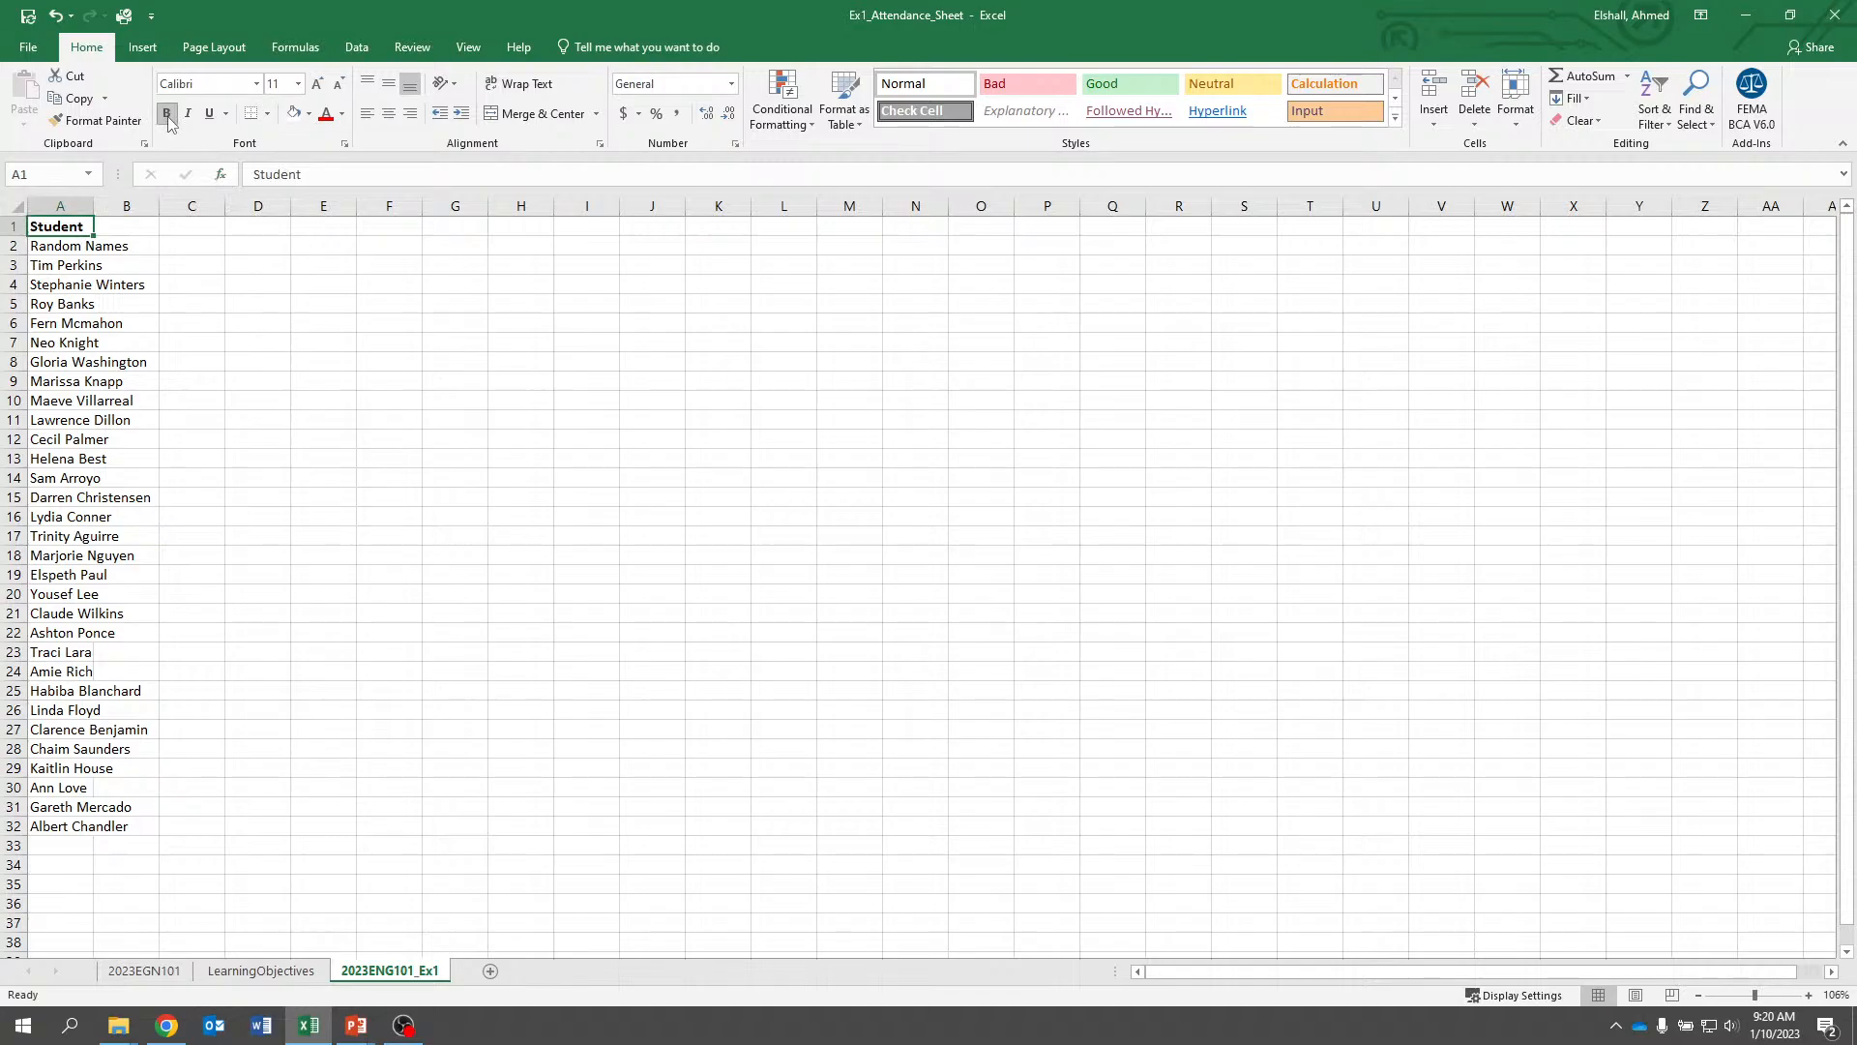
Enter ABC in cell B2, next to the Random Names entry
{"action": "key", "text": "Down"}
{"action": "key", "text": "Right"}
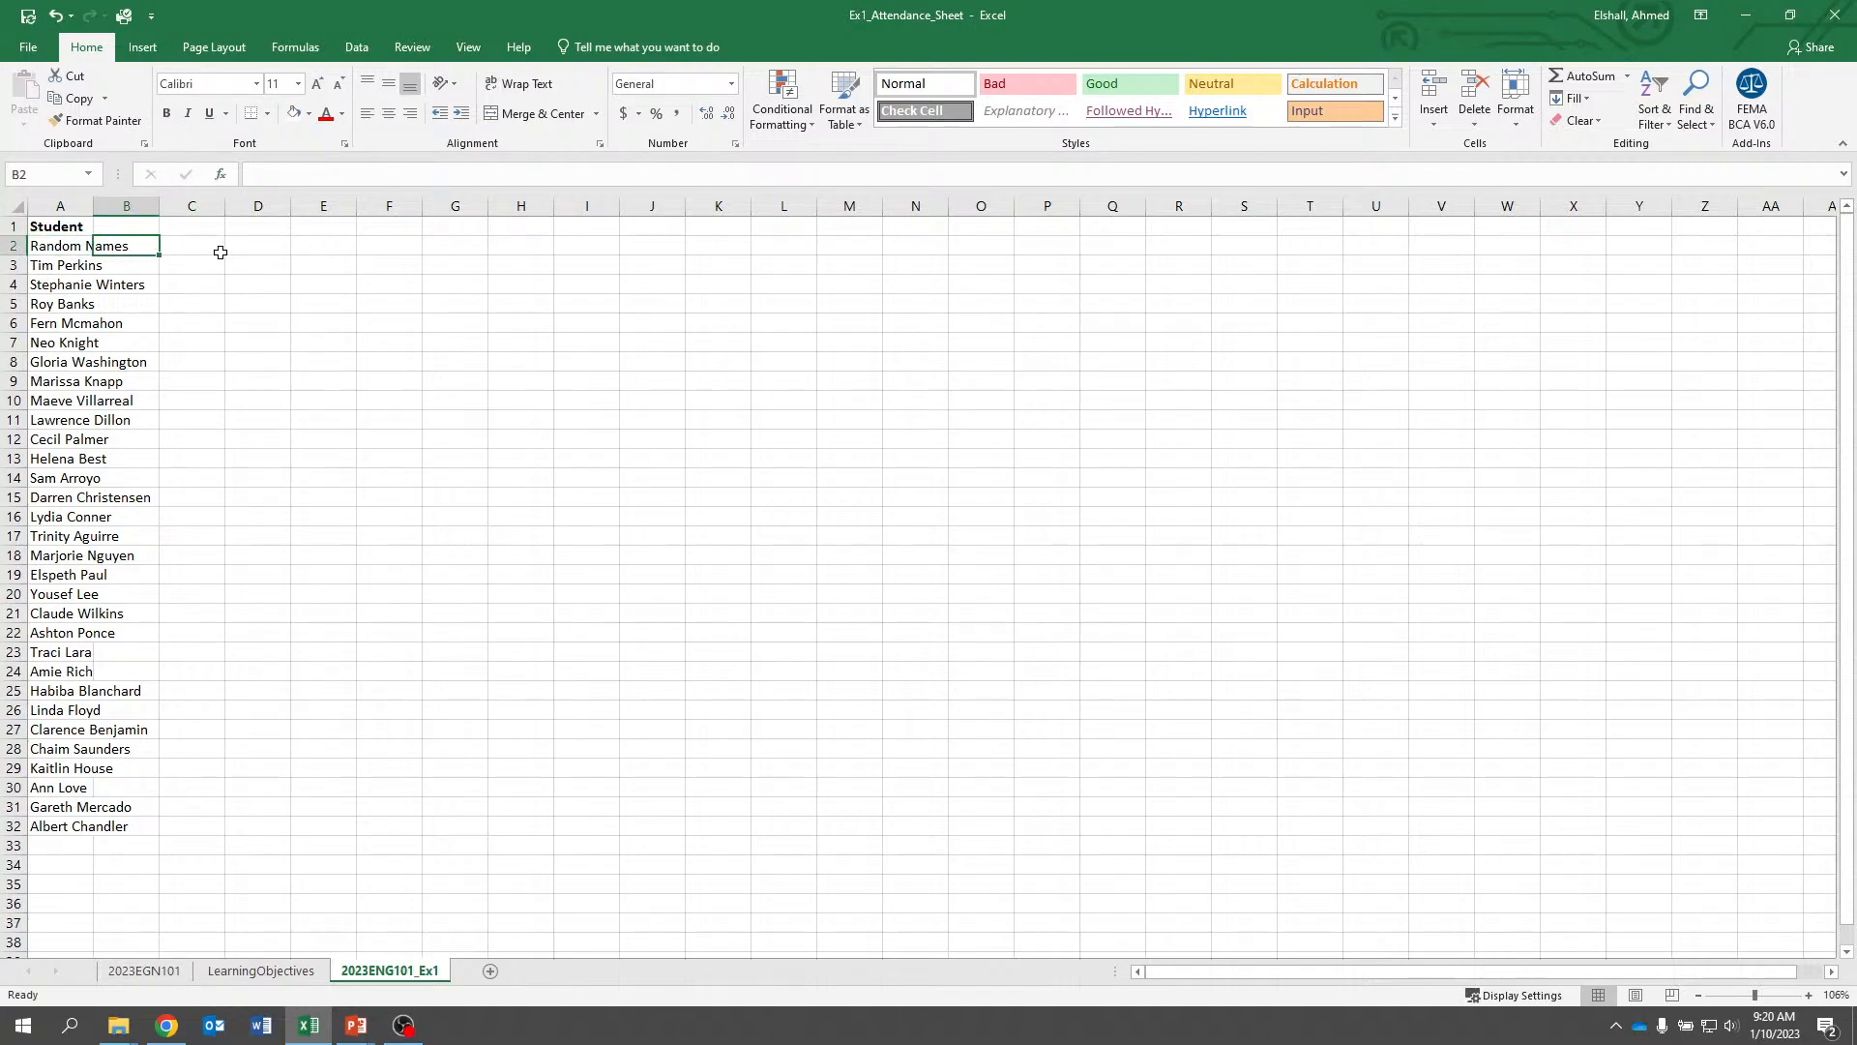
{"action": "type", "text": "A"}
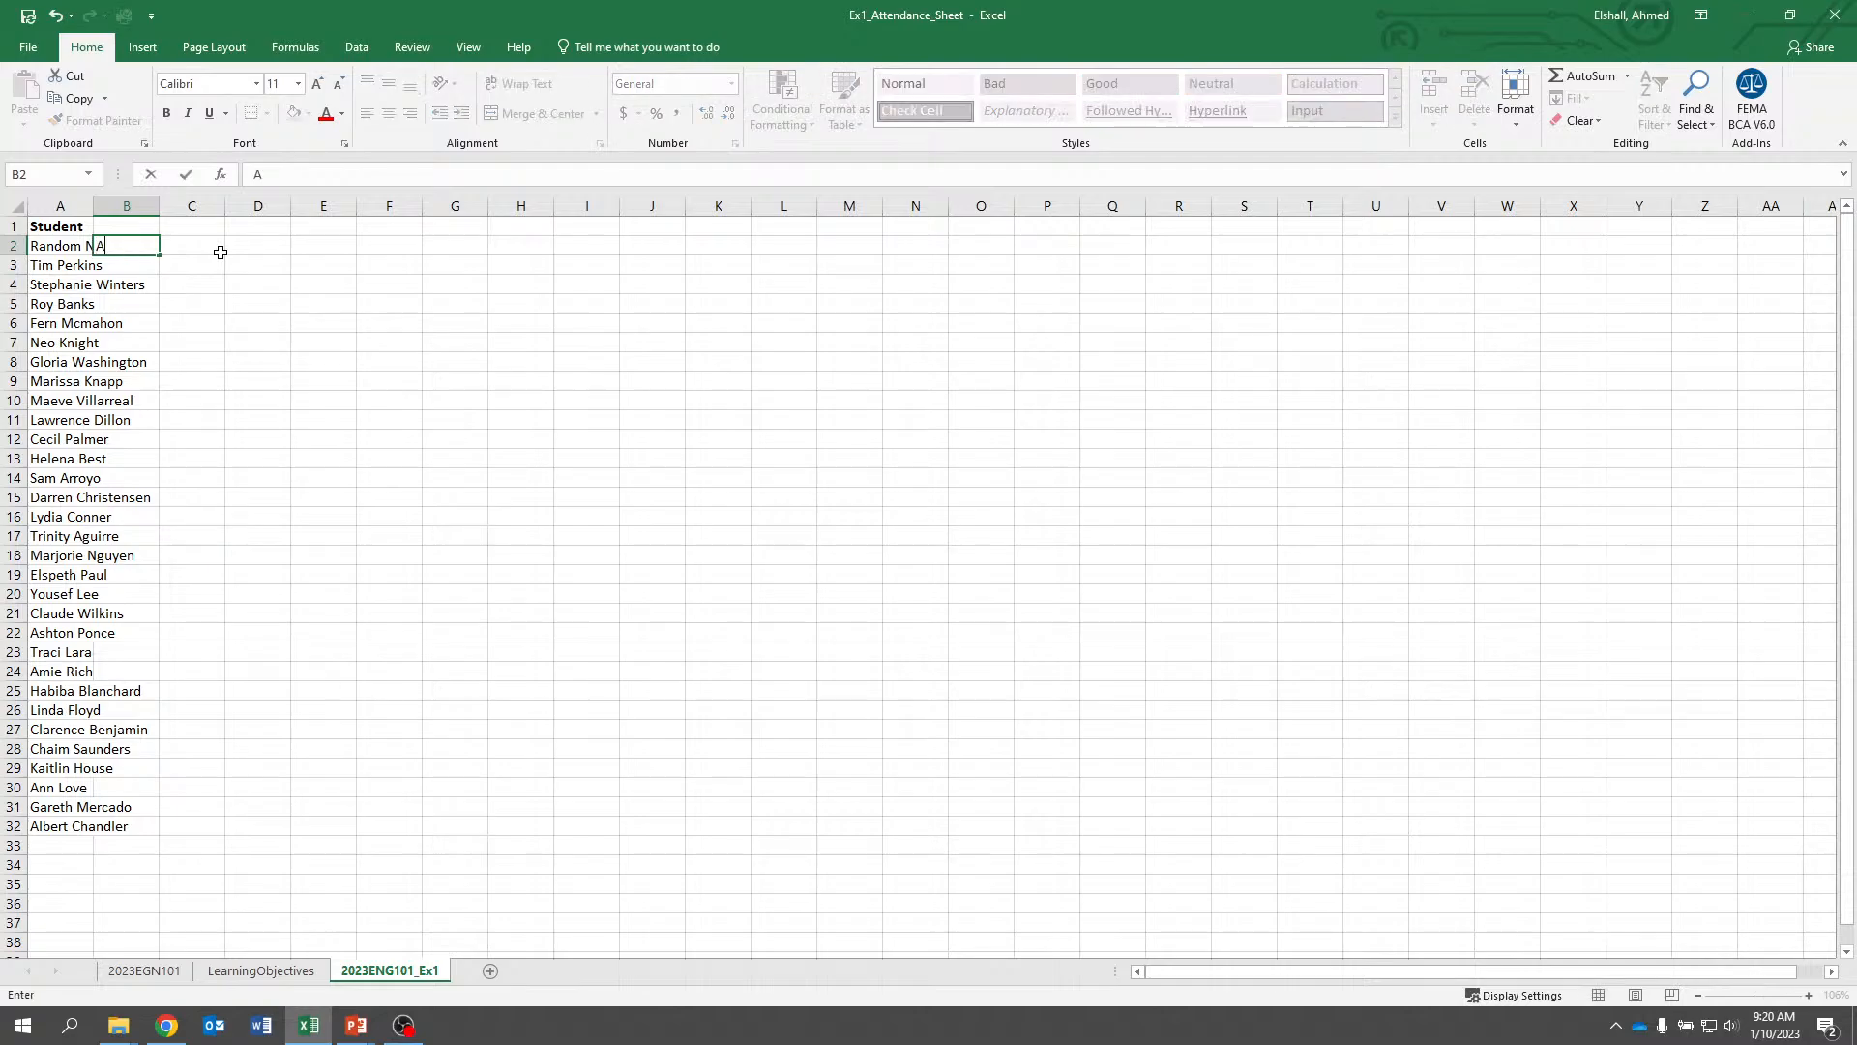
{"action": "type", "text": "BC"}
{"action": "key", "text": "Return"}
Widen column A and autofit its width to the longest name
{"action": "key", "text": "Up"}
{"action": "key", "text": "Left"}
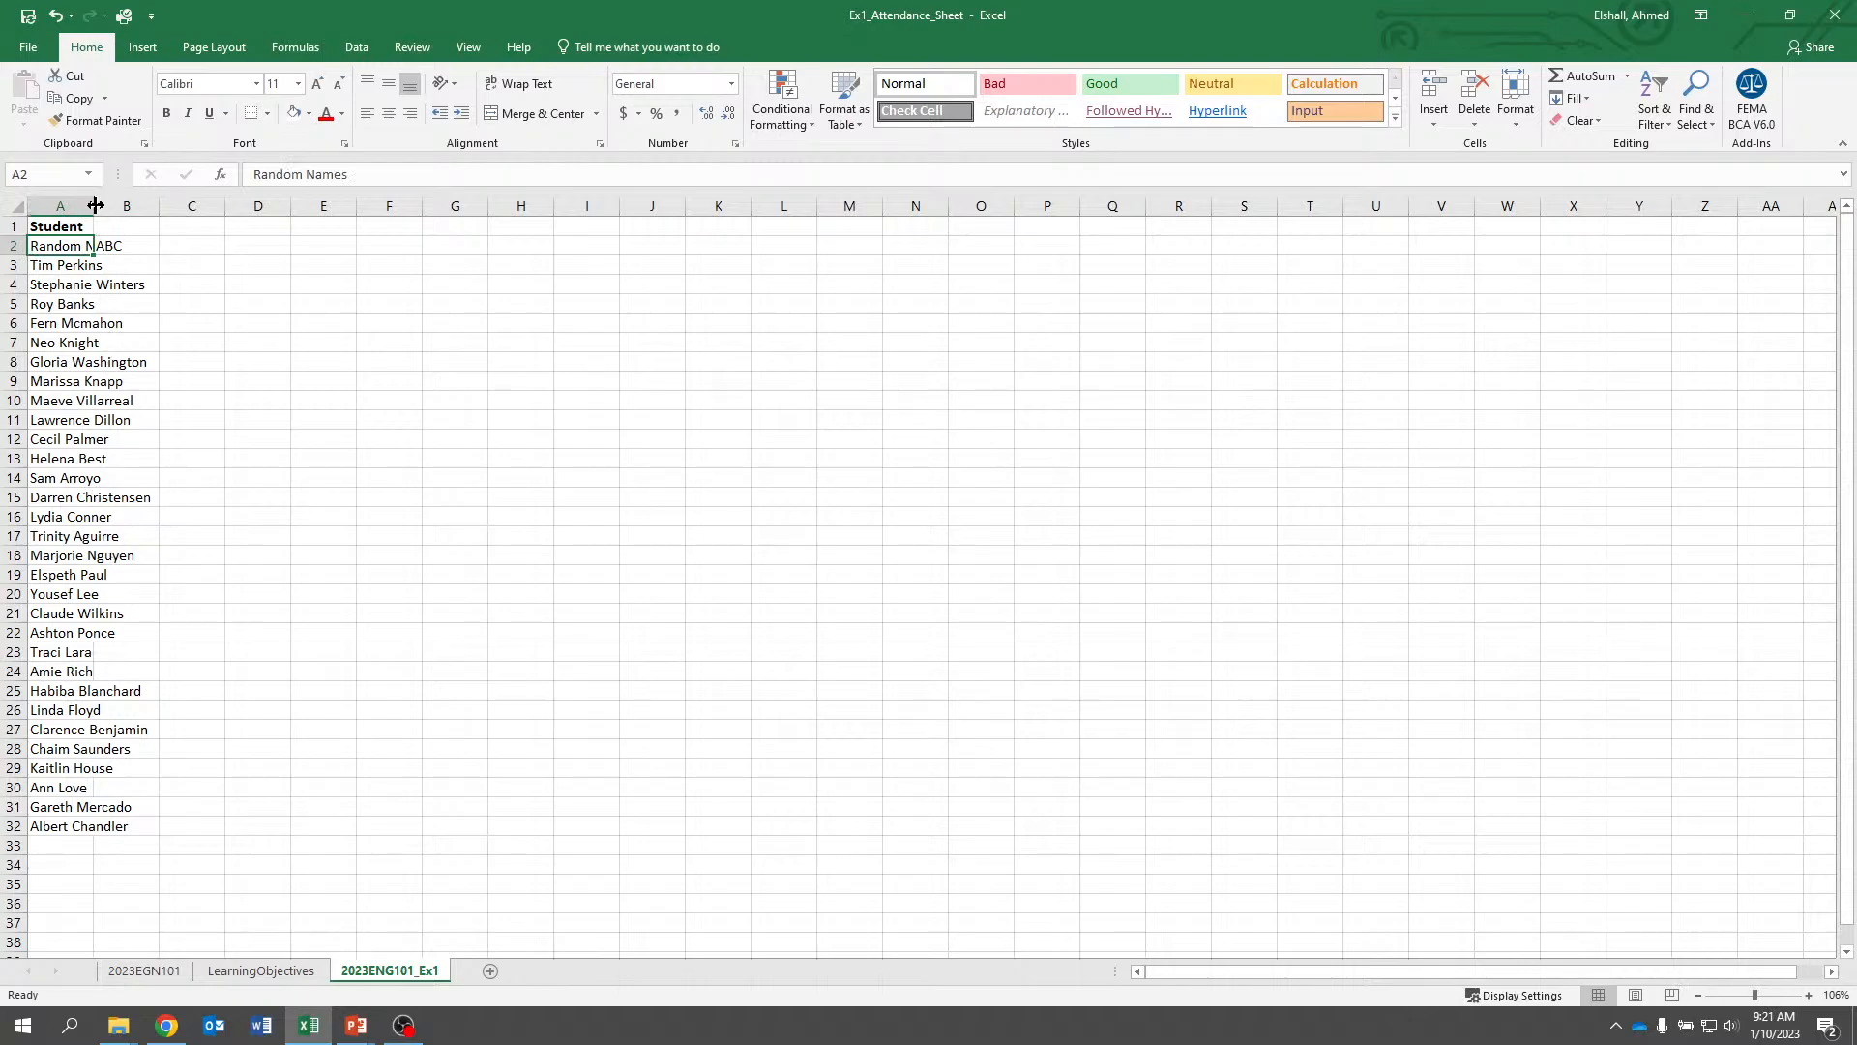
{"action": "left_click_drag", "start_coordinate": [90, 205], "coordinate": [276, 207]}
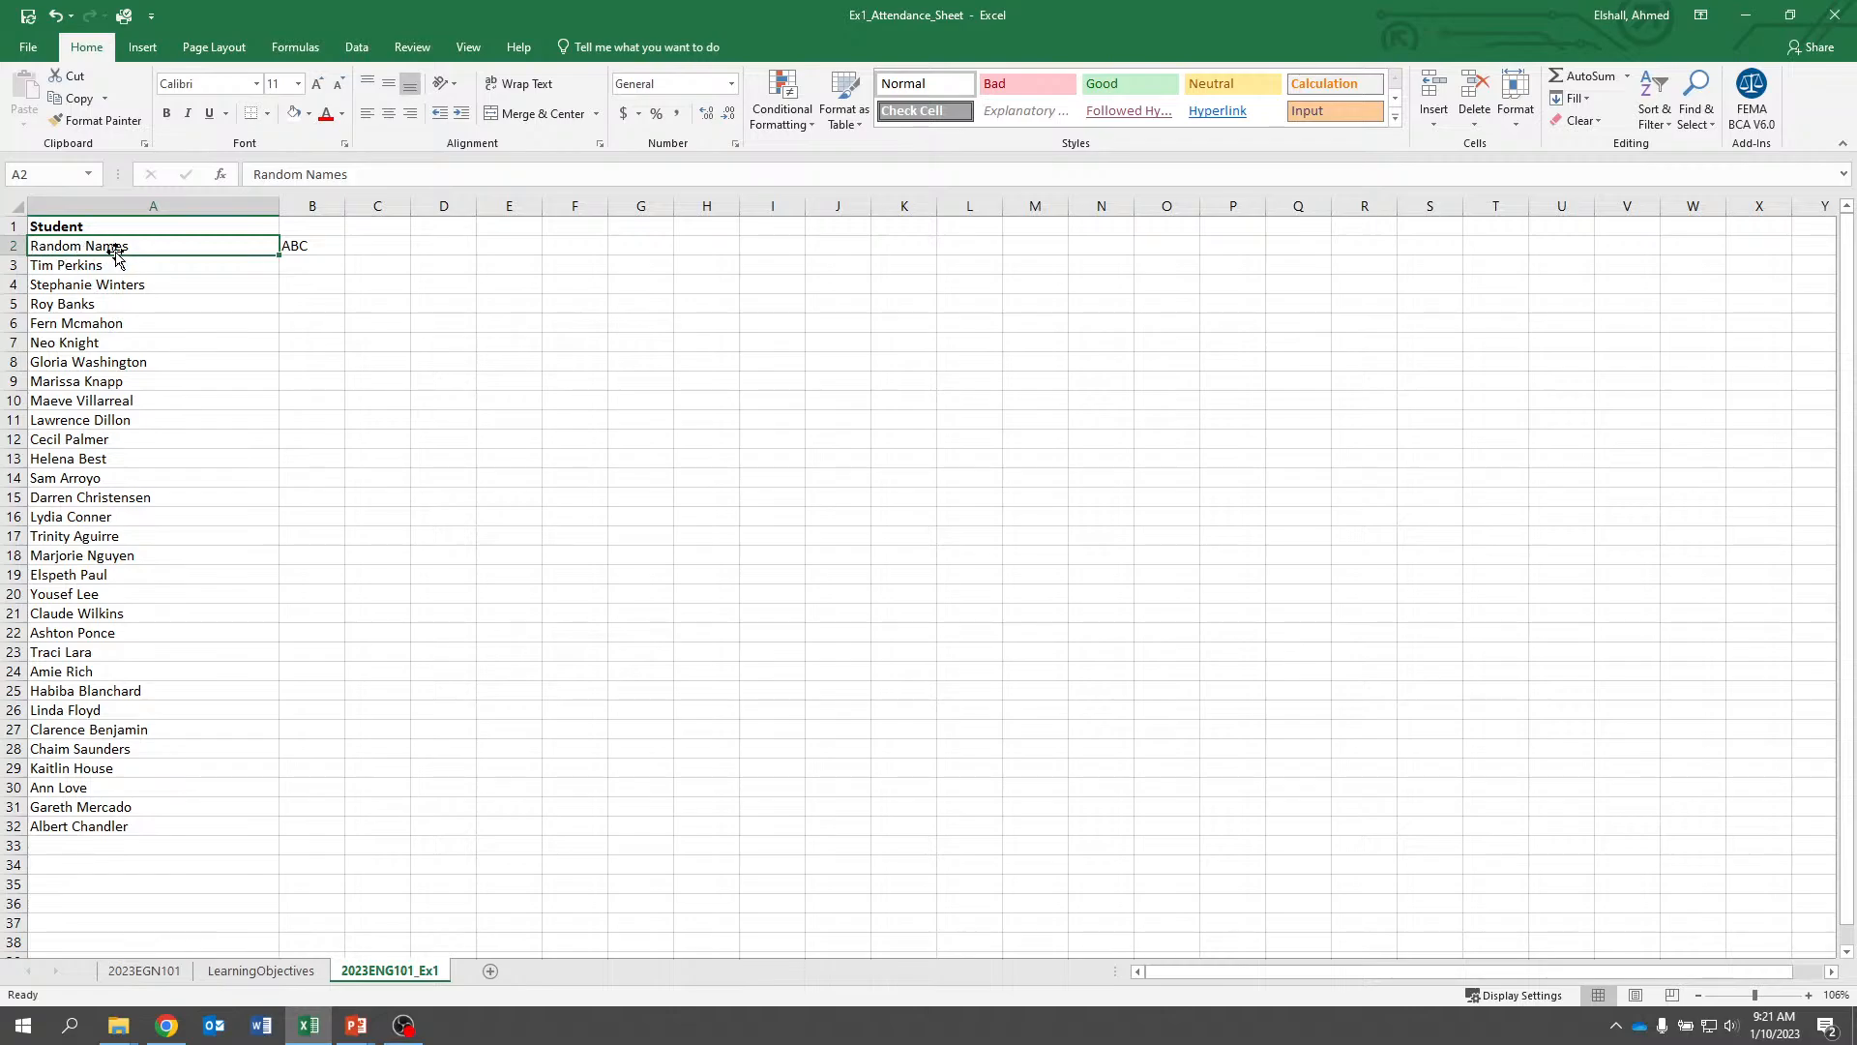
{"action": "double_click", "coordinate": [280, 206]}
{"action": "left_click", "coordinate": [407, 630]}
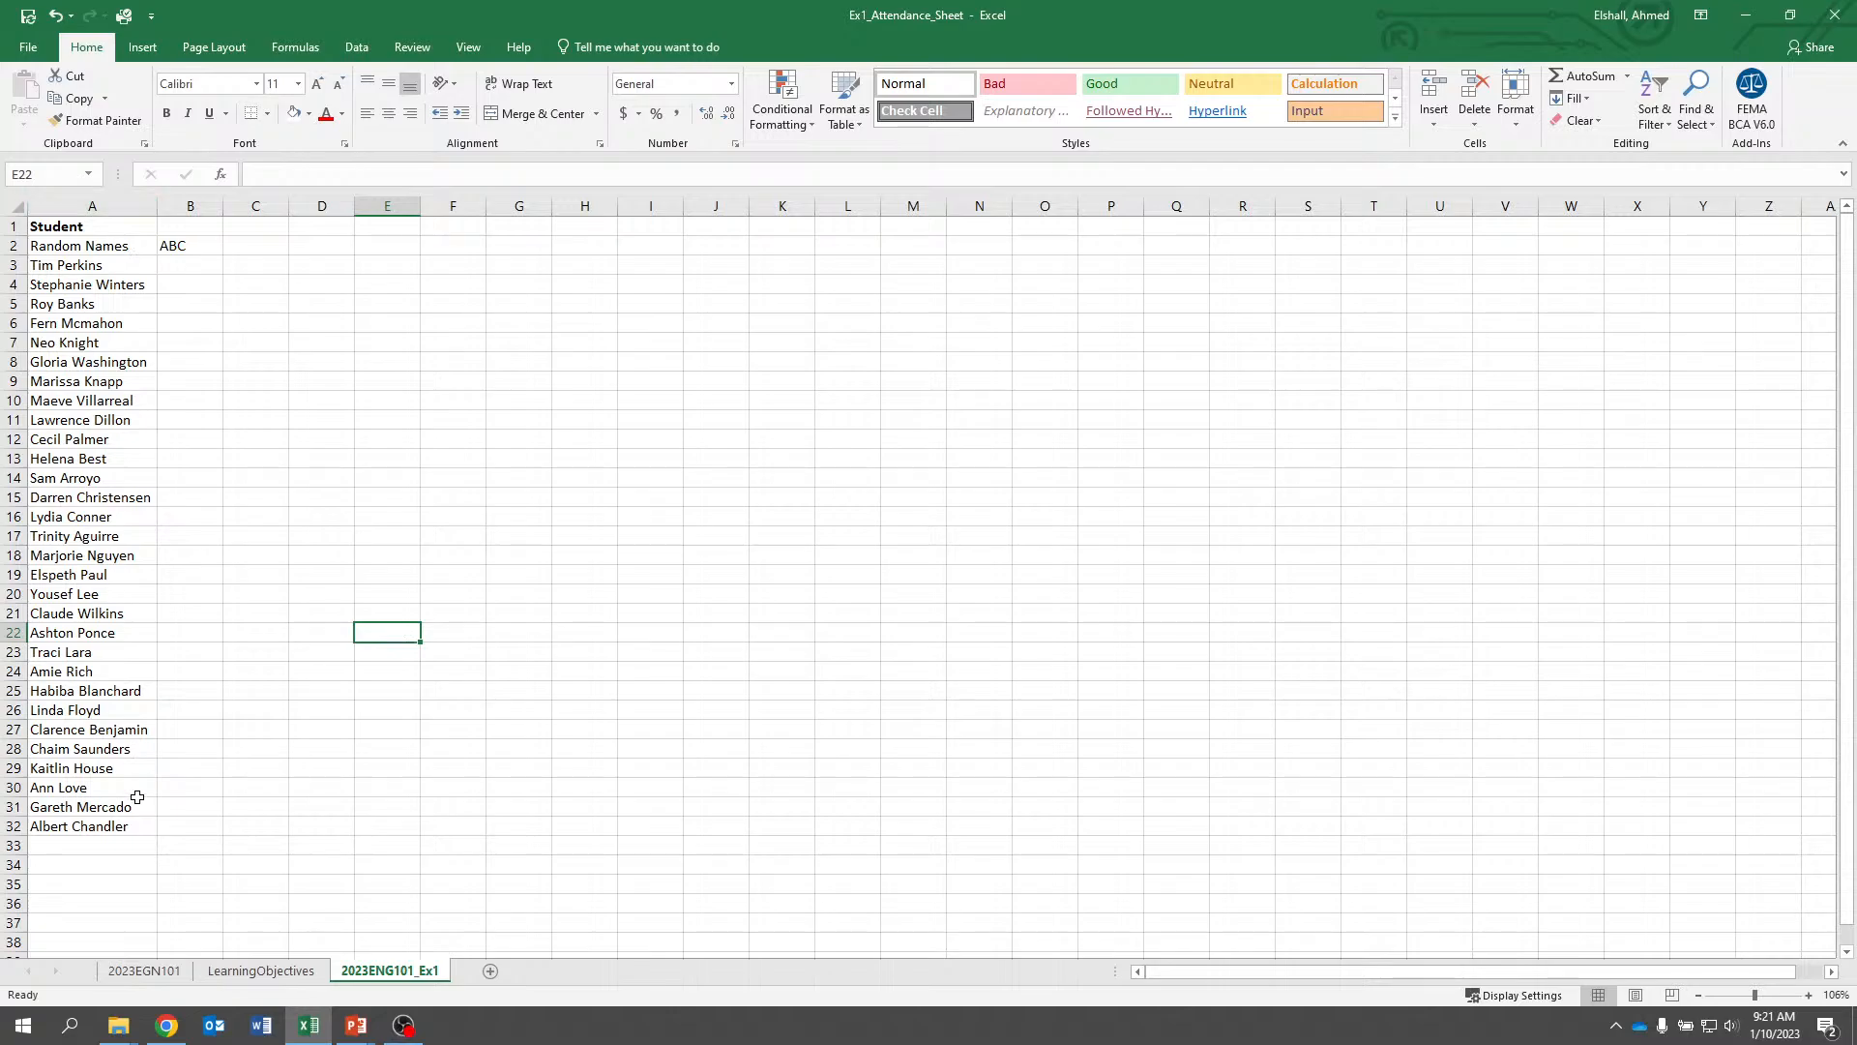
Check the content of cell B2, and go to the 2023EGN101 sheet to view the finished attendance layout
{"action": "left_click", "coordinate": [194, 251]}
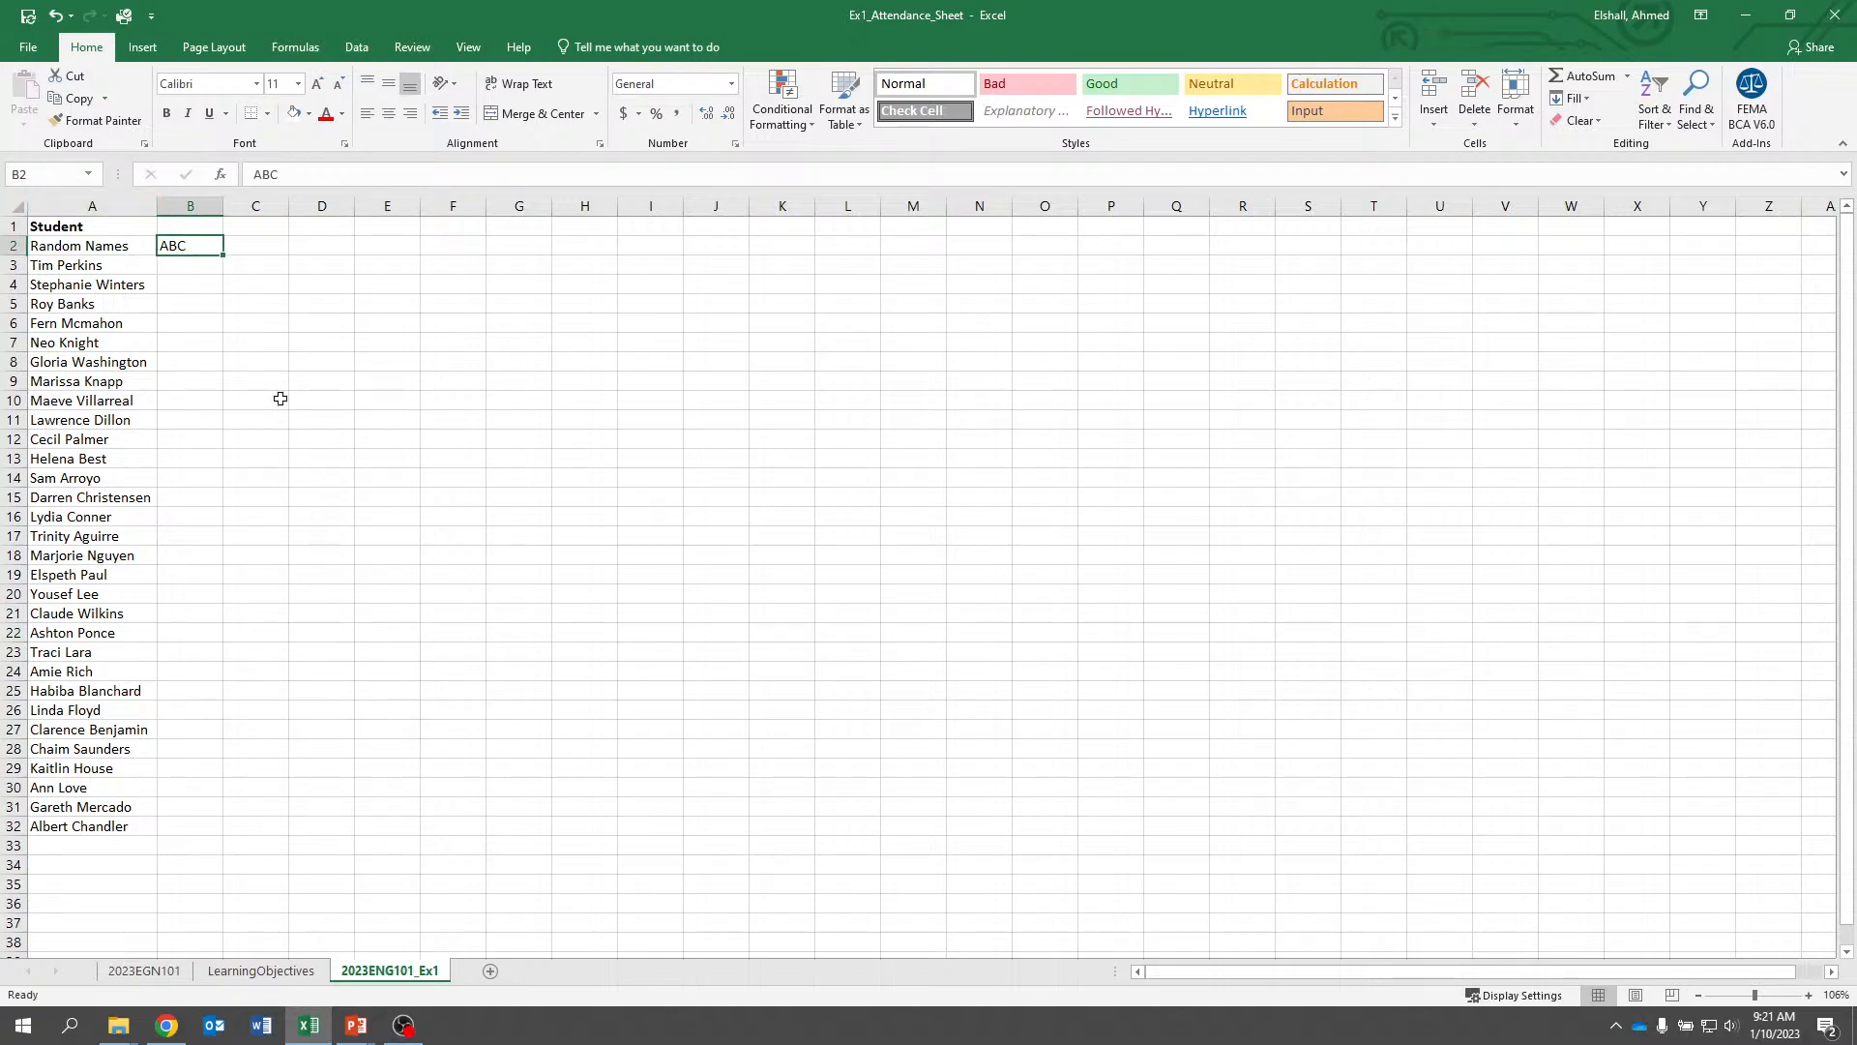
{"action": "left_click", "coordinate": [145, 970]}
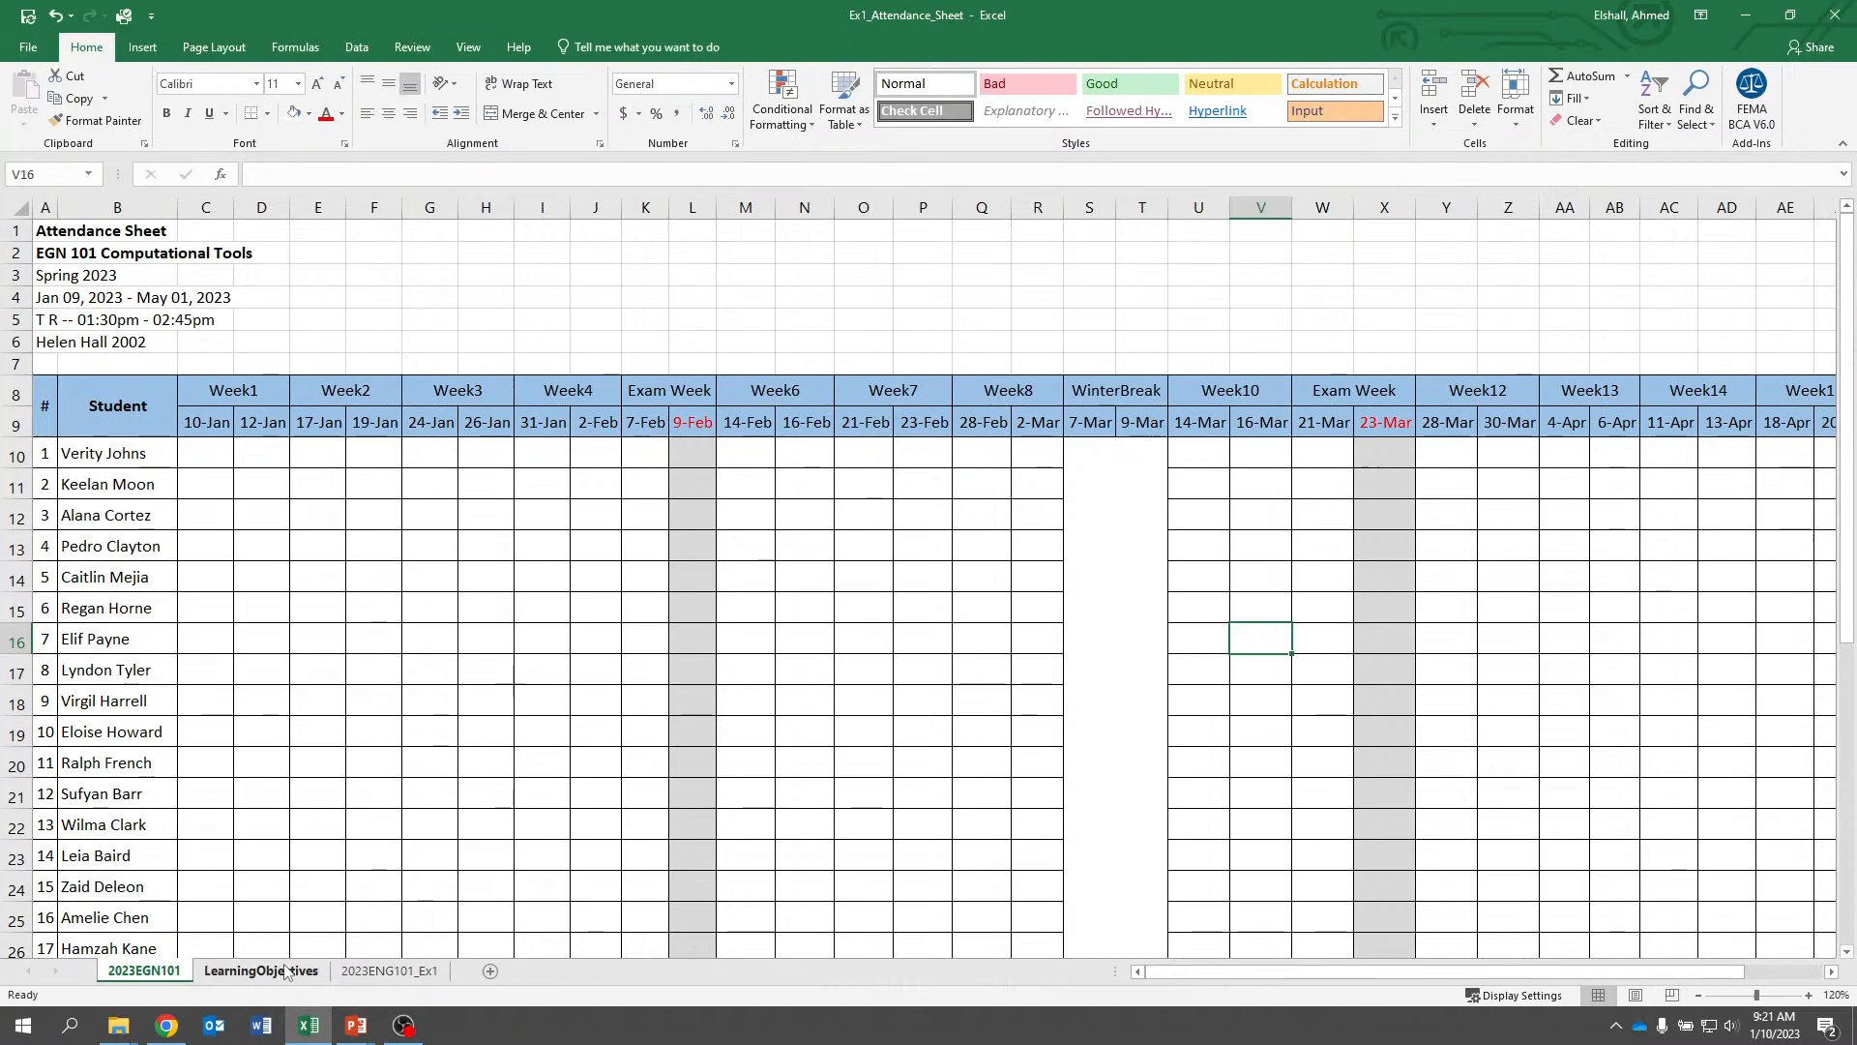
Read the Create a new worksheet and Use fill objectives on the LearningObjectives sheet
{"action": "left_click", "coordinate": [316, 971]}
{"action": "left_click", "coordinate": [387, 971]}
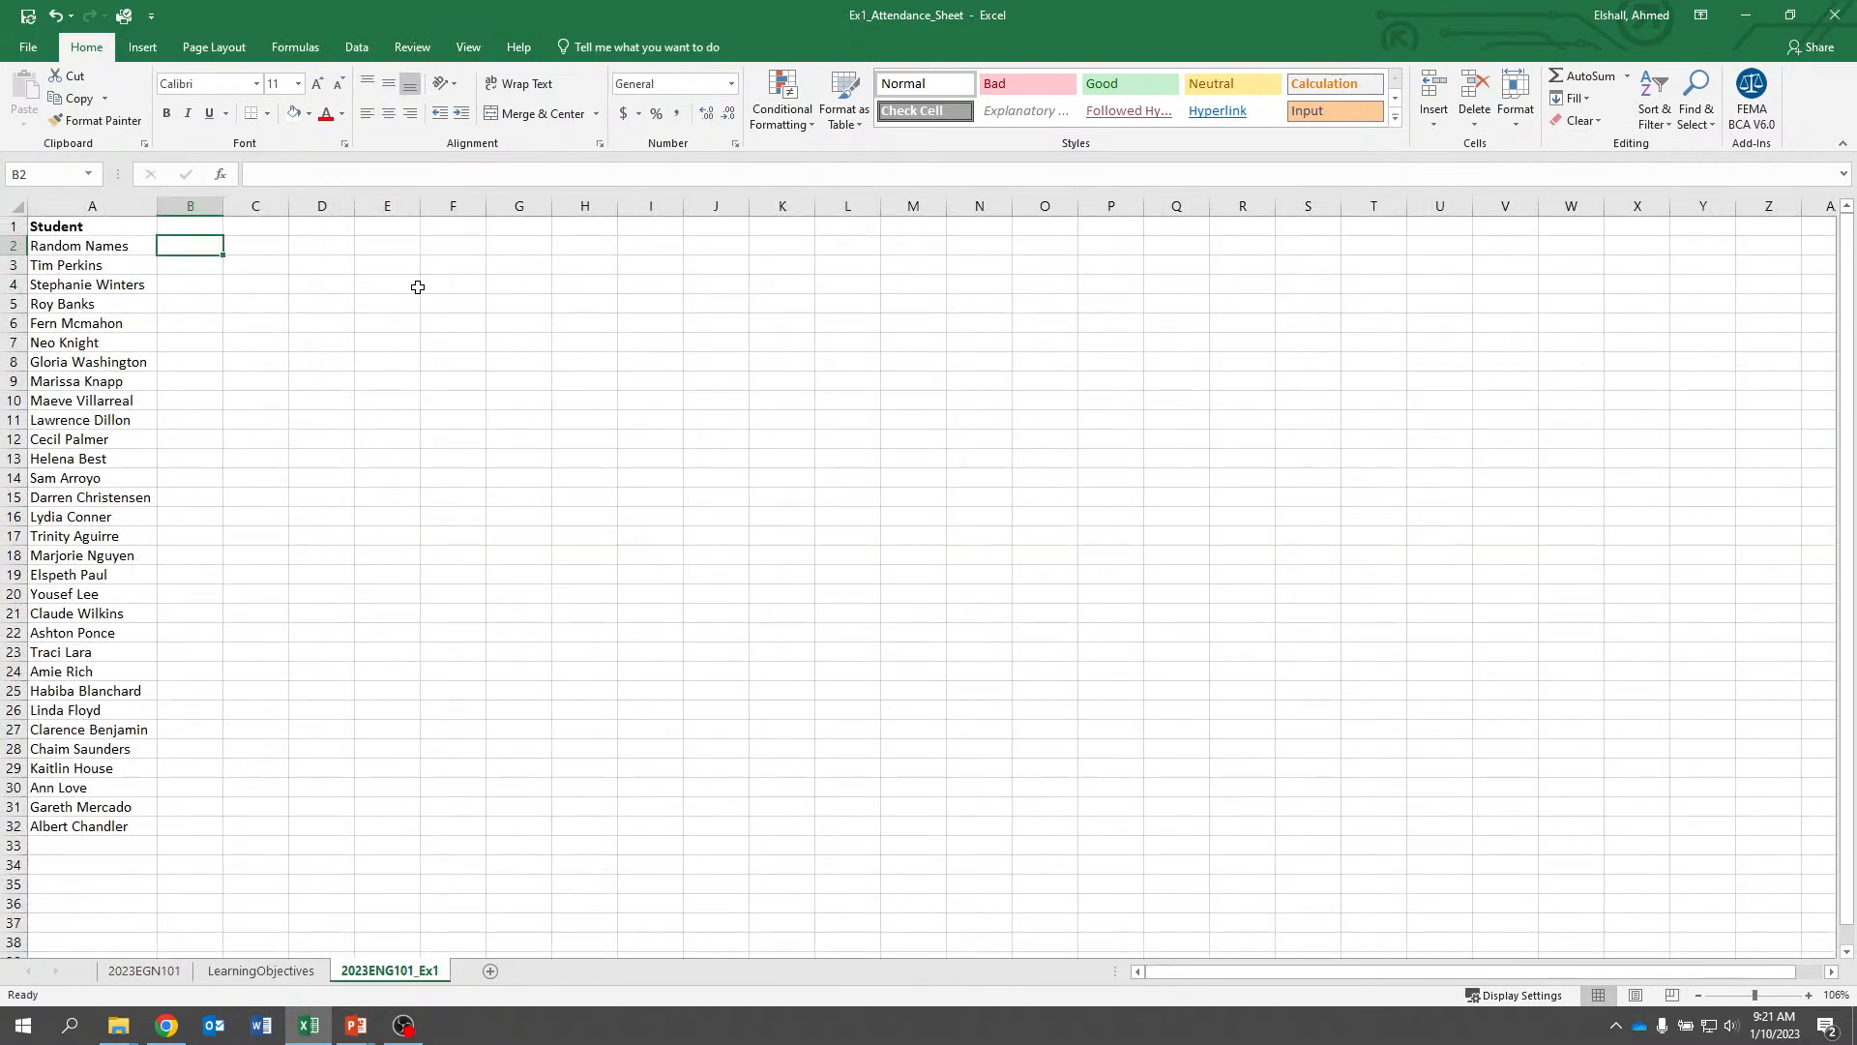
{"action": "left_click", "coordinate": [431, 249]}
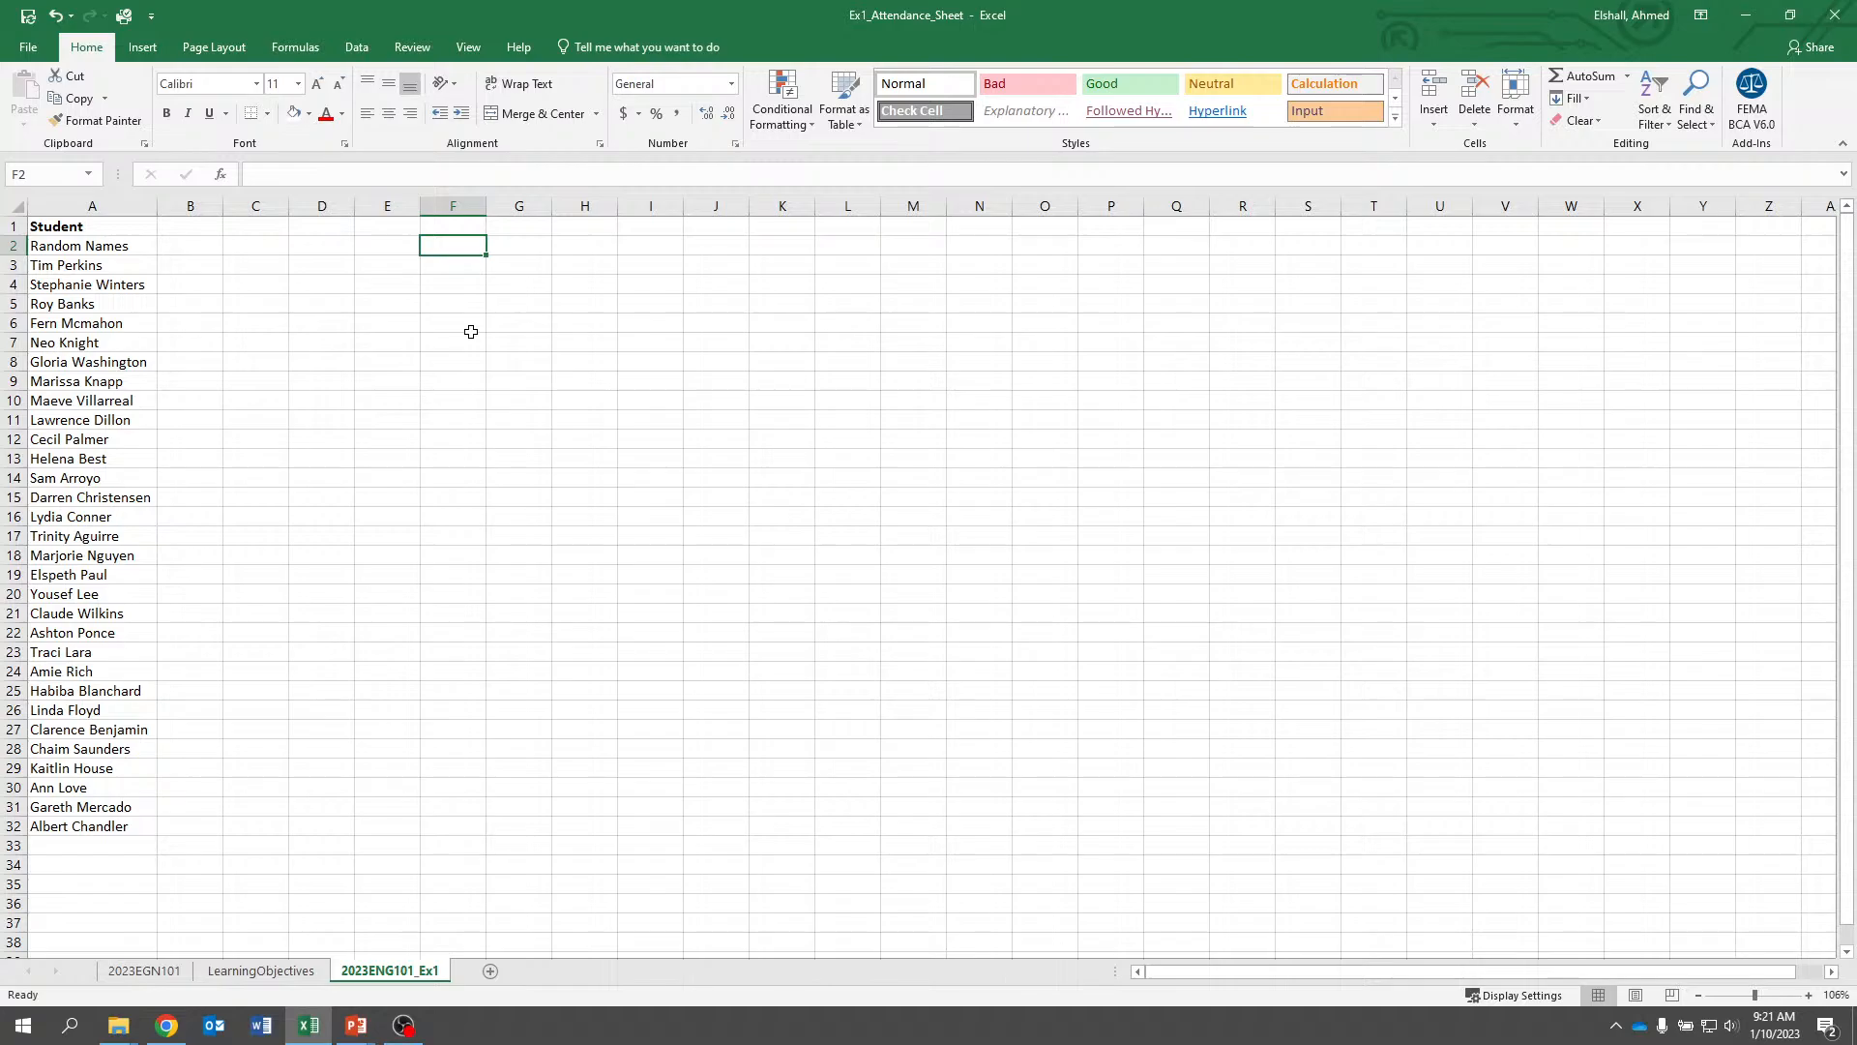
{"action": "left_click", "coordinate": [291, 970]}
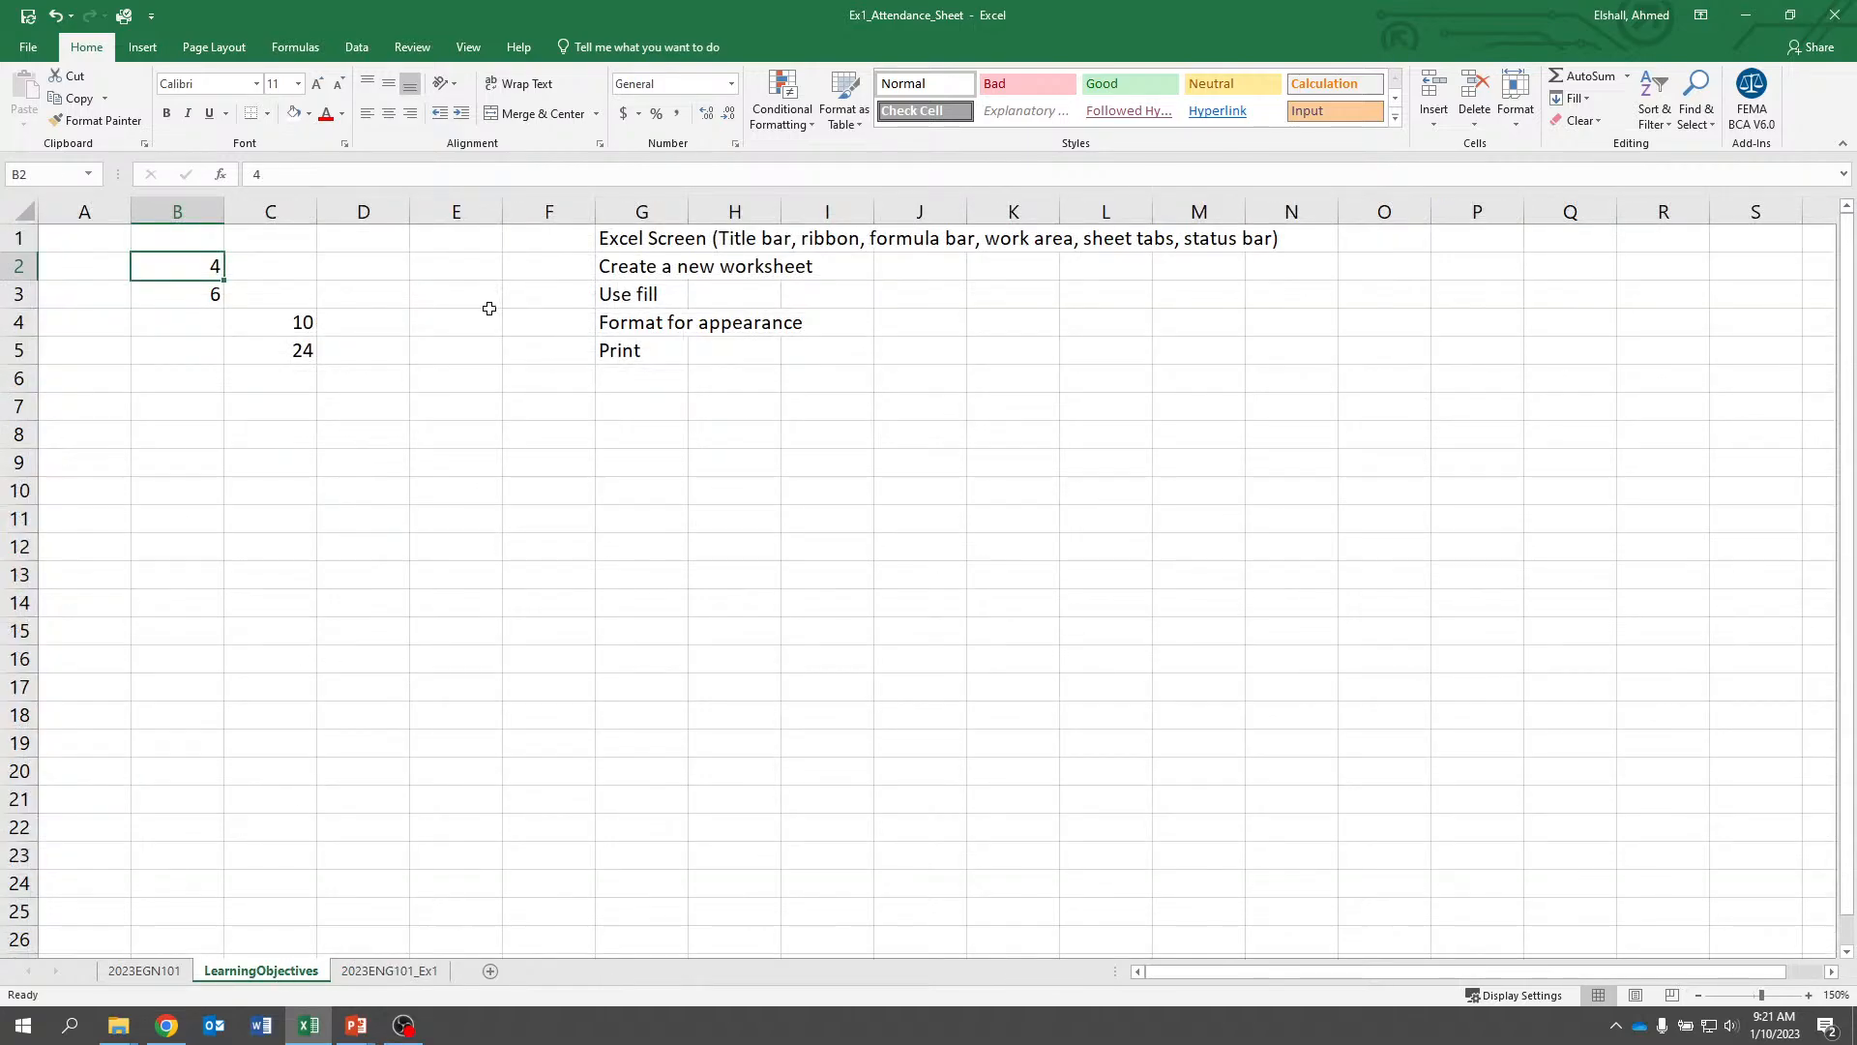
{"action": "left_click", "coordinate": [640, 268]}
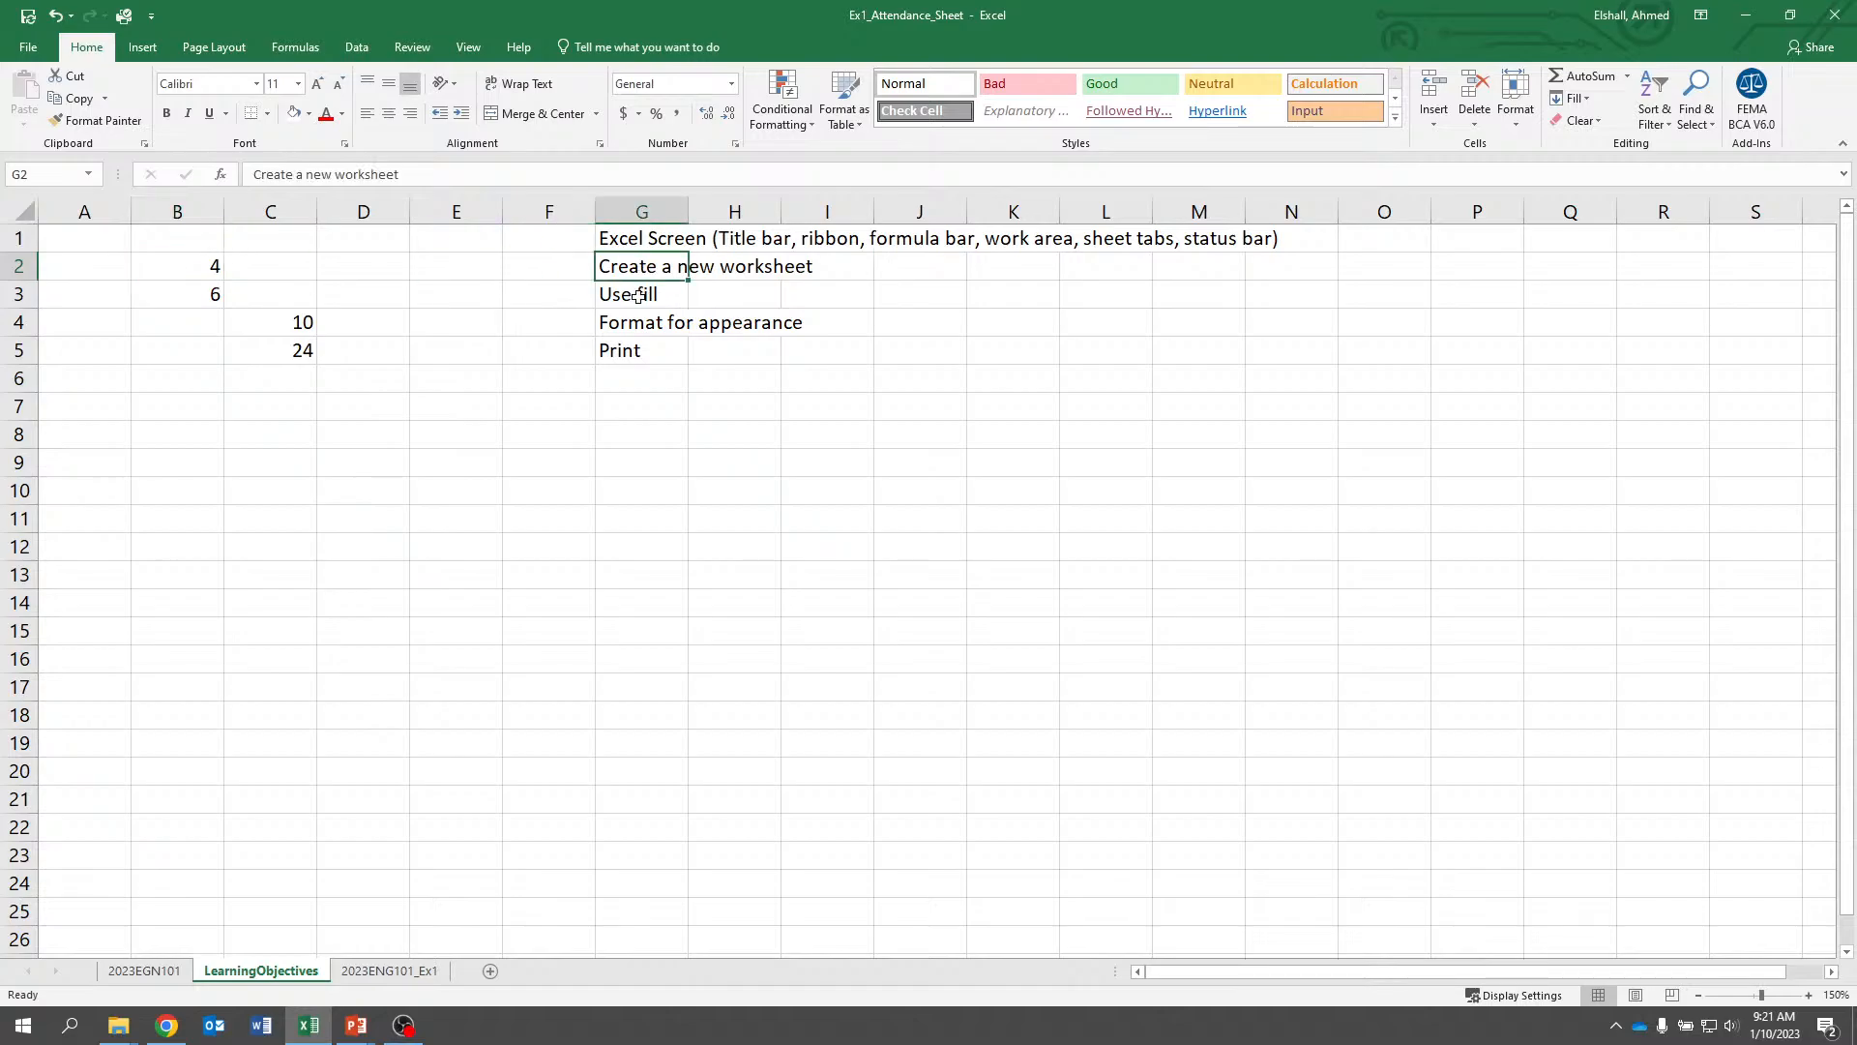
{"action": "left_click", "coordinate": [638, 294]}
On the 2023ENG101_Ex1 sheet, enter 2 and 4 in cells G2 and G3 and fill the series down to G10
{"action": "left_click", "coordinate": [387, 970]}
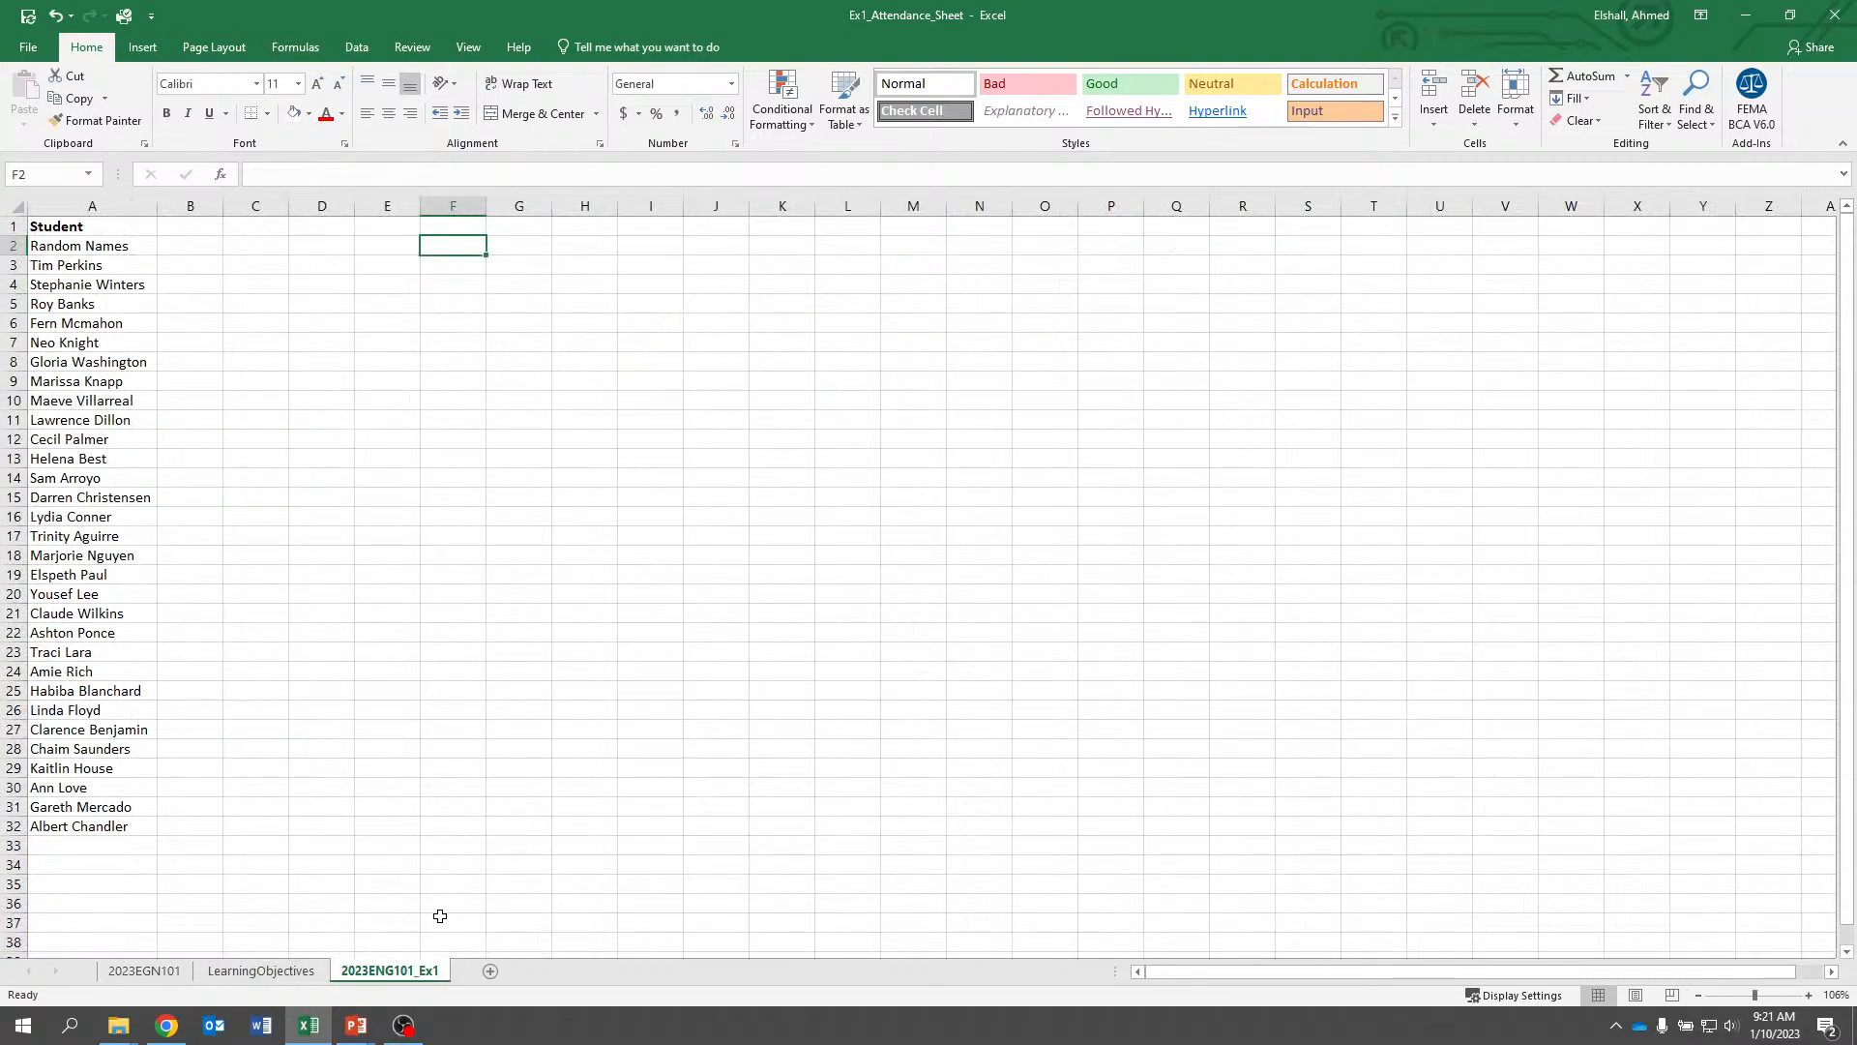
{"action": "key", "text": "Right"}
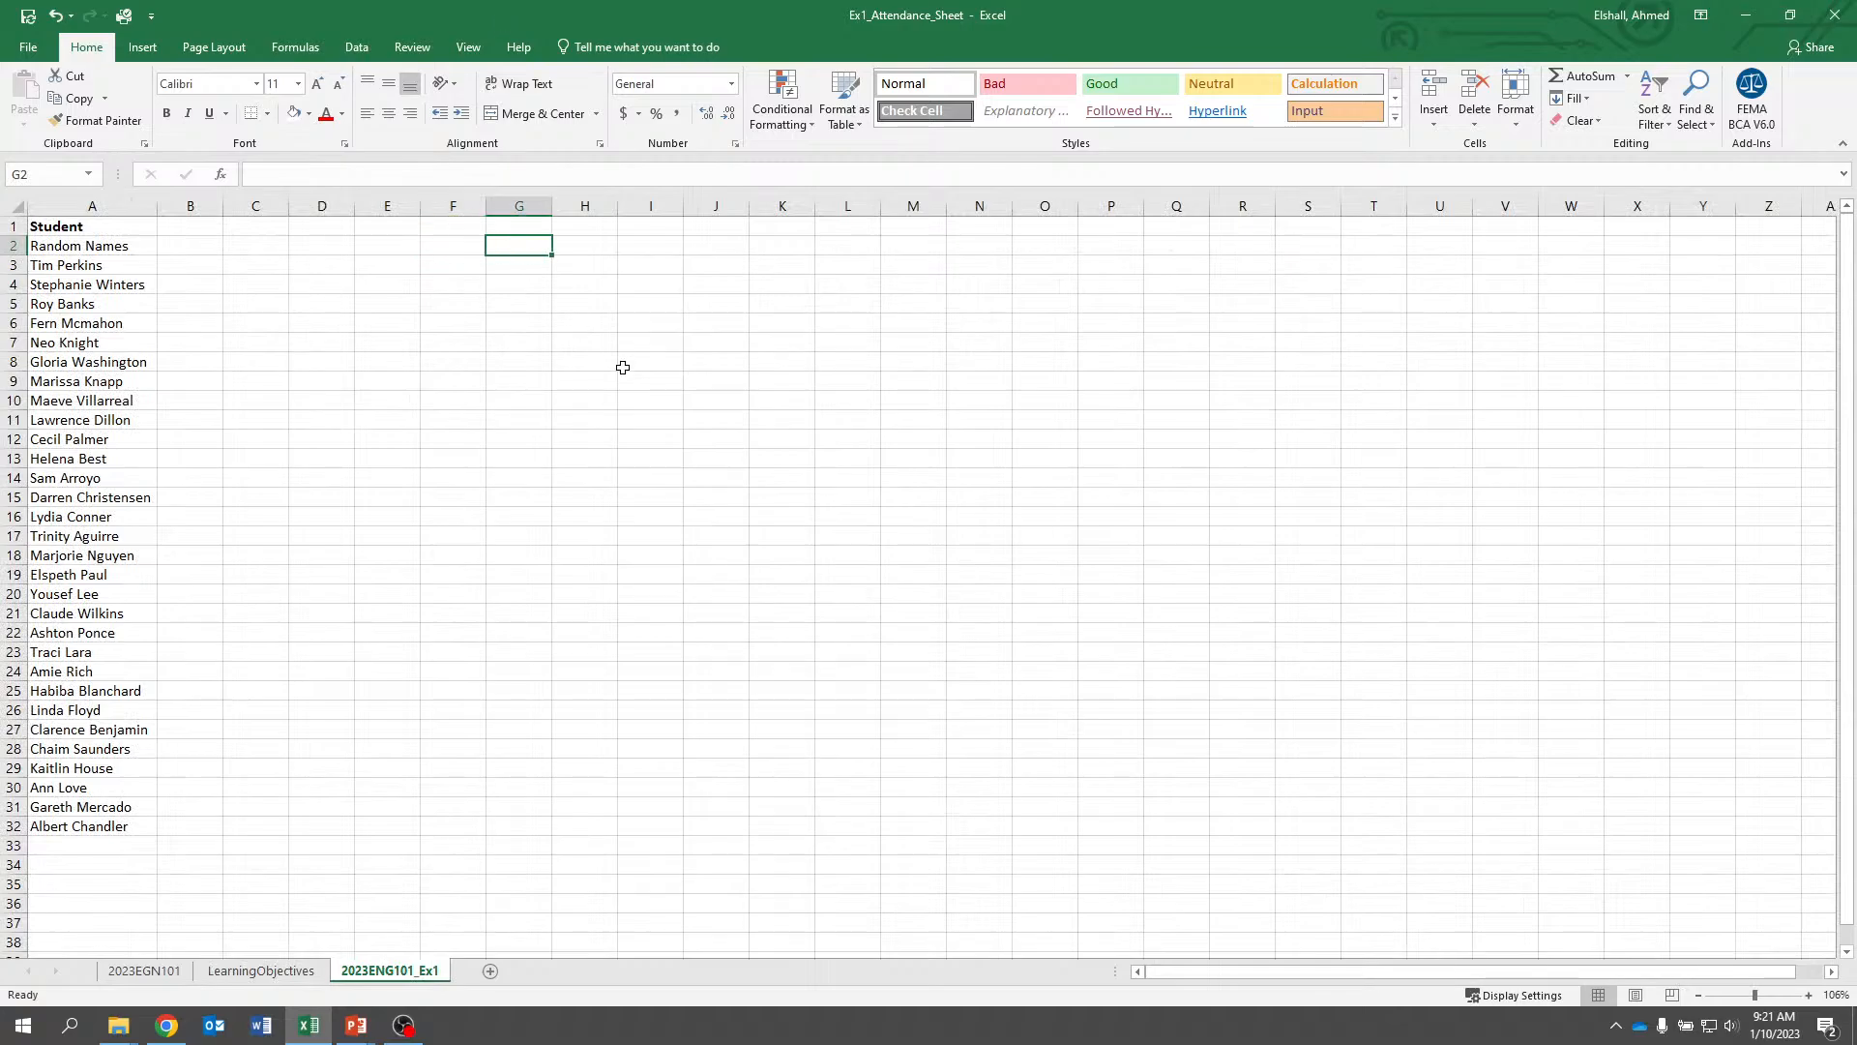
{"action": "type", "text": "2"}
{"action": "key", "text": "Return"}
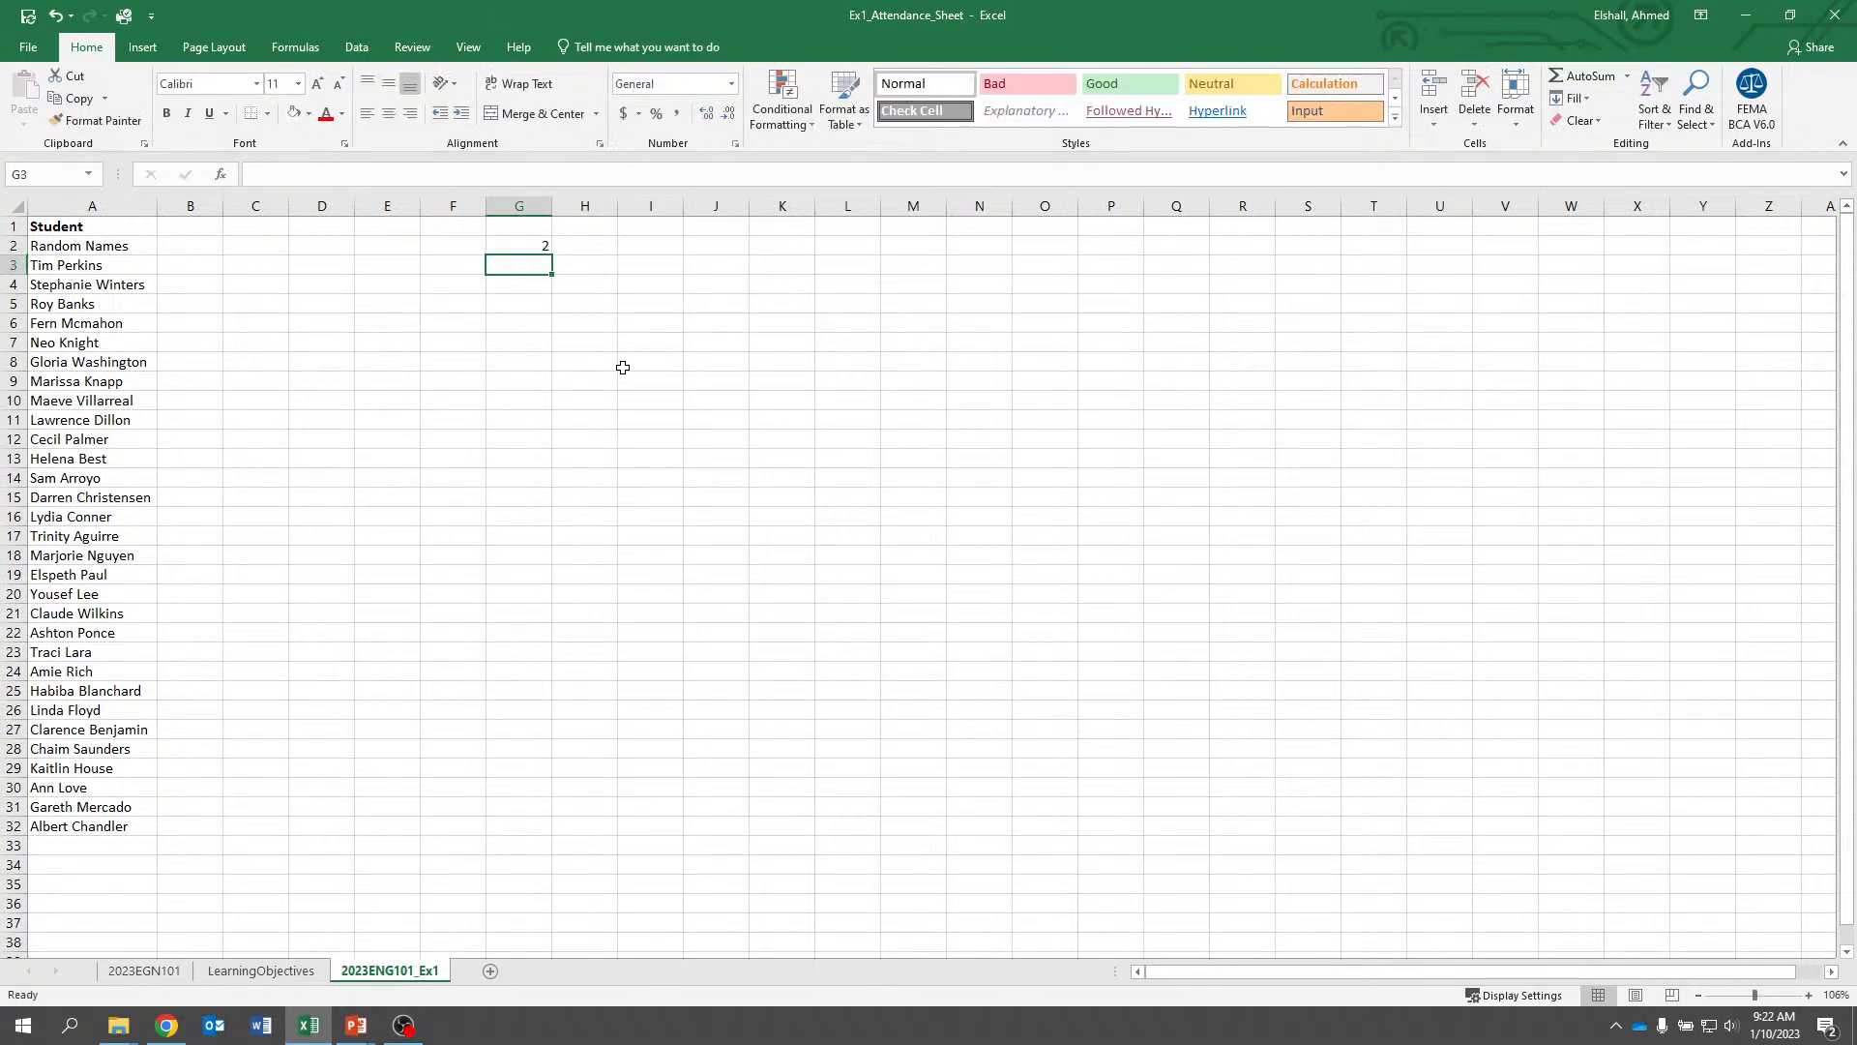
{"action": "type", "text": "4"}
{"action": "key", "text": "Return"}
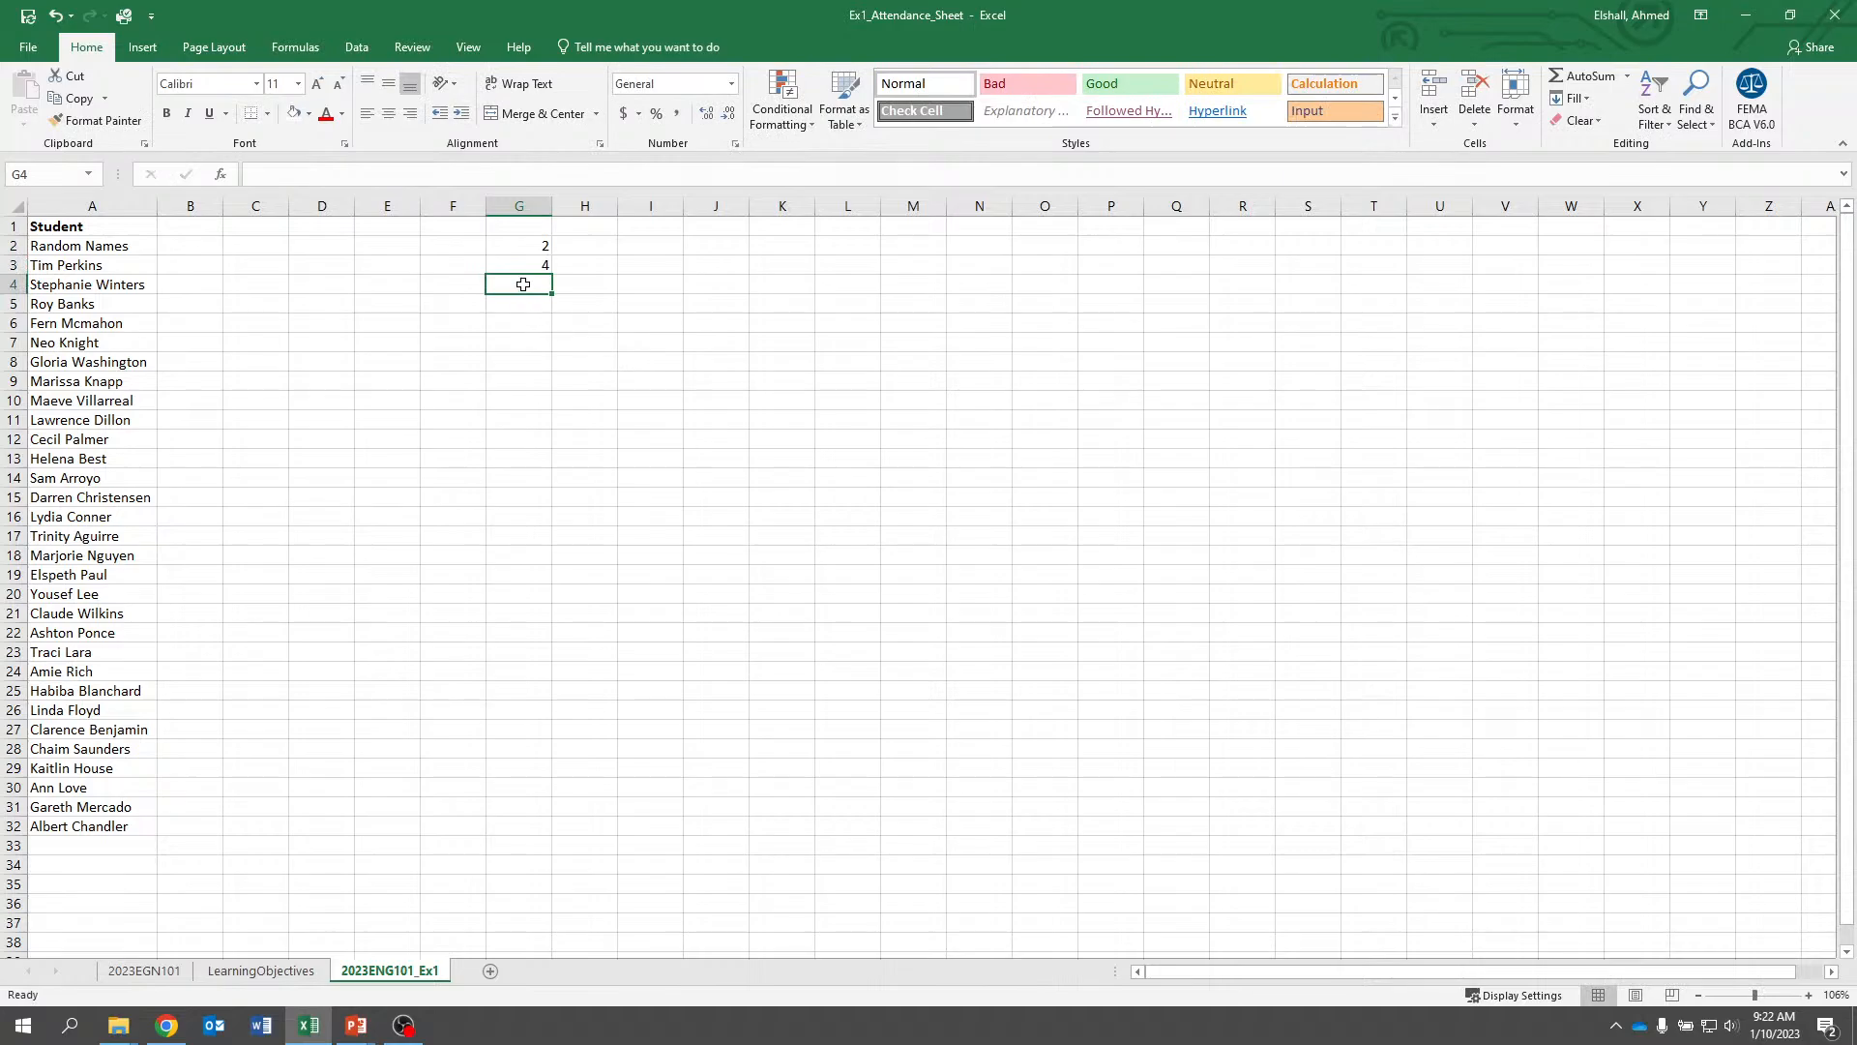
{"action": "left_click_drag", "start_coordinate": [523, 247], "coordinate": [526, 404]}
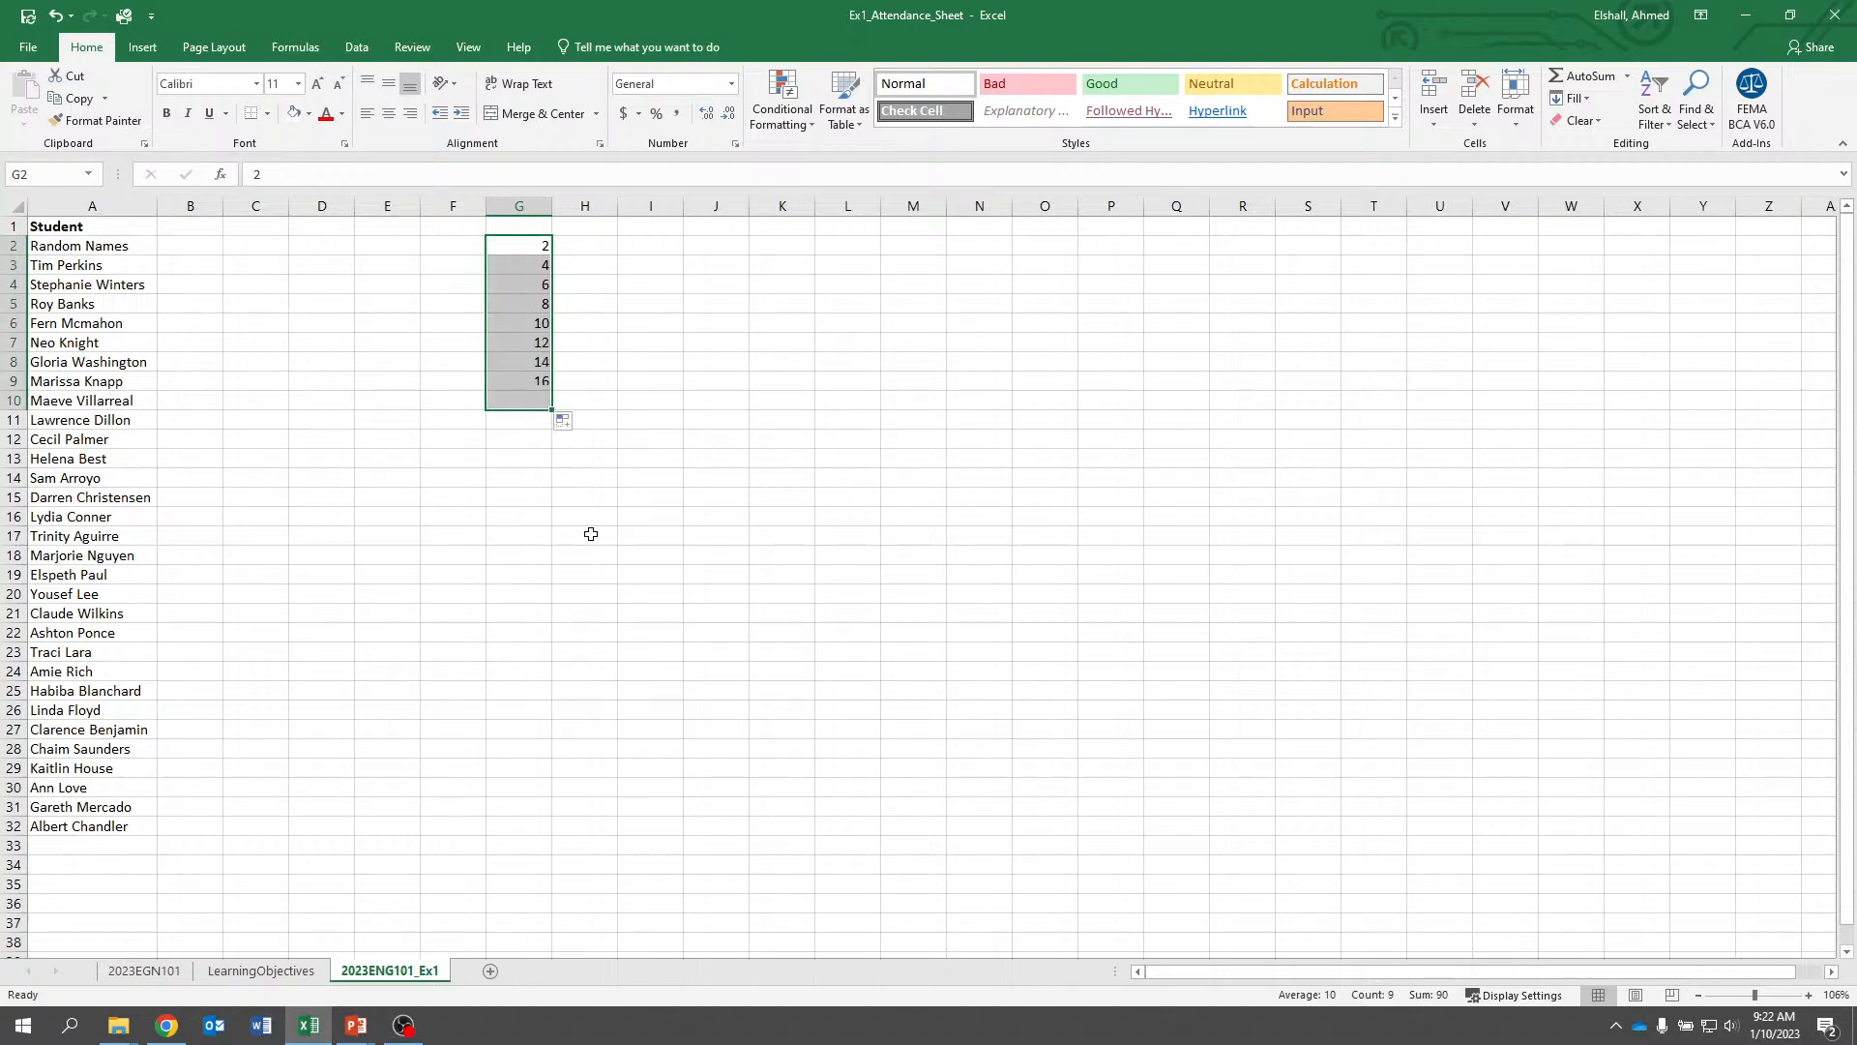
{"action": "left_click", "coordinate": [590, 534]}
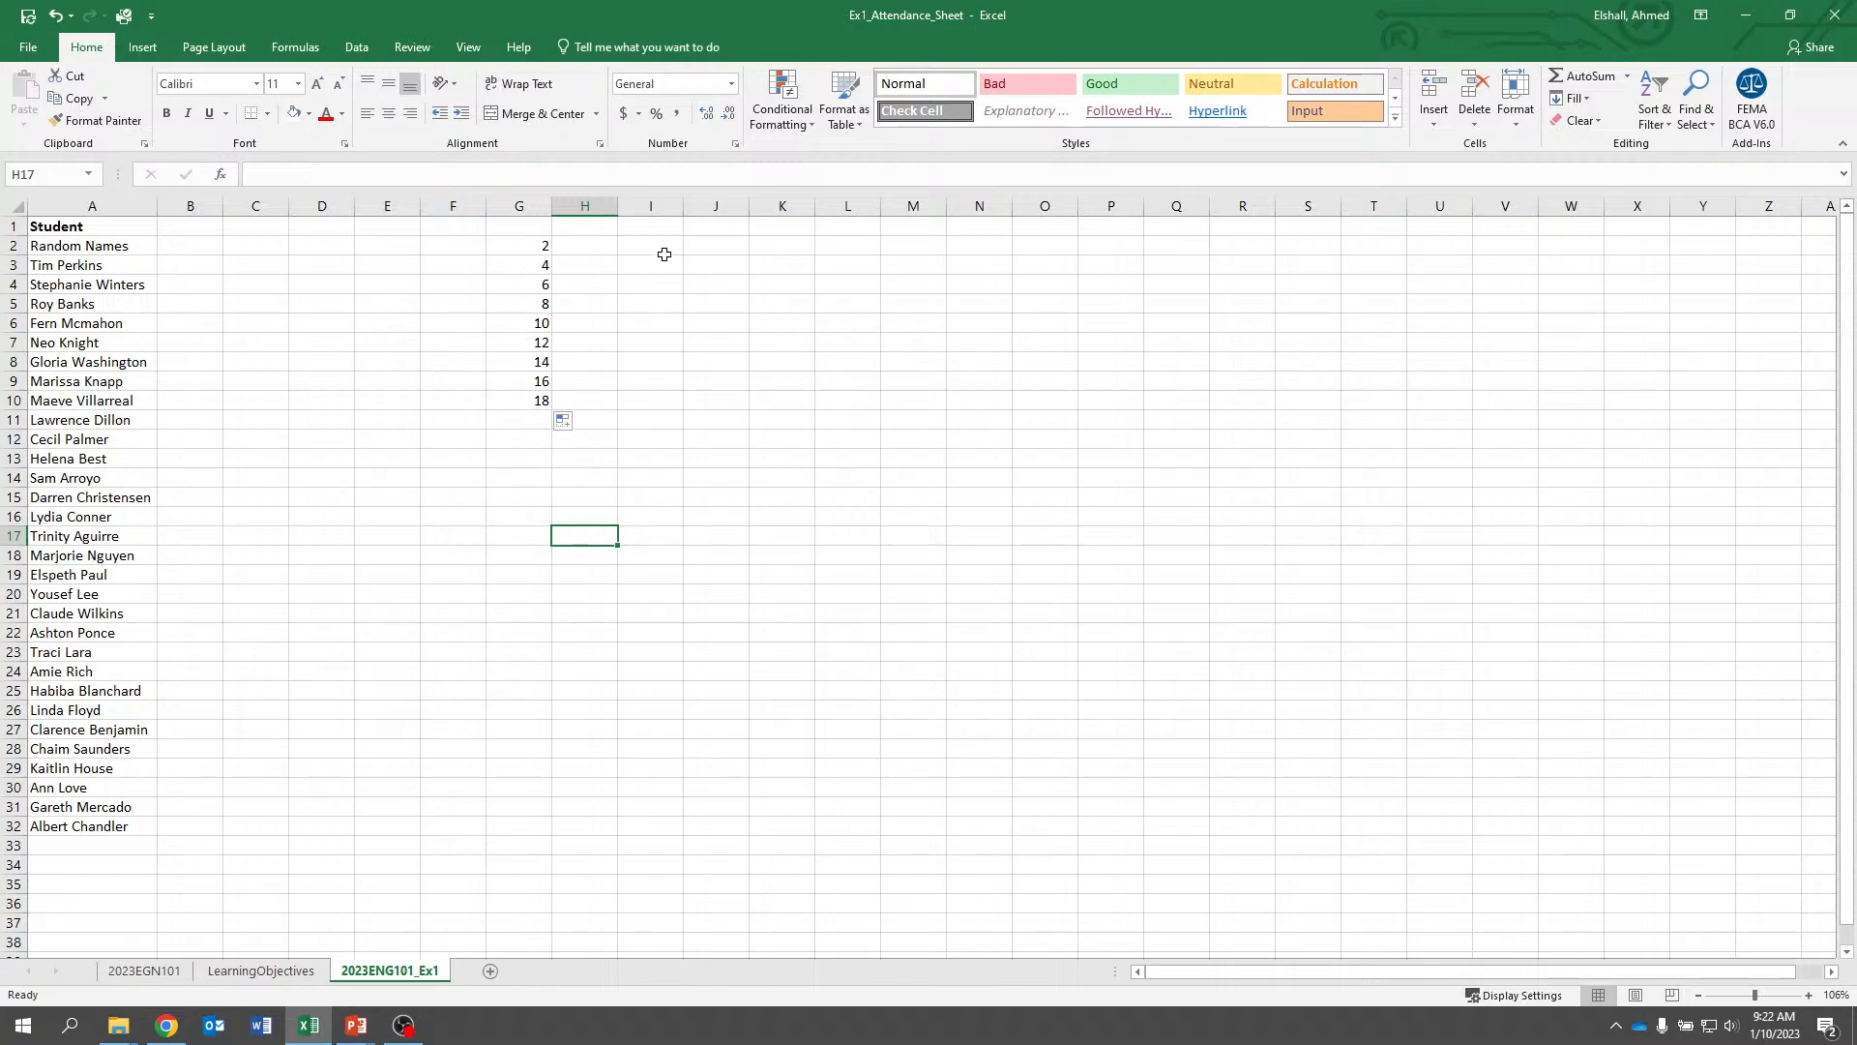
Enter Week1 and Week2 in cells J2 and J3 and fill the series down to J18
{"action": "left_click", "coordinate": [731, 261]}
{"action": "key", "text": "Up"}
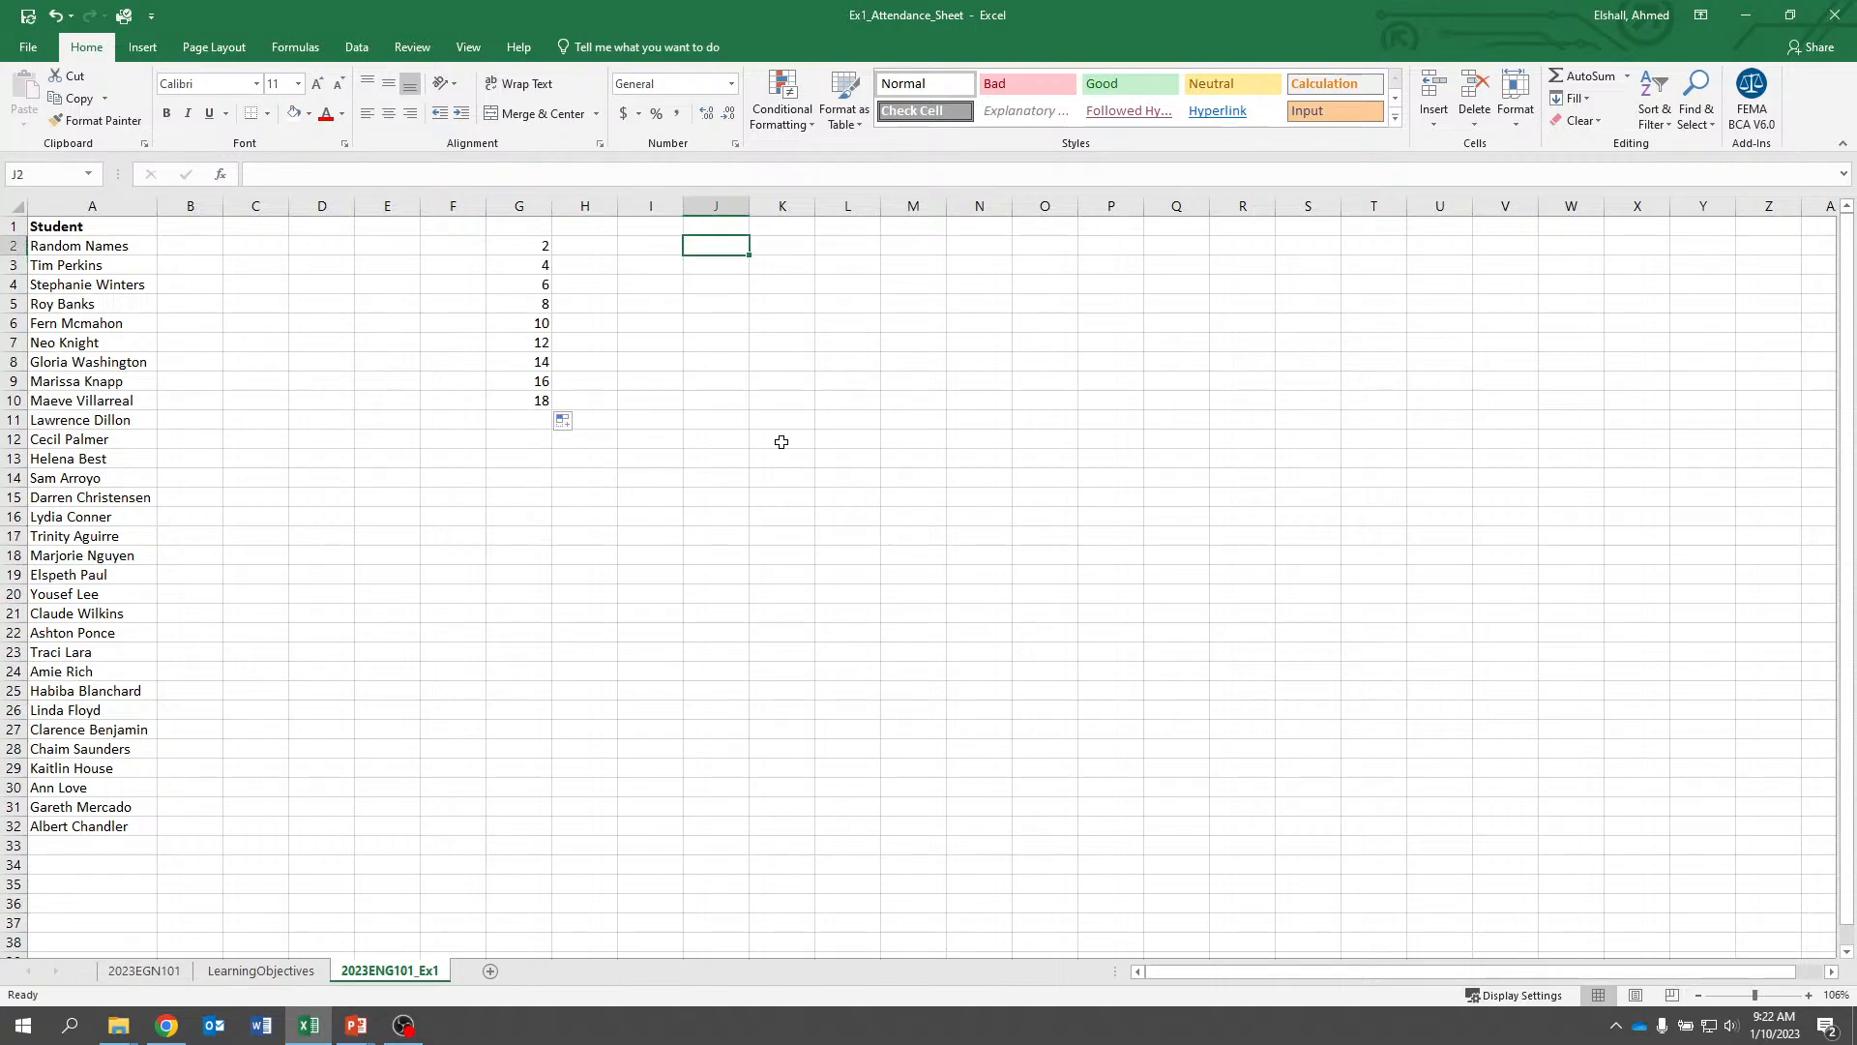
{"action": "type", "text": "Week"}
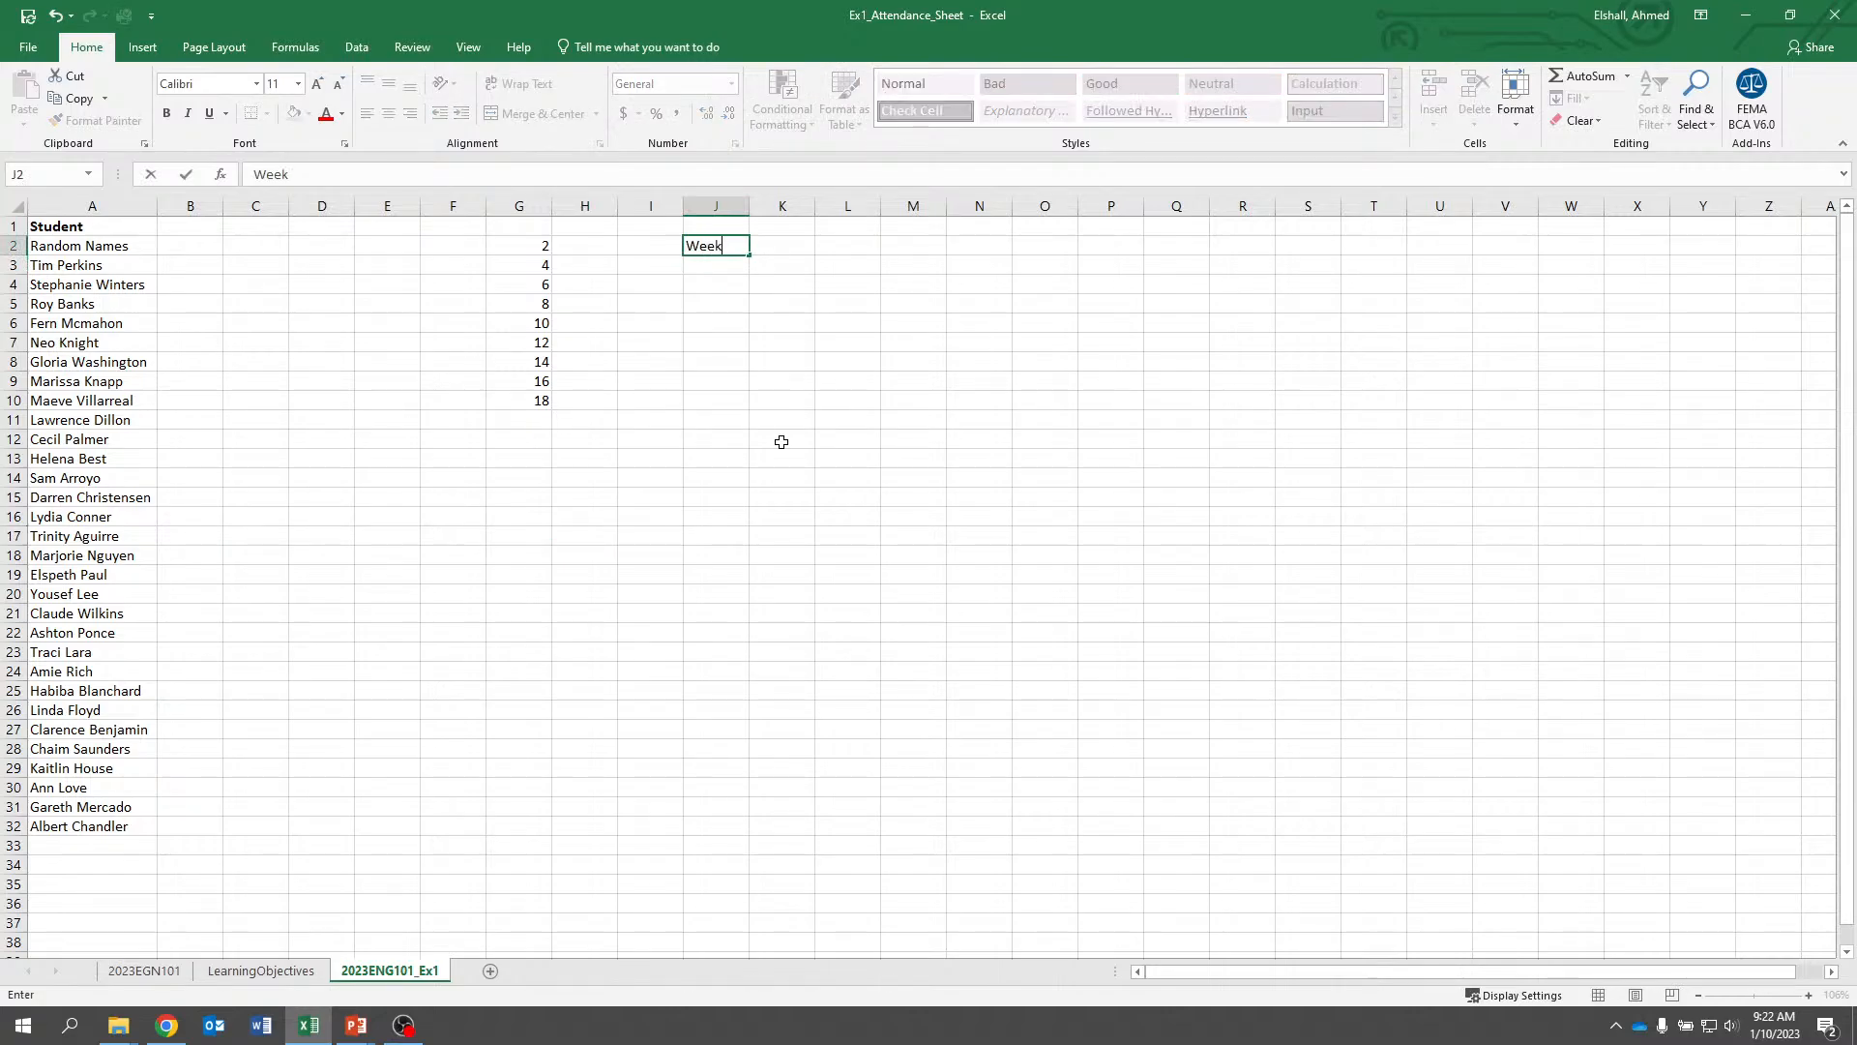
{"action": "type", "text": "1"}
{"action": "key", "text": "Return"}
{"action": "type", "text": "Week2"}
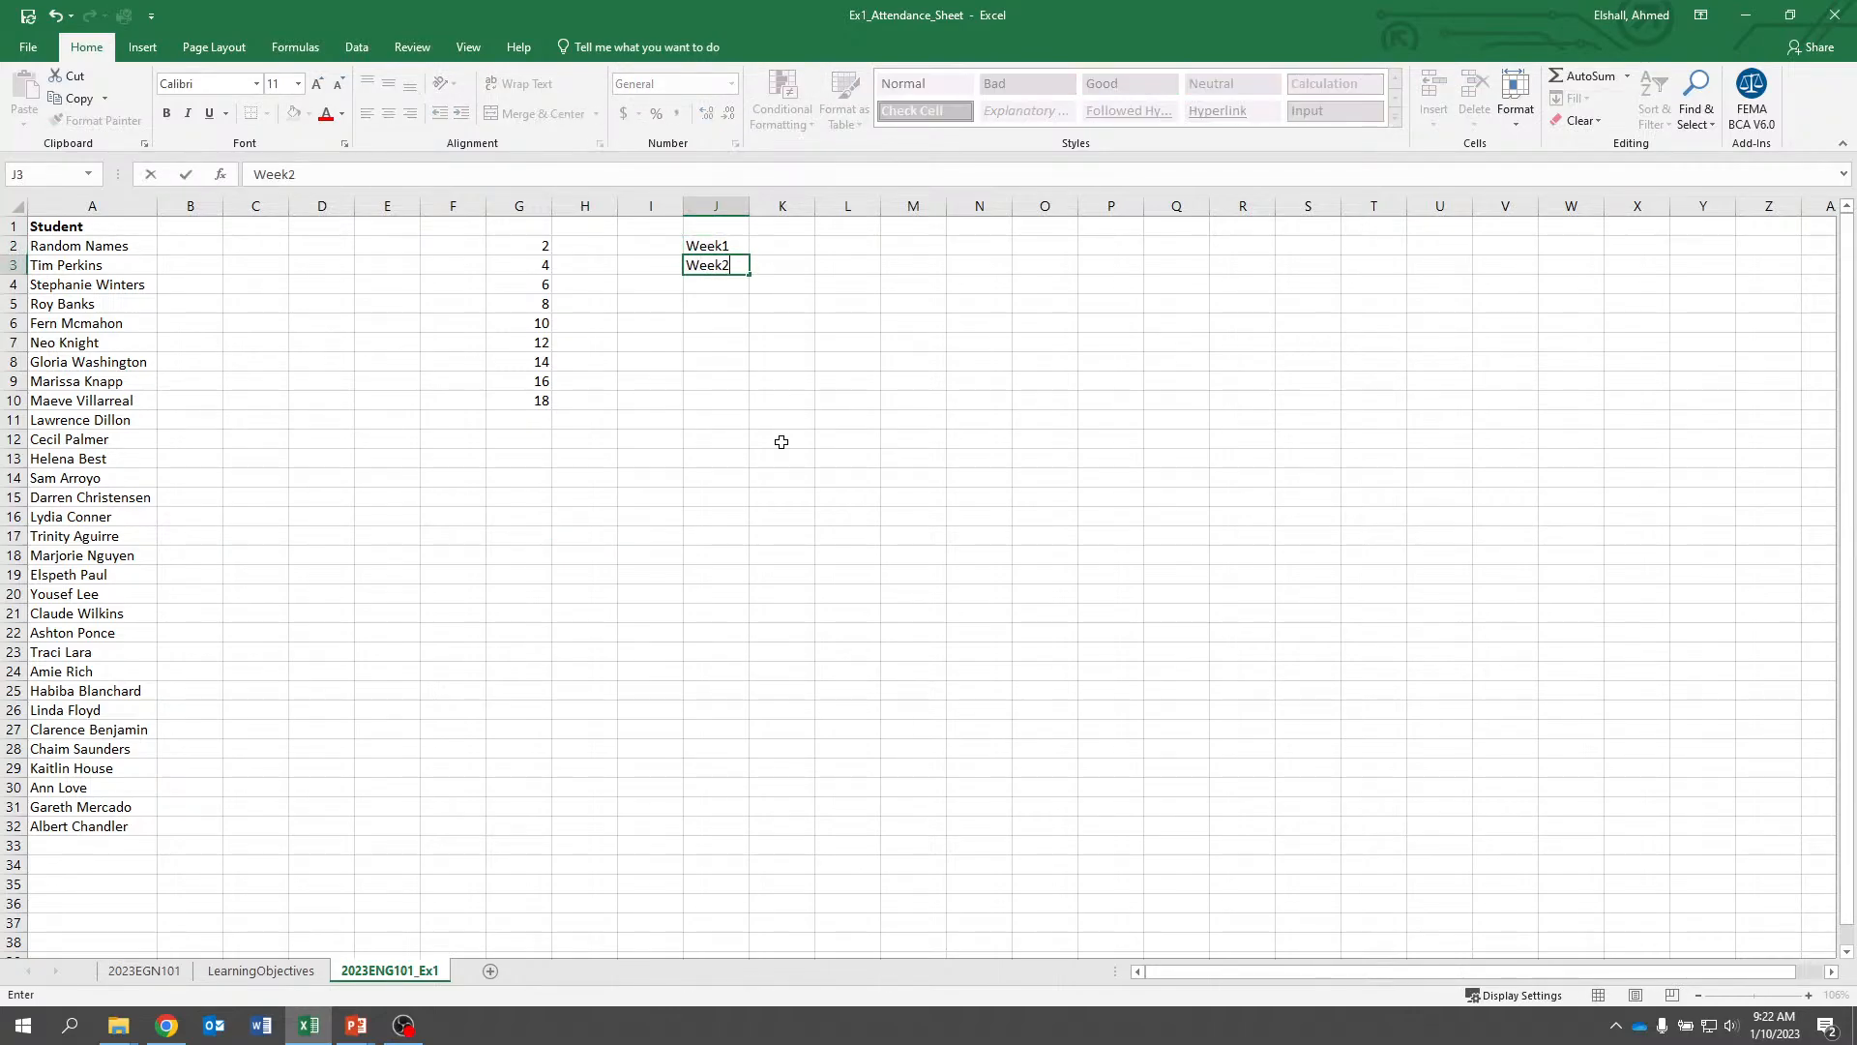
{"action": "key", "text": "Return"}
{"action": "key", "text": "Up"}
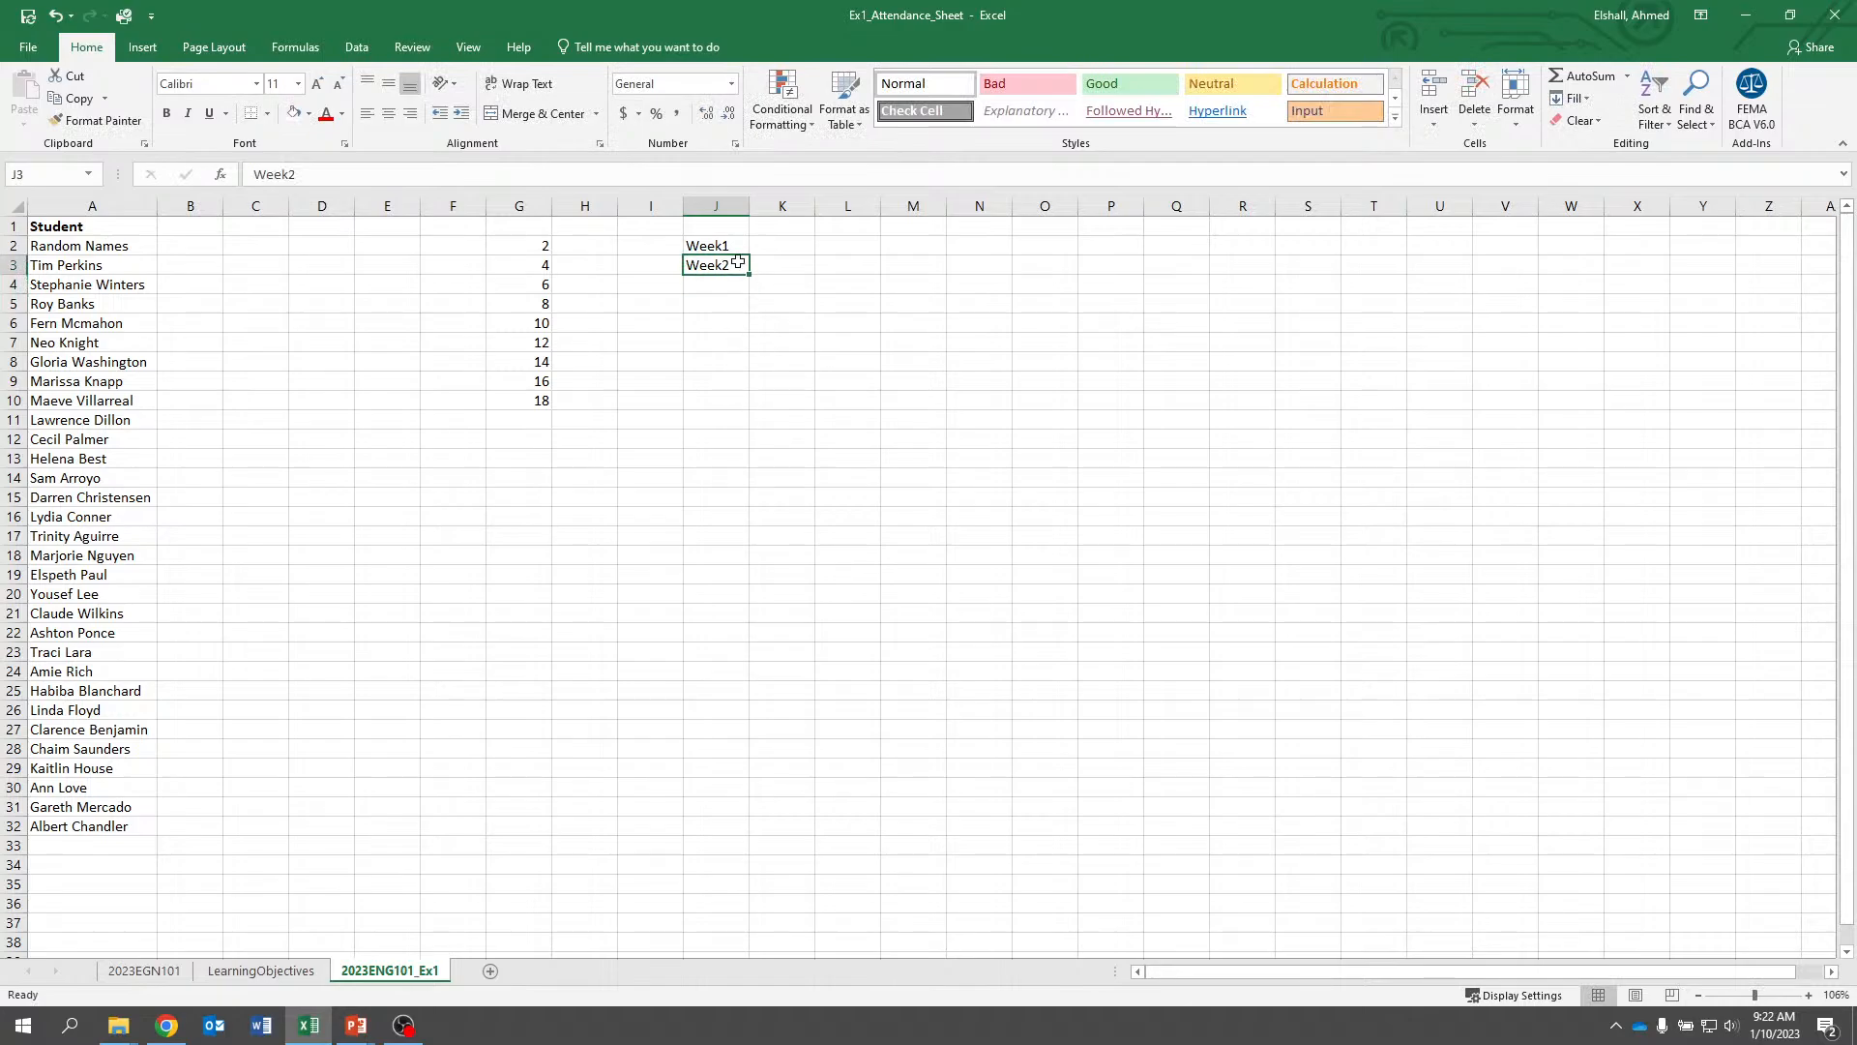
{"action": "left_click", "coordinate": [727, 246]}
{"action": "left_click_drag", "start_coordinate": [727, 246], "coordinate": [745, 565]}
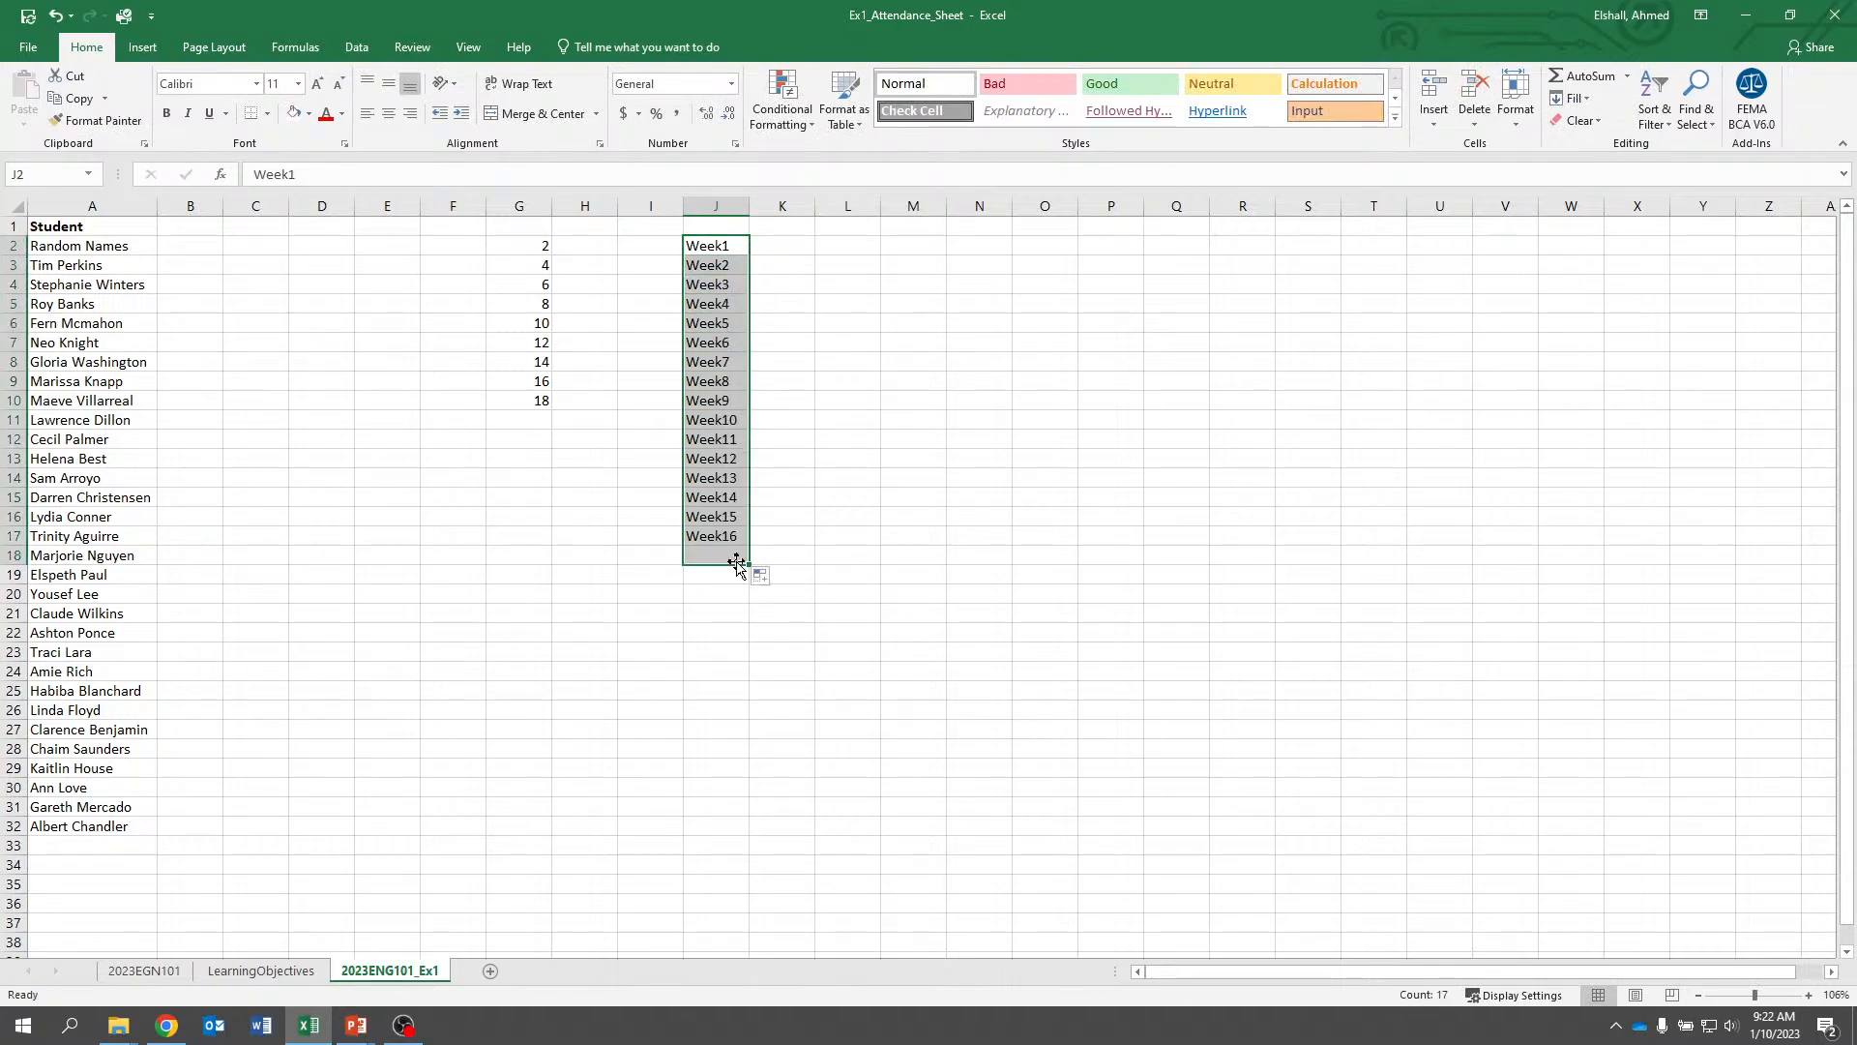
{"action": "left_click", "coordinate": [724, 658]}
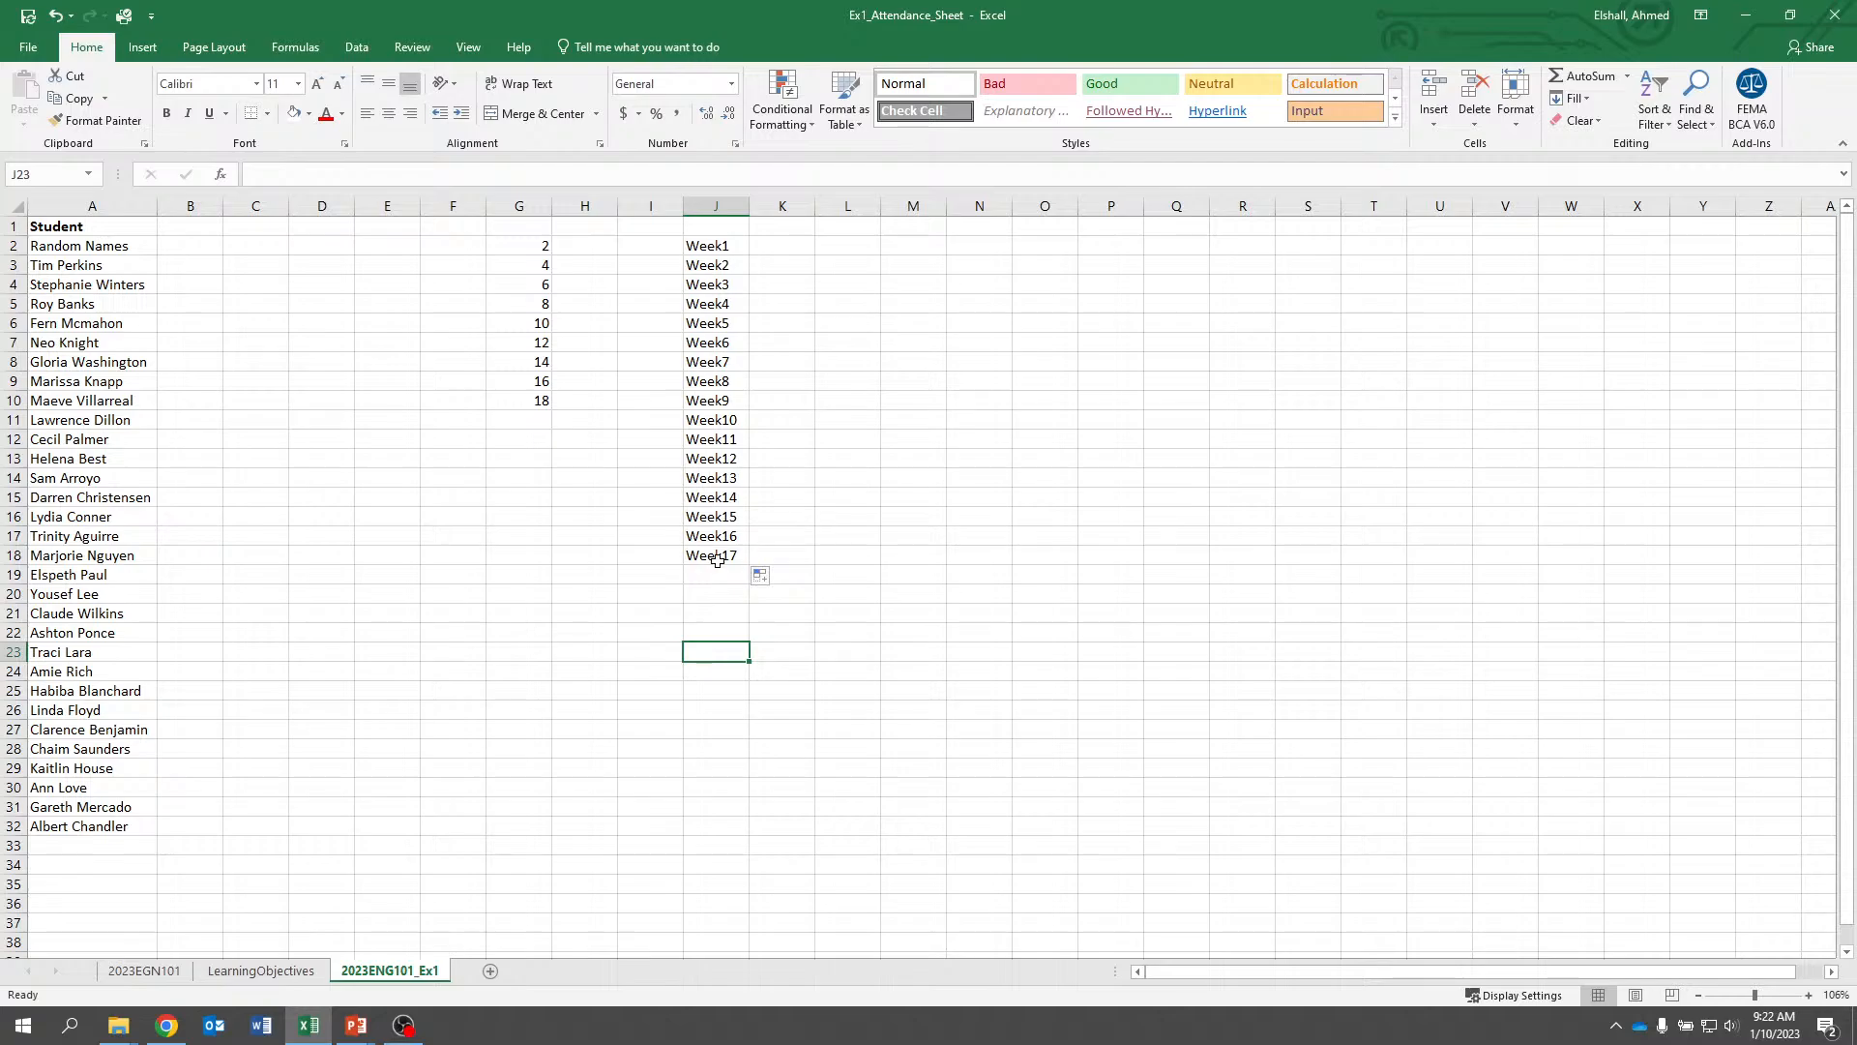
Clear the sample number and week series from the range G2:J18
{"action": "left_click_drag", "start_coordinate": [716, 559], "coordinate": [523, 241]}
{"action": "key", "text": "Delete"}
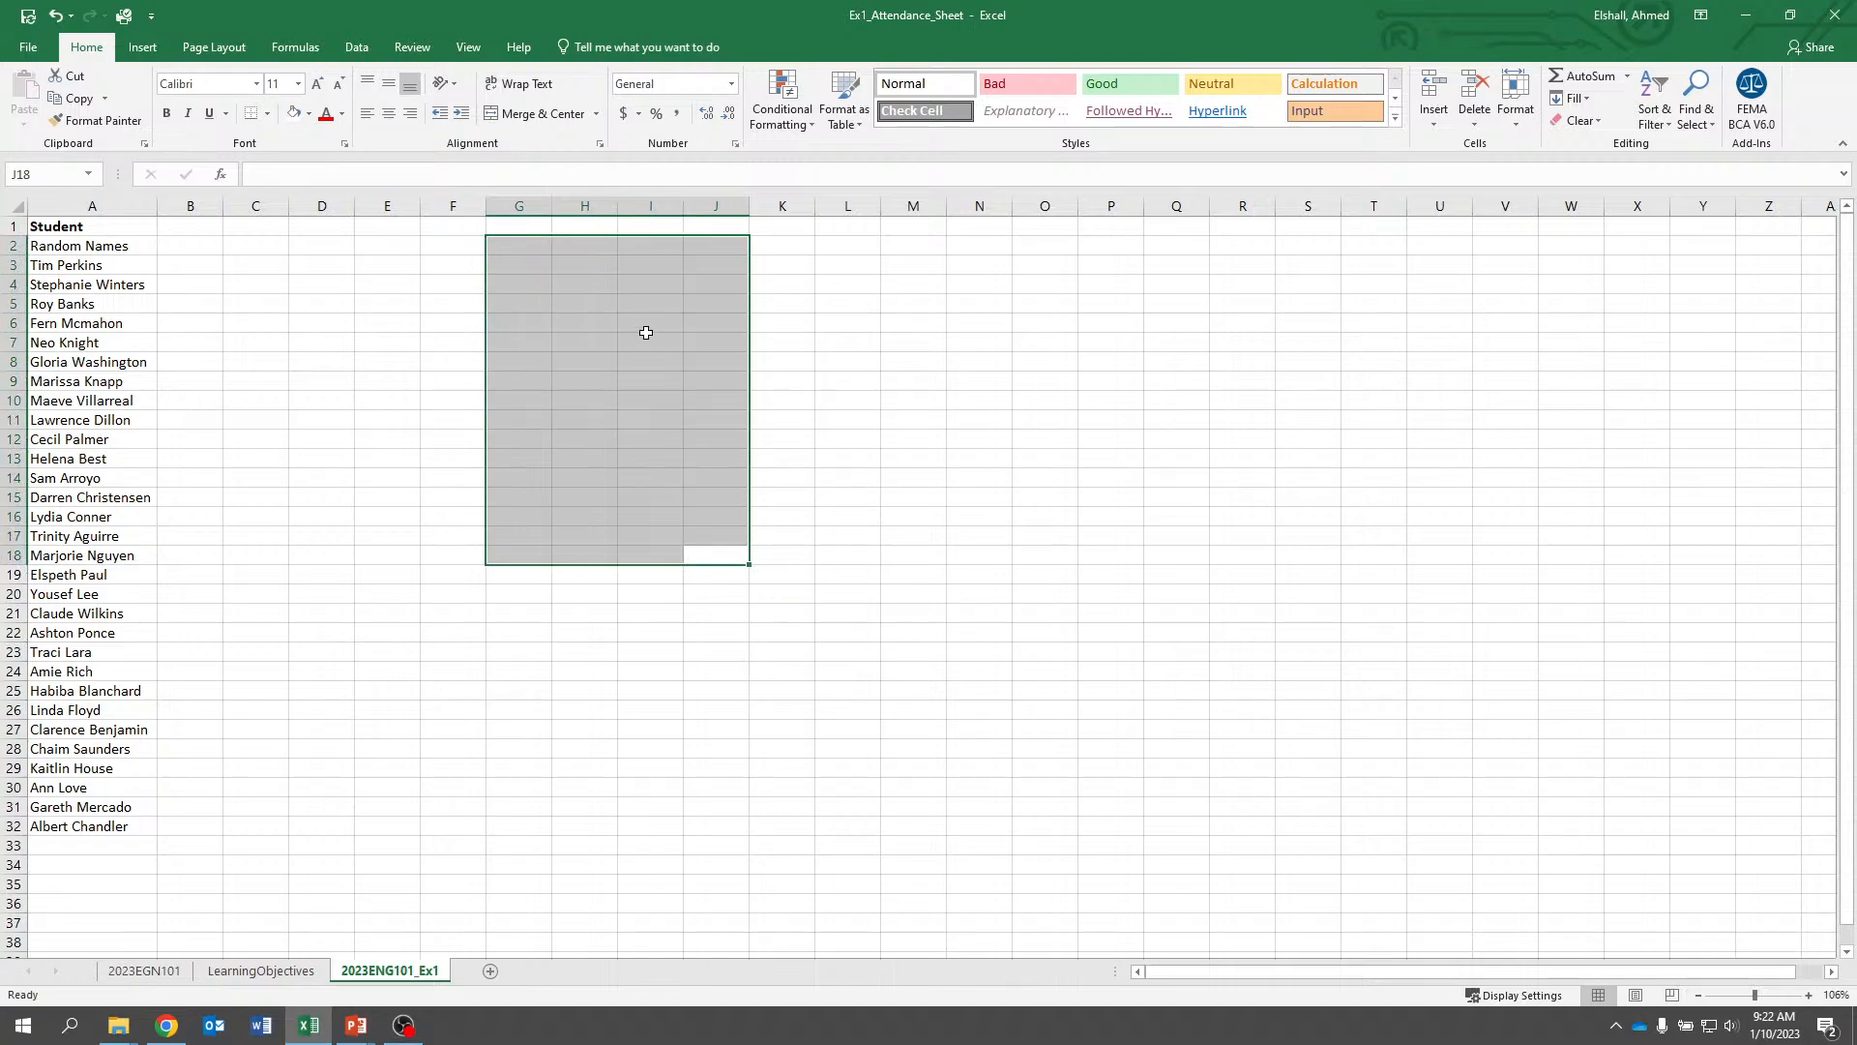
Enter the number 1 in cell G2 and the text Week1 in cell I2
{"action": "left_click", "coordinate": [625, 247]}
{"action": "key", "text": "Left"}
{"action": "key", "text": "Left"}
{"action": "key", "text": "Left"}
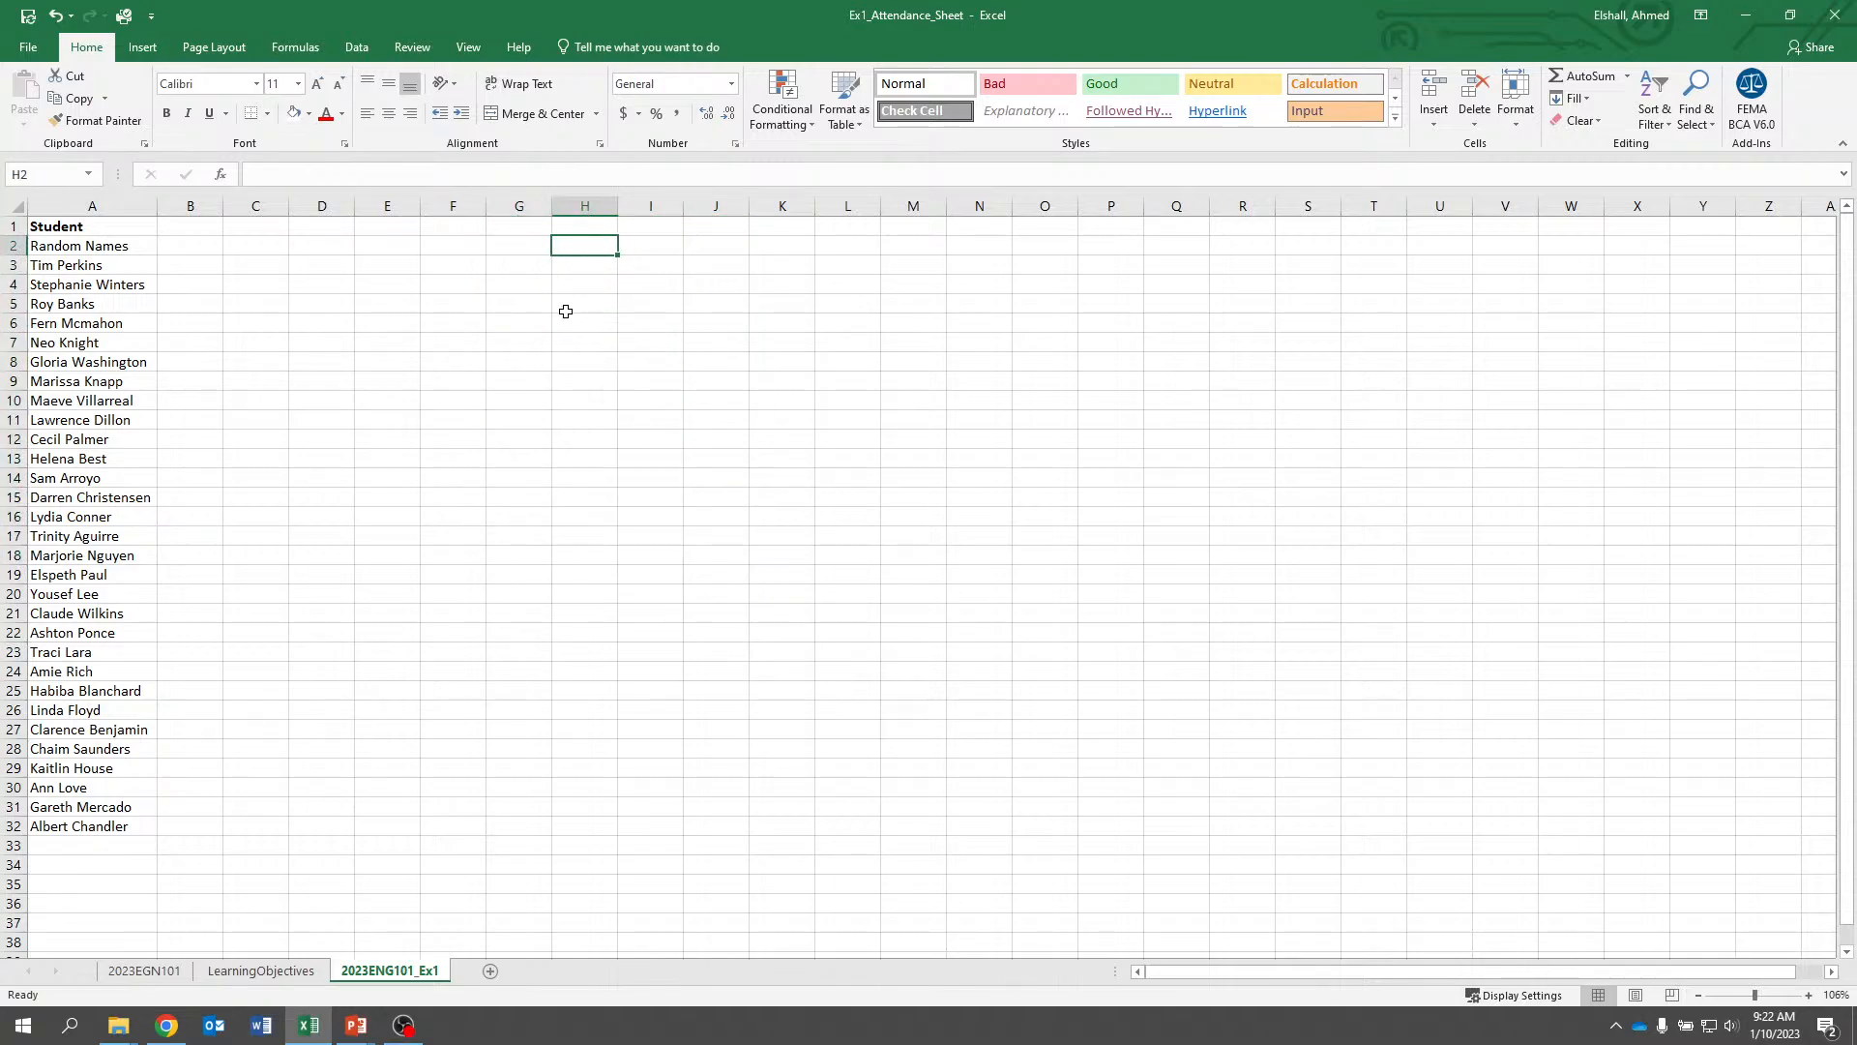
{"action": "key", "text": "Right"}
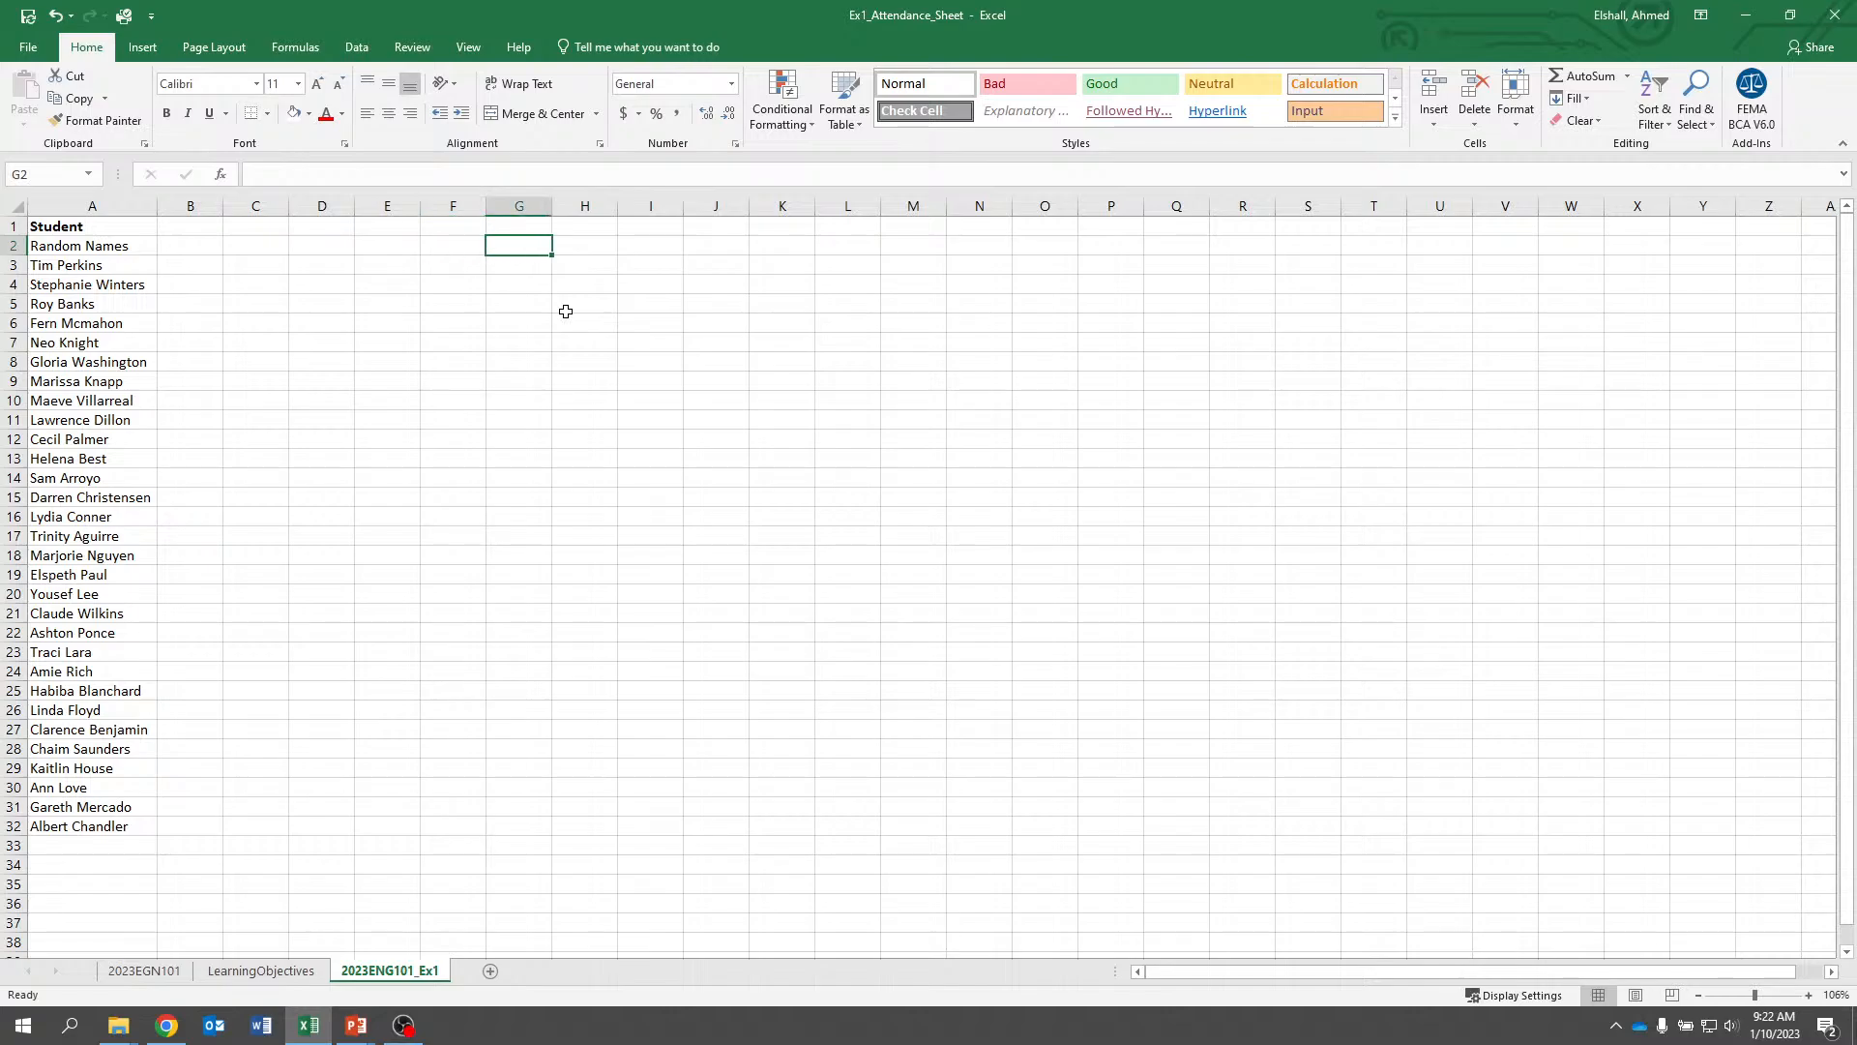
{"action": "type", "text": "1"}
{"action": "key", "text": "Right"}
{"action": "key", "text": "Right"}
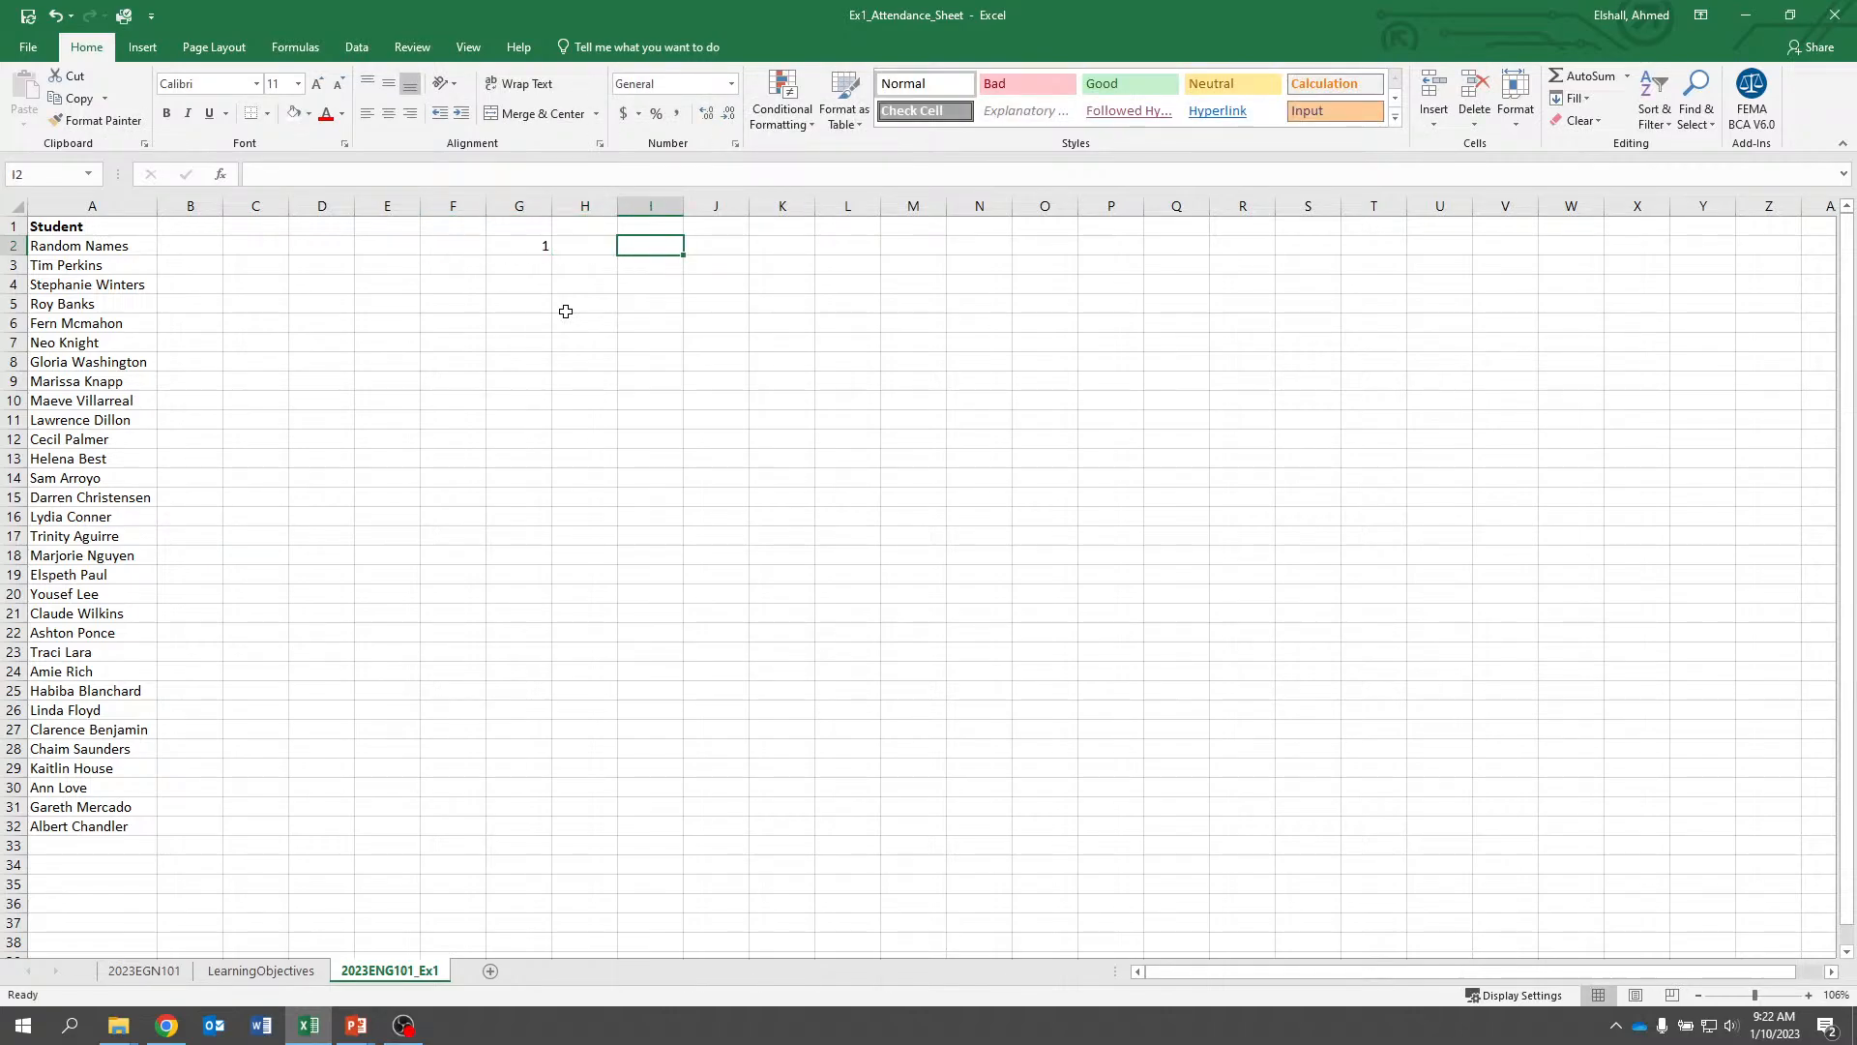
{"action": "type", "text": "Week1"}
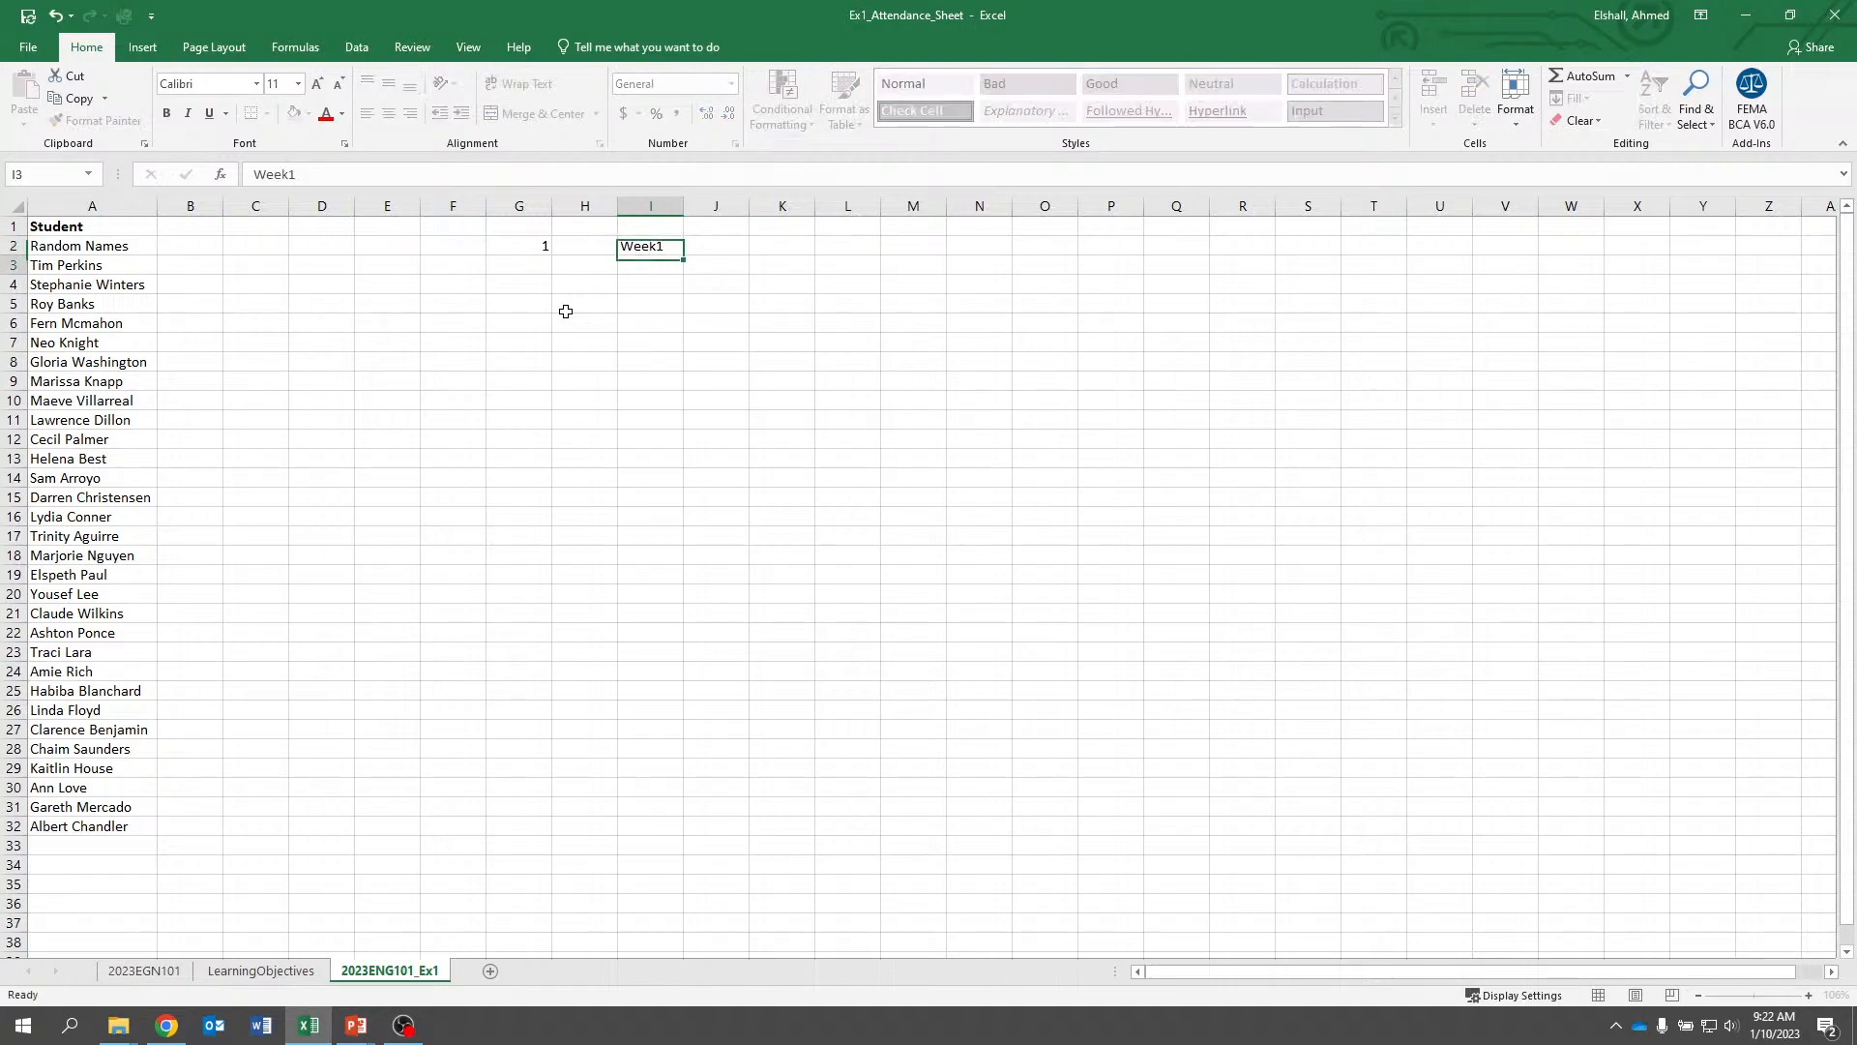
{"action": "key", "text": "Return"}
{"action": "key", "text": "Up"}
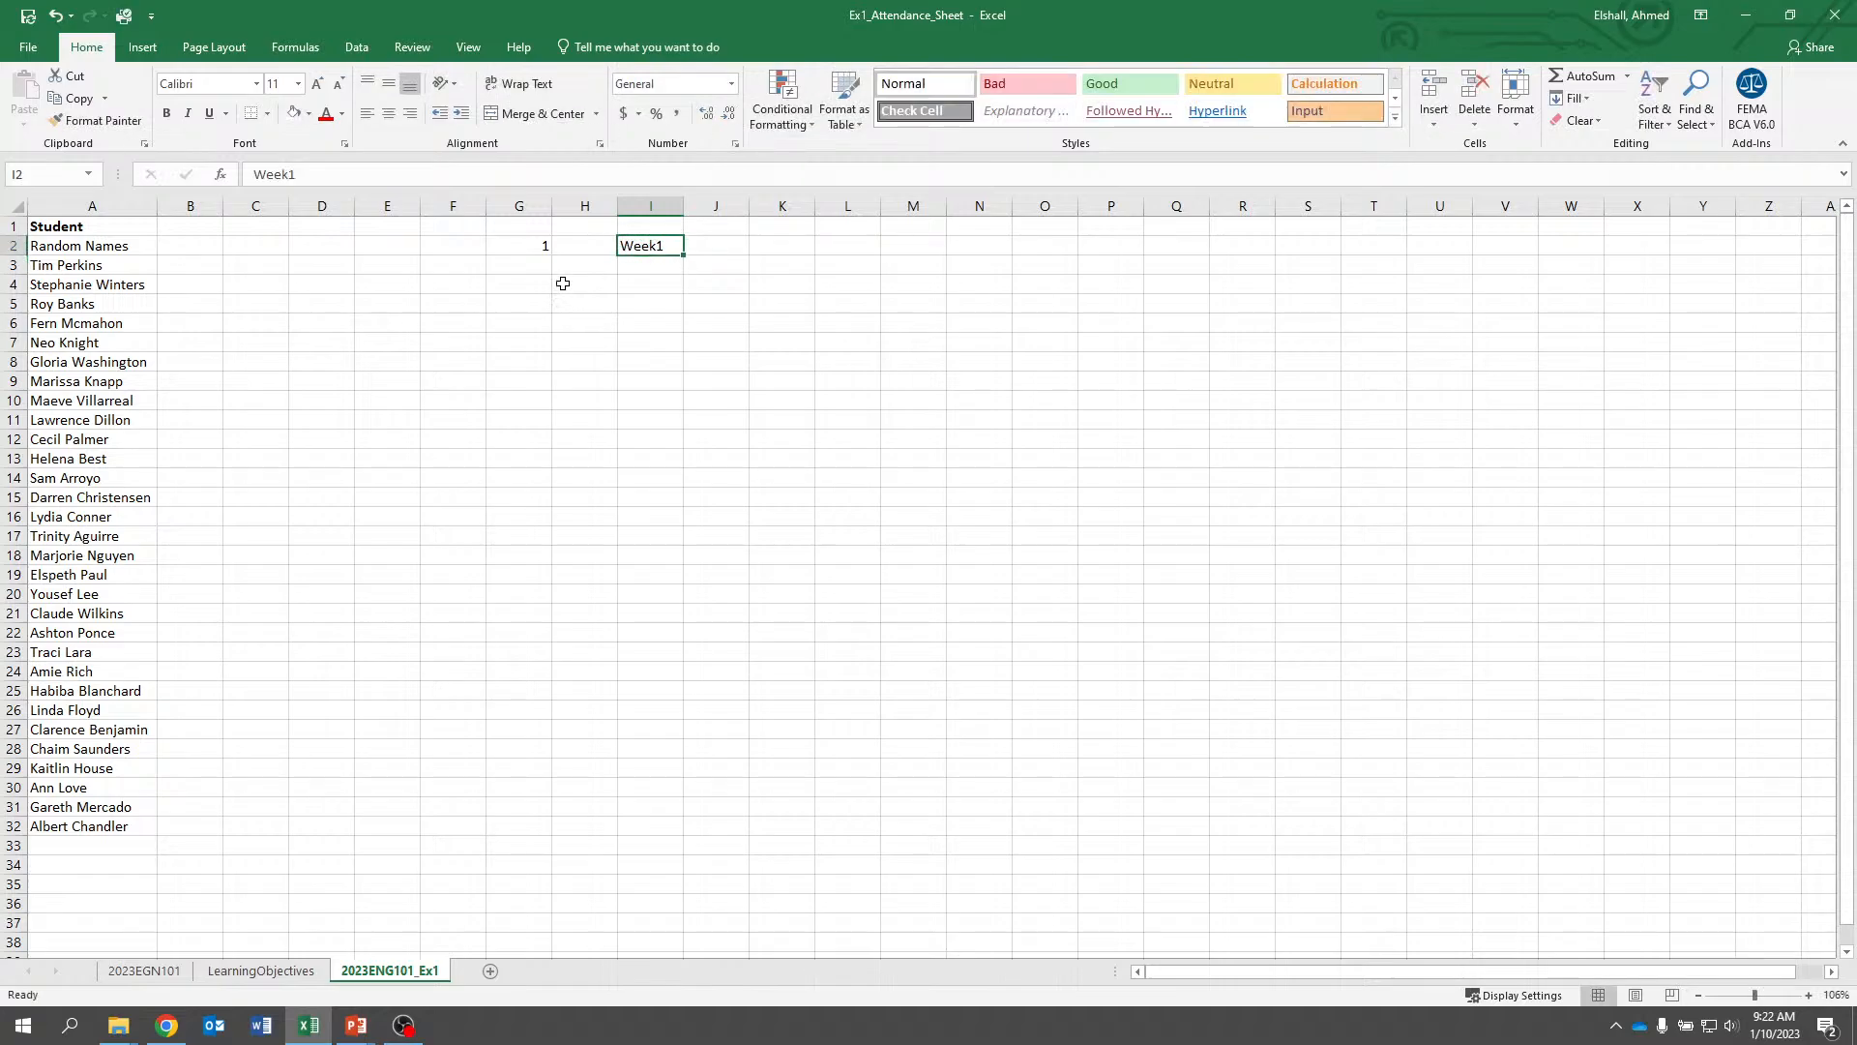
View the number format categories available for cell I2, leaving its format as it is
{"action": "right_click", "coordinate": [661, 252]}
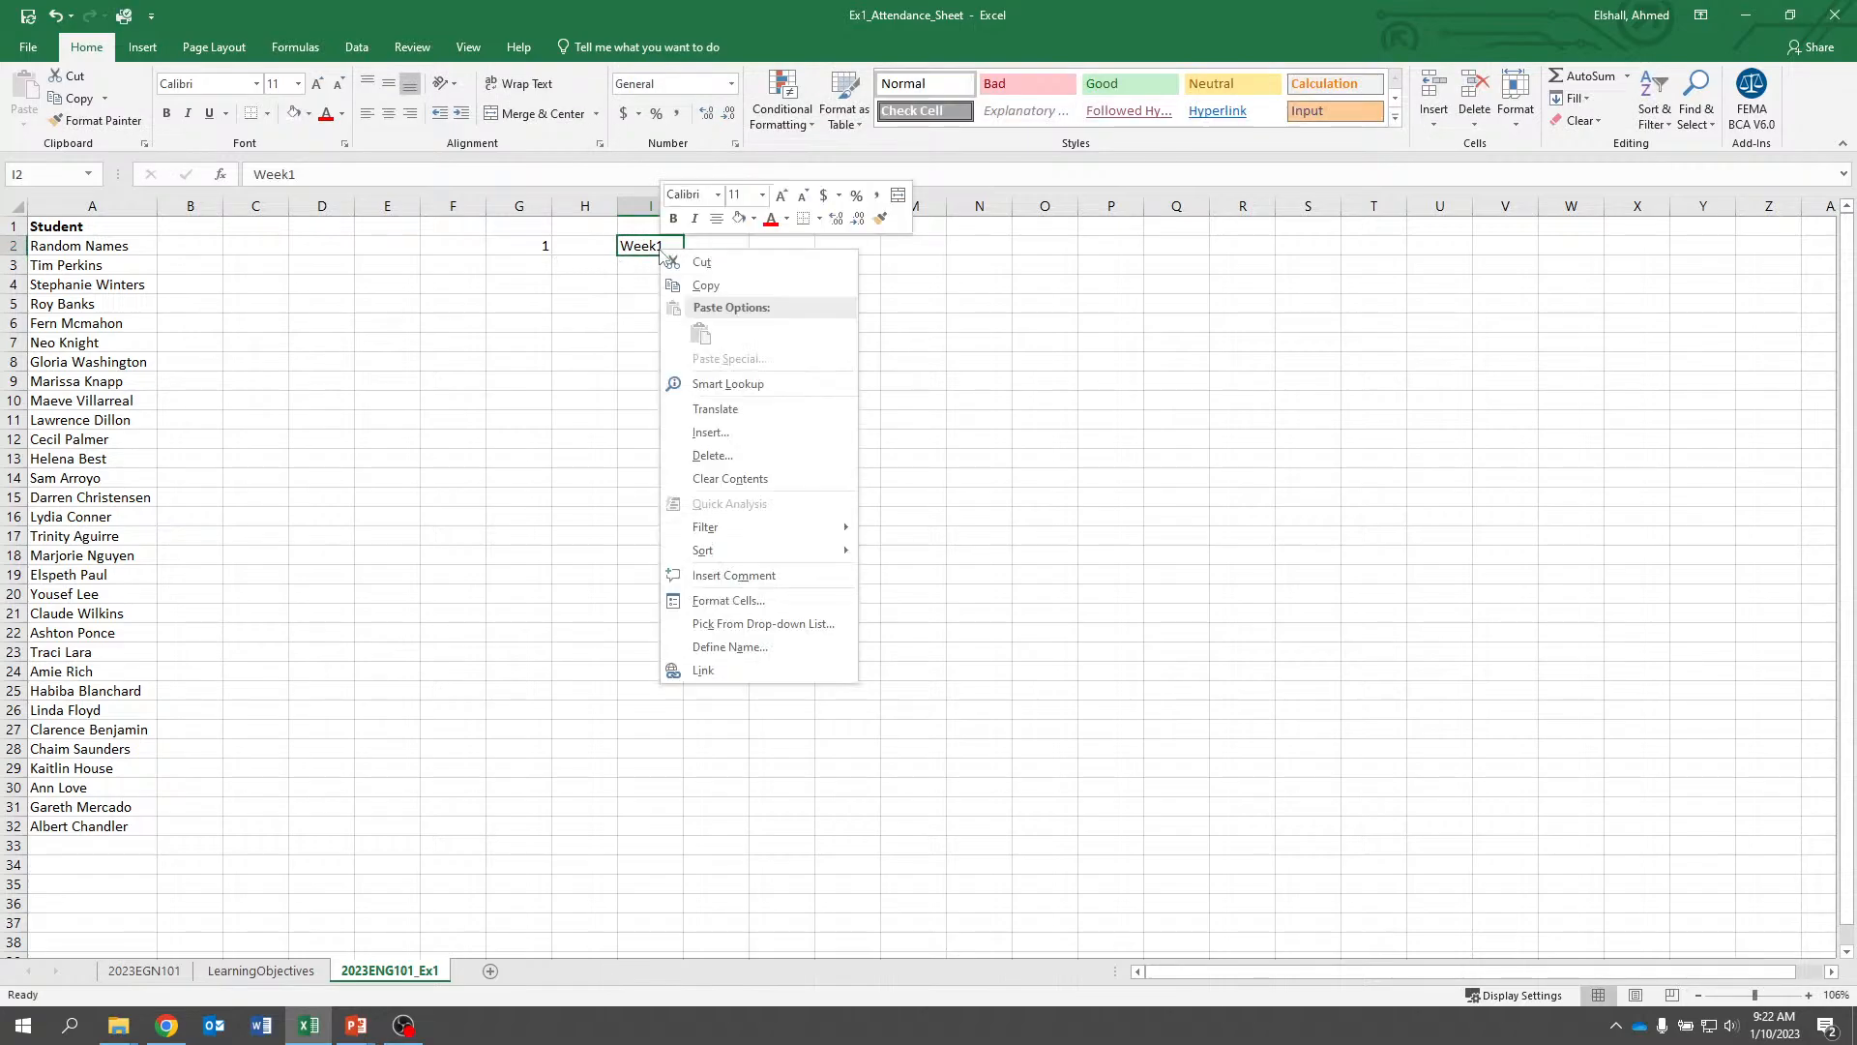
{"action": "left_click", "coordinate": [733, 600]}
{"action": "left_click_drag", "start_coordinate": [371, 164], "coordinate": [1118, 258]}
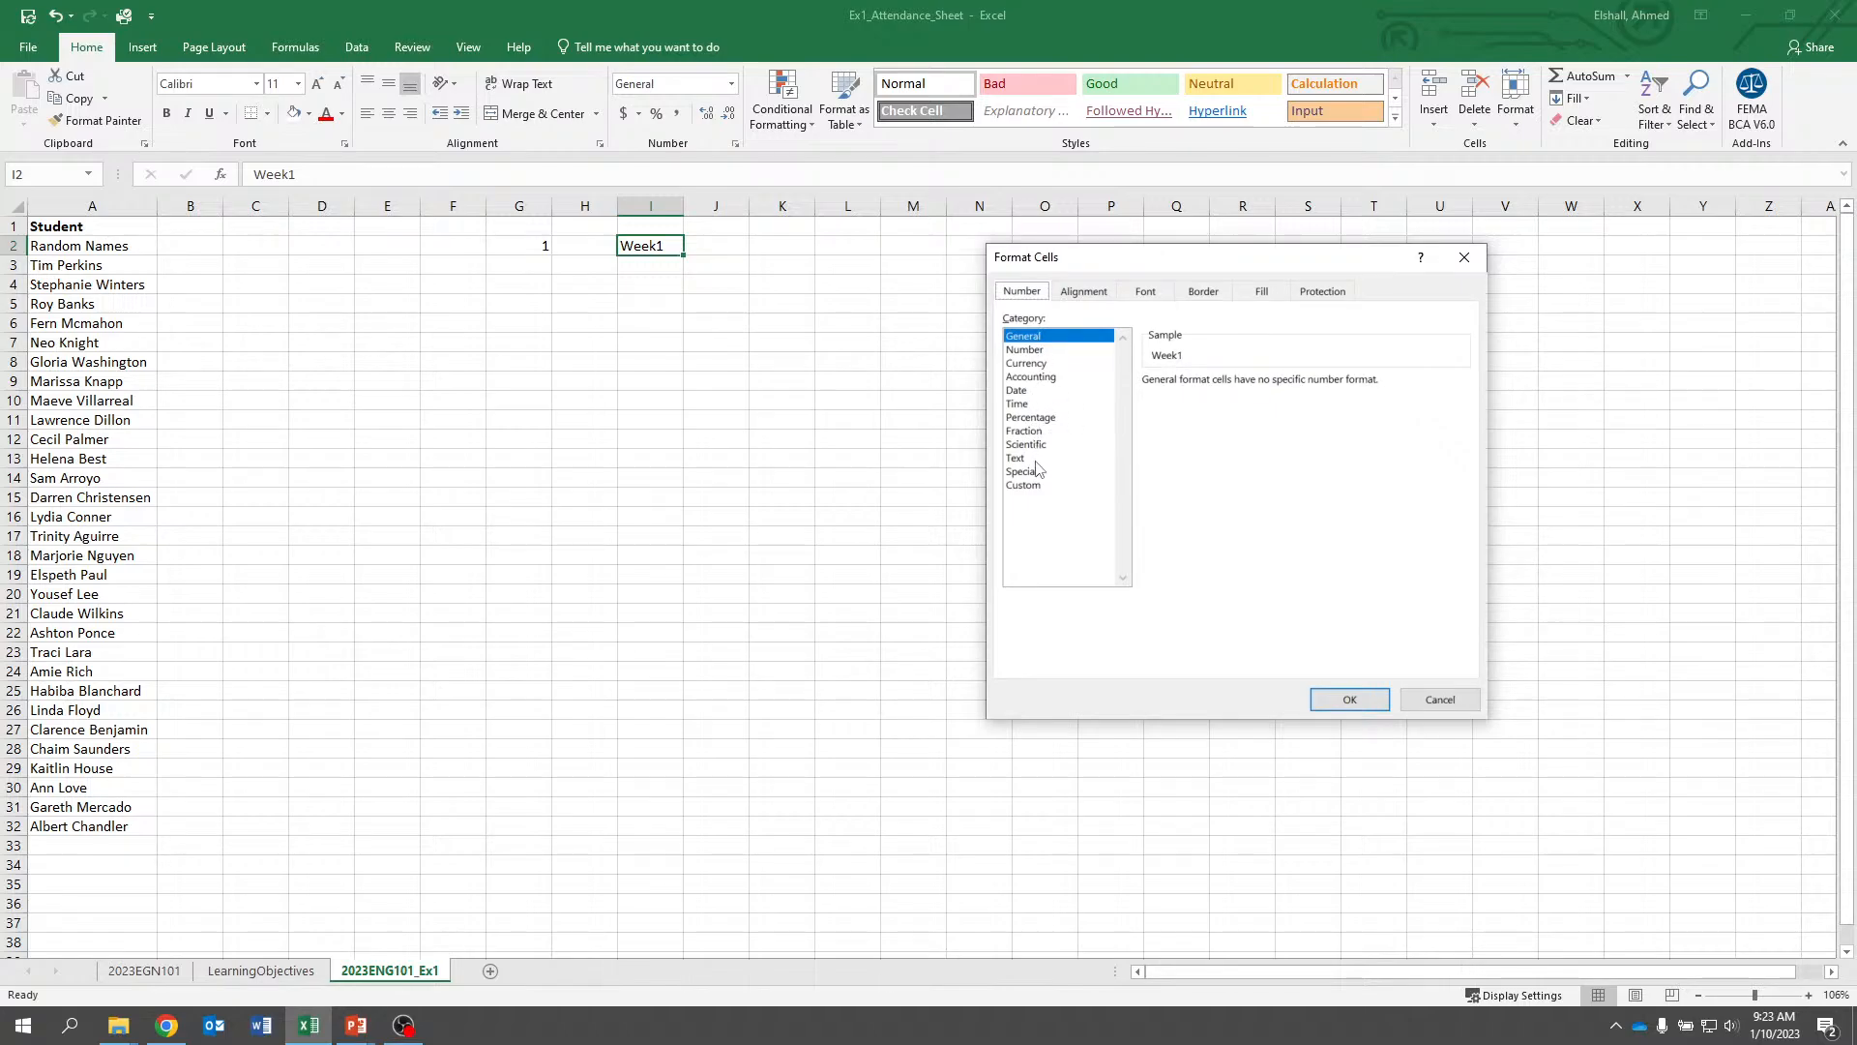
{"action": "left_click", "coordinate": [1436, 705]}
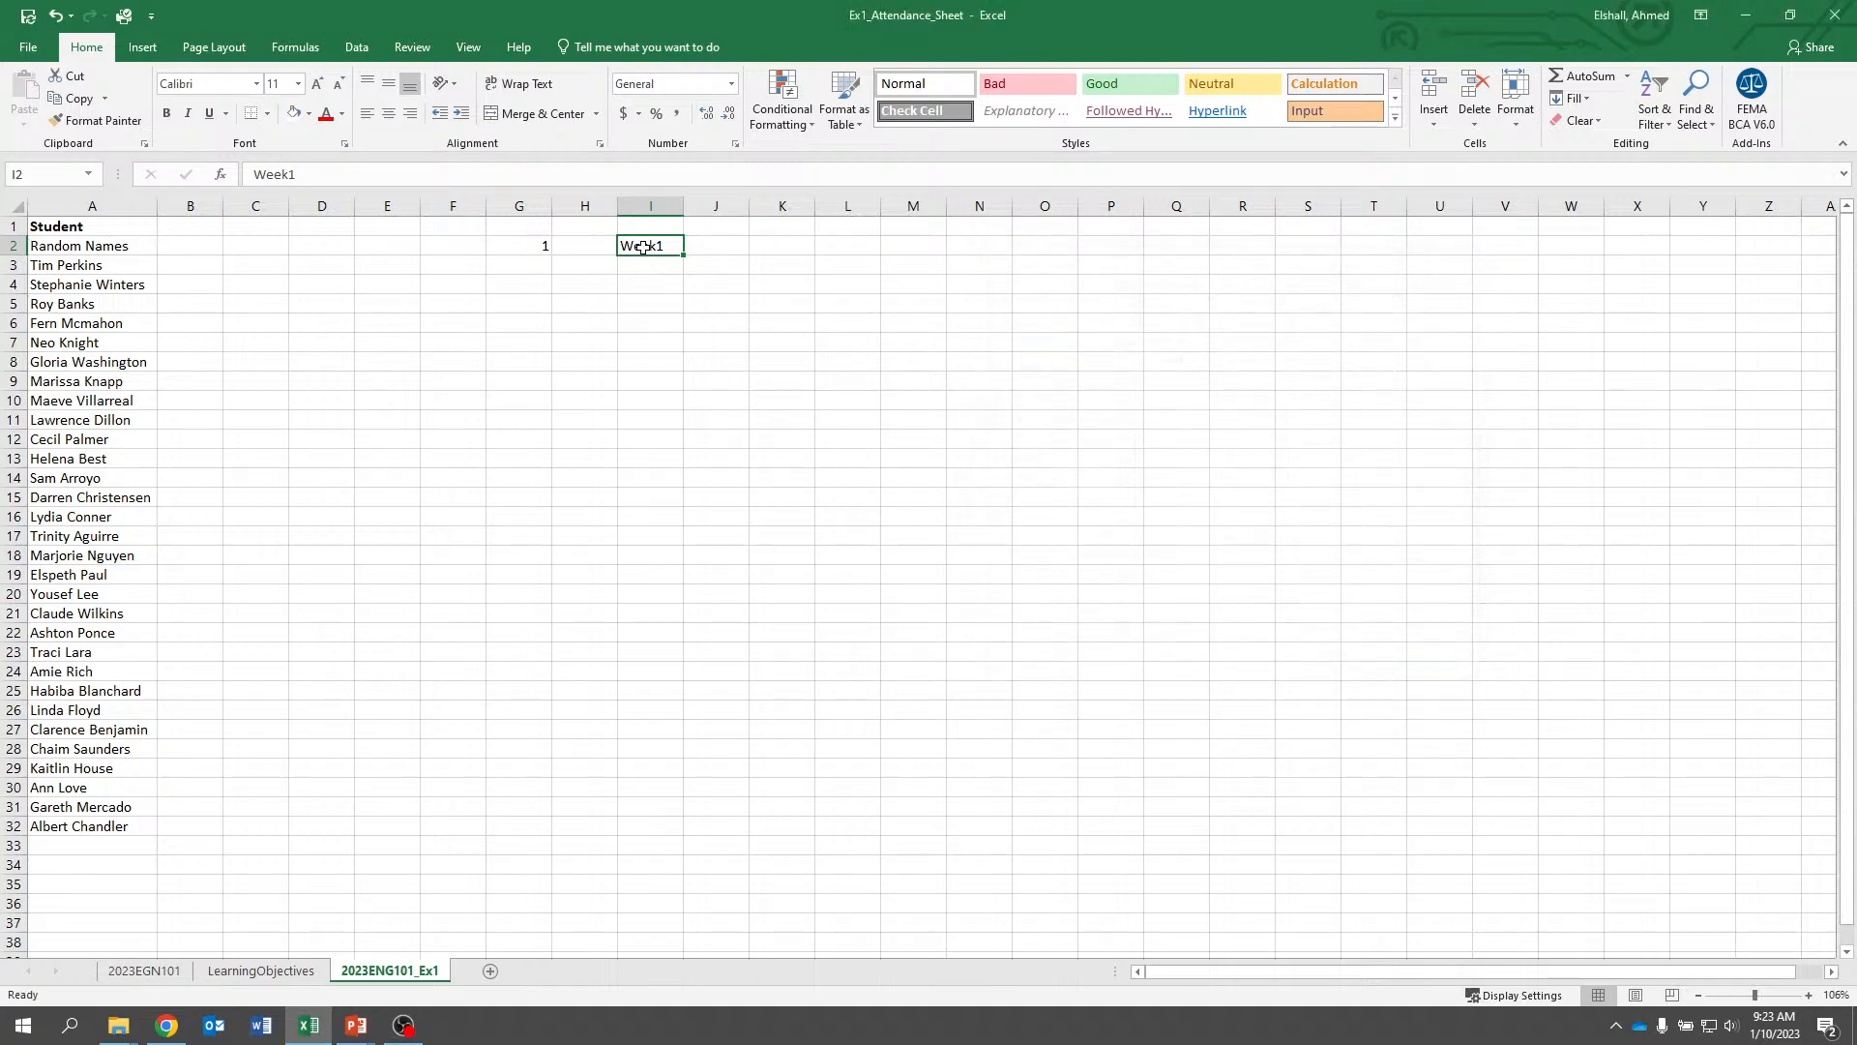
Clear the sample entries from cells G2 to I2
{"action": "left_click_drag", "start_coordinate": [643, 246], "coordinate": [535, 249]}
{"action": "key", "text": "Delete"}
{"action": "key", "text": "Right"}
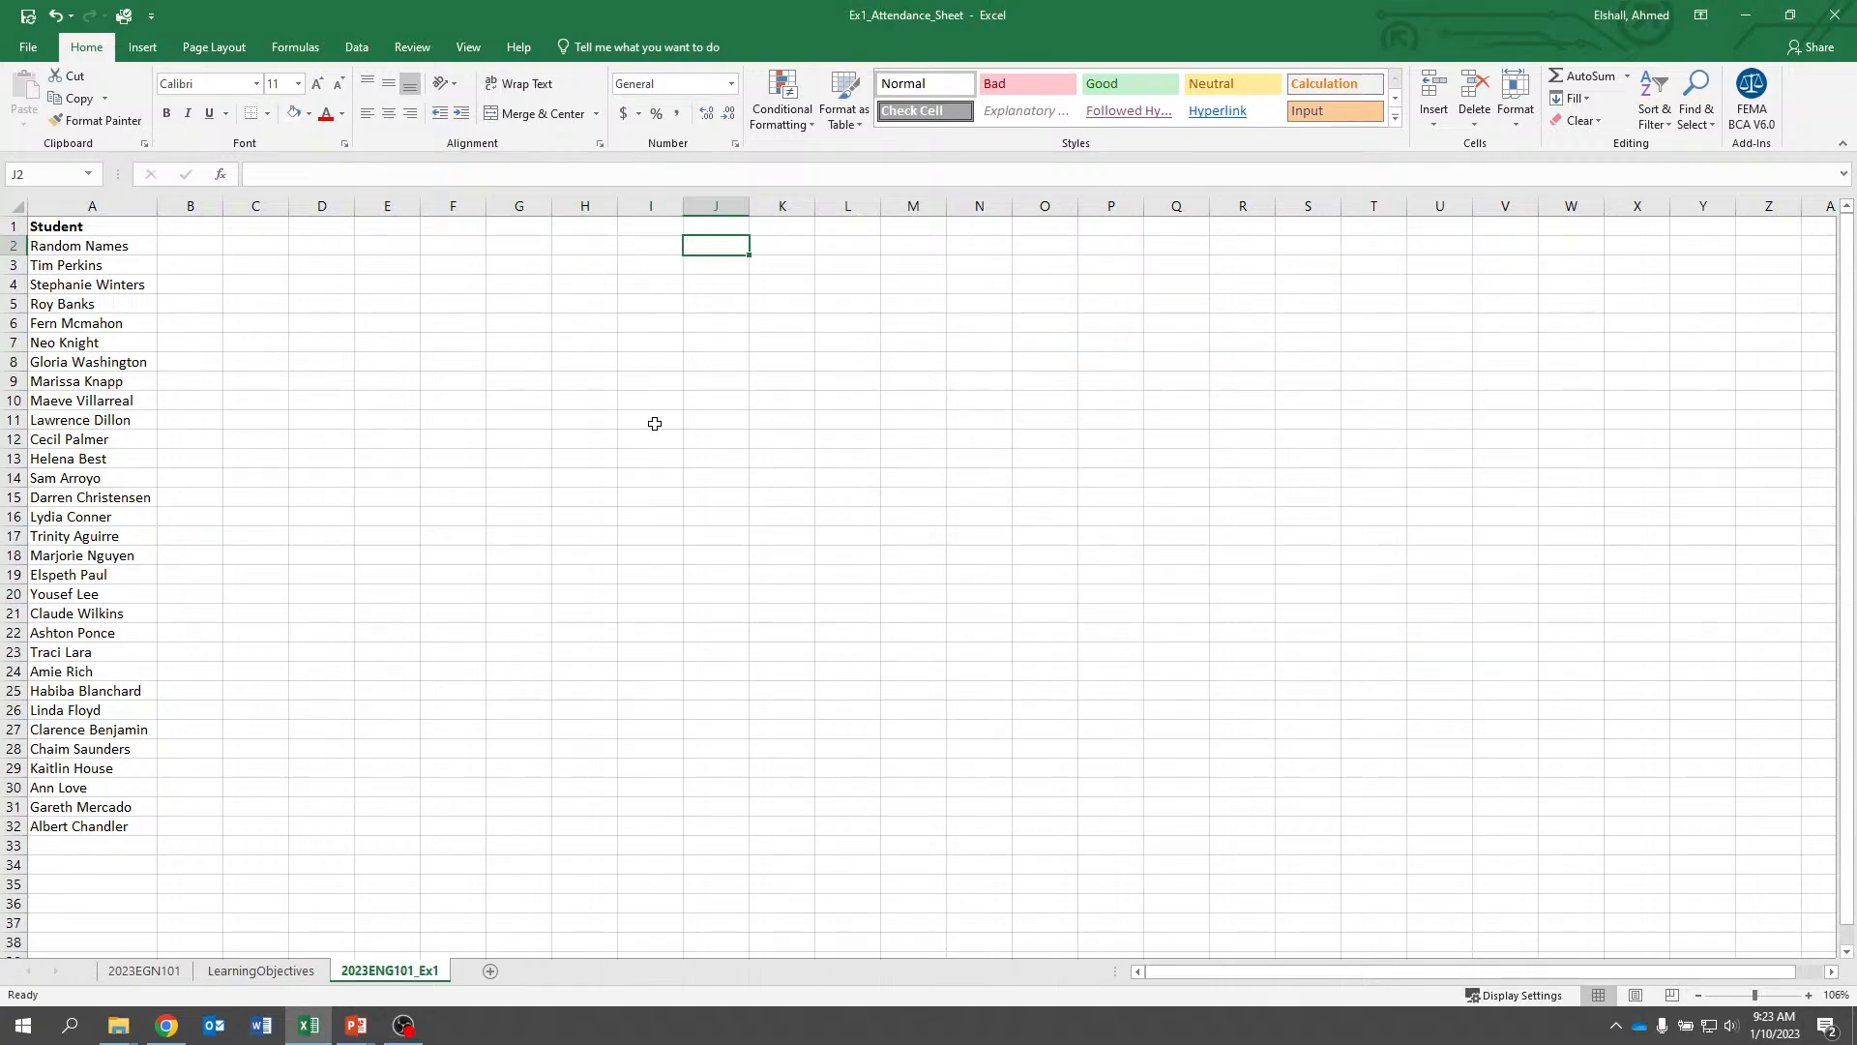
{"action": "key", "text": "Left"}
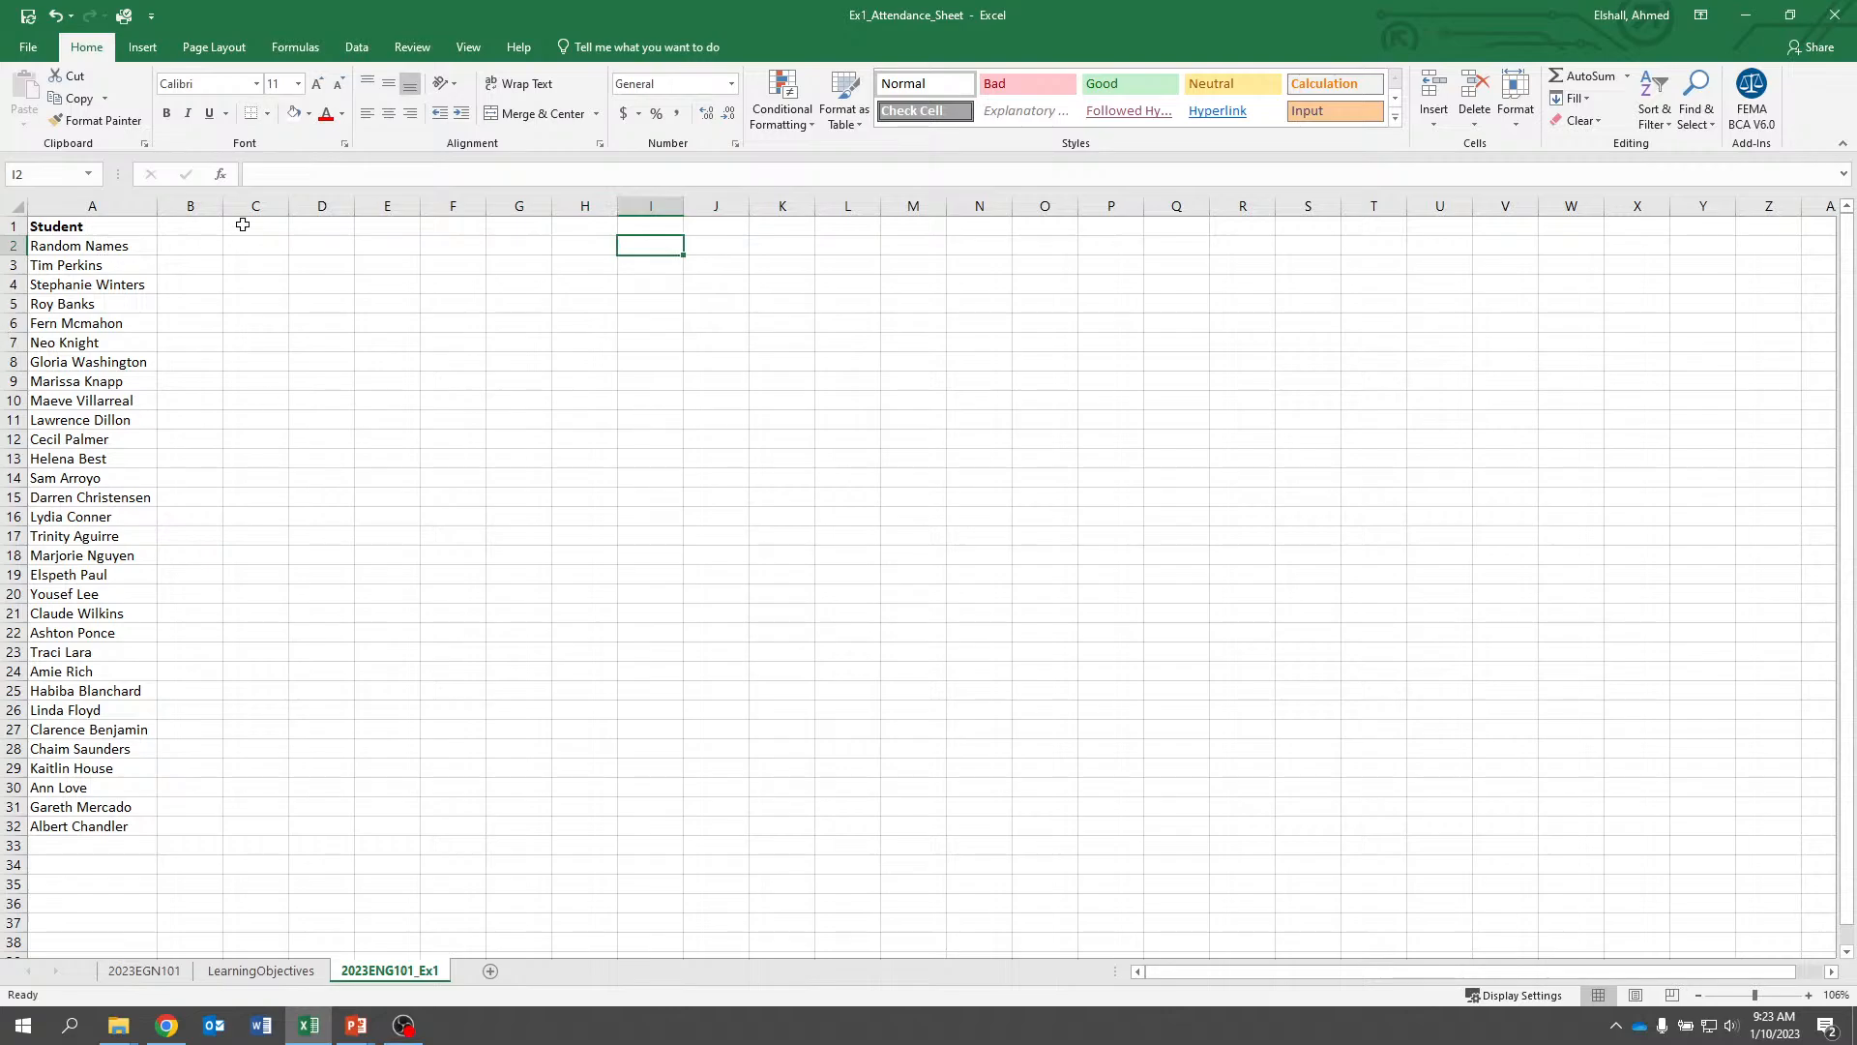
Enter the date Jan-10 in cell B1, checking the first class date on the 2023EGN101 sheet
{"action": "left_click", "coordinate": [178, 224]}
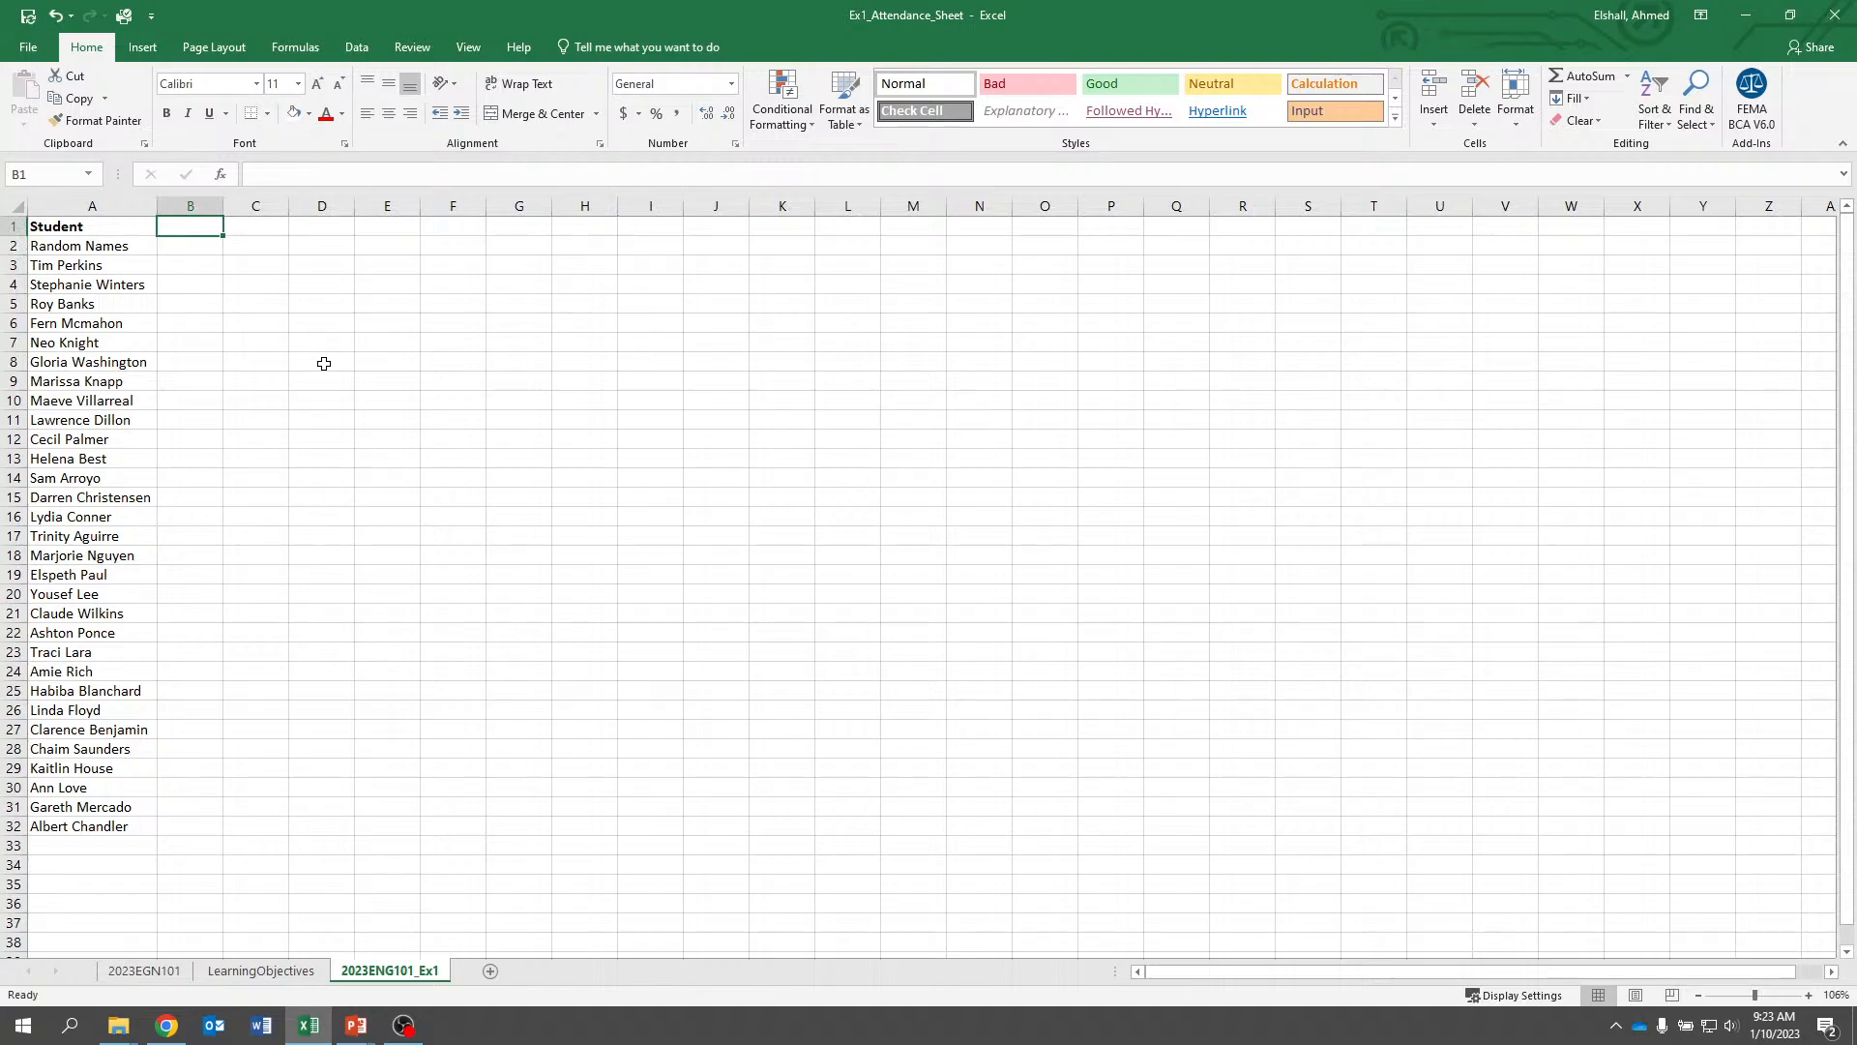
{"action": "type", "text": "Jan"}
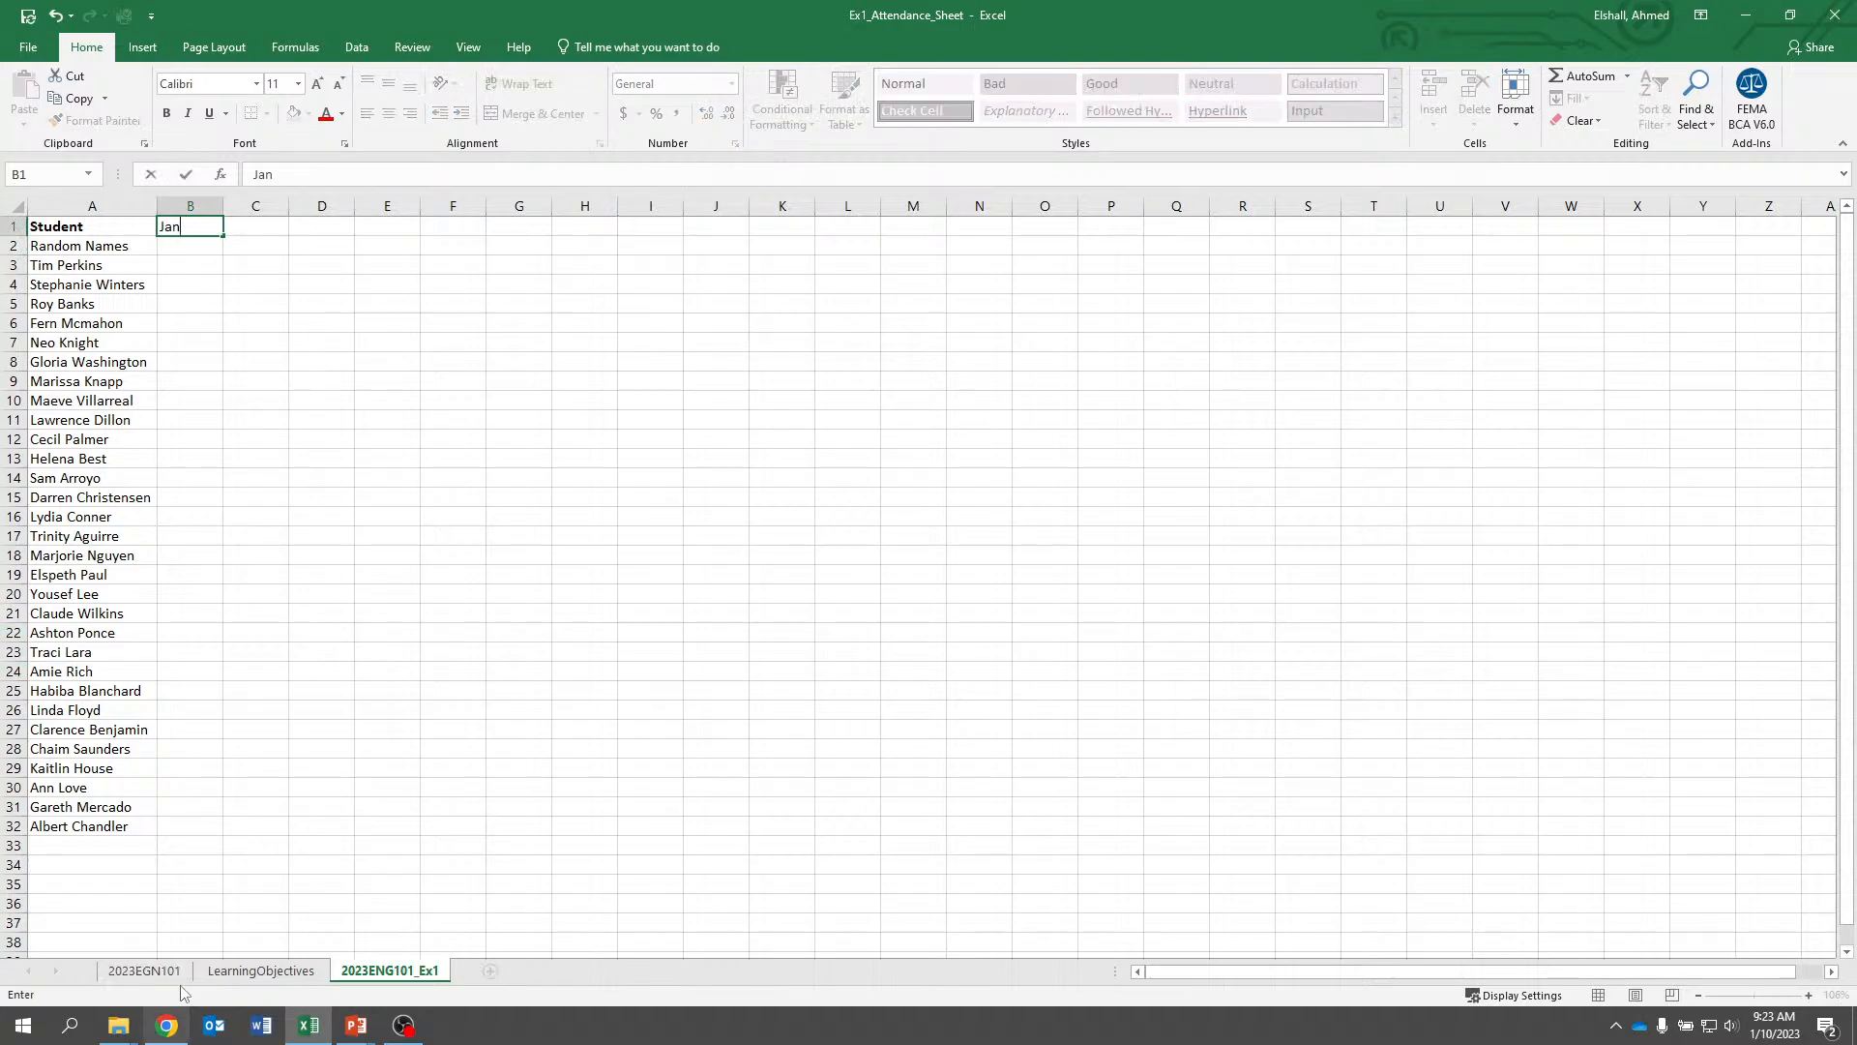
{"action": "left_click", "coordinate": [173, 980]}
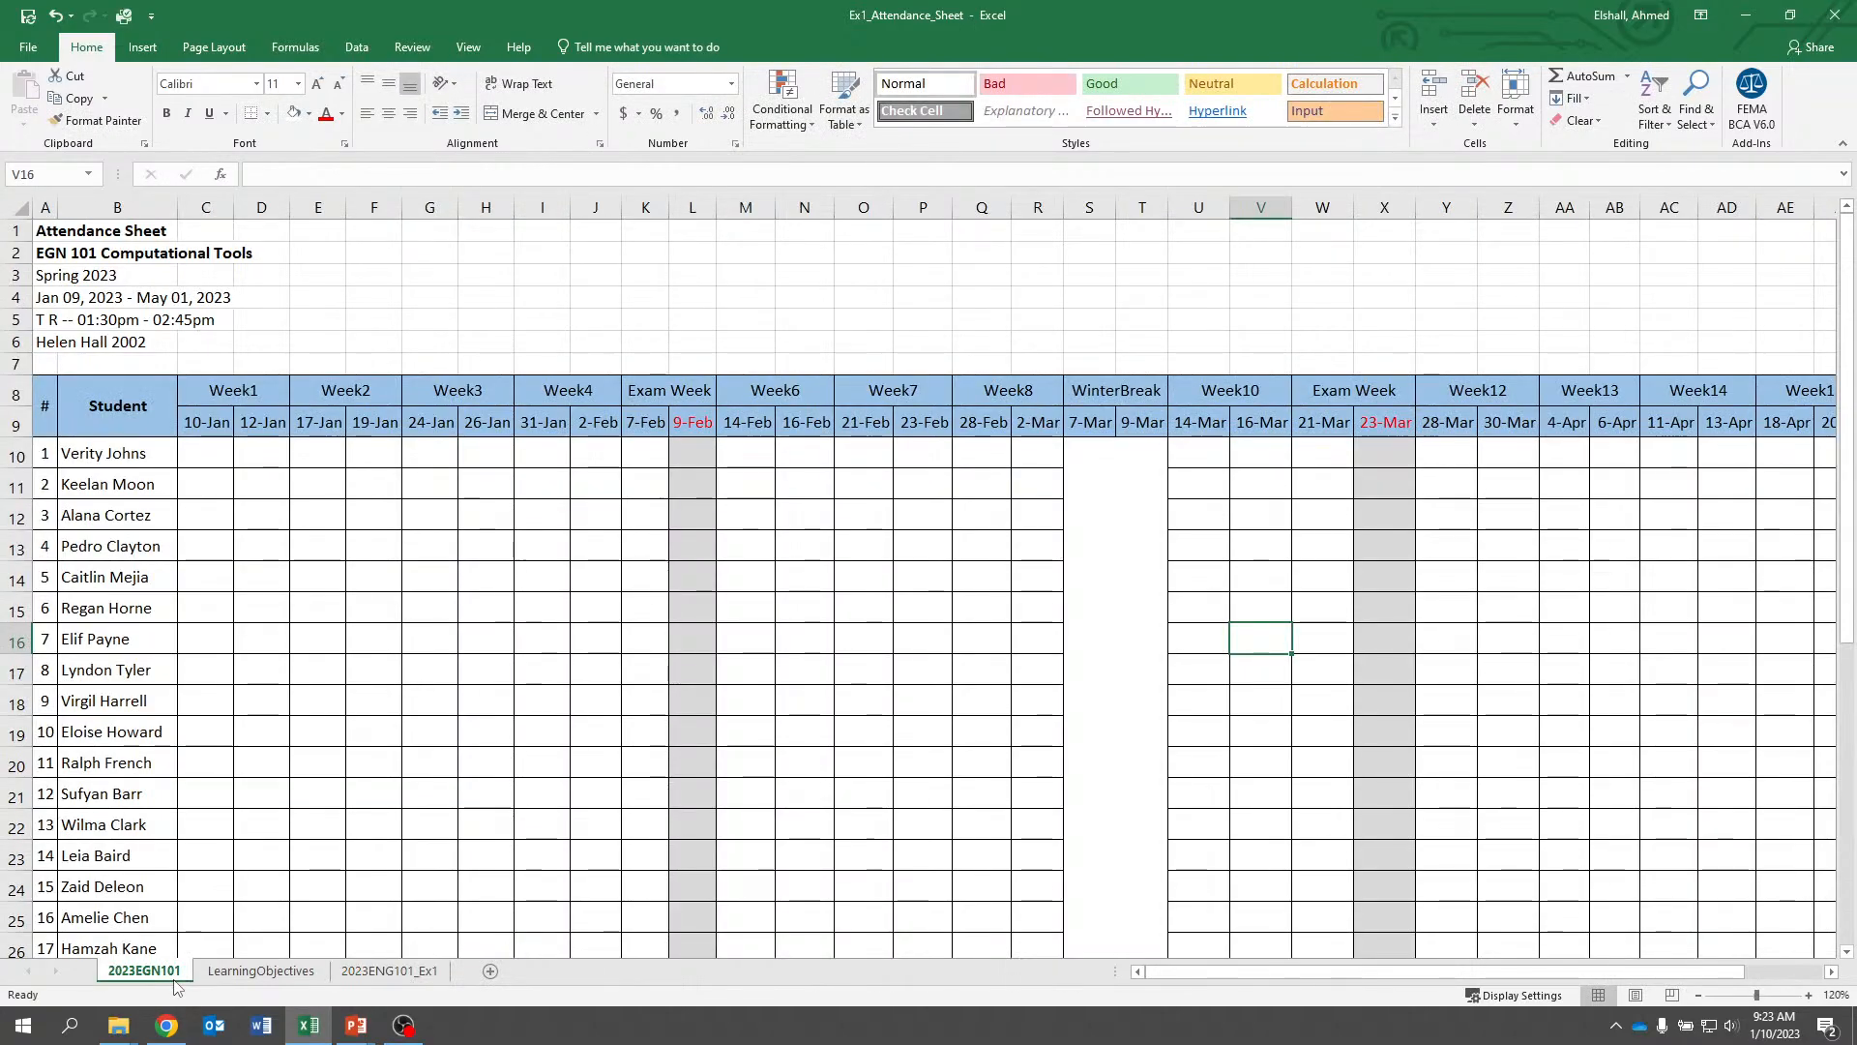
{"action": "left_click", "coordinate": [366, 974]}
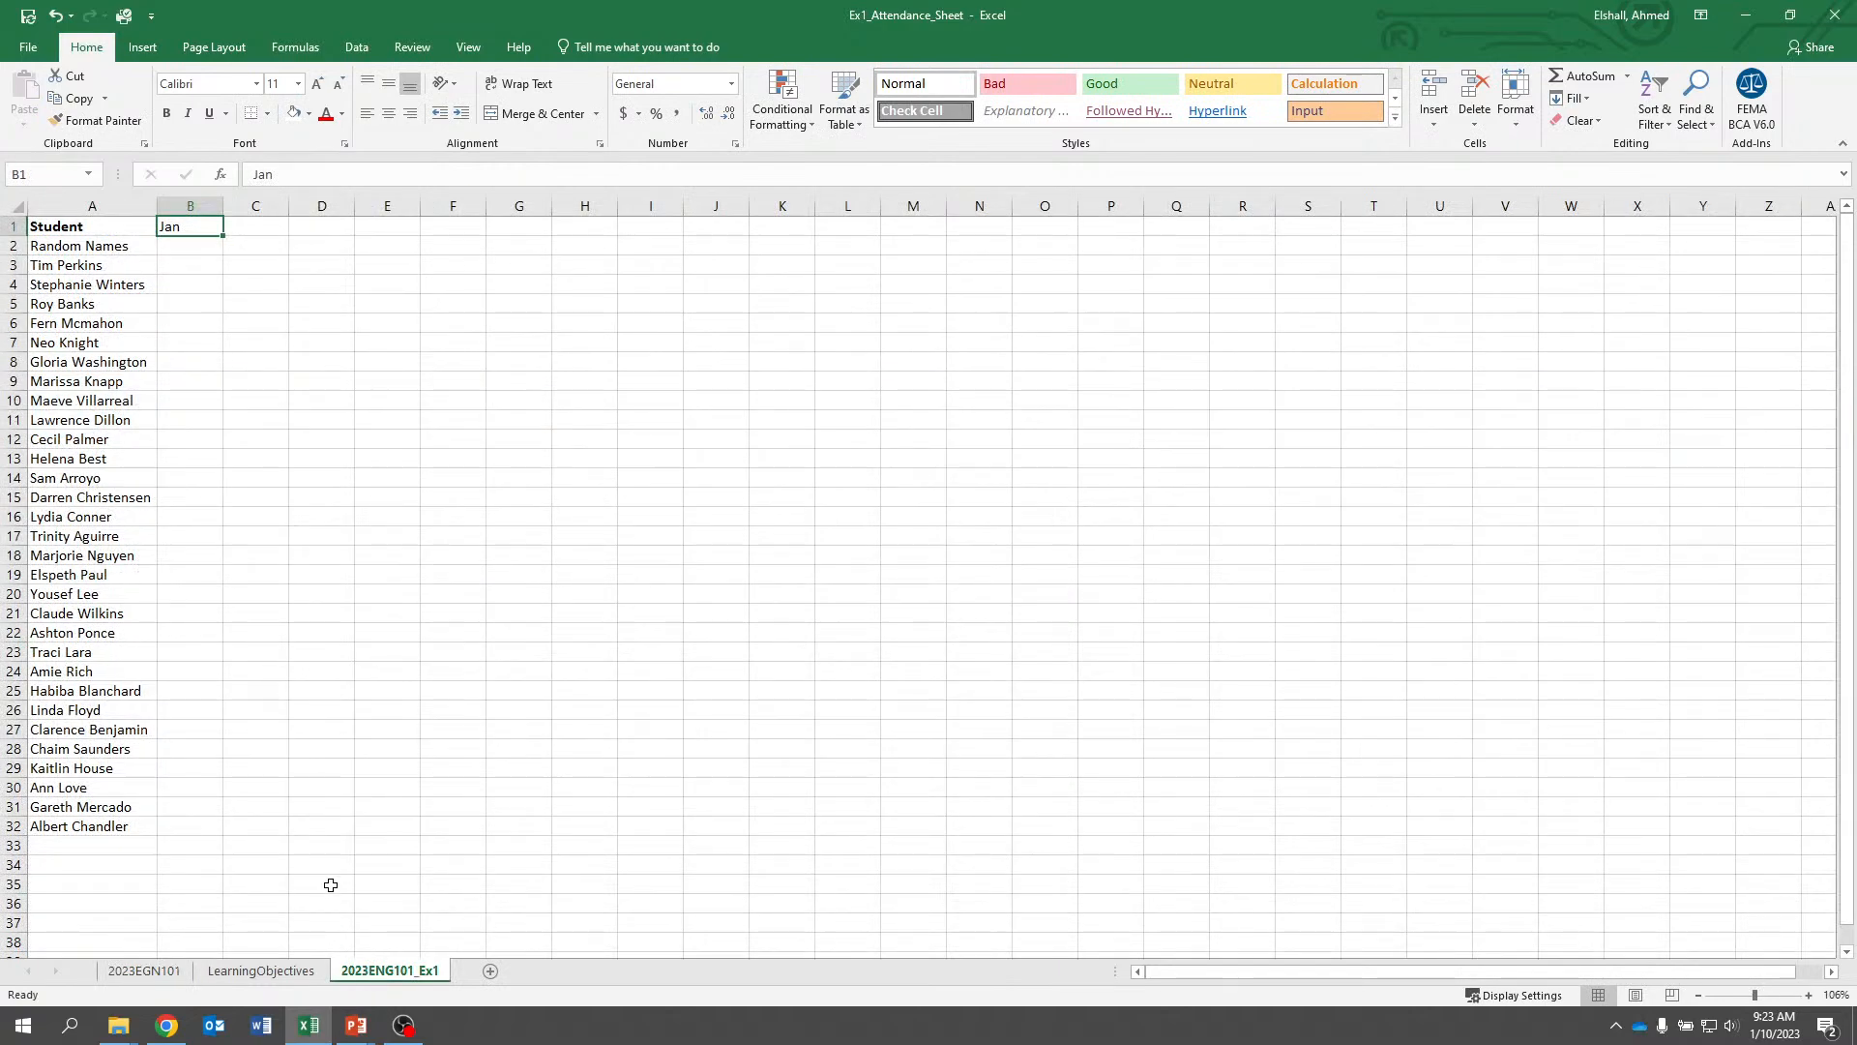
{"action": "left_click", "coordinate": [300, 182]}
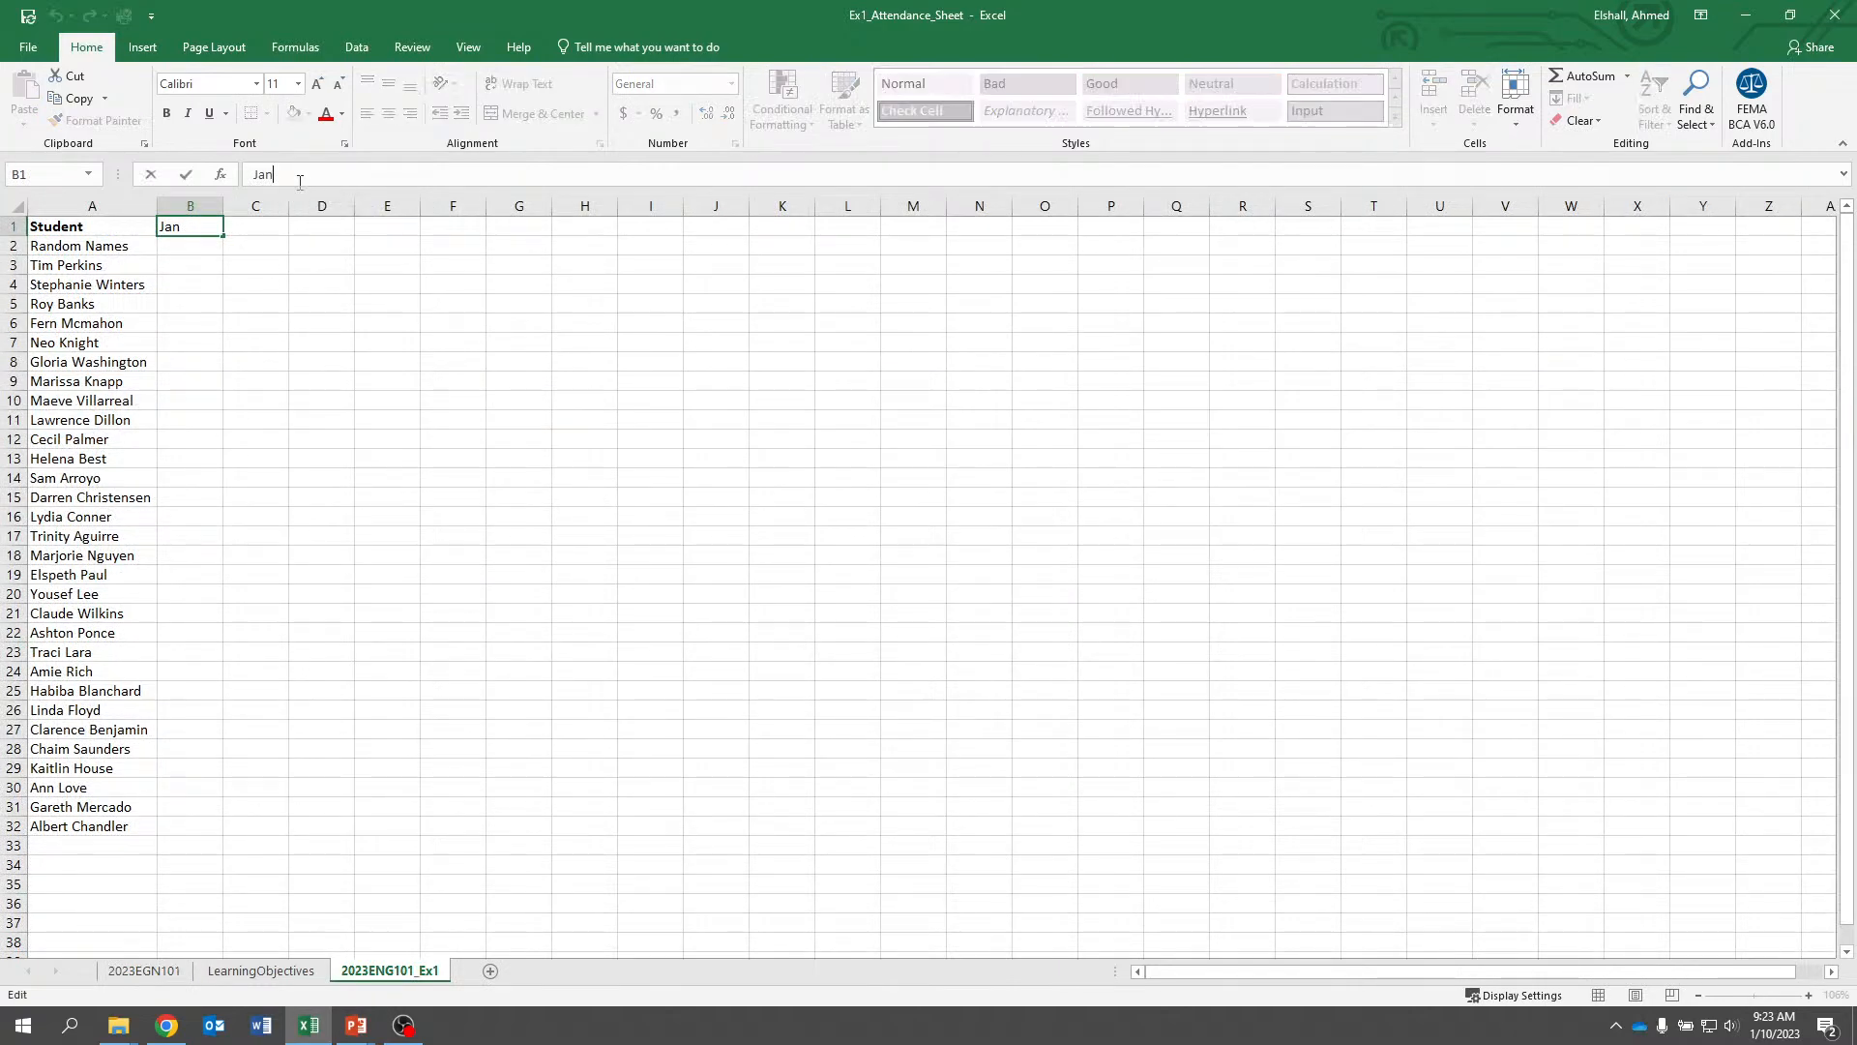
{"action": "type", "text": "-10"}
{"action": "key", "text": "Return"}
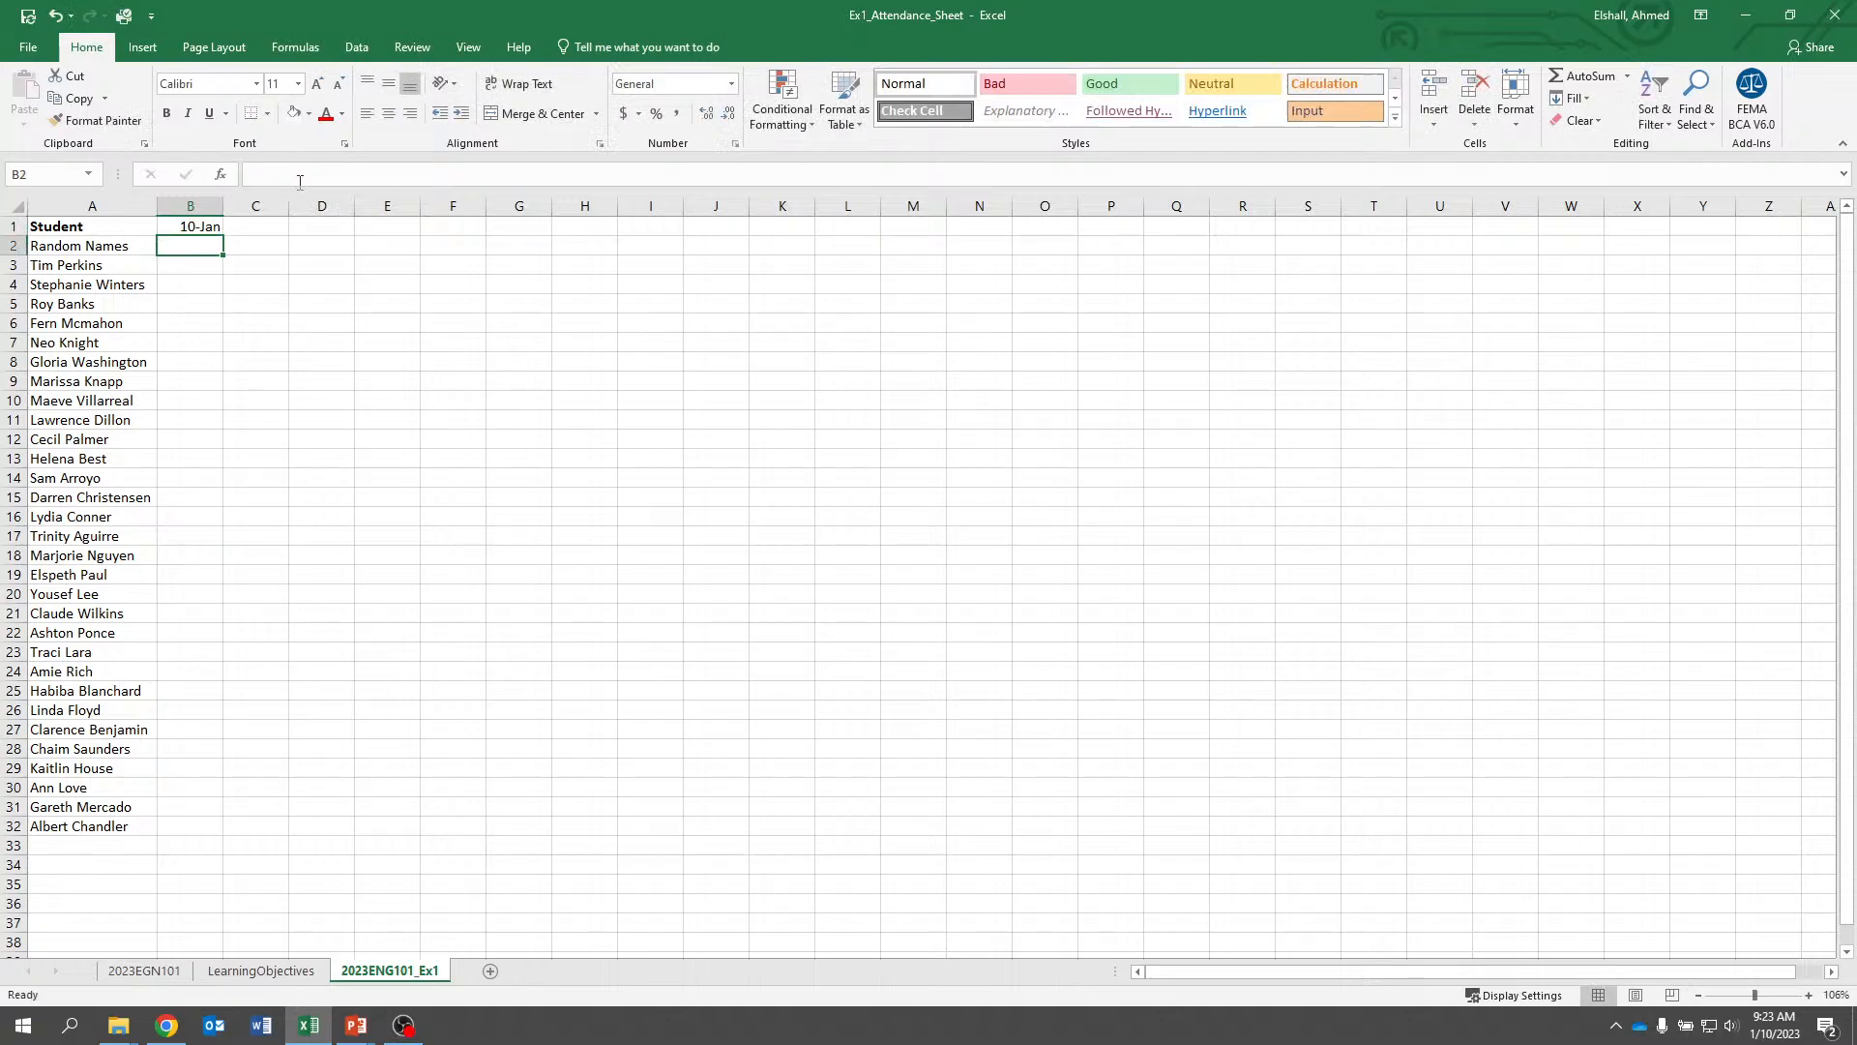
Enter the second class date, 12-Jan, in cell C1
{"action": "key", "text": "Up"}
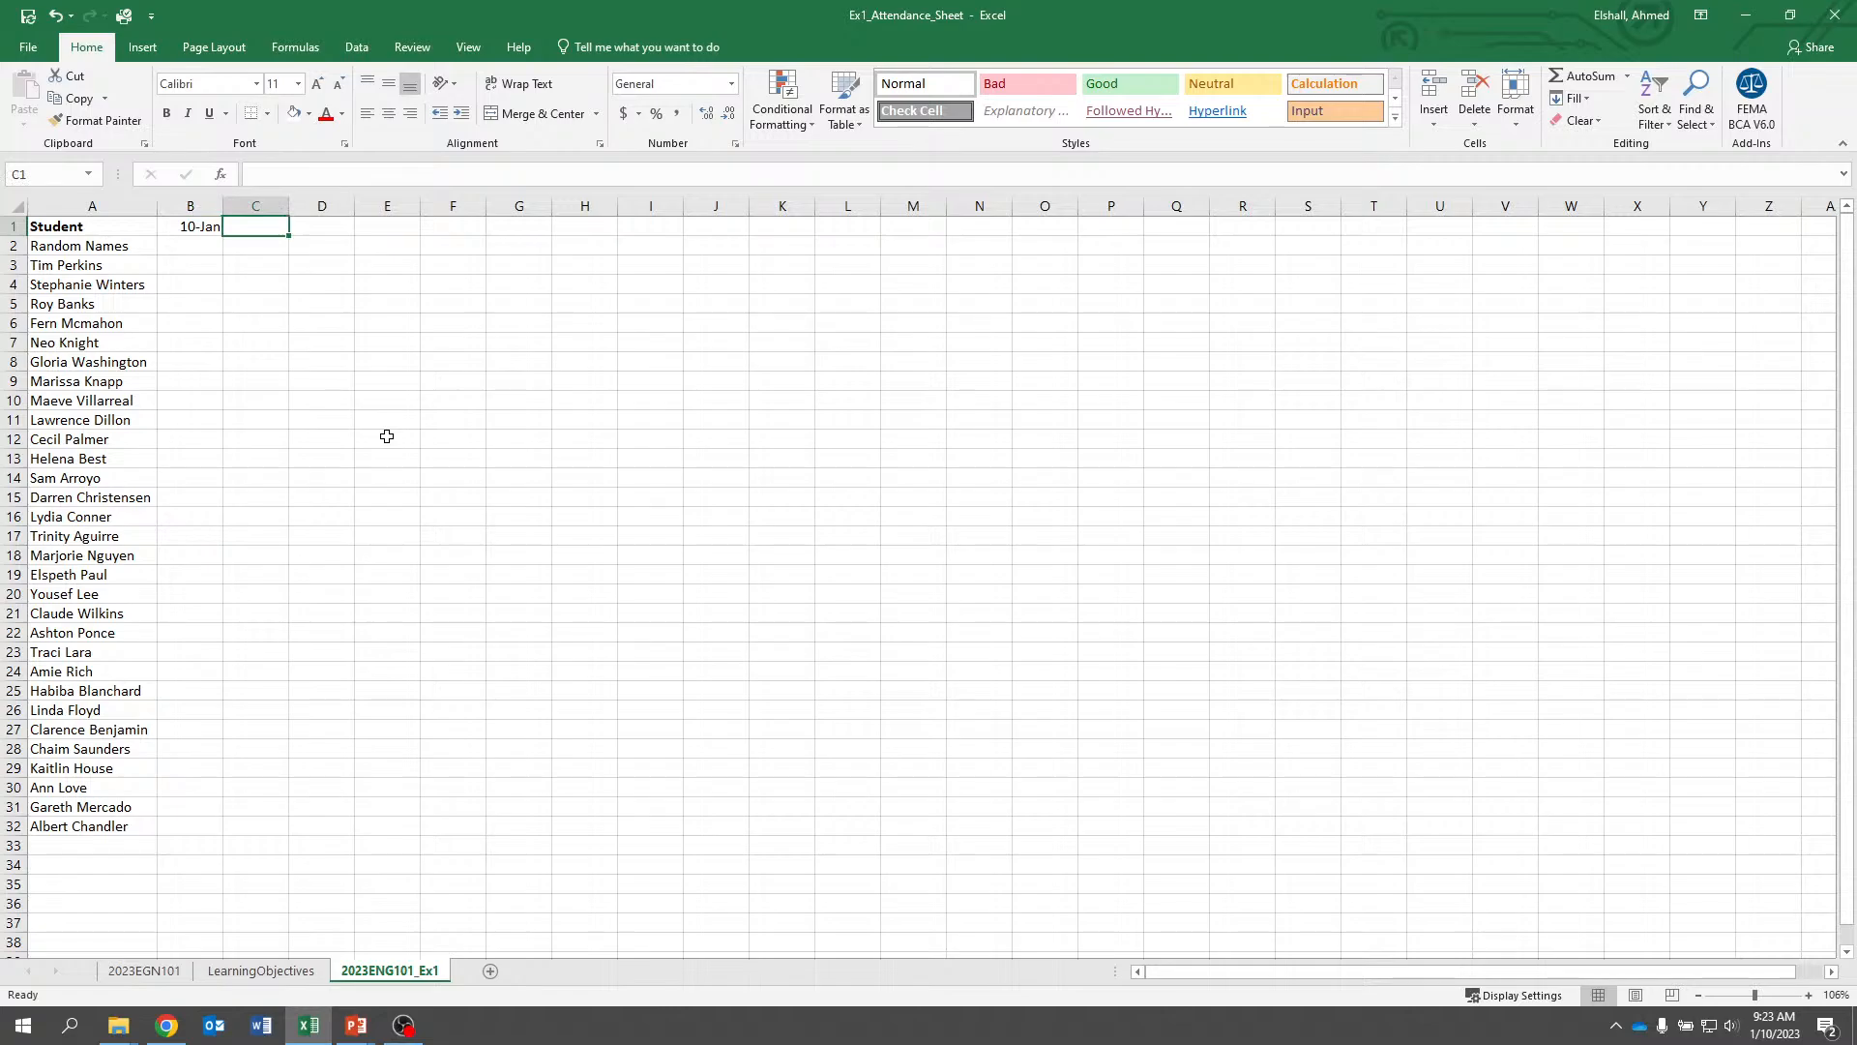
{"action": "type", "text": "12"}
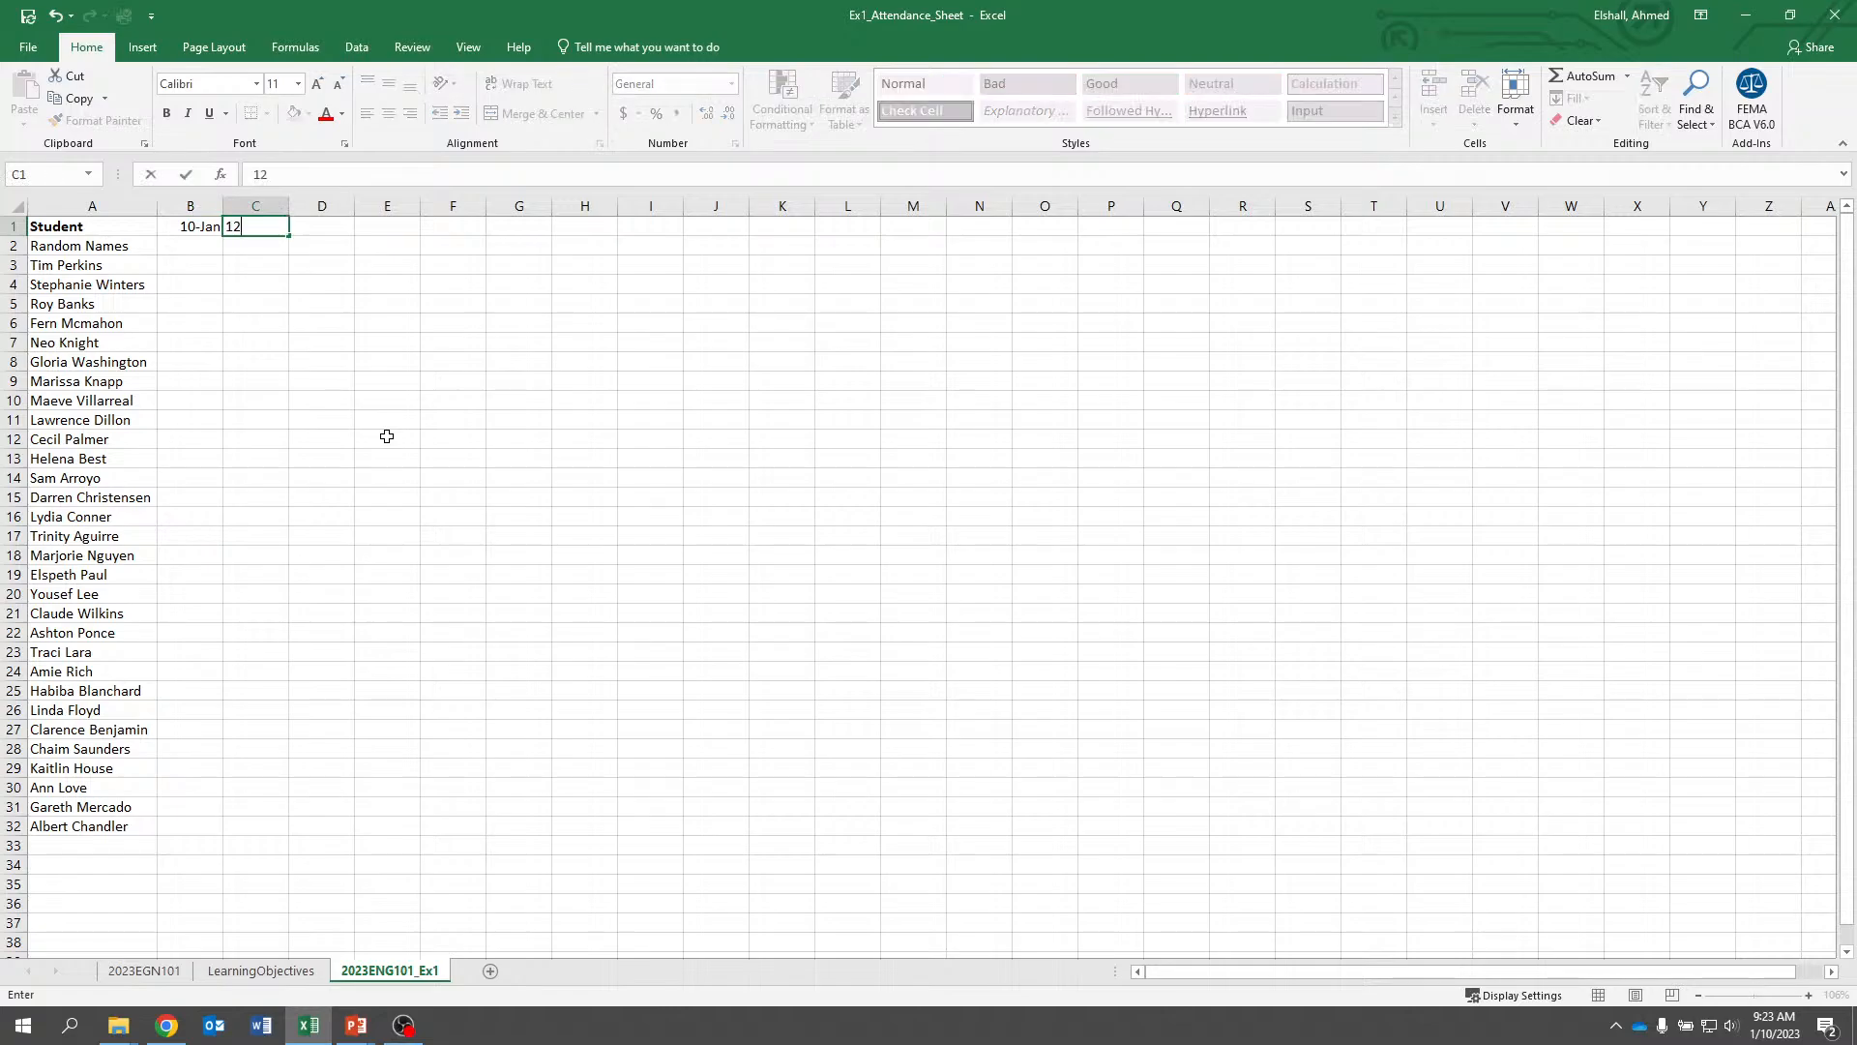
{"action": "type", "text": "-Jan"}
{"action": "key", "text": "Return"}
{"action": "key", "text": "Up"}
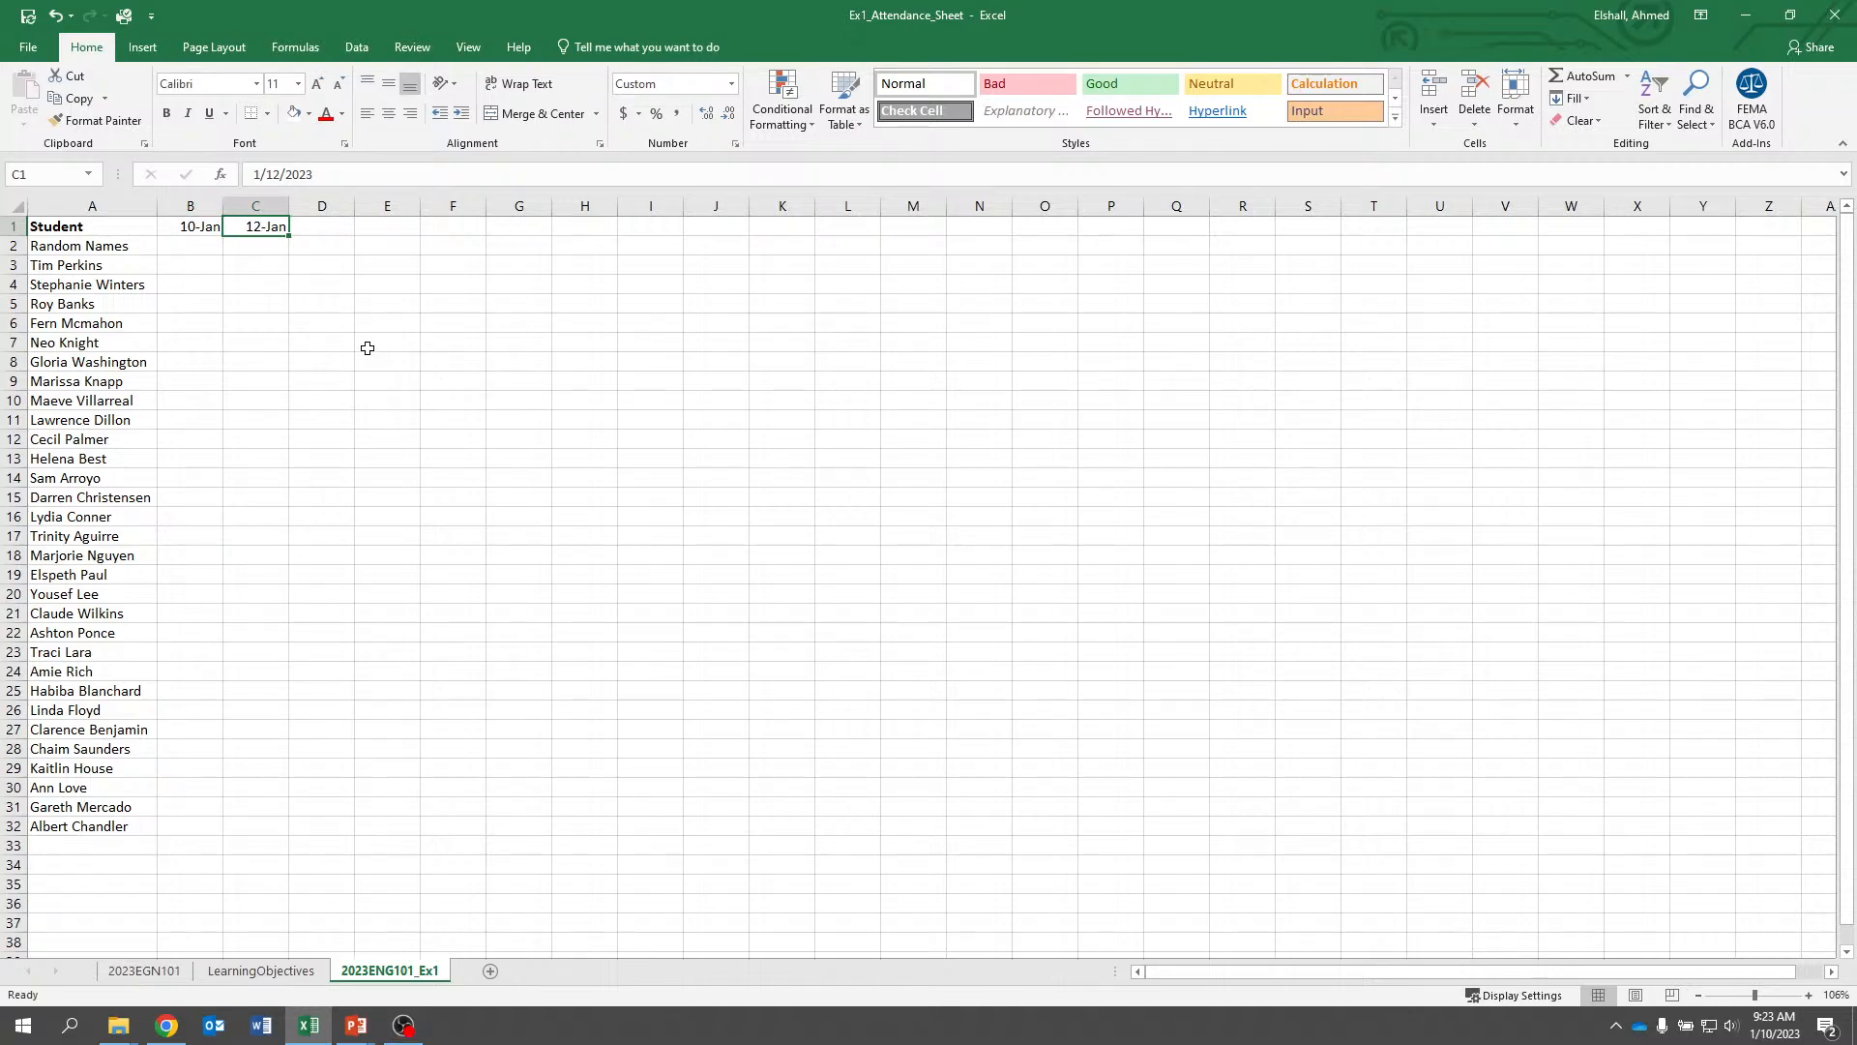
Enter the formula =B1+7 in cell D1 to calculate the following week's class date
{"action": "key", "text": "Right"}
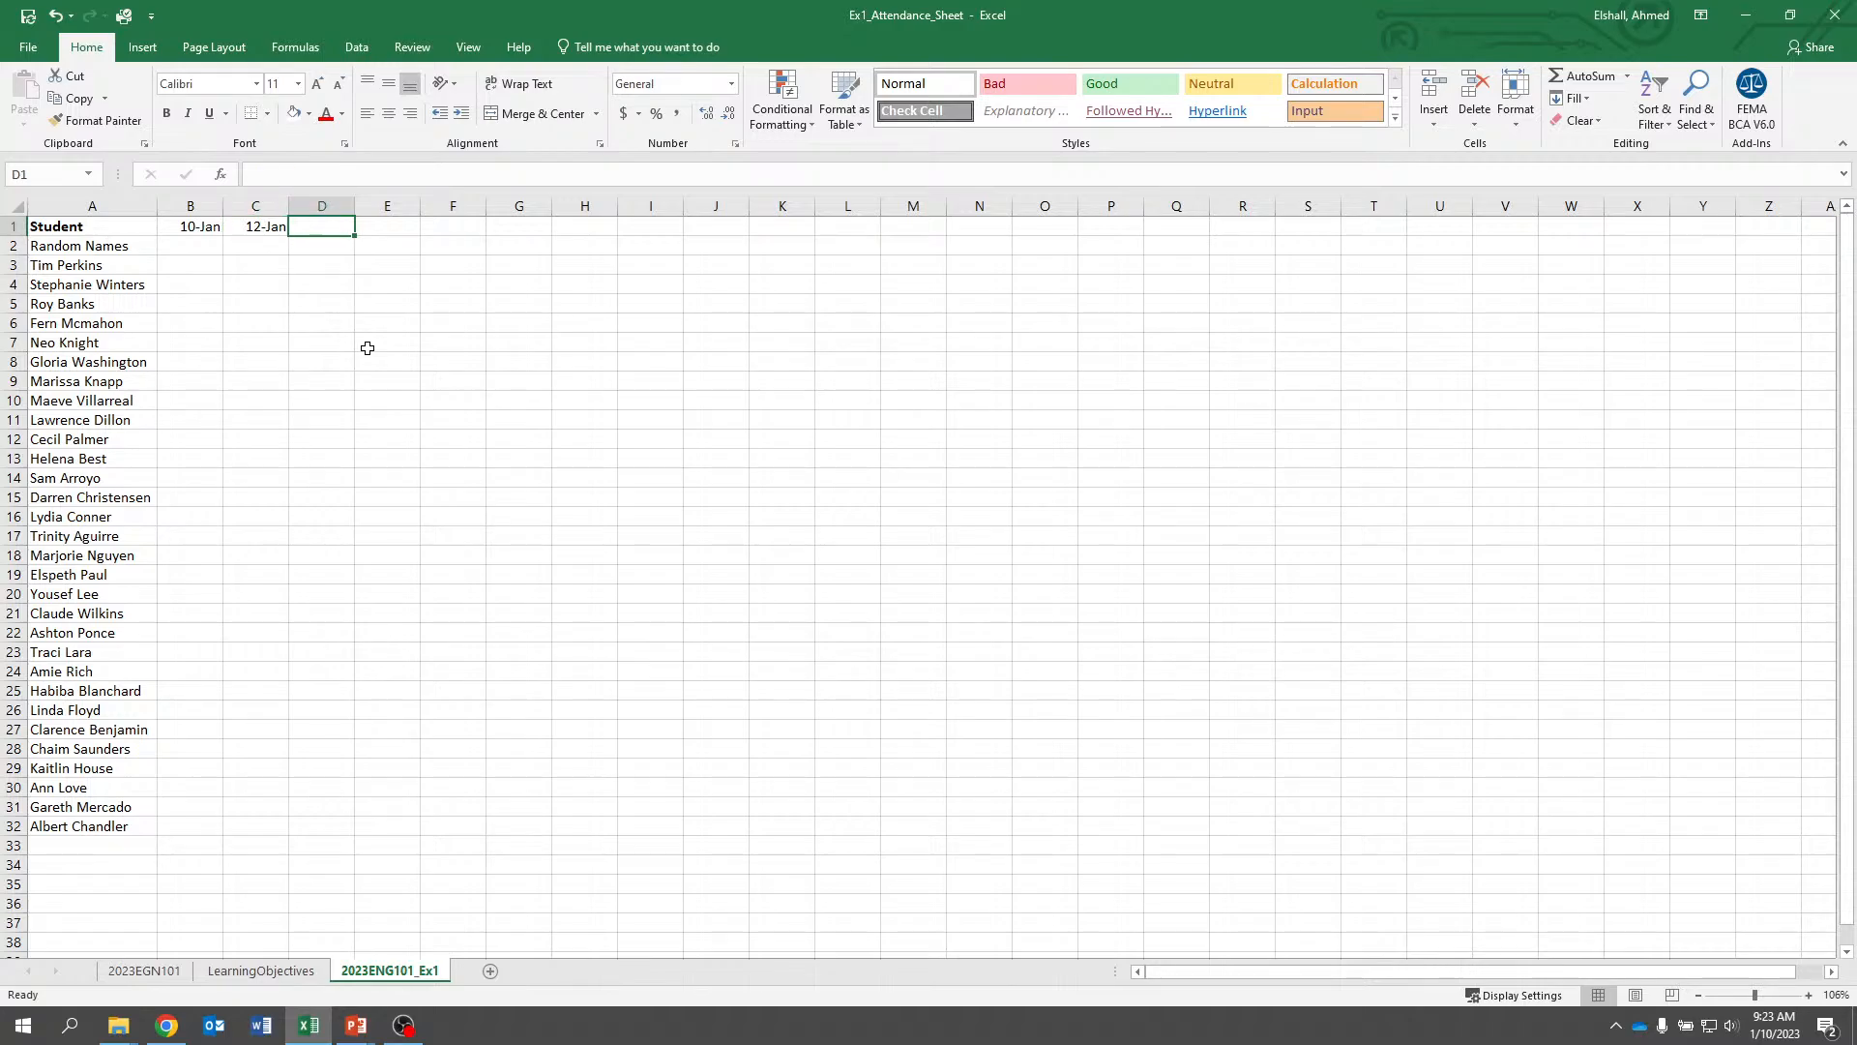
{"action": "type", "text": "="}
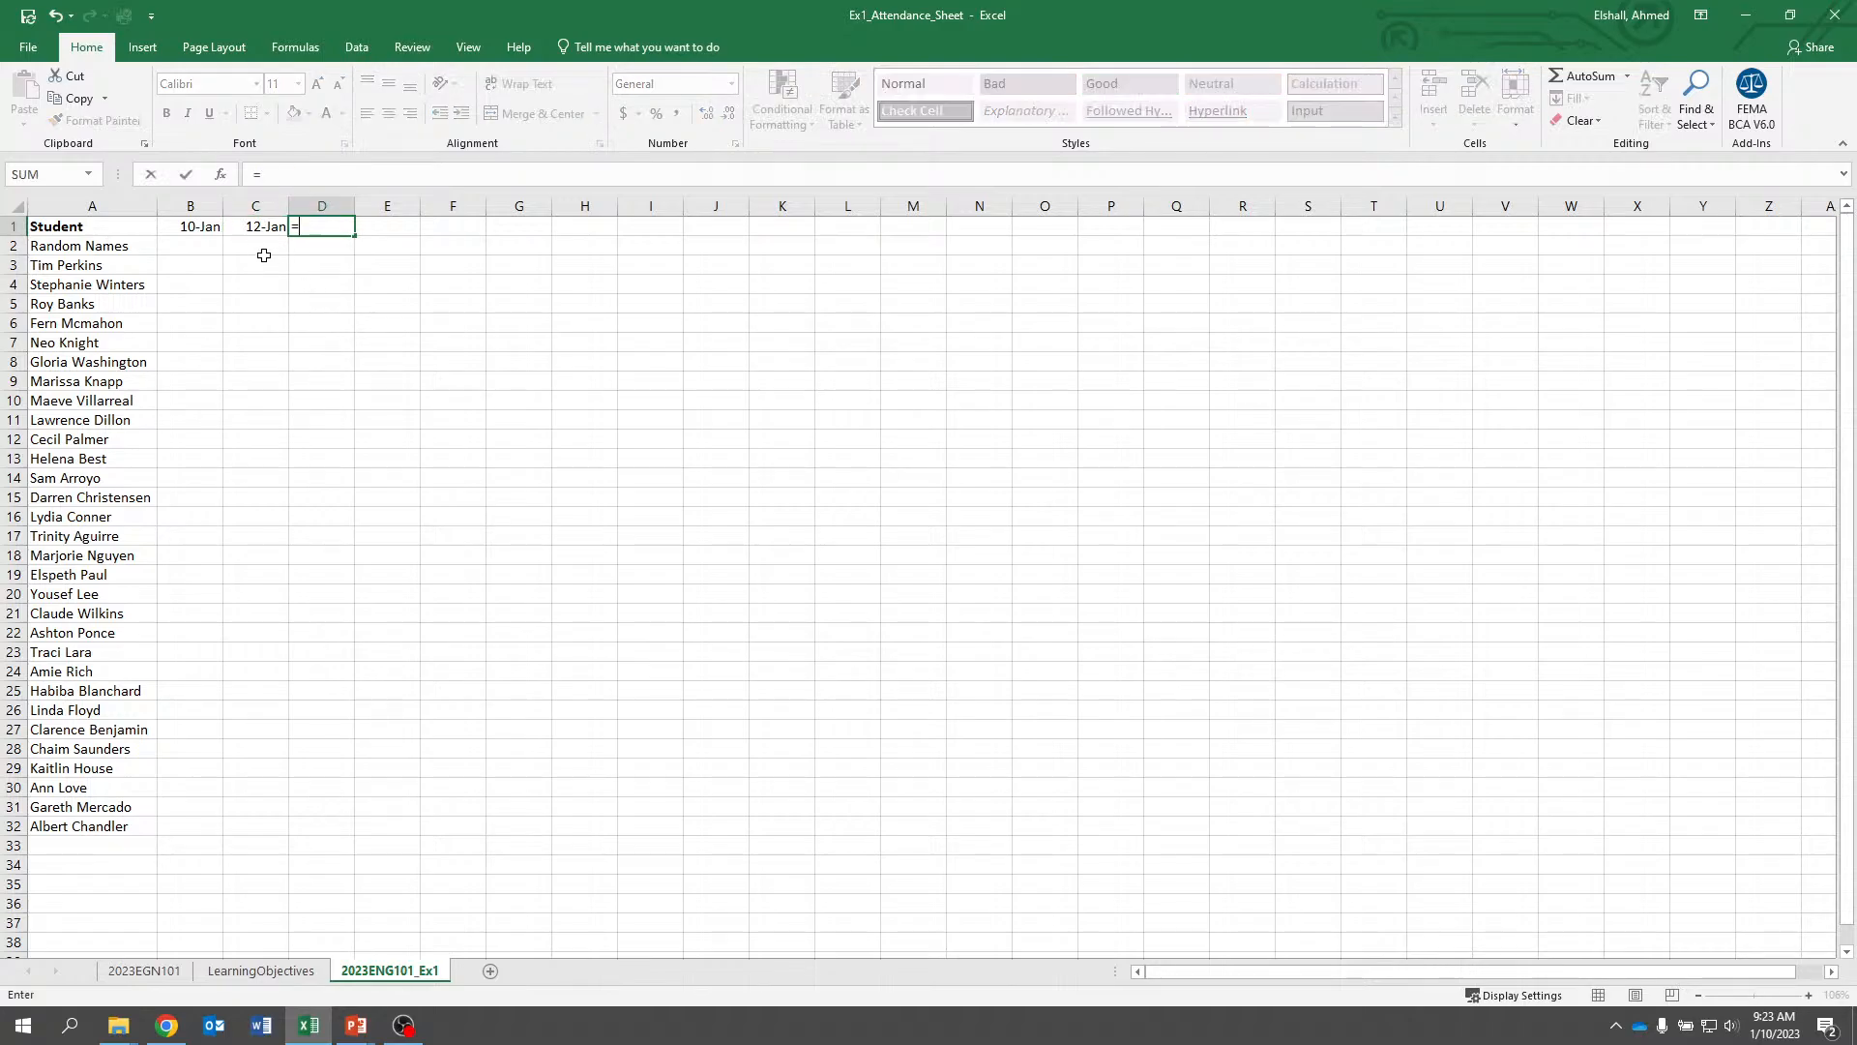
{"action": "left_click", "coordinate": [198, 227]}
{"action": "type", "text": "+7"}
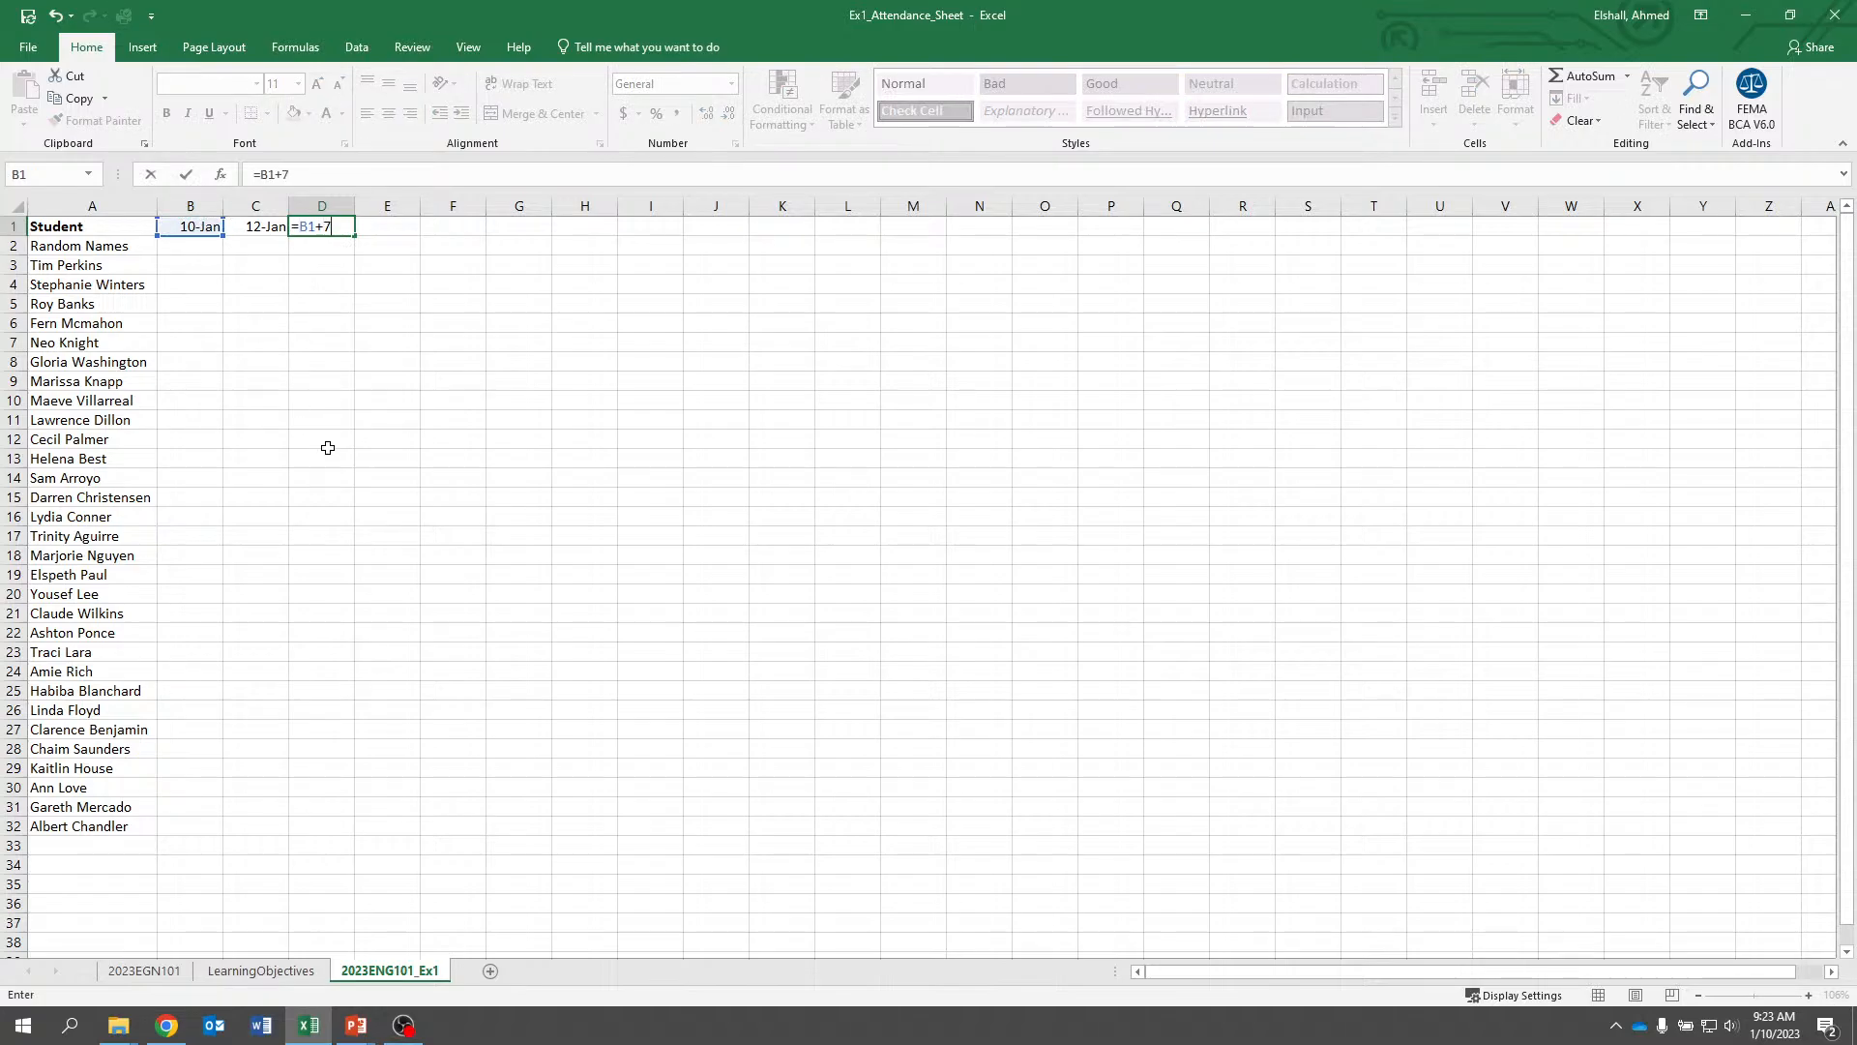
{"action": "key", "text": "Return"}
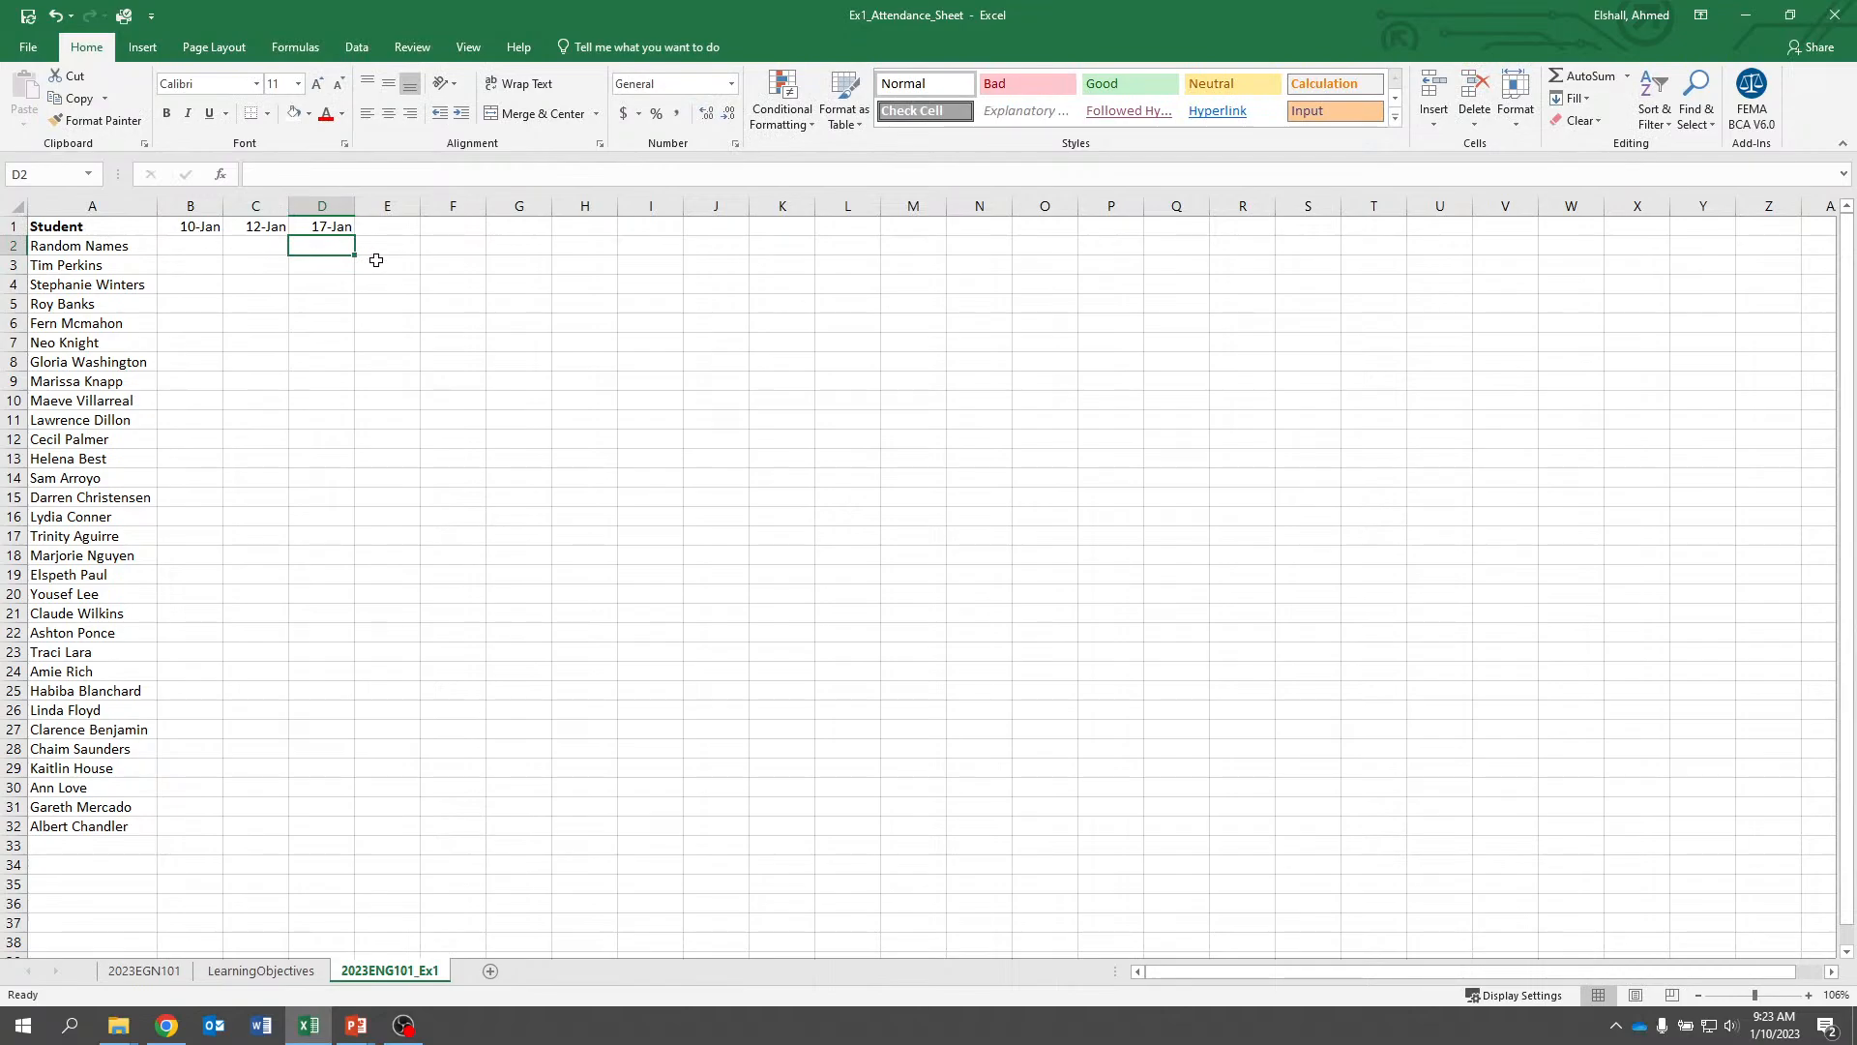
{"action": "key", "text": "Up"}
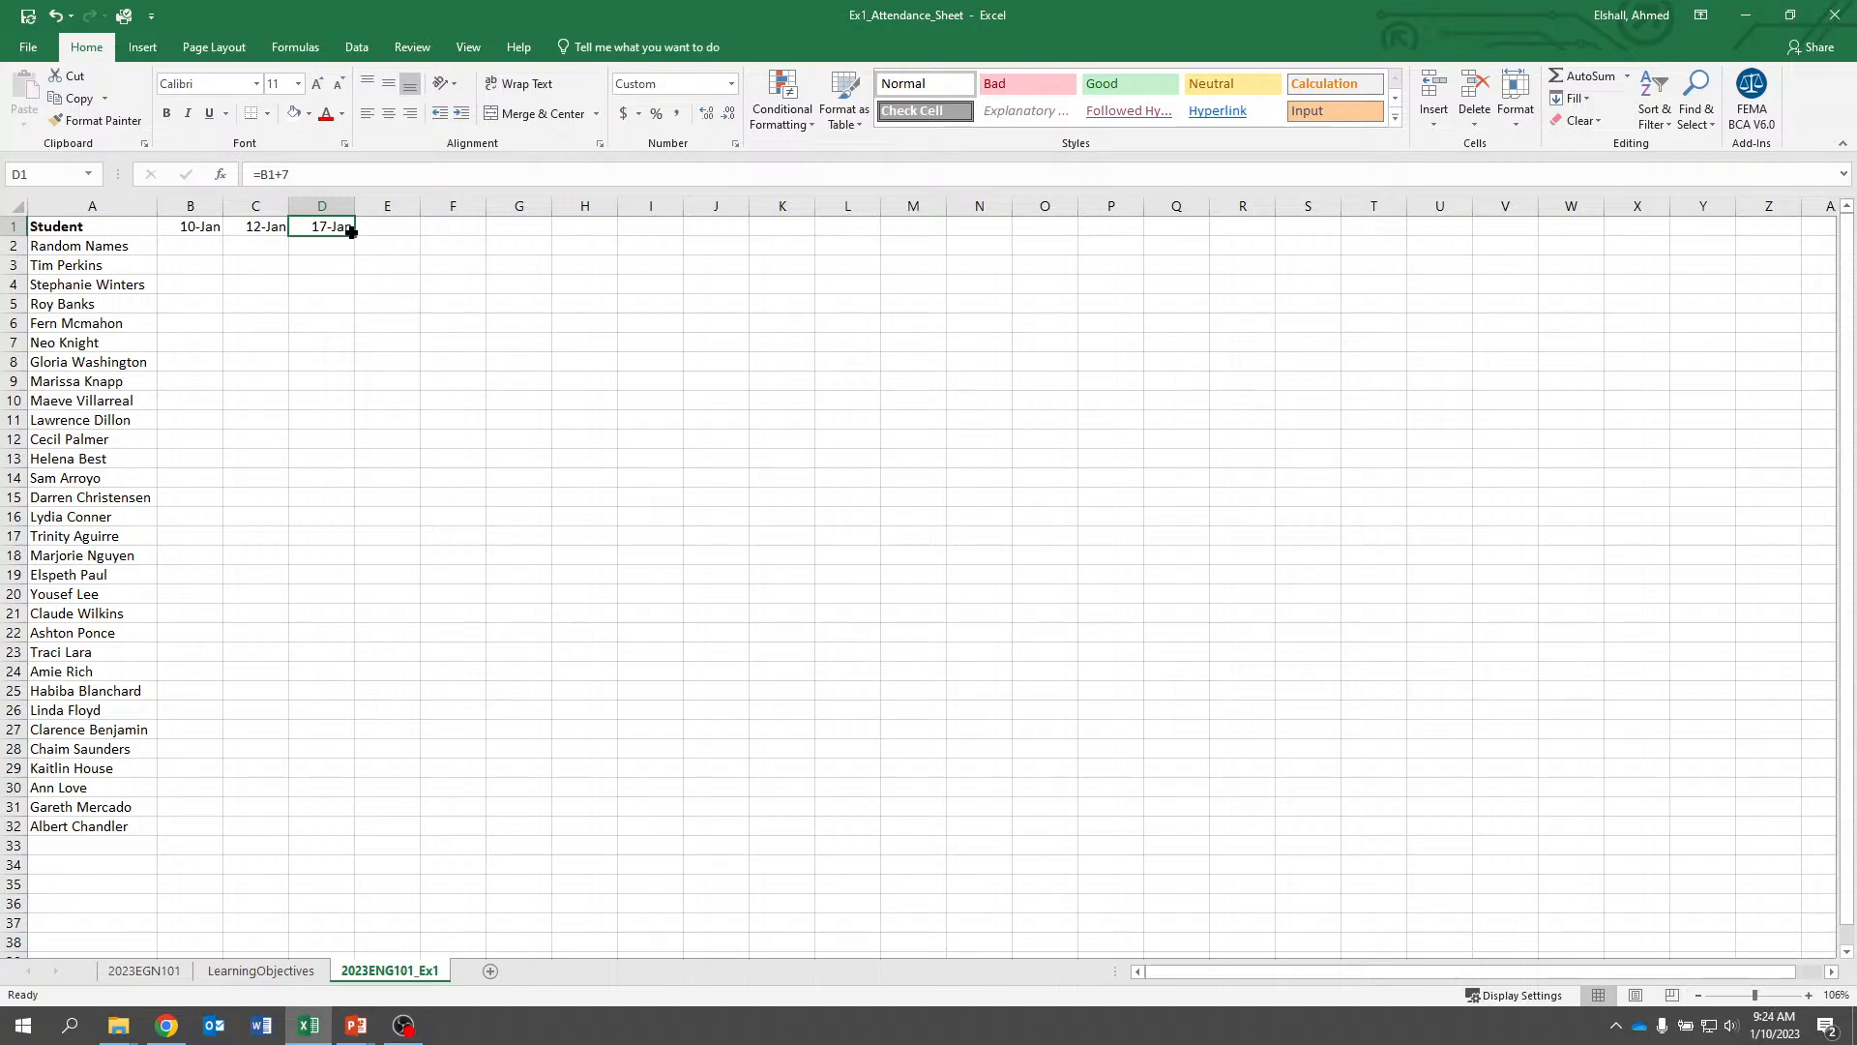
Fill the D1 date formula across to E1, inspect the copied formula and clear E1 again
{"action": "left_click", "coordinate": [337, 318]}
{"action": "left_click", "coordinate": [339, 222]}
{"action": "left_click_drag", "start_coordinate": [357, 241], "coordinate": [418, 235]}
{"action": "left_click", "coordinate": [404, 287]}
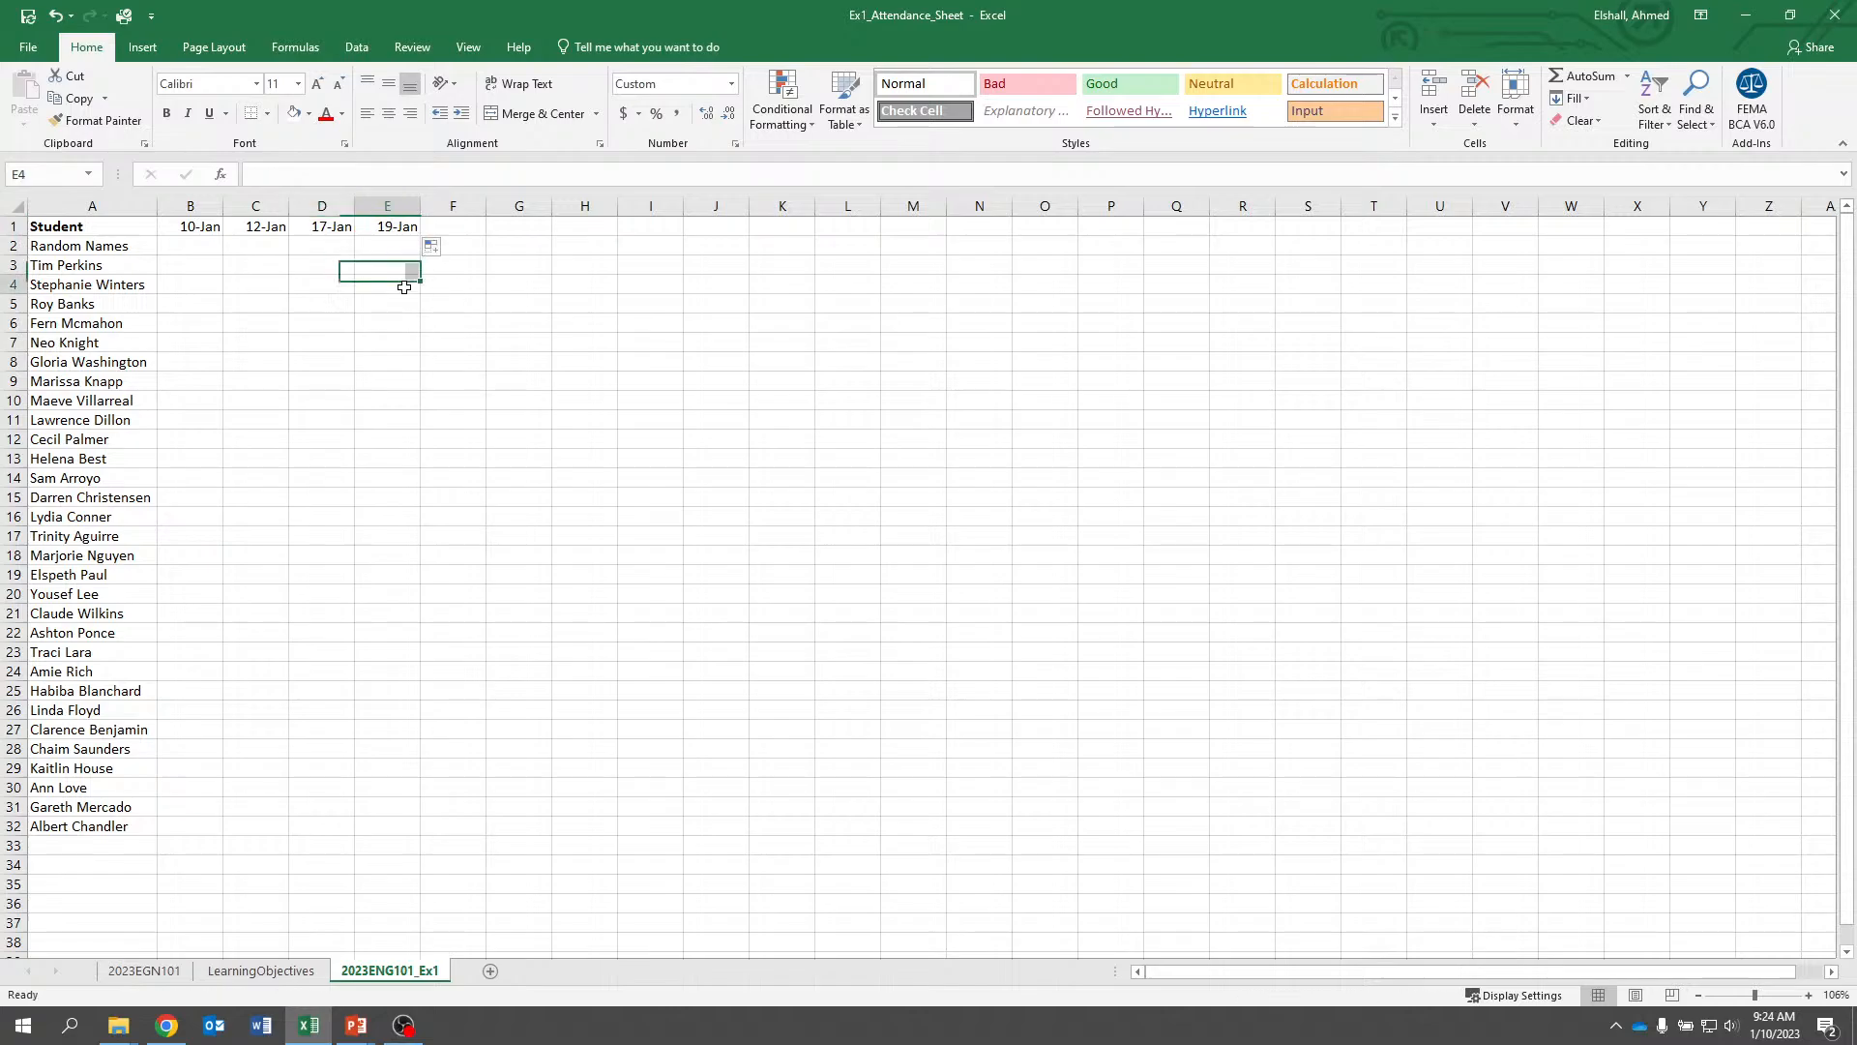
{"action": "double_click", "coordinate": [400, 228]}
{"action": "key", "text": "Escape"}
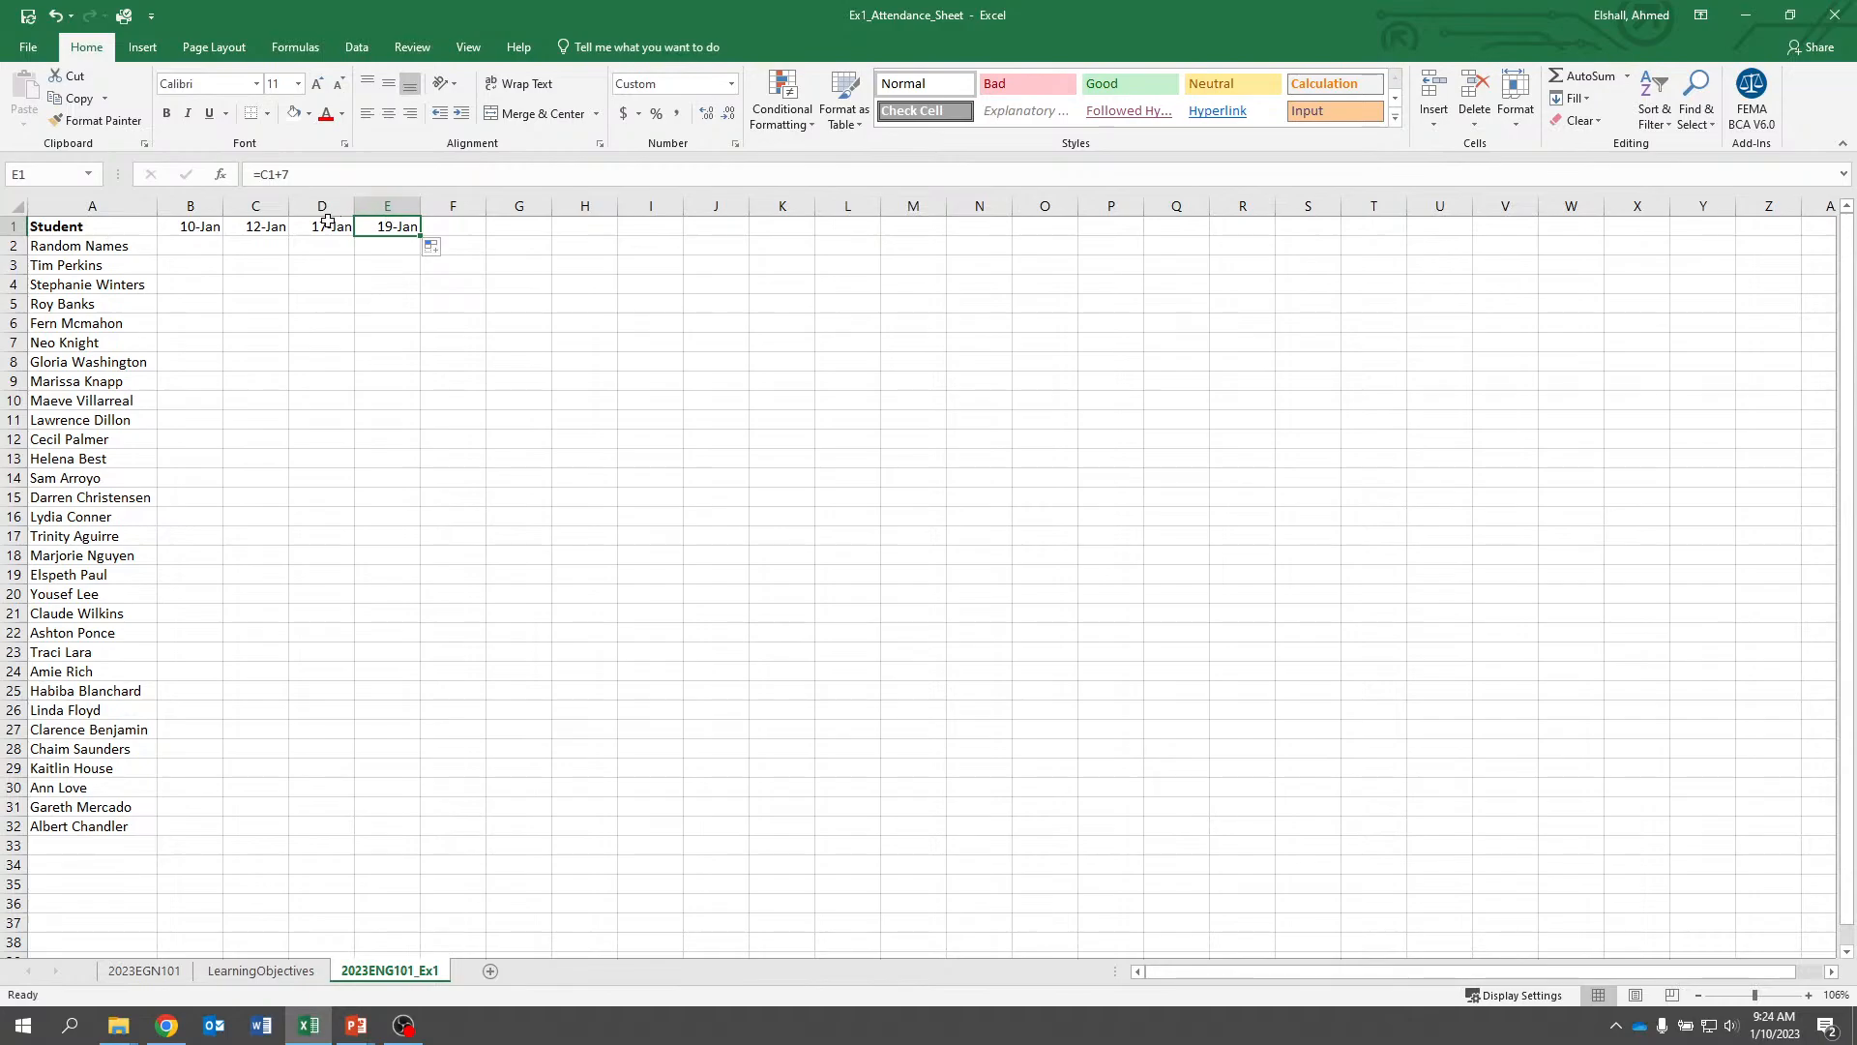
{"action": "key", "text": "Delete"}
{"action": "key", "text": "Left"}
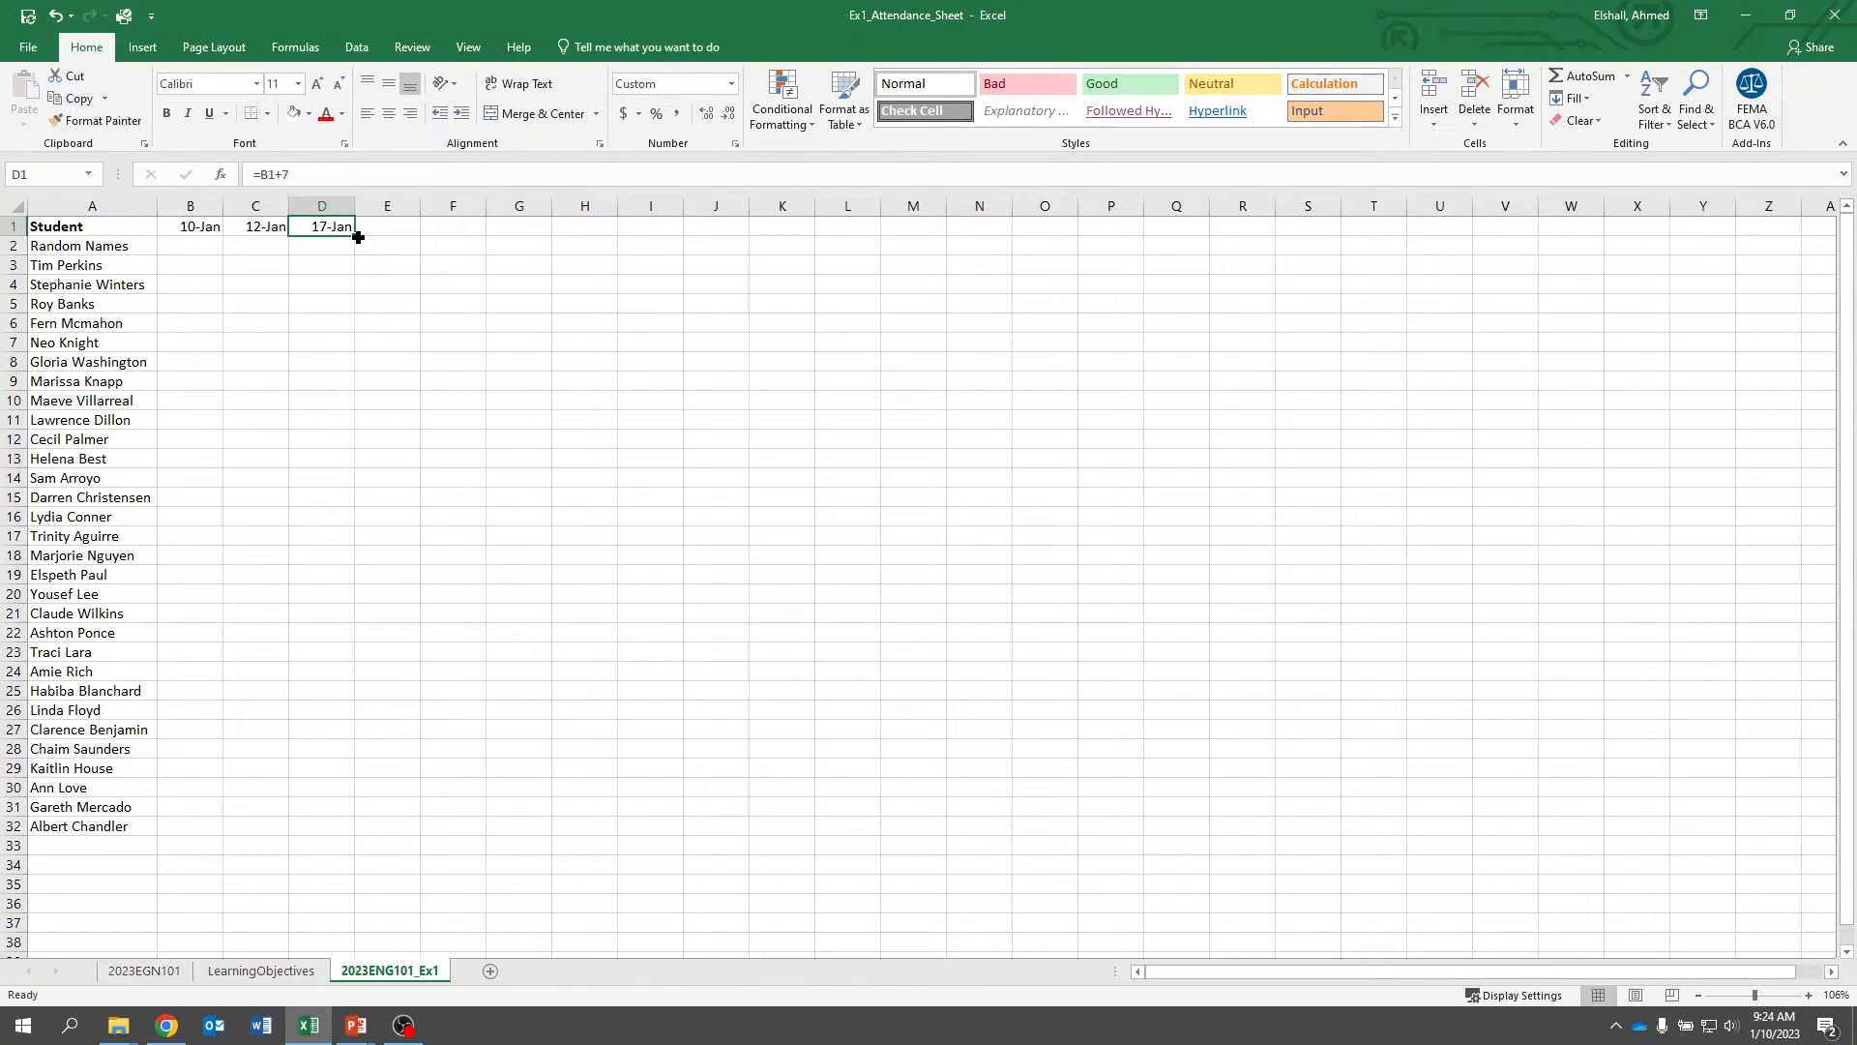
Fill the D1 date formula across to E1 and check the date in C1 that it refers to
{"action": "left_click_drag", "start_coordinate": [358, 237], "coordinate": [397, 226]}
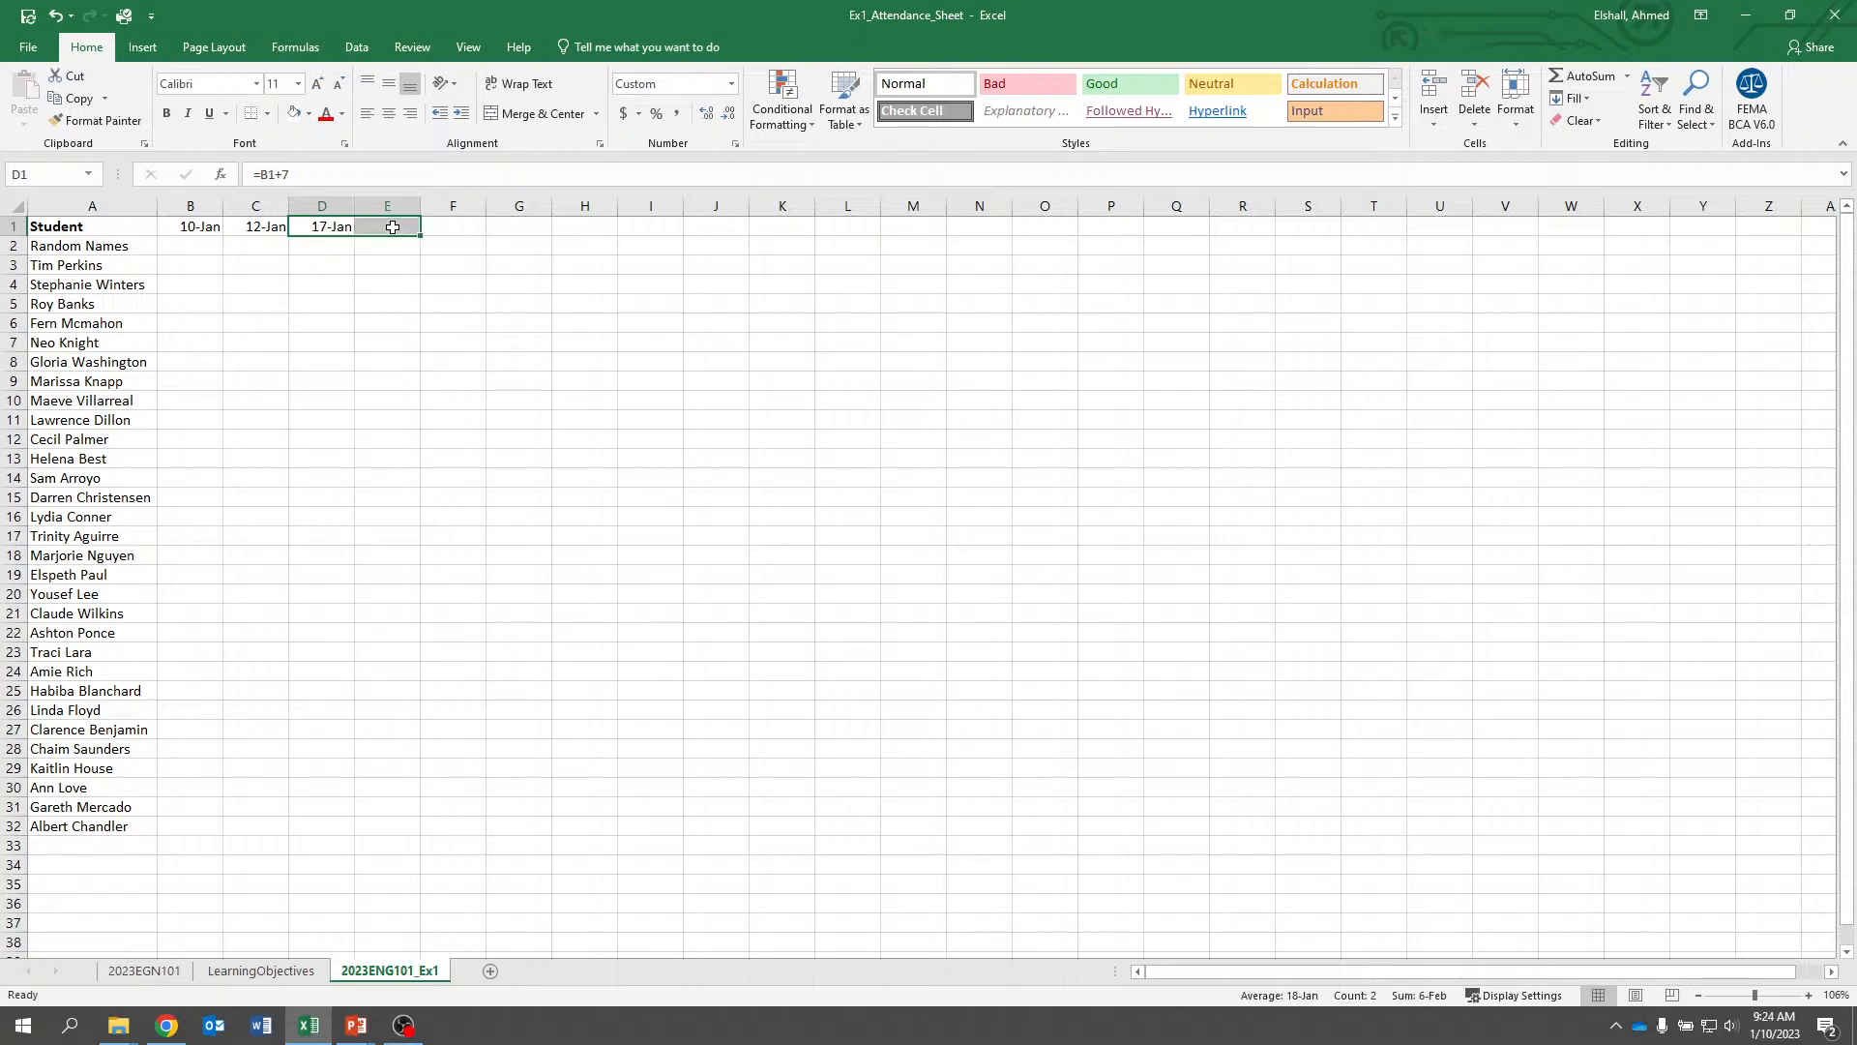
{"action": "key", "text": "Right"}
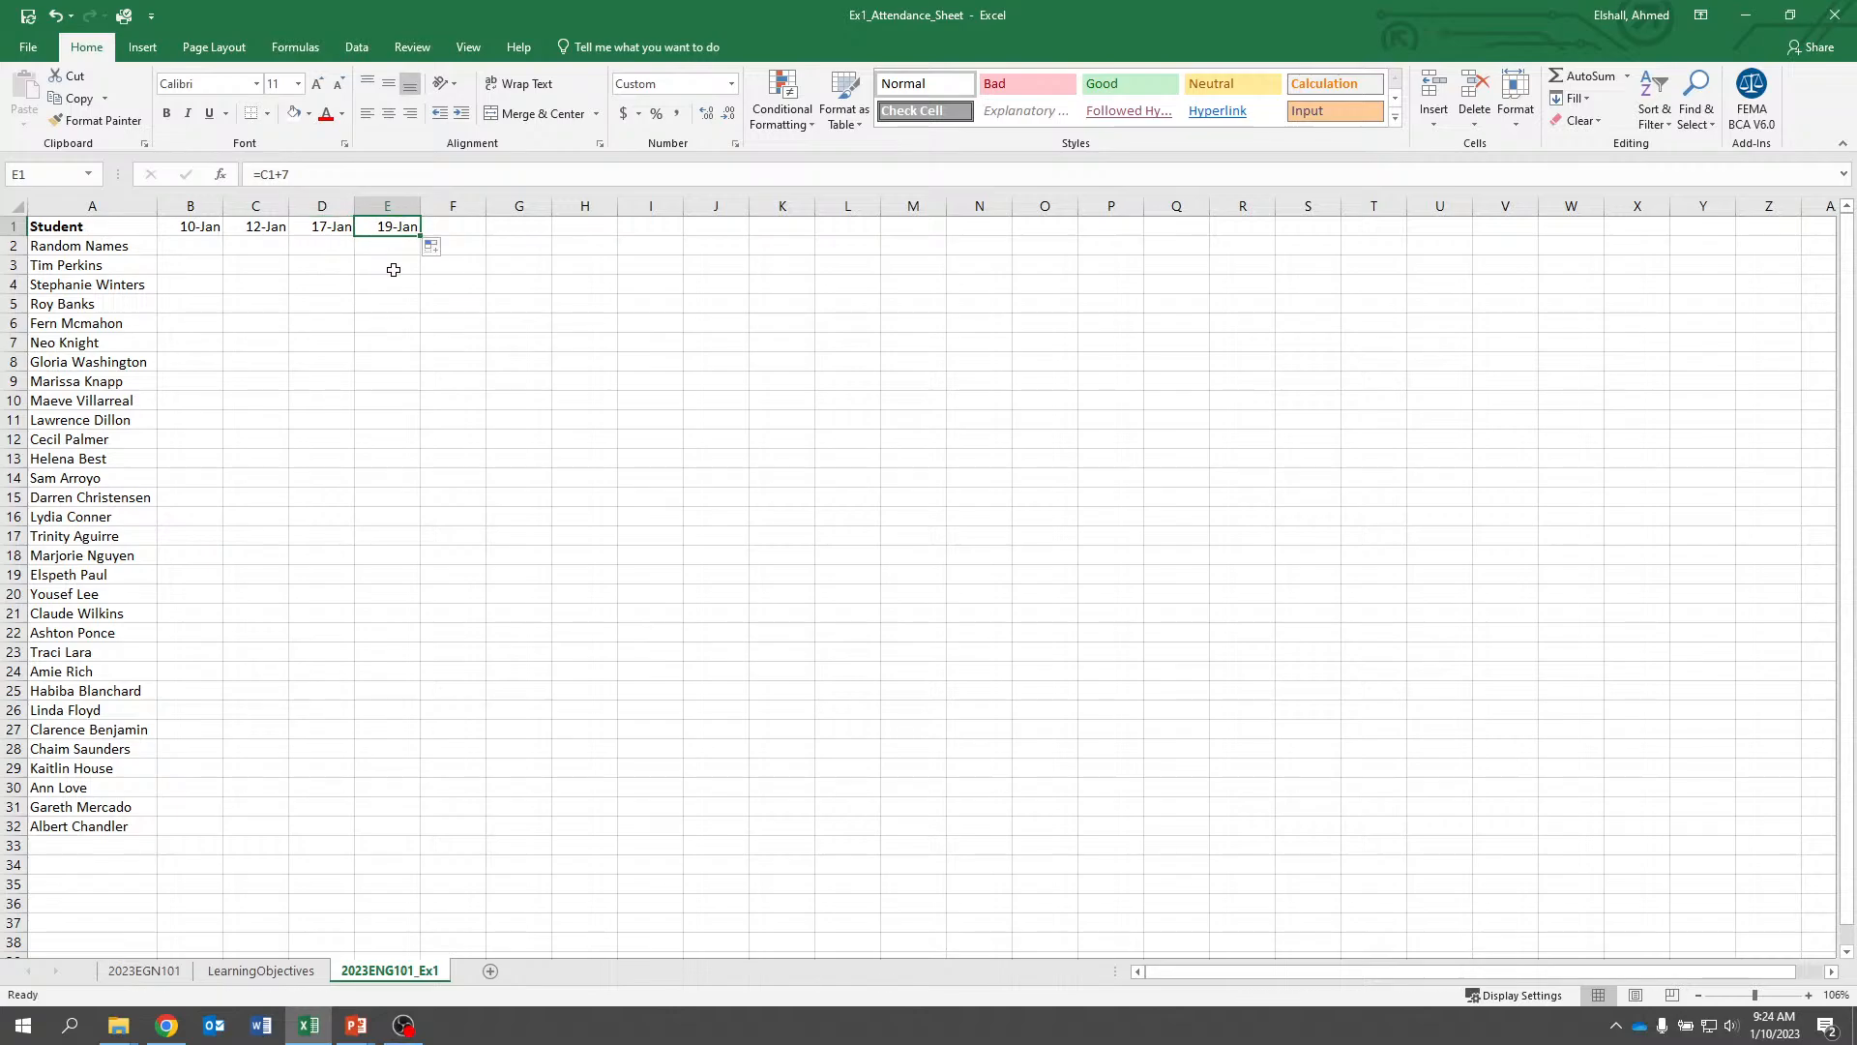
{"action": "double_click", "coordinate": [263, 225]}
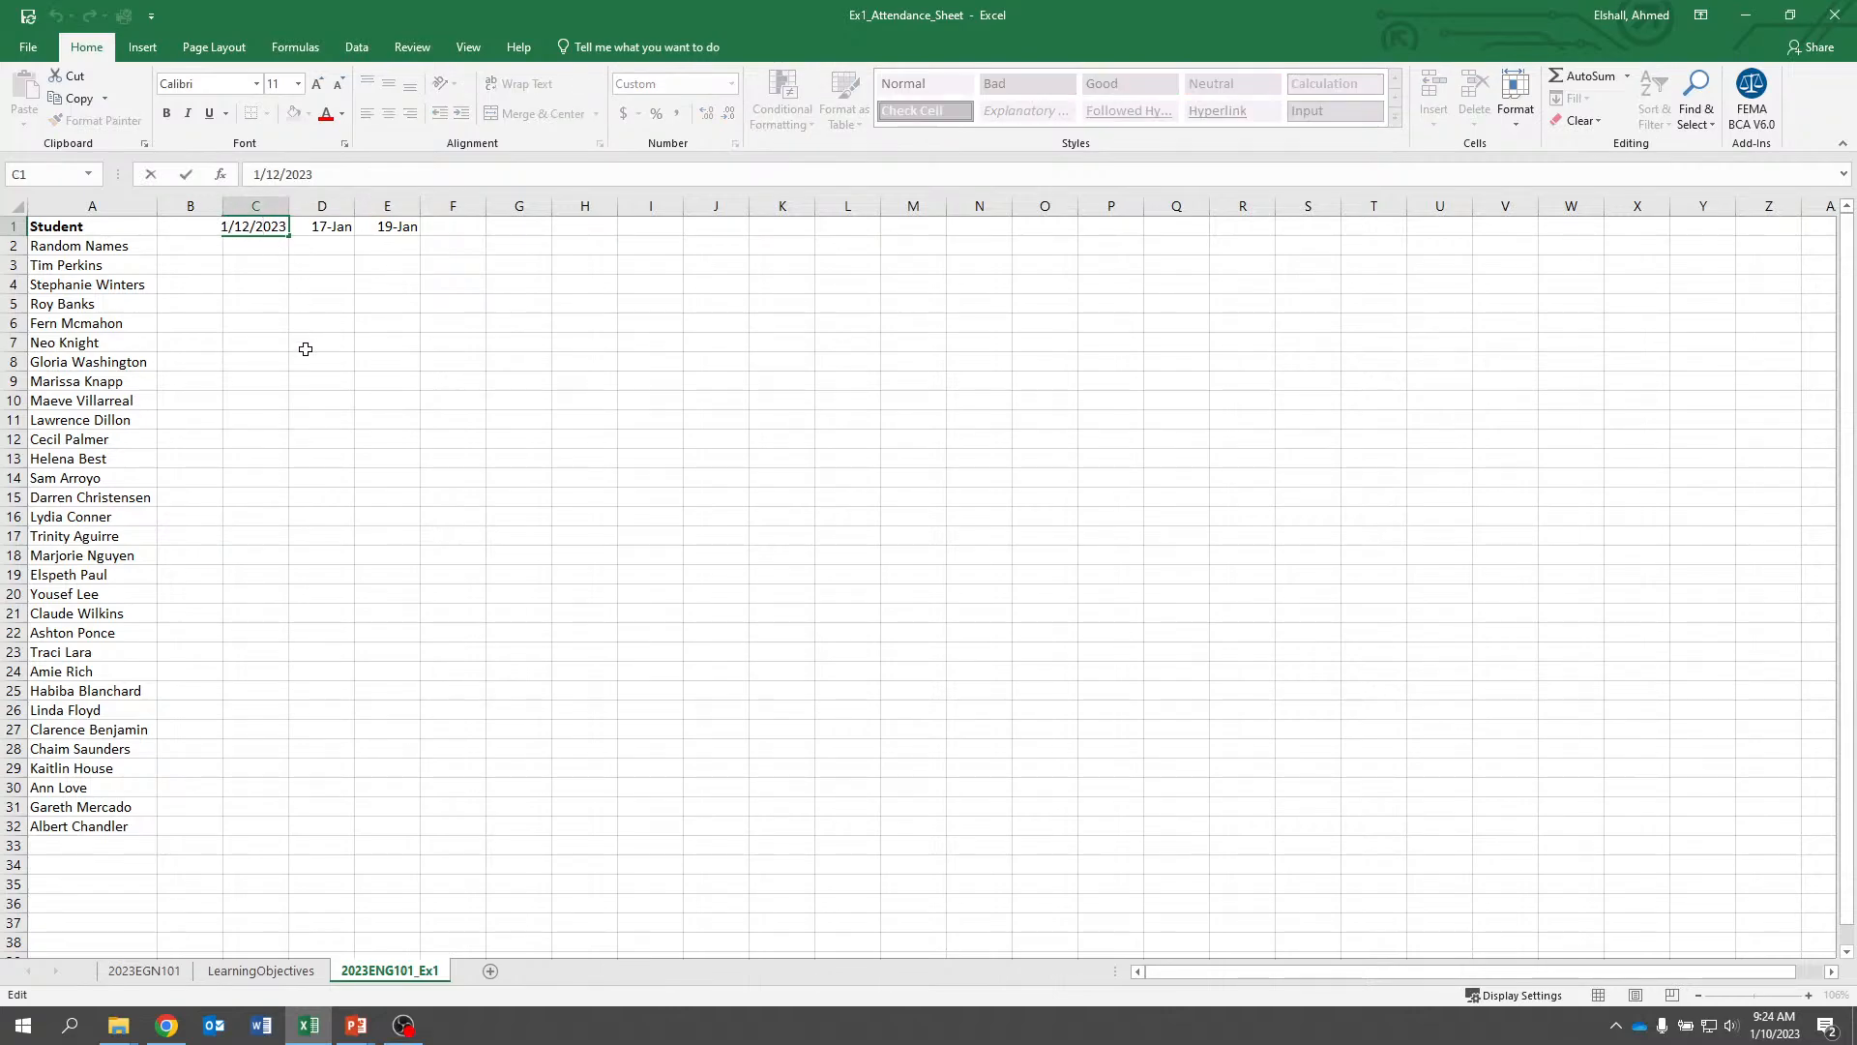
{"action": "key", "text": "ctrl+Return"}
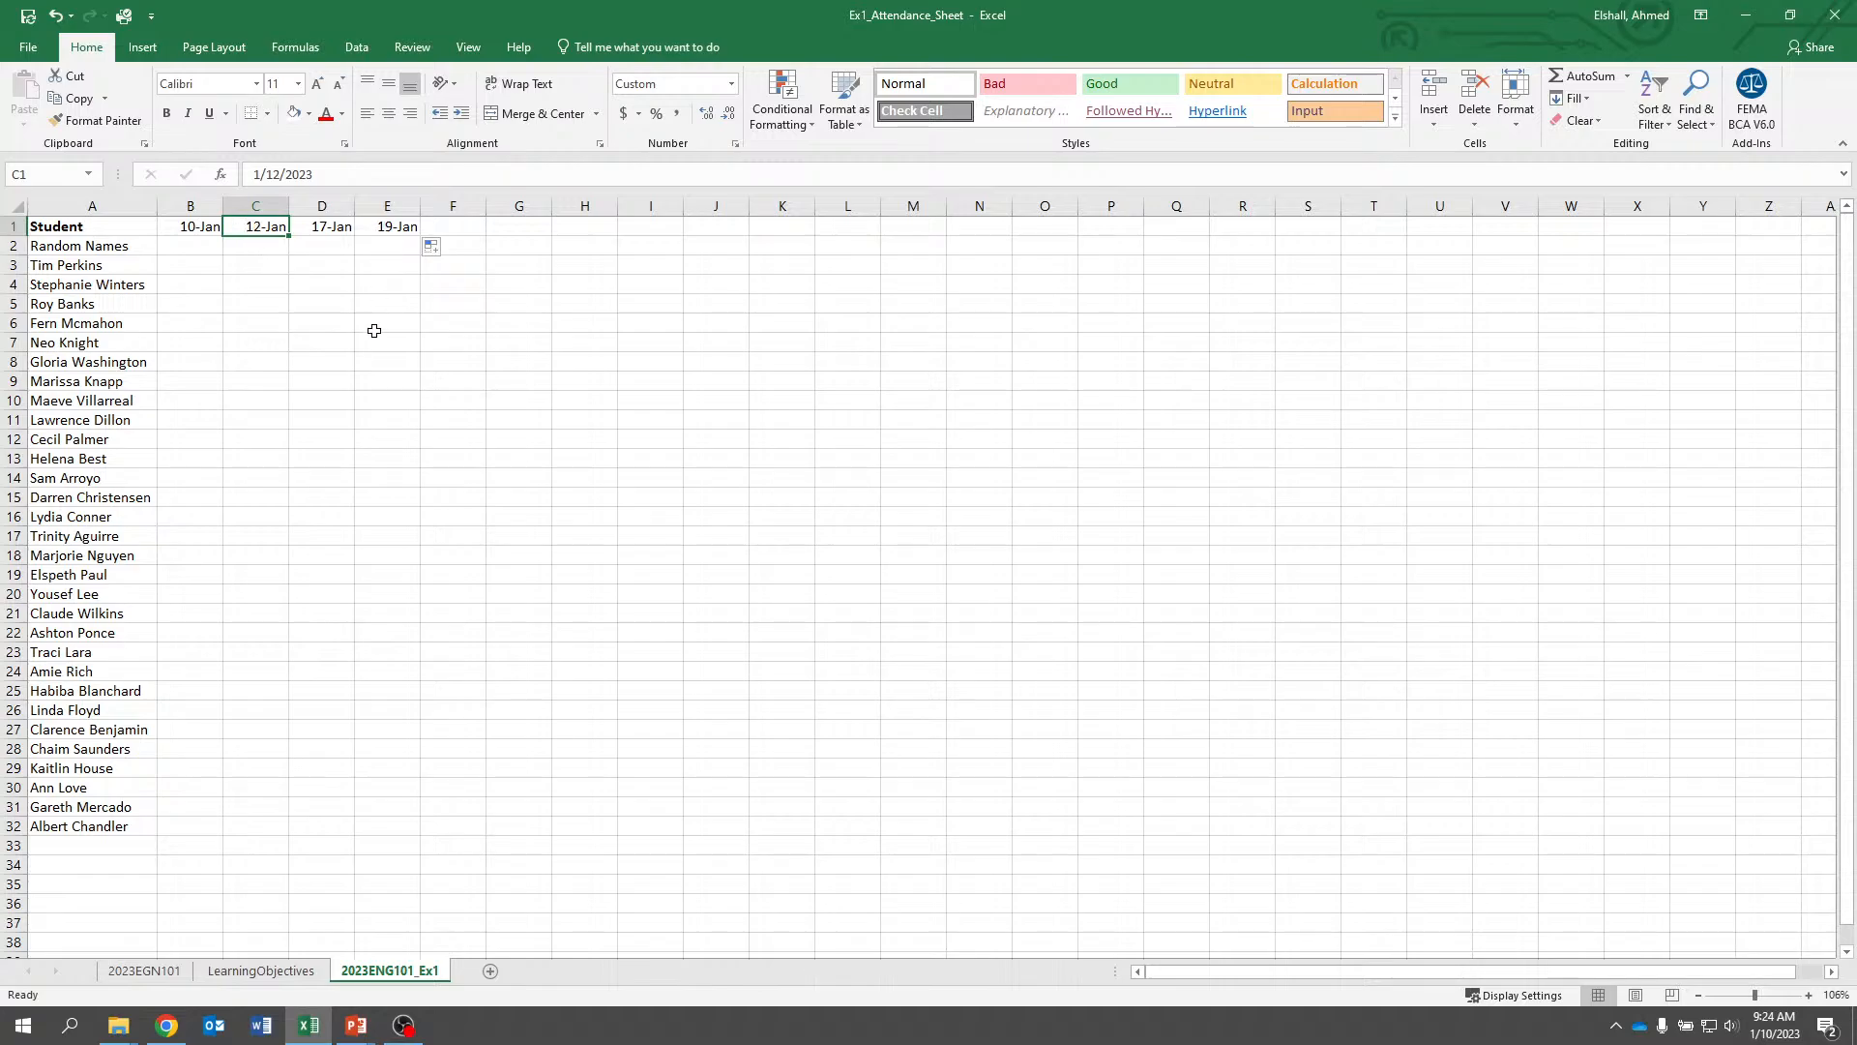
{"action": "left_click", "coordinate": [374, 329]}
{"action": "left_click", "coordinate": [373, 248]}
{"action": "left_click", "coordinate": [370, 379]}
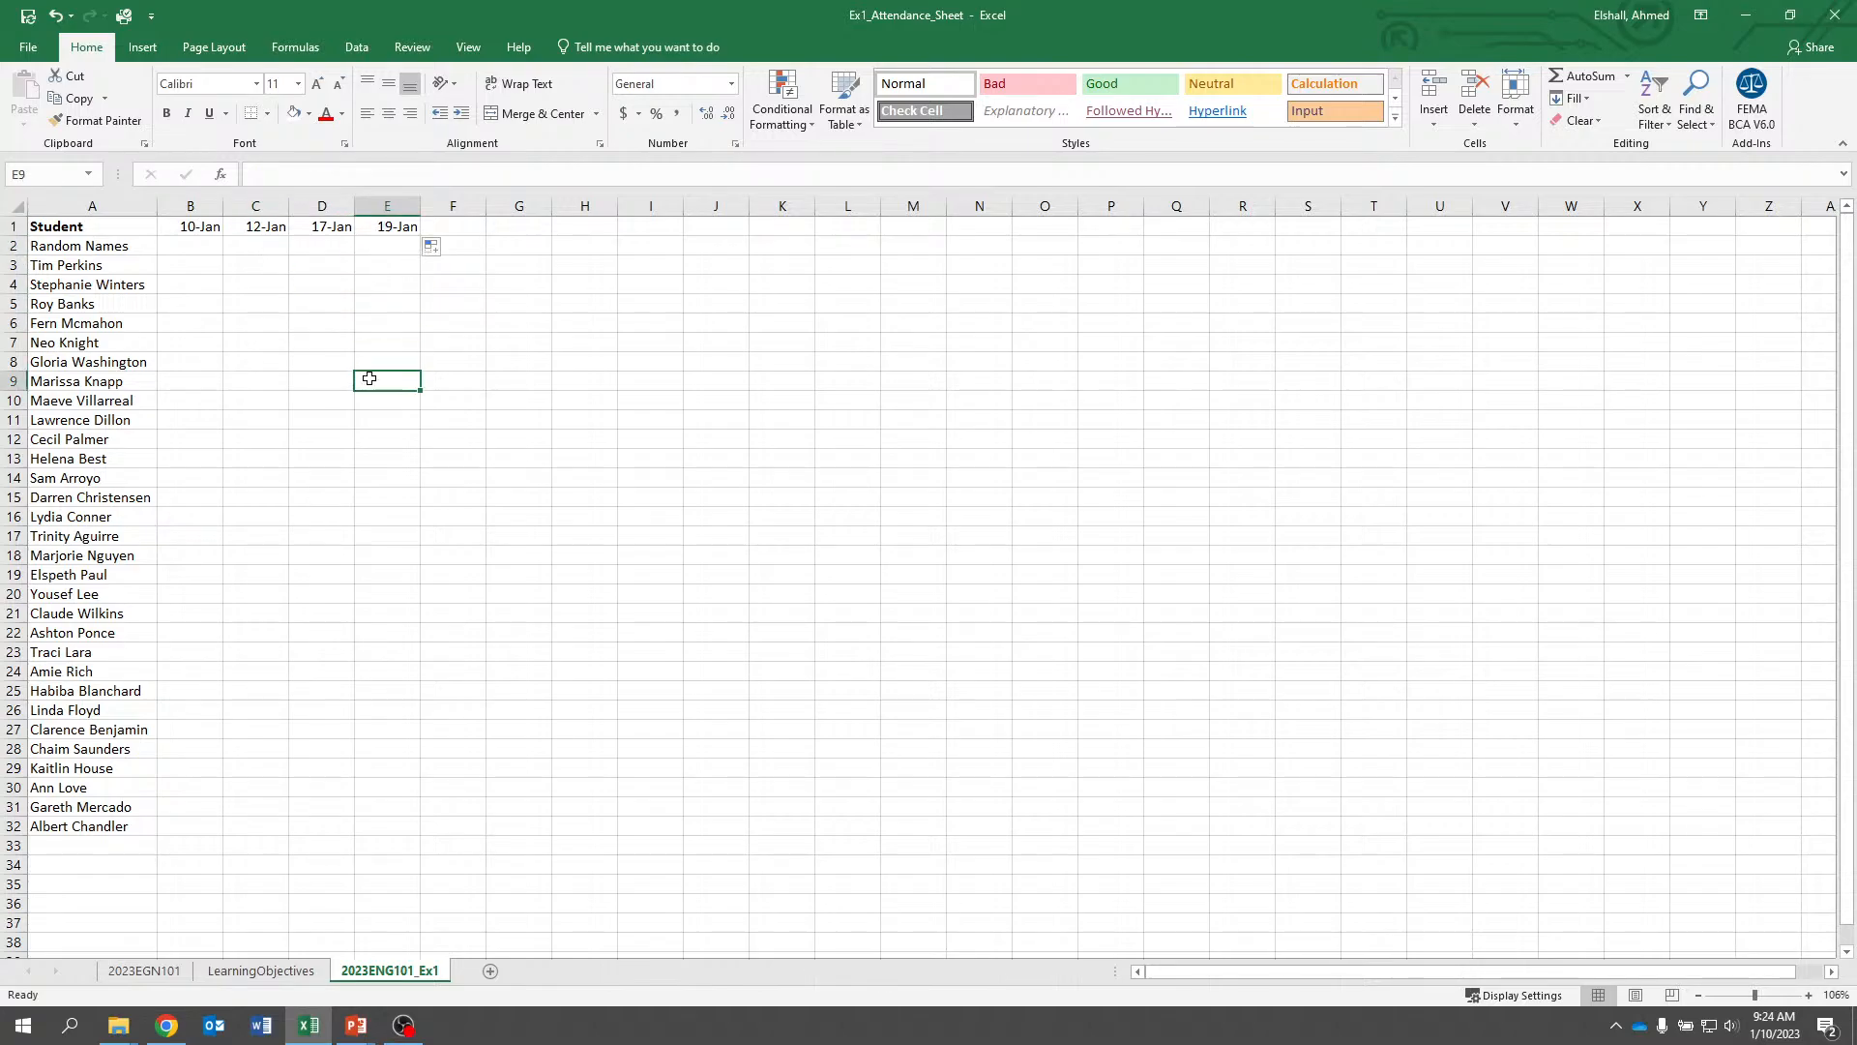
{"action": "left_click", "coordinate": [372, 250]}
{"action": "left_click", "coordinate": [443, 418]}
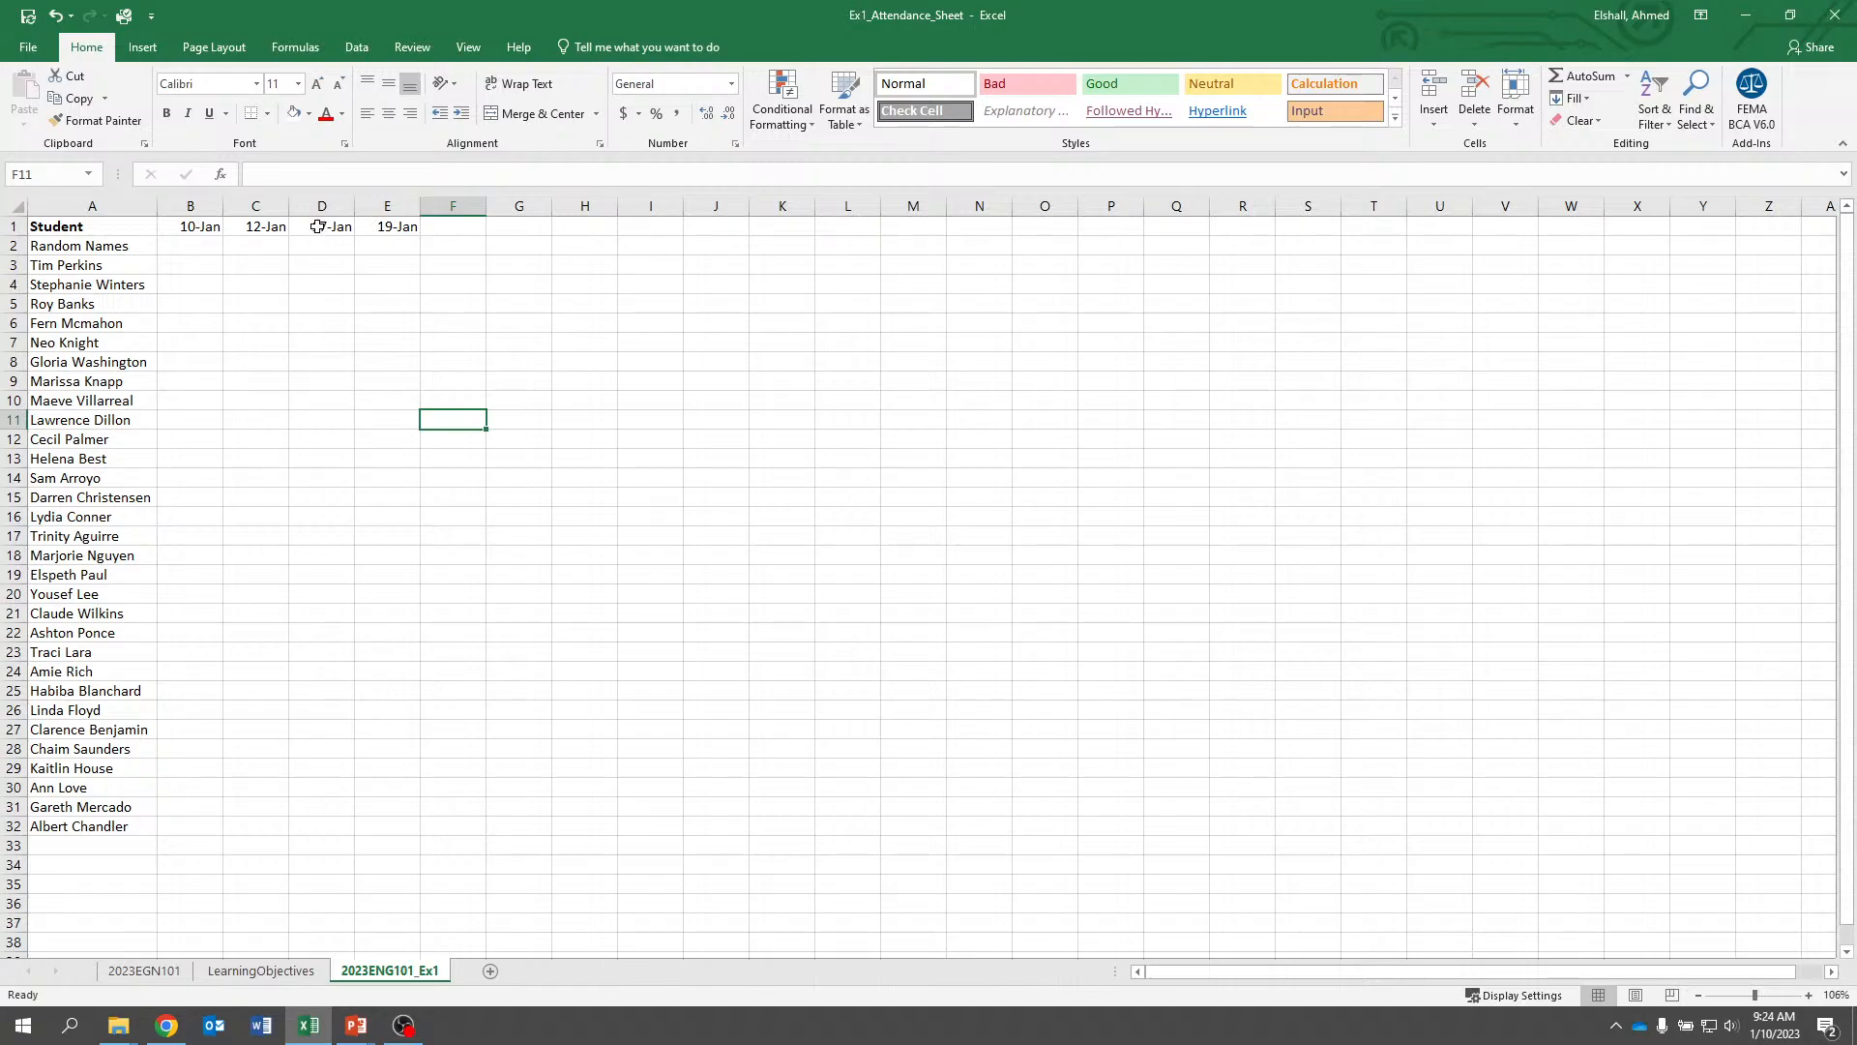
Fill the date formulas in row 1 across to L1 and inspect the formulas in F1 and G1
{"action": "left_click_drag", "start_coordinate": [314, 228], "coordinate": [875, 232]}
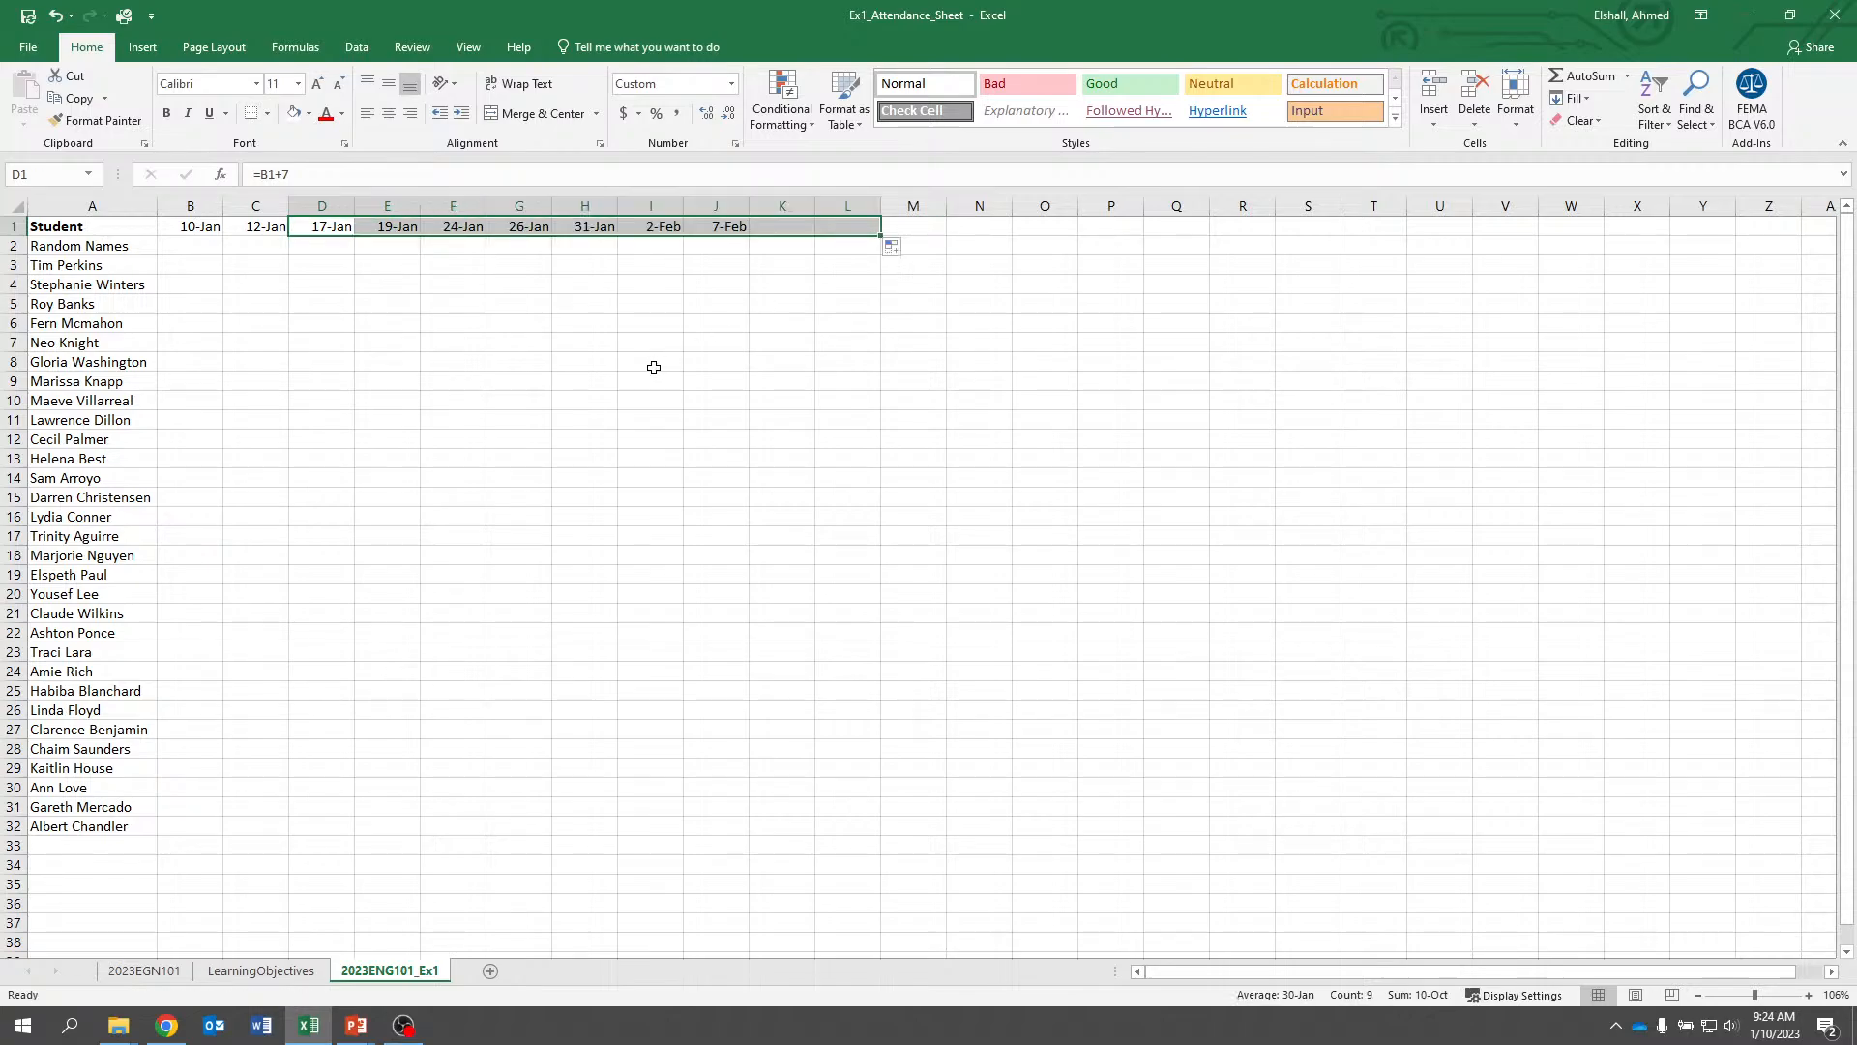
{"action": "left_click", "coordinate": [585, 362]}
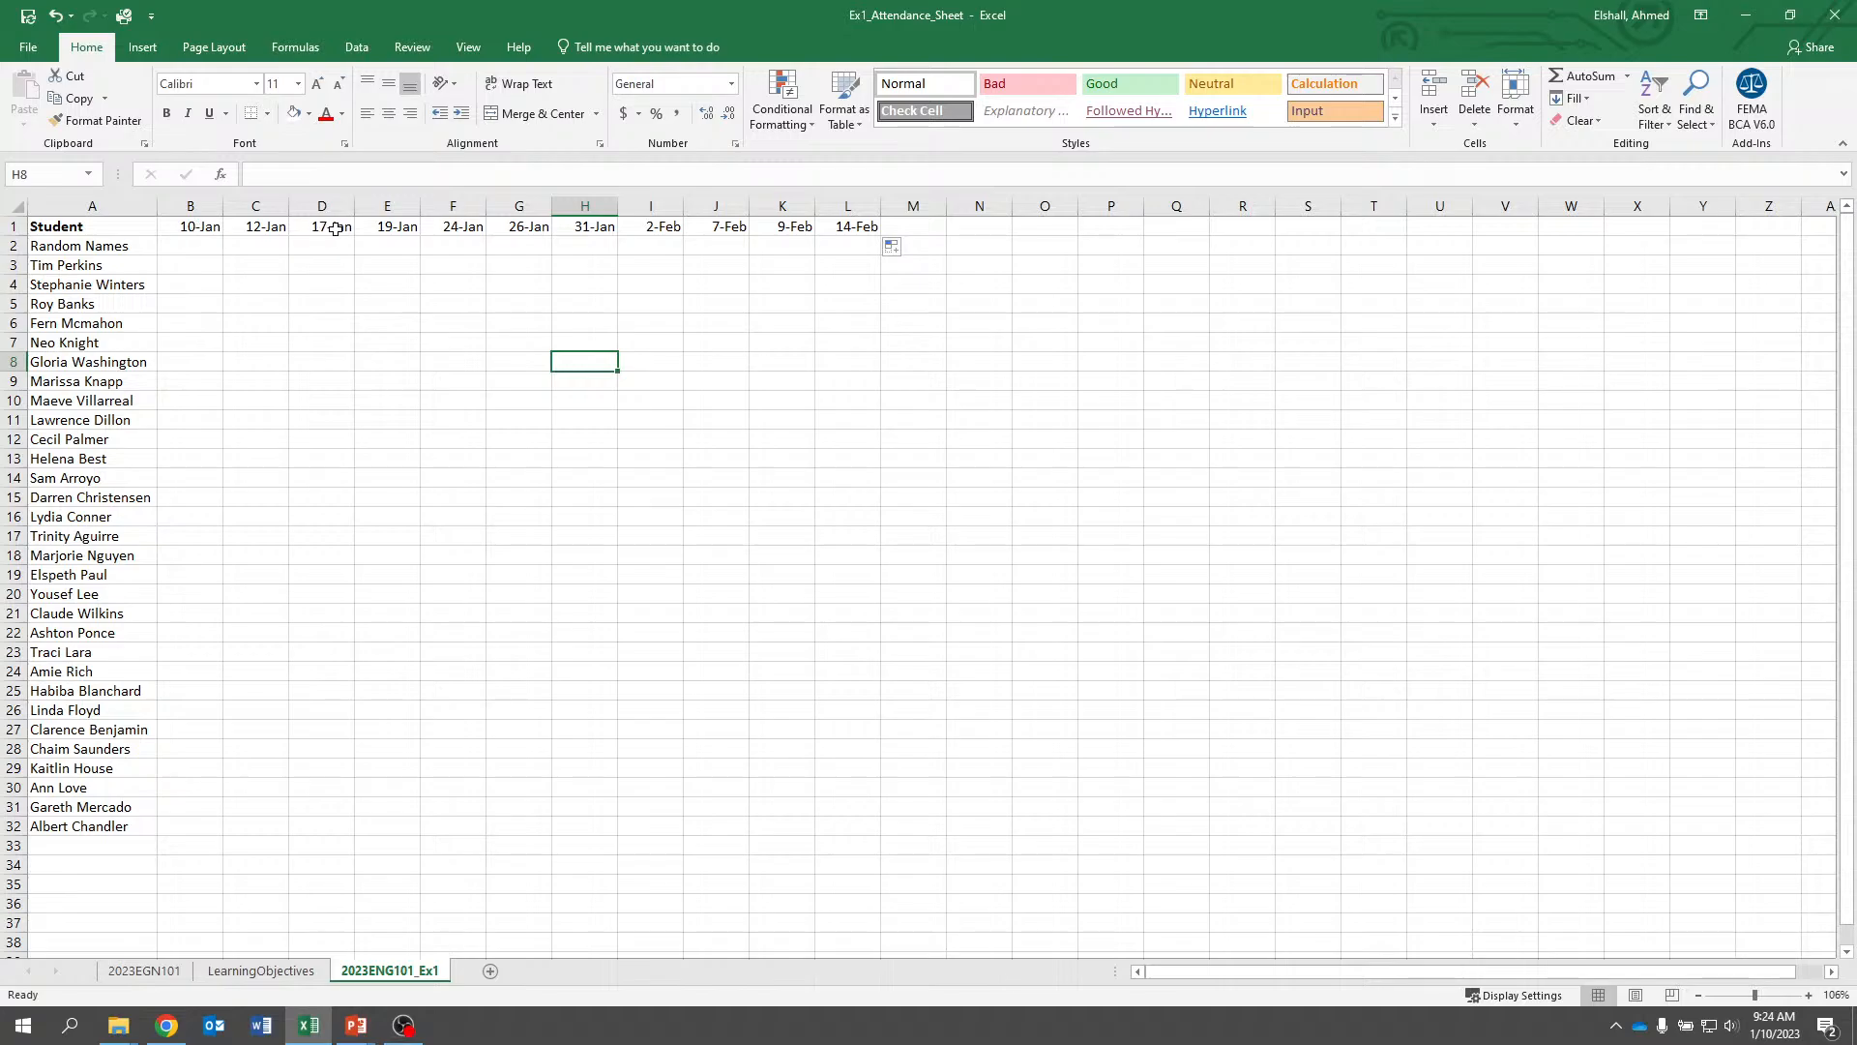
{"action": "left_click", "coordinate": [462, 226]}
{"action": "type", "text": "=D1+7"}
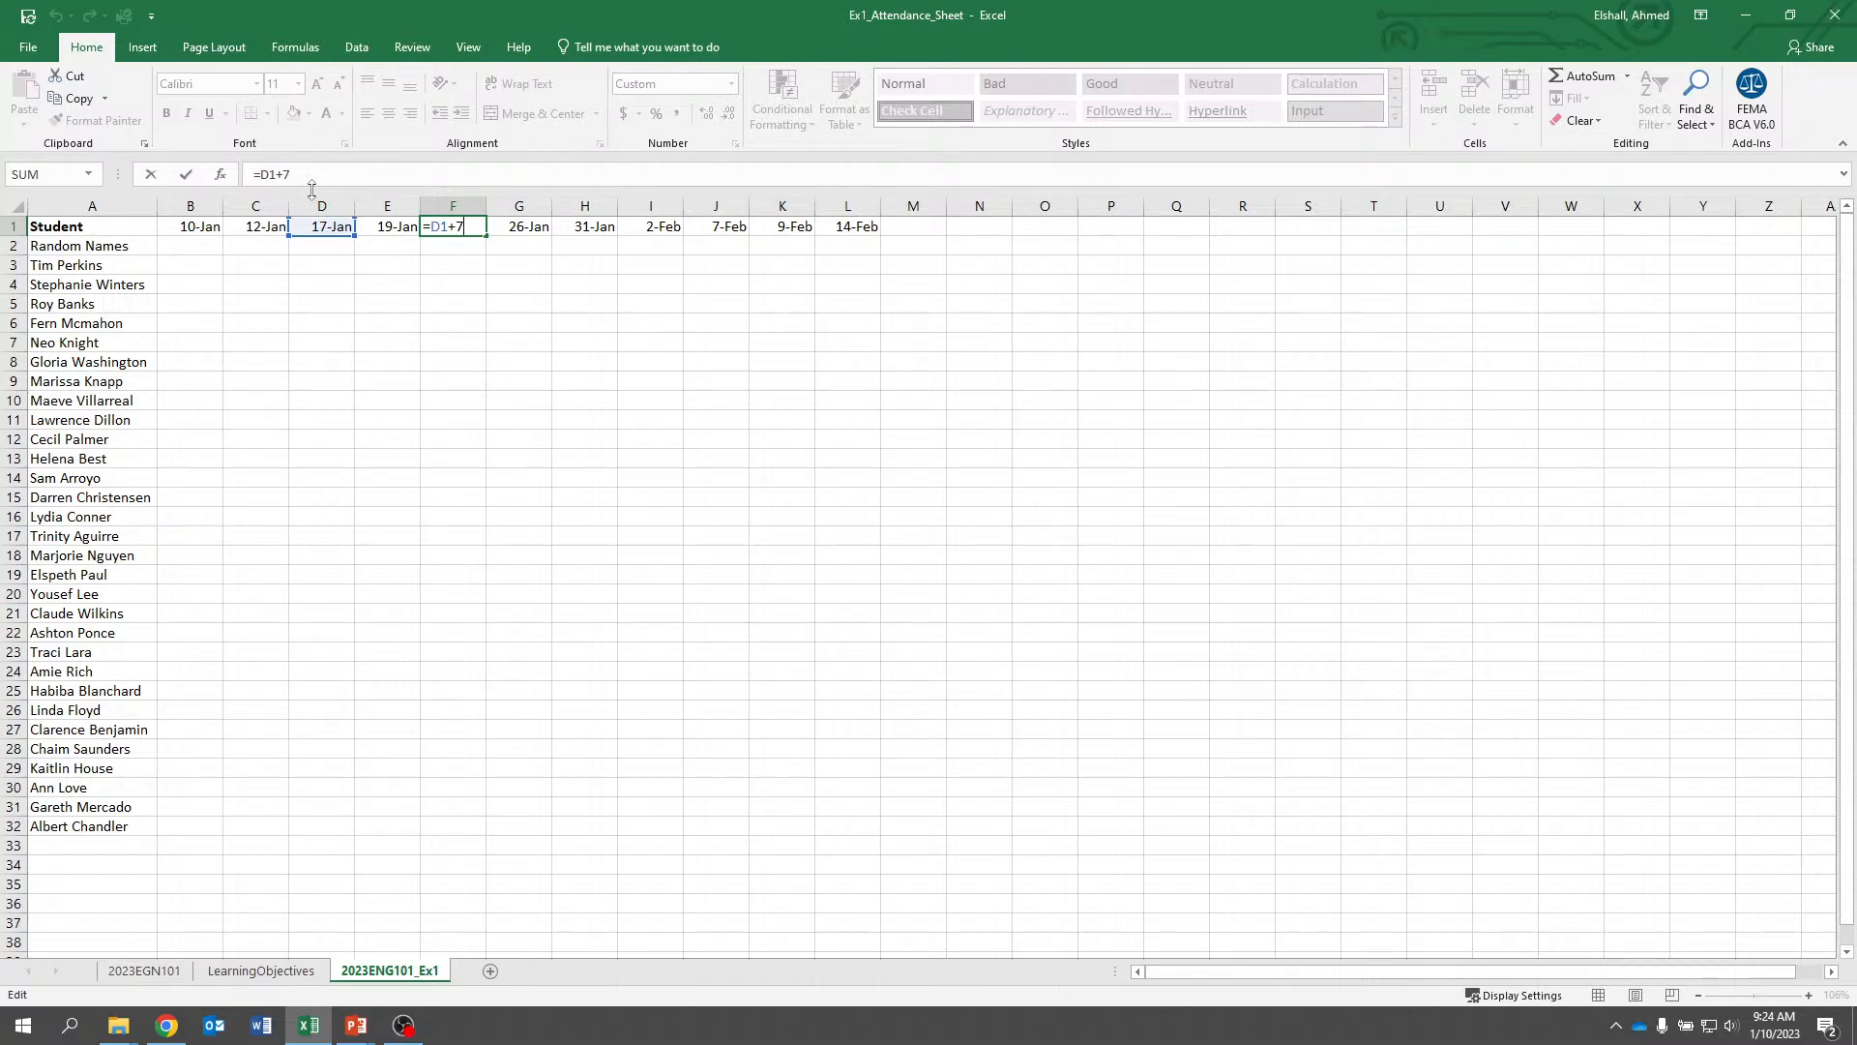
{"action": "key", "text": "ctrl+Return"}
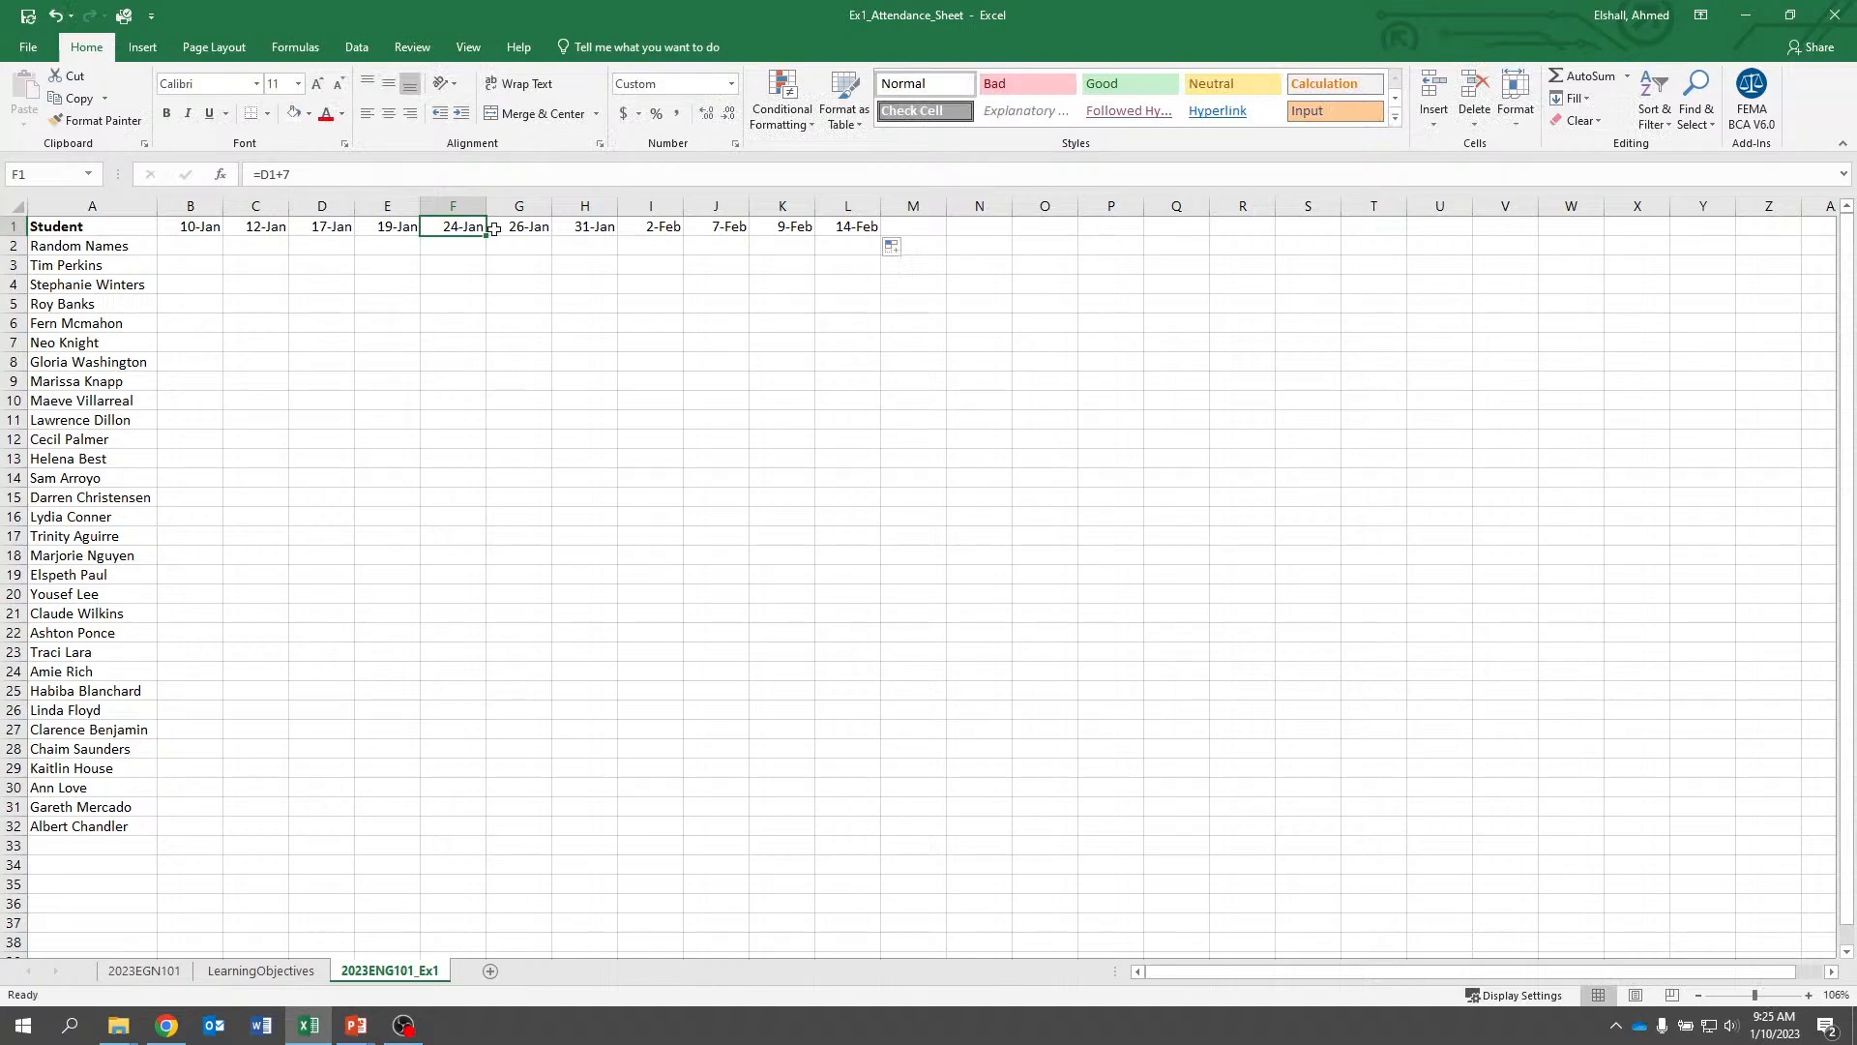
{"action": "double_click", "coordinate": [538, 227]}
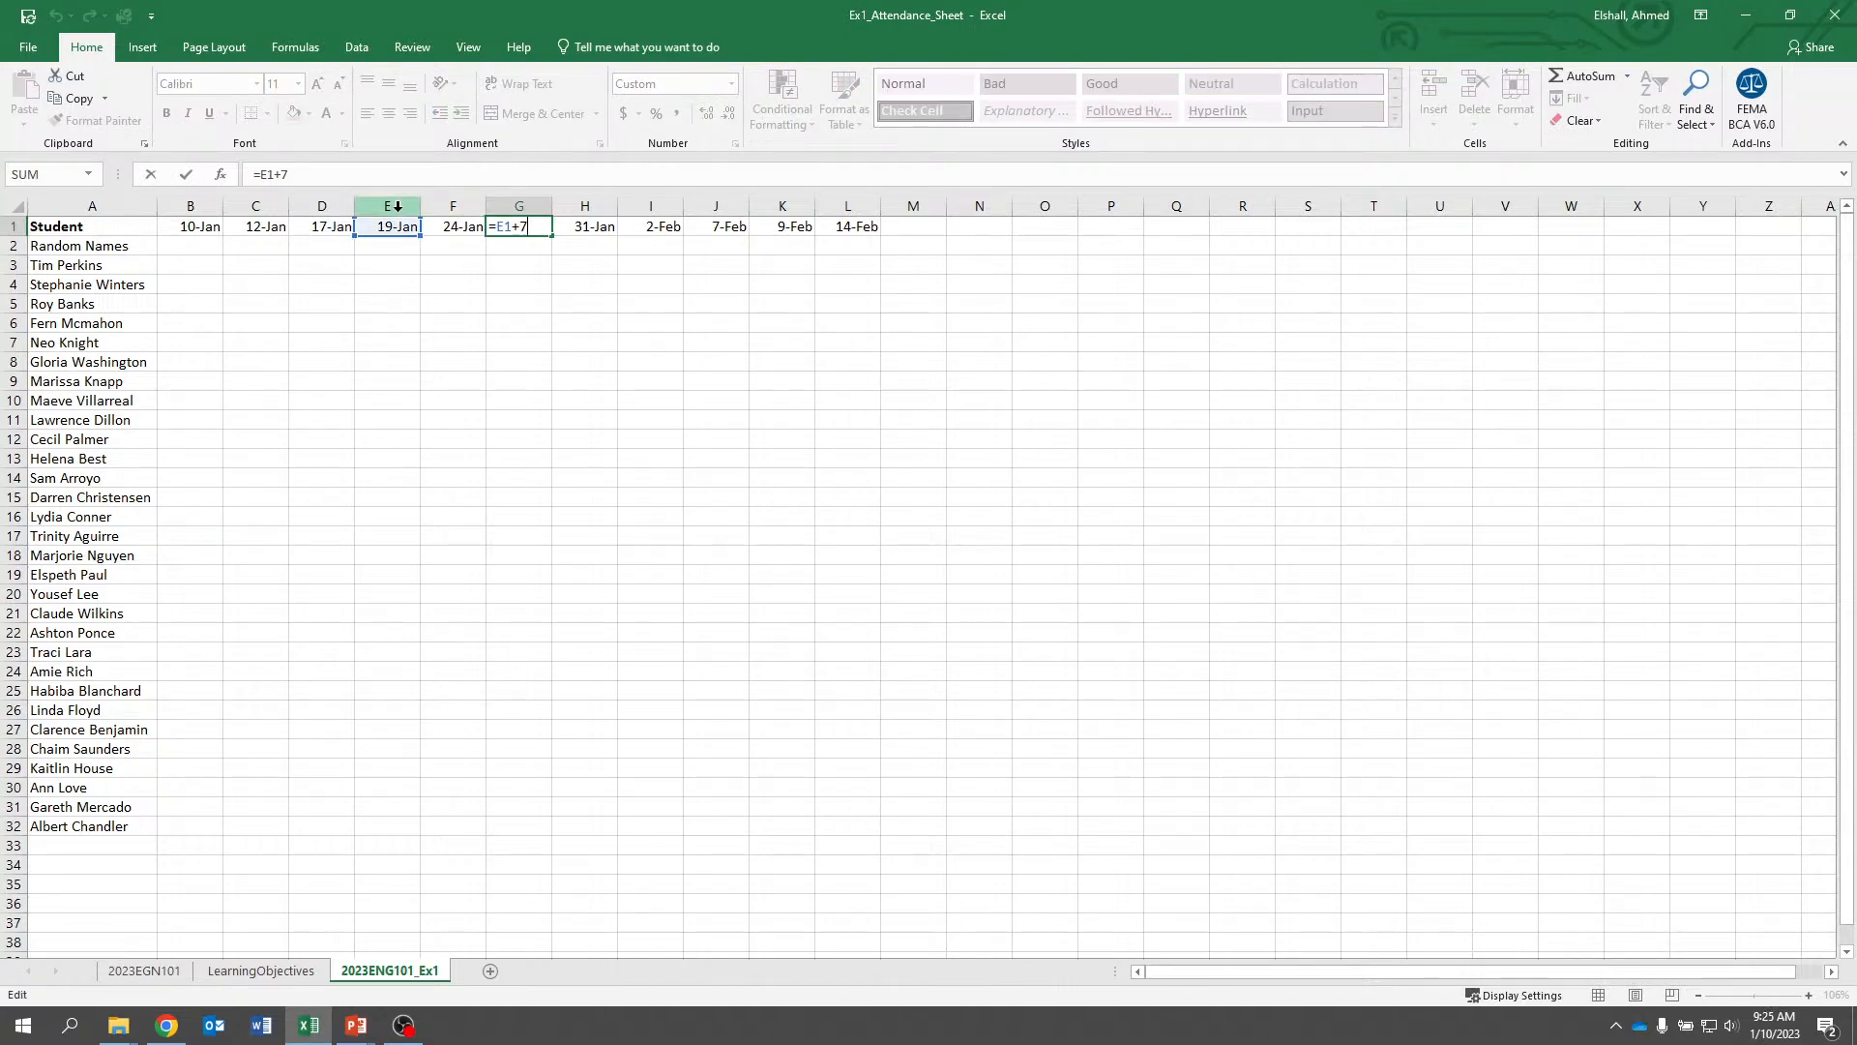
{"action": "left_click", "coordinate": [580, 305]}
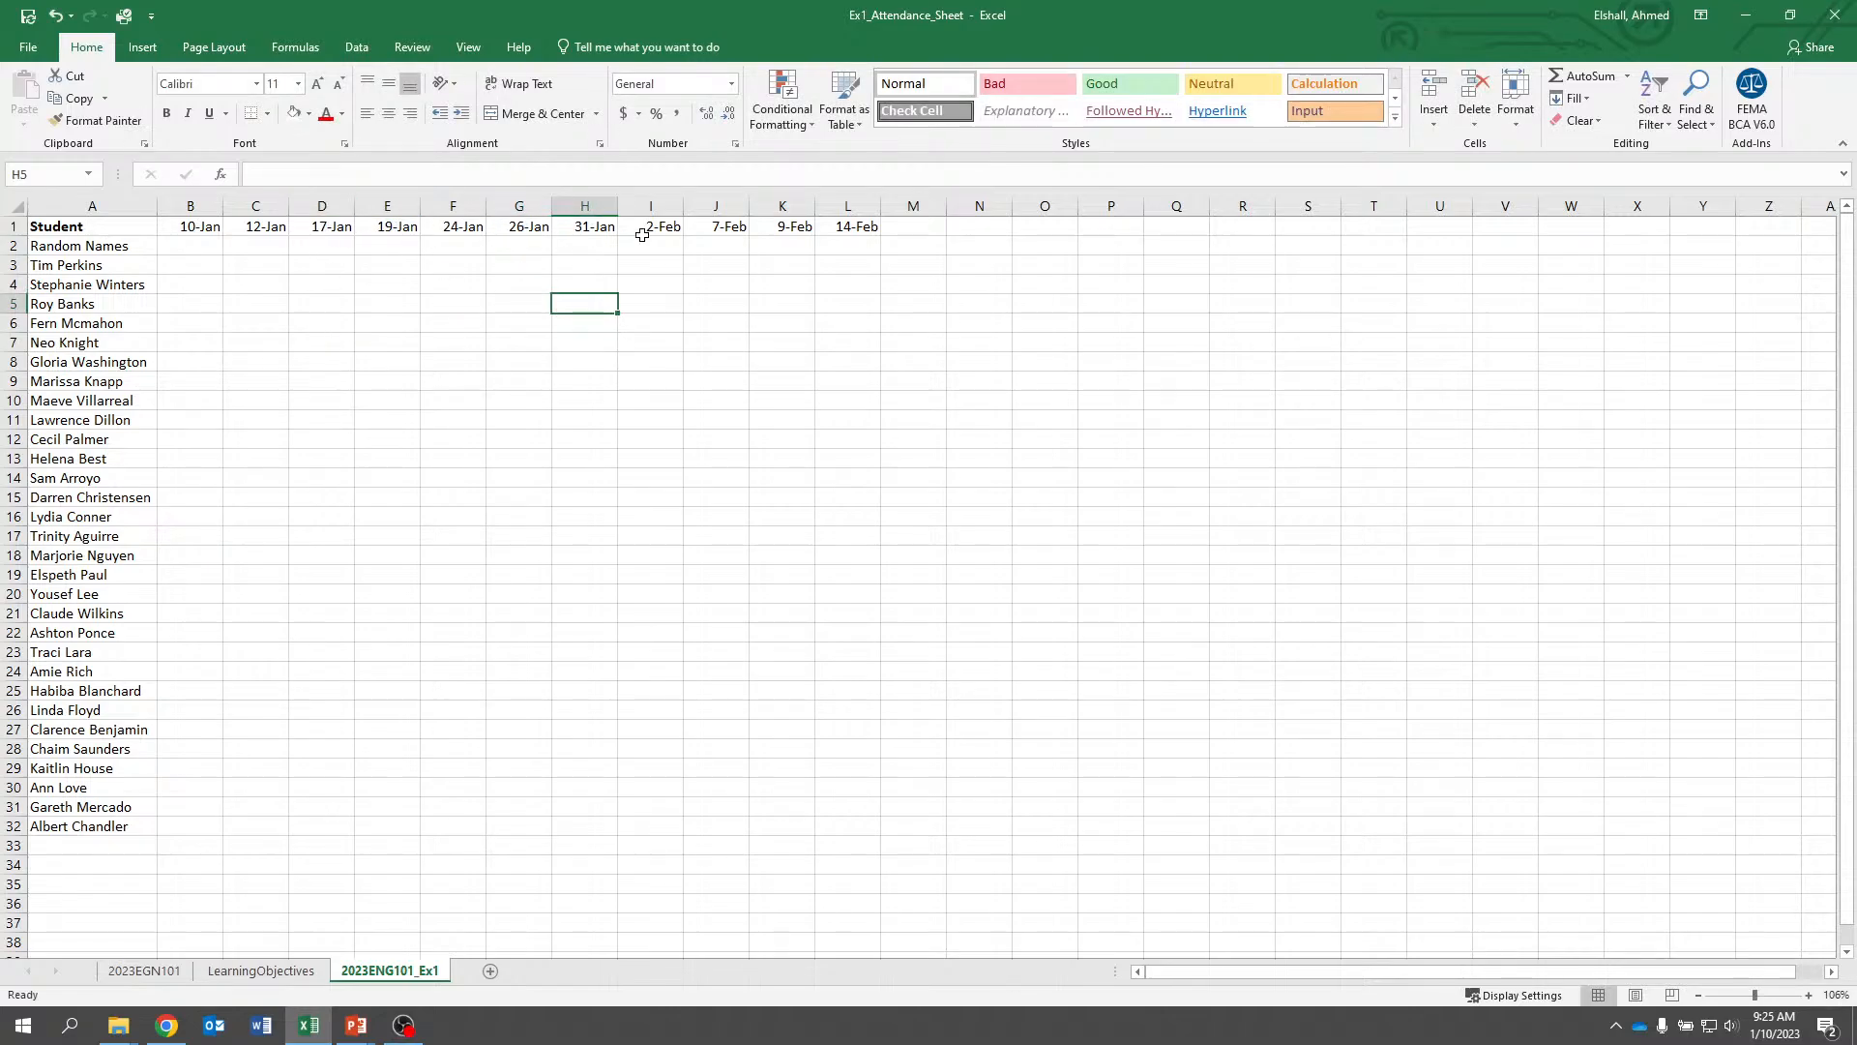
Extend the class date formulas in row 1 from K1:L1 across to cell AH1, through 2-May
{"action": "left_click_drag", "start_coordinate": [795, 227], "coordinate": [844, 227]}
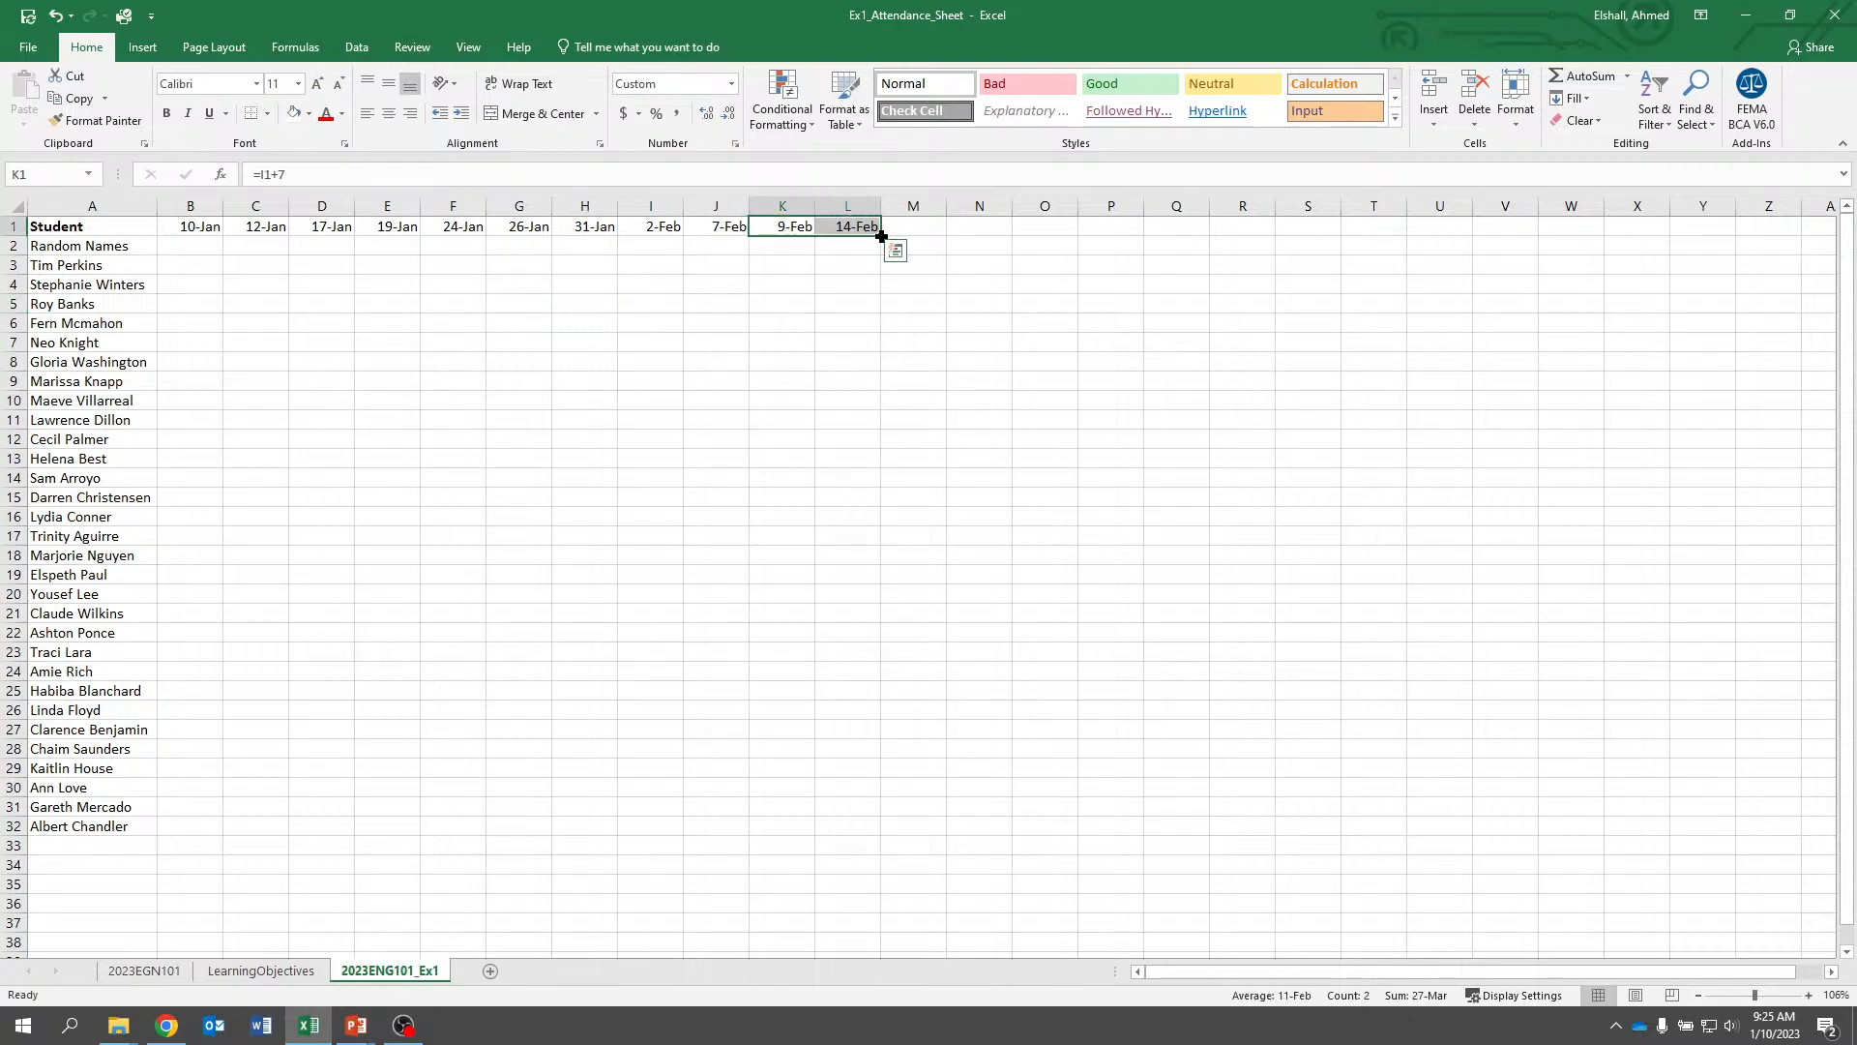
{"action": "left_click_drag", "start_coordinate": [880, 233], "coordinate": [1734, 235]}
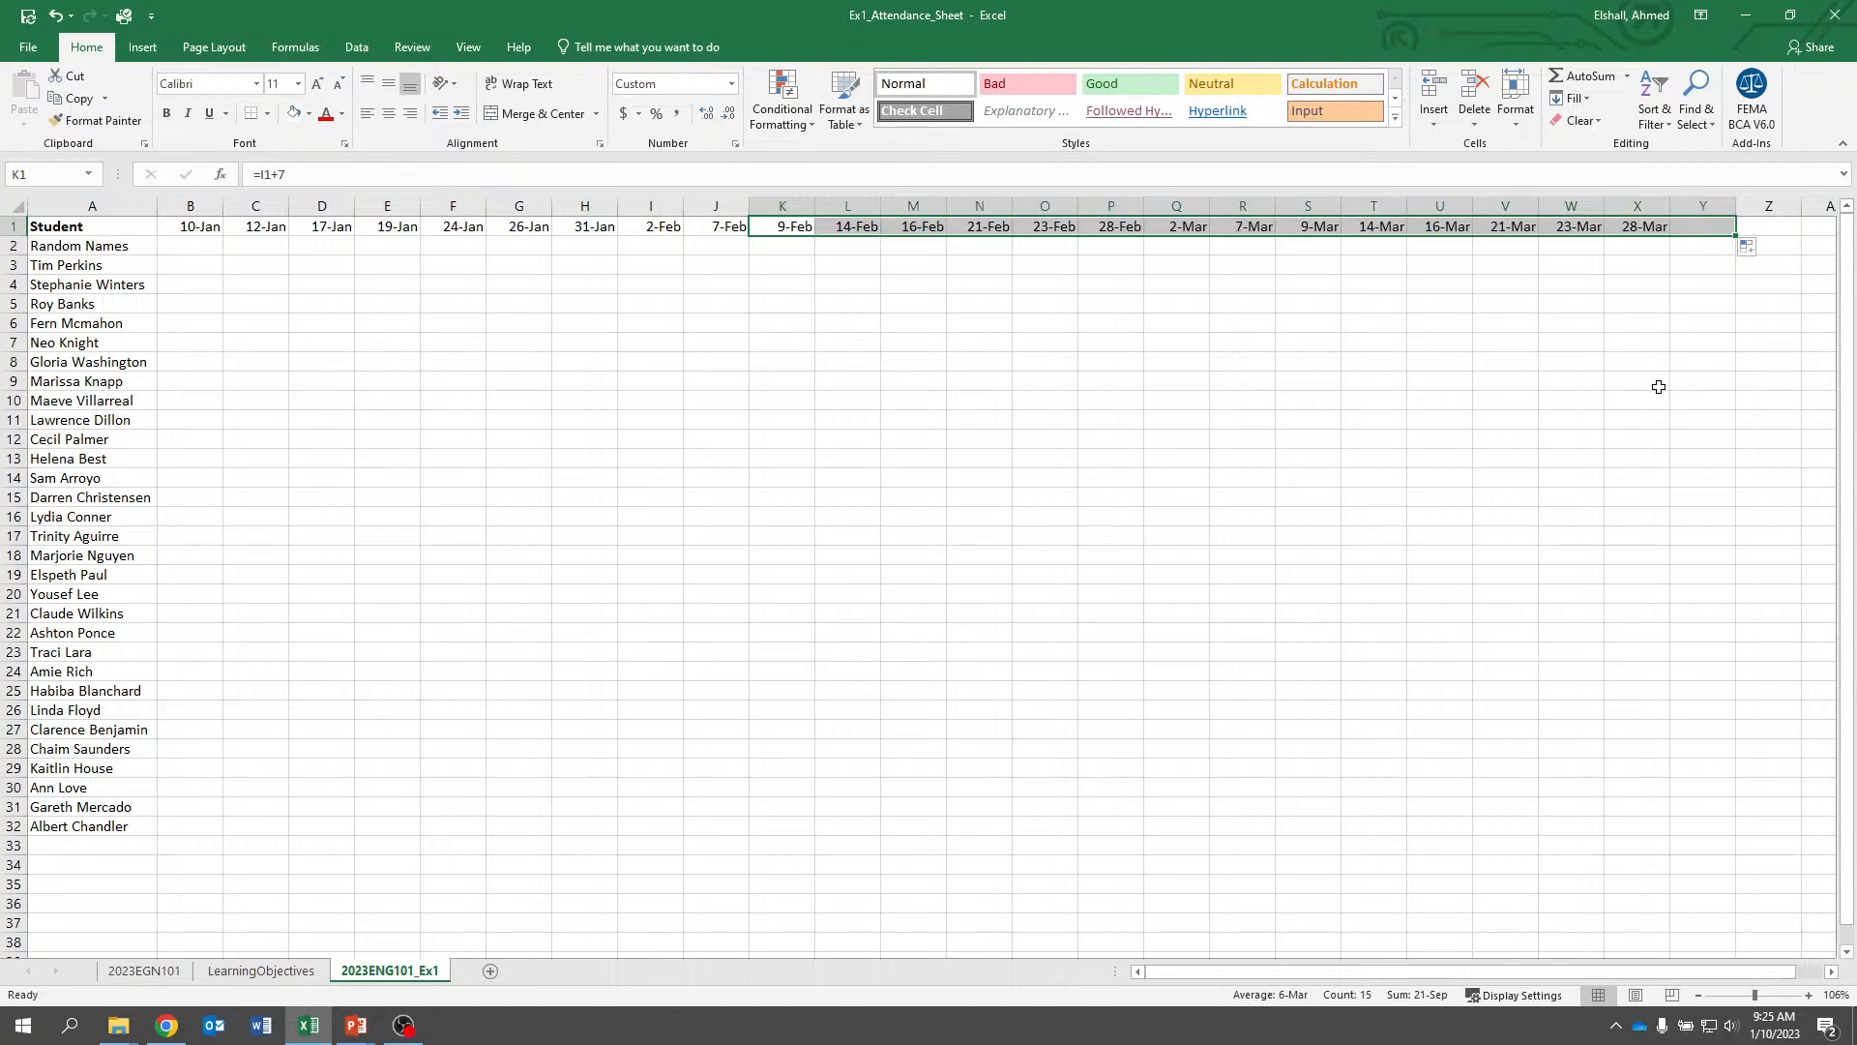
{"action": "left_click", "coordinate": [1699, 995]}
{"action": "left_click", "coordinate": [1699, 996]}
{"action": "left_click", "coordinate": [1699, 996]}
{"action": "left_click", "coordinate": [1698, 995]}
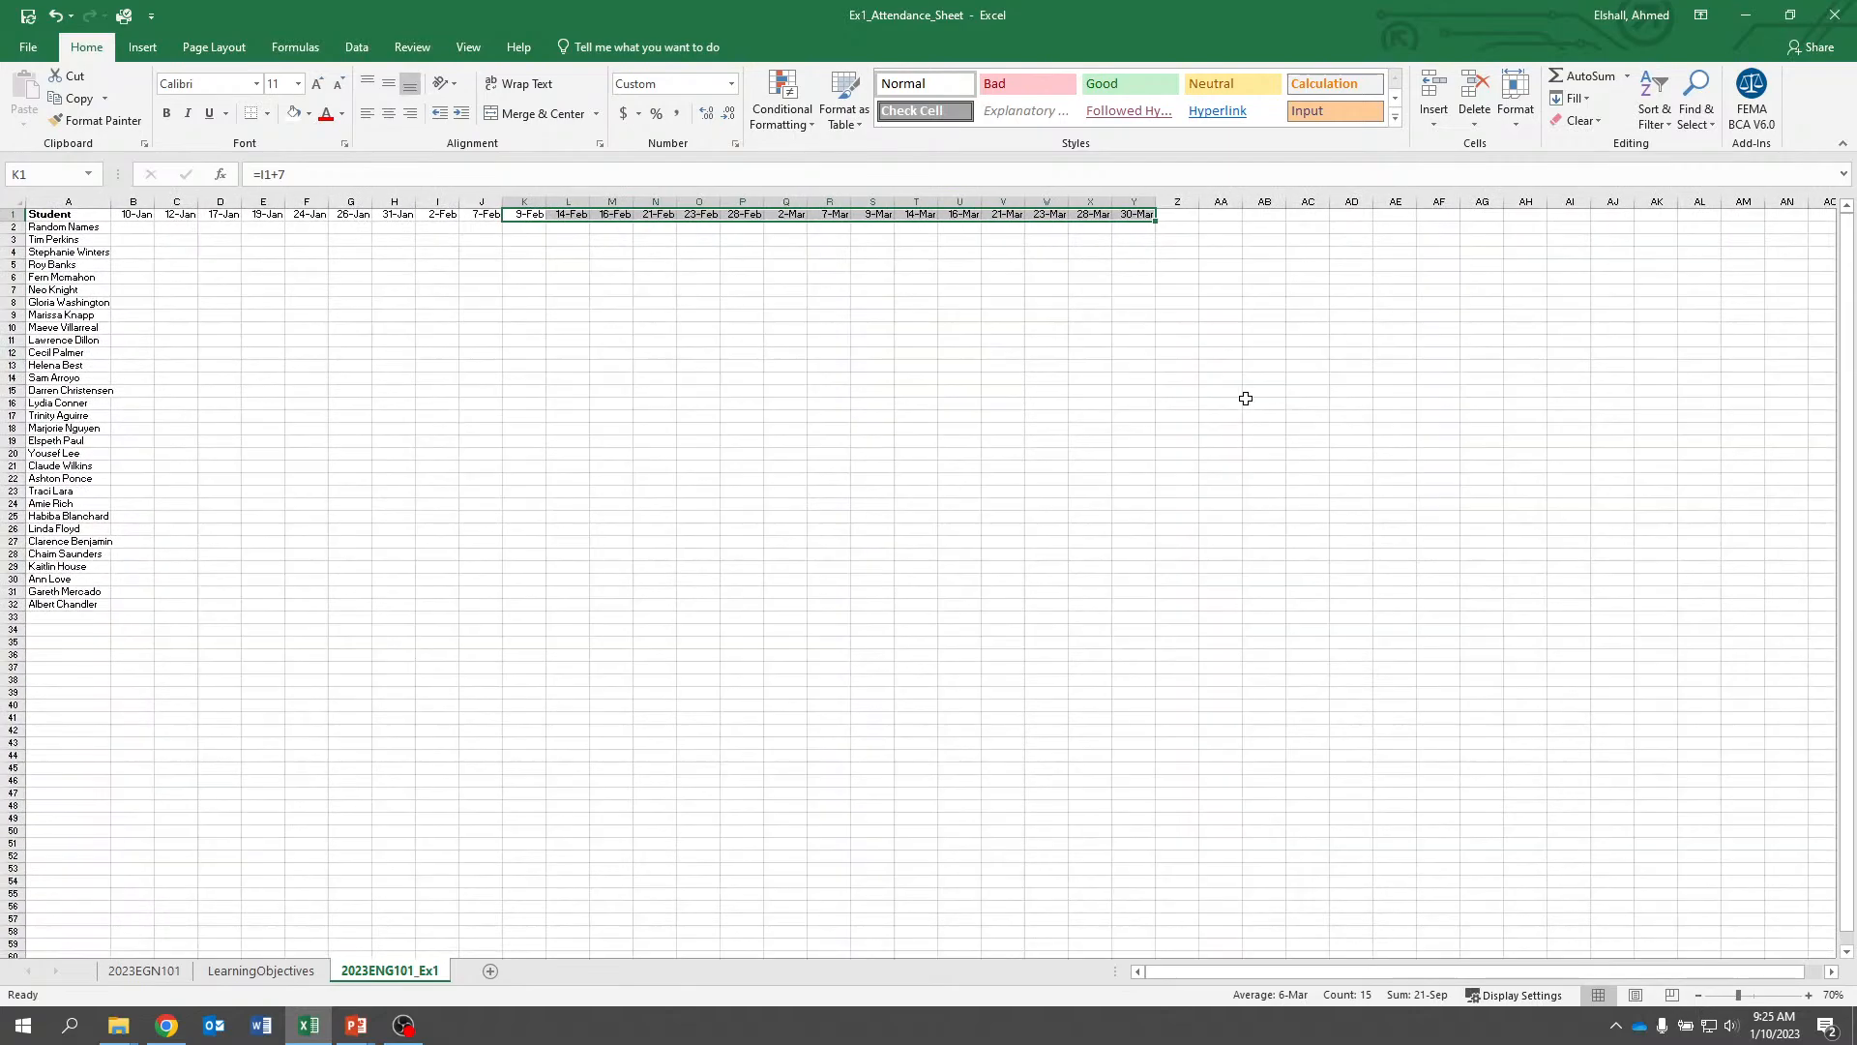
{"action": "left_click", "coordinate": [1098, 214]}
{"action": "left_click_drag", "start_coordinate": [1112, 220], "coordinate": [1153, 222]}
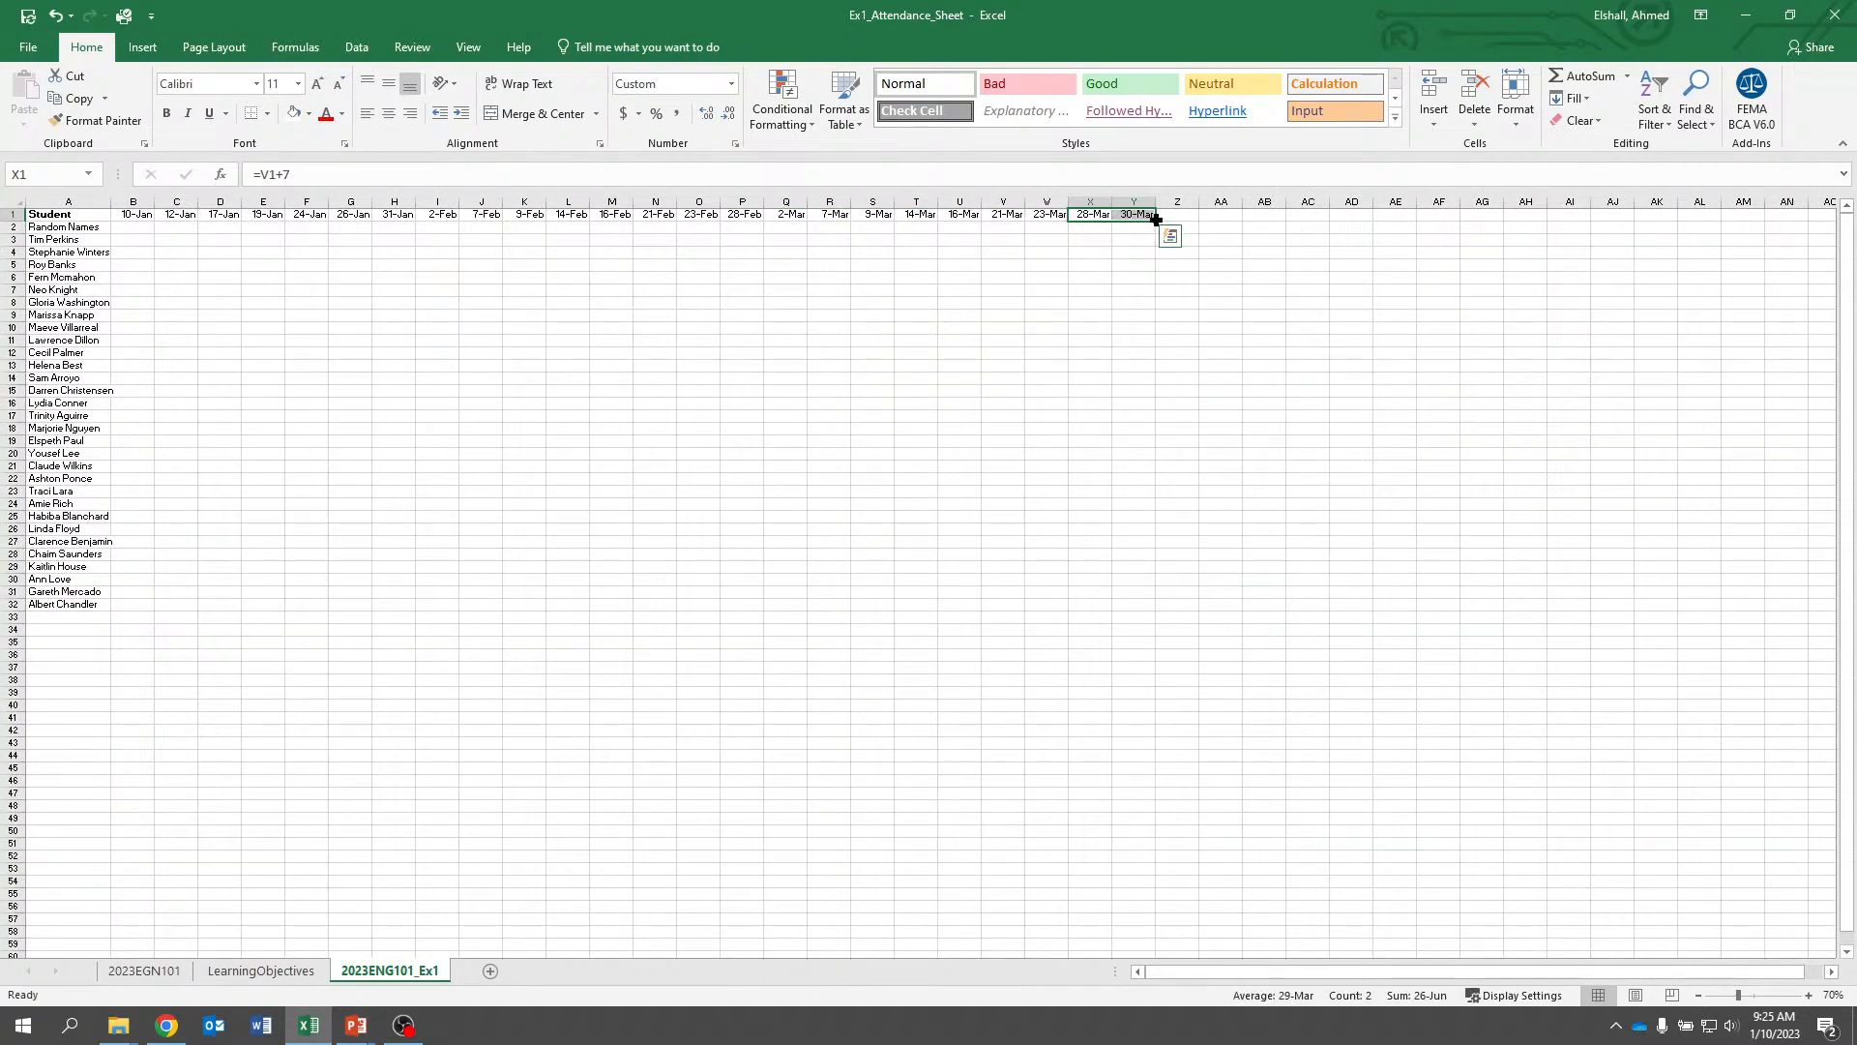
{"action": "left_click_drag", "start_coordinate": [1157, 222], "coordinate": [1542, 217]}
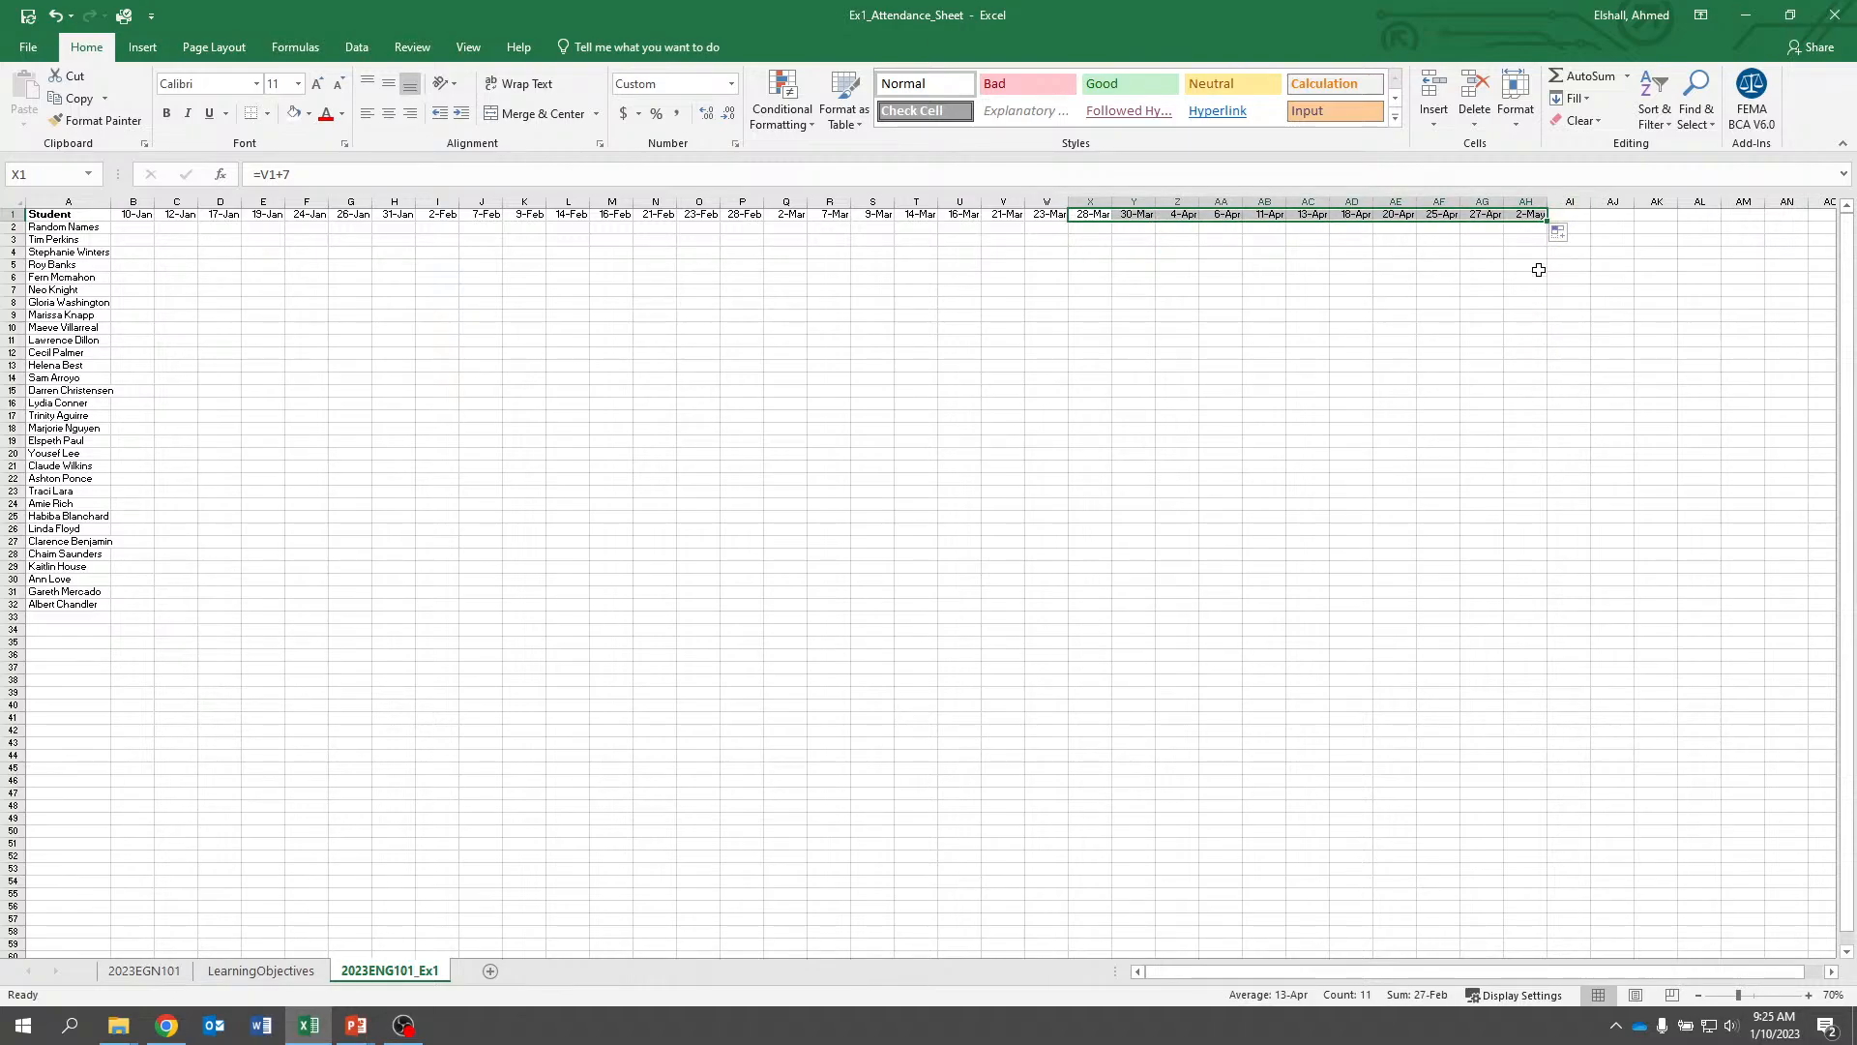
AutoFit the widths of date columns B through AH to their contents
{"action": "left_click", "coordinate": [1760, 995]}
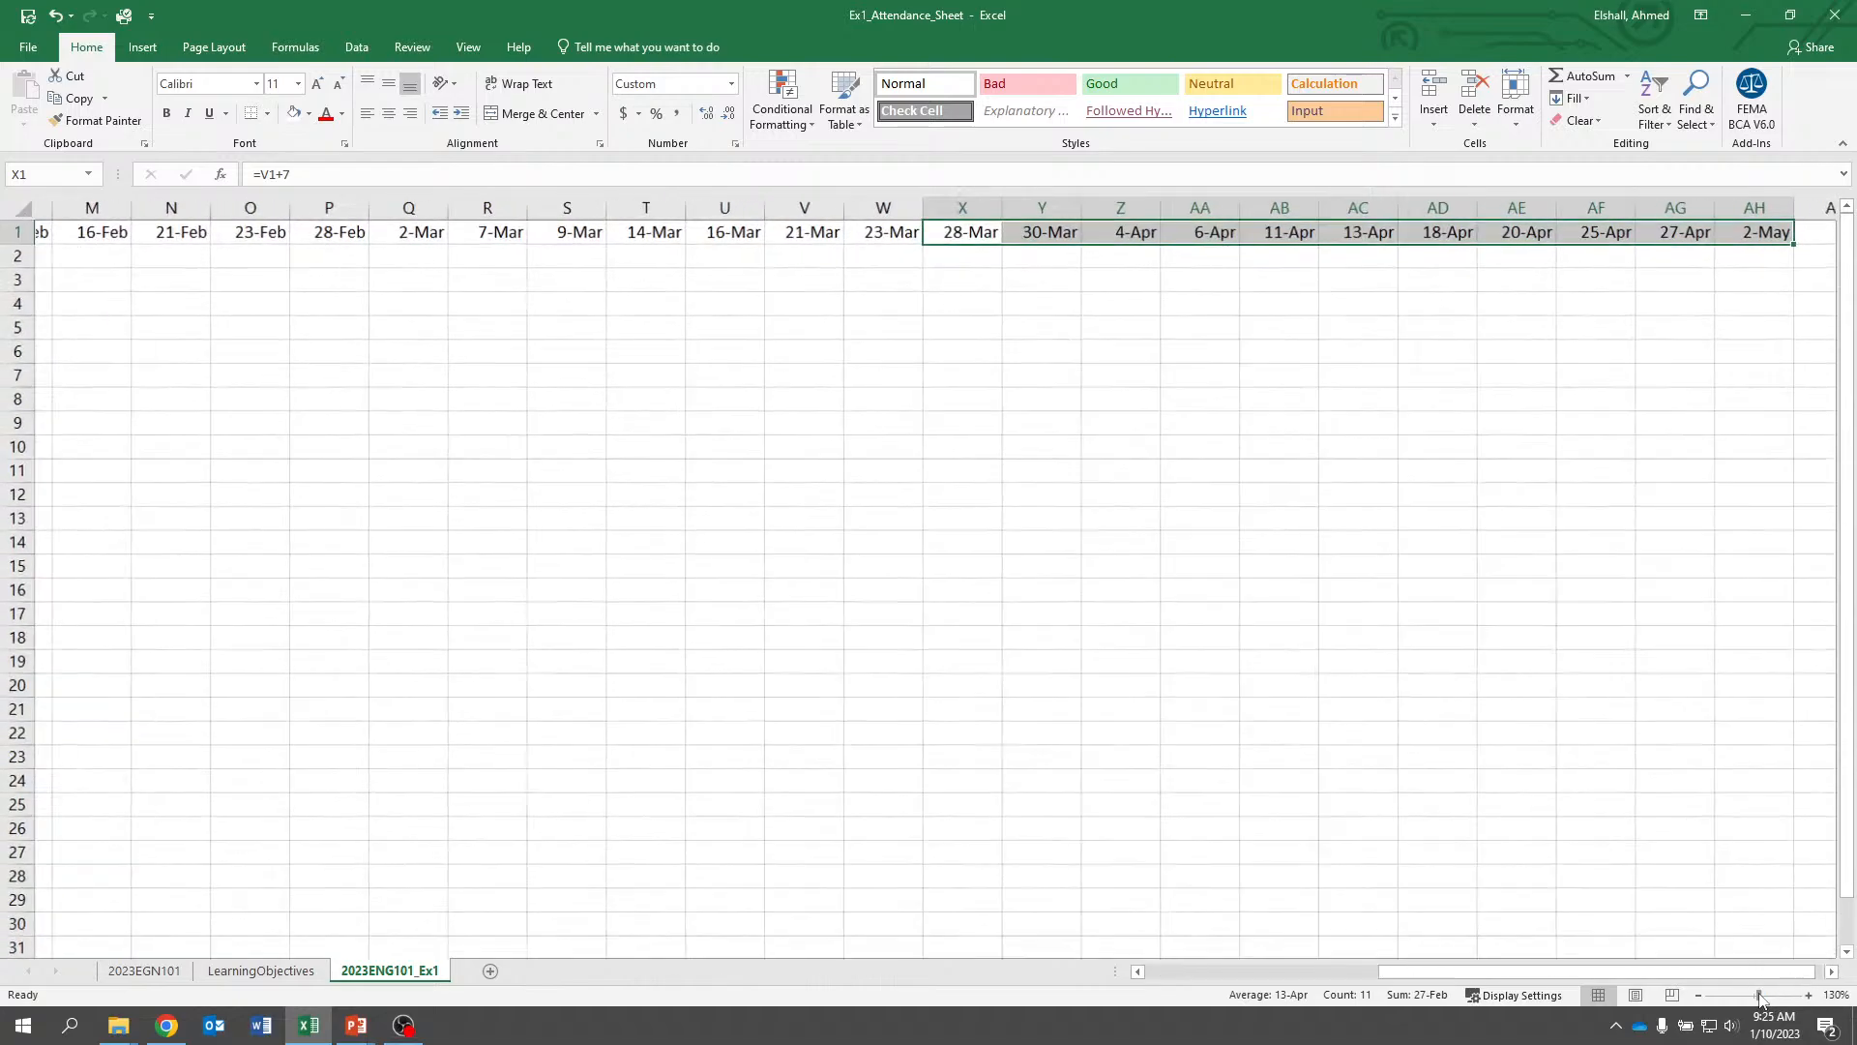
{"action": "left_click", "coordinate": [1617, 339]}
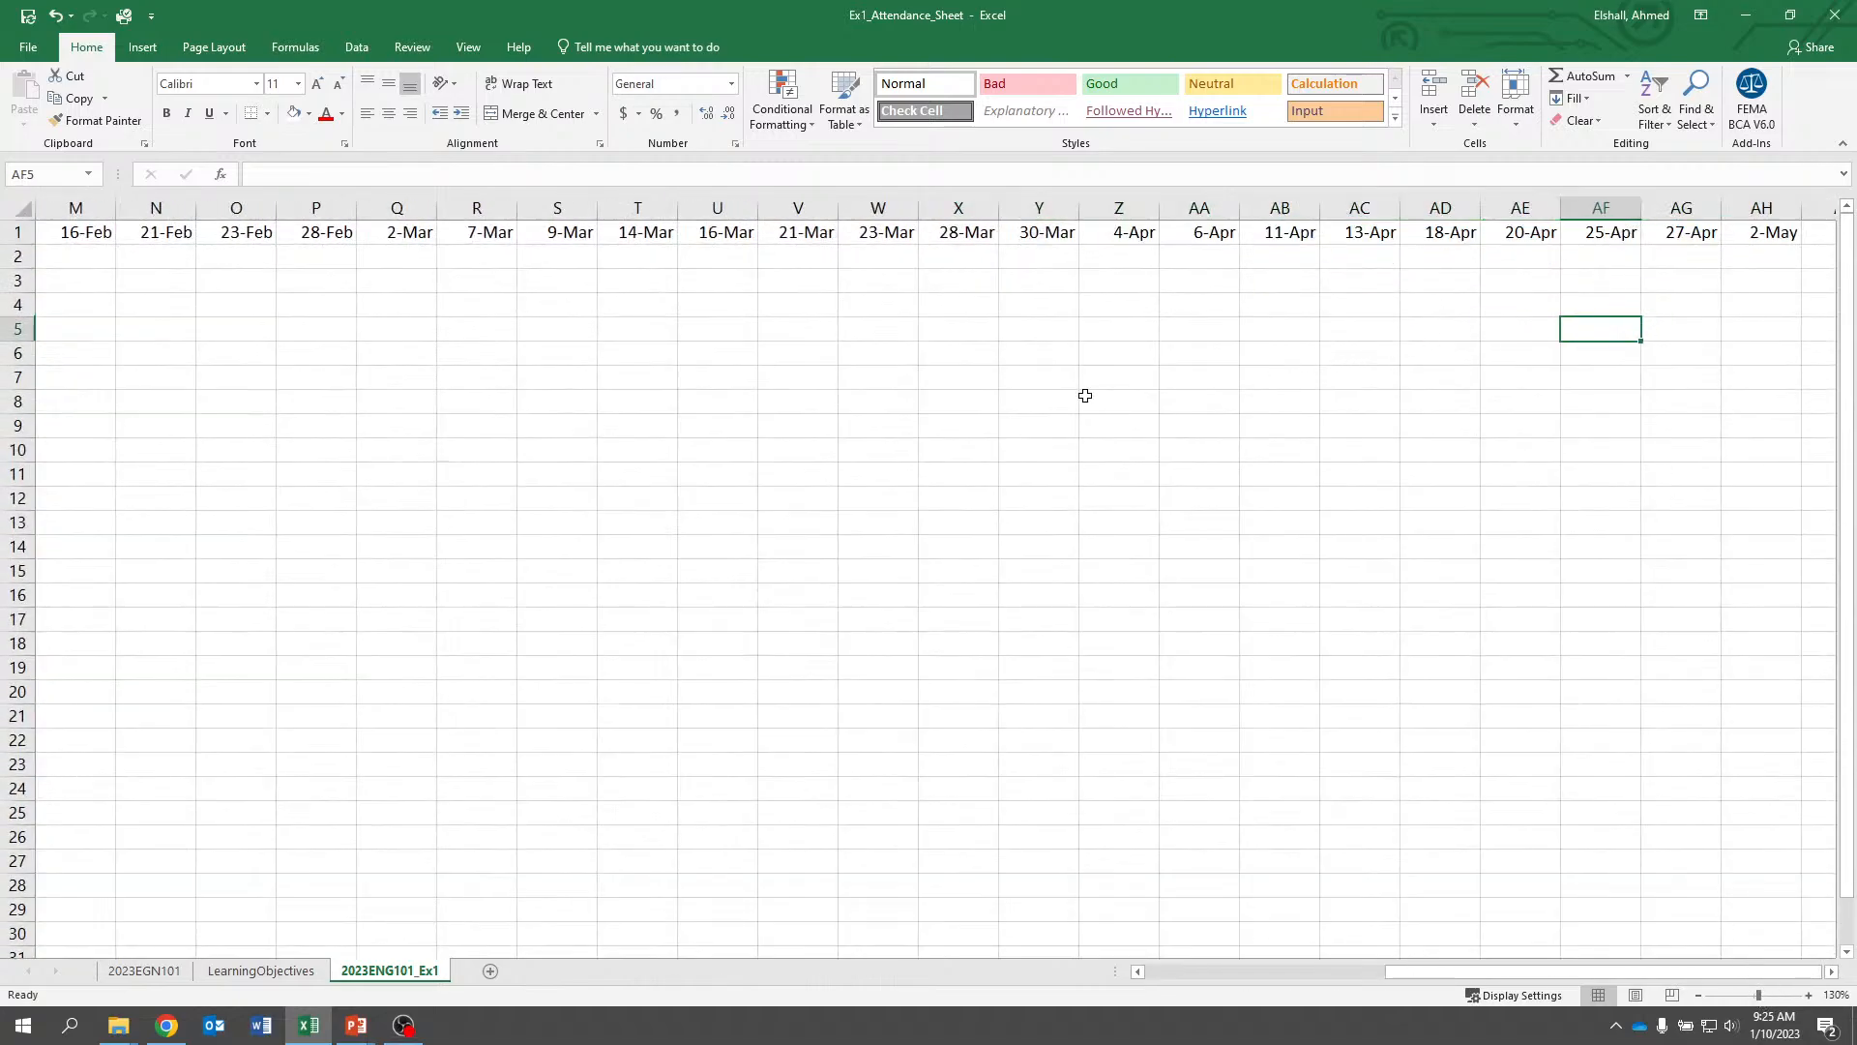
{"action": "key", "text": "Left"}
{"action": "key", "text": "Left"}
{"action": "key", "text": "Left"}
{"action": "key", "text": "Left"}
{"action": "key", "text": "Left"}
{"action": "key", "text": "Left"}
{"action": "key", "text": "Left"}
{"action": "key", "text": "Left"}
{"action": "key", "text": "Left"}
{"action": "key", "text": "Left"}
{"action": "key", "text": "Left"}
{"action": "key", "text": "Left"}
{"action": "key", "text": "Left"}
{"action": "key", "text": "Left"}
{"action": "key", "text": "Left"}
{"action": "key", "text": "Left"}
{"action": "key", "text": "Left"}
{"action": "key", "text": "Left"}
{"action": "key", "text": "Left"}
{"action": "key", "text": "Left"}
{"action": "key", "text": "Left"}
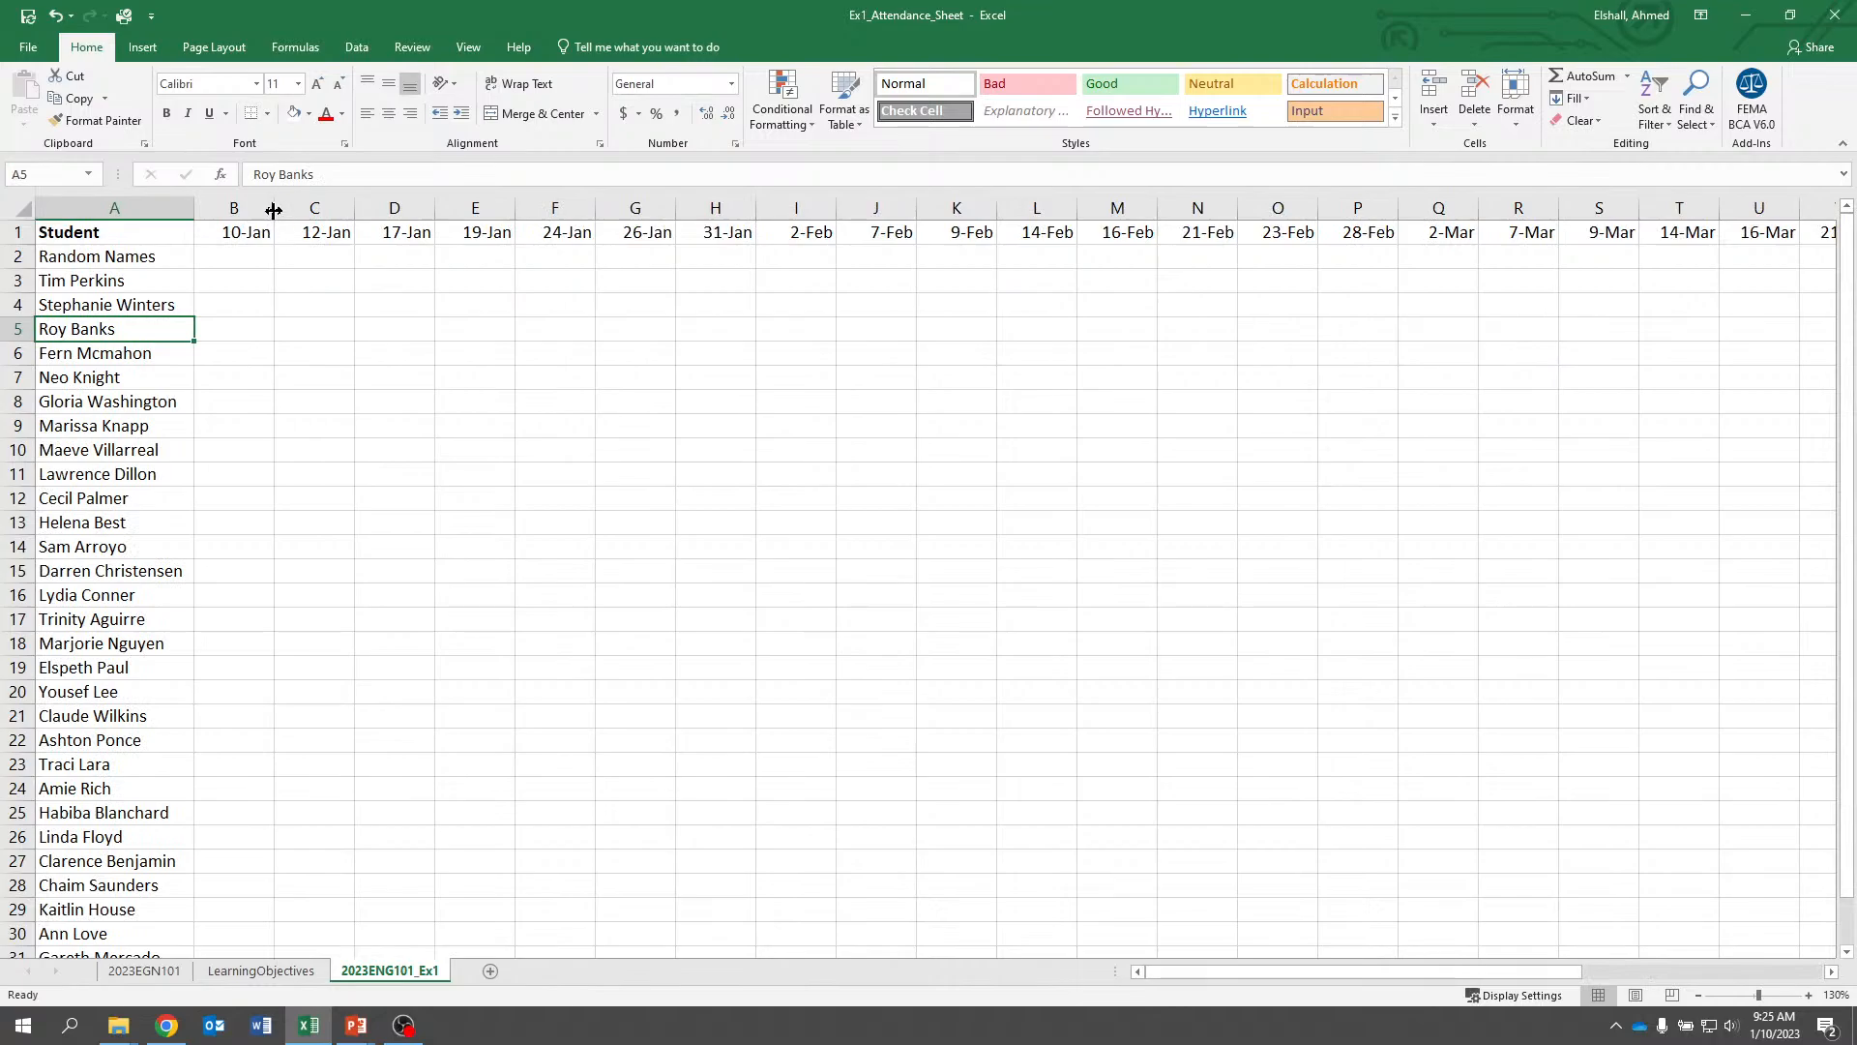
{"action": "left_click_drag", "start_coordinate": [274, 210], "coordinate": [1693, 200]}
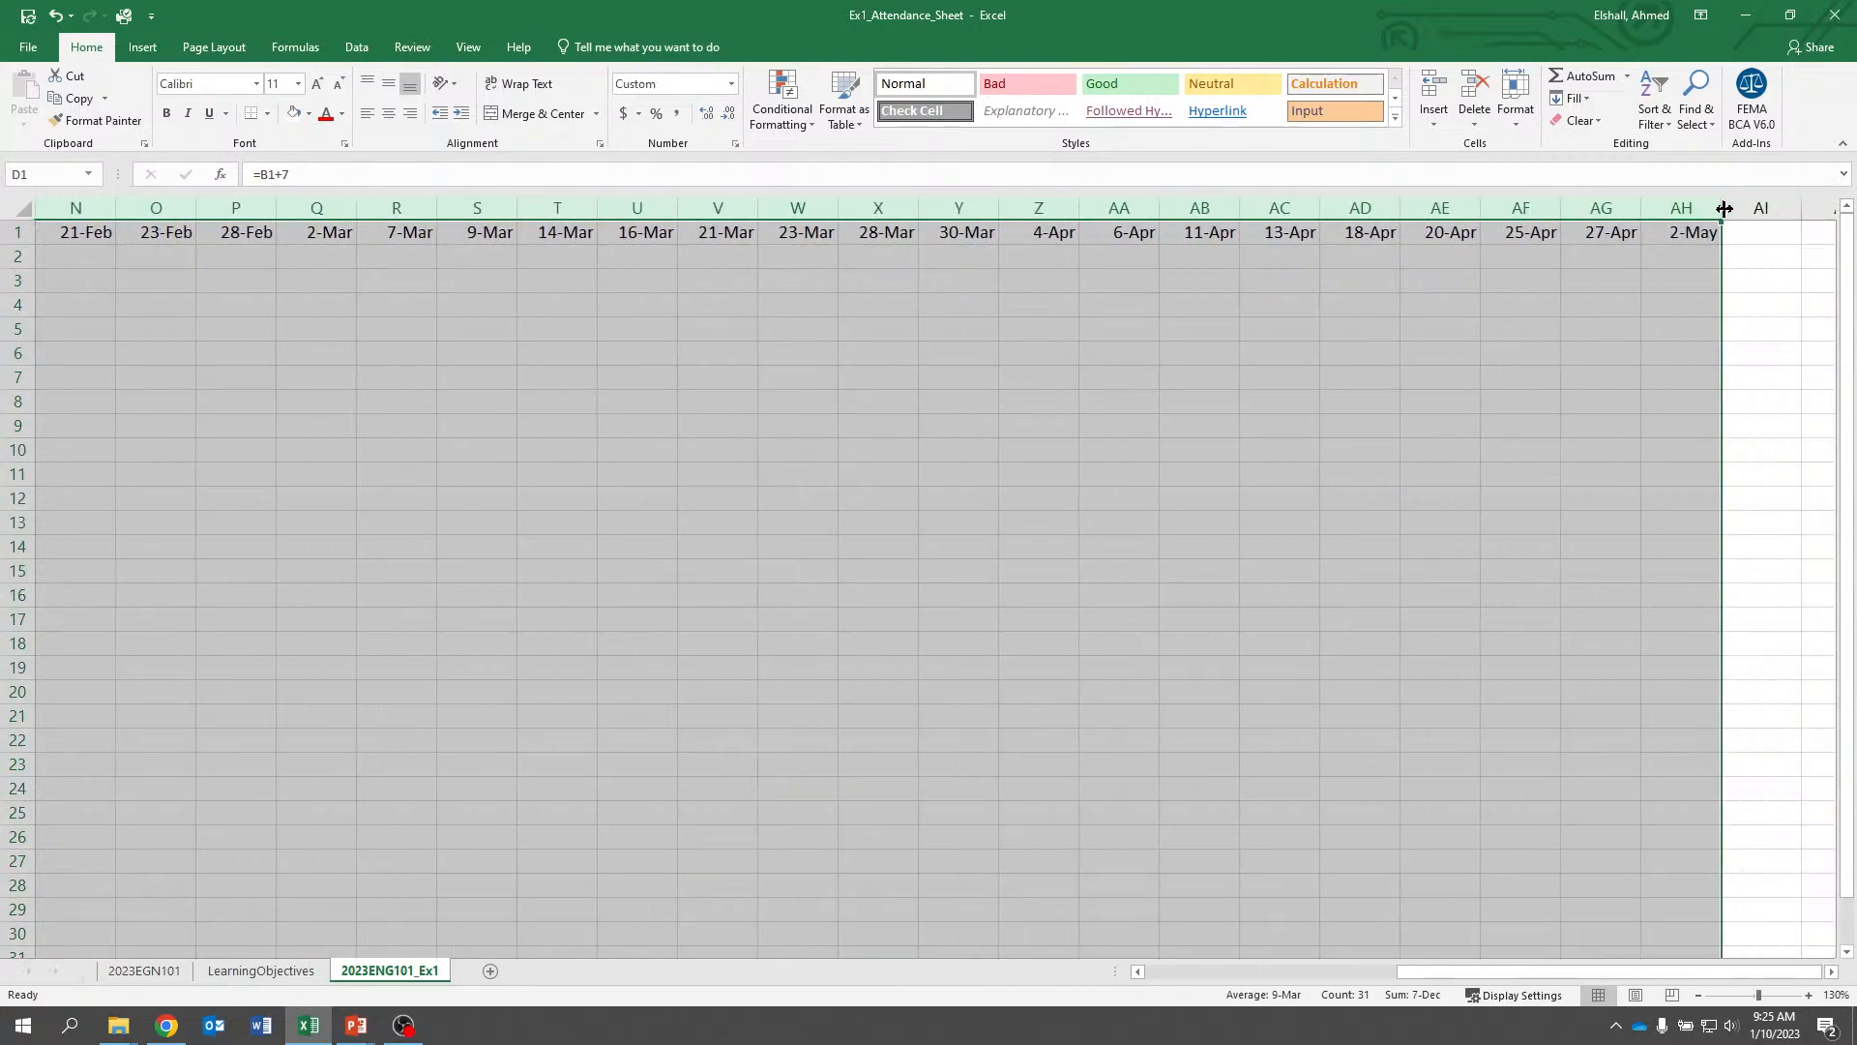
{"action": "double_click", "coordinate": [1719, 208]}
Look over the resized date columns from column AD back to the Student header in A1
{"action": "left_click", "coordinate": [1087, 431]}
{"action": "key", "text": "Left"}
{"action": "key", "text": "Left"}
{"action": "key", "text": "Left"}
{"action": "key", "text": "Left"}
{"action": "key", "text": "Left"}
{"action": "key", "text": "Left"}
{"action": "key", "text": "Left"}
{"action": "key", "text": "Left"}
{"action": "key", "text": "Left"}
{"action": "key", "text": "Left"}
{"action": "key", "text": "Left"}
{"action": "key", "text": "Left"}
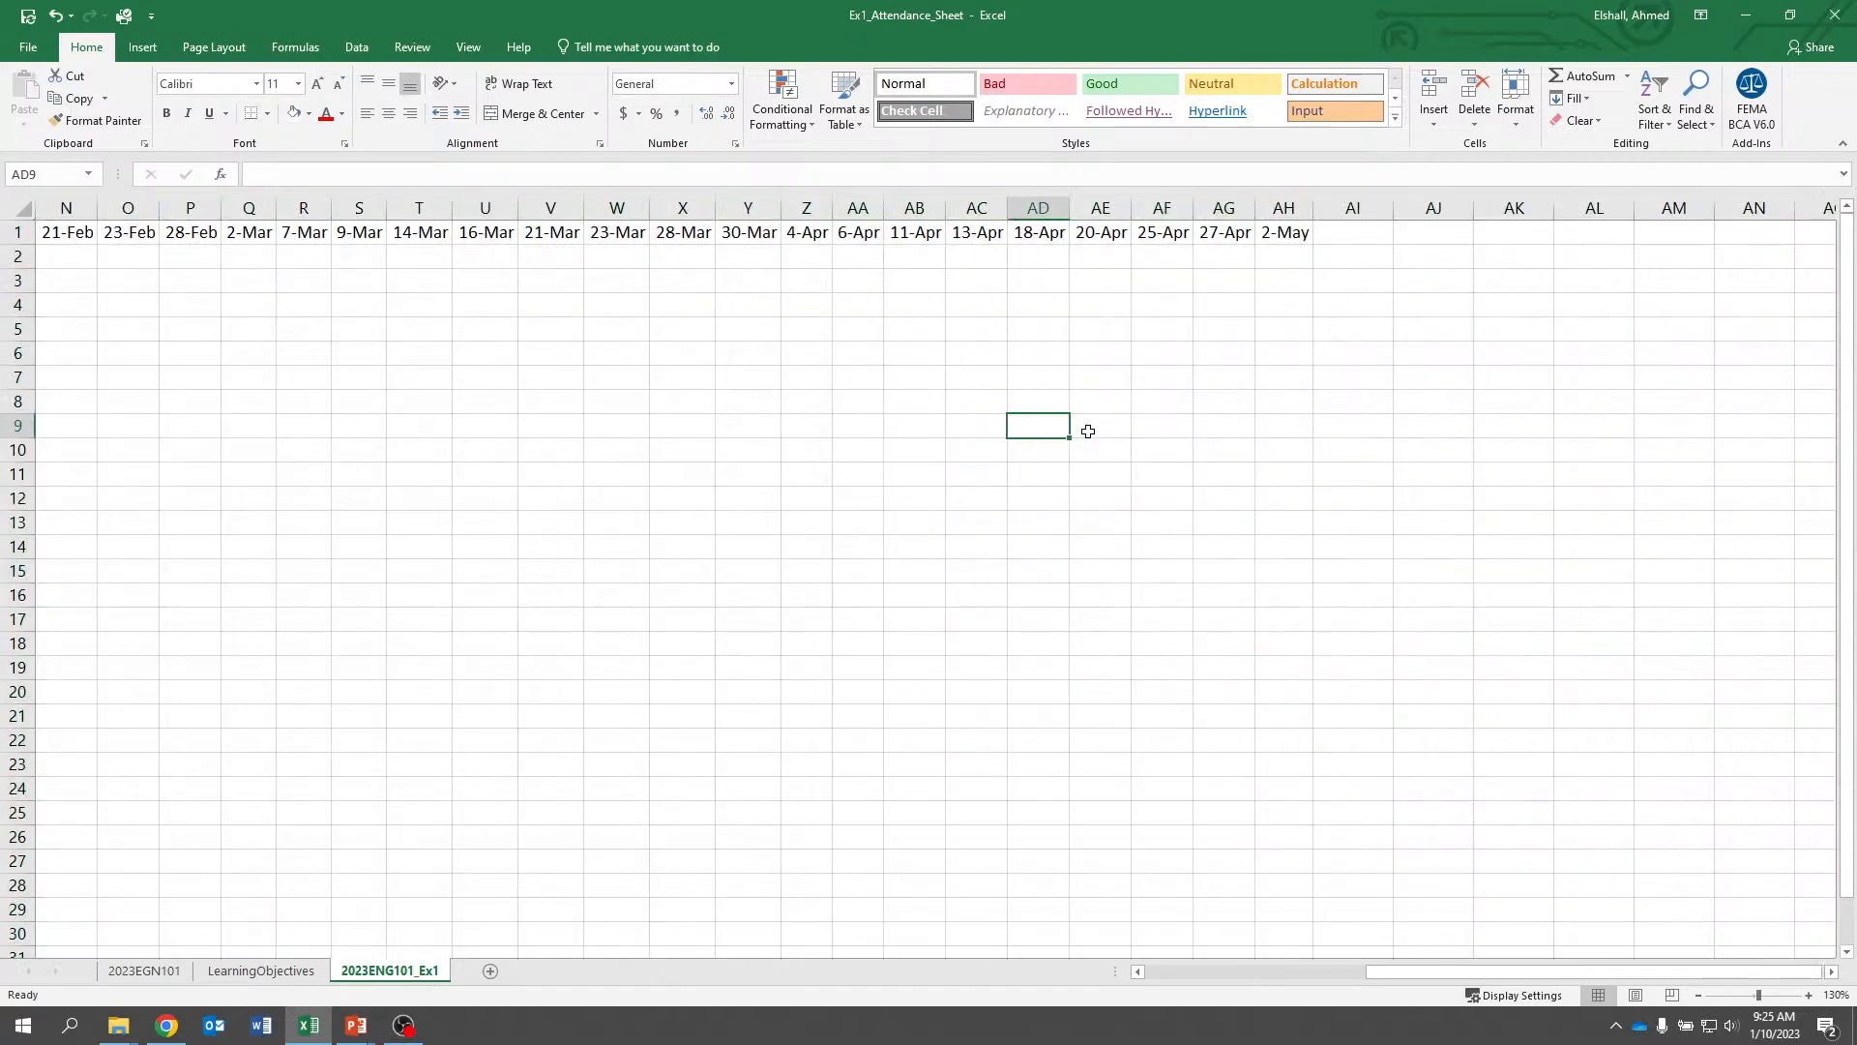
{"action": "key", "text": "Left"}
{"action": "key", "text": "Left"}
{"action": "key", "text": "Left"}
{"action": "key", "text": "Left"}
{"action": "key", "text": "Left"}
{"action": "key", "text": "Left"}
{"action": "key", "text": "Left"}
{"action": "key", "text": "Left"}
{"action": "key", "text": "Left"}
{"action": "key", "text": "Left"}
{"action": "key", "text": "Left"}
{"action": "key", "text": "Left"}
{"action": "key", "text": "Left"}
{"action": "key", "text": "Left"}
{"action": "key", "text": "Left"}
{"action": "key", "text": "Left"}
{"action": "key", "text": "Left"}
{"action": "key", "text": "Left"}
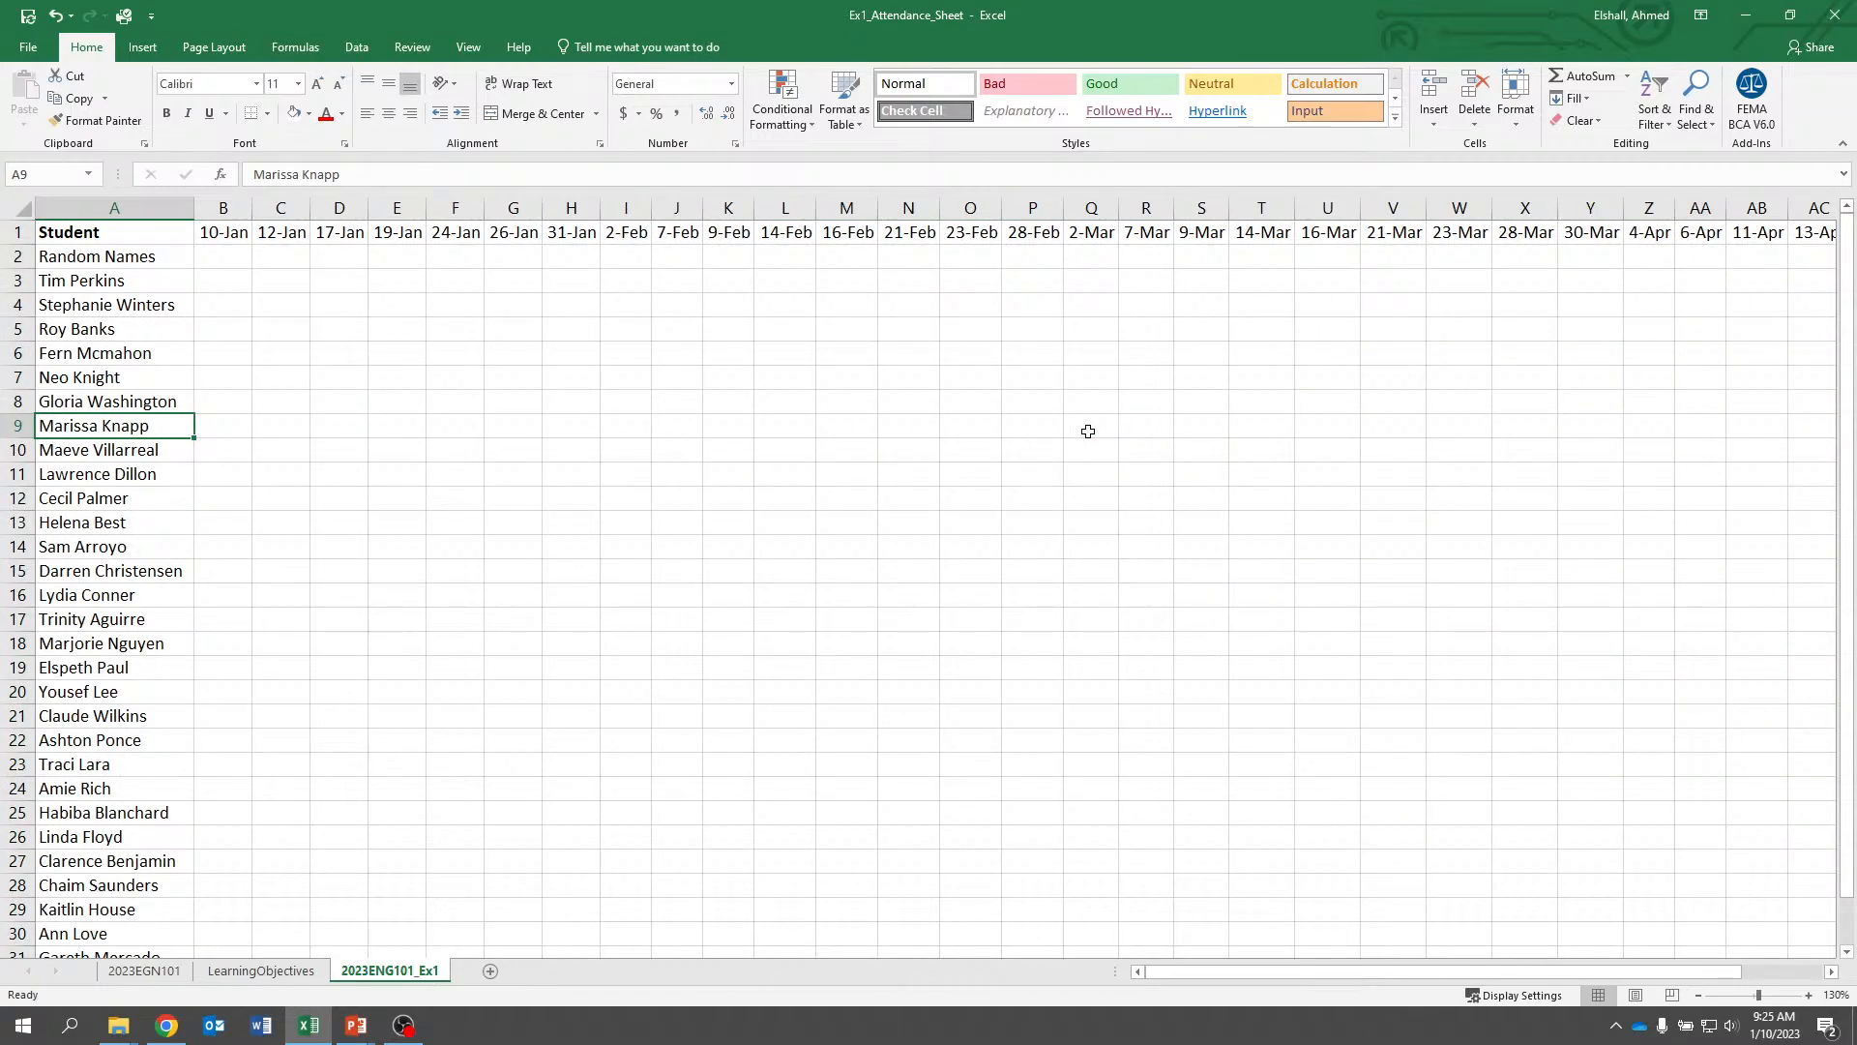
{"action": "key", "text": "Up"}
{"action": "key", "text": "Up"}
{"action": "key", "text": "Up"}
{"action": "key", "text": "Up"}
{"action": "key", "text": "Up"}
{"action": "key", "text": "Up"}
{"action": "key", "text": "Up"}
{"action": "key", "text": "Up"}
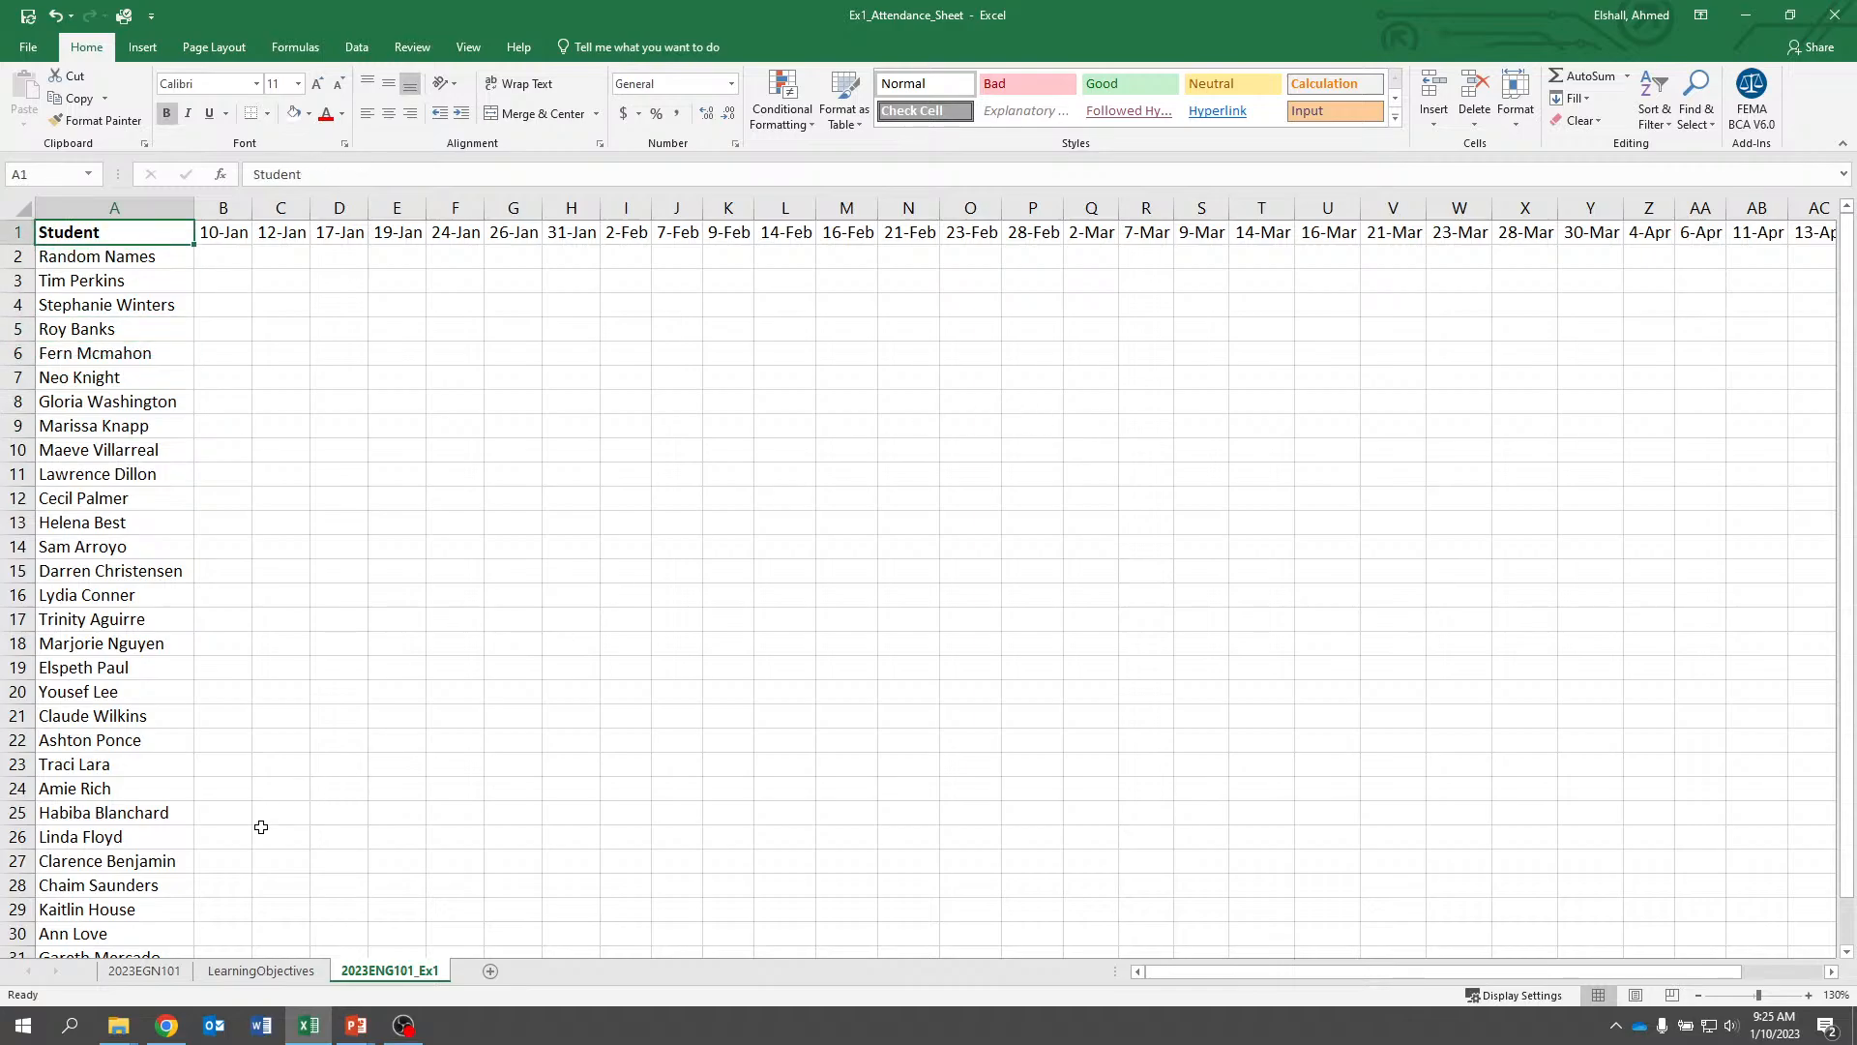
Examine the merged Week1 heading on sheet 2023EGN101 and return to sheet 2023ENG101_Ex1
{"action": "left_click", "coordinate": [144, 970]}
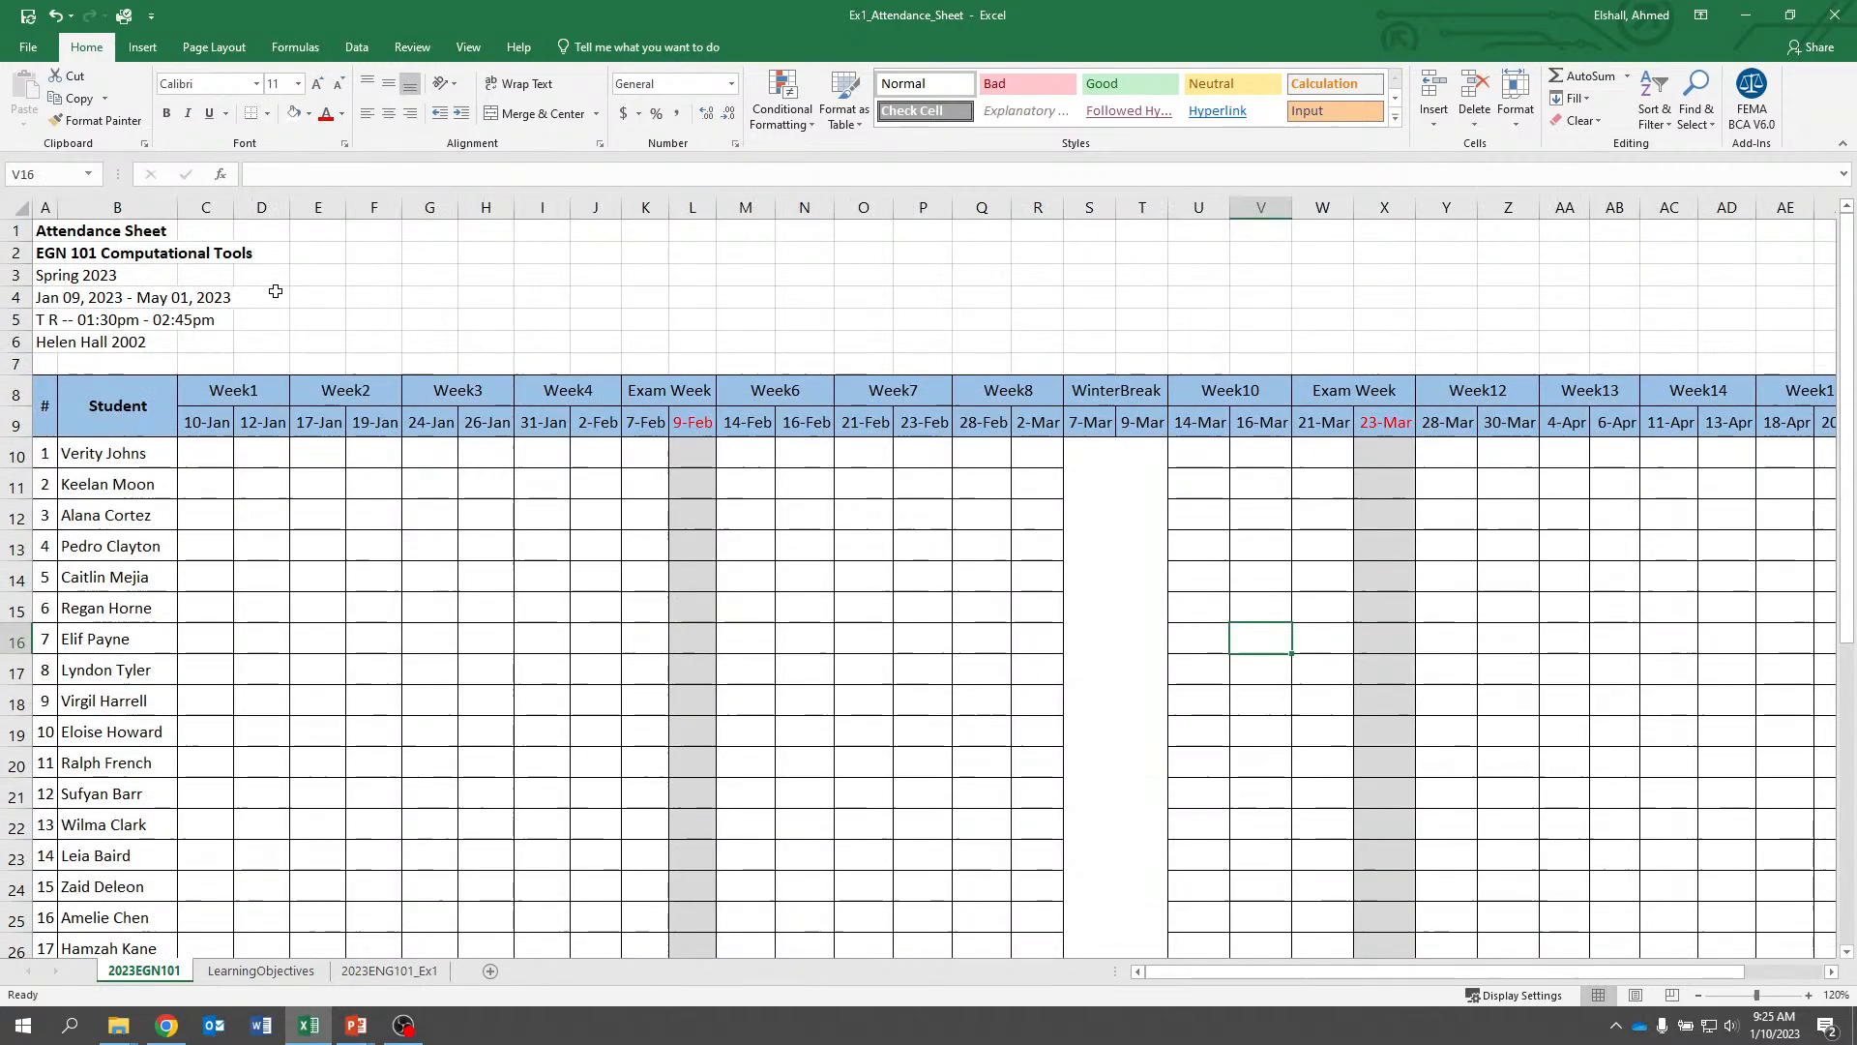
{"action": "left_click", "coordinate": [239, 397]}
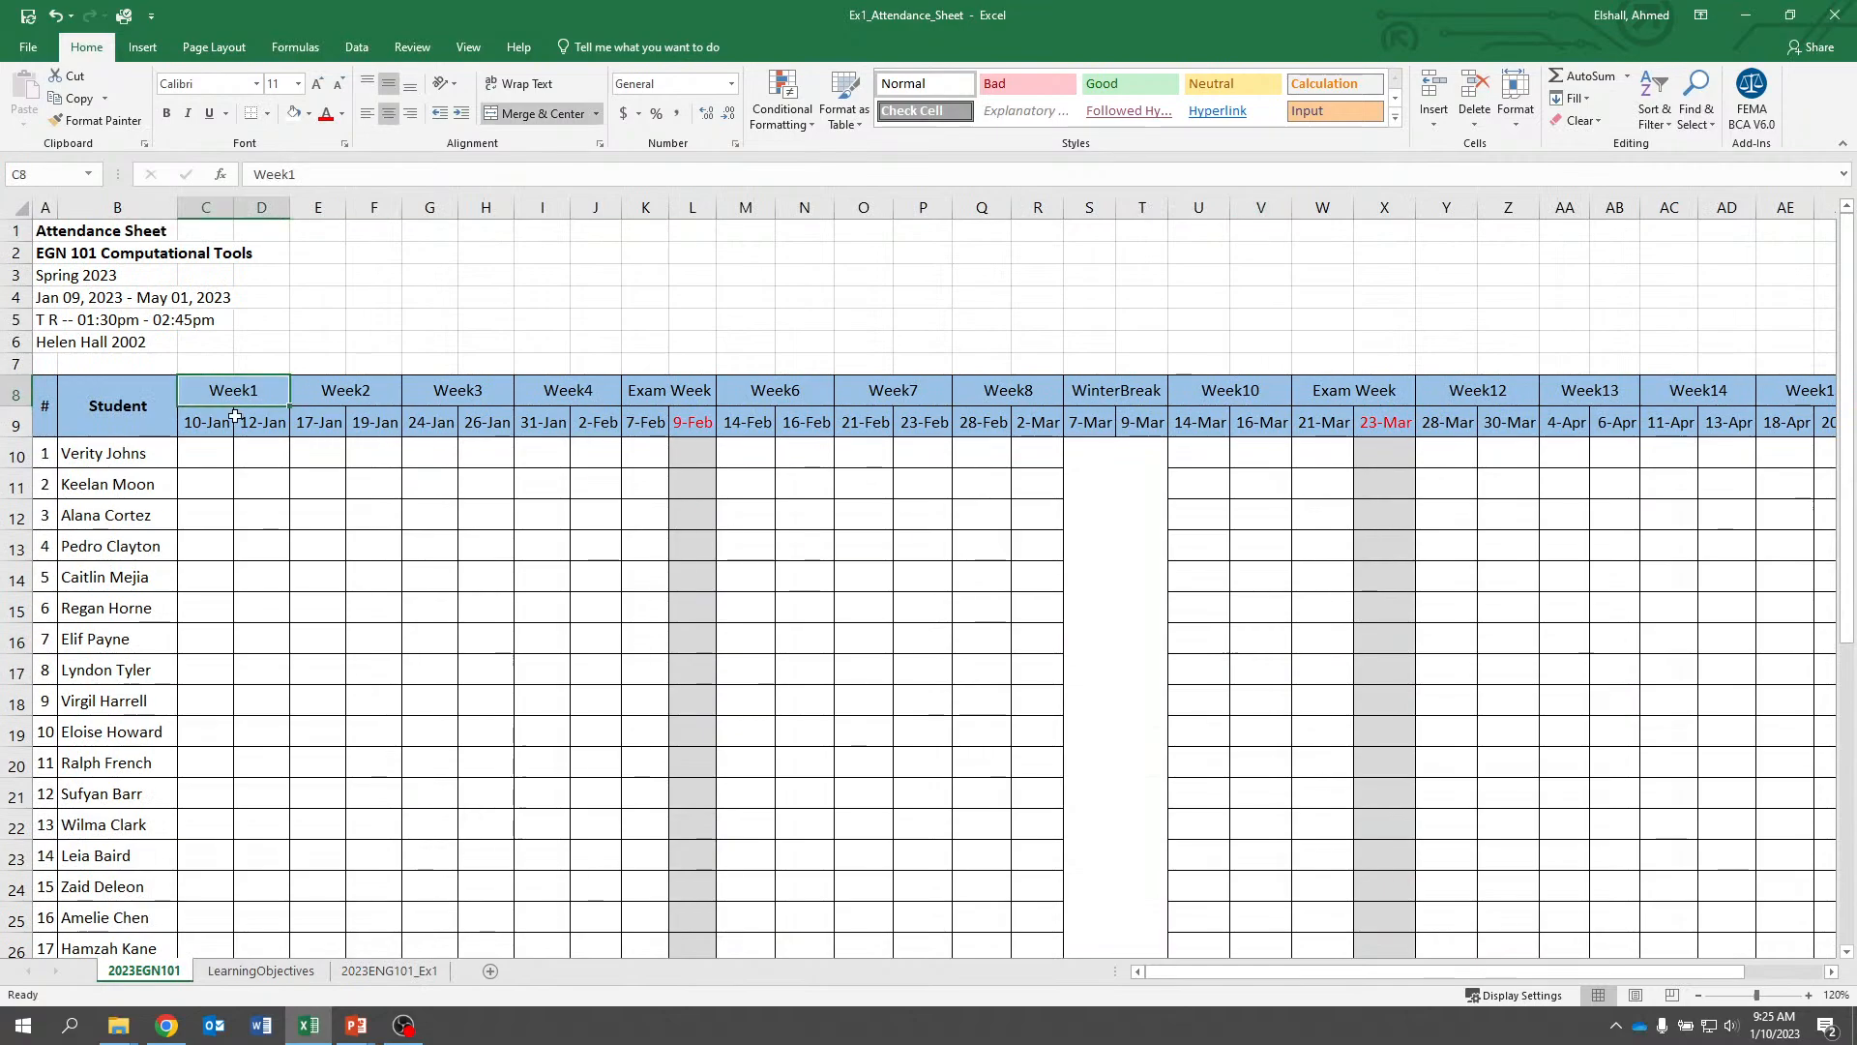
{"action": "left_click", "coordinate": [401, 971]}
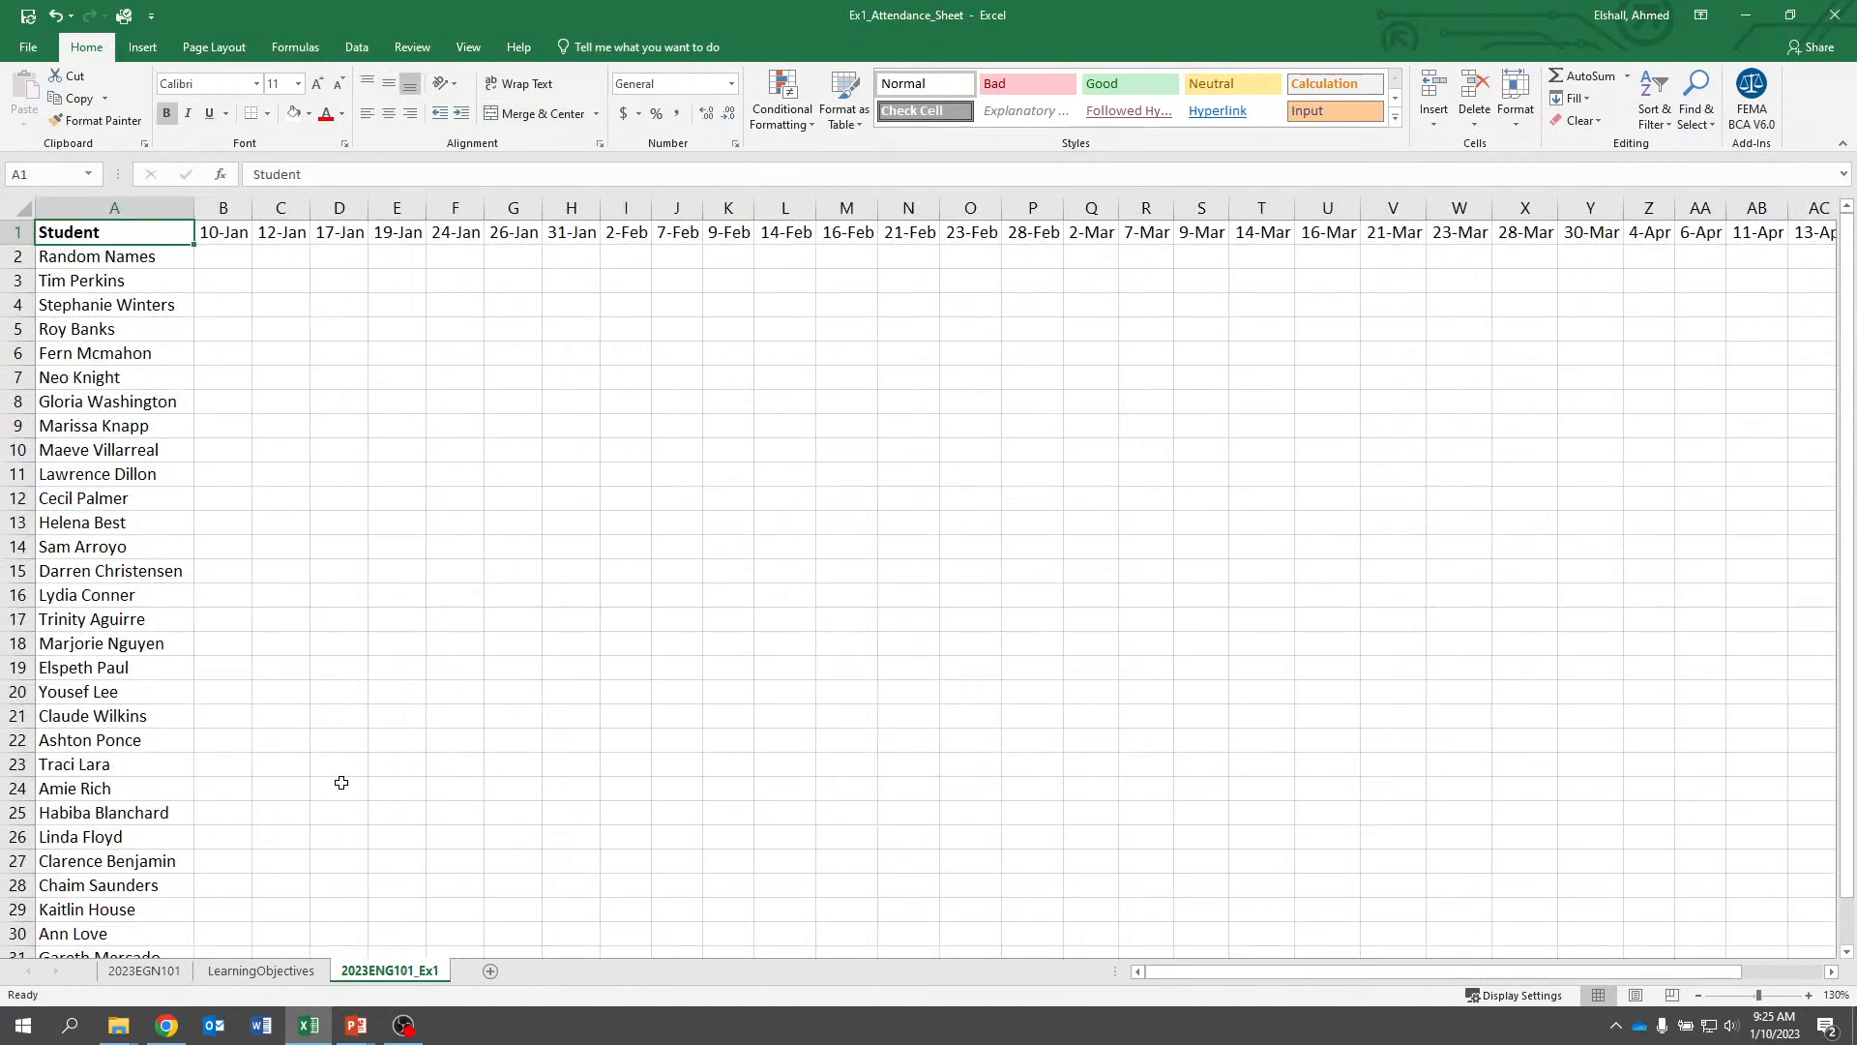
Insert a blank row above the Student and date header row
{"action": "left_click", "coordinate": [17, 234]}
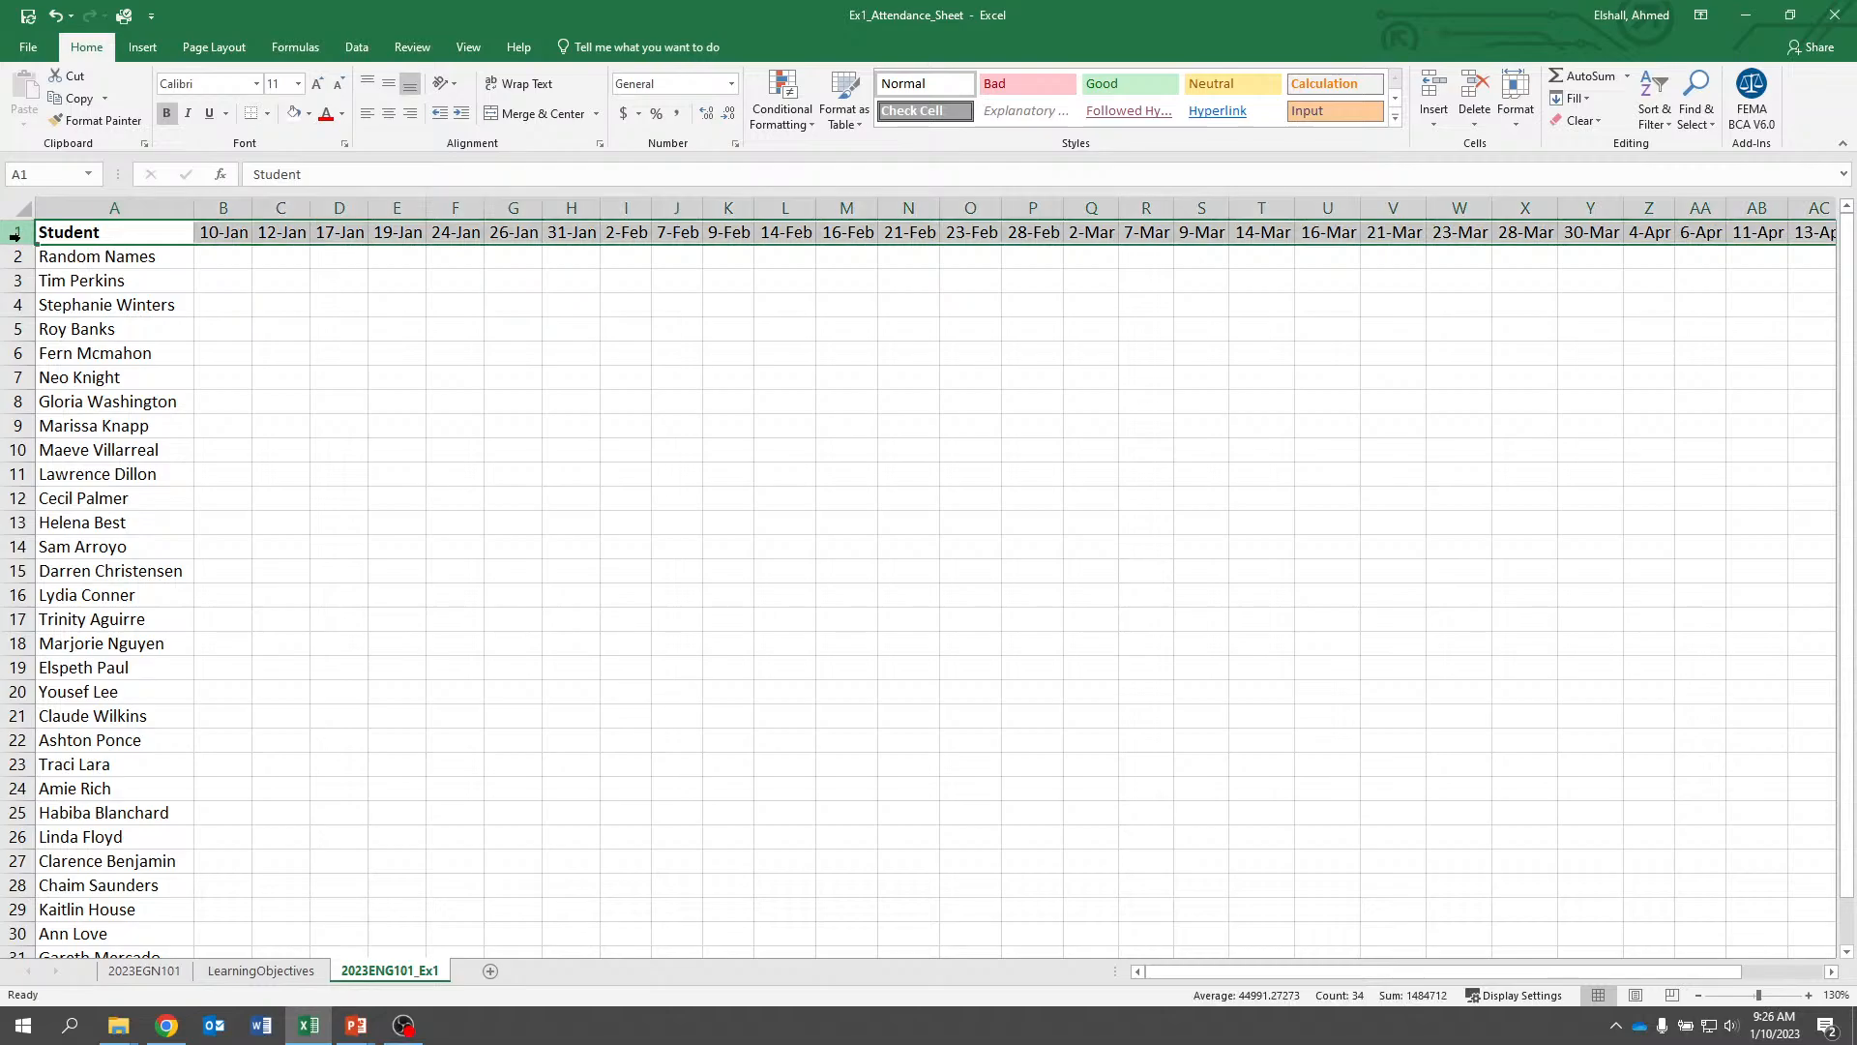
{"action": "right_click", "coordinate": [15, 236]}
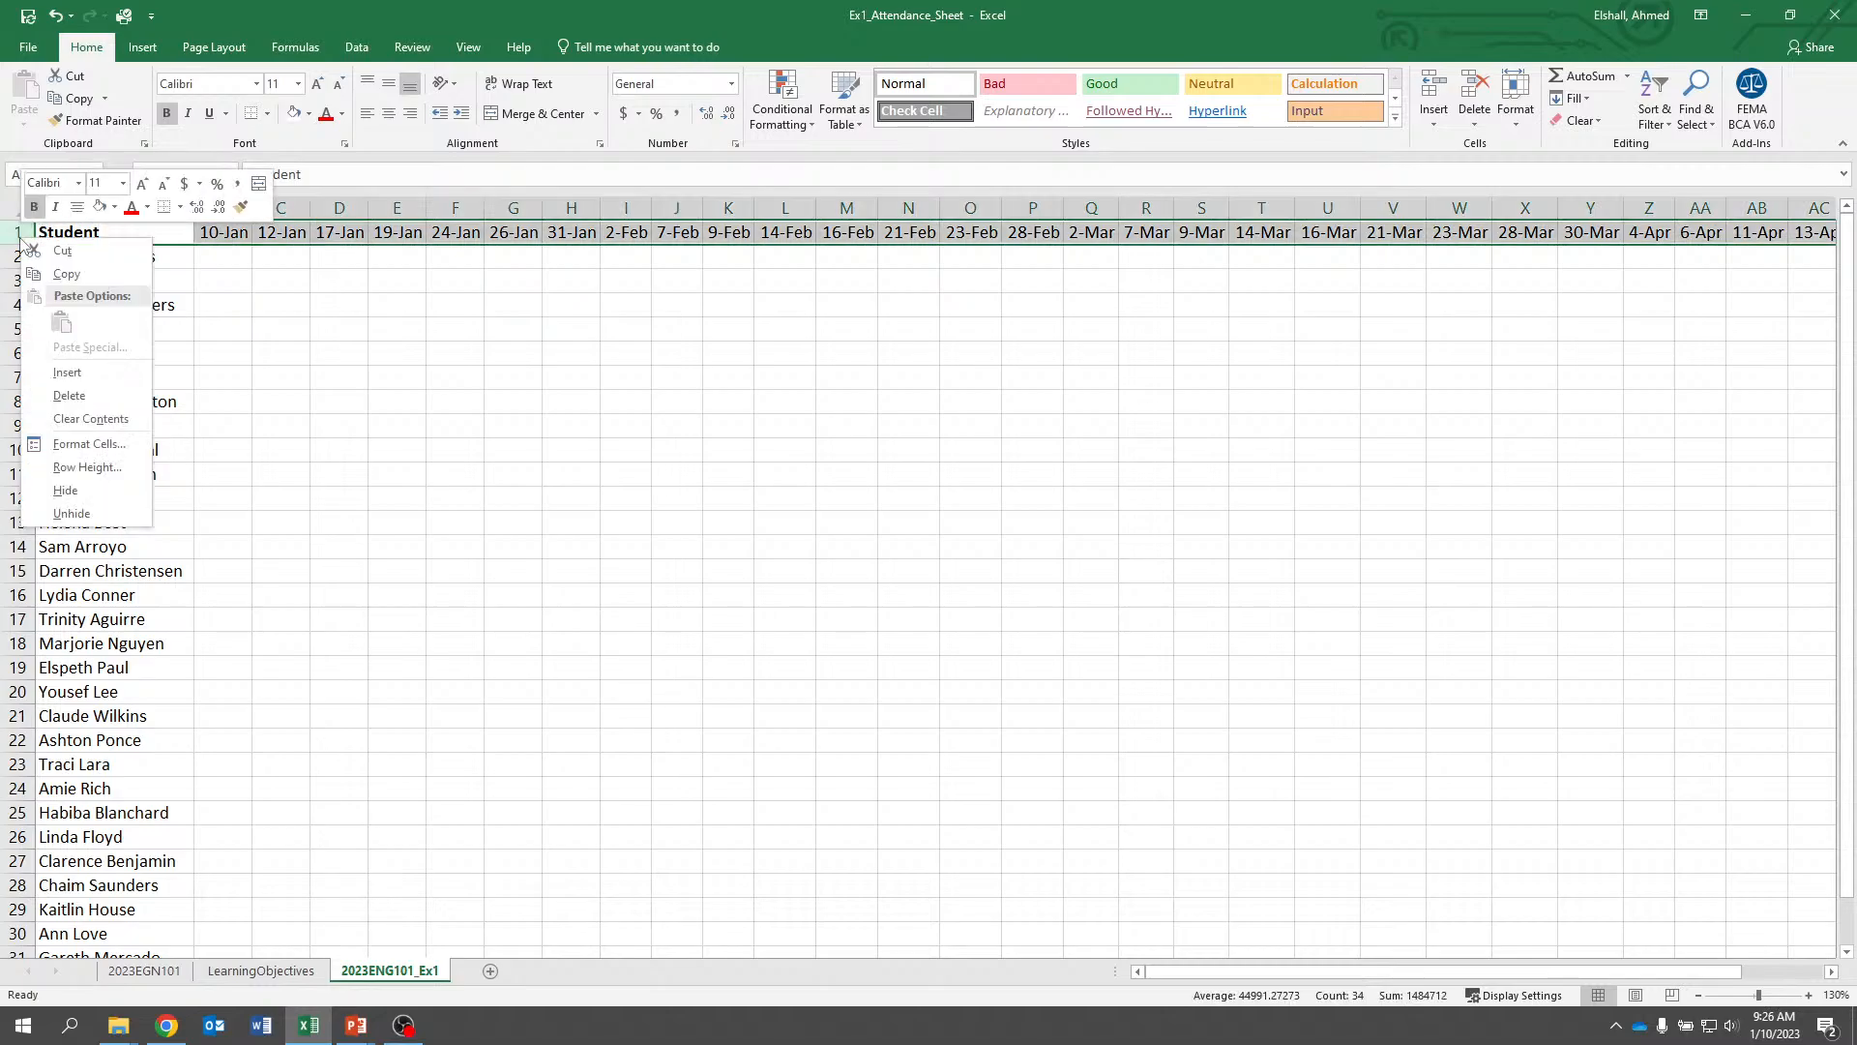
{"action": "left_click", "coordinate": [56, 373]}
{"action": "left_click", "coordinate": [626, 378]}
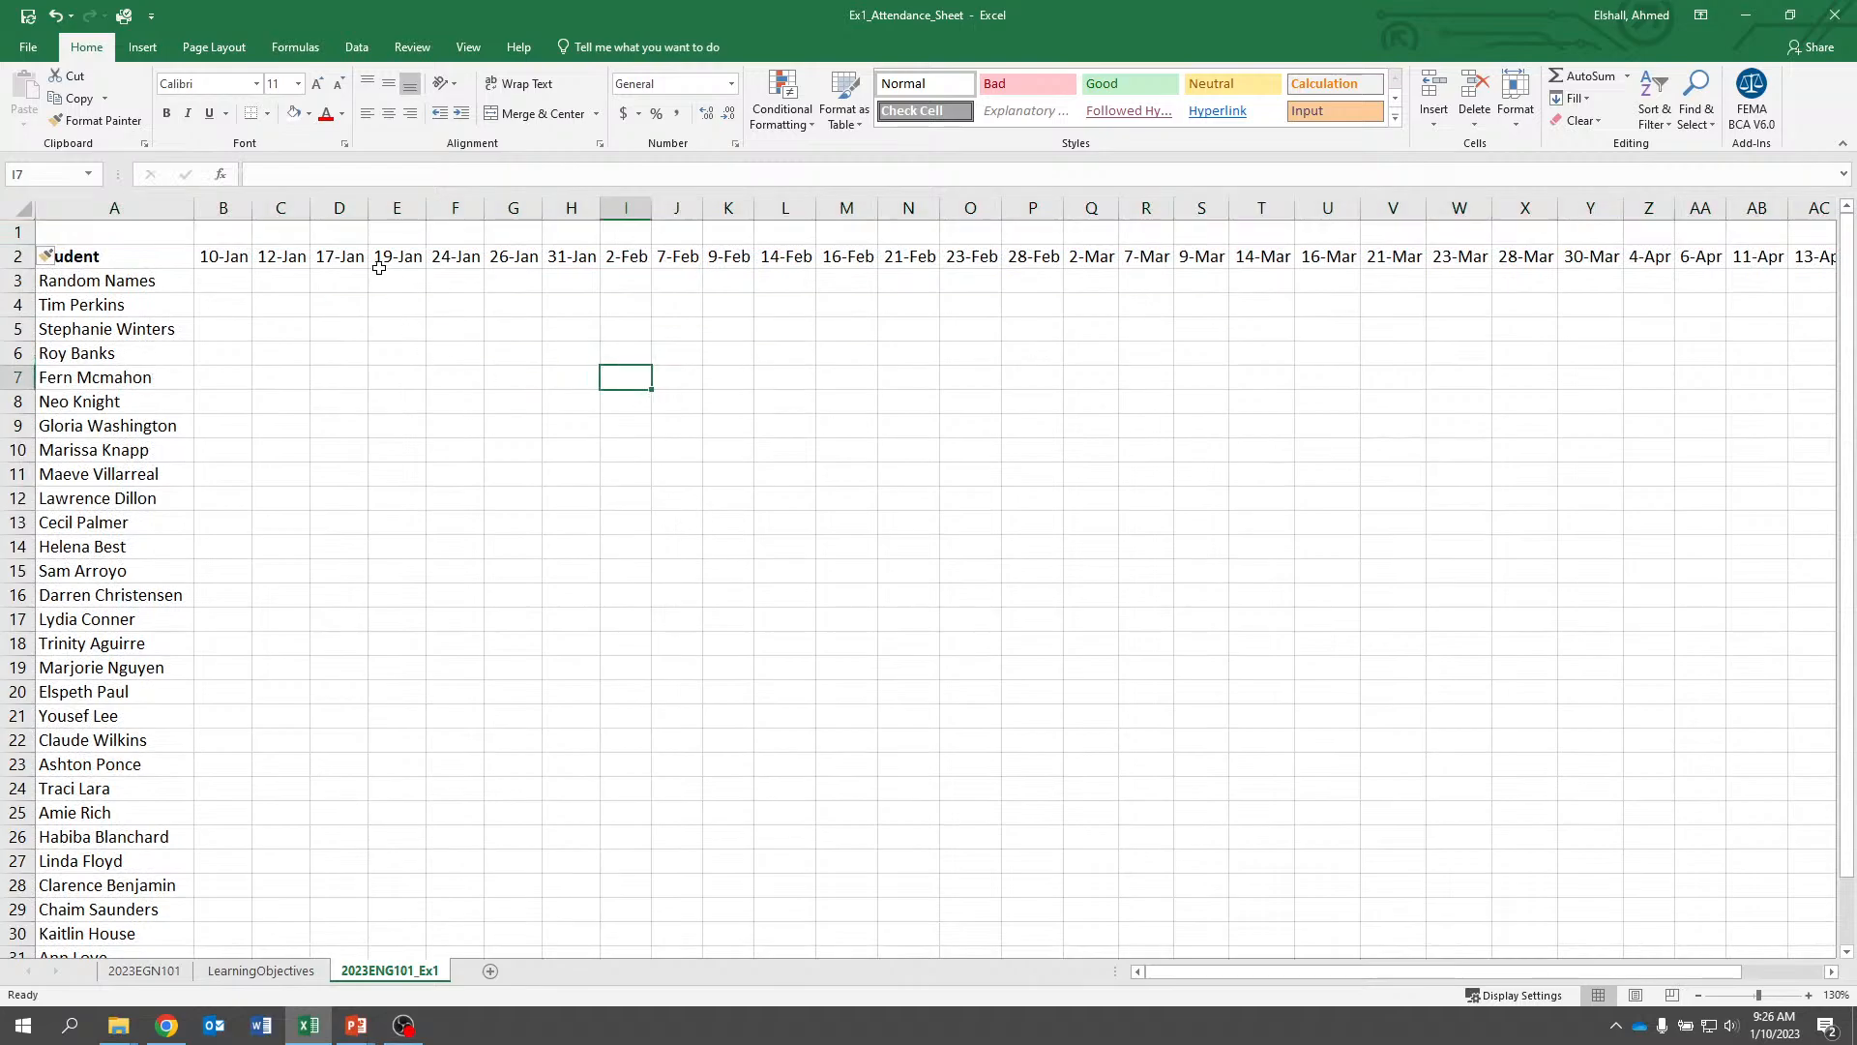
Enter the heading Week1 in cell B1, above the first class date
{"action": "left_click", "coordinate": [234, 234]}
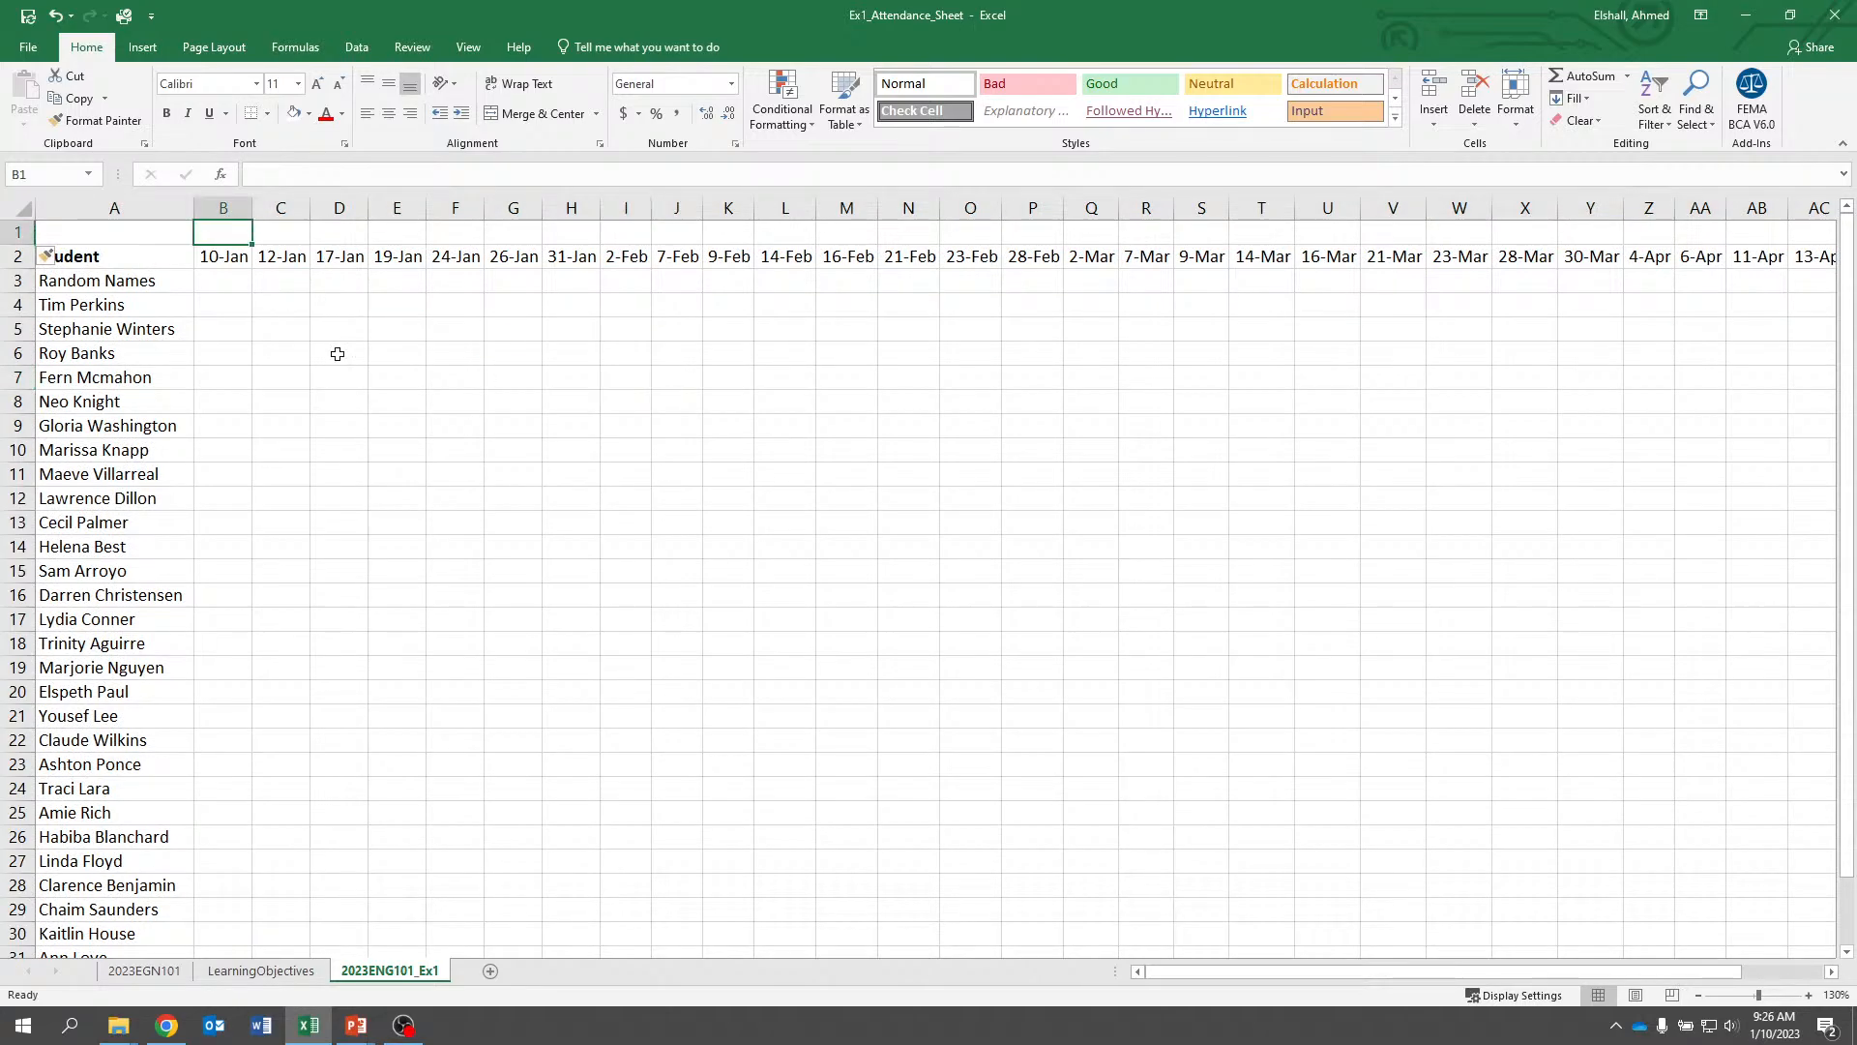
{"action": "type", "text": "Week1"}
{"action": "key", "text": "Tab"}
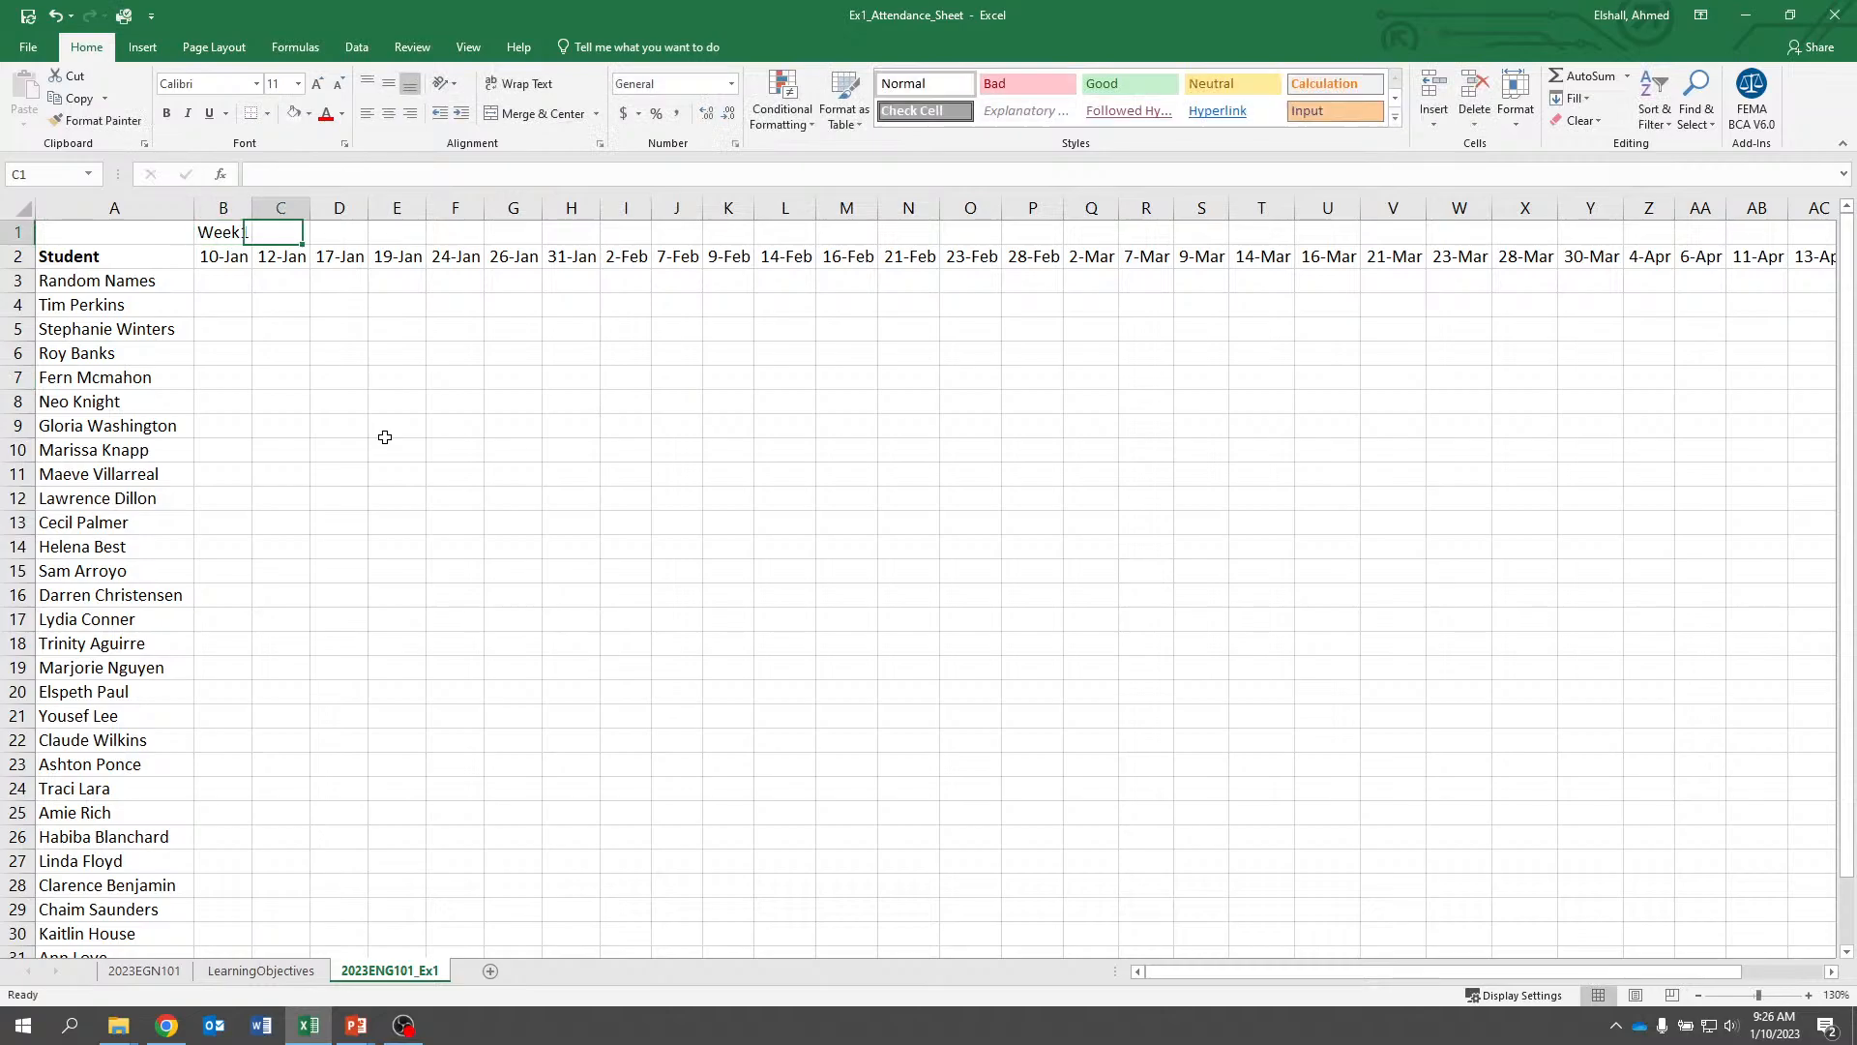
{"action": "key", "text": "Tab"}
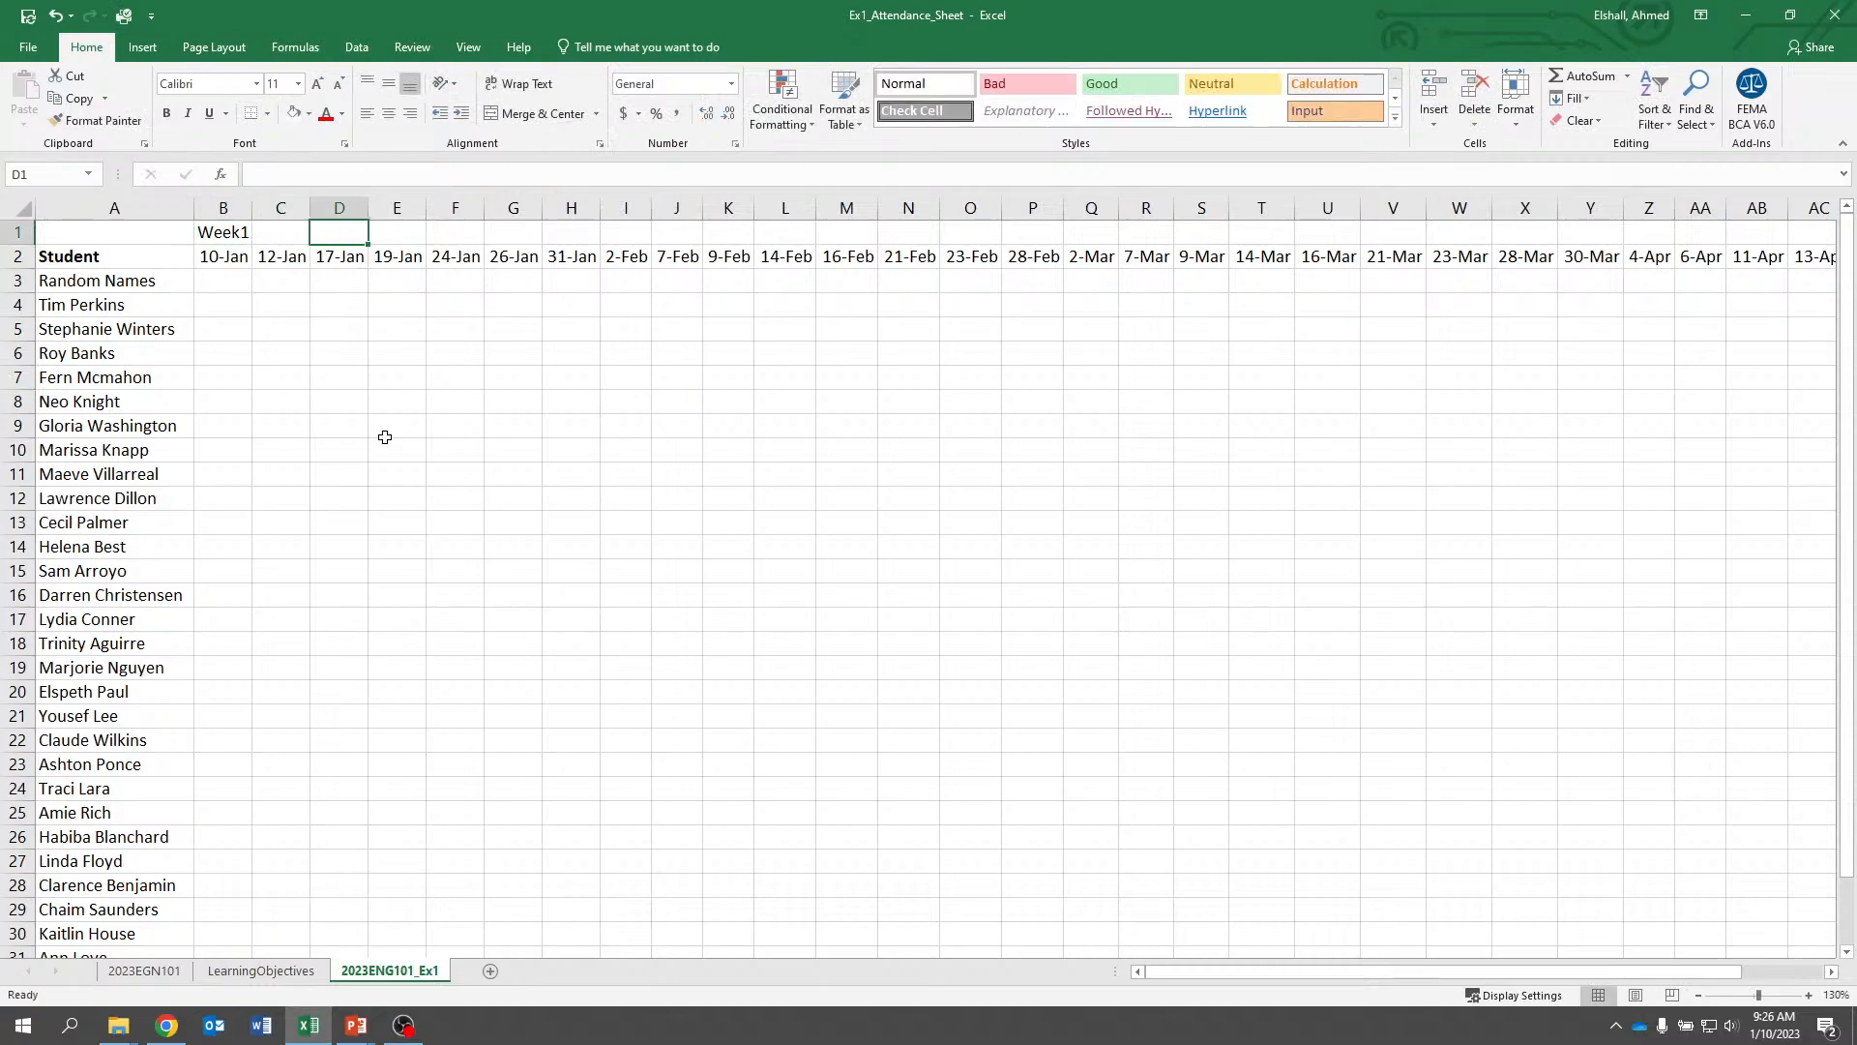
{"action": "key", "text": "shift+Tab"}
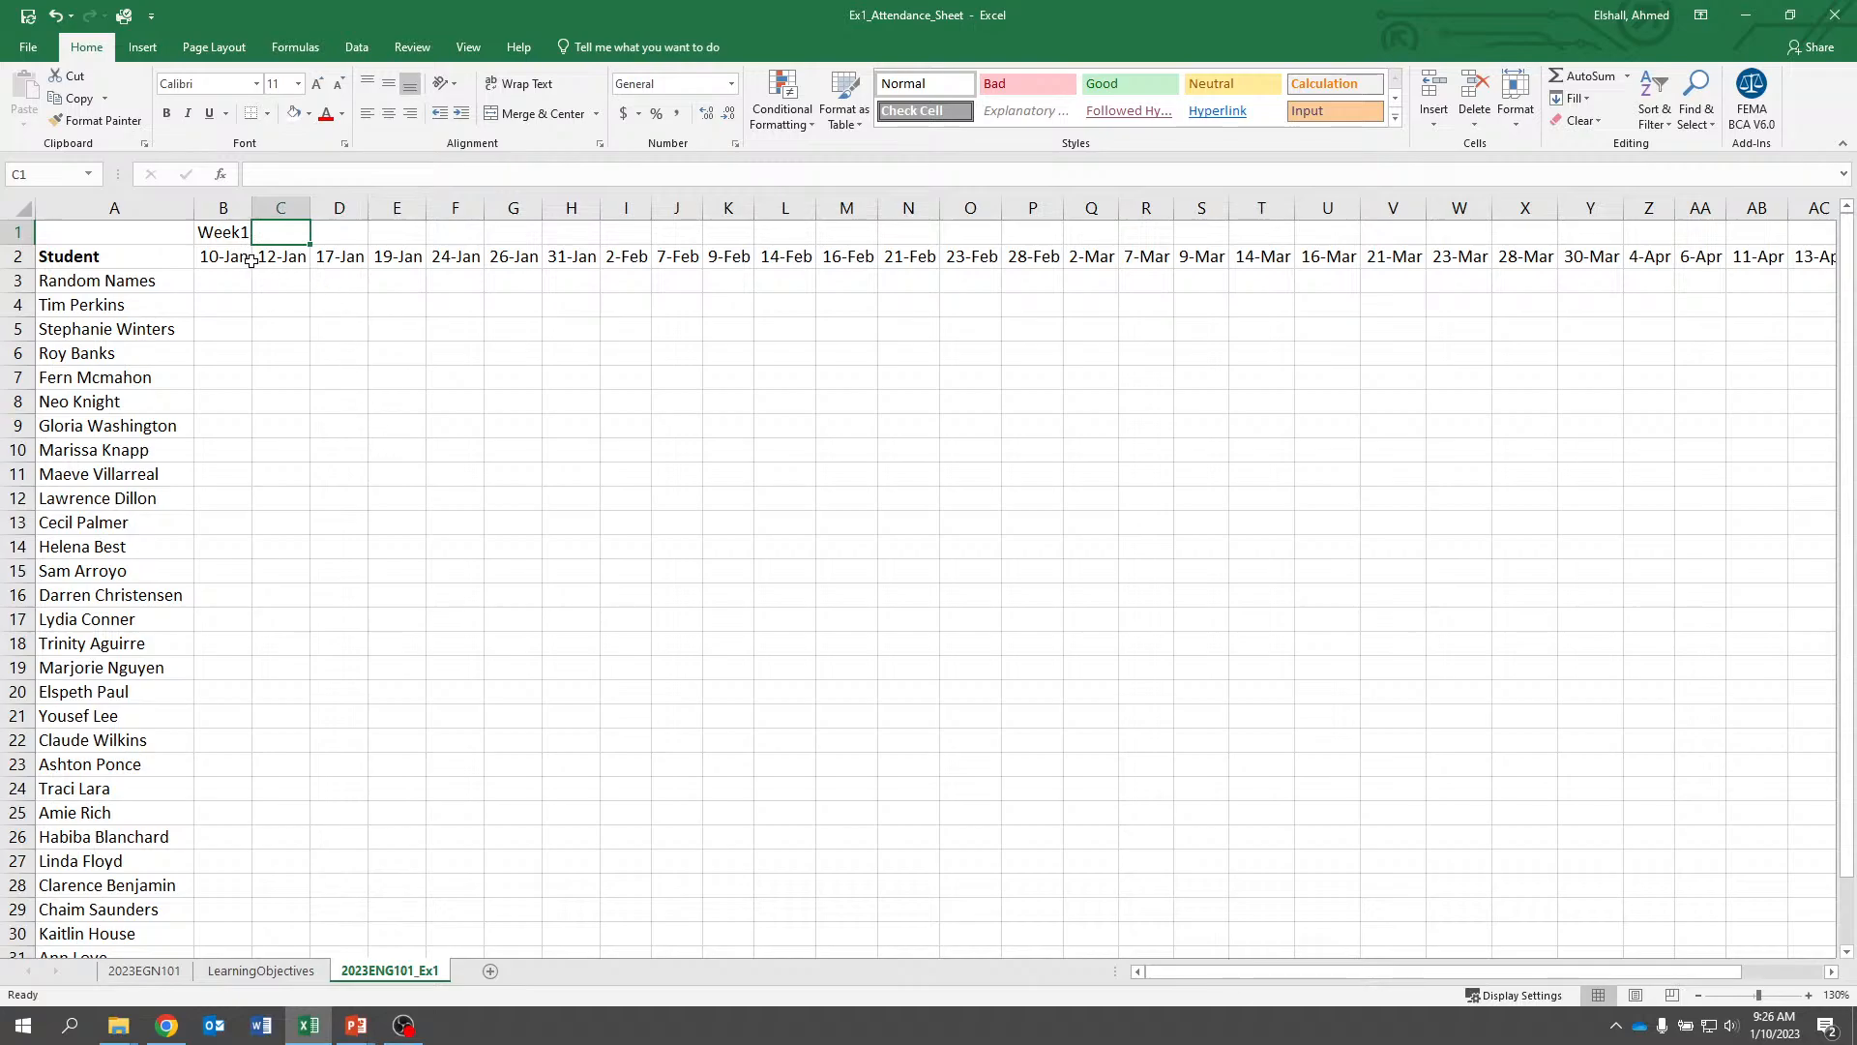
{"action": "left_click", "coordinate": [318, 346]}
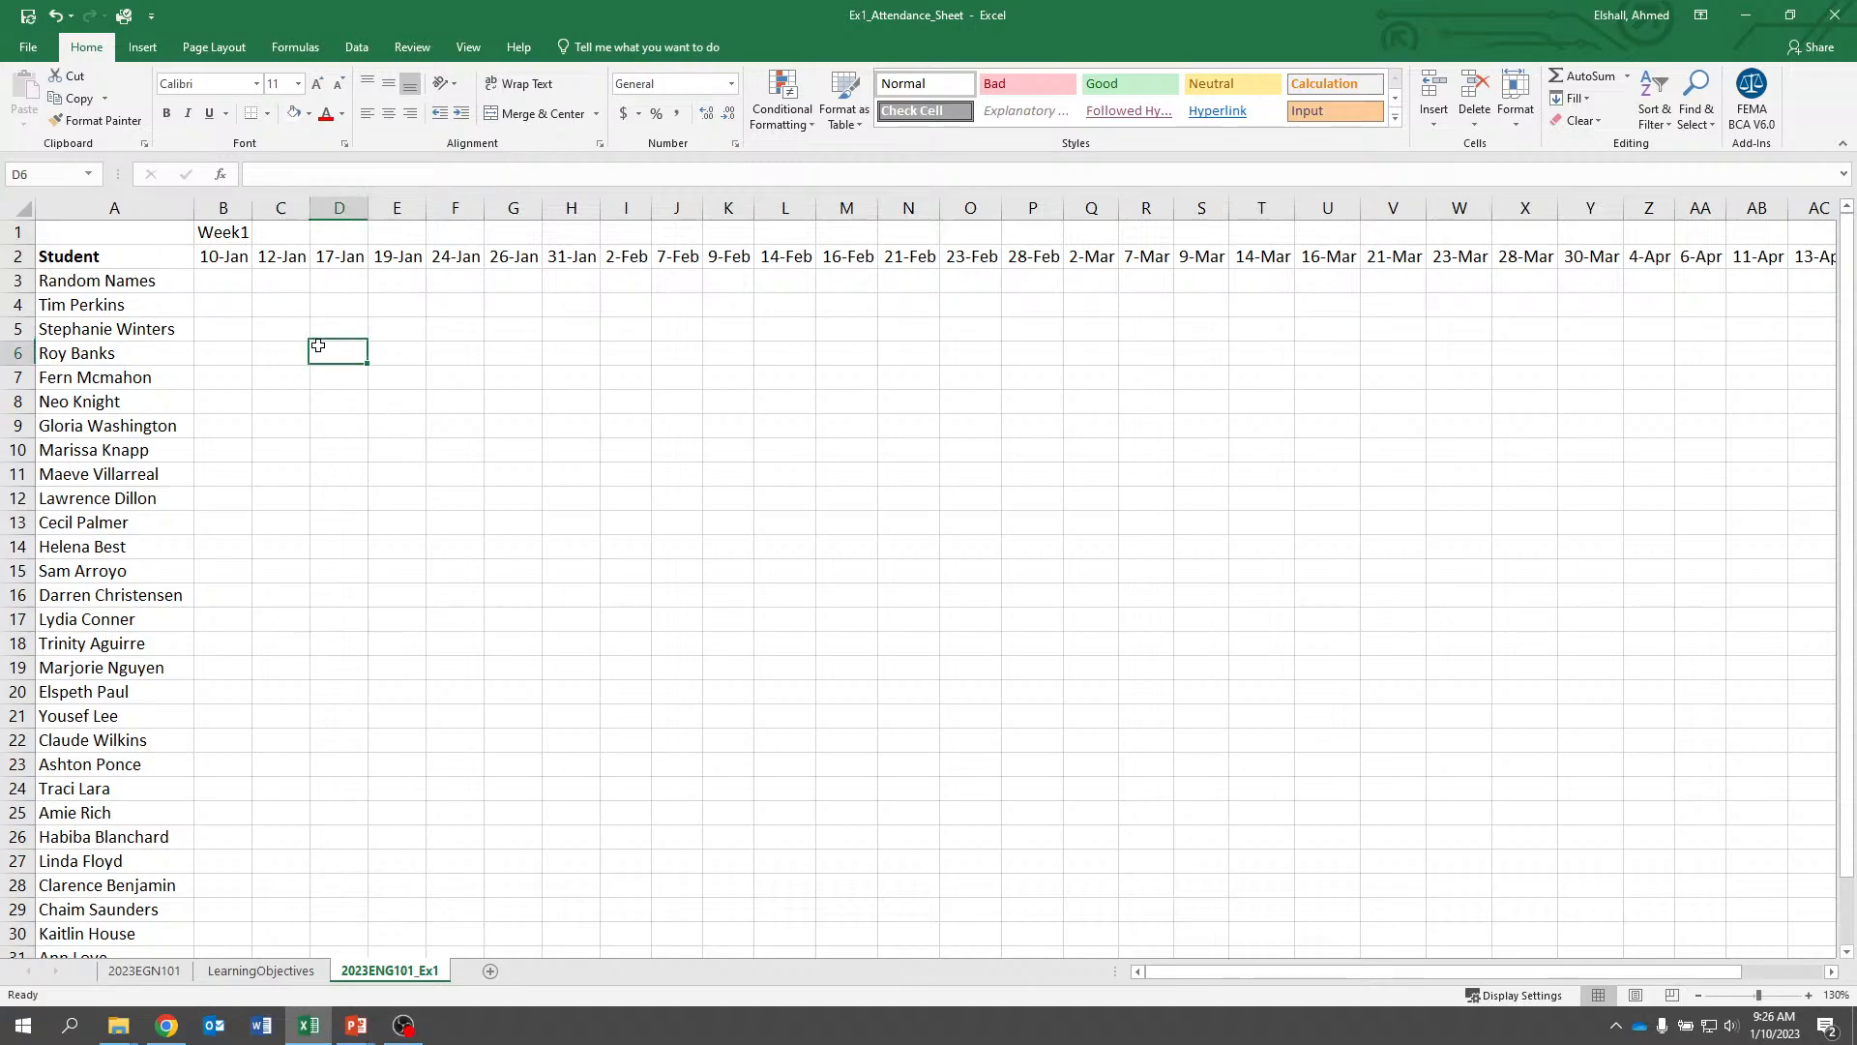
Merge and center the Week1 heading across B1:C1, above the 10-Jan and 12-Jan dates
{"action": "left_click", "coordinate": [224, 234]}
{"action": "left_click", "coordinate": [288, 239]}
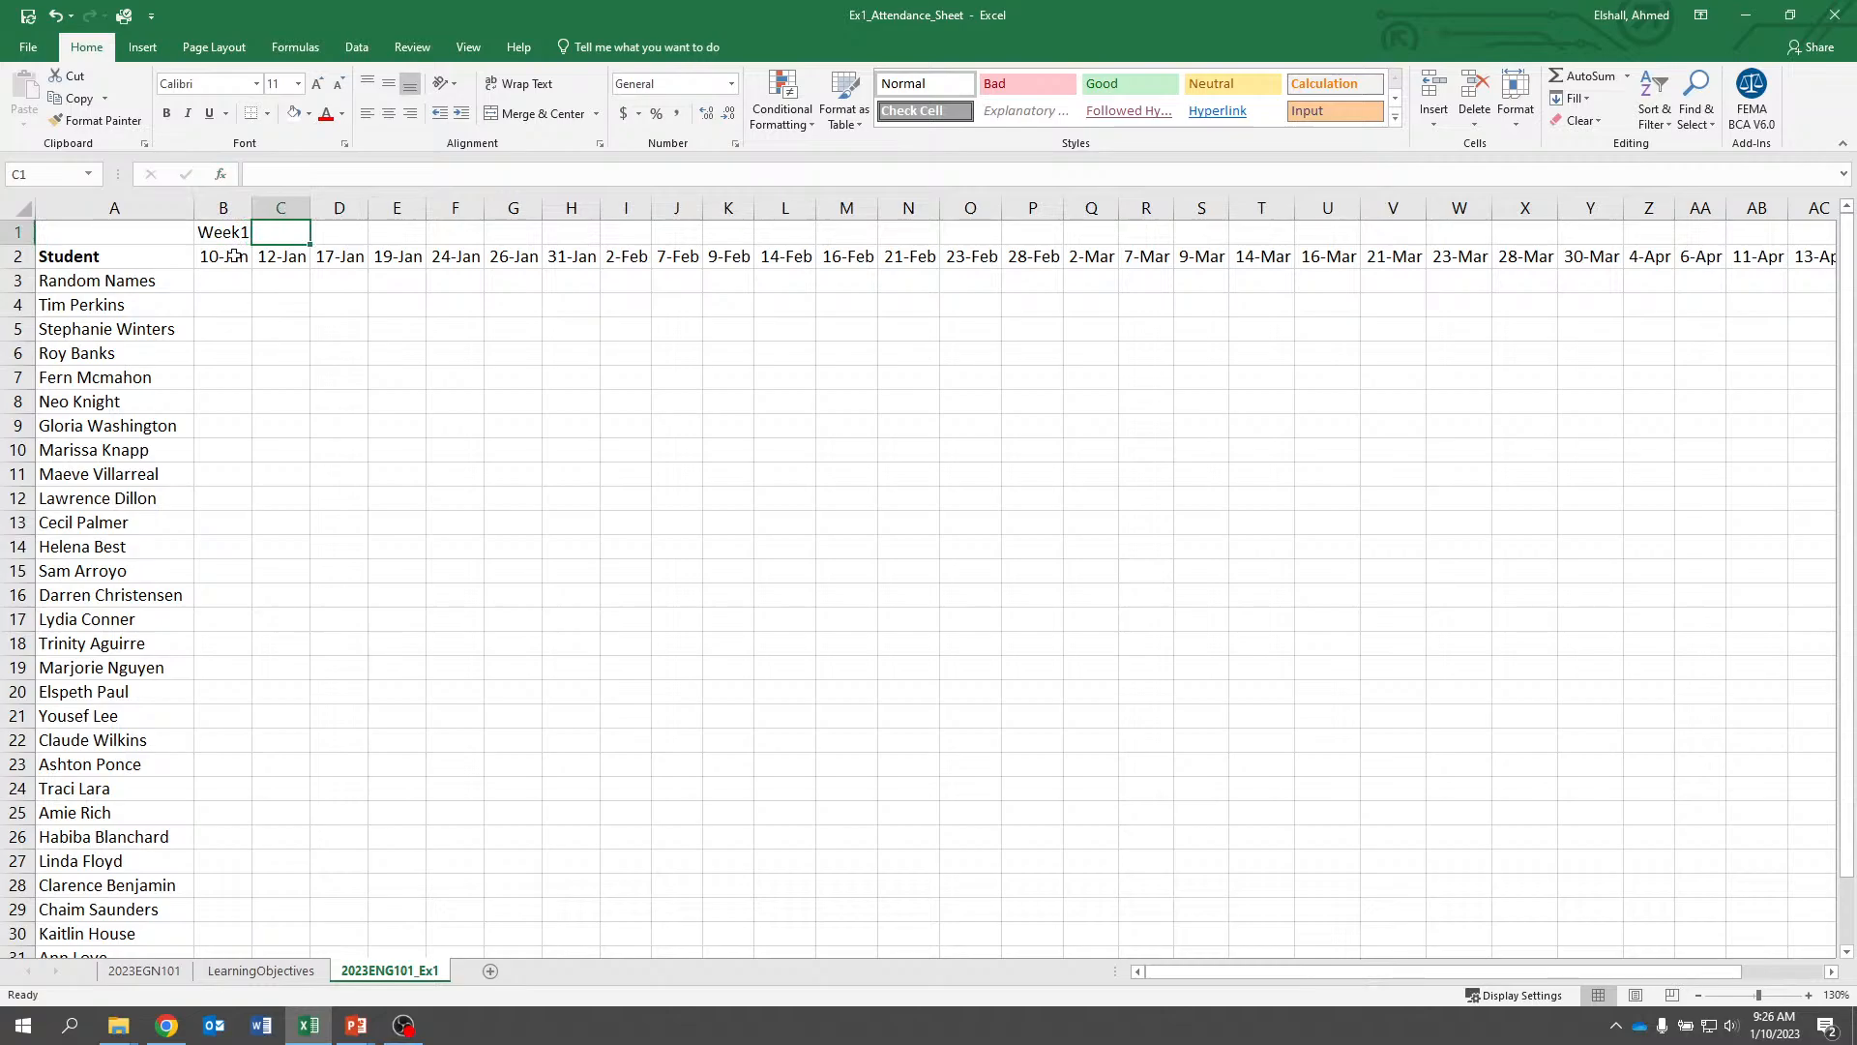
{"action": "left_click_drag", "start_coordinate": [230, 232], "coordinate": [272, 232]}
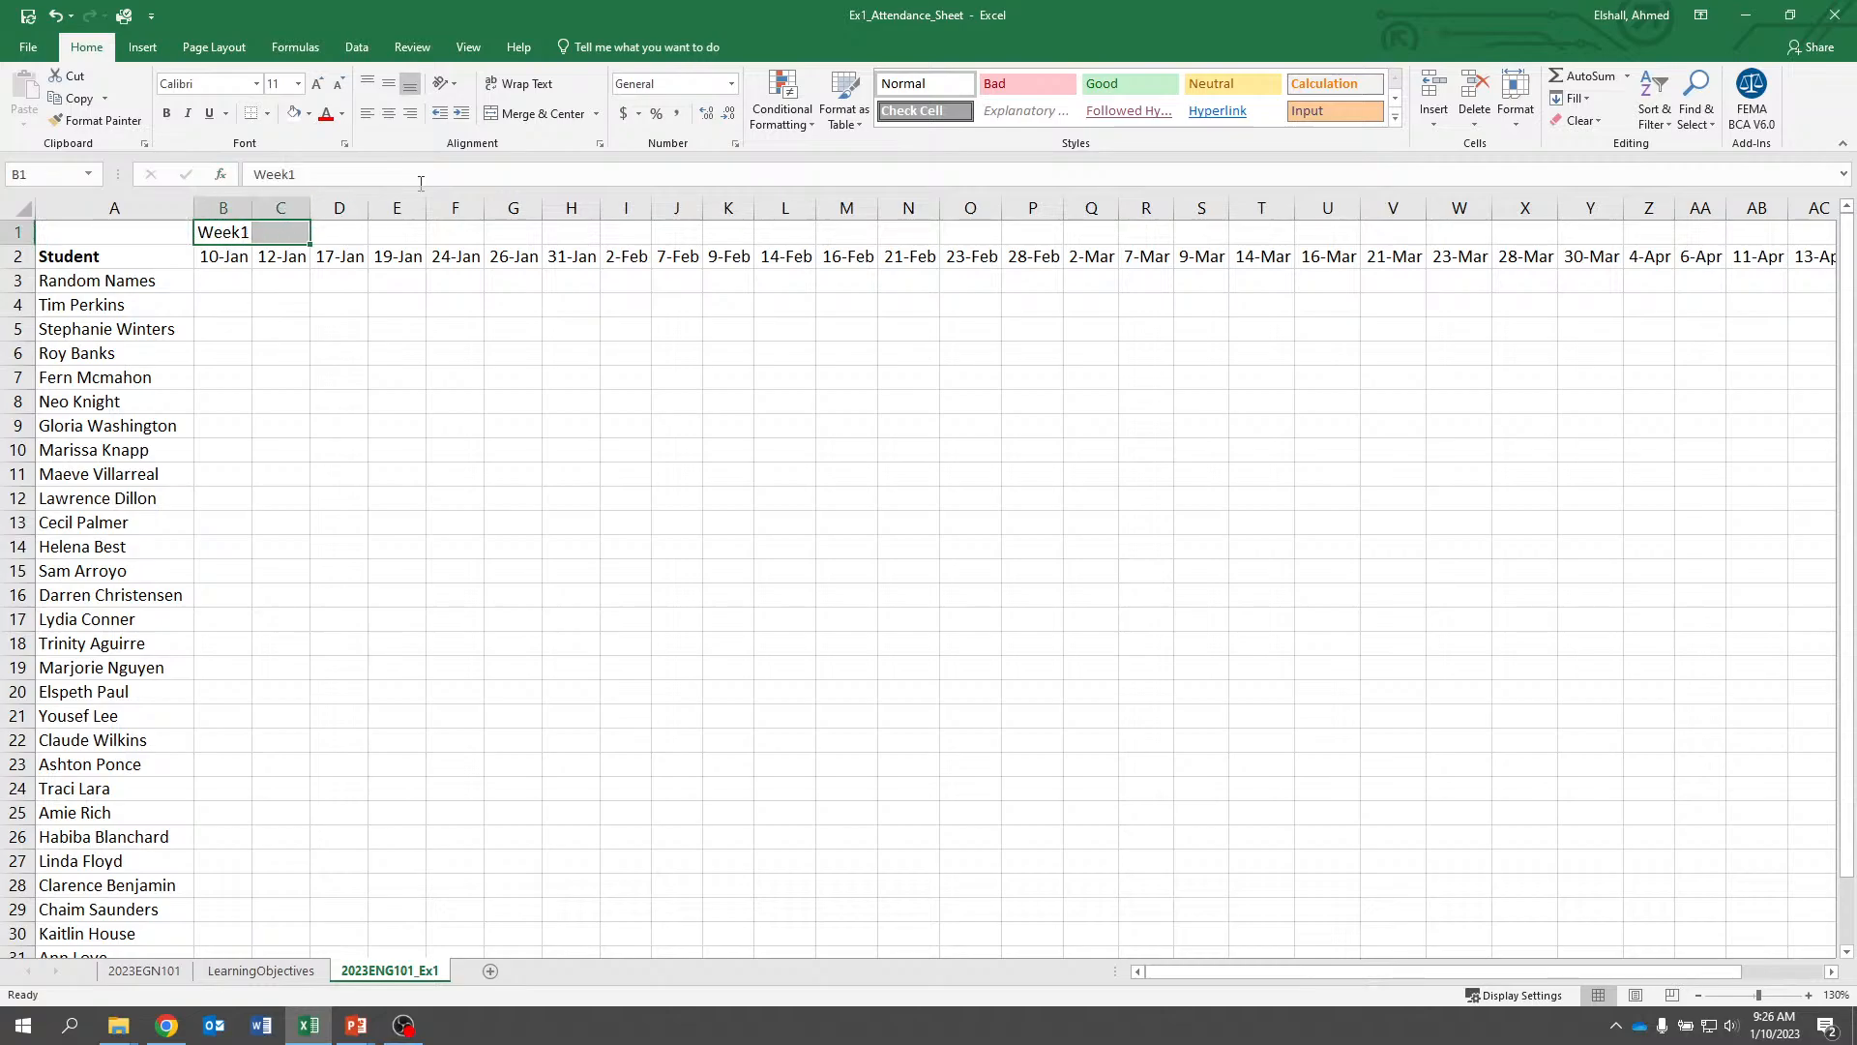
{"action": "left_click", "coordinate": [520, 115]}
{"action": "left_click", "coordinate": [513, 402]}
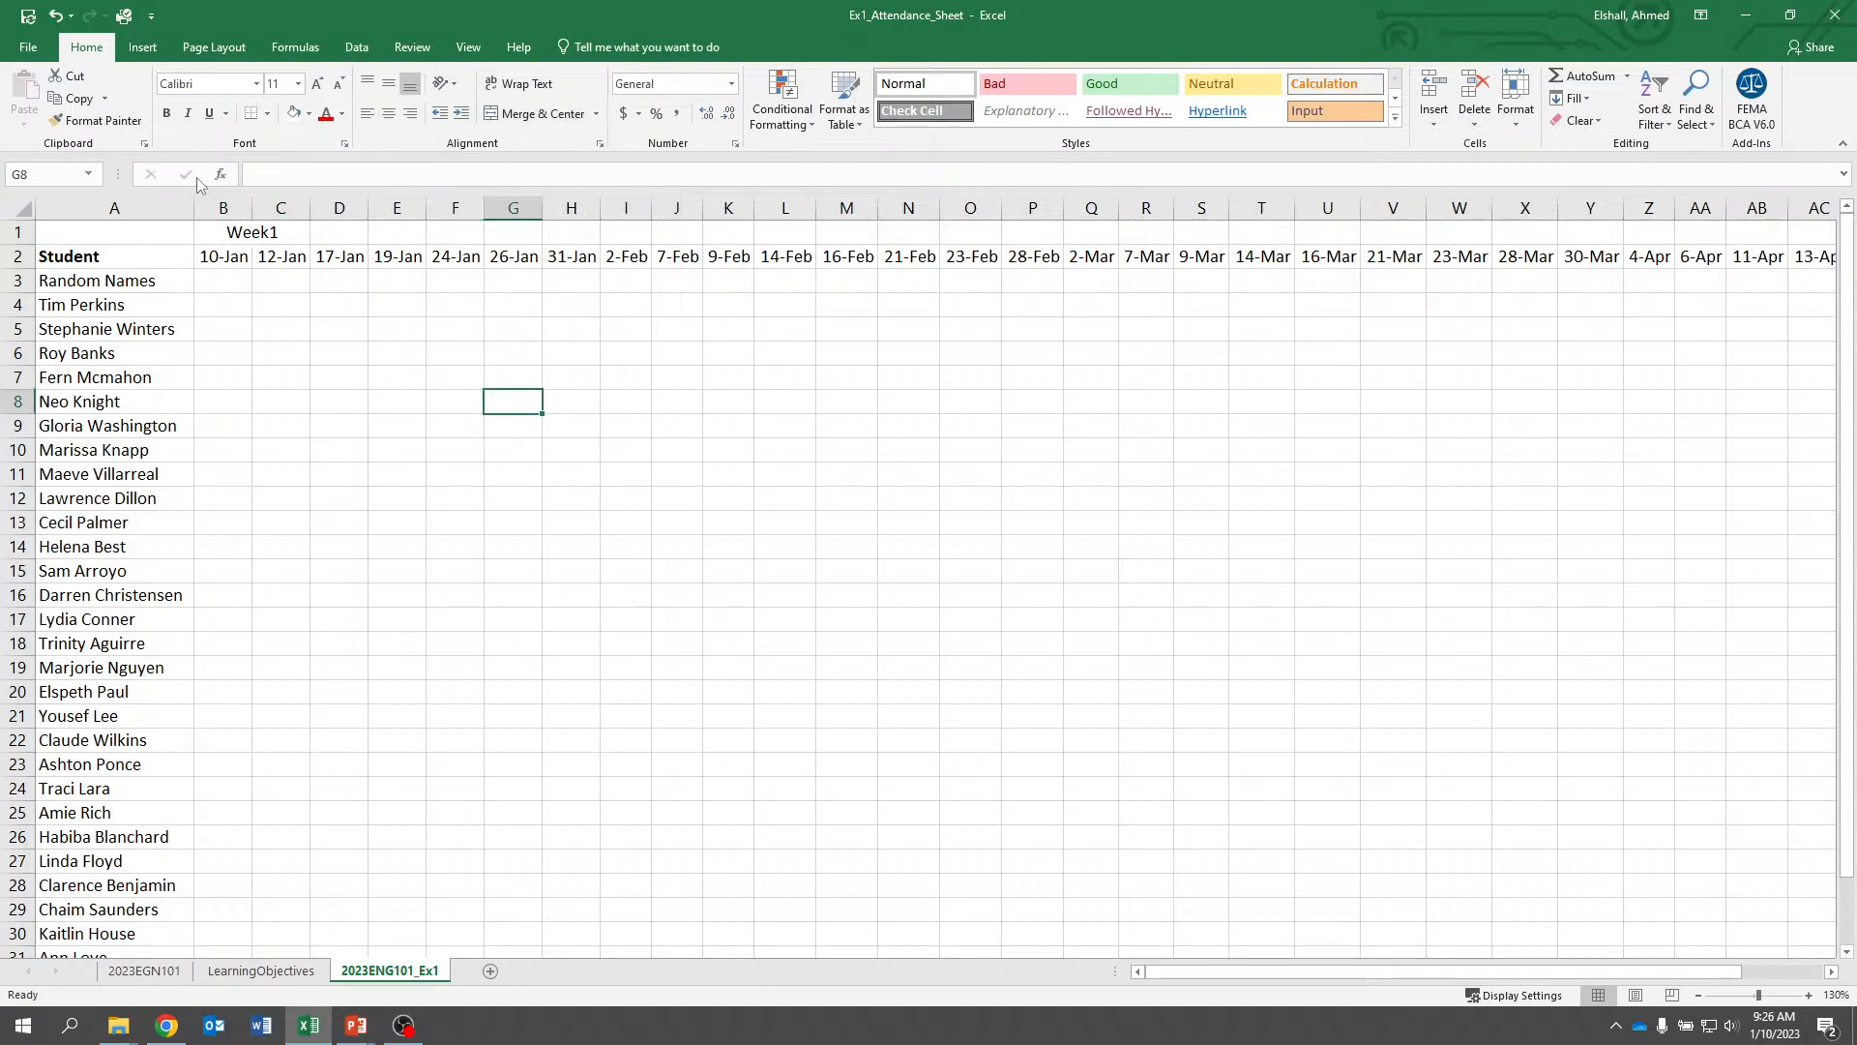
Check how the merged Week1 cell spans the two date cells below it in row 2
{"action": "left_click", "coordinate": [259, 230]}
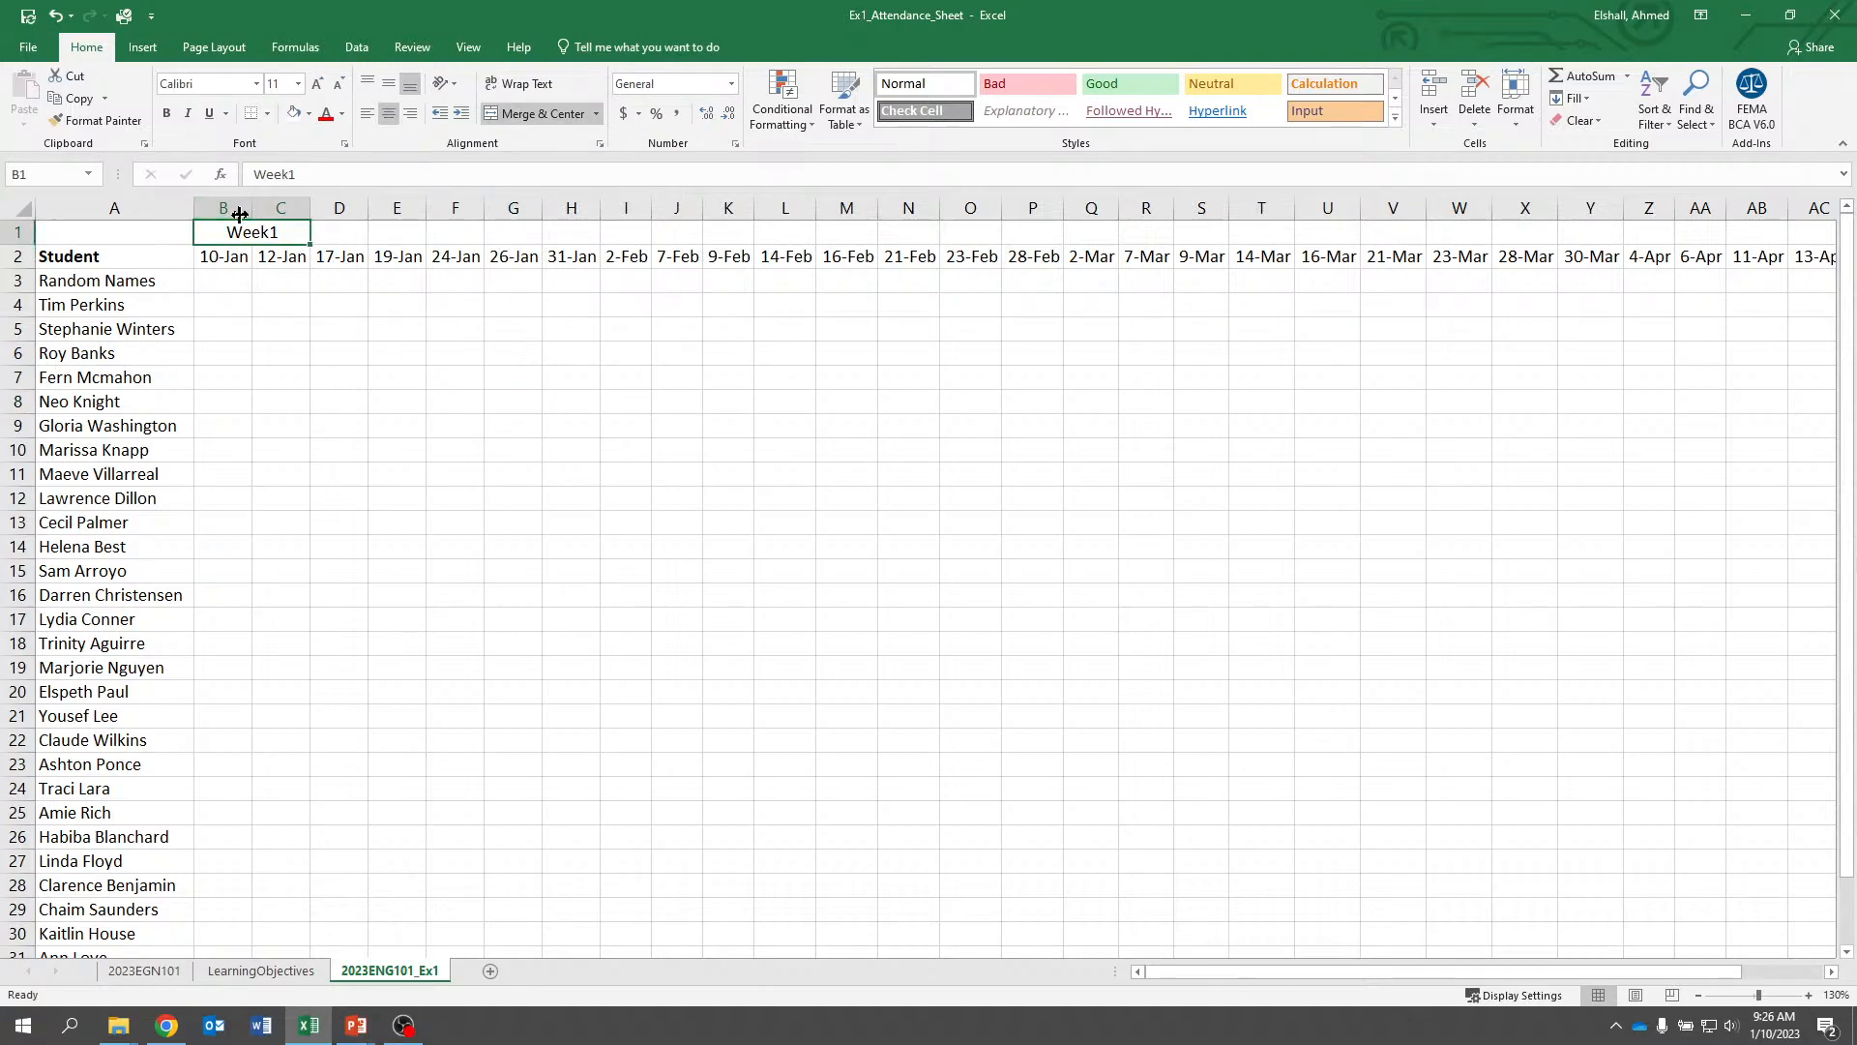
{"action": "key", "text": "Down"}
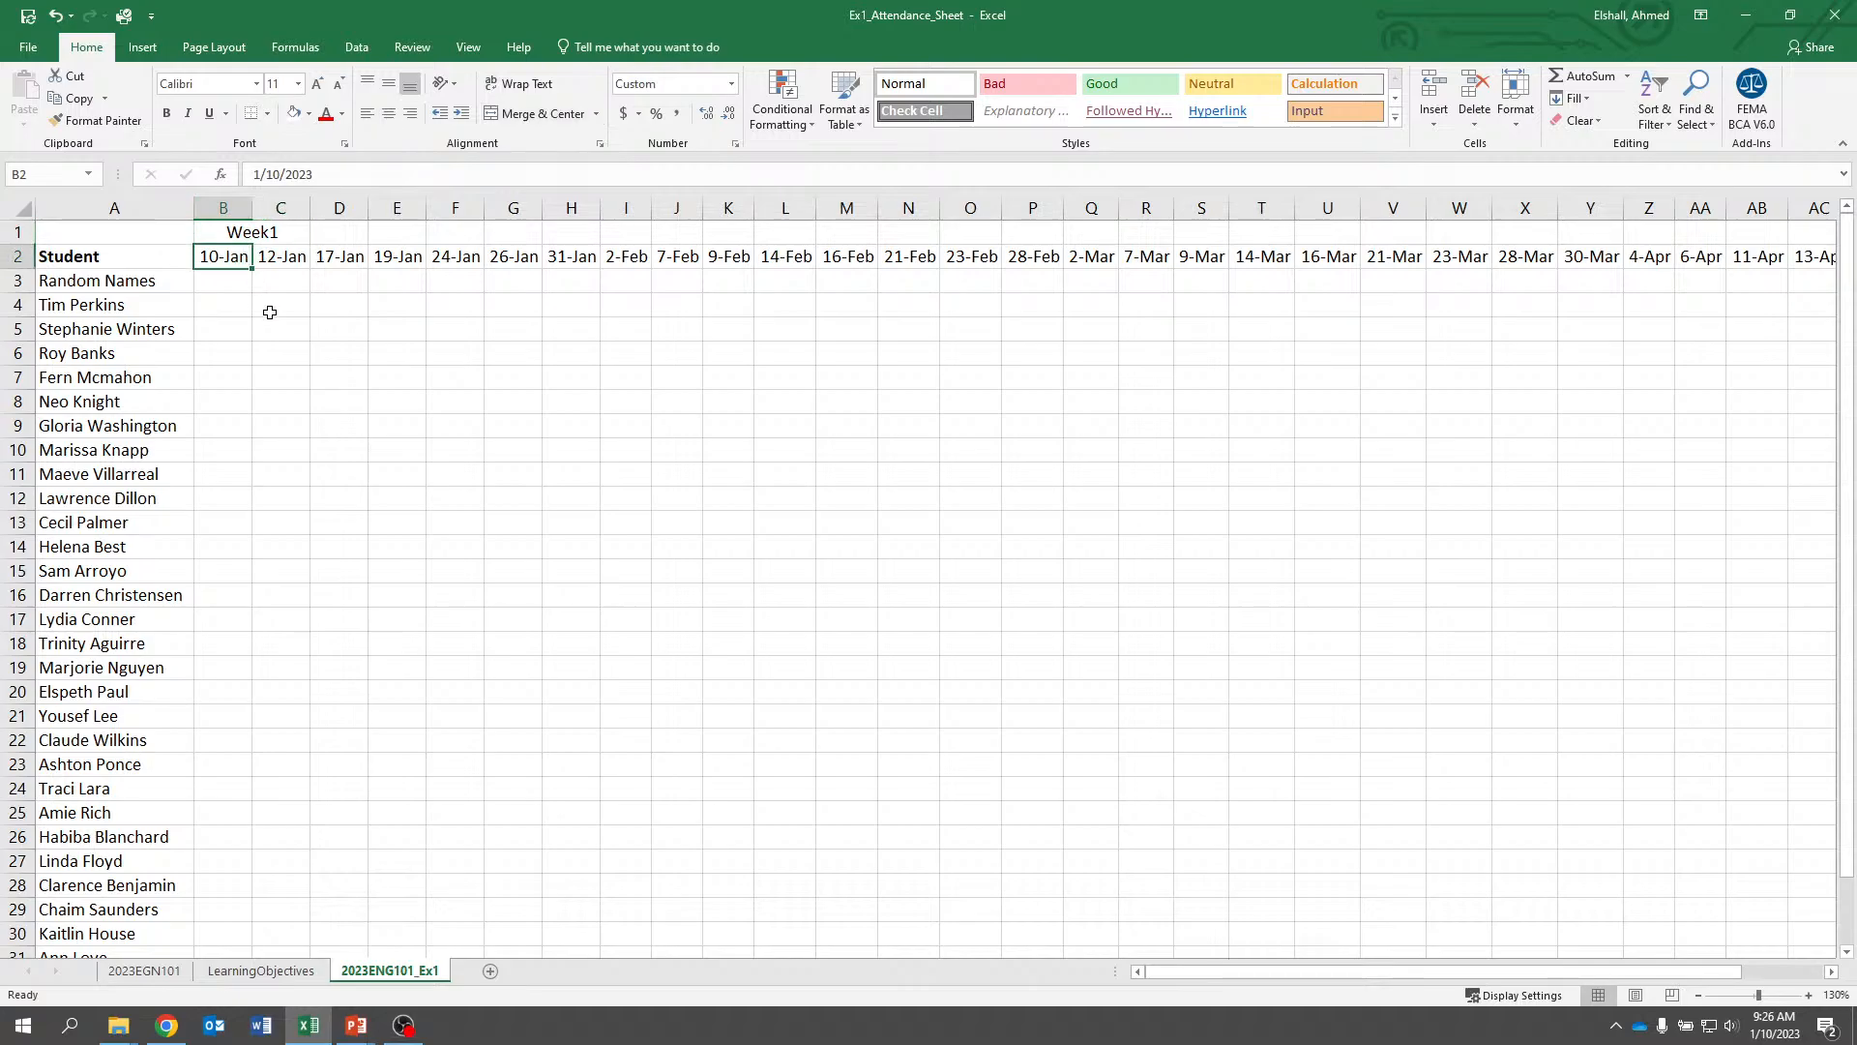
{"action": "key", "text": "Right"}
{"action": "key", "text": "Left"}
{"action": "key", "text": "Up"}
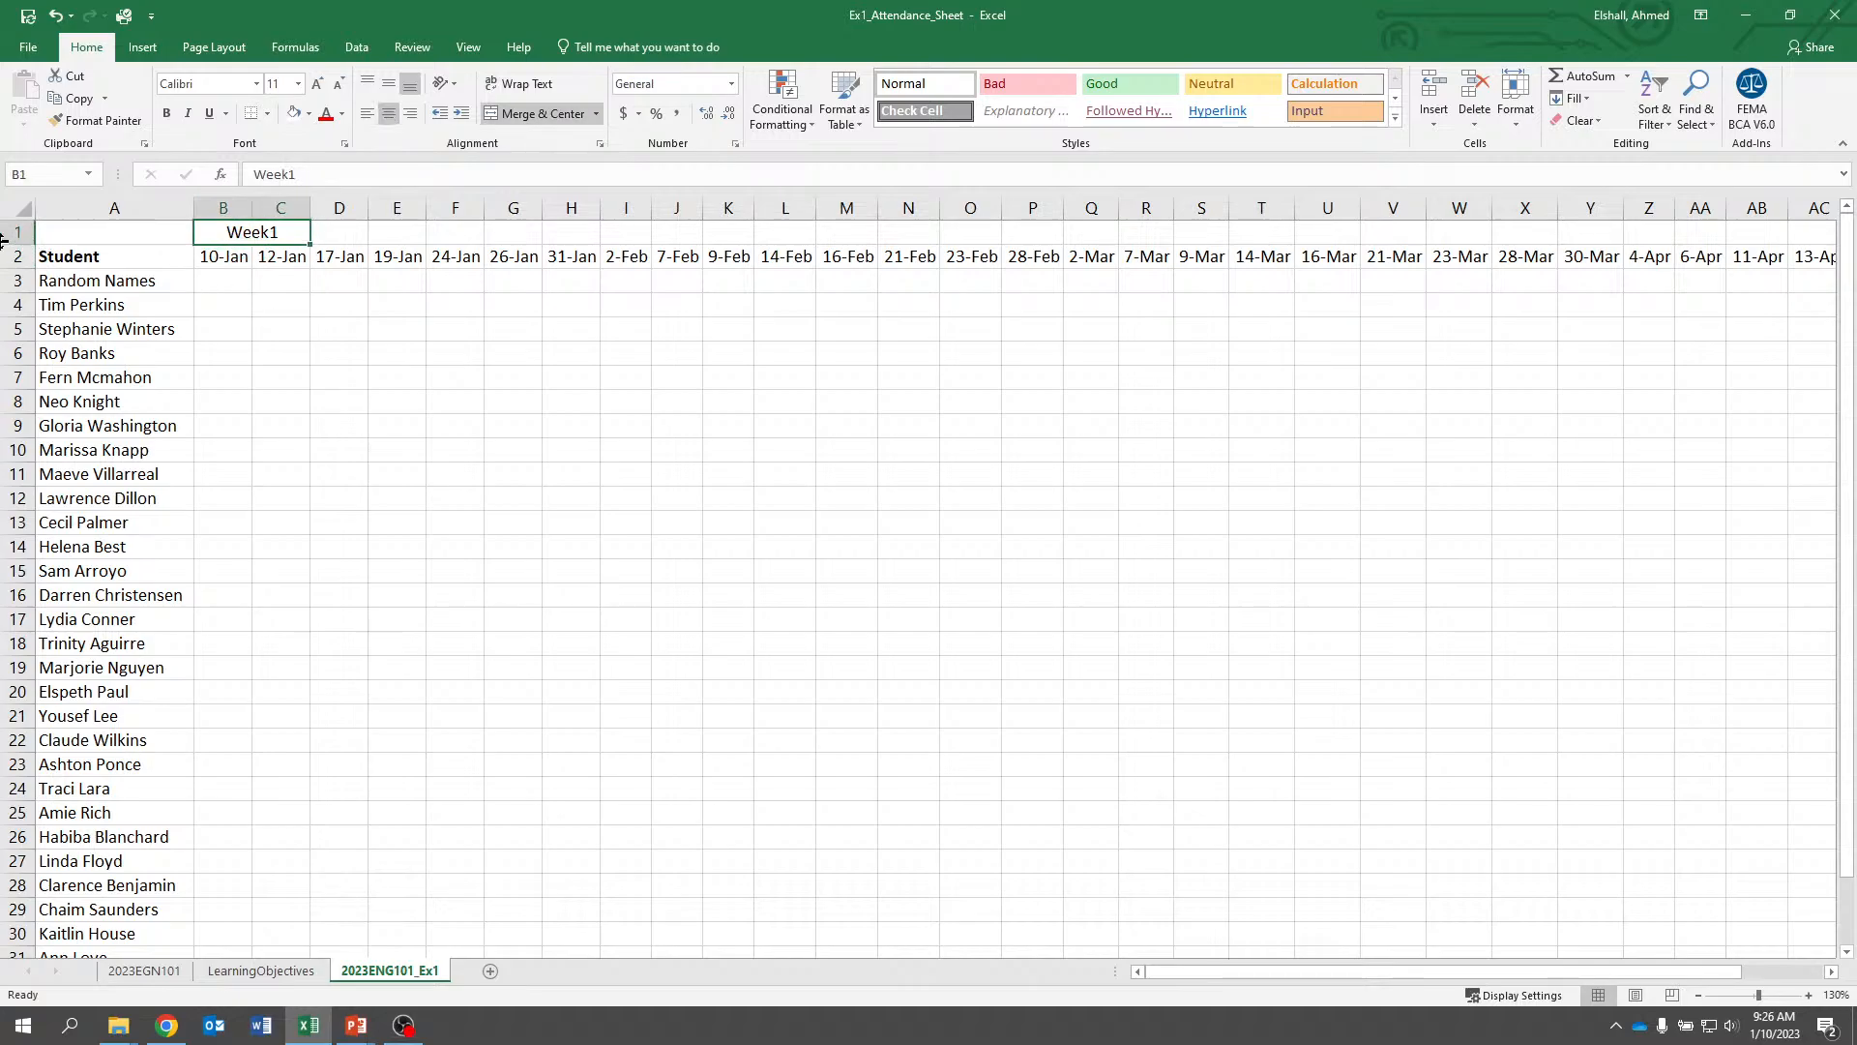
Fill the merged Week1 heading into D1:E1 to produce Week2
{"action": "left_click", "coordinate": [341, 235]}
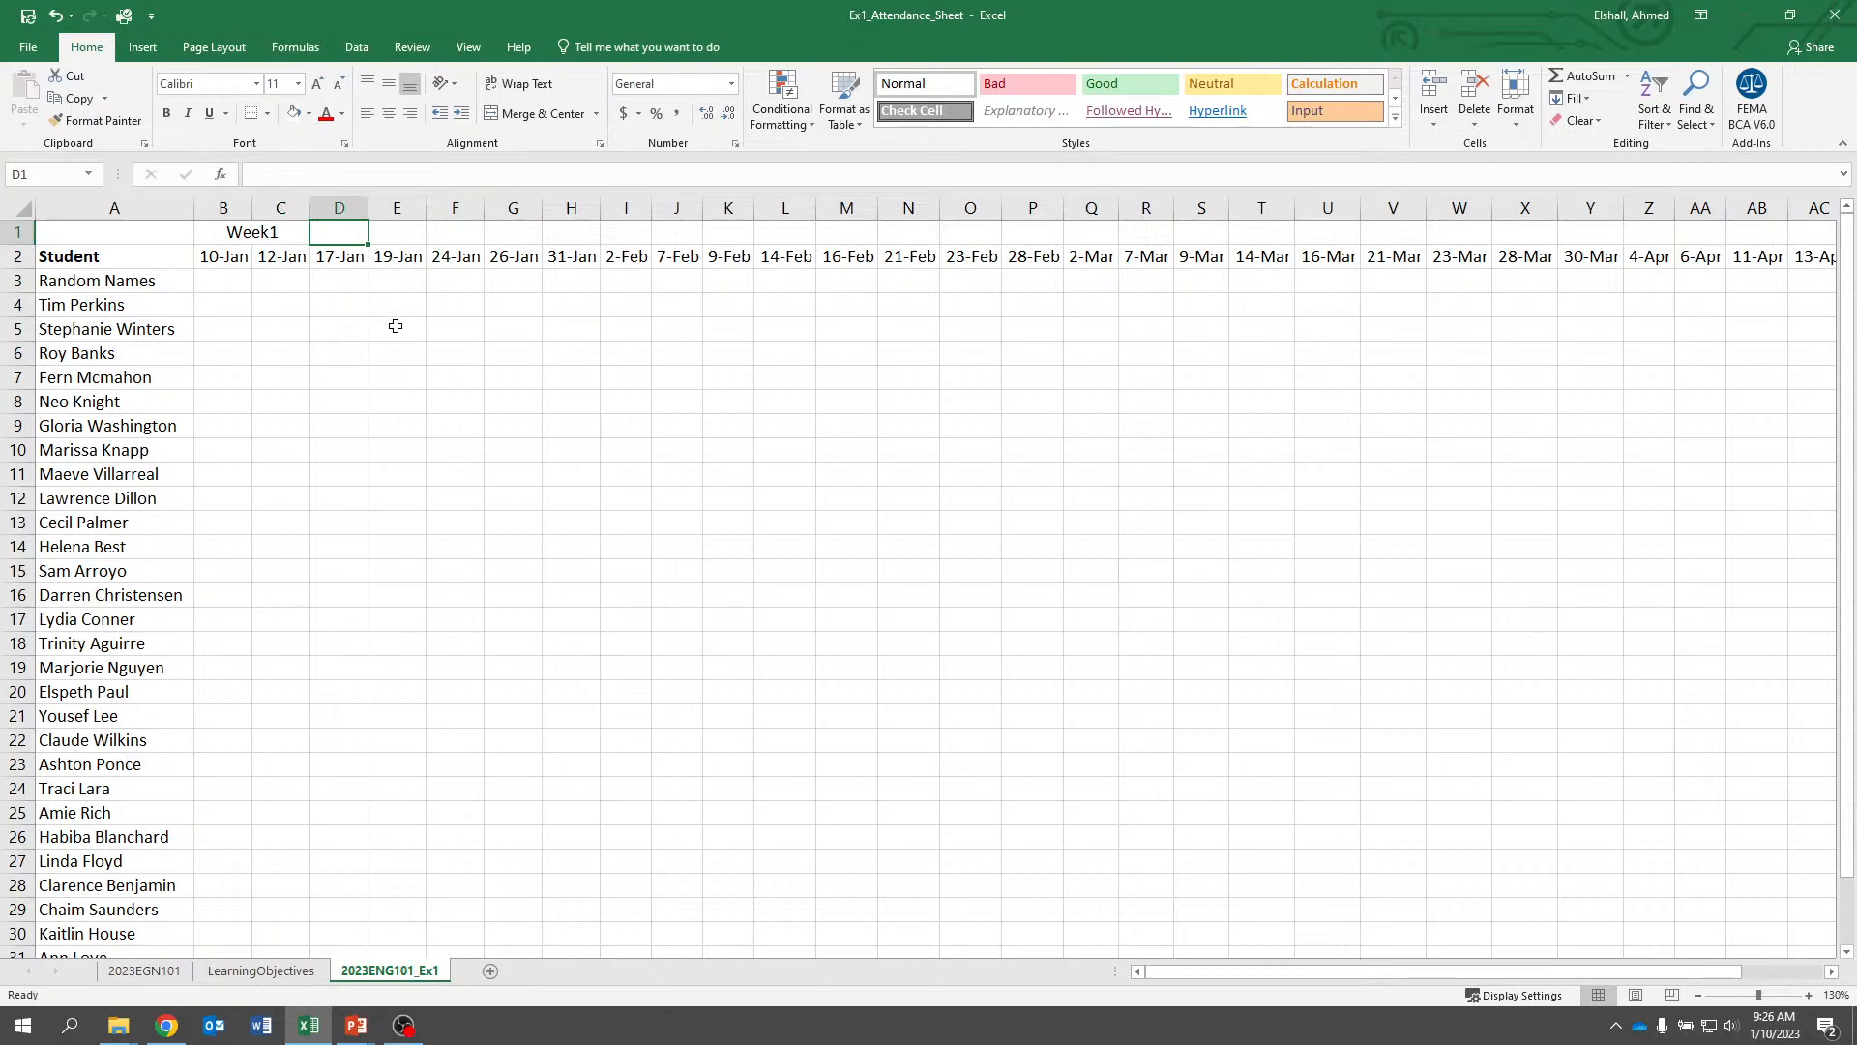
{"action": "left_click", "coordinate": [304, 234]}
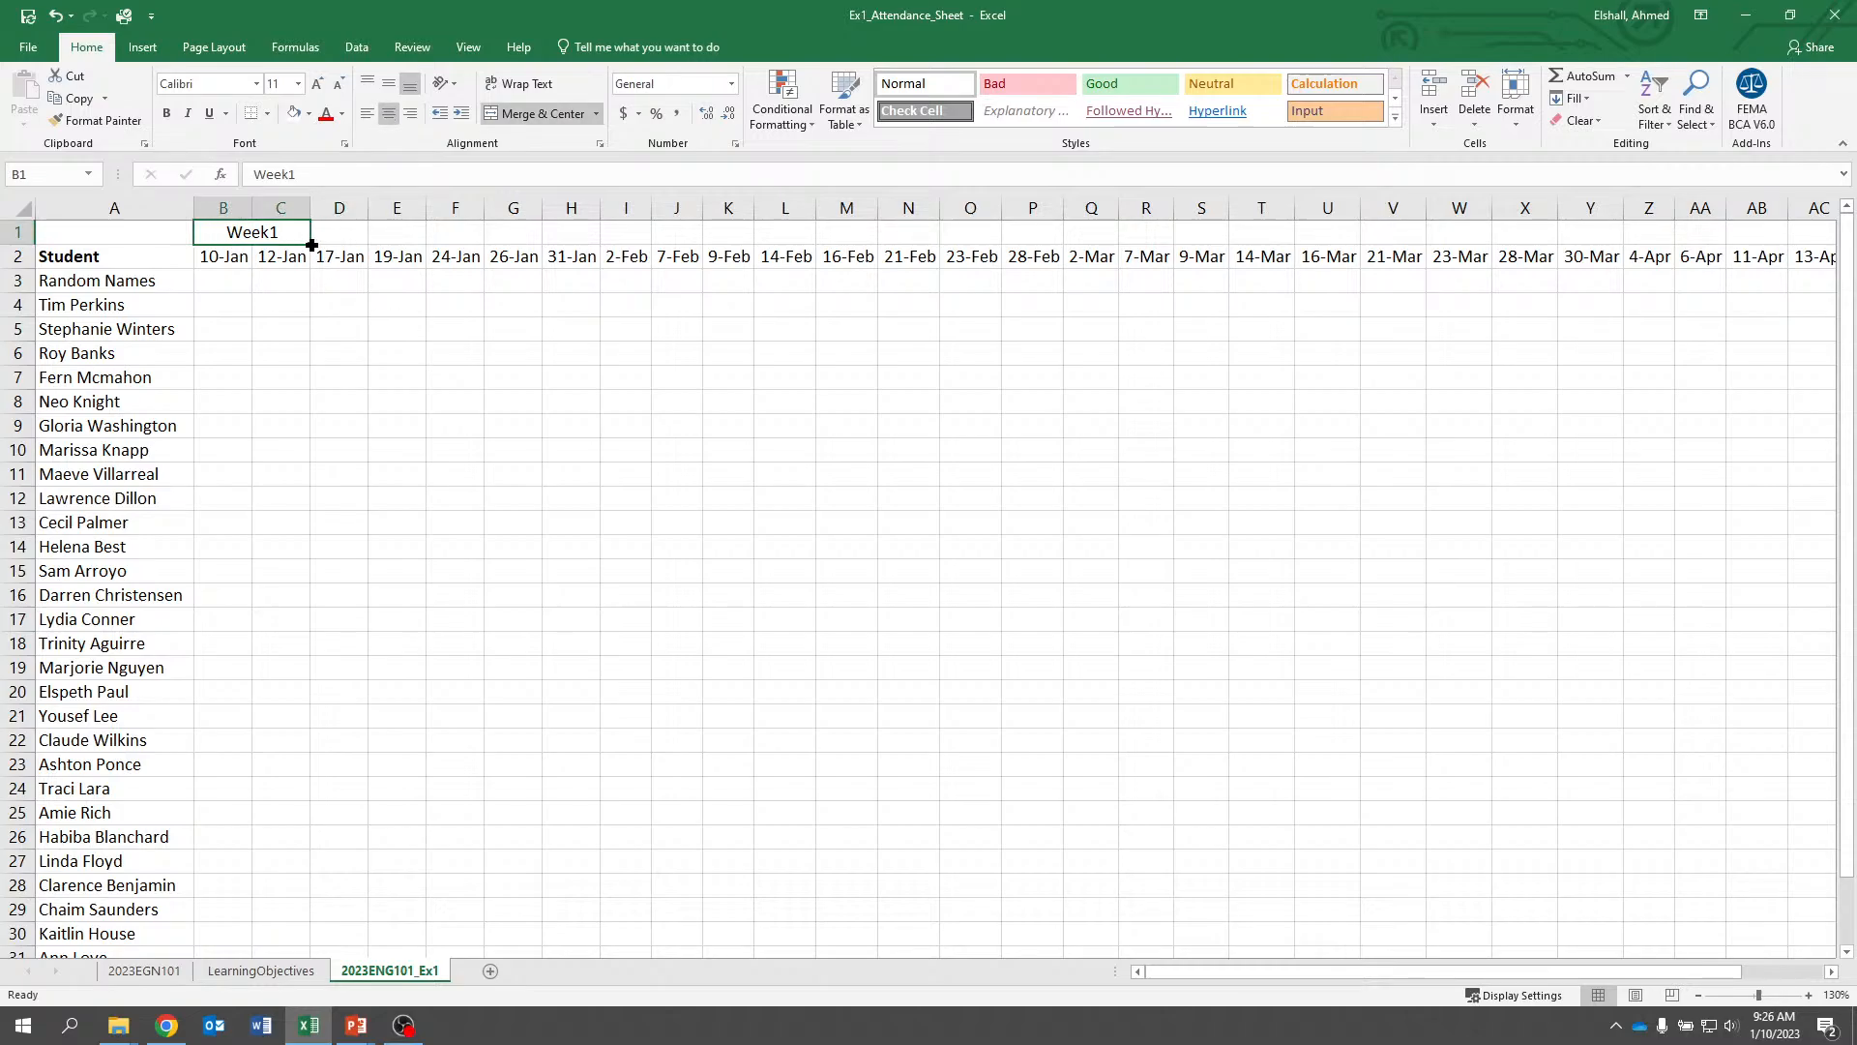
{"action": "left_click_drag", "start_coordinate": [311, 245], "coordinate": [426, 244]}
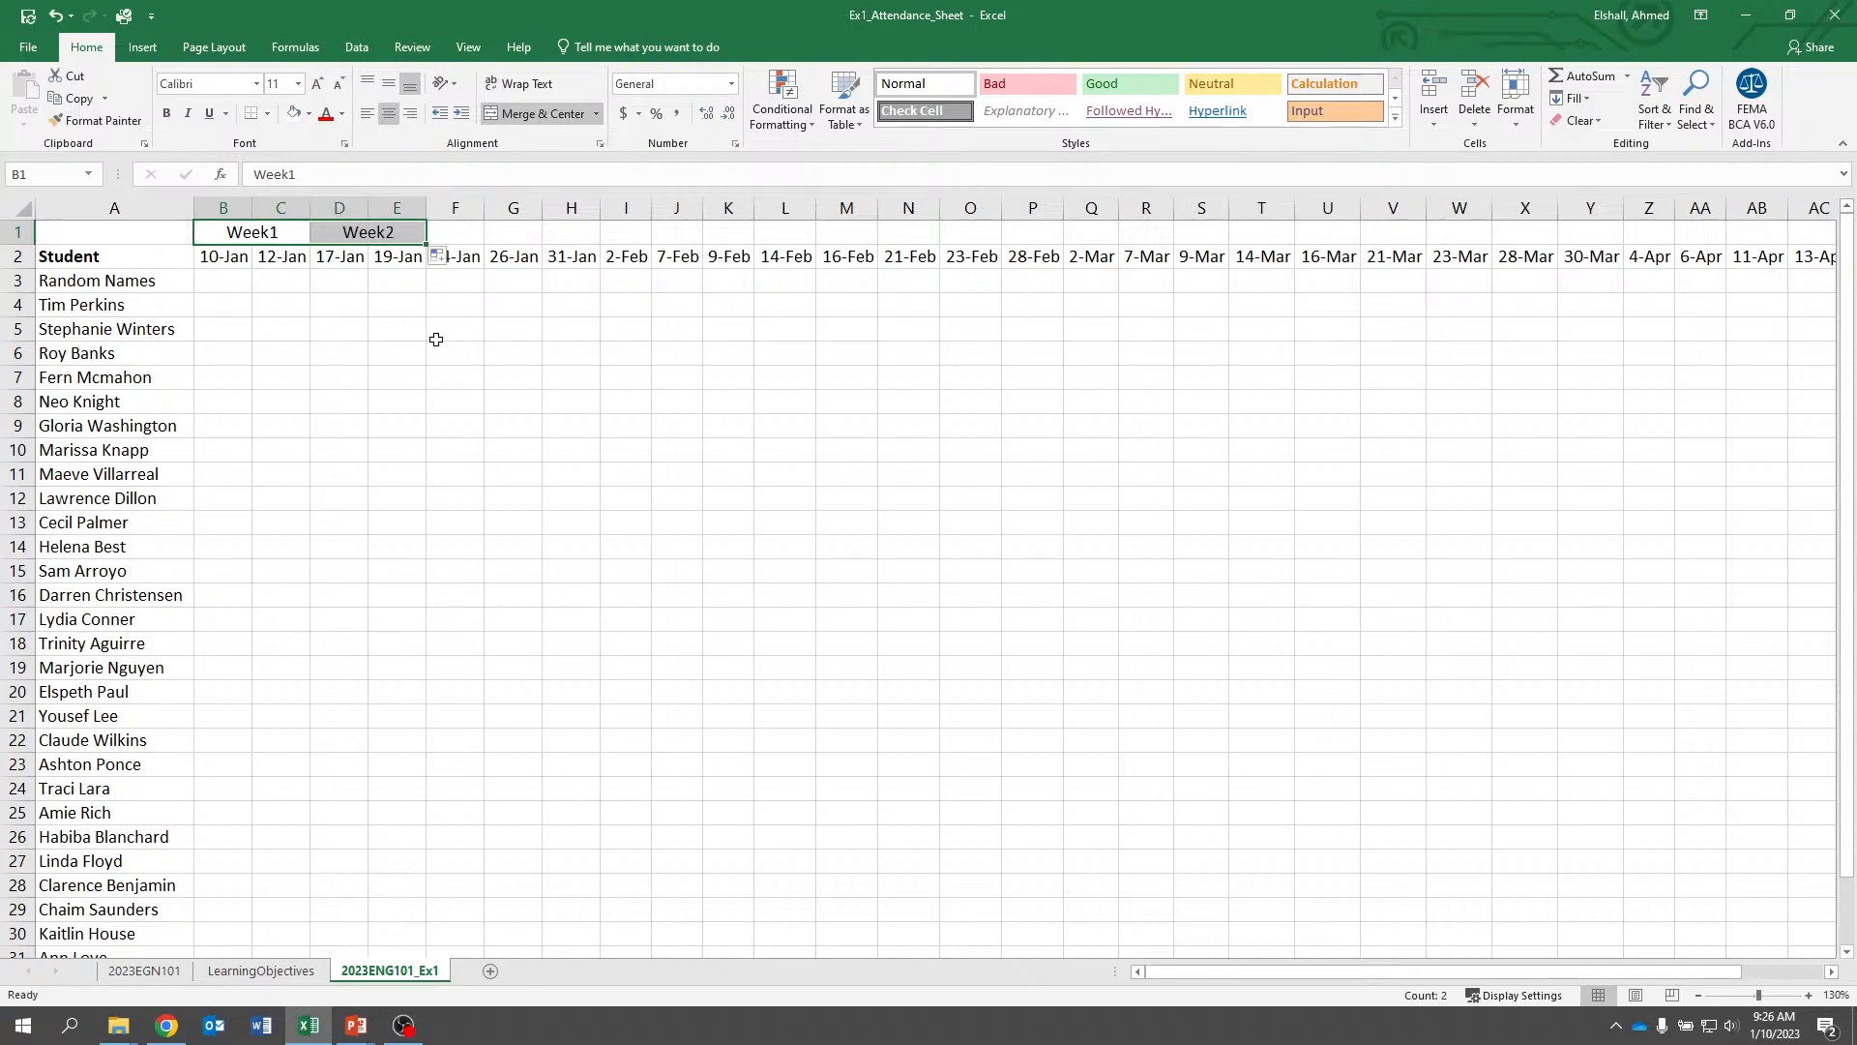
{"action": "left_click", "coordinate": [411, 353]}
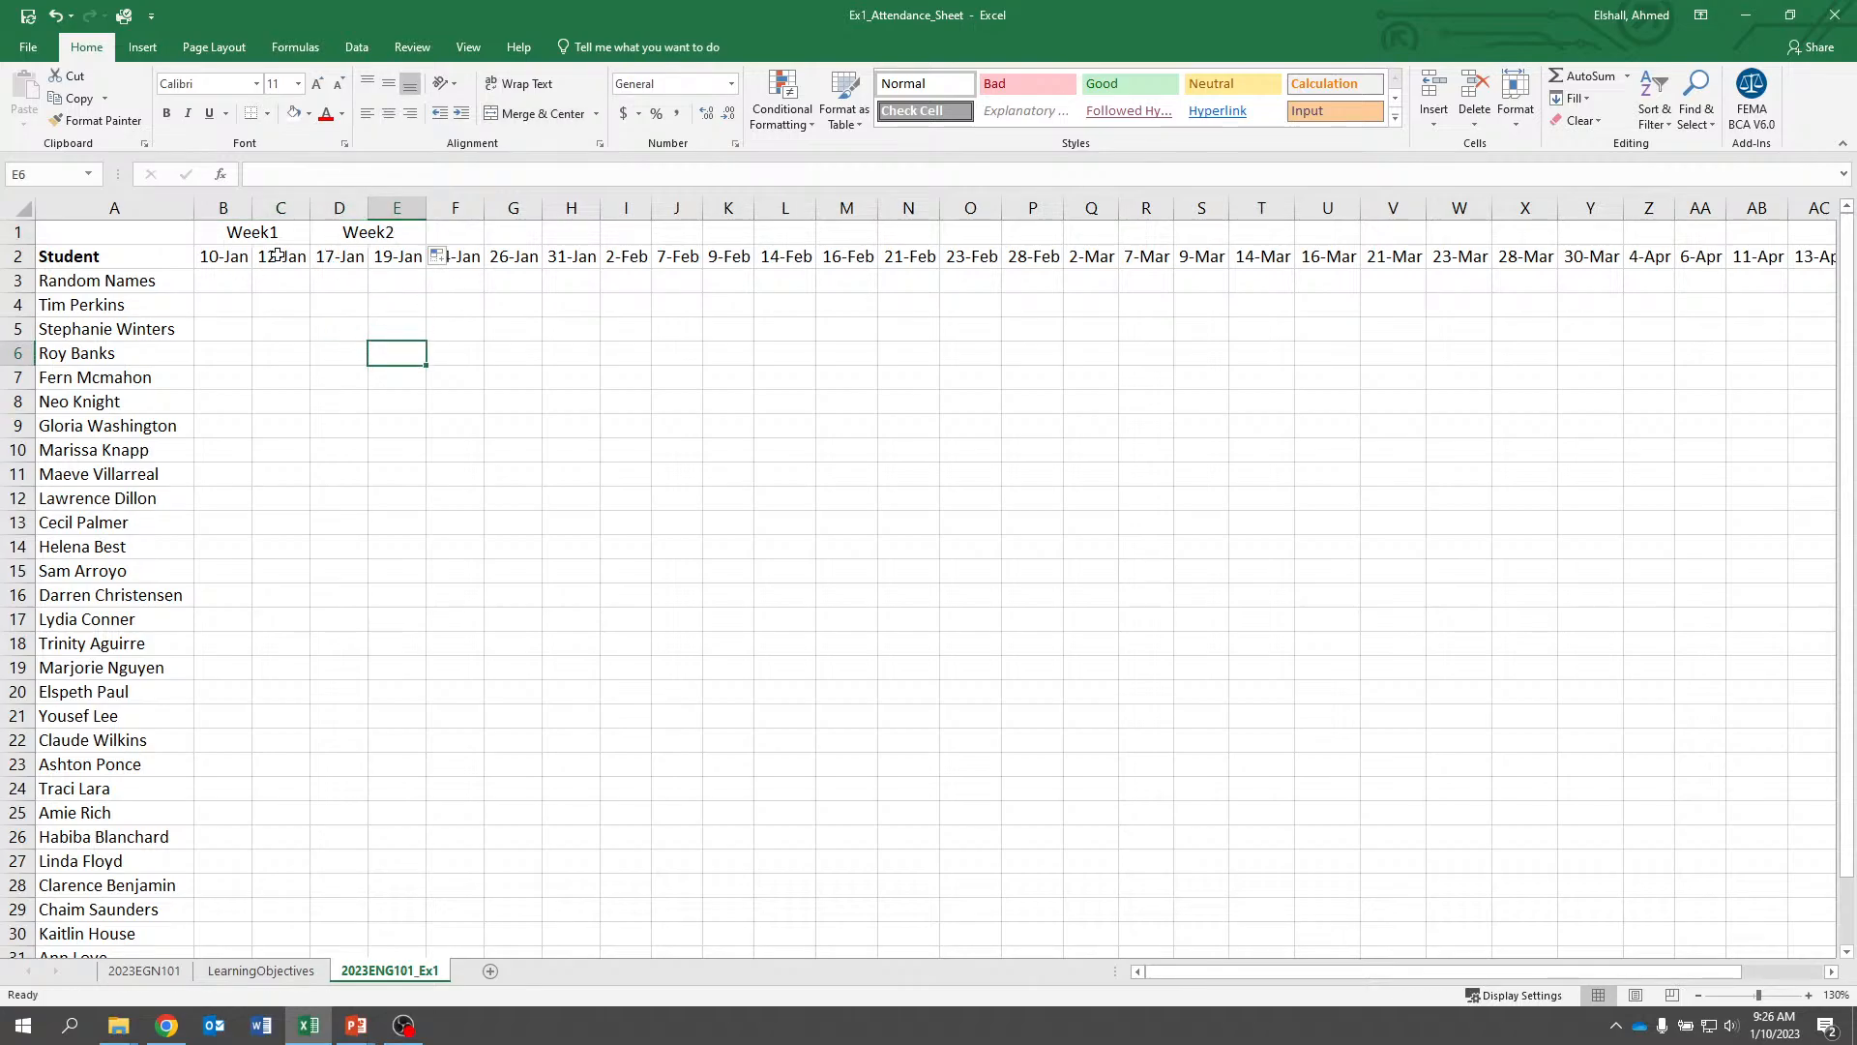
Extend the merged week headings from D1:E1 across row 1 to AG1, through Week16
{"action": "left_click", "coordinate": [414, 236]}
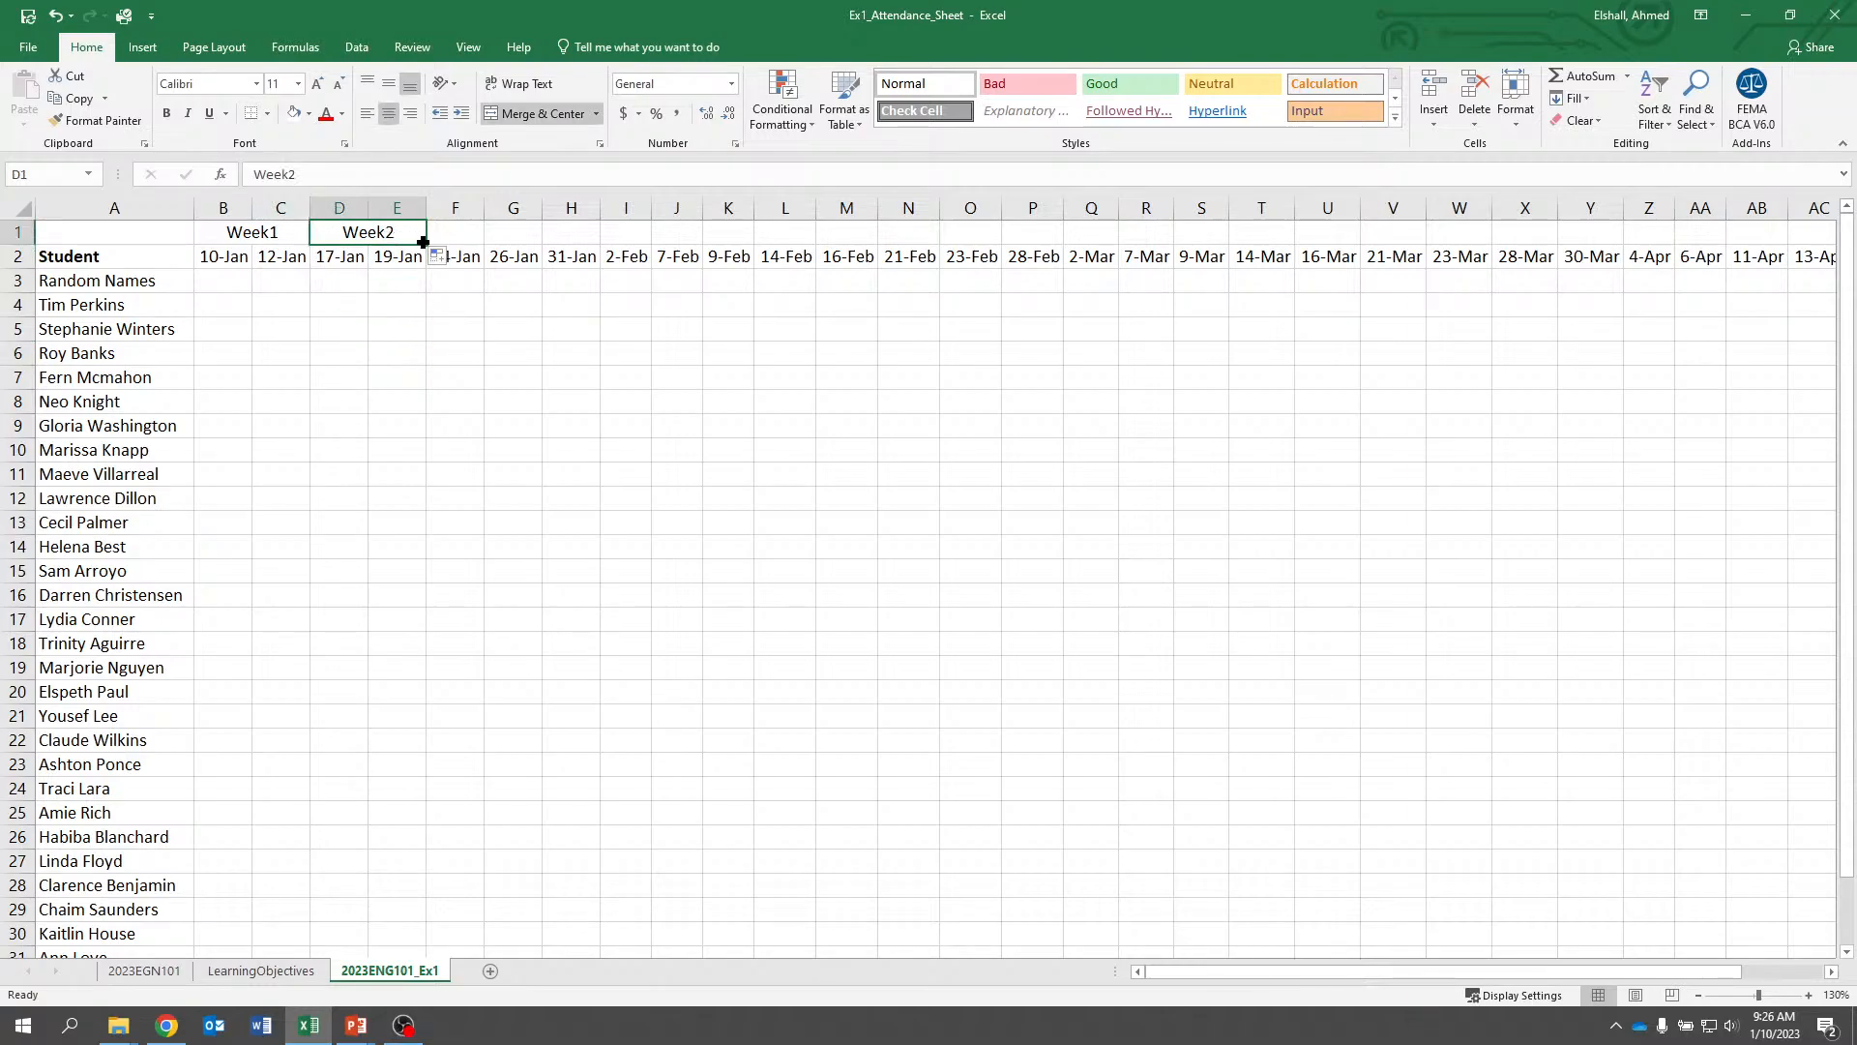
{"action": "left_click_drag", "start_coordinate": [674, 242], "coordinate": [1645, 242]}
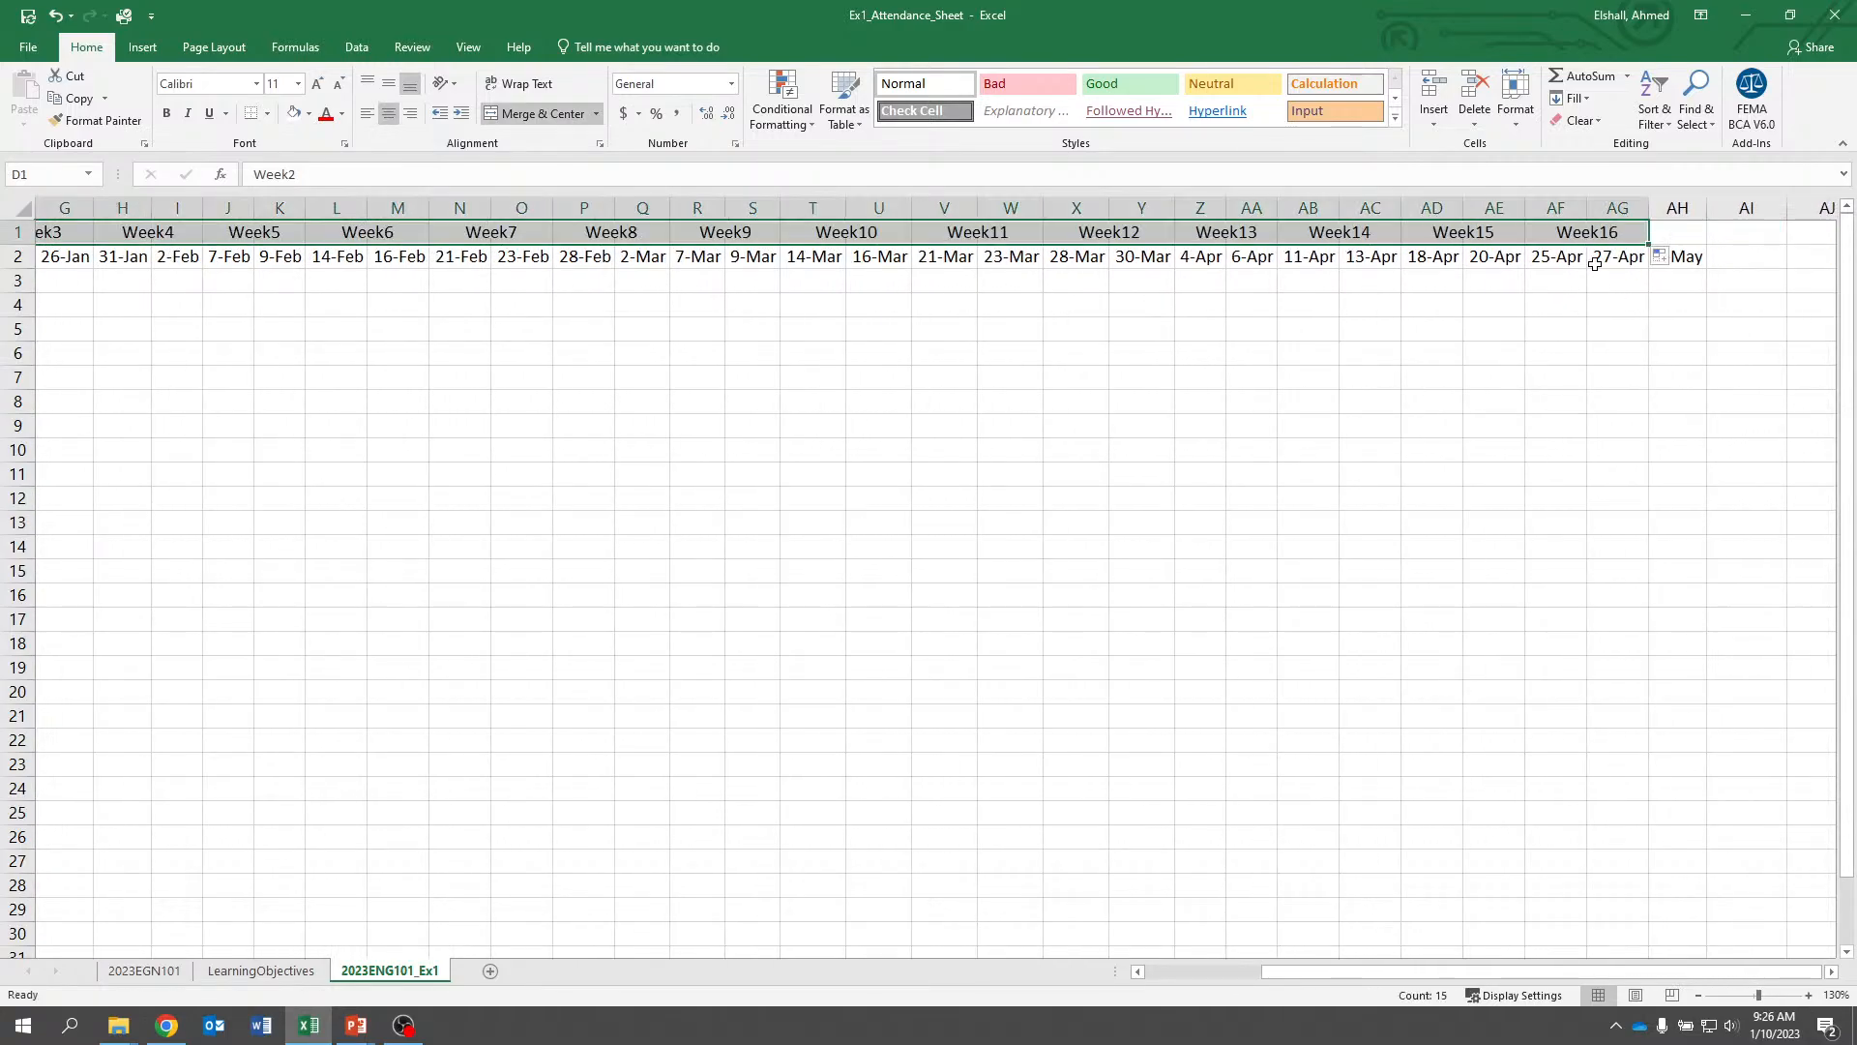
{"action": "left_click", "coordinate": [1589, 300]}
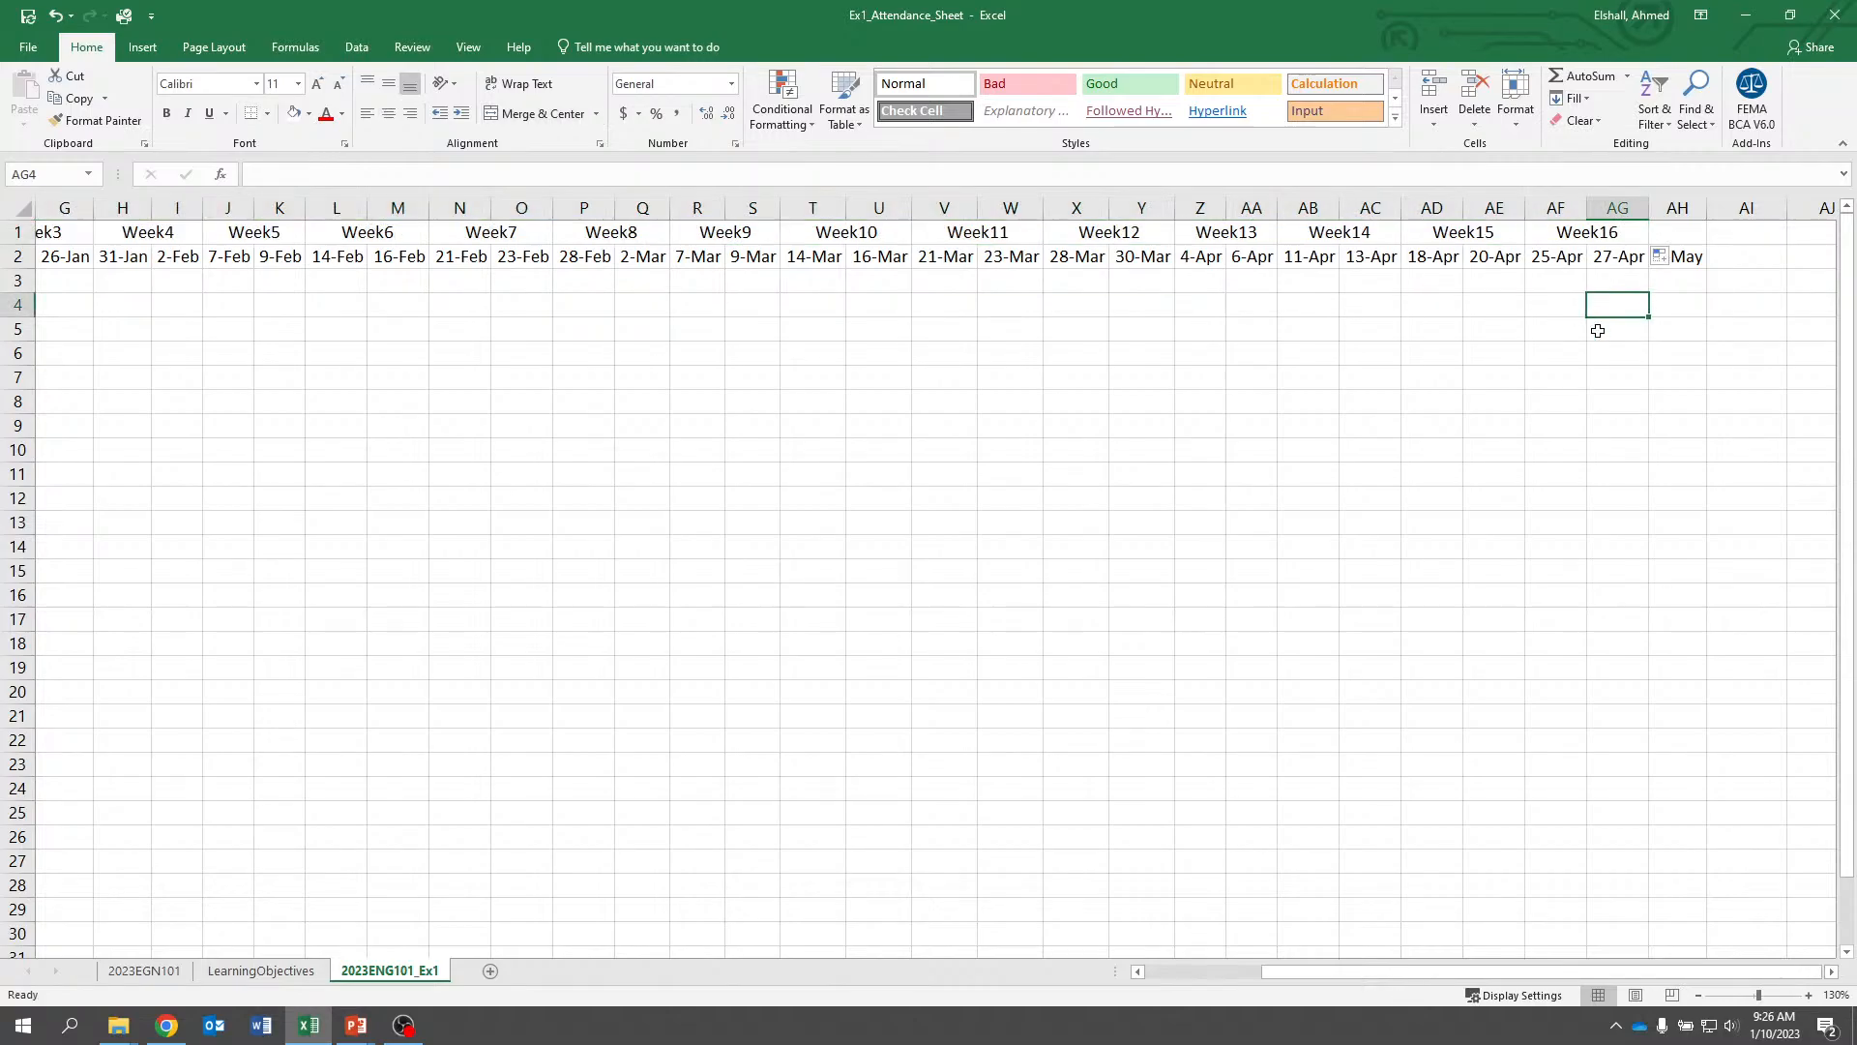
Check cell AH1 above the 2-May date and look back over the week headings to column A
{"action": "left_click", "coordinate": [1668, 236]}
{"action": "left_click", "coordinate": [1645, 300]}
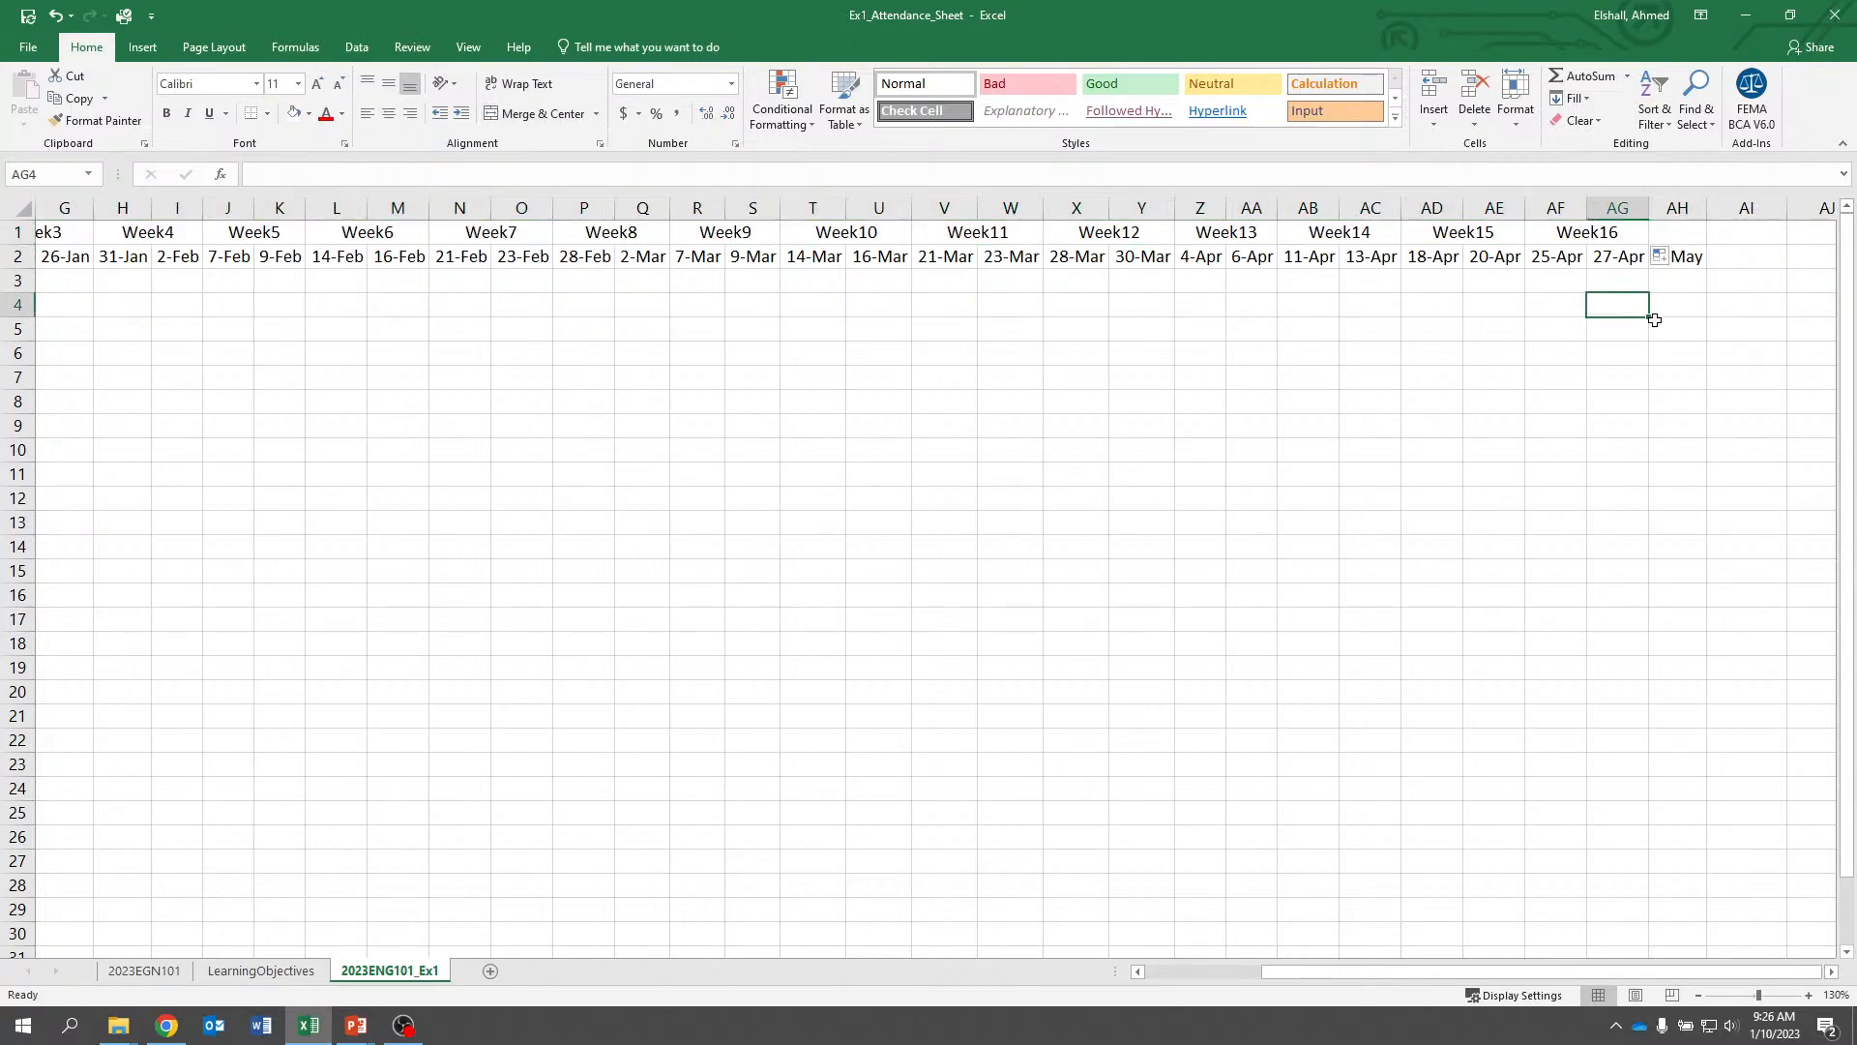
{"action": "left_click", "coordinate": [1676, 235]}
{"action": "left_click", "coordinate": [1625, 375]}
{"action": "key", "text": "Left"}
{"action": "key", "text": "Left"}
{"action": "key", "text": "Left"}
{"action": "key", "text": "Left"}
{"action": "key", "text": "Left"}
{"action": "key", "text": "Left"}
{"action": "key", "text": "Left"}
{"action": "key", "text": "Left"}
{"action": "key", "text": "Left"}
{"action": "key", "text": "Left"}
{"action": "key", "text": "Left"}
{"action": "key", "text": "Left"}
{"action": "key", "text": "Left"}
{"action": "key", "text": "Left"}
{"action": "key", "text": "Left"}
{"action": "key", "text": "Left"}
{"action": "key", "text": "Left"}
{"action": "key", "text": "Left"}
{"action": "key", "text": "Left"}
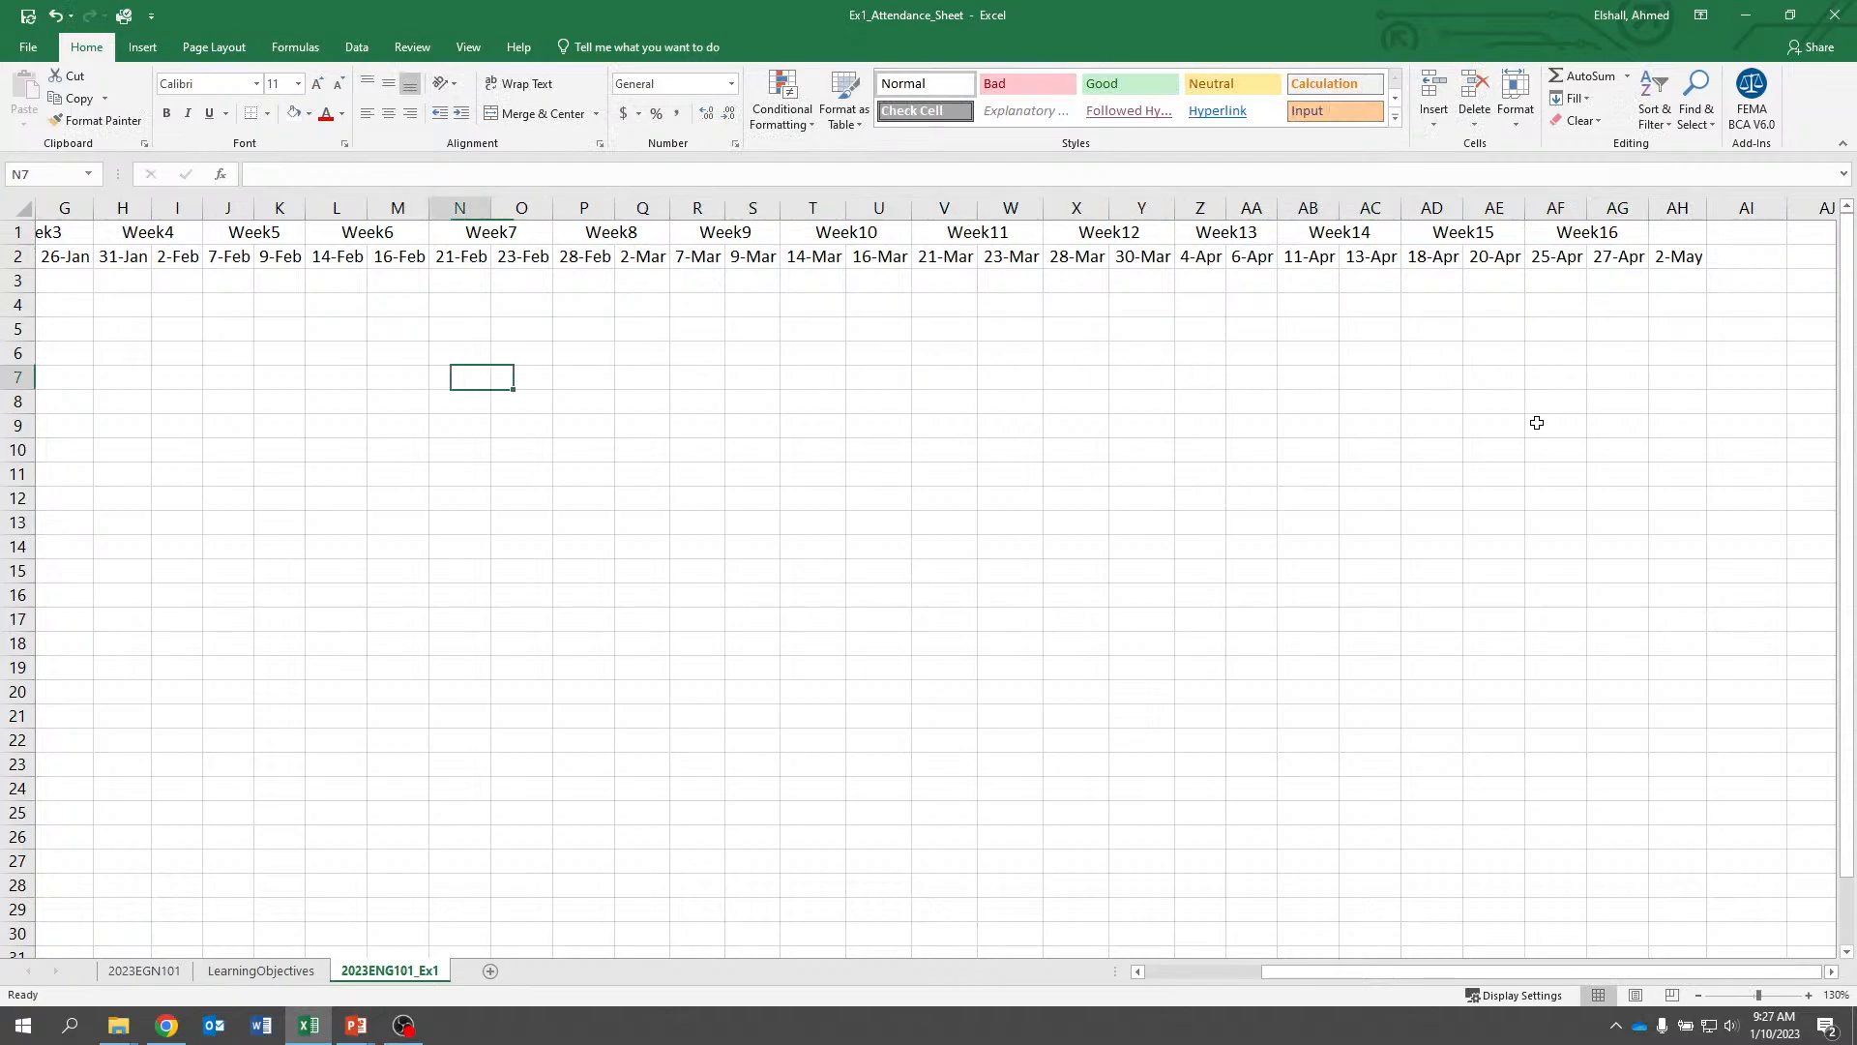
{"action": "key", "text": "Left"}
{"action": "key", "text": "Left"}
{"action": "key", "text": "Left"}
{"action": "key", "text": "Left"}
{"action": "key", "text": "Left"}
{"action": "key", "text": "Left"}
{"action": "key", "text": "Left"}
{"action": "key", "text": "Left"}
{"action": "key", "text": "Left"}
{"action": "key", "text": "Left"}
{"action": "key", "text": "Left"}
{"action": "key", "text": "Left"}
{"action": "key", "text": "Left"}
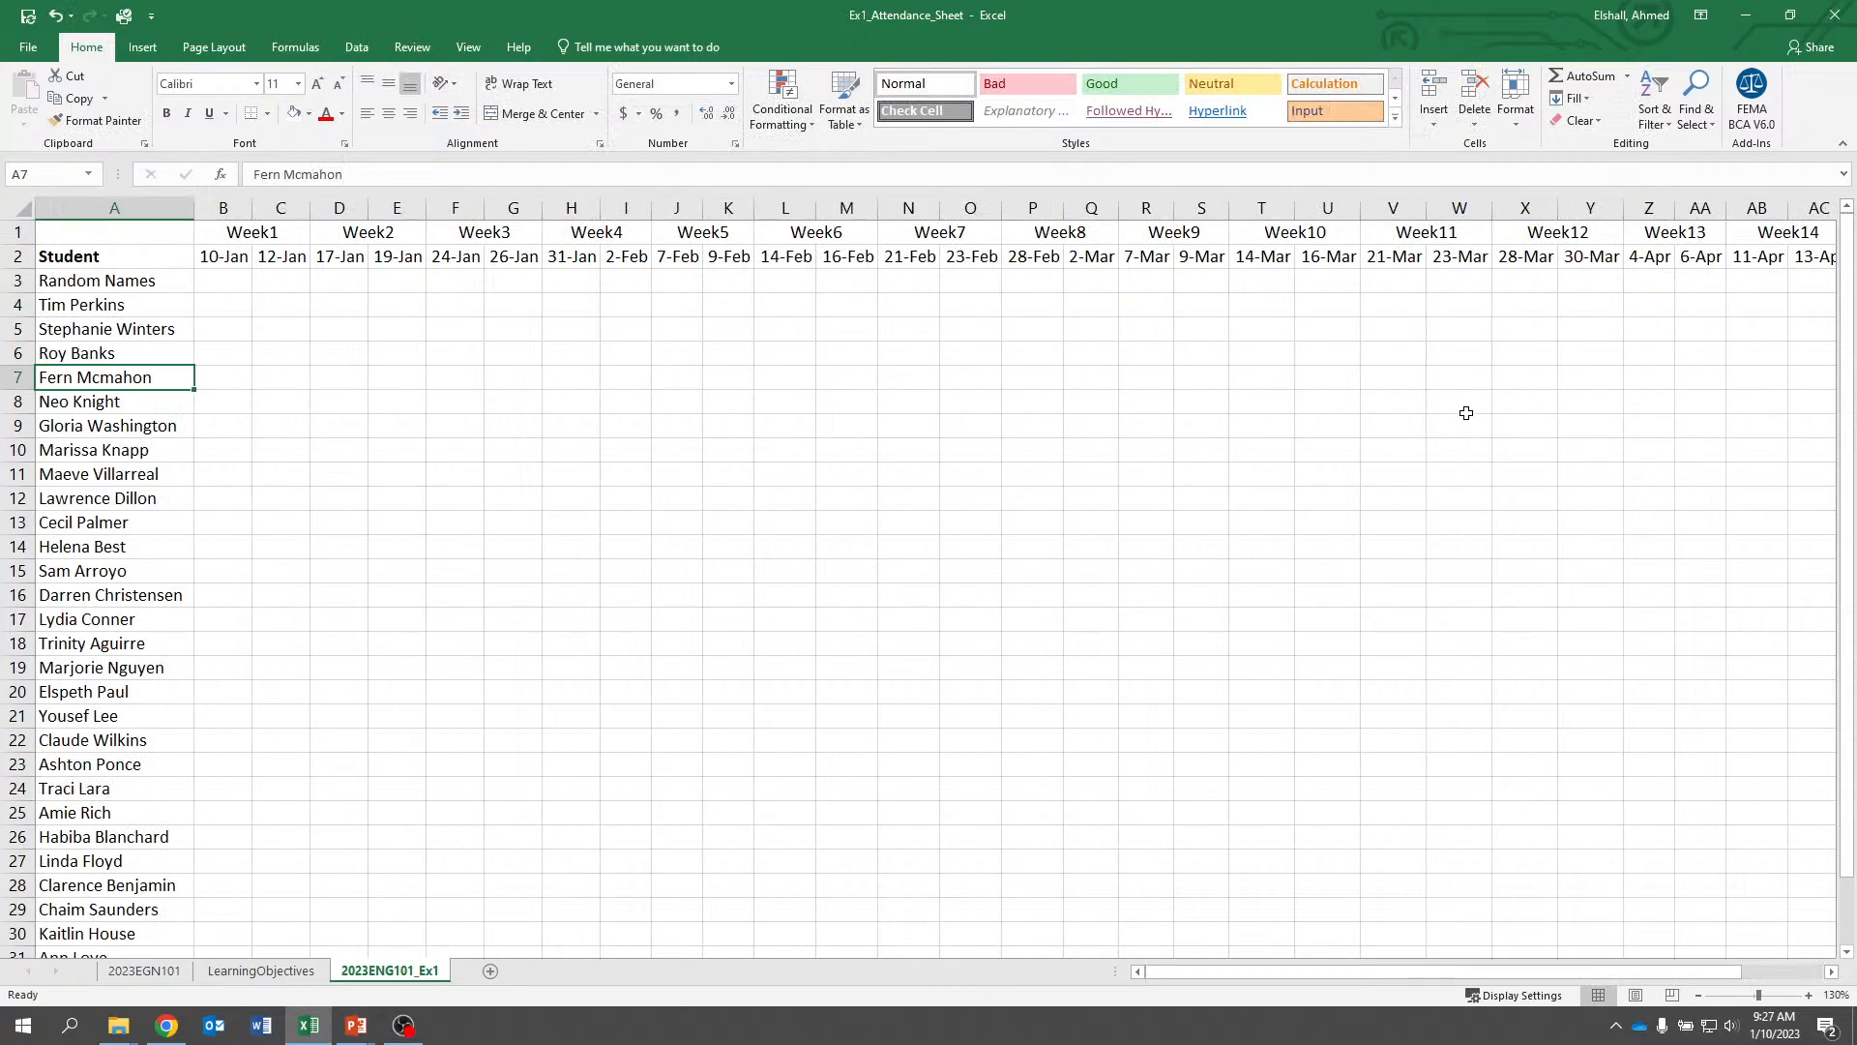
Merge and center A1:A2 for the Student header and align it vertically to the middle
{"action": "left_click_drag", "start_coordinate": [137, 233], "coordinate": [145, 256]}
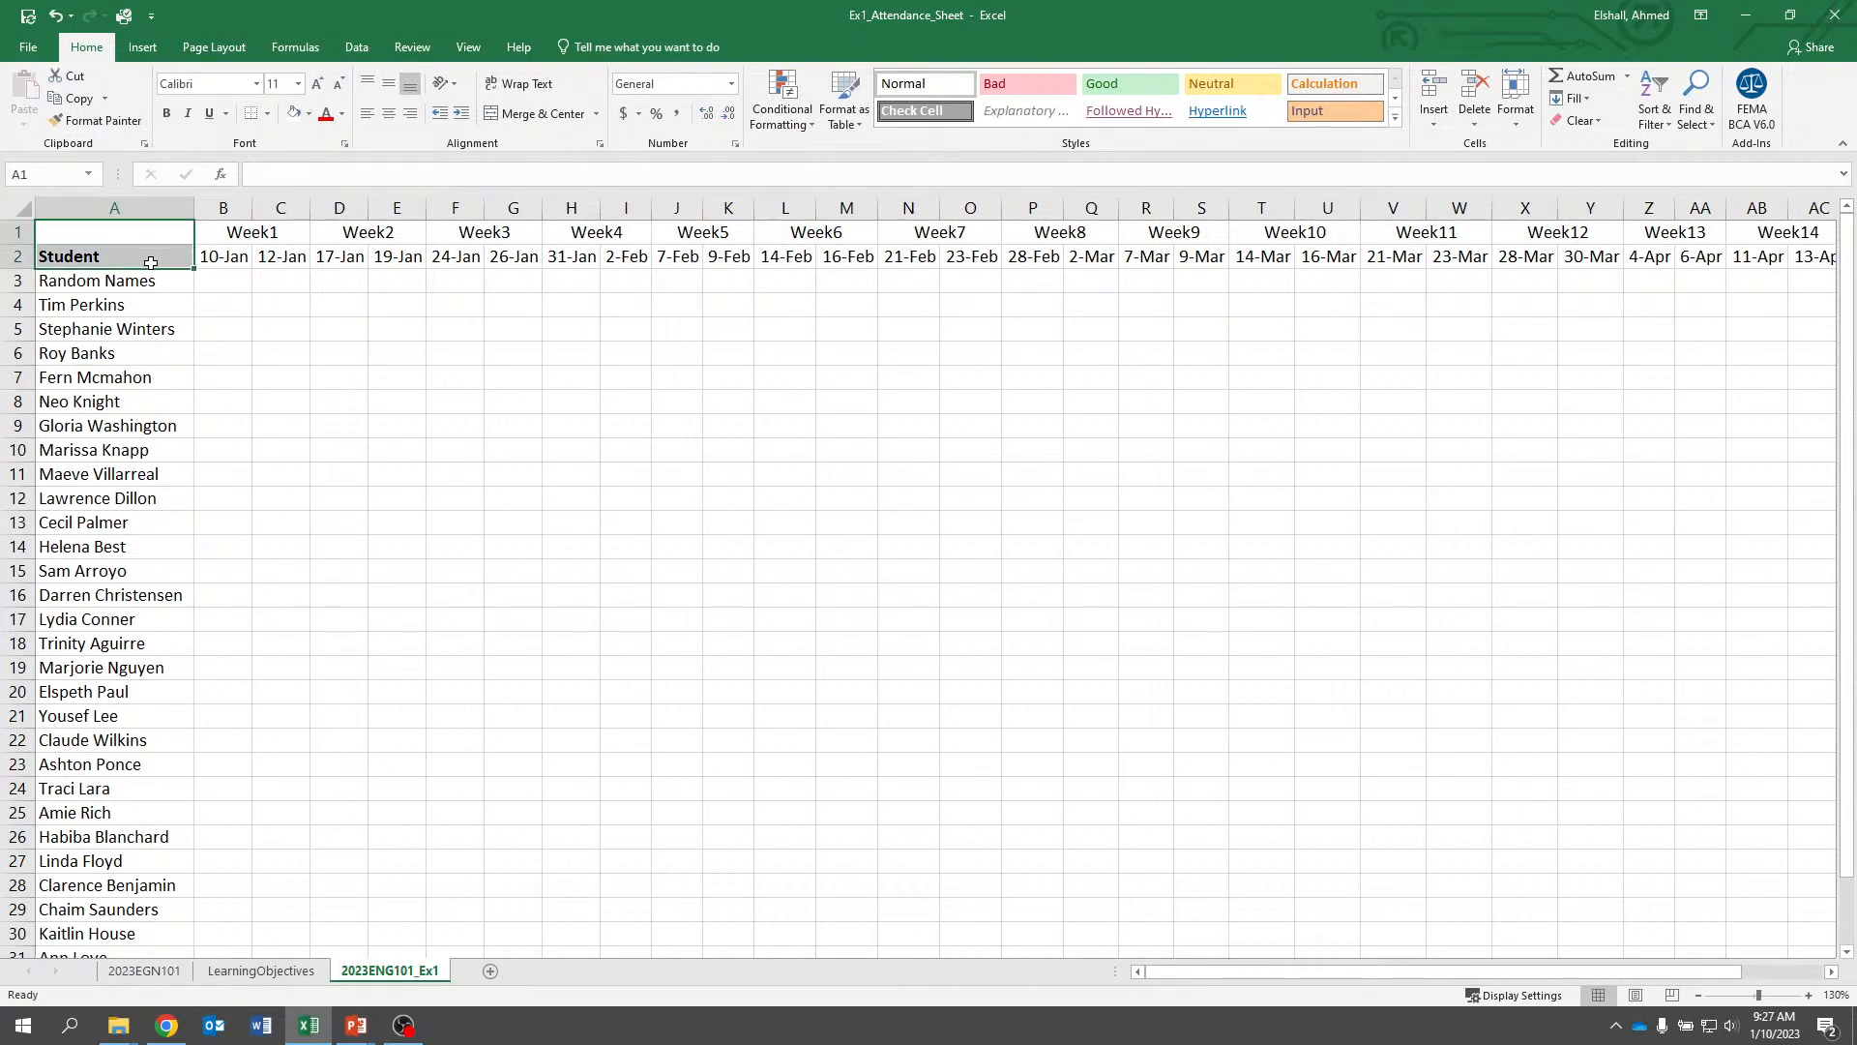
{"action": "left_click", "coordinate": [530, 113]}
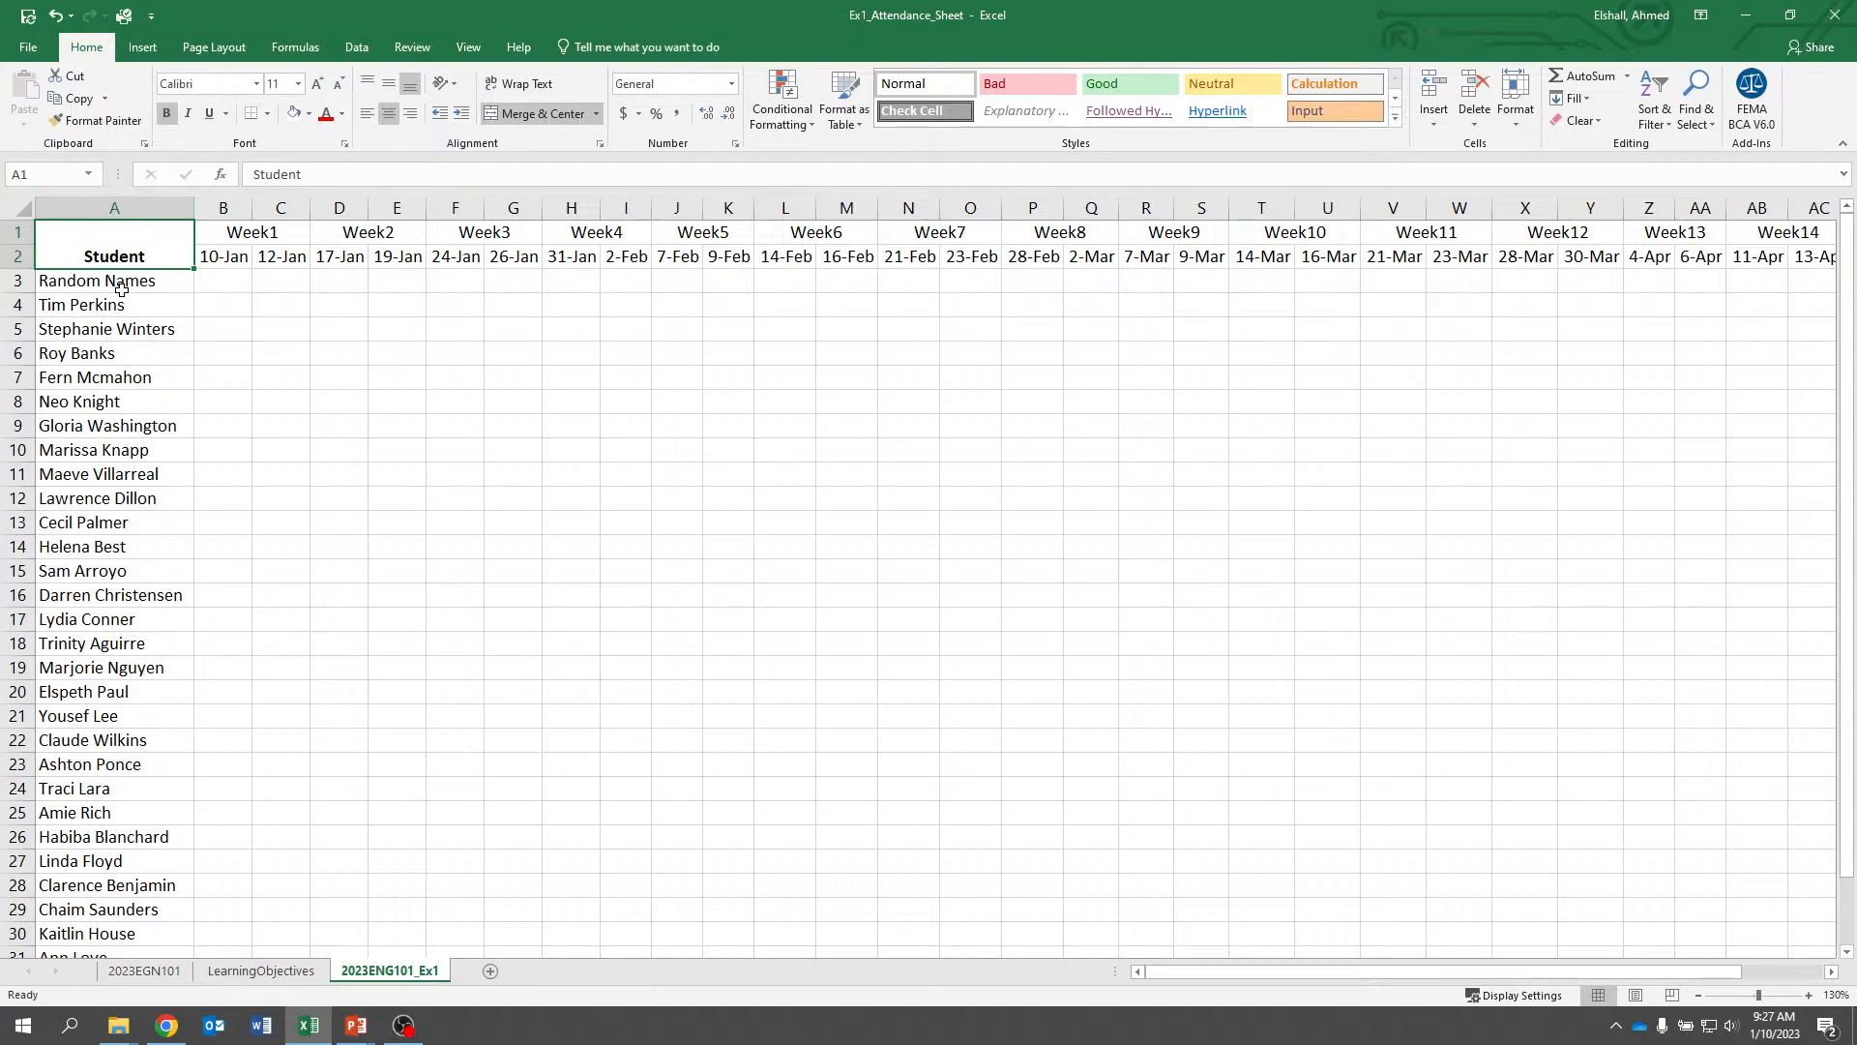
{"action": "left_click", "coordinate": [388, 83]}
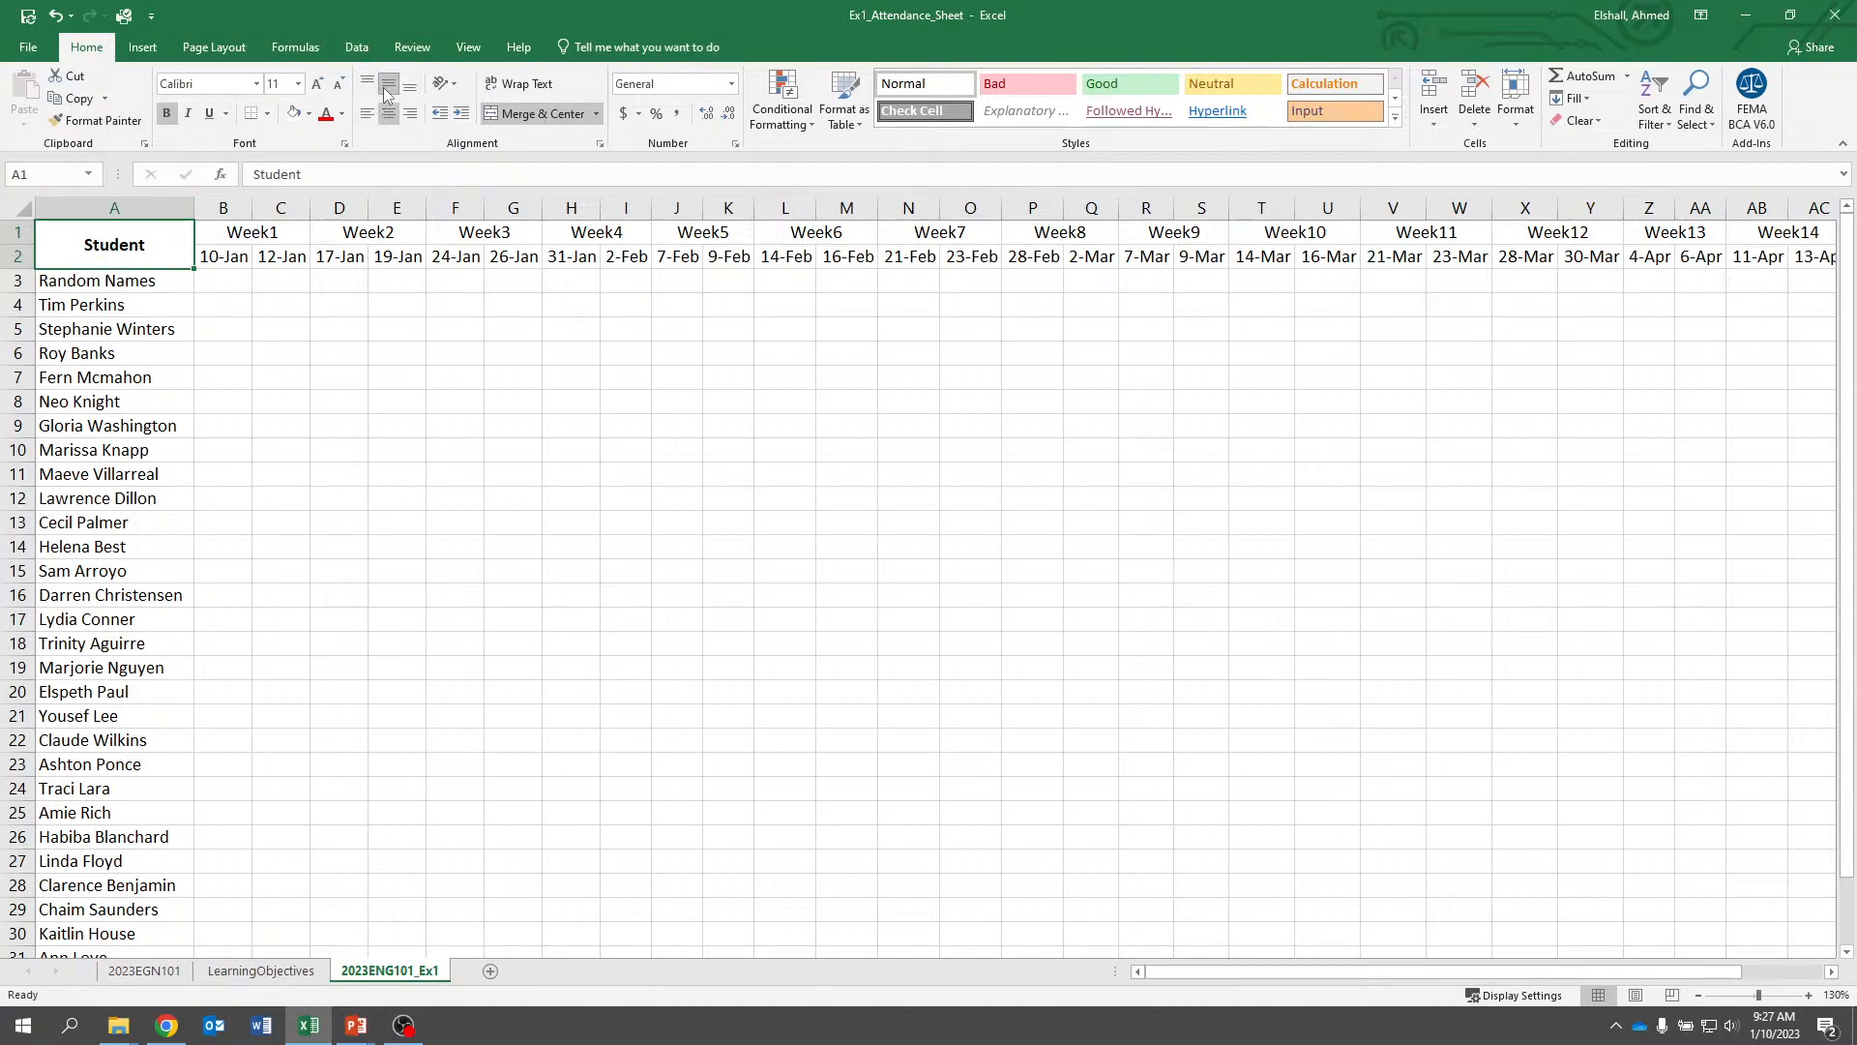
{"action": "left_click", "coordinate": [419, 405]}
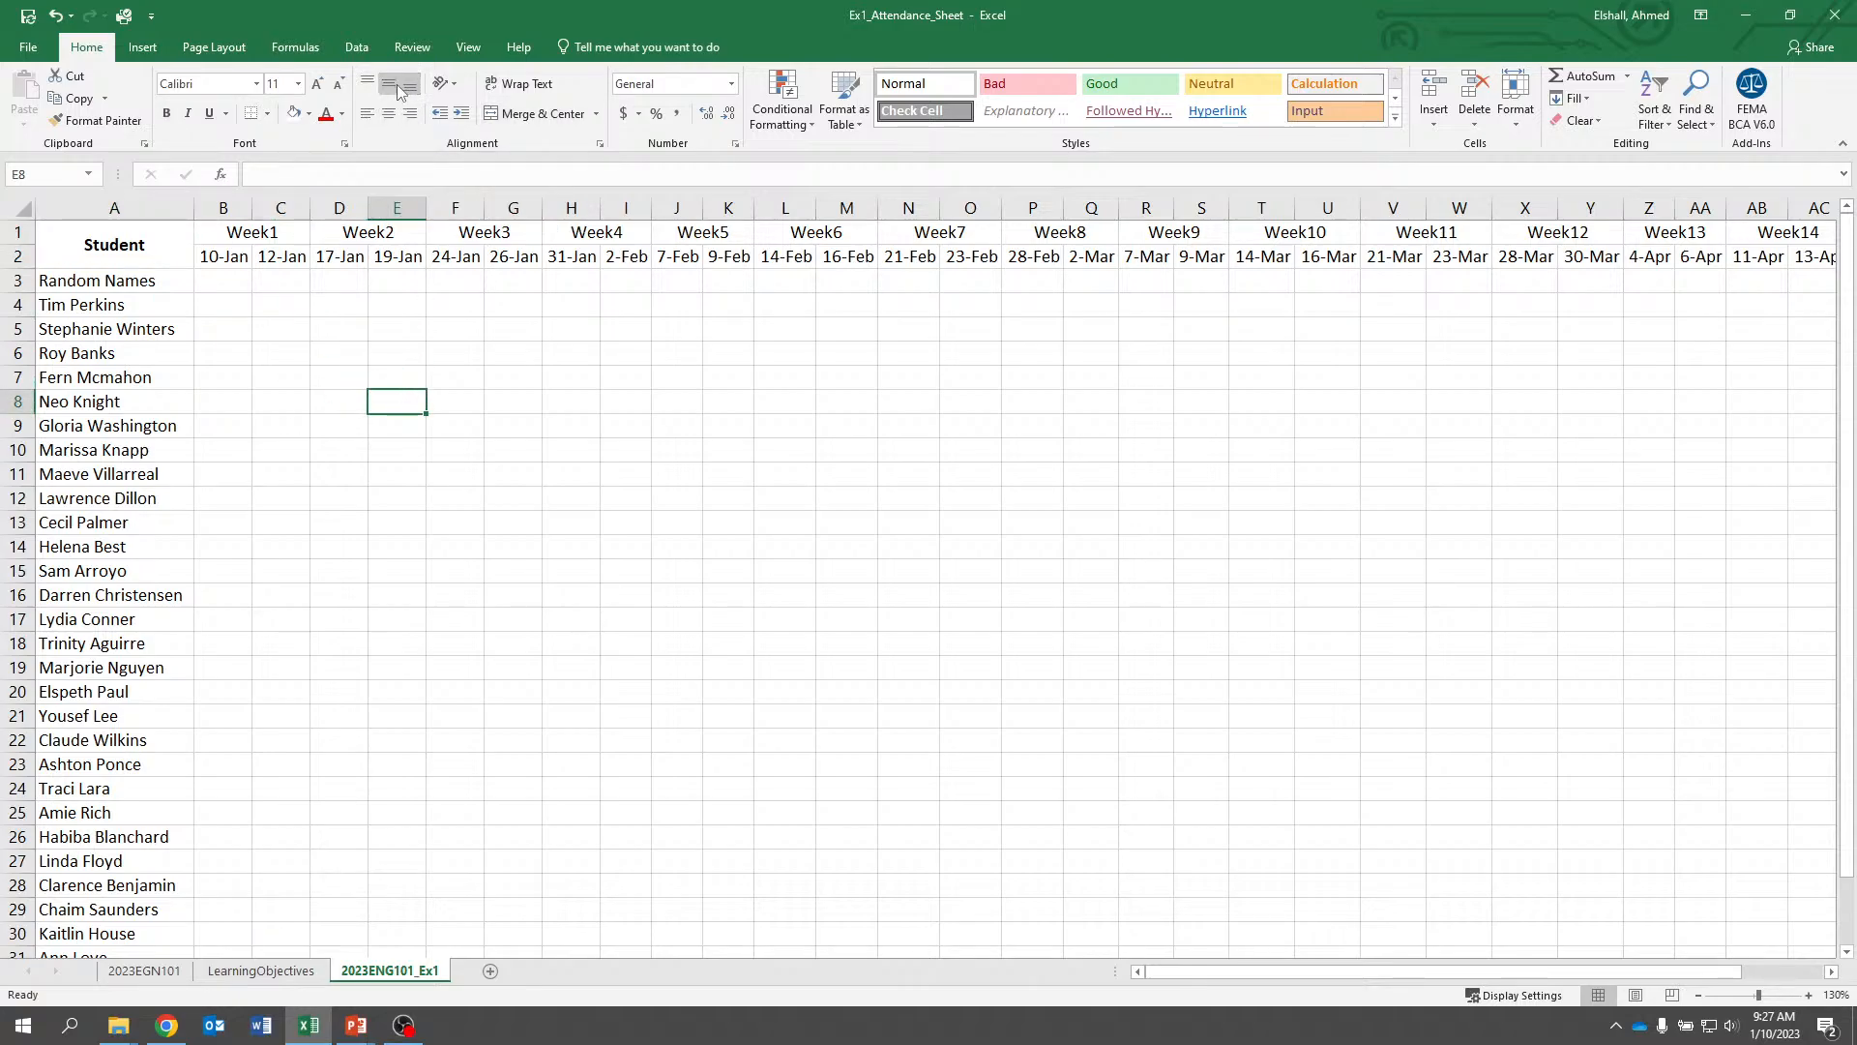
Make the week headings in row 1 bold, from Week1 through Week16
{"action": "left_click", "coordinate": [501, 425]}
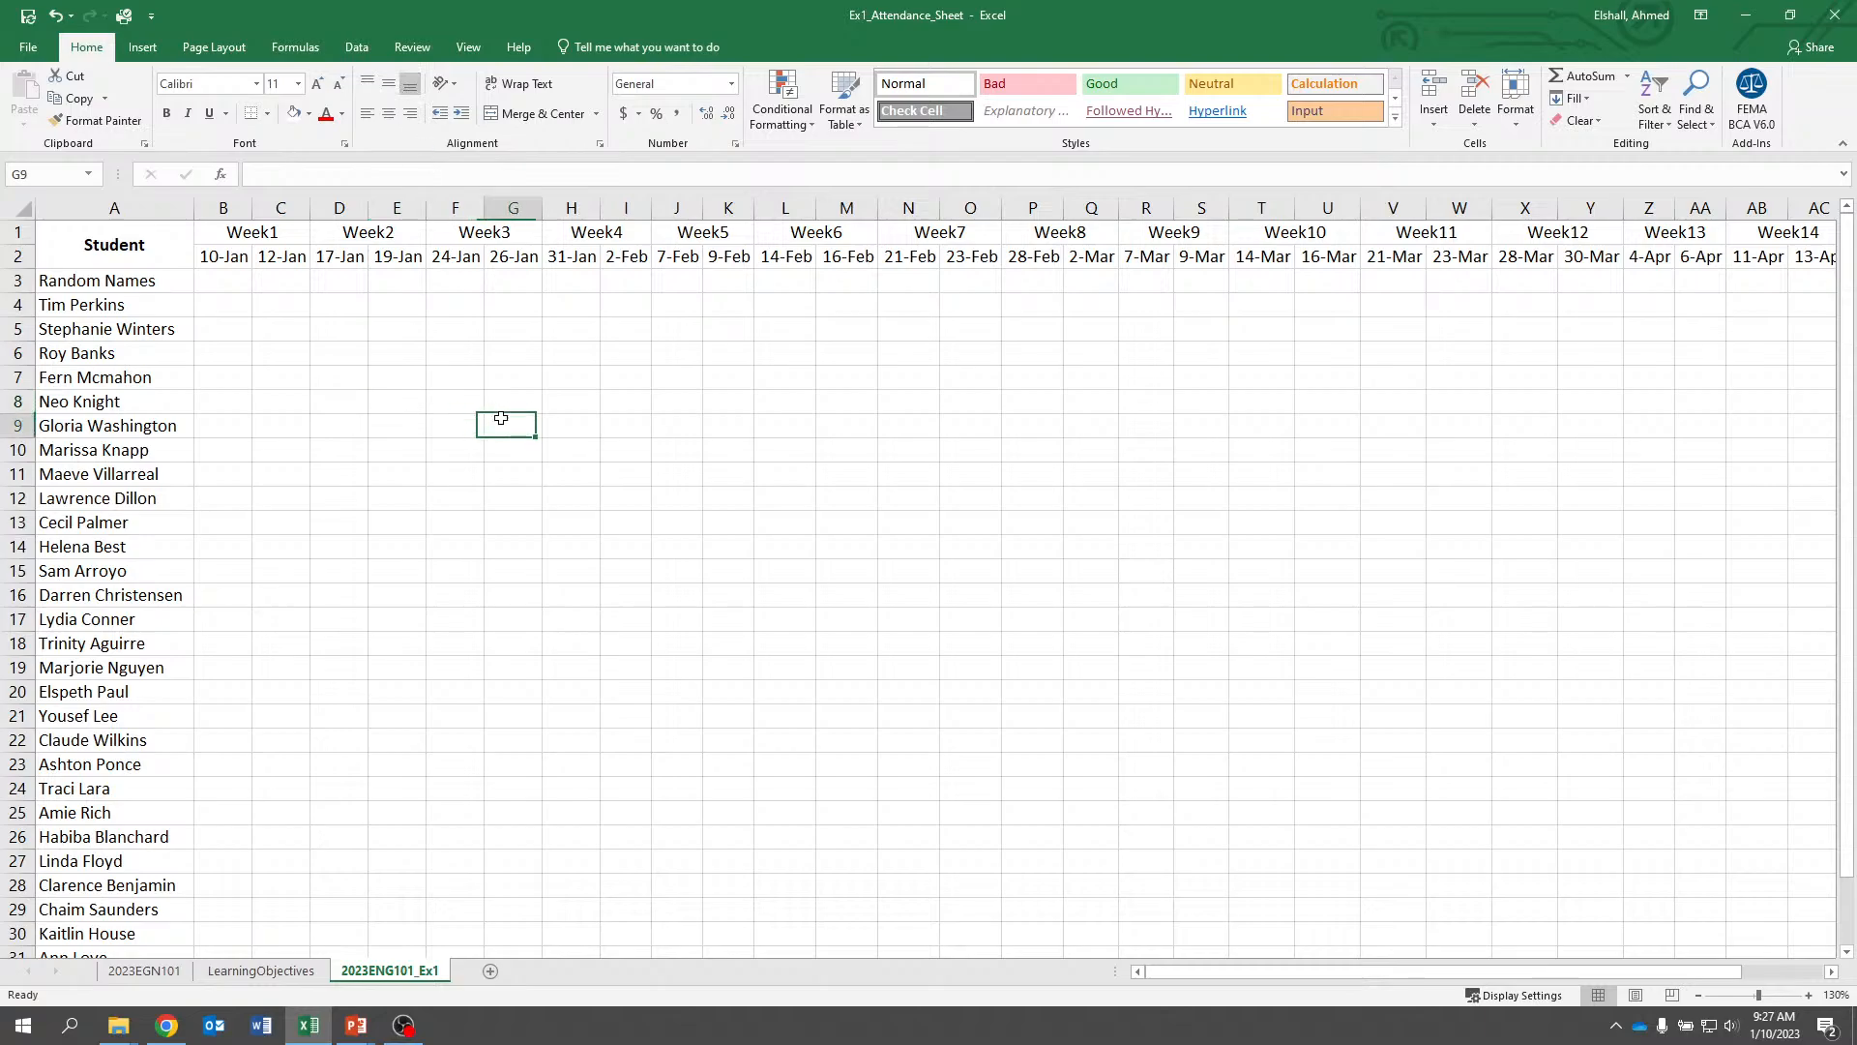
{"action": "left_click_drag", "start_coordinate": [235, 233], "coordinate": [1625, 234]}
{"action": "left_click", "coordinate": [166, 114]}
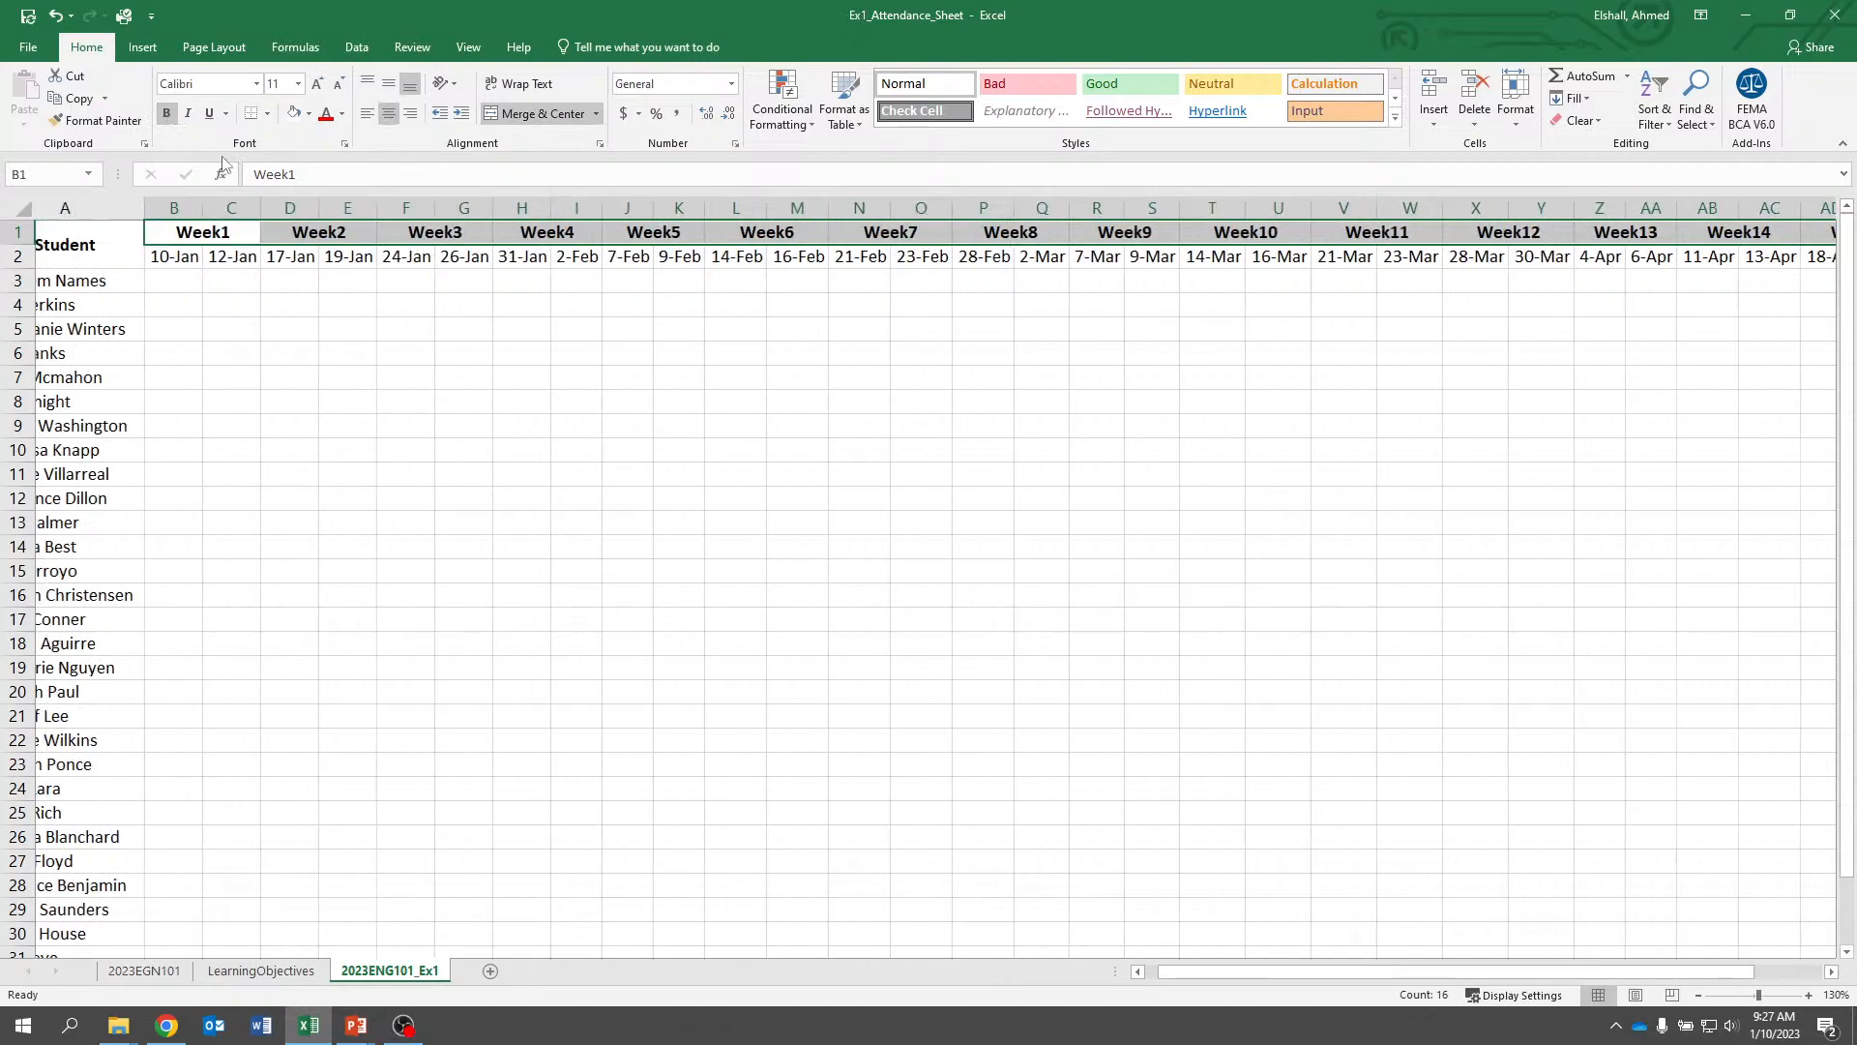
Look over the bold week headings to the end of row 1, stopping at cell AH1 above 2-May
{"action": "key", "text": "Right"}
{"action": "key", "text": "Right"}
{"action": "key", "text": "Right"}
{"action": "key", "text": "Right"}
{"action": "key", "text": "Right"}
{"action": "key", "text": "Right"}
{"action": "key", "text": "Right"}
{"action": "key", "text": "Right"}
{"action": "key", "text": "Right"}
{"action": "key", "text": "Right"}
{"action": "key", "text": "Right"}
{"action": "key", "text": "Right"}
{"action": "key", "text": "Right"}
{"action": "key", "text": "Right"}
{"action": "key", "text": "Right"}
{"action": "key", "text": "Right"}
{"action": "key", "text": "Right"}
{"action": "key", "text": "Right"}
{"action": "key", "text": "Right"}
{"action": "key", "text": "Right"}
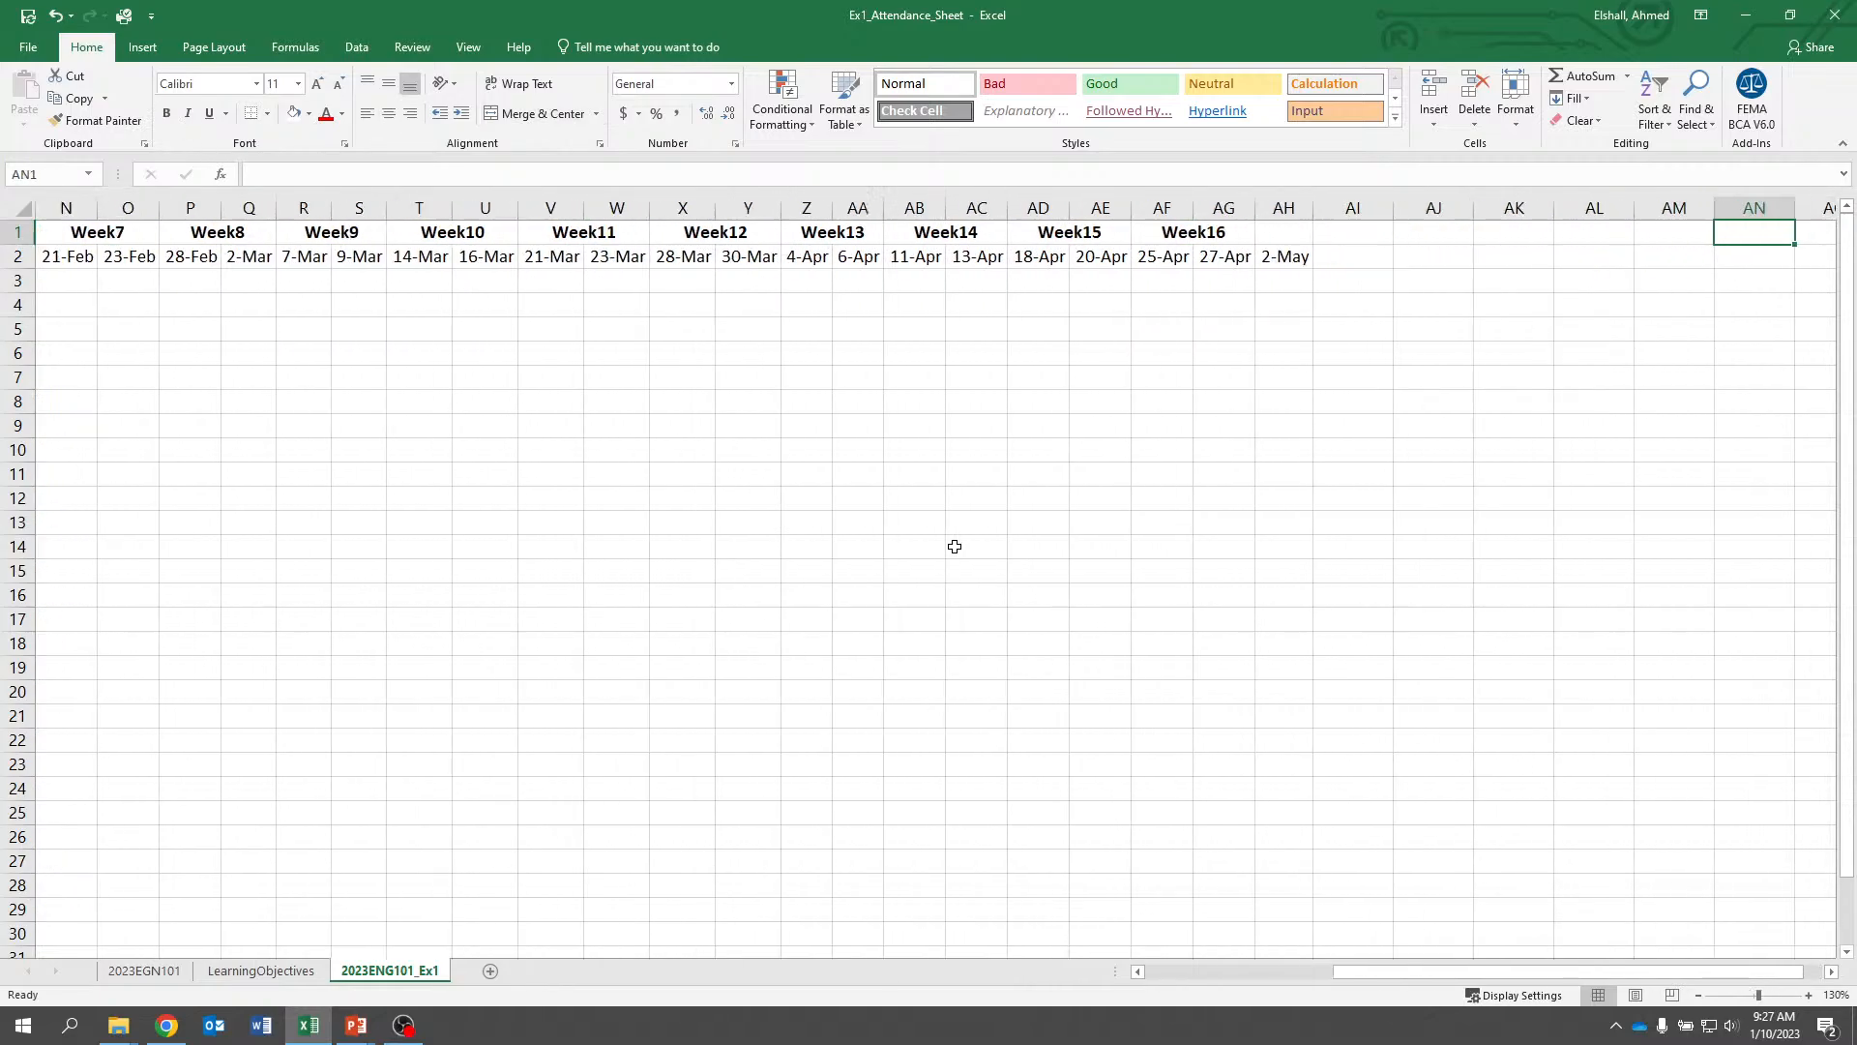
{"action": "key", "text": "Left"}
{"action": "key", "text": "Left"}
{"action": "key", "text": "Left"}
{"action": "key", "text": "Left"}
{"action": "key", "text": "Left"}
{"action": "key", "text": "Left"}
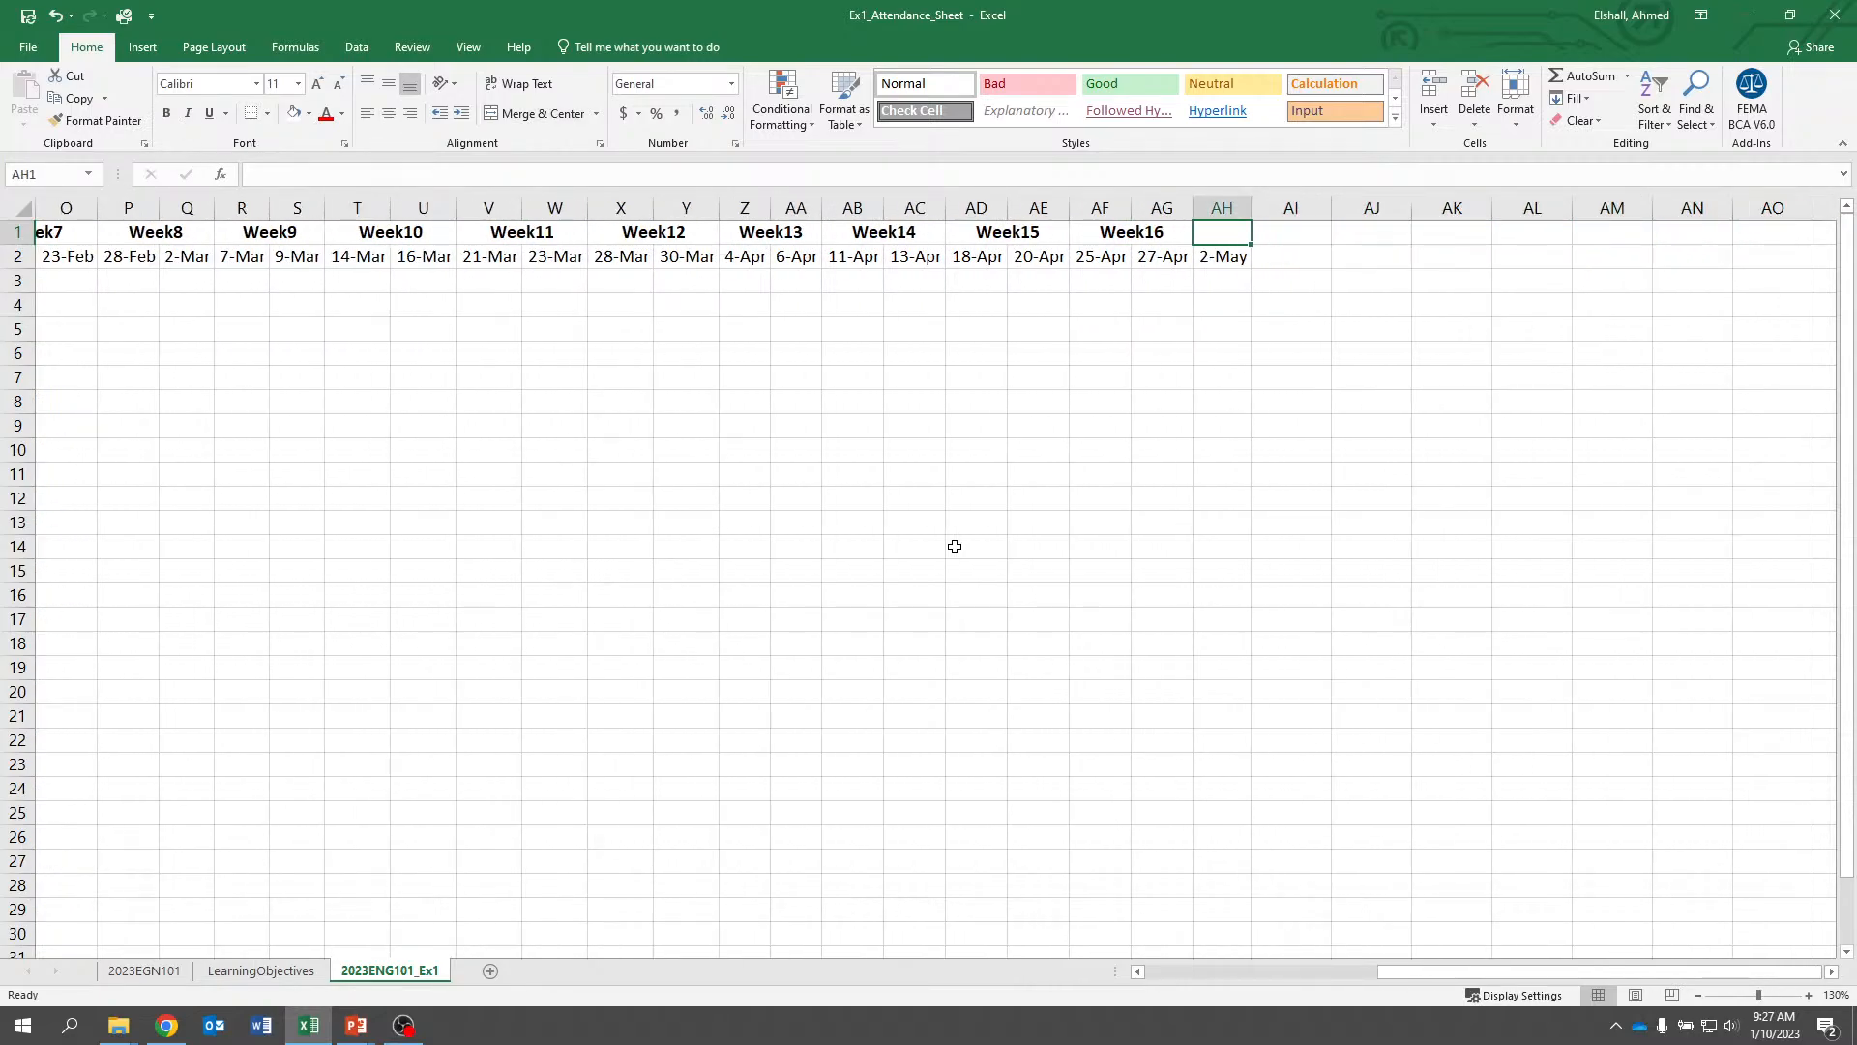
Enter the heading "Exam" in AH1 above the 2-May date, center it and make it bold
{"action": "type", "text": "Exam"}
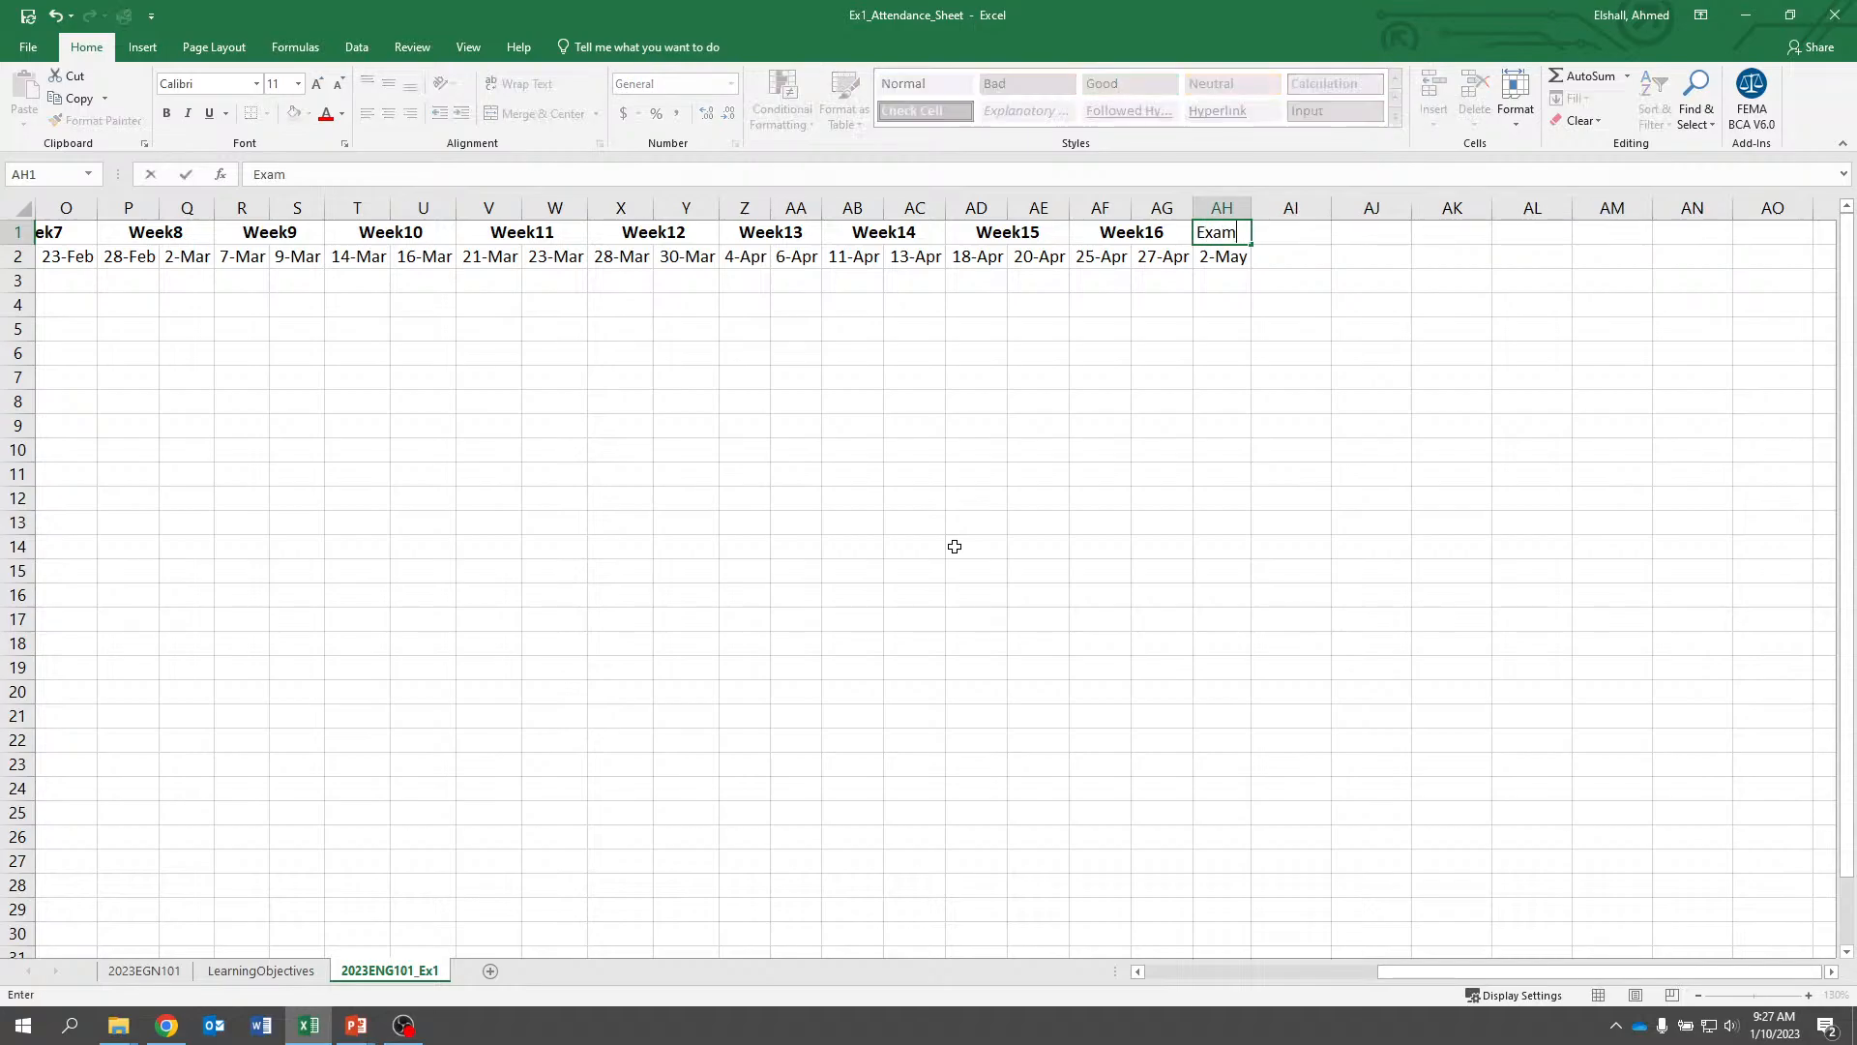
{"action": "key", "text": "Return"}
{"action": "key", "text": "Up"}
{"action": "left_click", "coordinate": [388, 113]}
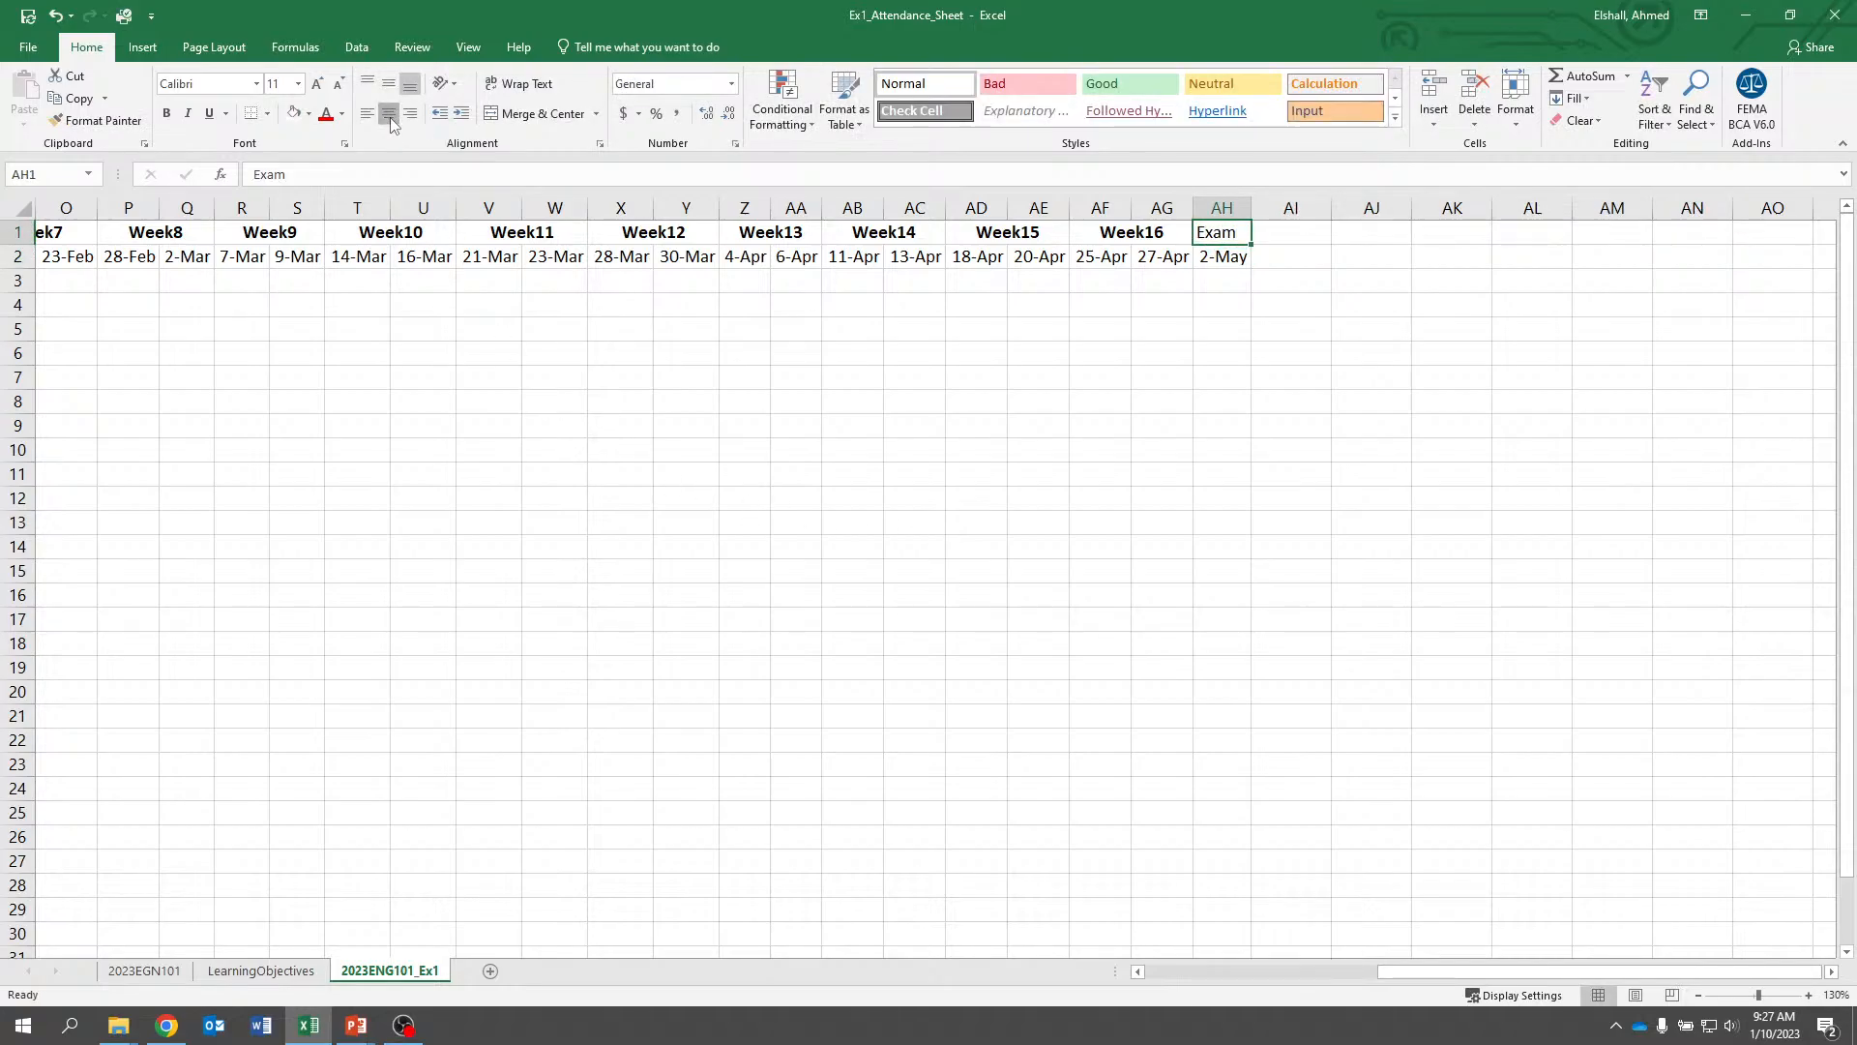
{"action": "left_click", "coordinate": [166, 113]}
Look back across the attendance sheet to the student names in column A
{"action": "left_click", "coordinate": [581, 535]}
{"action": "key", "text": "Left"}
{"action": "key", "text": "Left"}
{"action": "key", "text": "Left"}
{"action": "key", "text": "Left"}
{"action": "key", "text": "Left"}
{"action": "key", "text": "Left"}
{"action": "key", "text": "Left"}
{"action": "key", "text": "Left"}
{"action": "key", "text": "Left"}
{"action": "key", "text": "Left"}
{"action": "key", "text": "Left"}
{"action": "key", "text": "Left"}
{"action": "key", "text": "Left"}
{"action": "key", "text": "Left"}
{"action": "key", "text": "Left"}
{"action": "key", "text": "Left"}
{"action": "key", "text": "Left"}
{"action": "key", "text": "Left"}
{"action": "key", "text": "Left"}
{"action": "key", "text": "Left"}
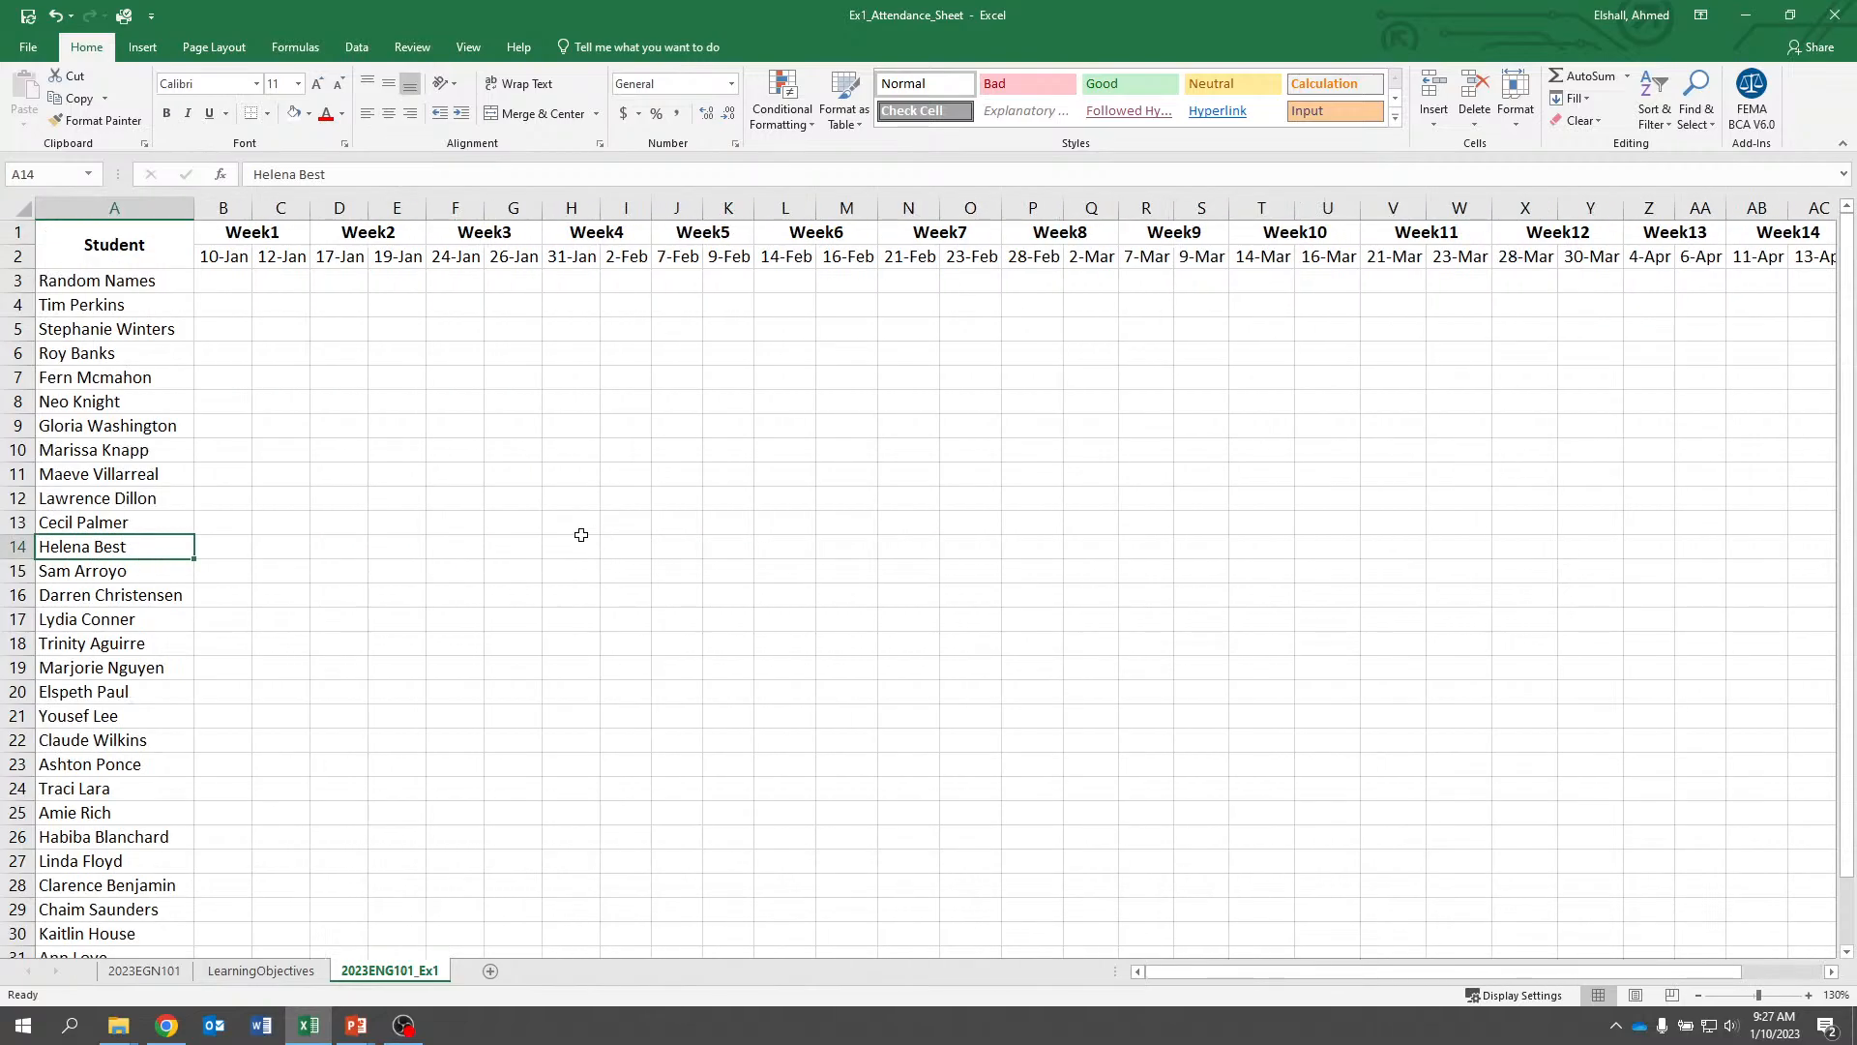
{"action": "left_click", "coordinate": [778, 447]}
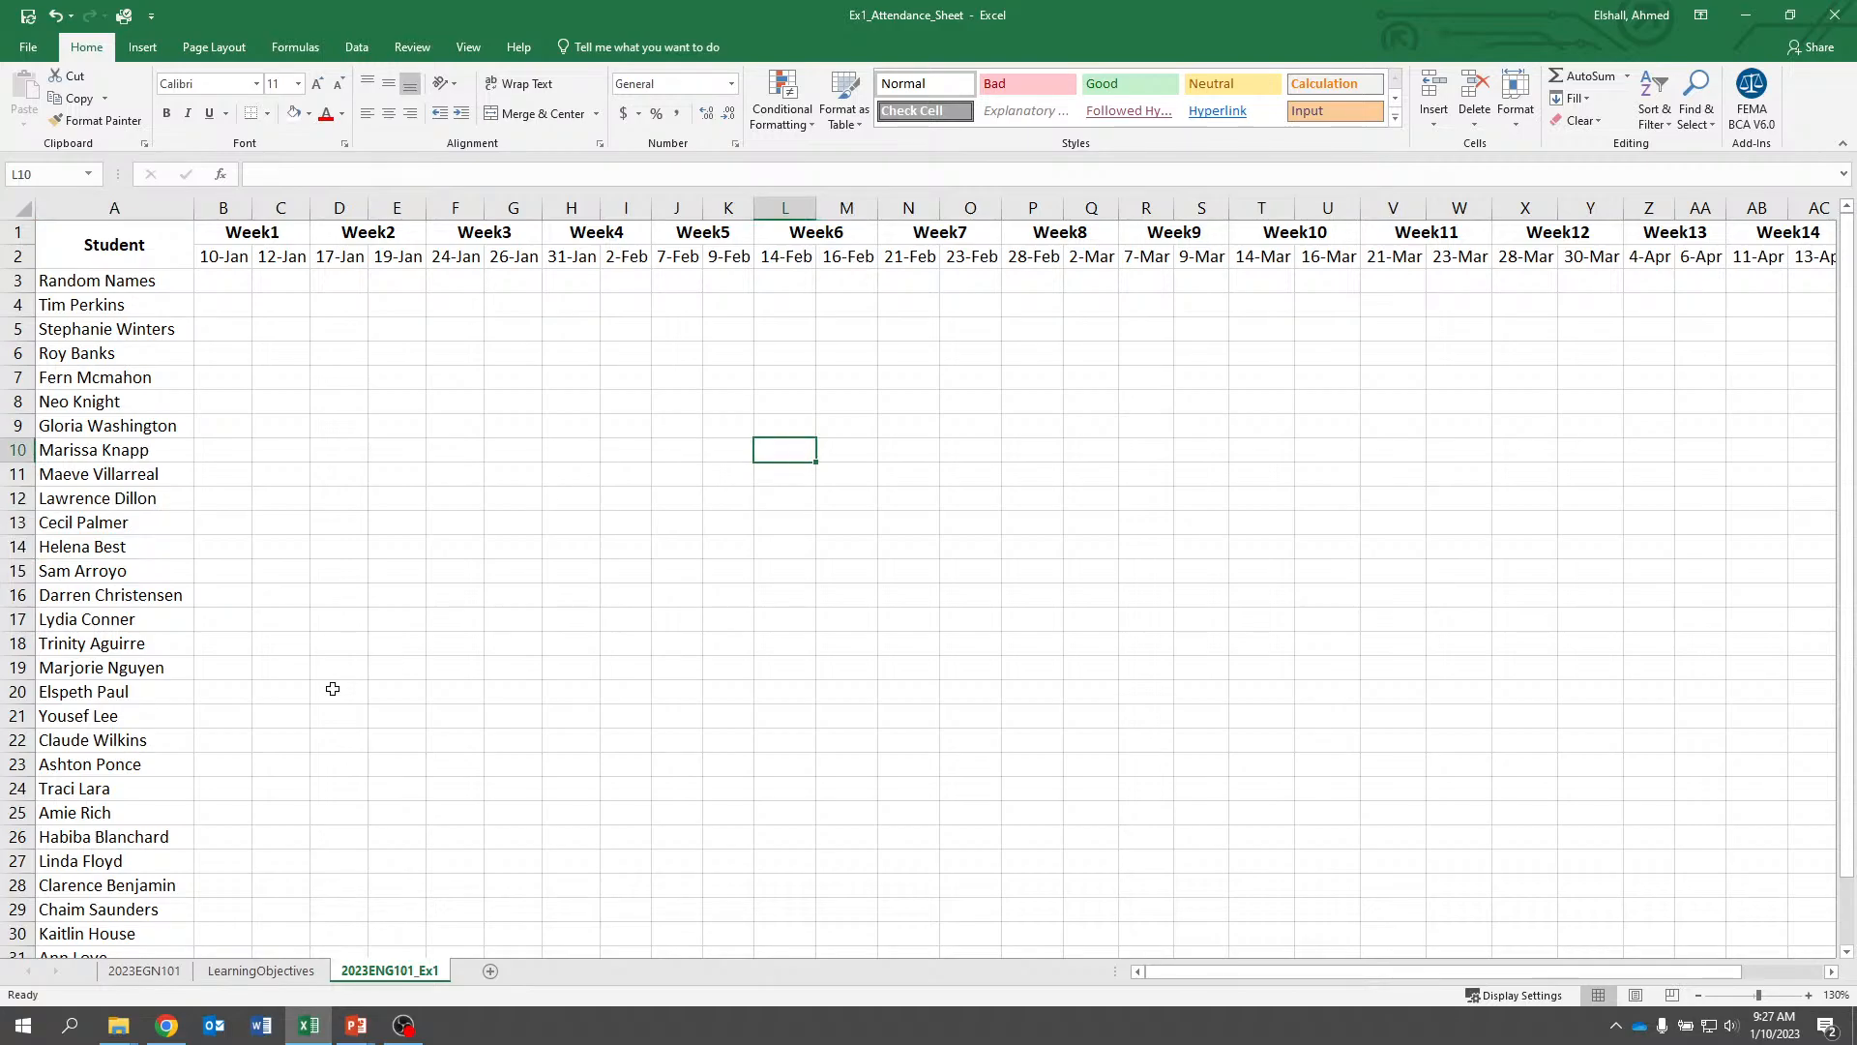
Examine the model sheet 2023EGN101, from its course details and header rows down to the end of the student list
{"action": "left_click", "coordinate": [145, 971]}
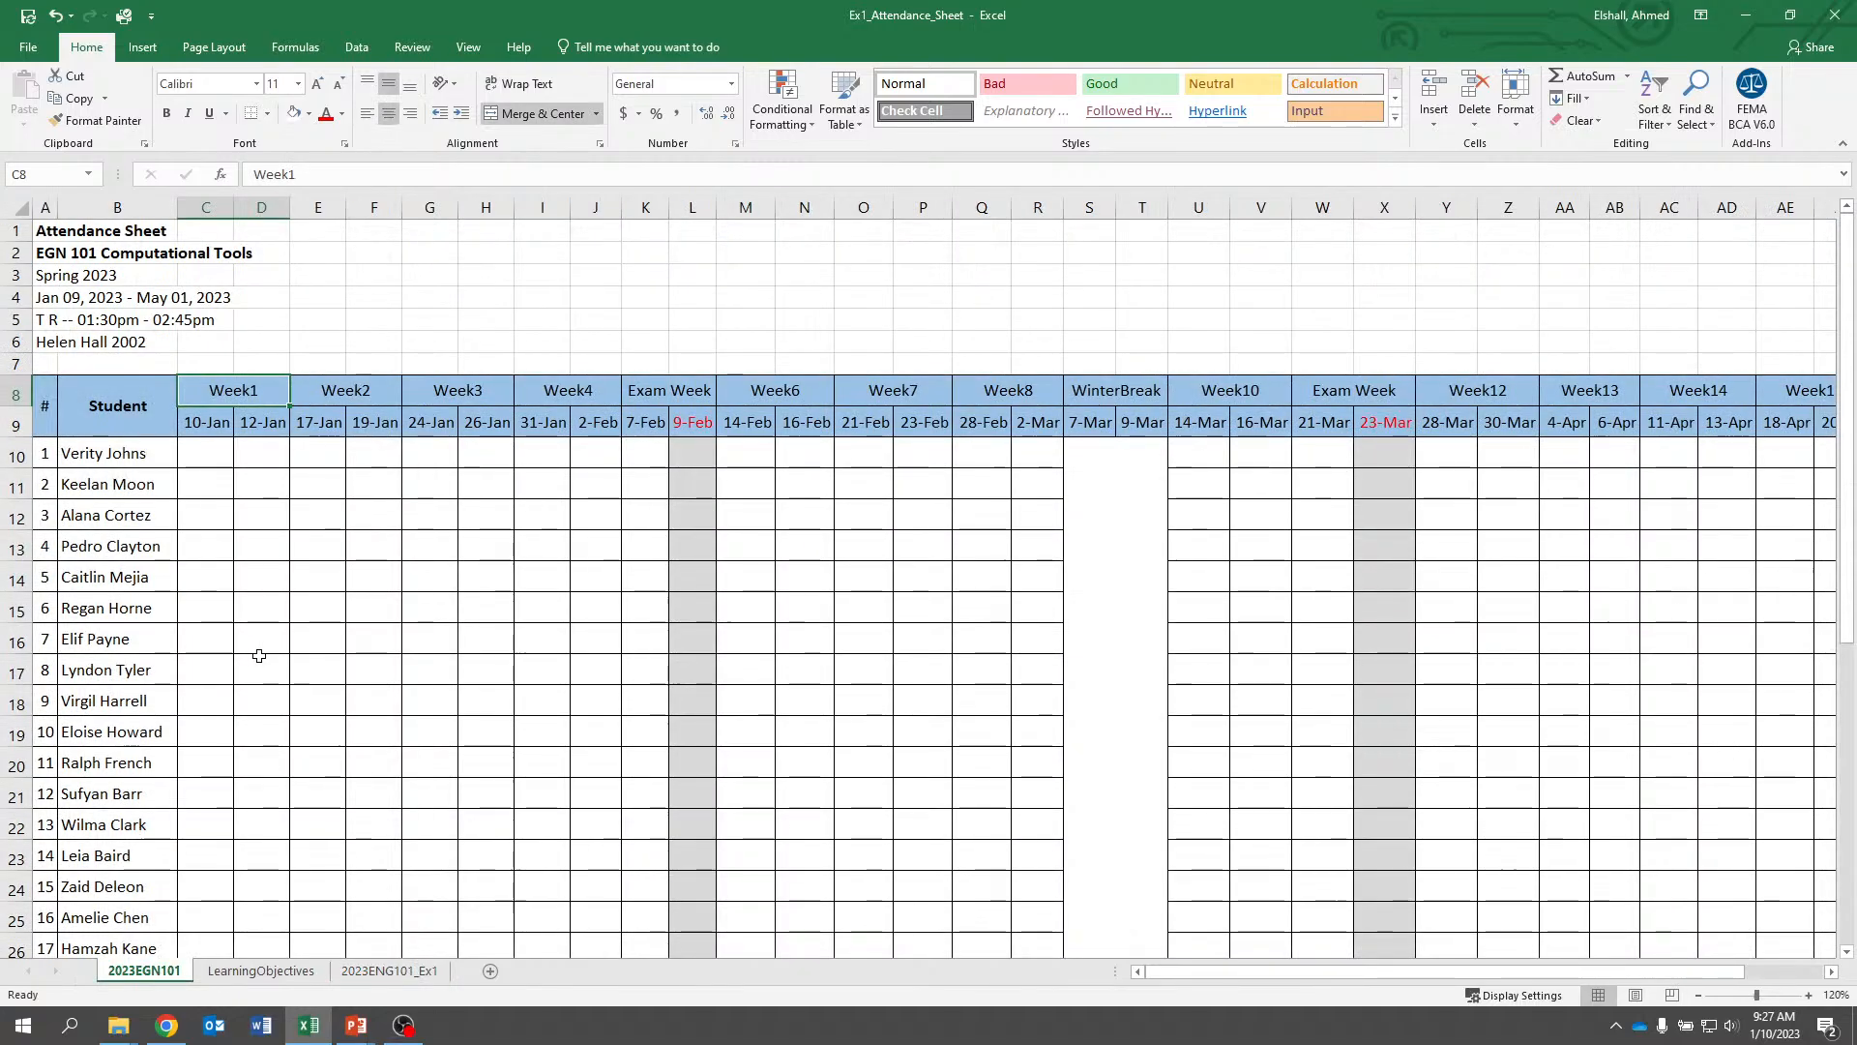
{"action": "scroll", "coordinate": [418, 579], "scroll_direction": "down", "scroll_amount": 9}
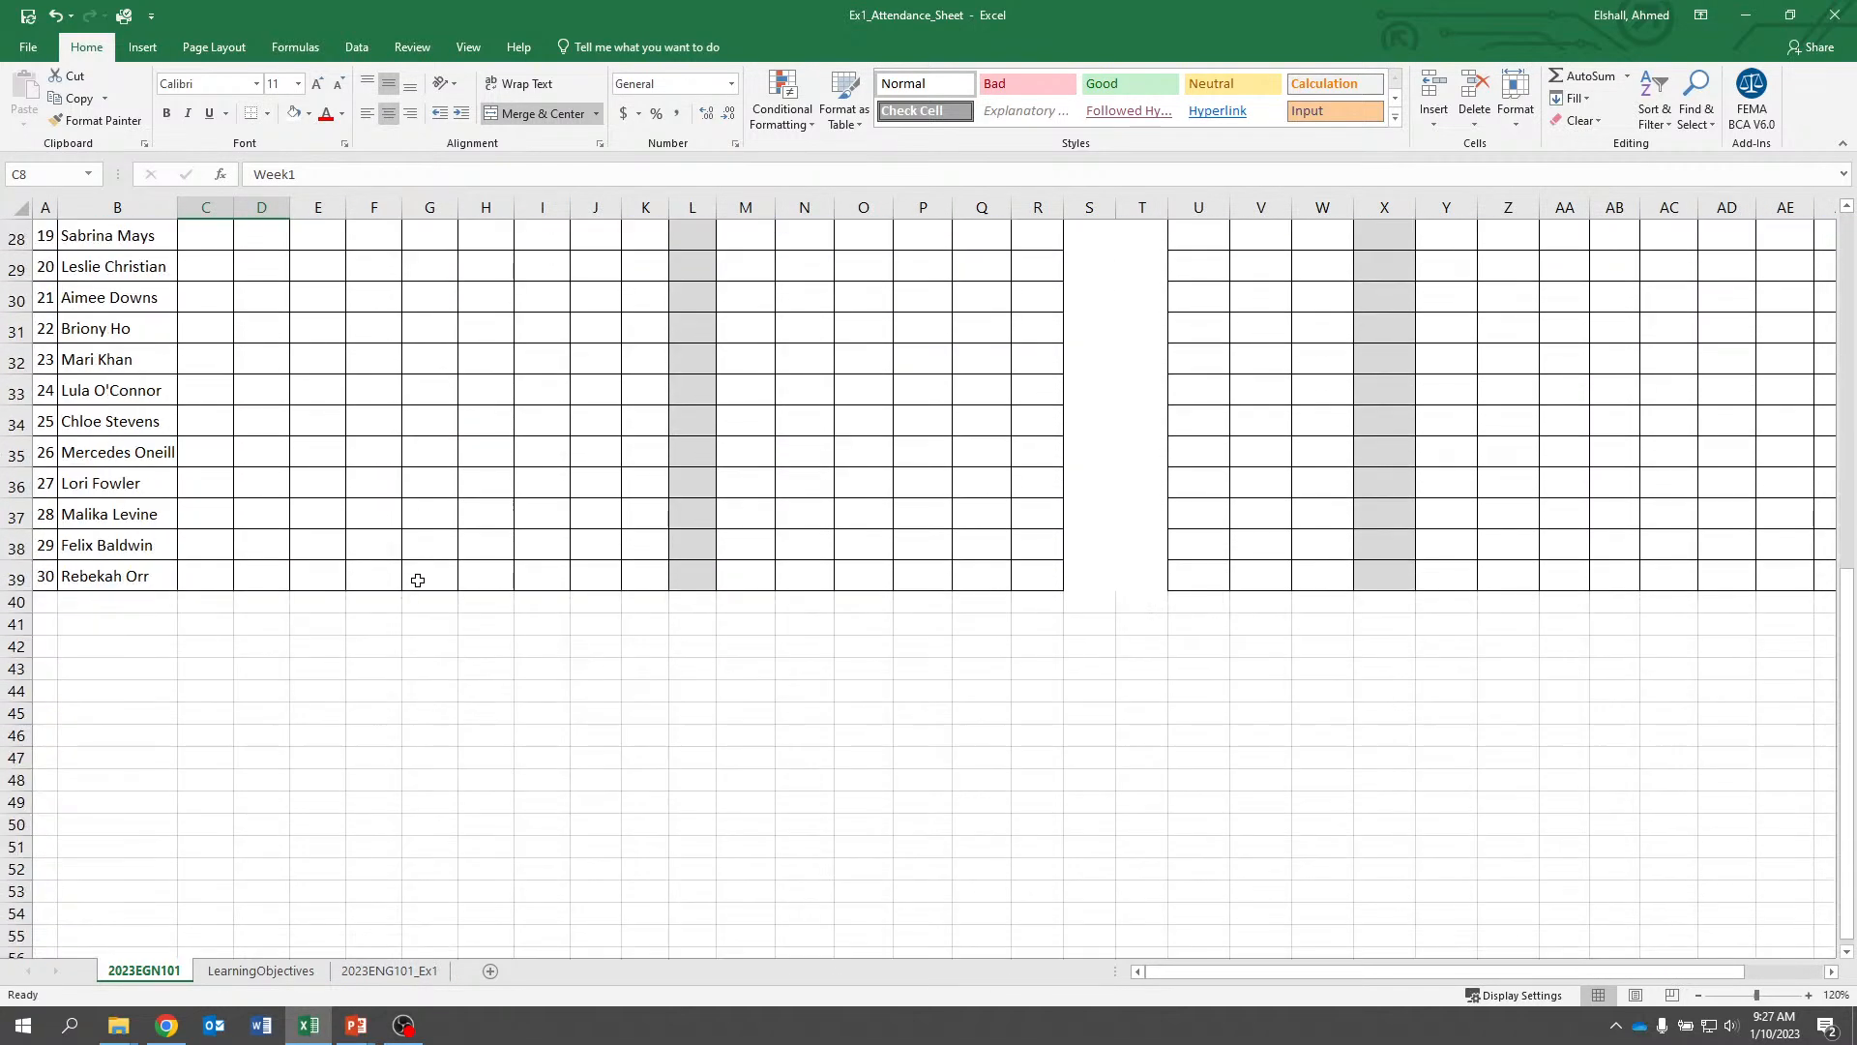
{"action": "scroll", "coordinate": [418, 579], "scroll_direction": "up", "scroll_amount": 5}
{"action": "scroll", "coordinate": [417, 579], "scroll_direction": "up", "scroll_amount": 4}
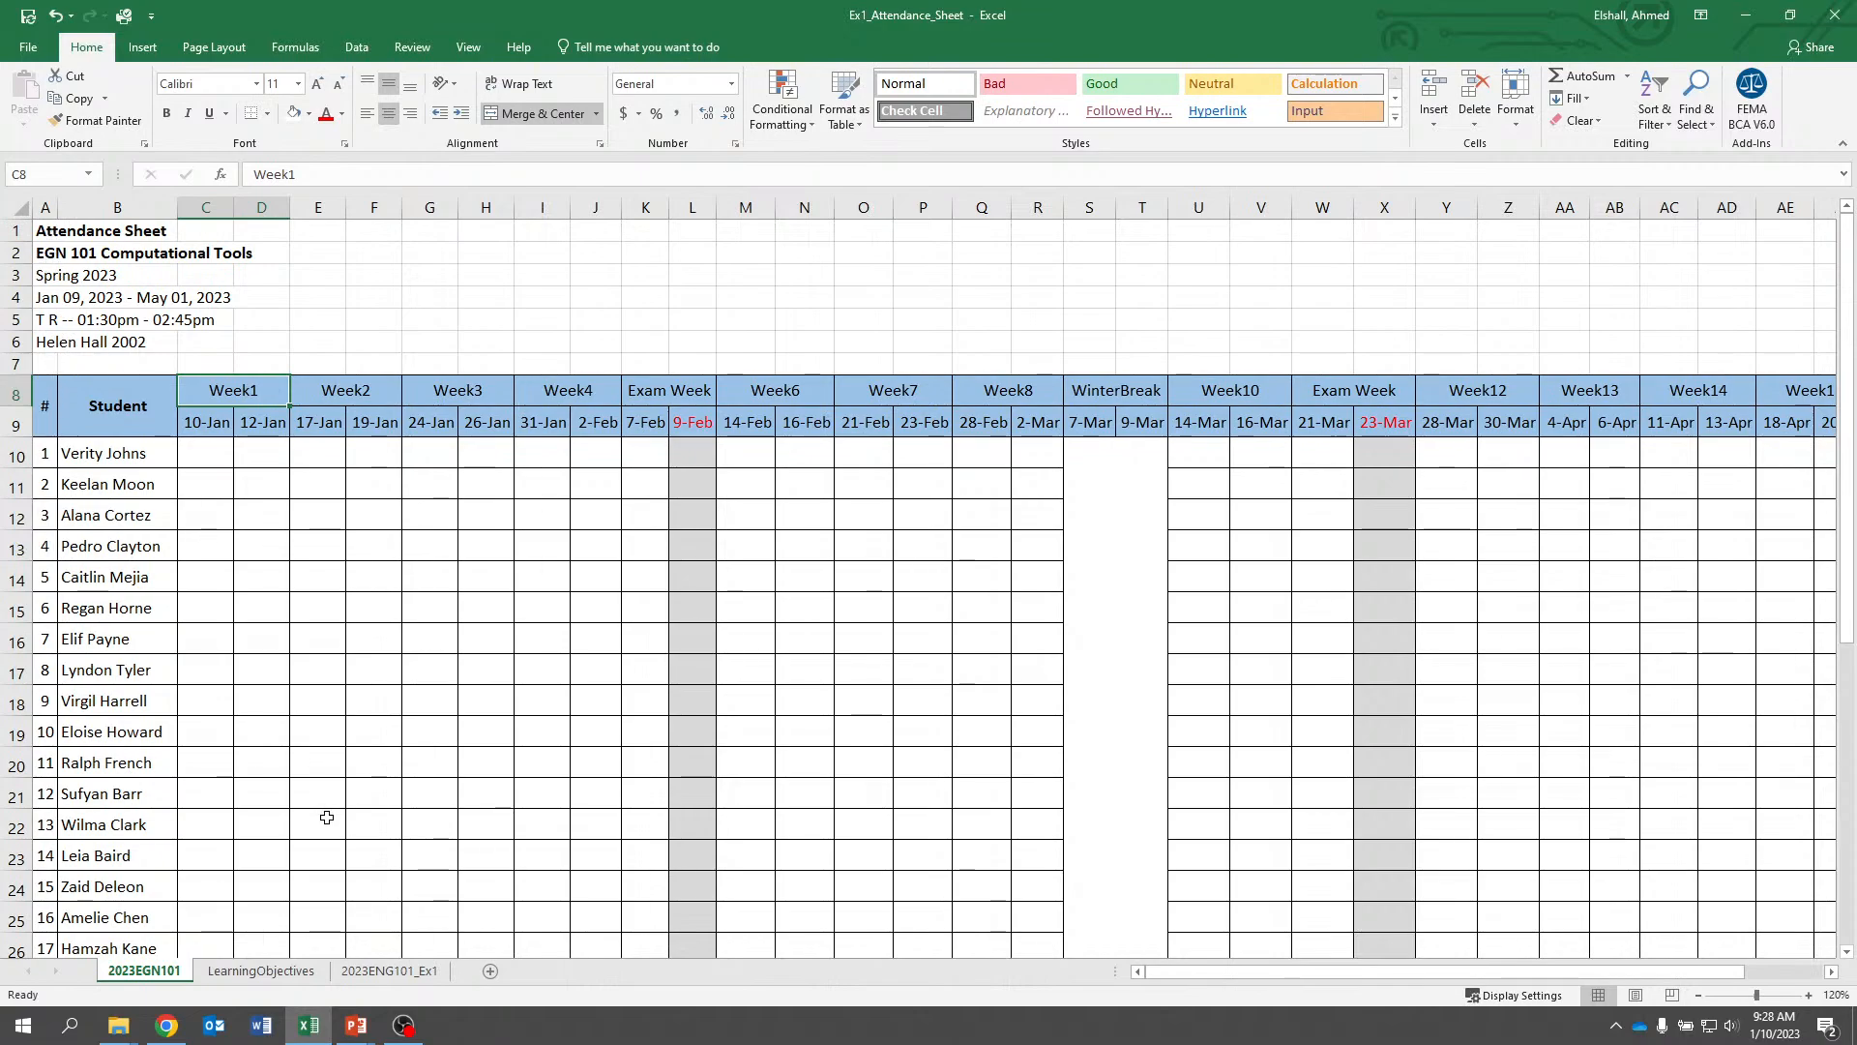
In 2023ENG101_Ex1, insert a blank row above the week headings and return to cell A1
{"action": "left_click", "coordinate": [388, 970]}
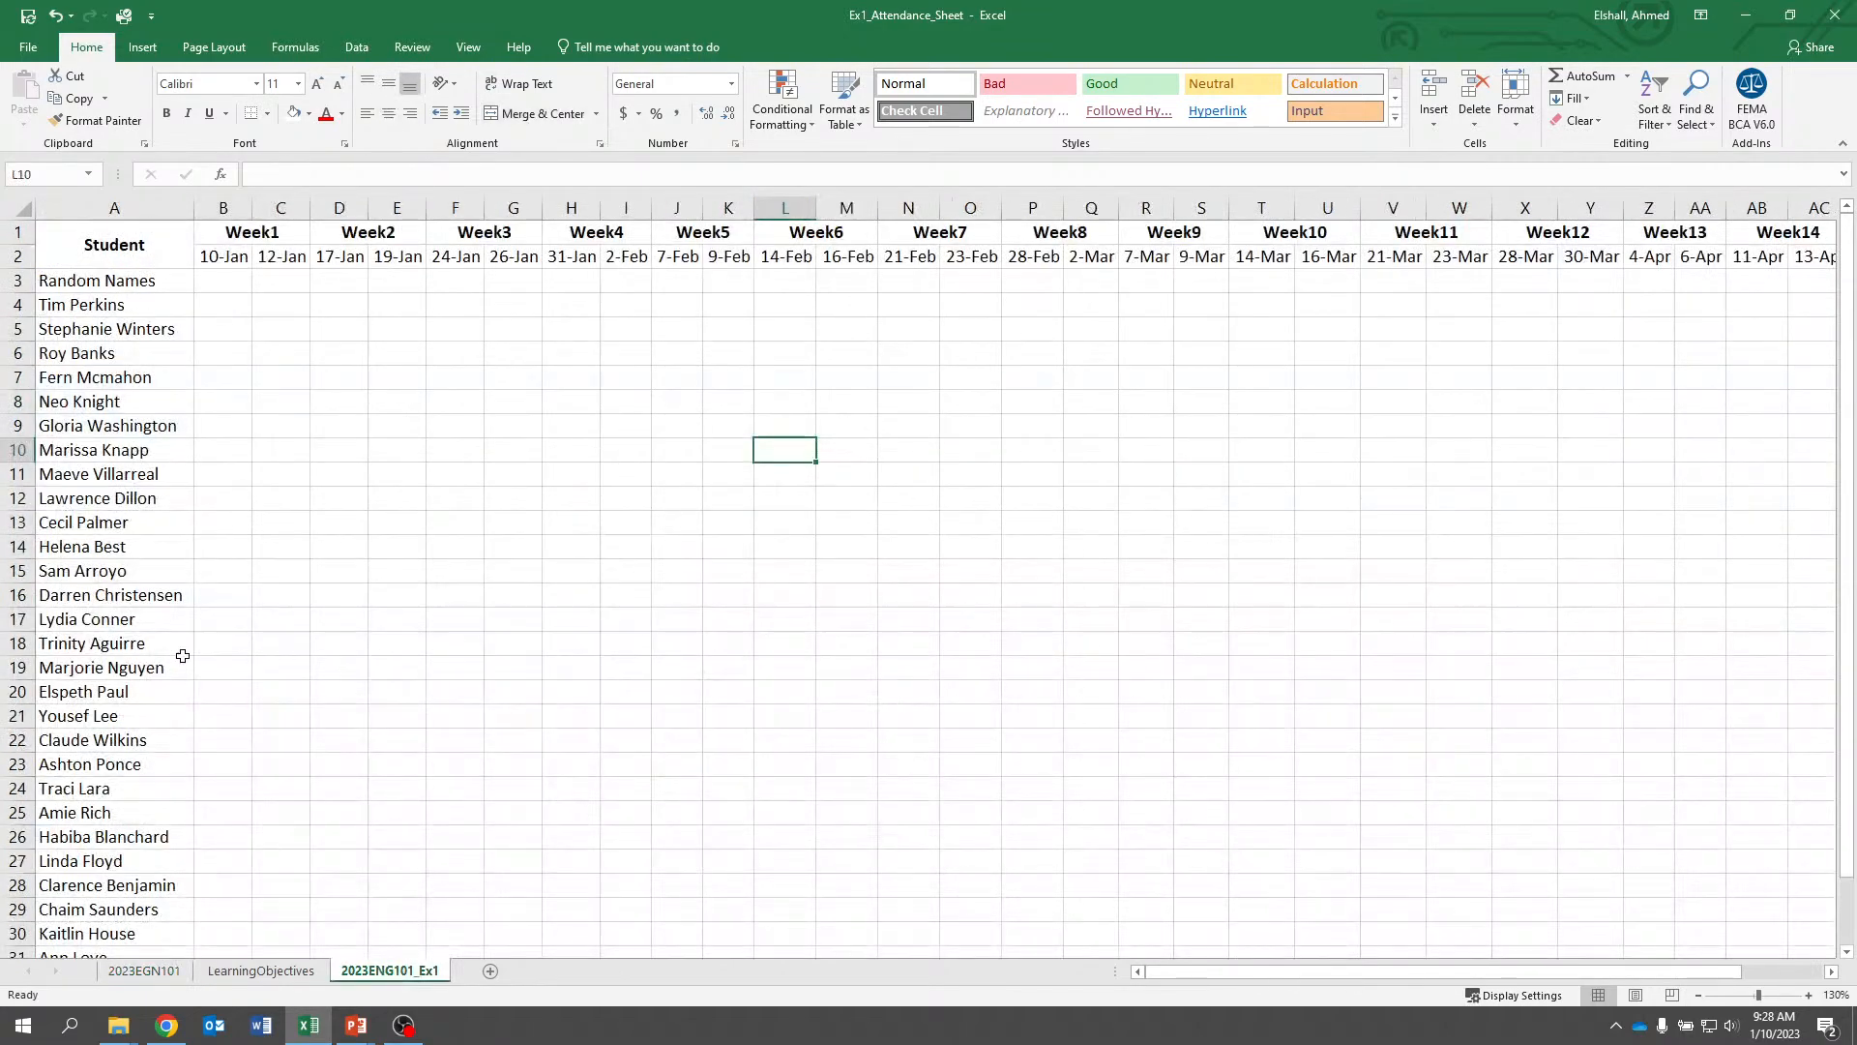
{"action": "left_click", "coordinate": [17, 233]}
{"action": "right_click", "coordinate": [18, 234]}
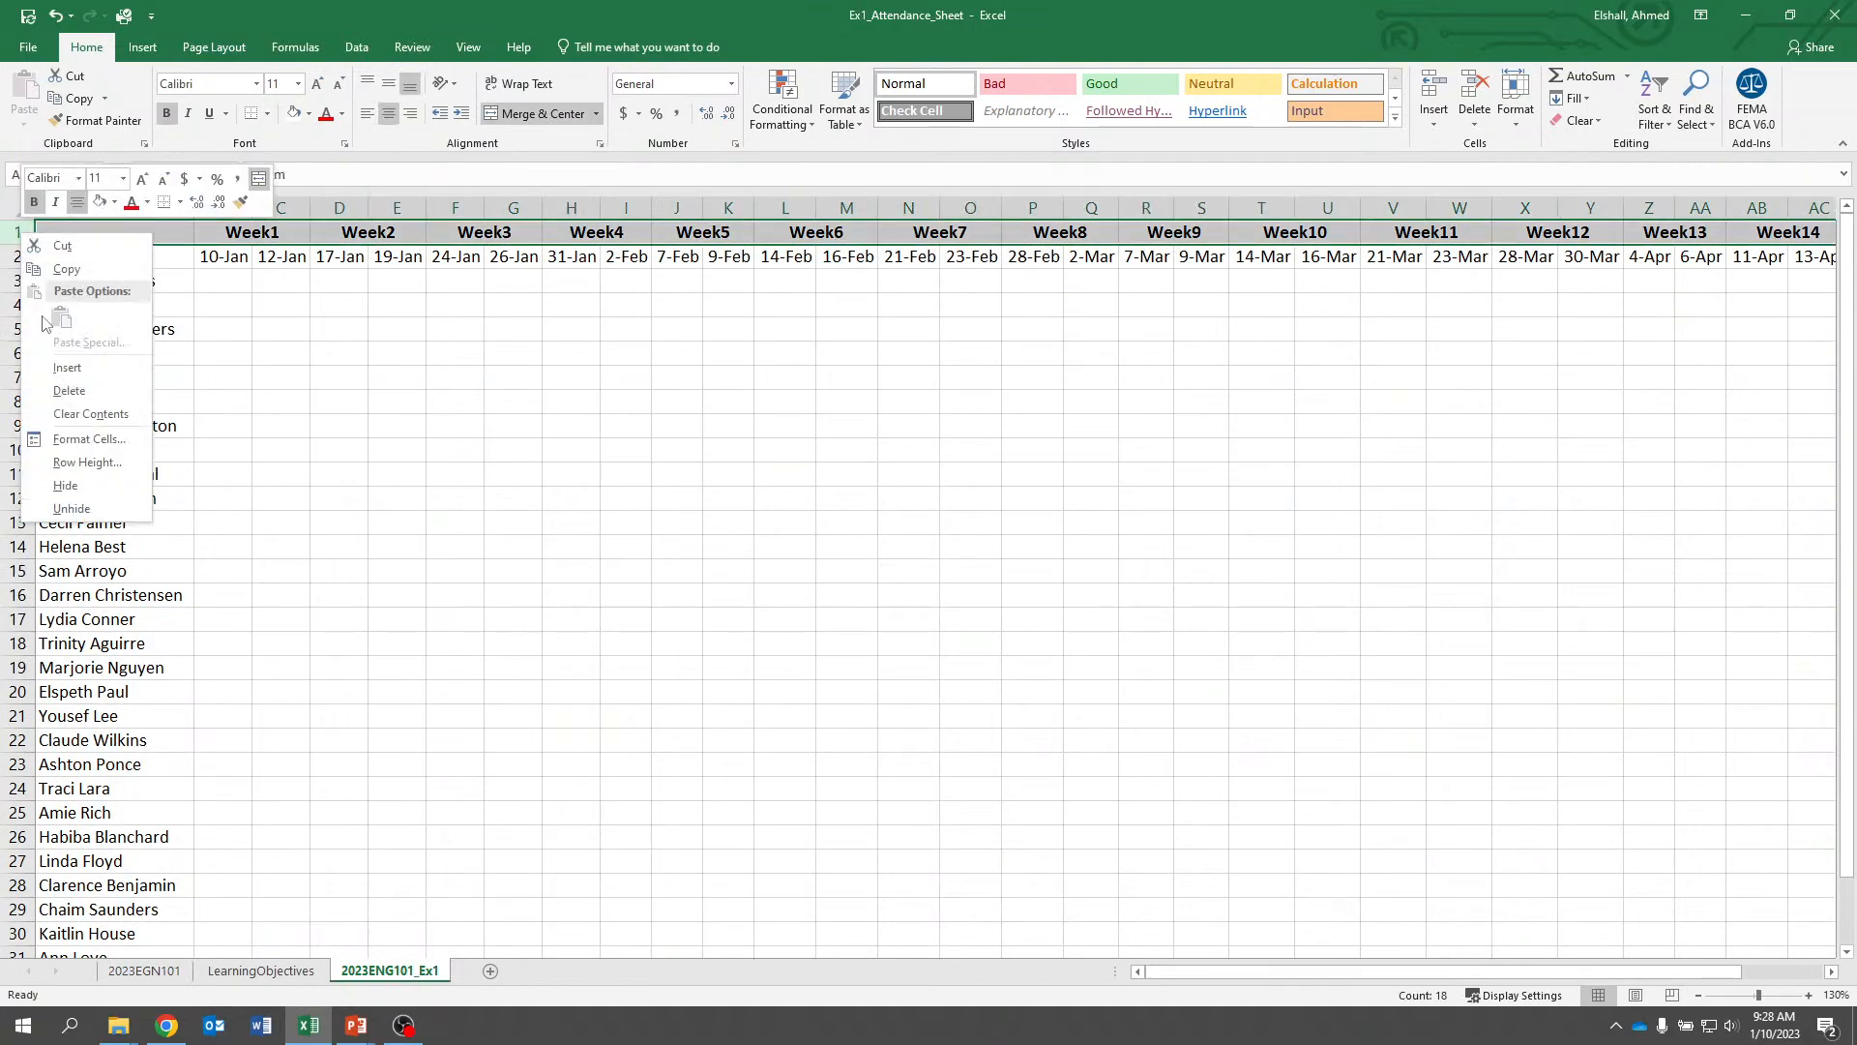
{"action": "left_click", "coordinate": [67, 366]}
{"action": "scroll", "coordinate": [66, 363], "scroll_direction": "right", "scroll_amount": 6}
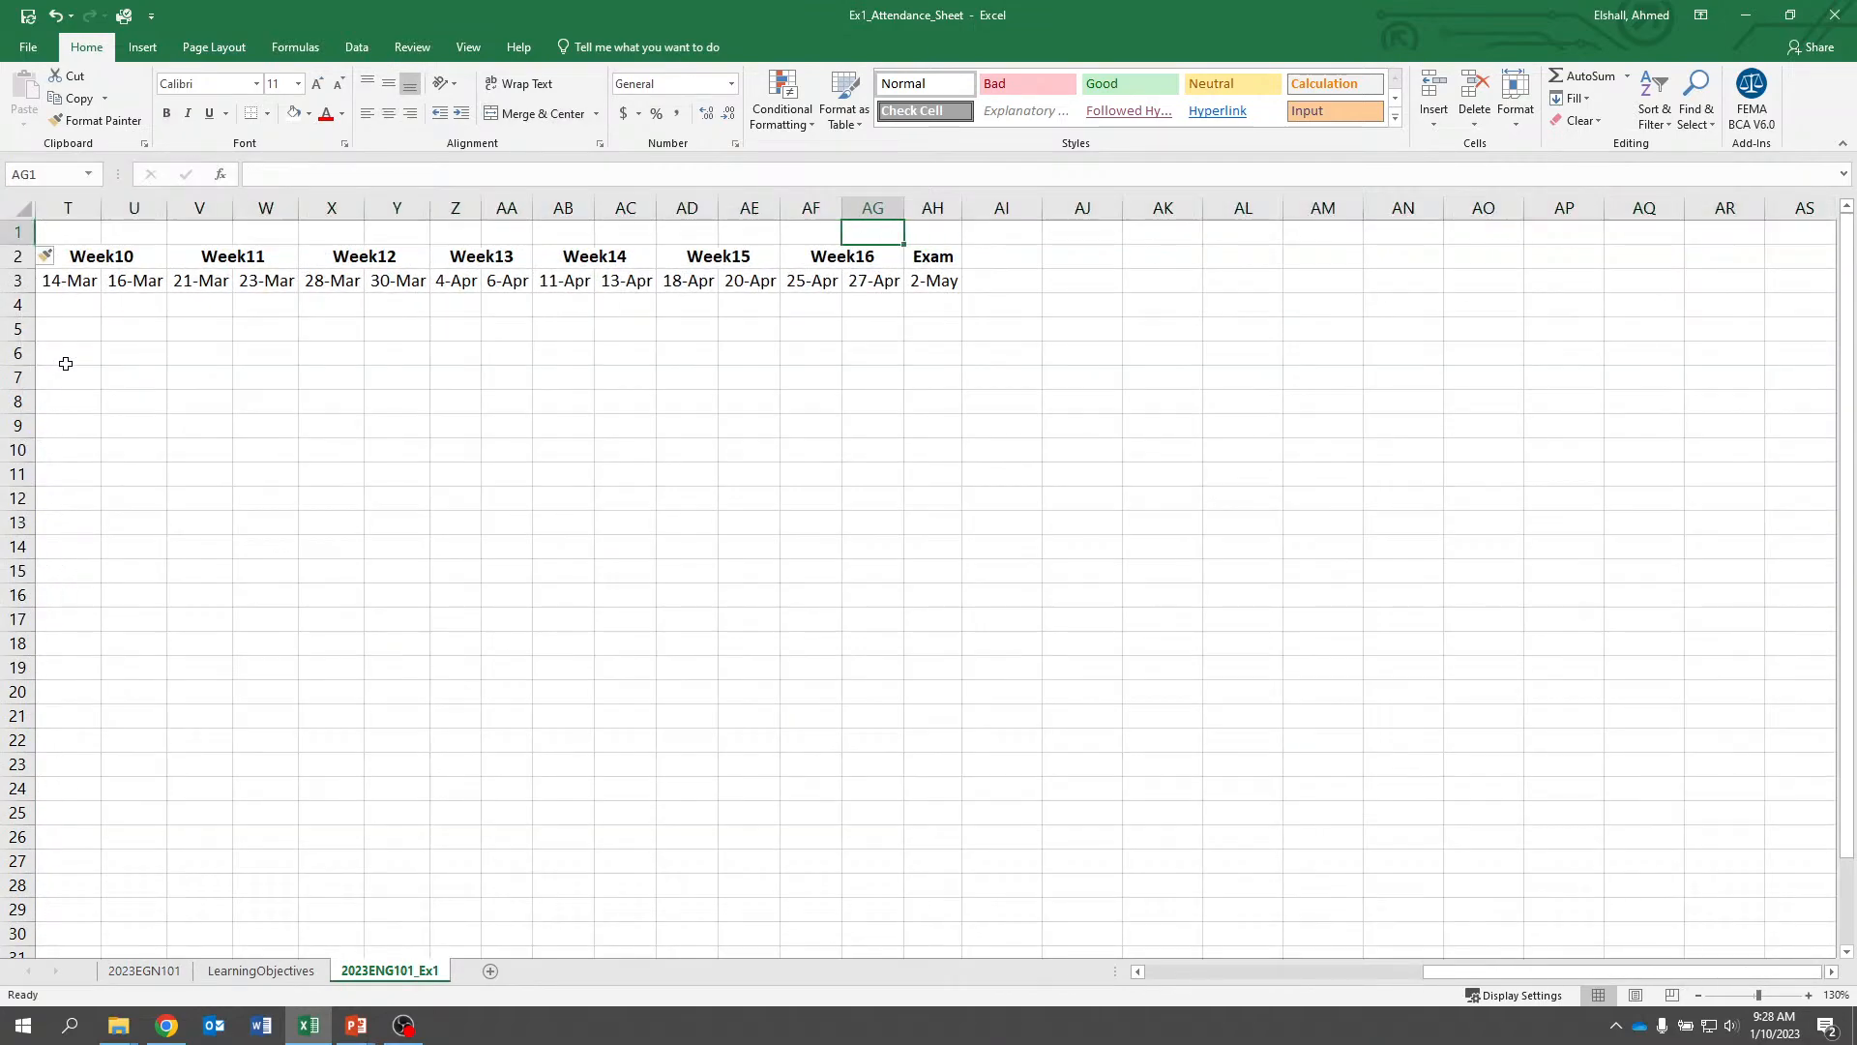
{"action": "key", "text": "Left"}
{"action": "key", "text": "Left"}
{"action": "key", "text": "Left"}
{"action": "key", "text": "Left"}
{"action": "key", "text": "Left"}
{"action": "key", "text": "Left"}
{"action": "key", "text": "Left"}
{"action": "key", "text": "Left"}
{"action": "key", "text": "Left"}
{"action": "key", "text": "Left"}
{"action": "key", "text": "Left"}
{"action": "key", "text": "Left"}
{"action": "key", "text": "Left"}
{"action": "key", "text": "Left"}
{"action": "key", "text": "Left"}
{"action": "key", "text": "Left"}
{"action": "key", "text": "Left"}
{"action": "key", "text": "Left"}
{"action": "key", "text": "Left"}
{"action": "key", "text": "Left"}
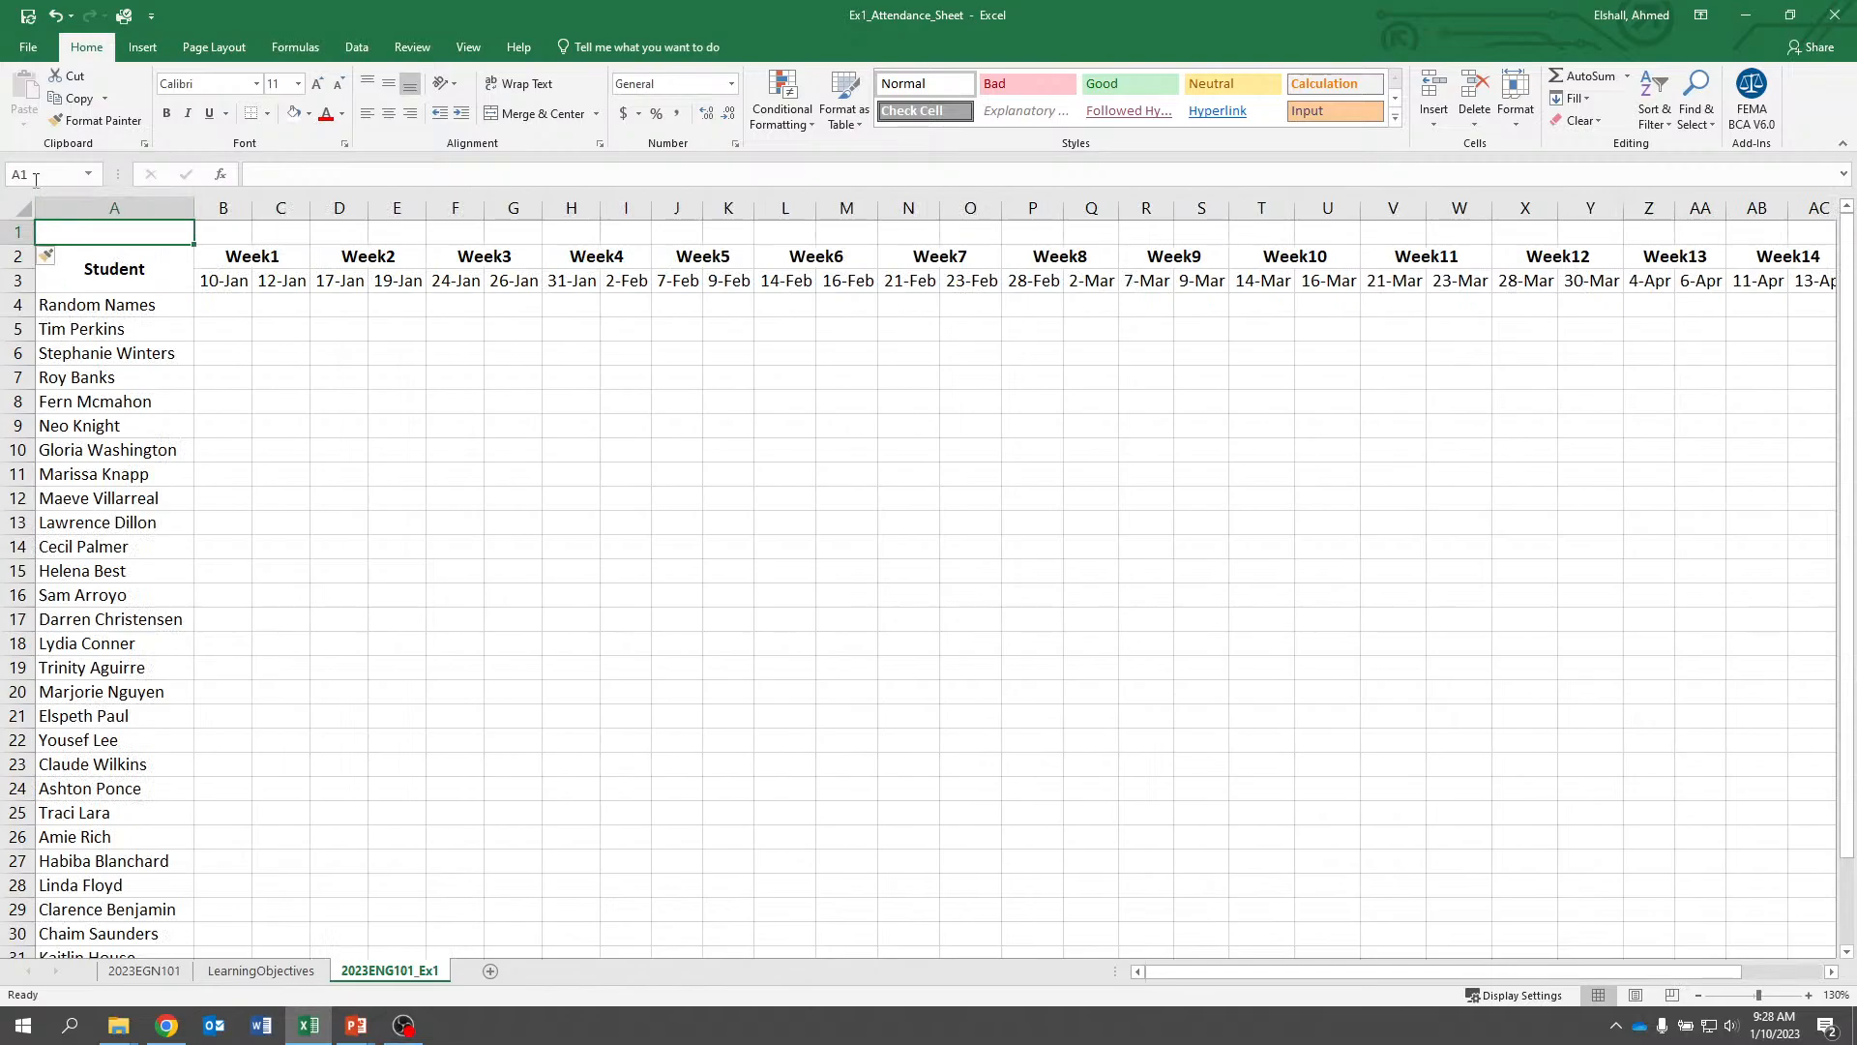
Insert five more blank rows above the week headings to make room for the course details
{"action": "right_click", "coordinate": [19, 232]}
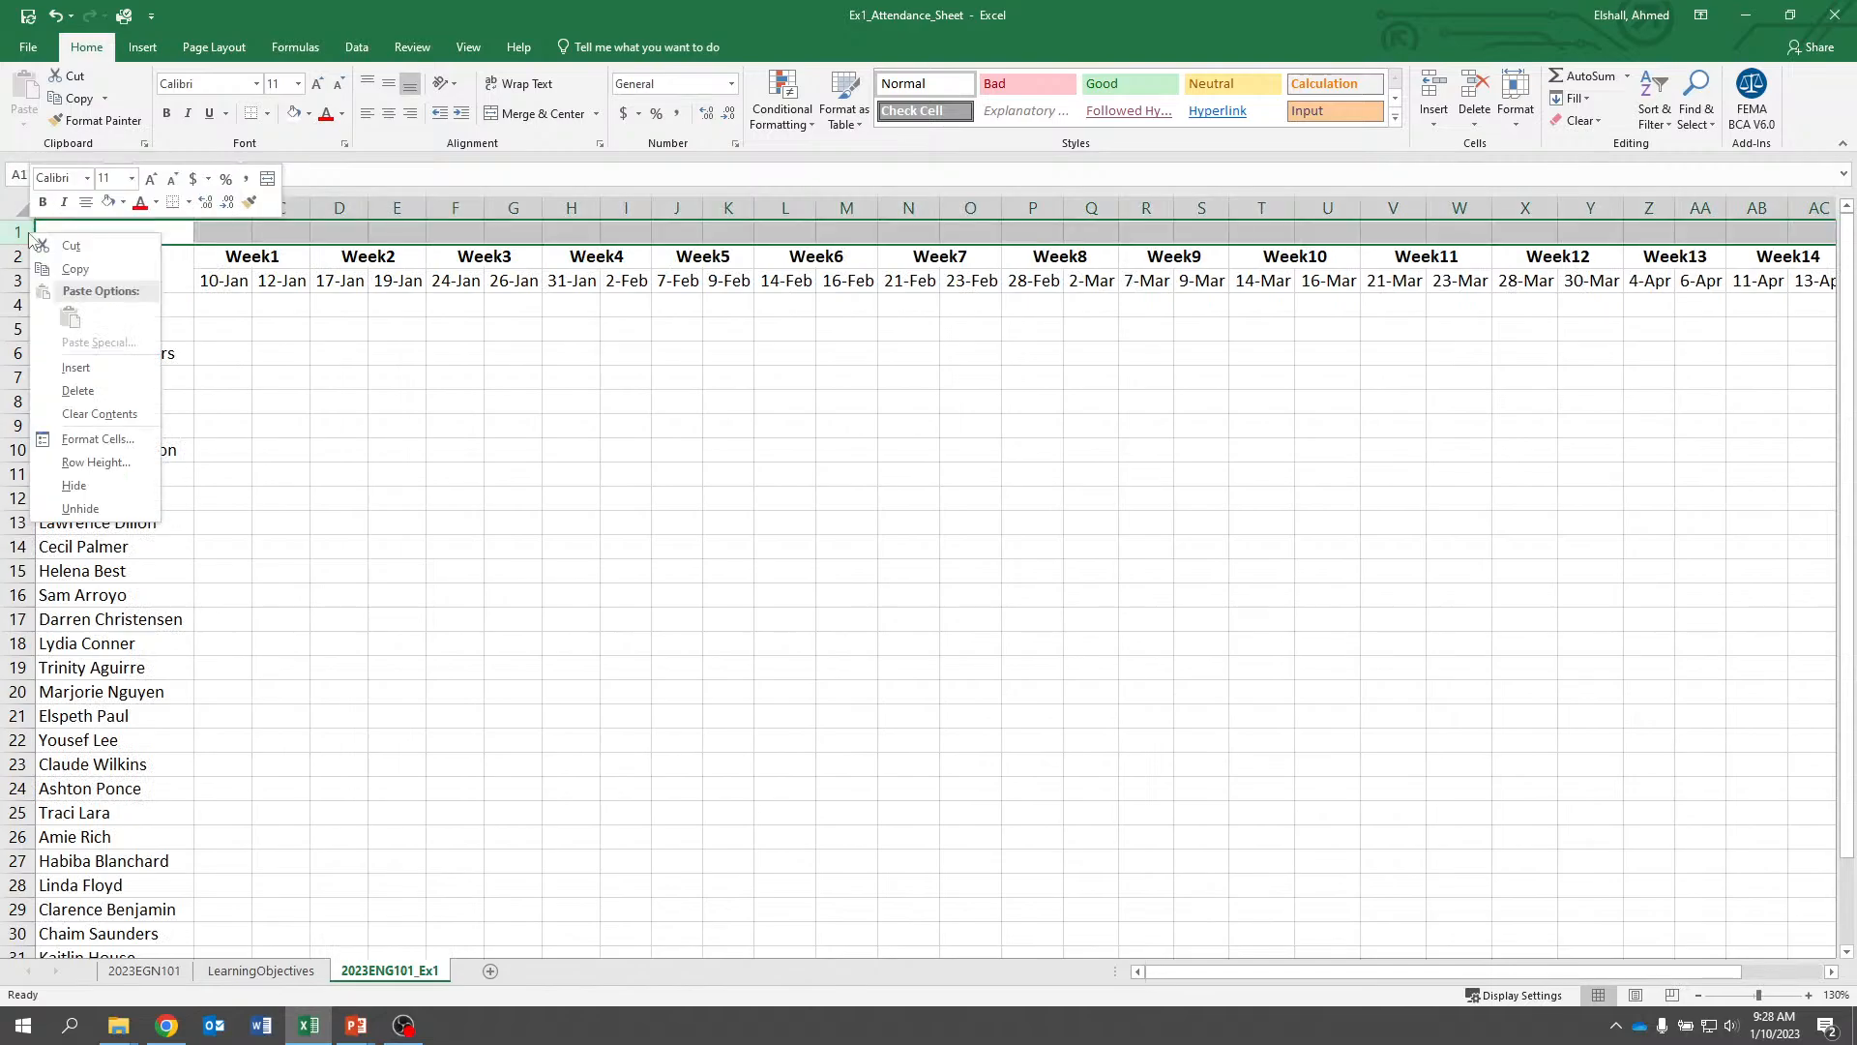
{"action": "left_click", "coordinate": [67, 368]}
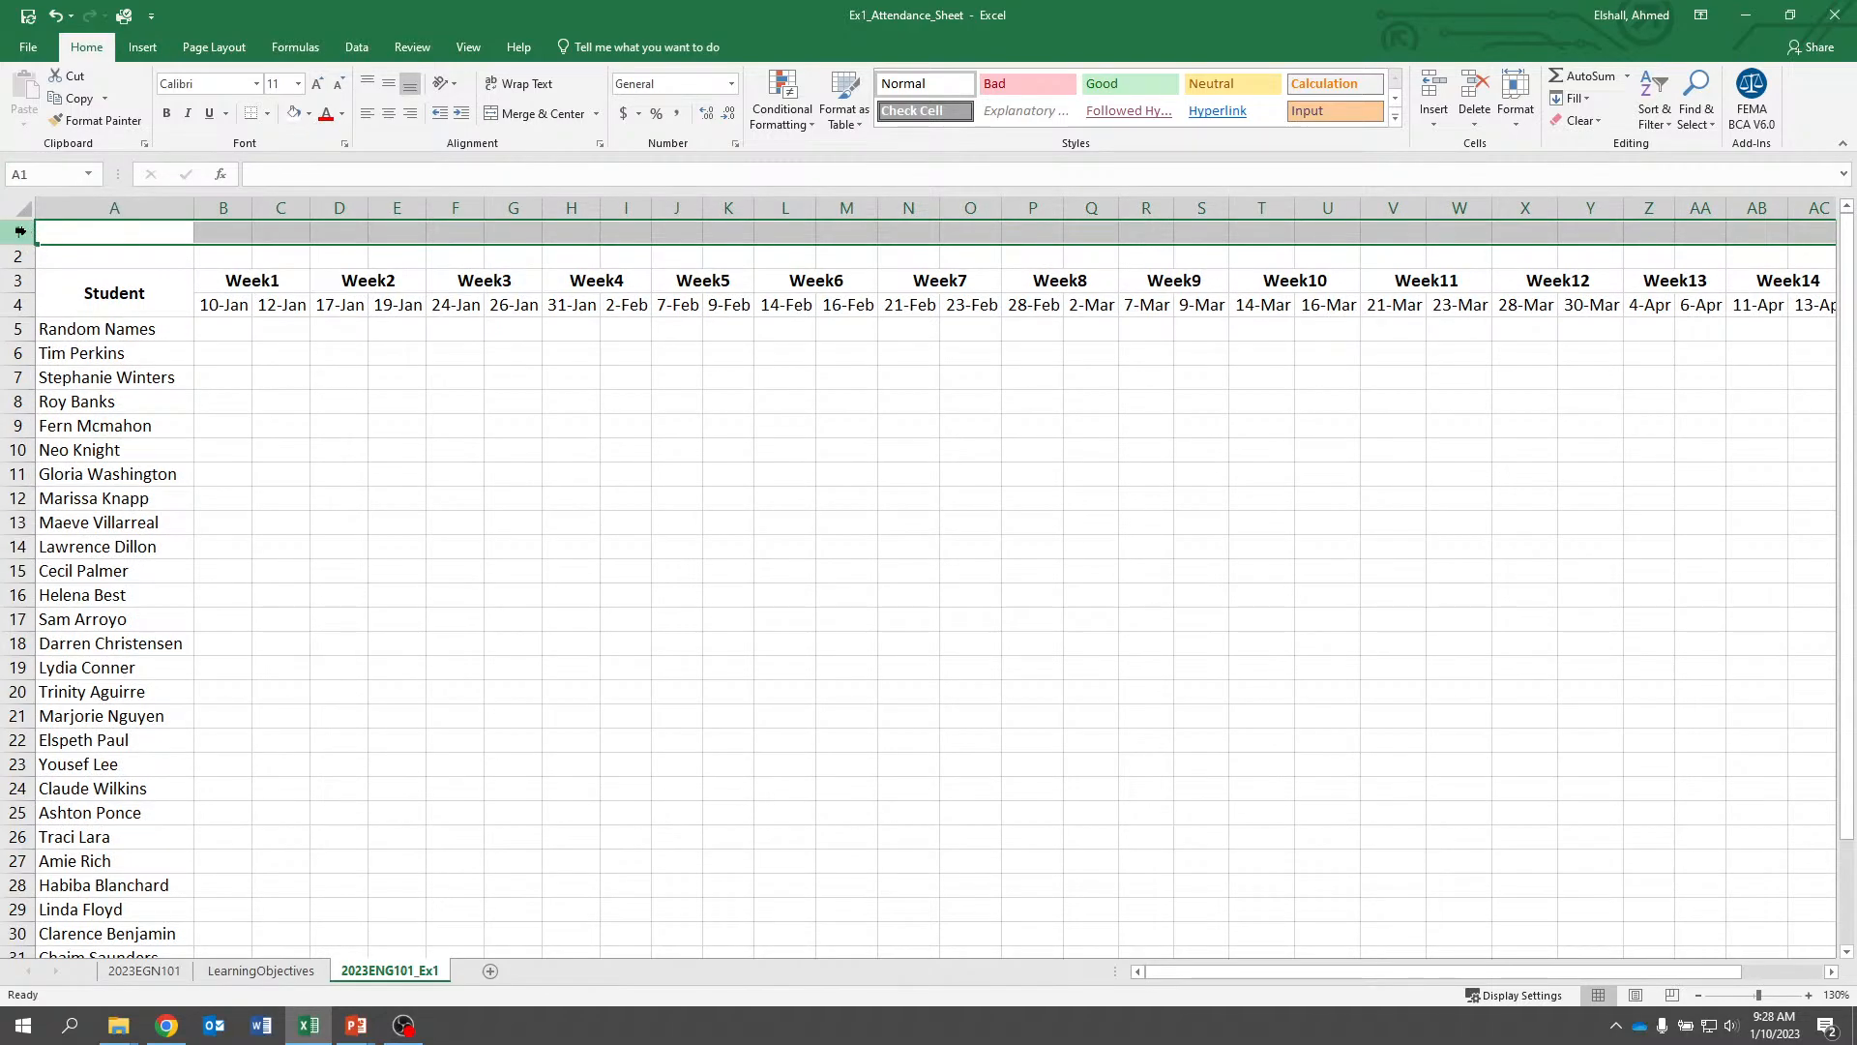
{"action": "left_click_drag", "start_coordinate": [20, 230], "coordinate": [19, 255]}
{"action": "right_click", "coordinate": [20, 256]}
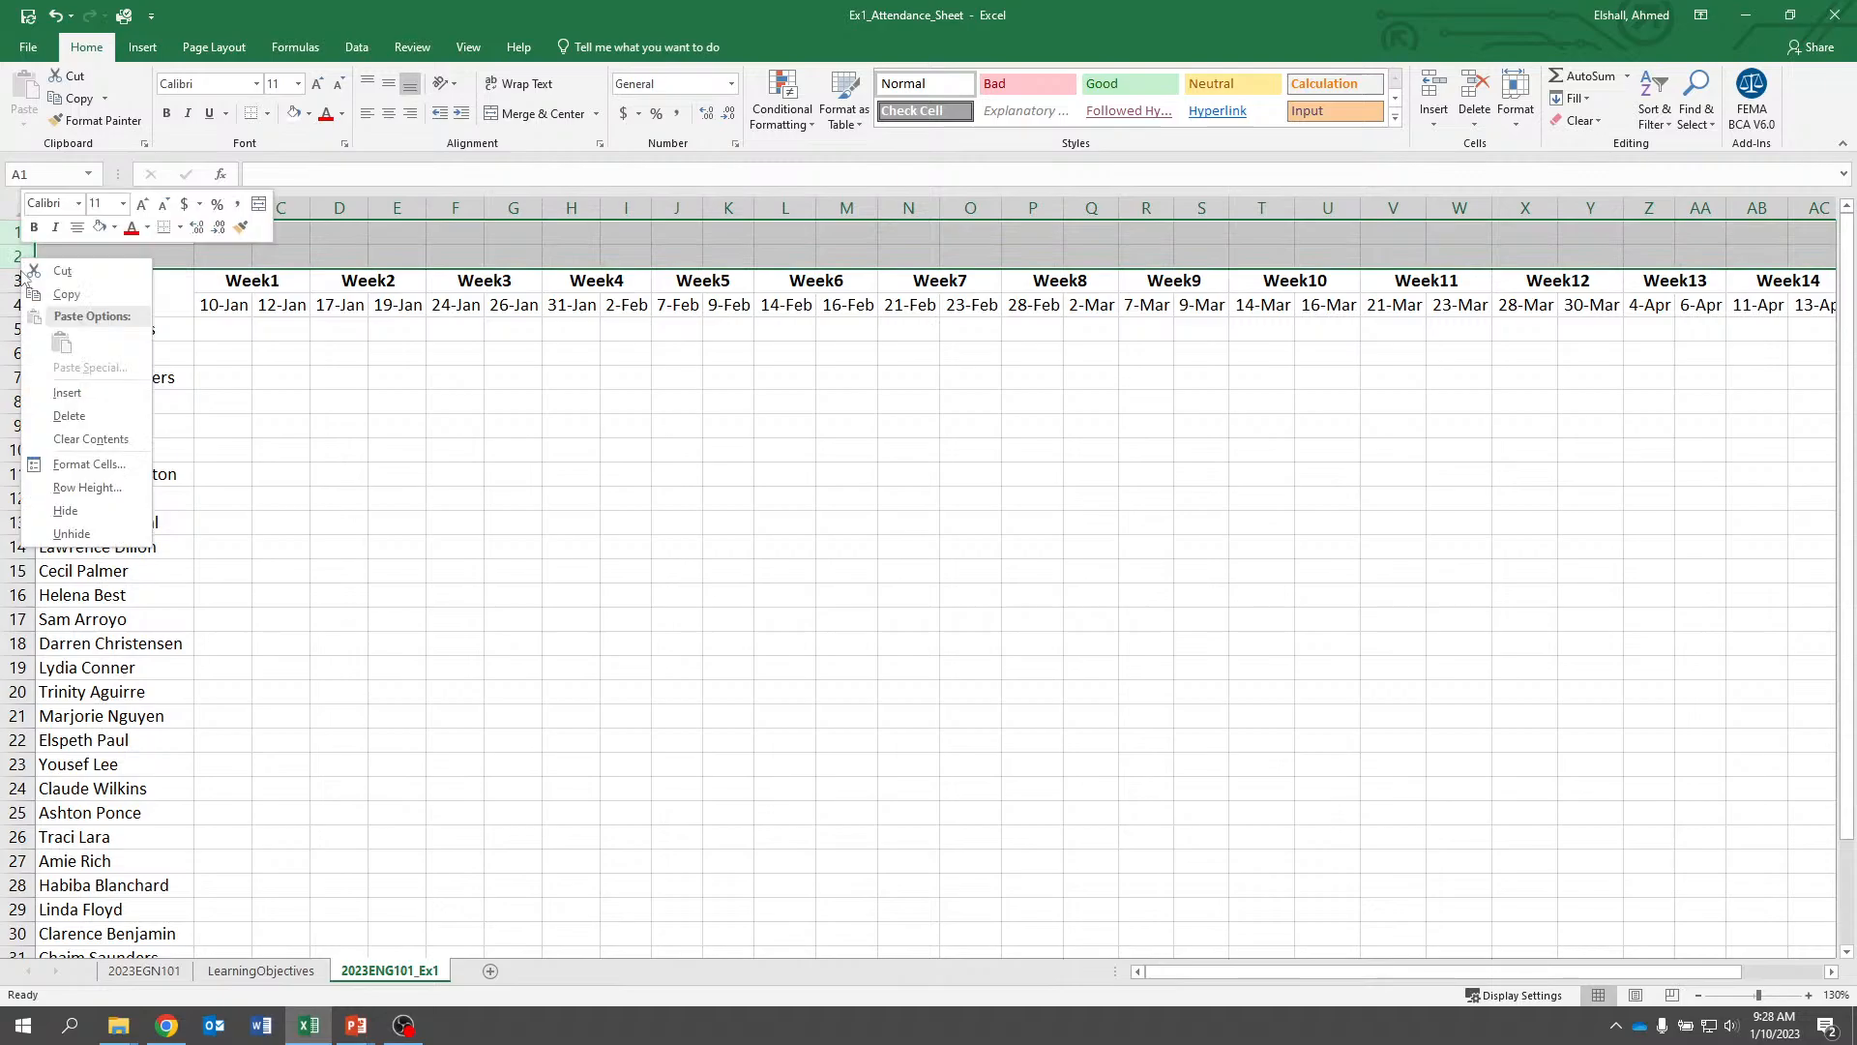
{"action": "left_click", "coordinate": [66, 390]}
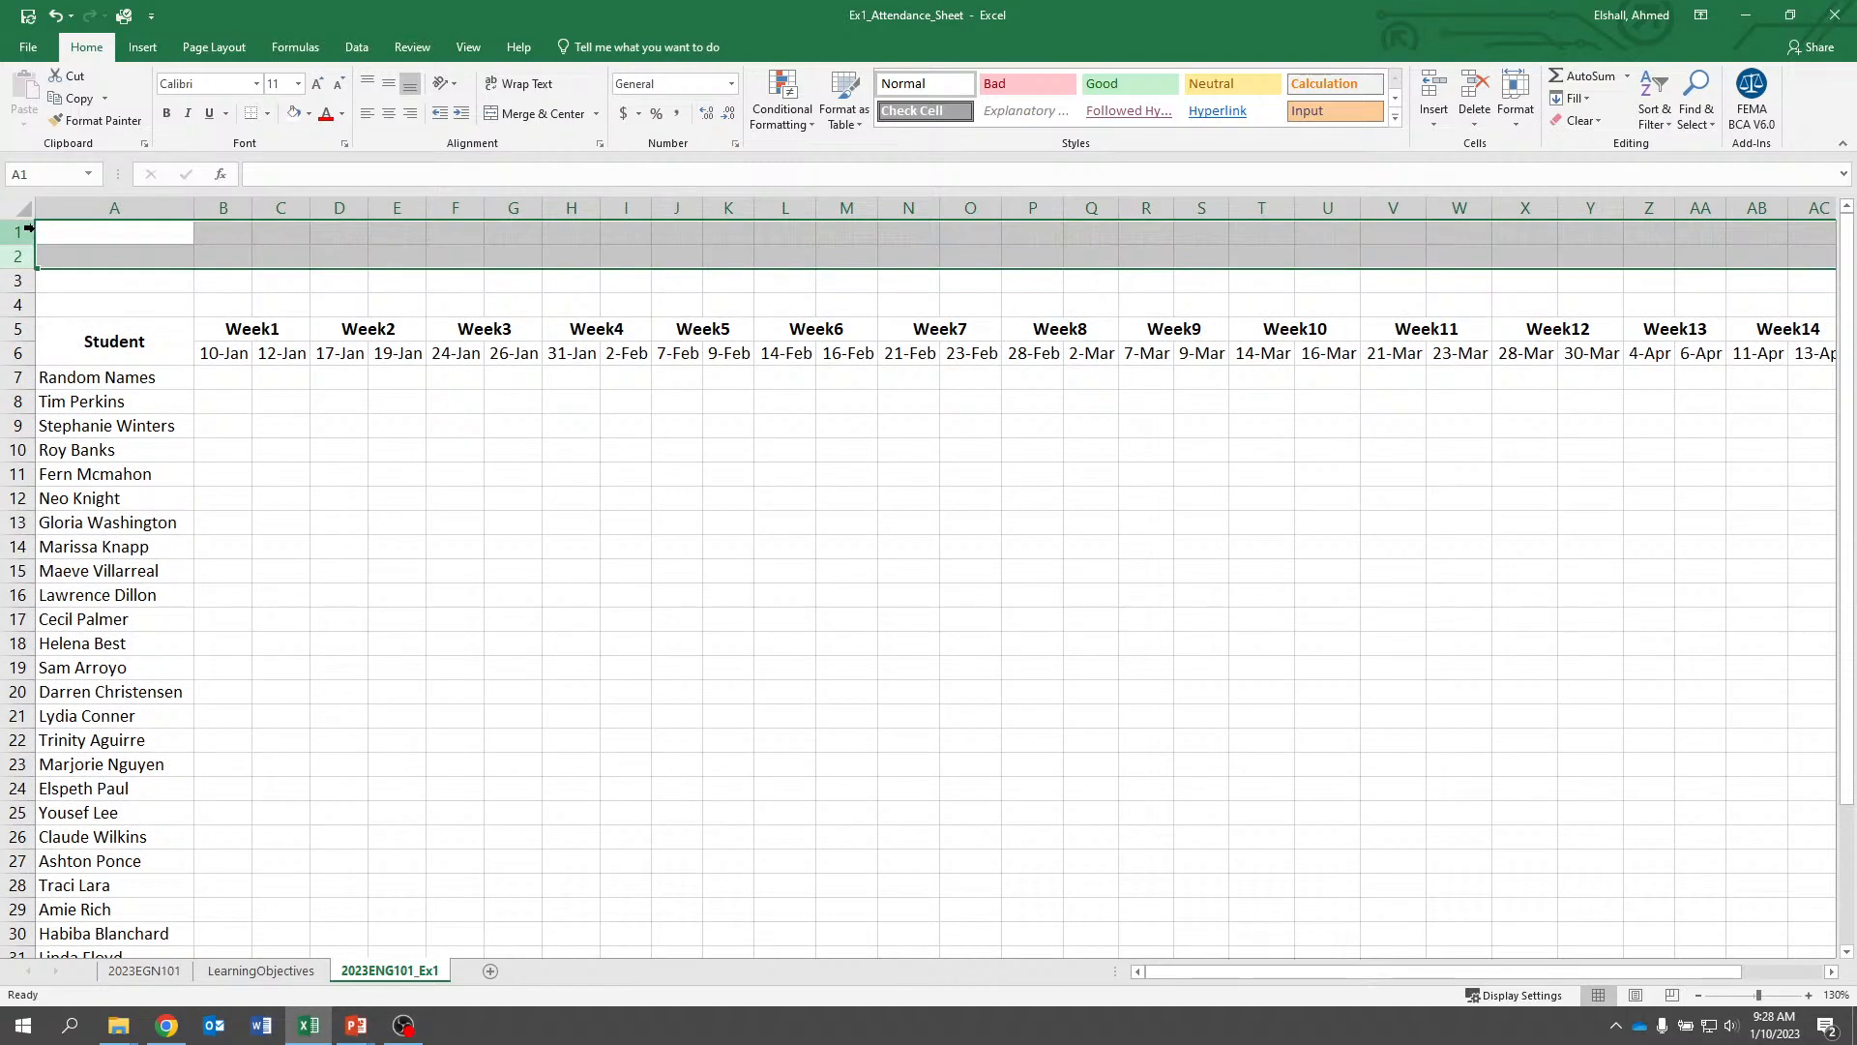
{"action": "right_click", "coordinate": [28, 229]}
{"action": "left_click", "coordinate": [67, 365]}
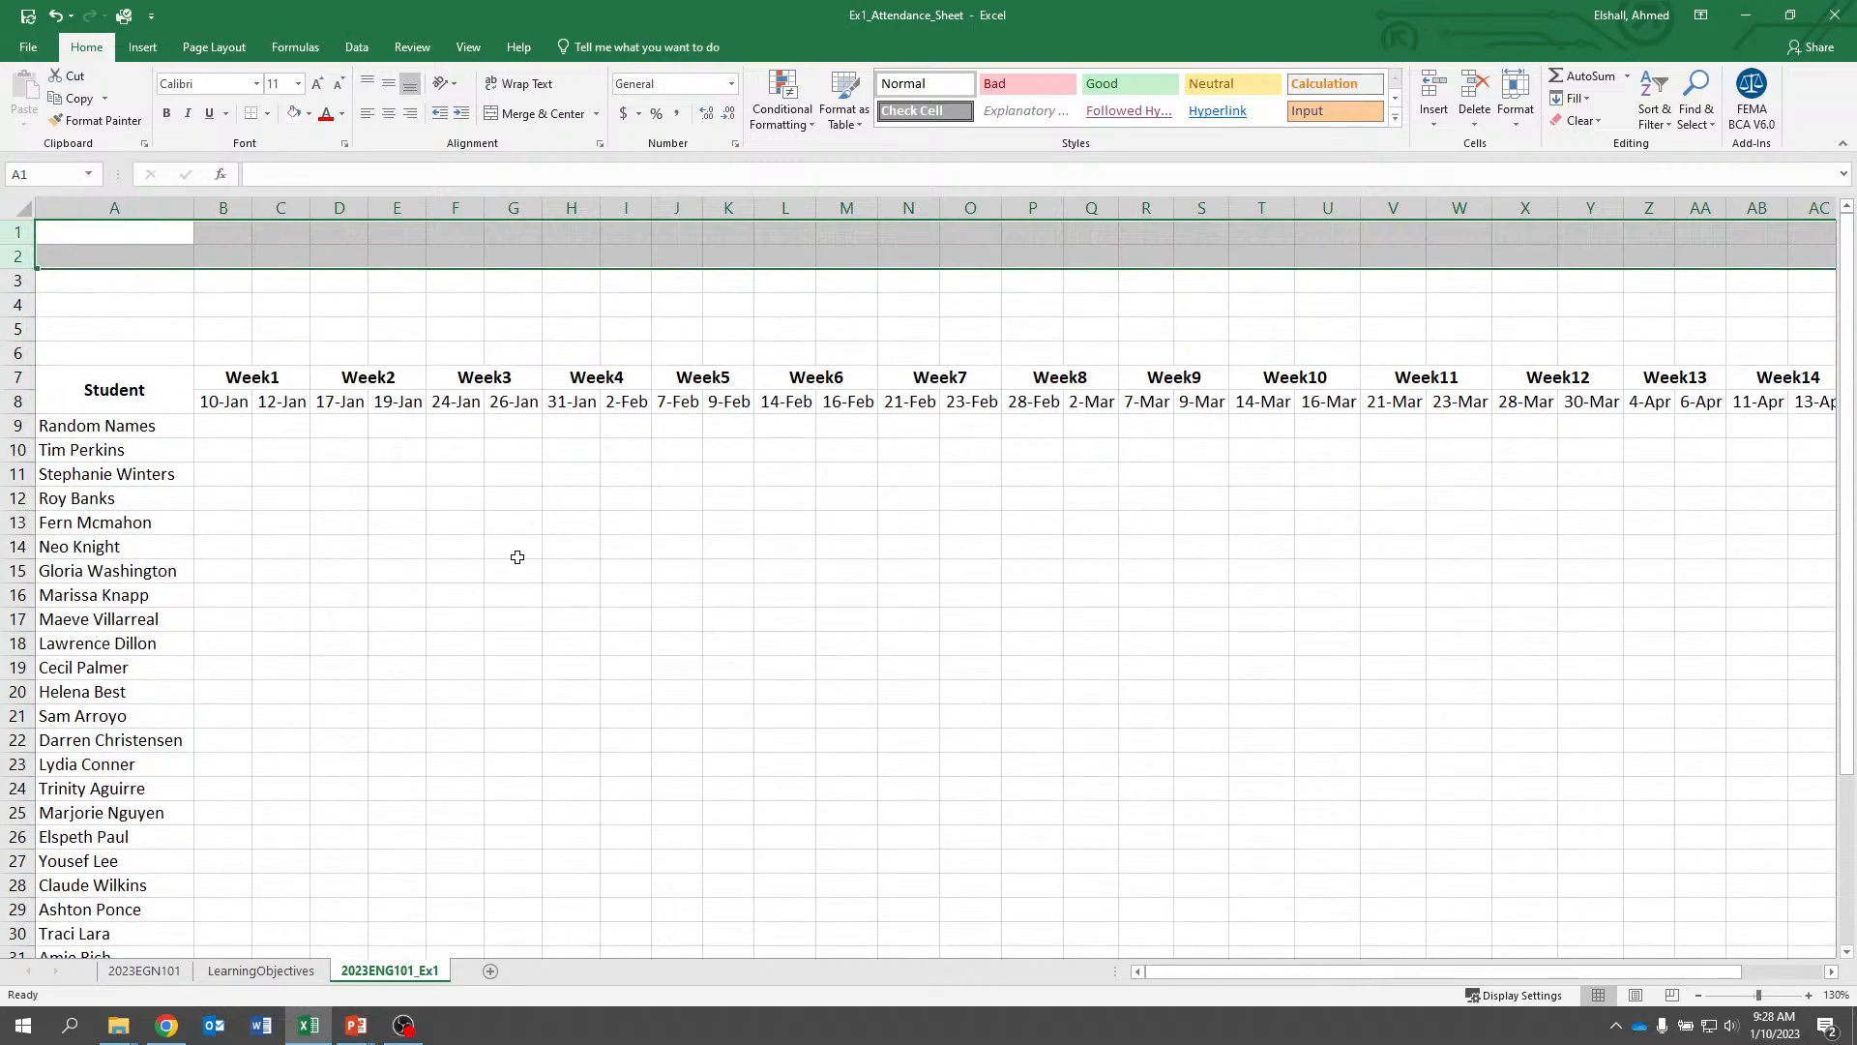
{"action": "left_click", "coordinate": [518, 559]}
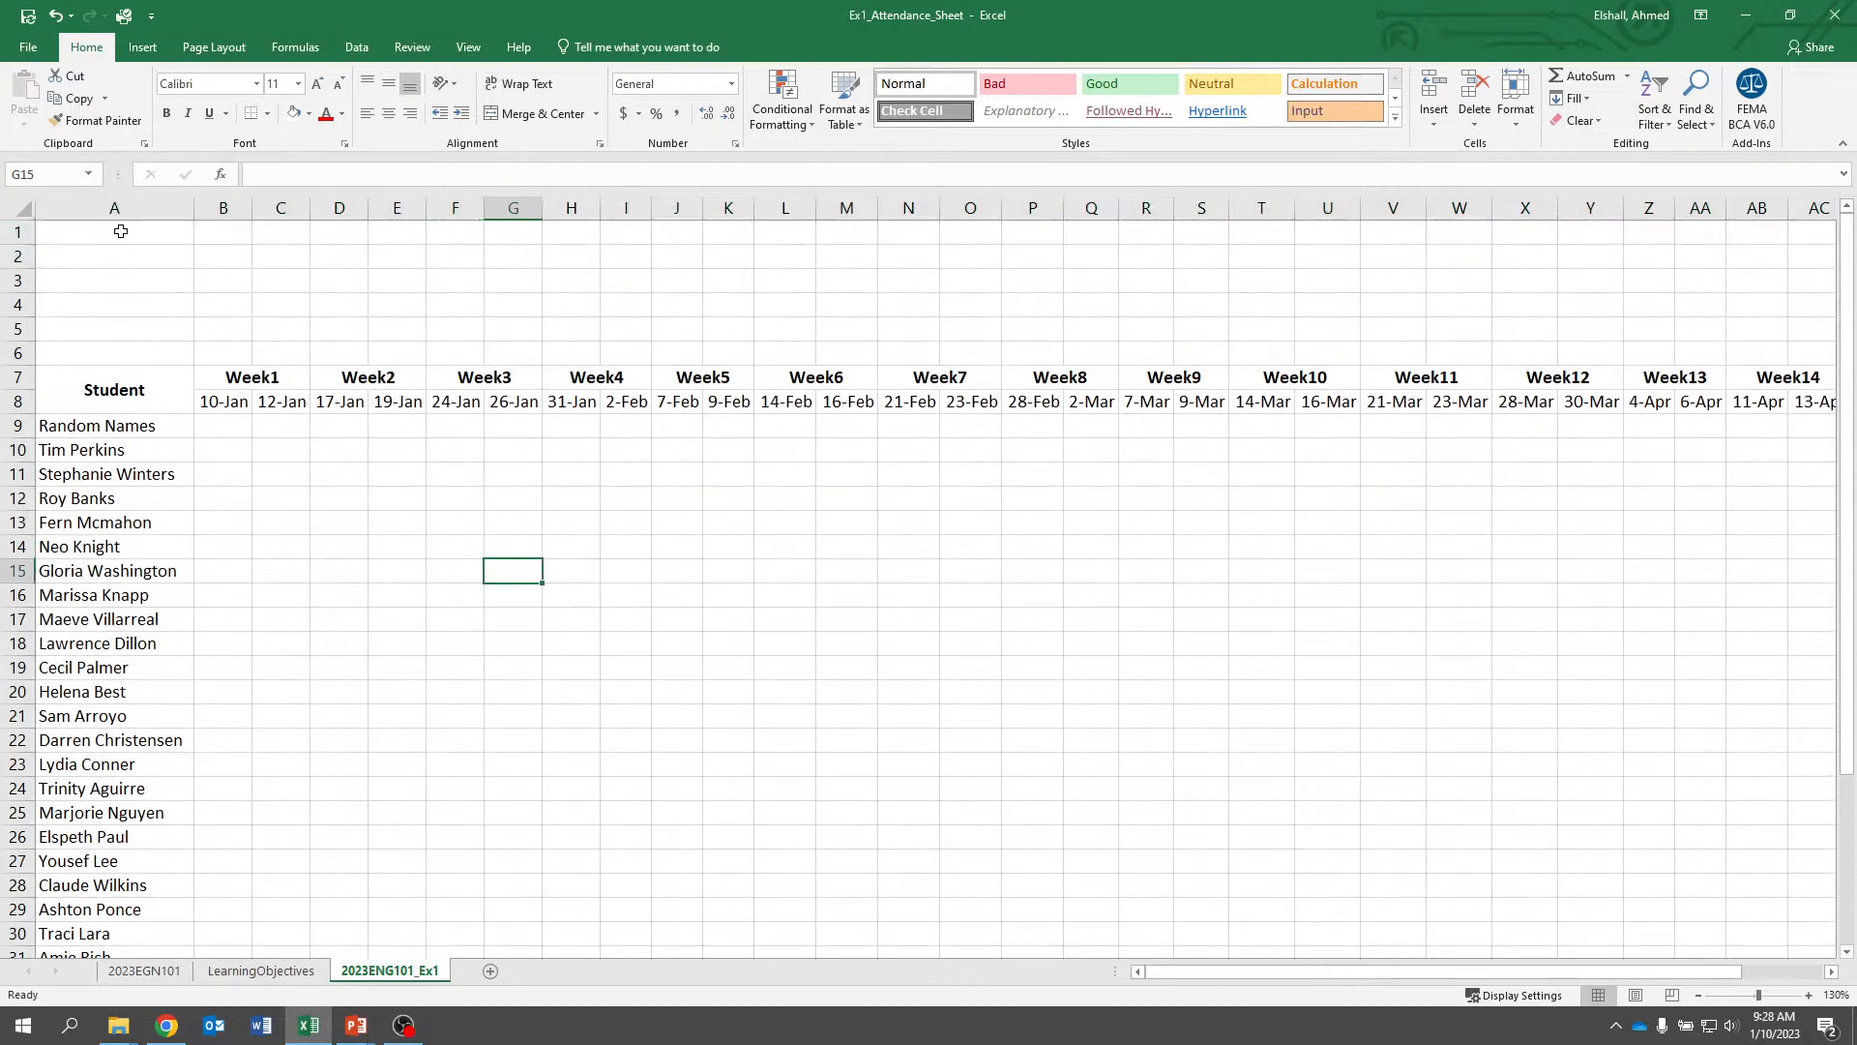
Copy the course details in rows 1 to 6 of sheet 2023EGN101 and paste them at A1 of 2023ENG101_Ex1
{"action": "left_click", "coordinate": [123, 978]}
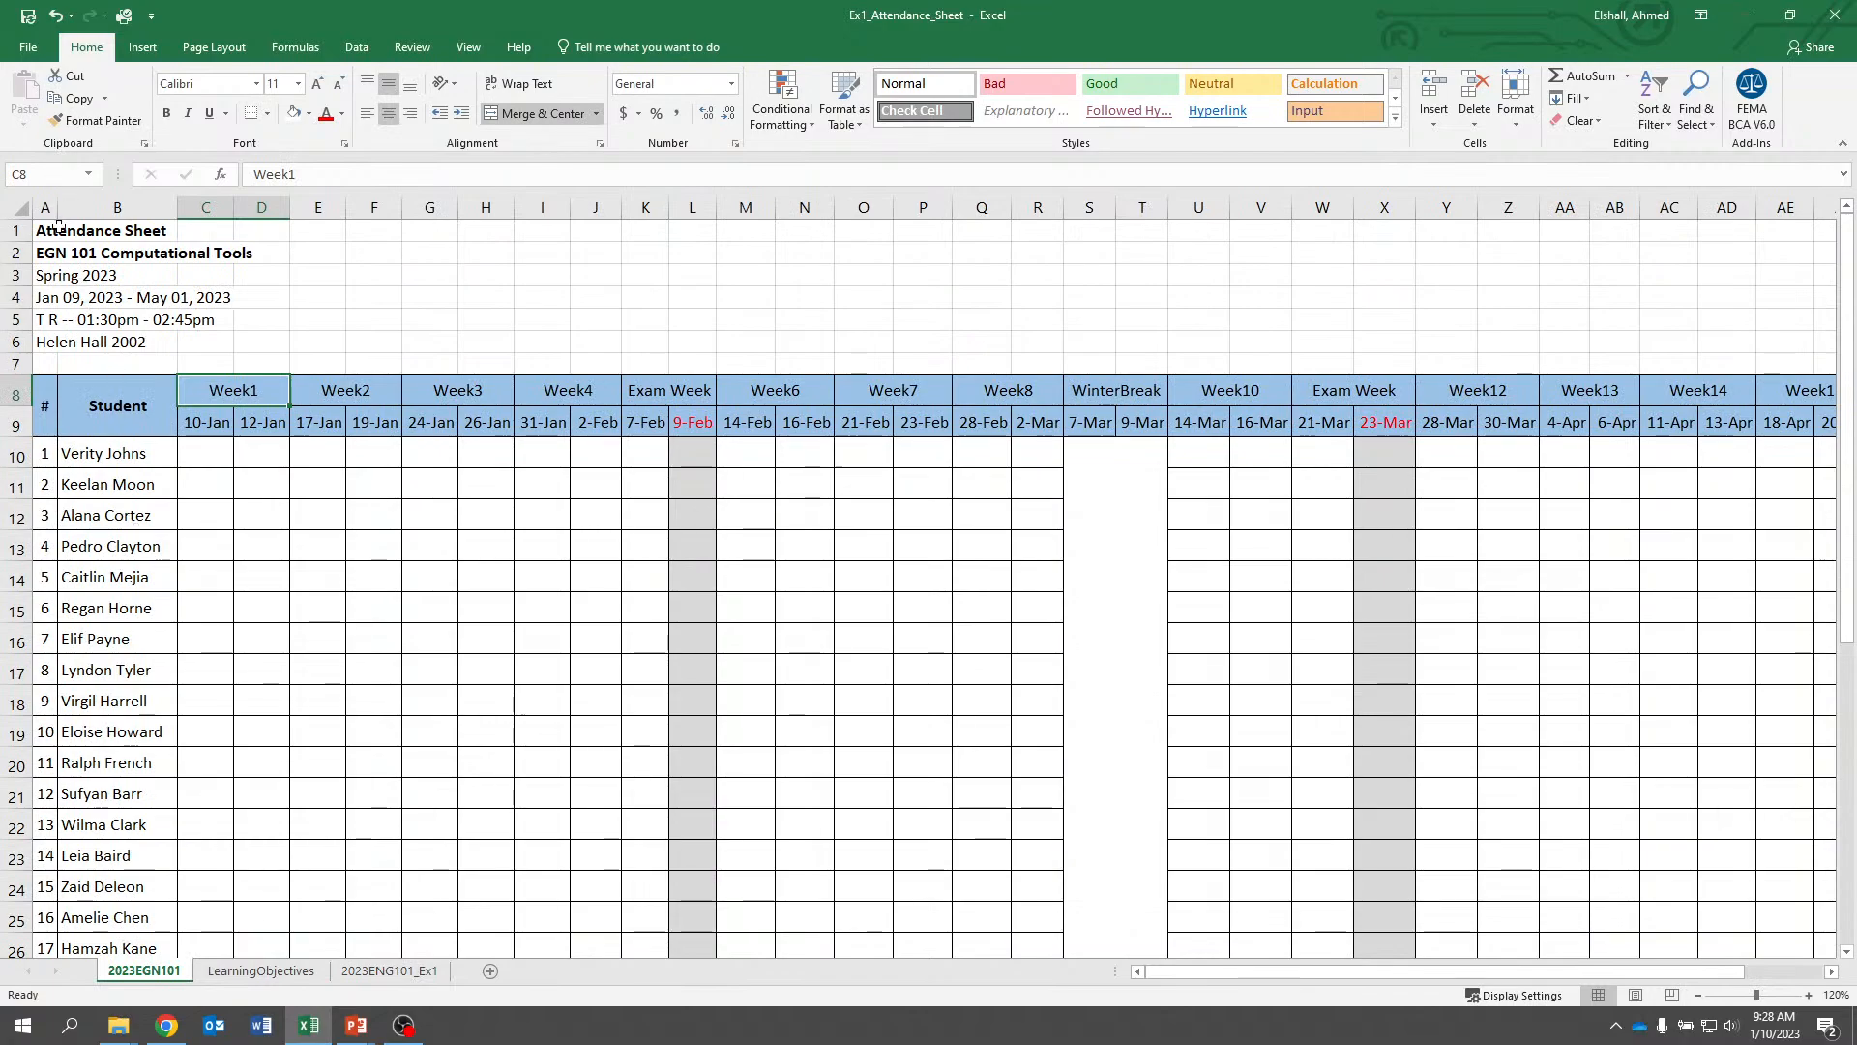
{"action": "left_click_drag", "start_coordinate": [58, 228], "coordinate": [56, 341]}
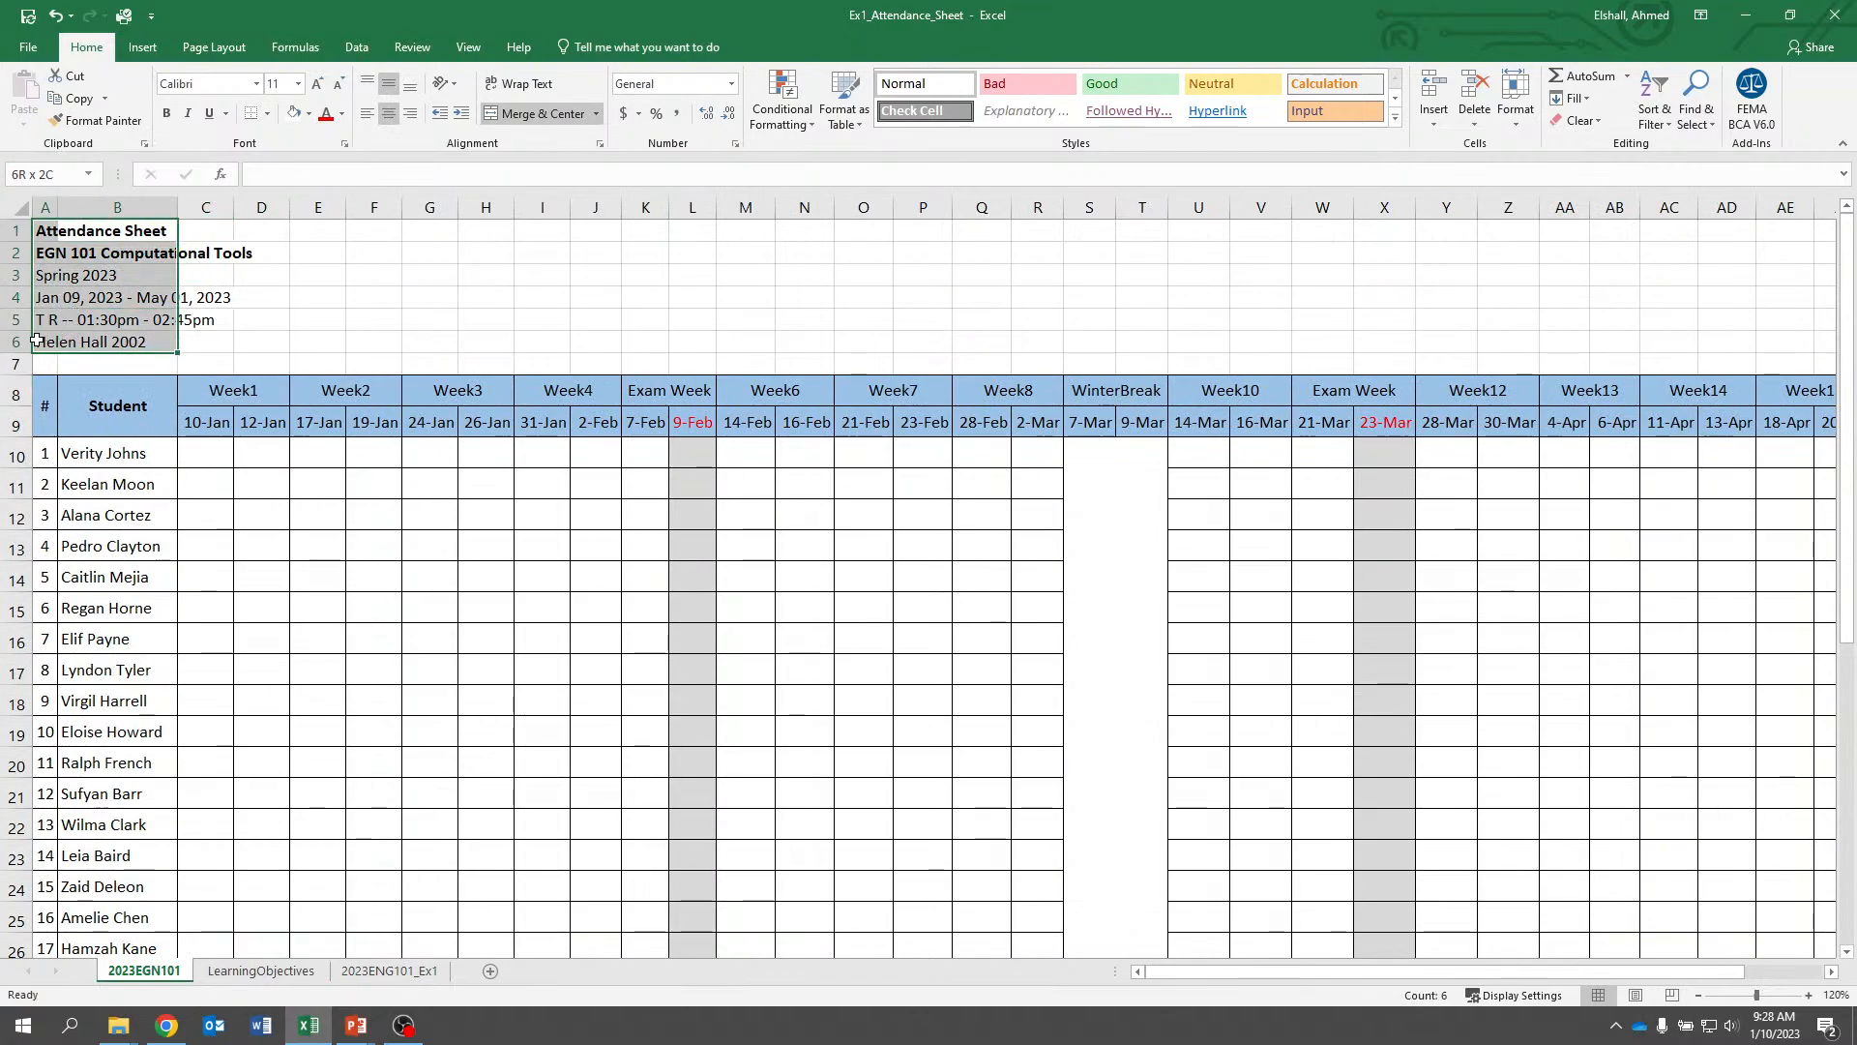
{"action": "right_click", "coordinate": [45, 230]}
{"action": "left_click", "coordinate": [91, 267]}
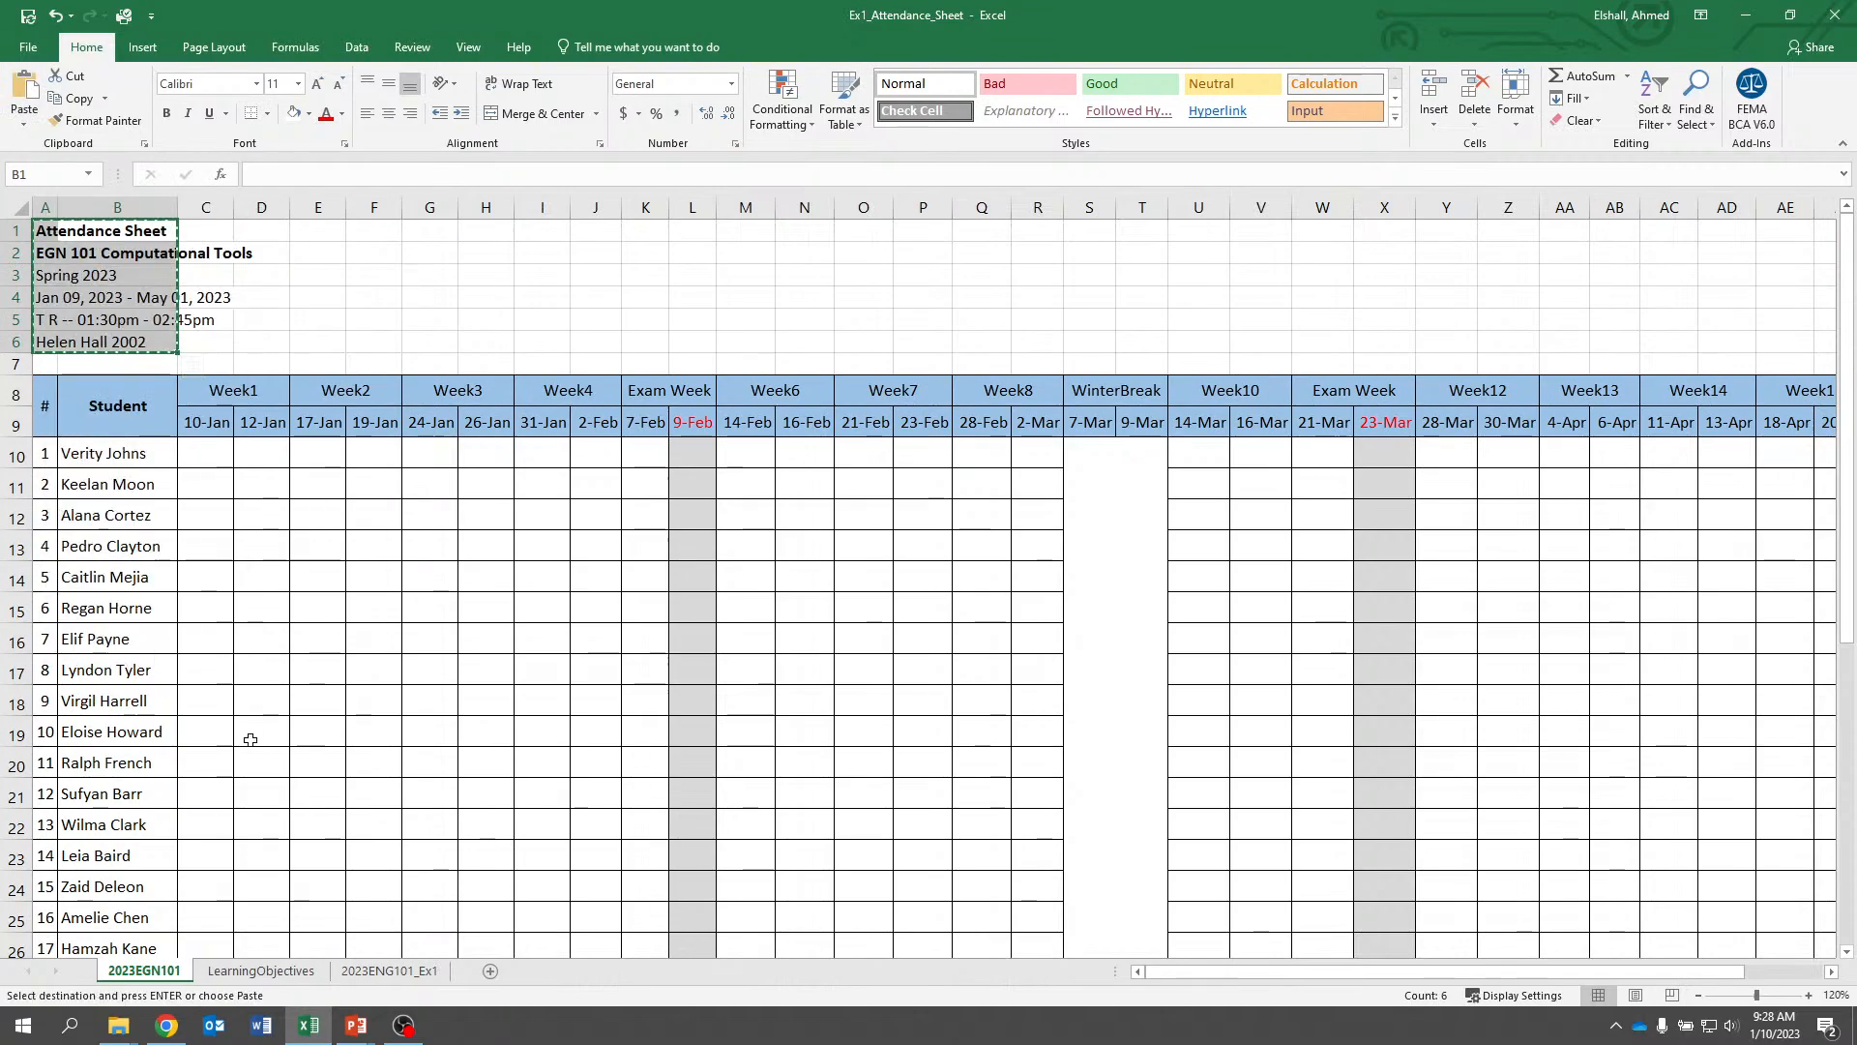
{"action": "left_click", "coordinate": [389, 970]}
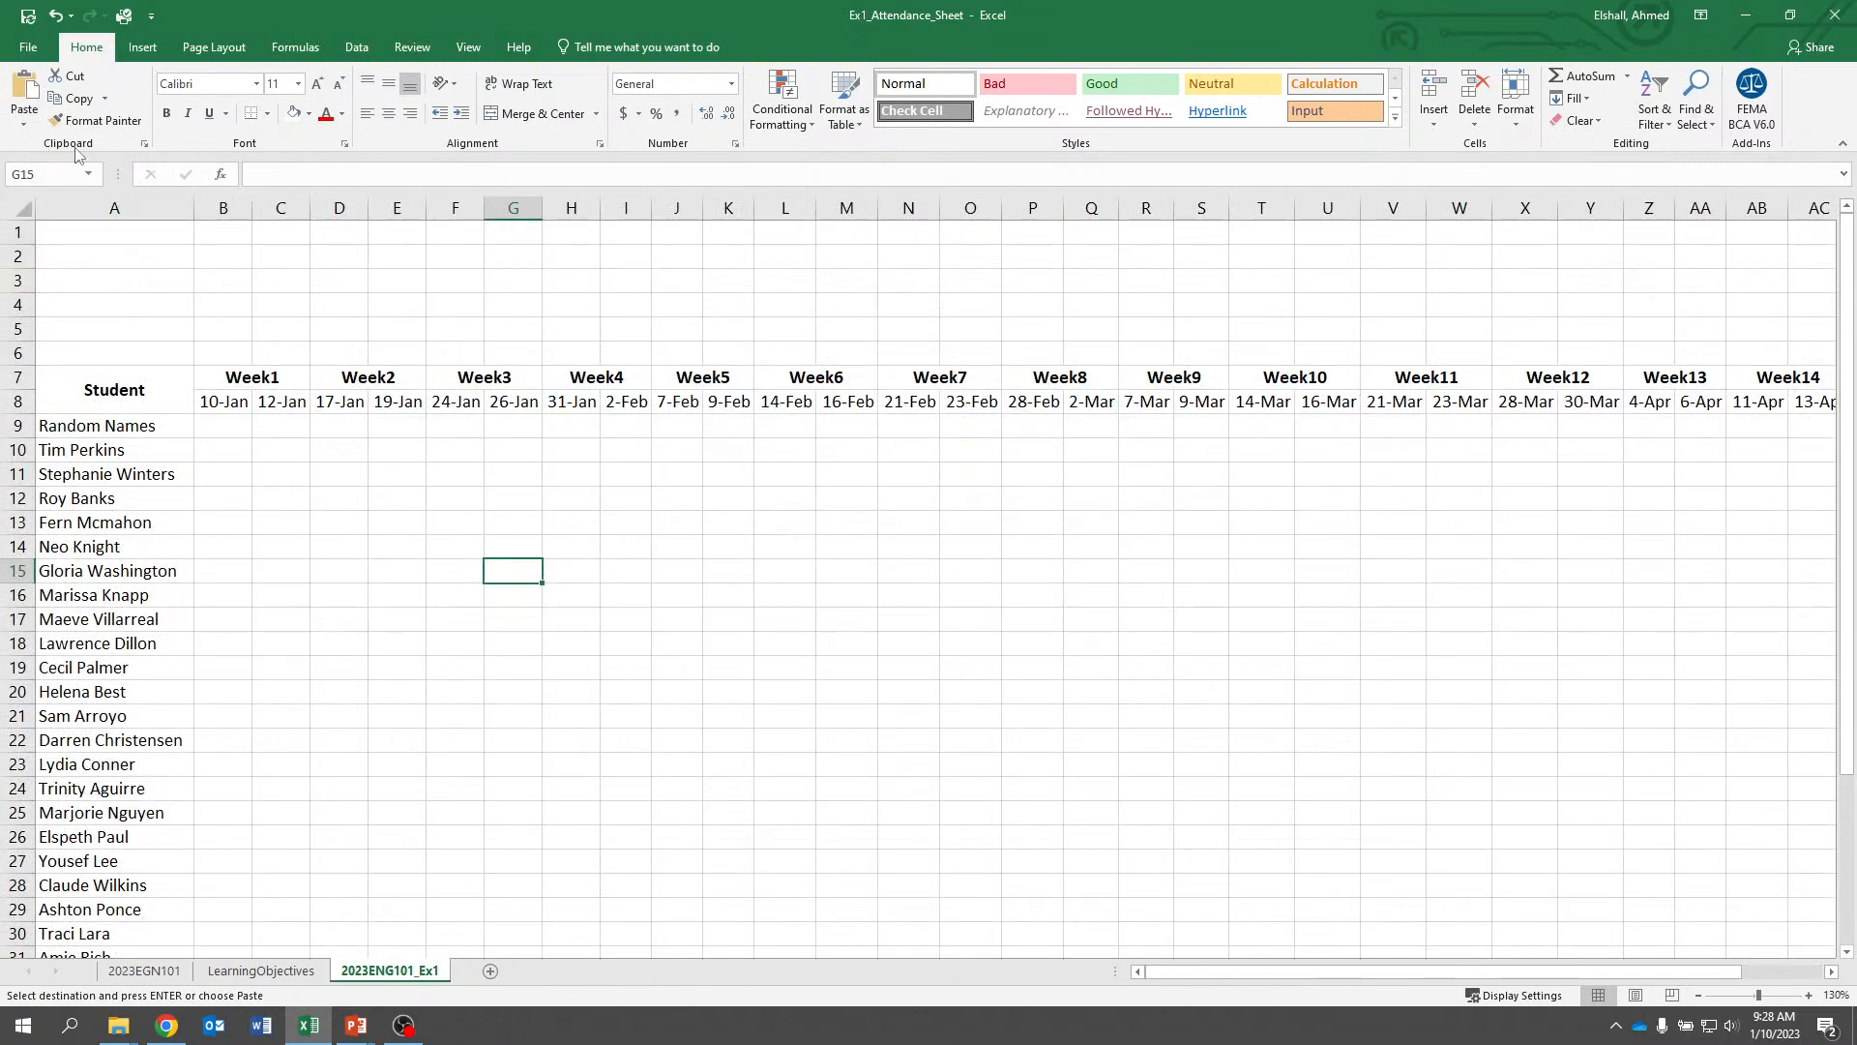
{"action": "left_click", "coordinate": [110, 233]}
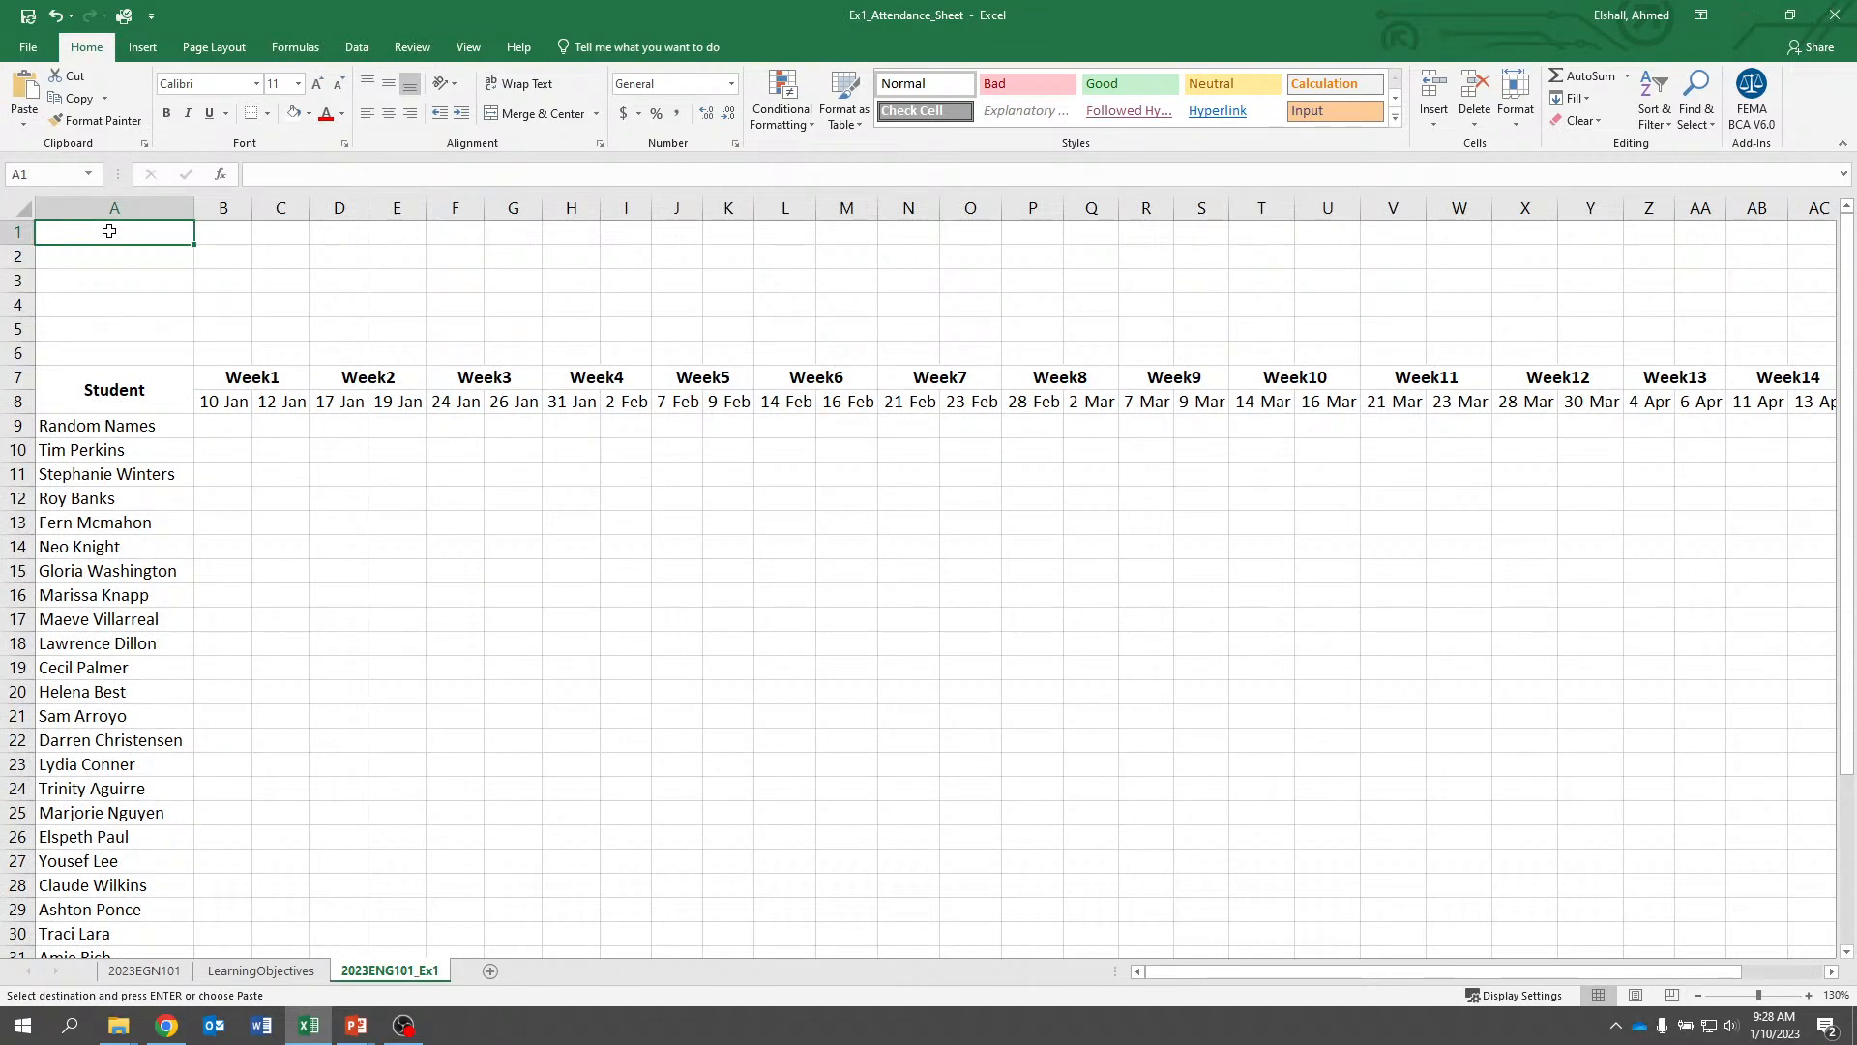
{"action": "key", "text": "ctrl+v"}
{"action": "left_click", "coordinate": [110, 232]}
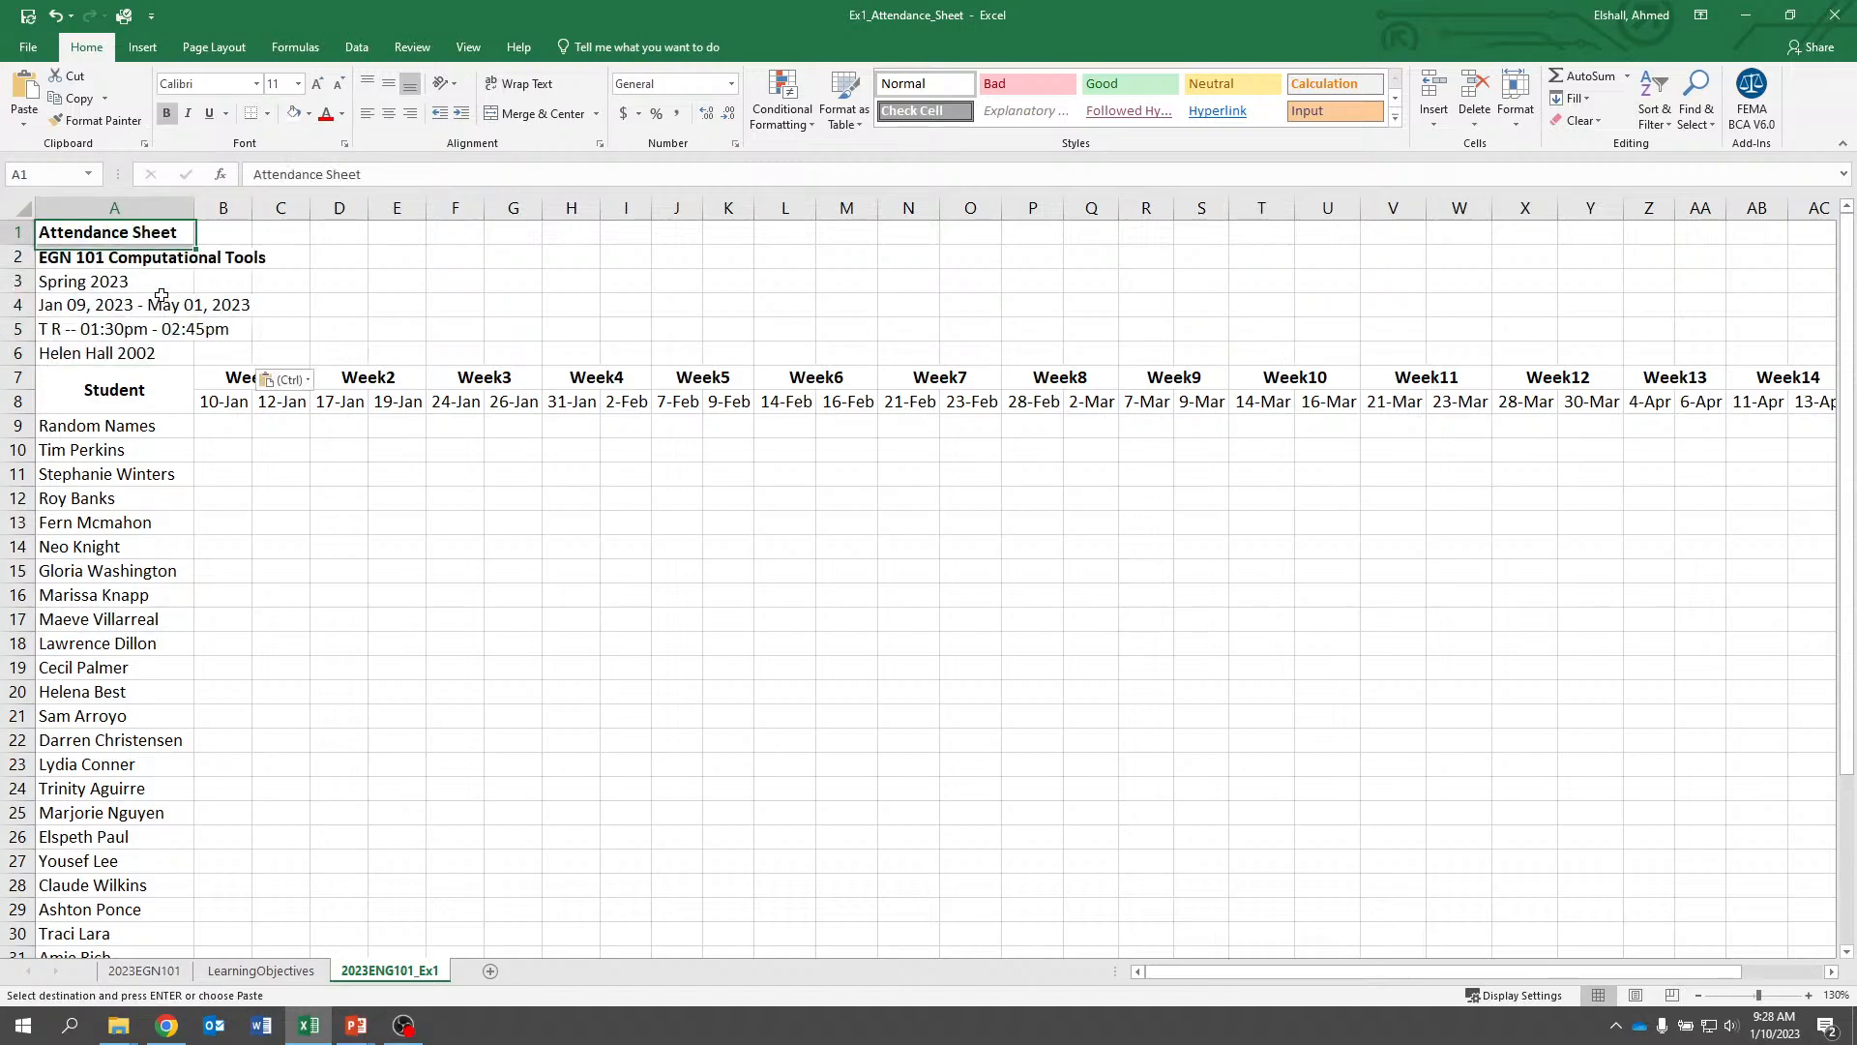
Insert a blank row 7 between the pasted course details and the week headings
{"action": "right_click", "coordinate": [19, 377]}
{"action": "left_click", "coordinate": [67, 509]}
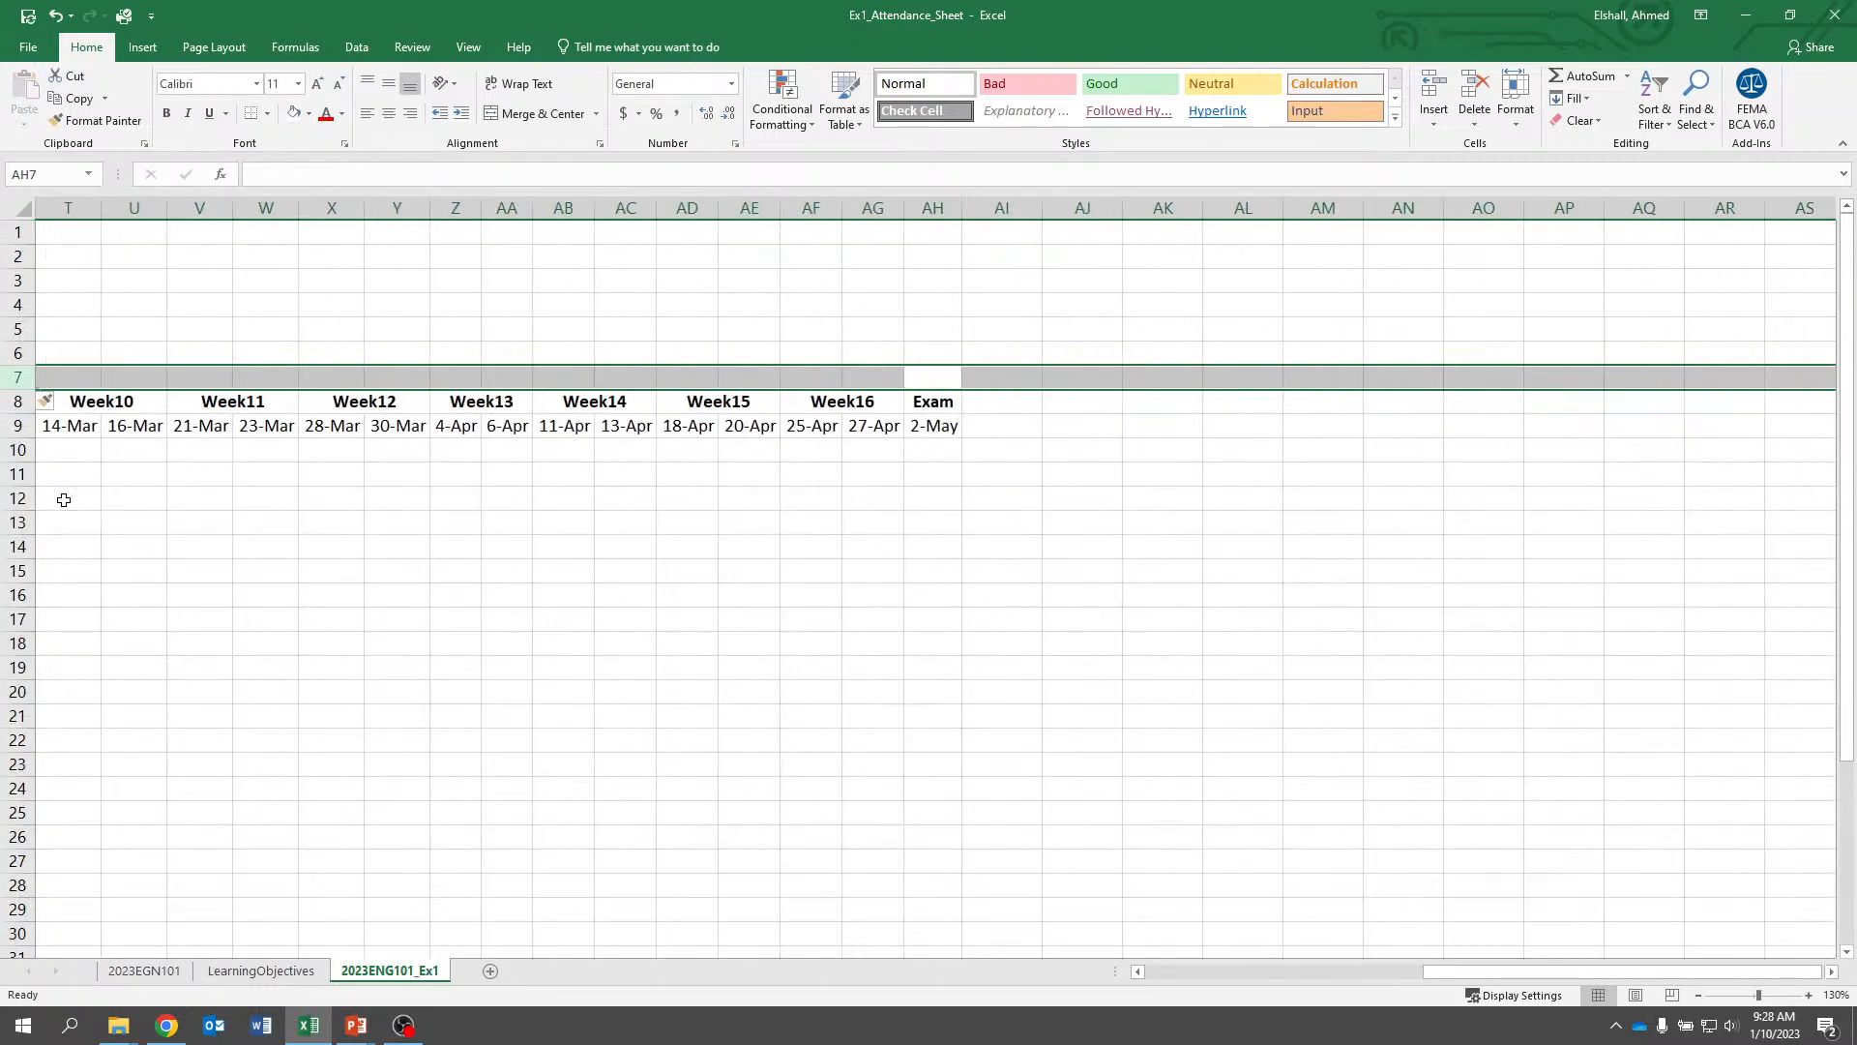
{"action": "key", "text": "Left"}
{"action": "key", "text": "Home"}
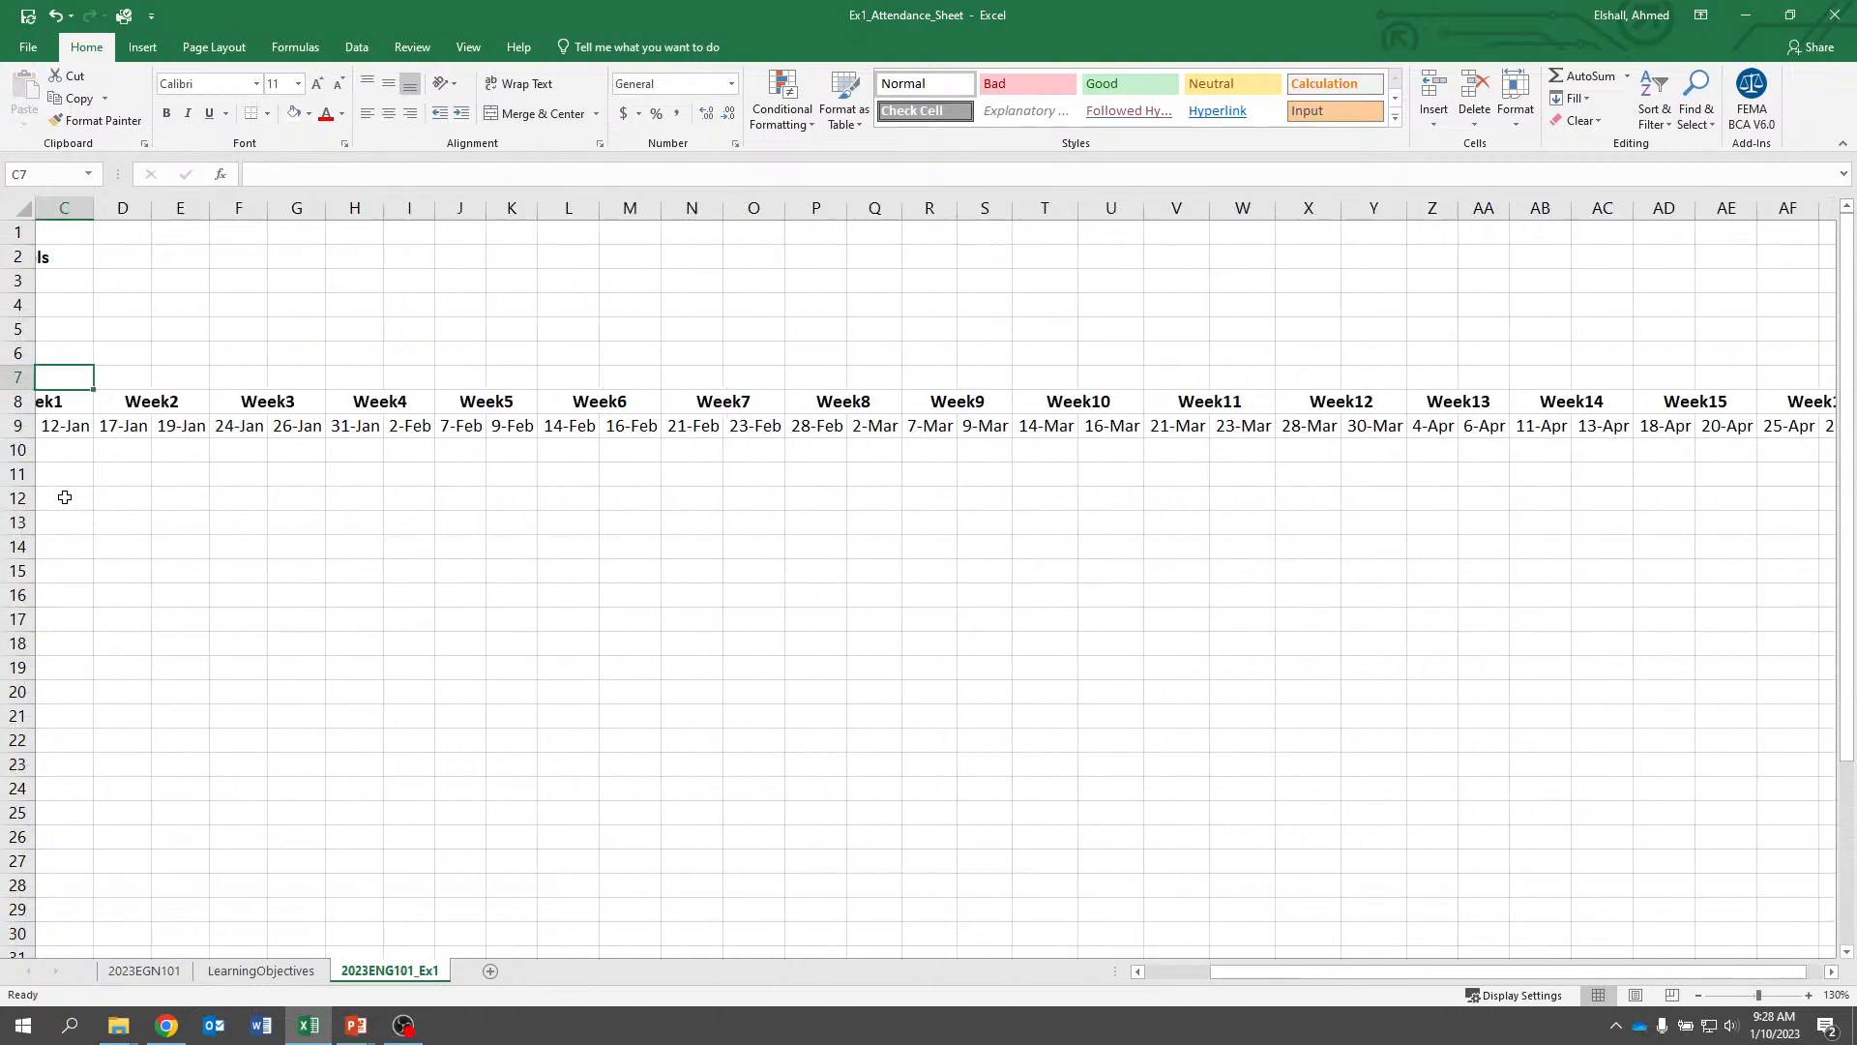
{"action": "left_click", "coordinate": [526, 530]}
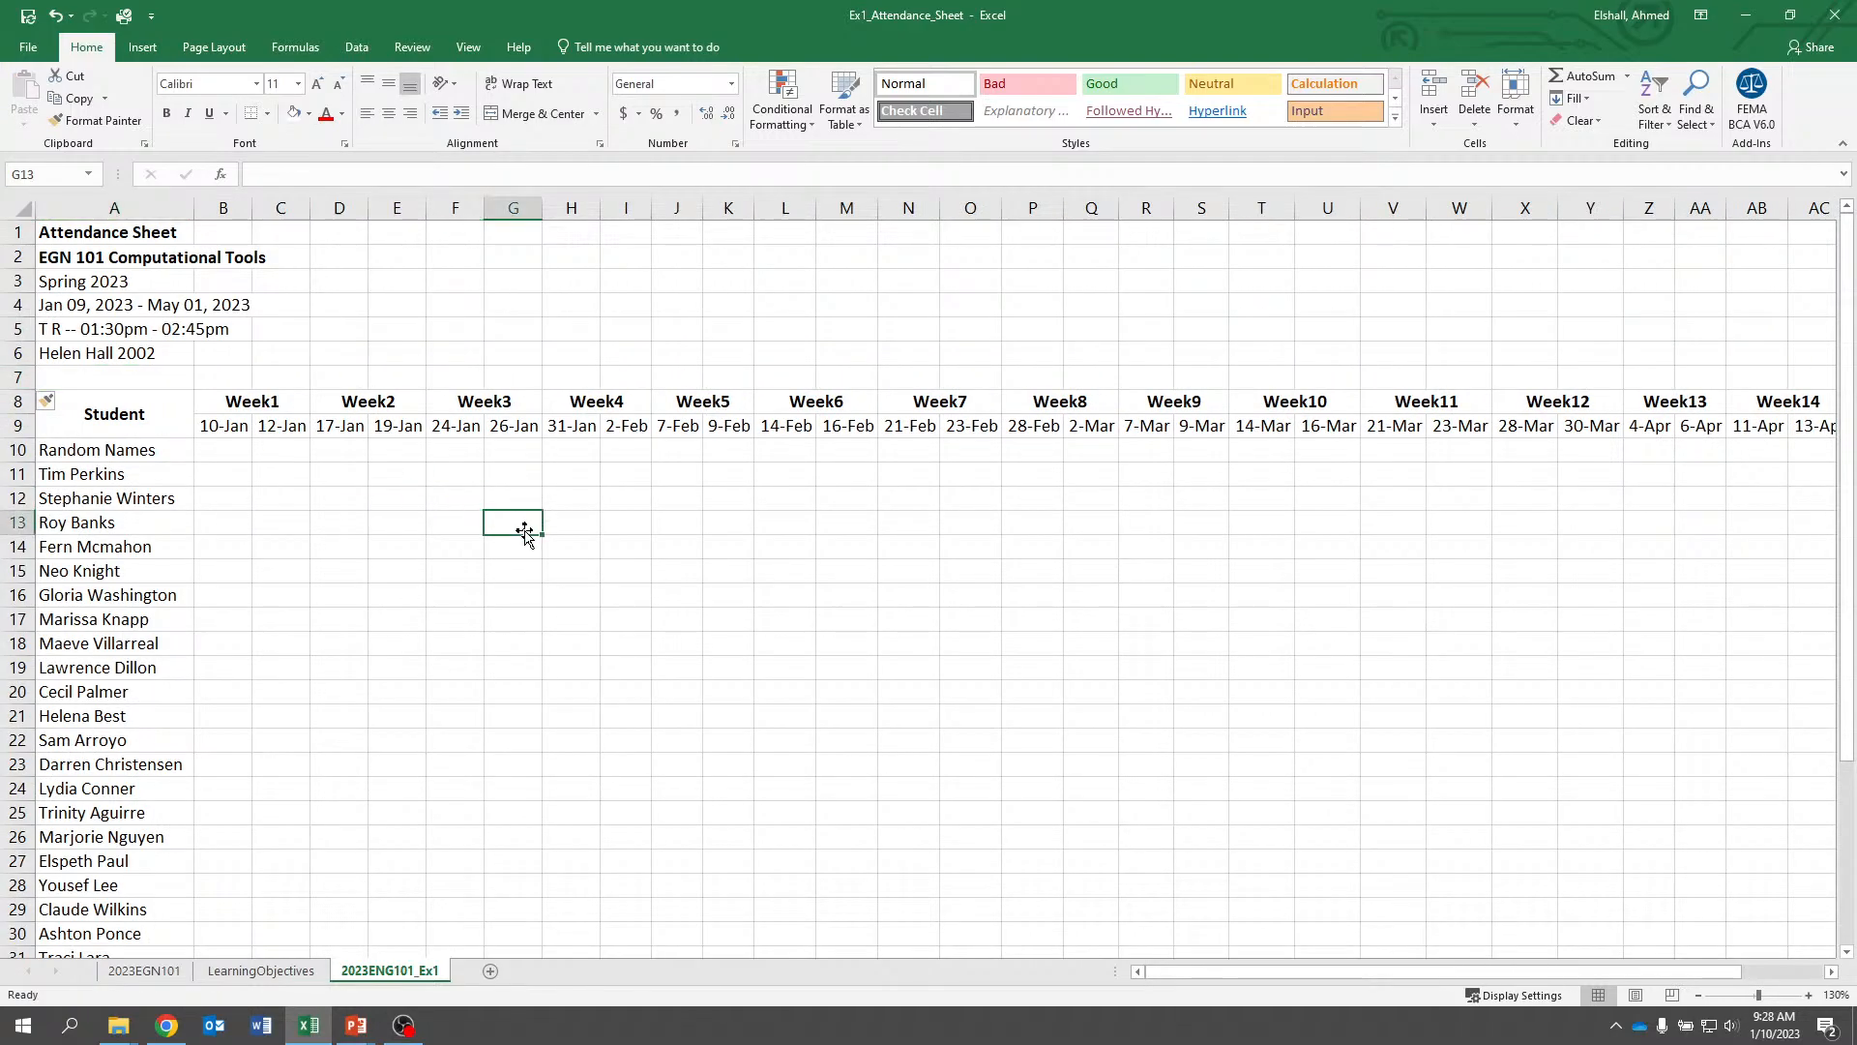
Check the number column in sheet 2023EGN101, and insert a blank column before the Student column in 2023ENG101_Ex1
{"action": "left_click", "coordinate": [160, 970]}
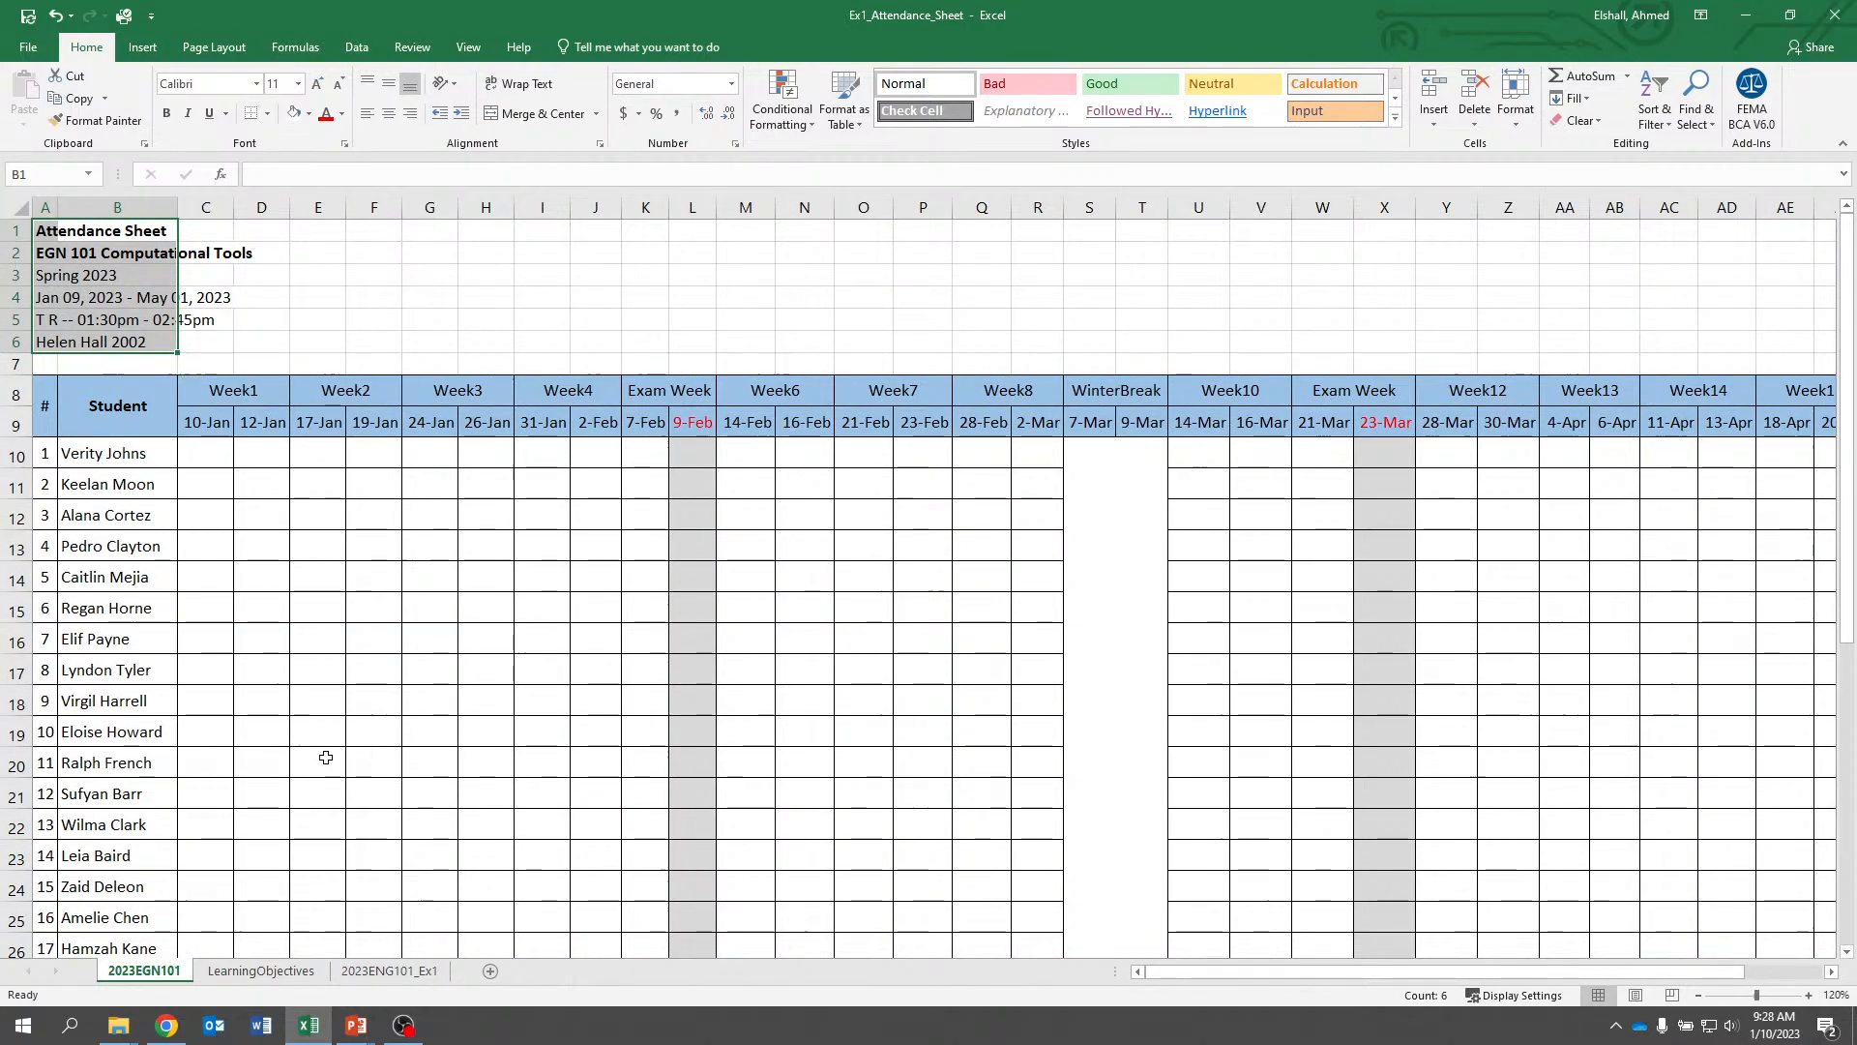
{"action": "left_click", "coordinate": [401, 972]}
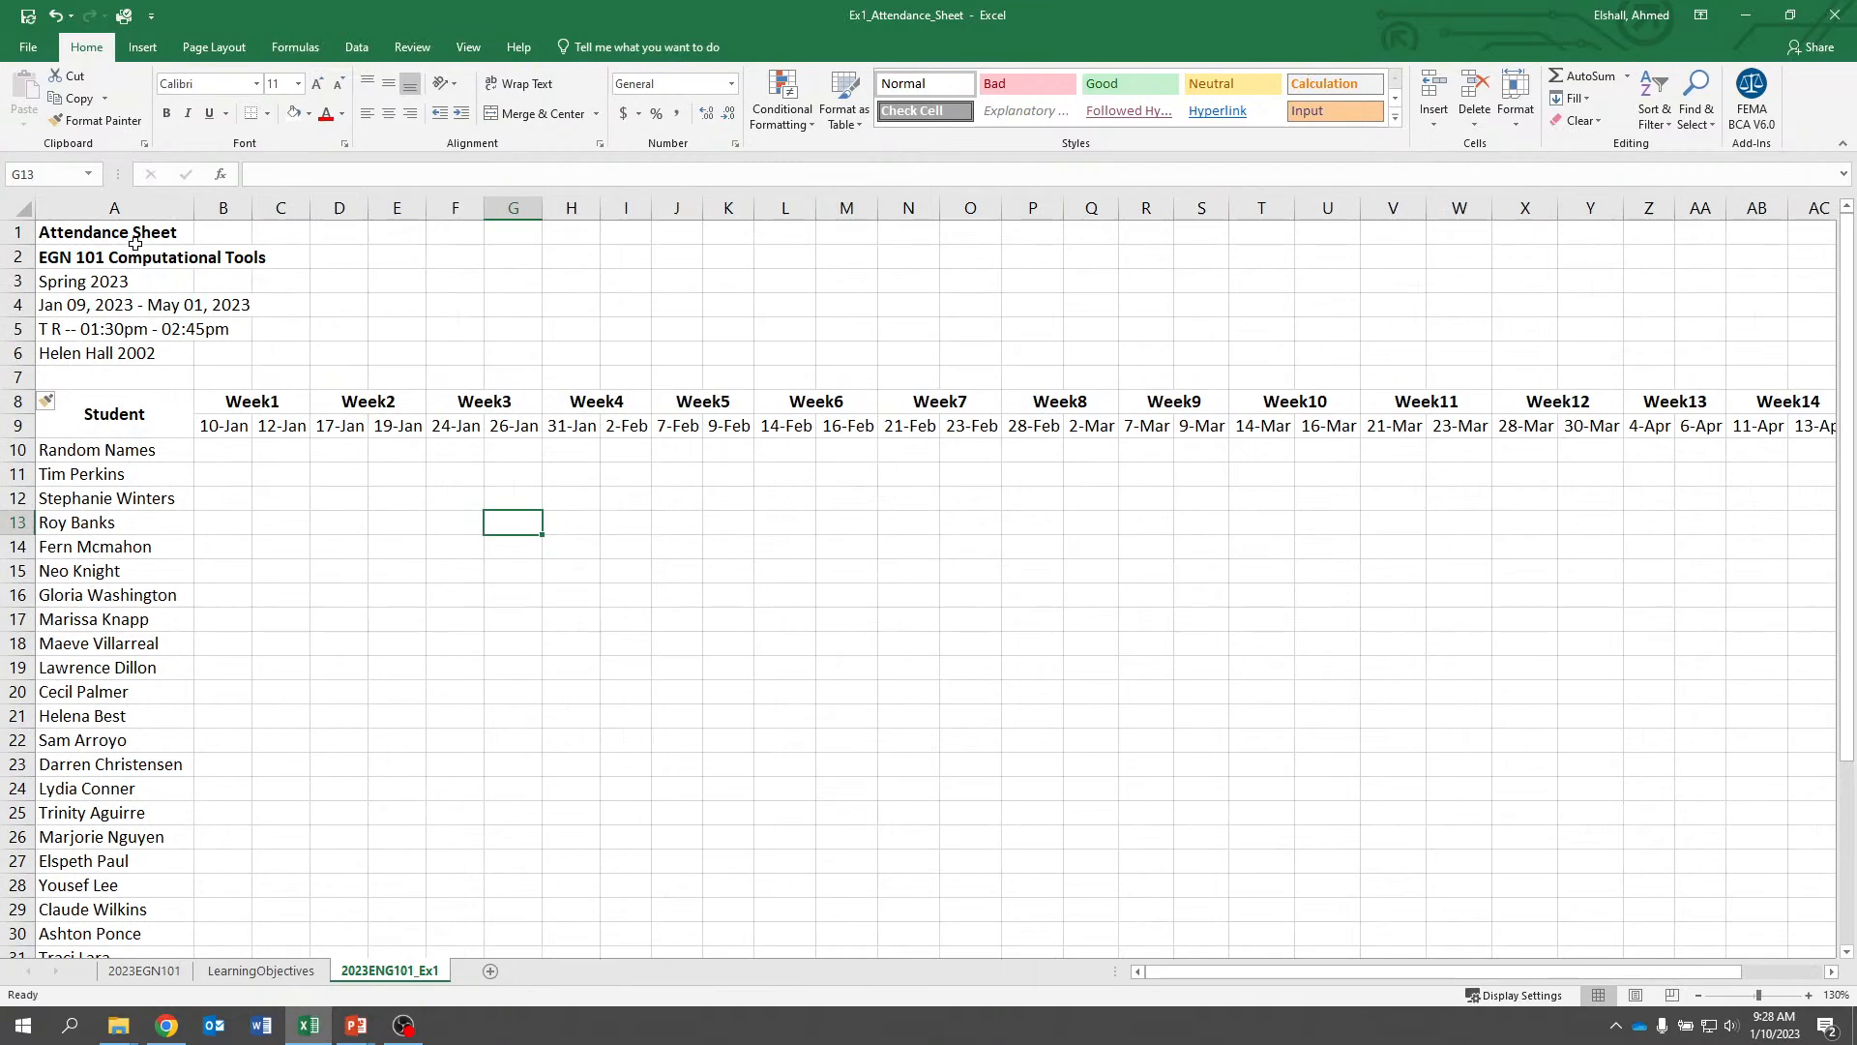
{"action": "right_click", "coordinate": [114, 208]}
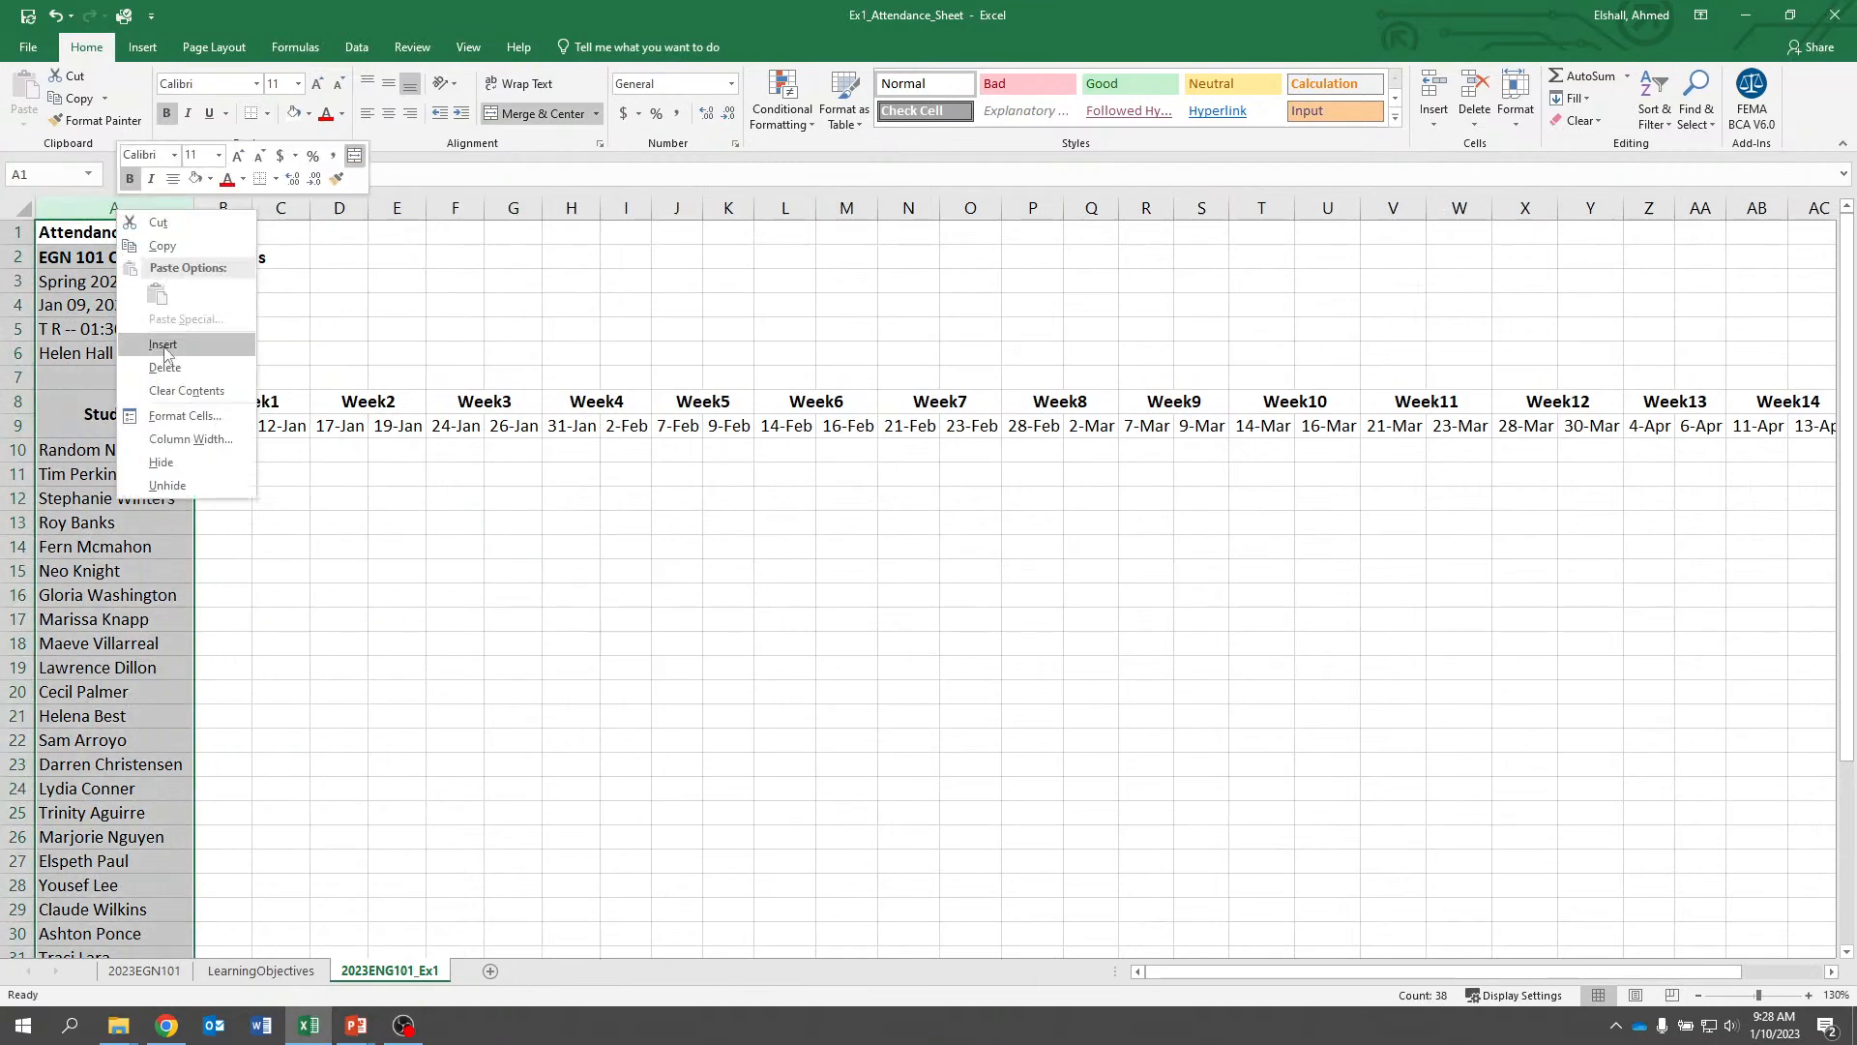
{"action": "left_click", "coordinate": [126, 340]}
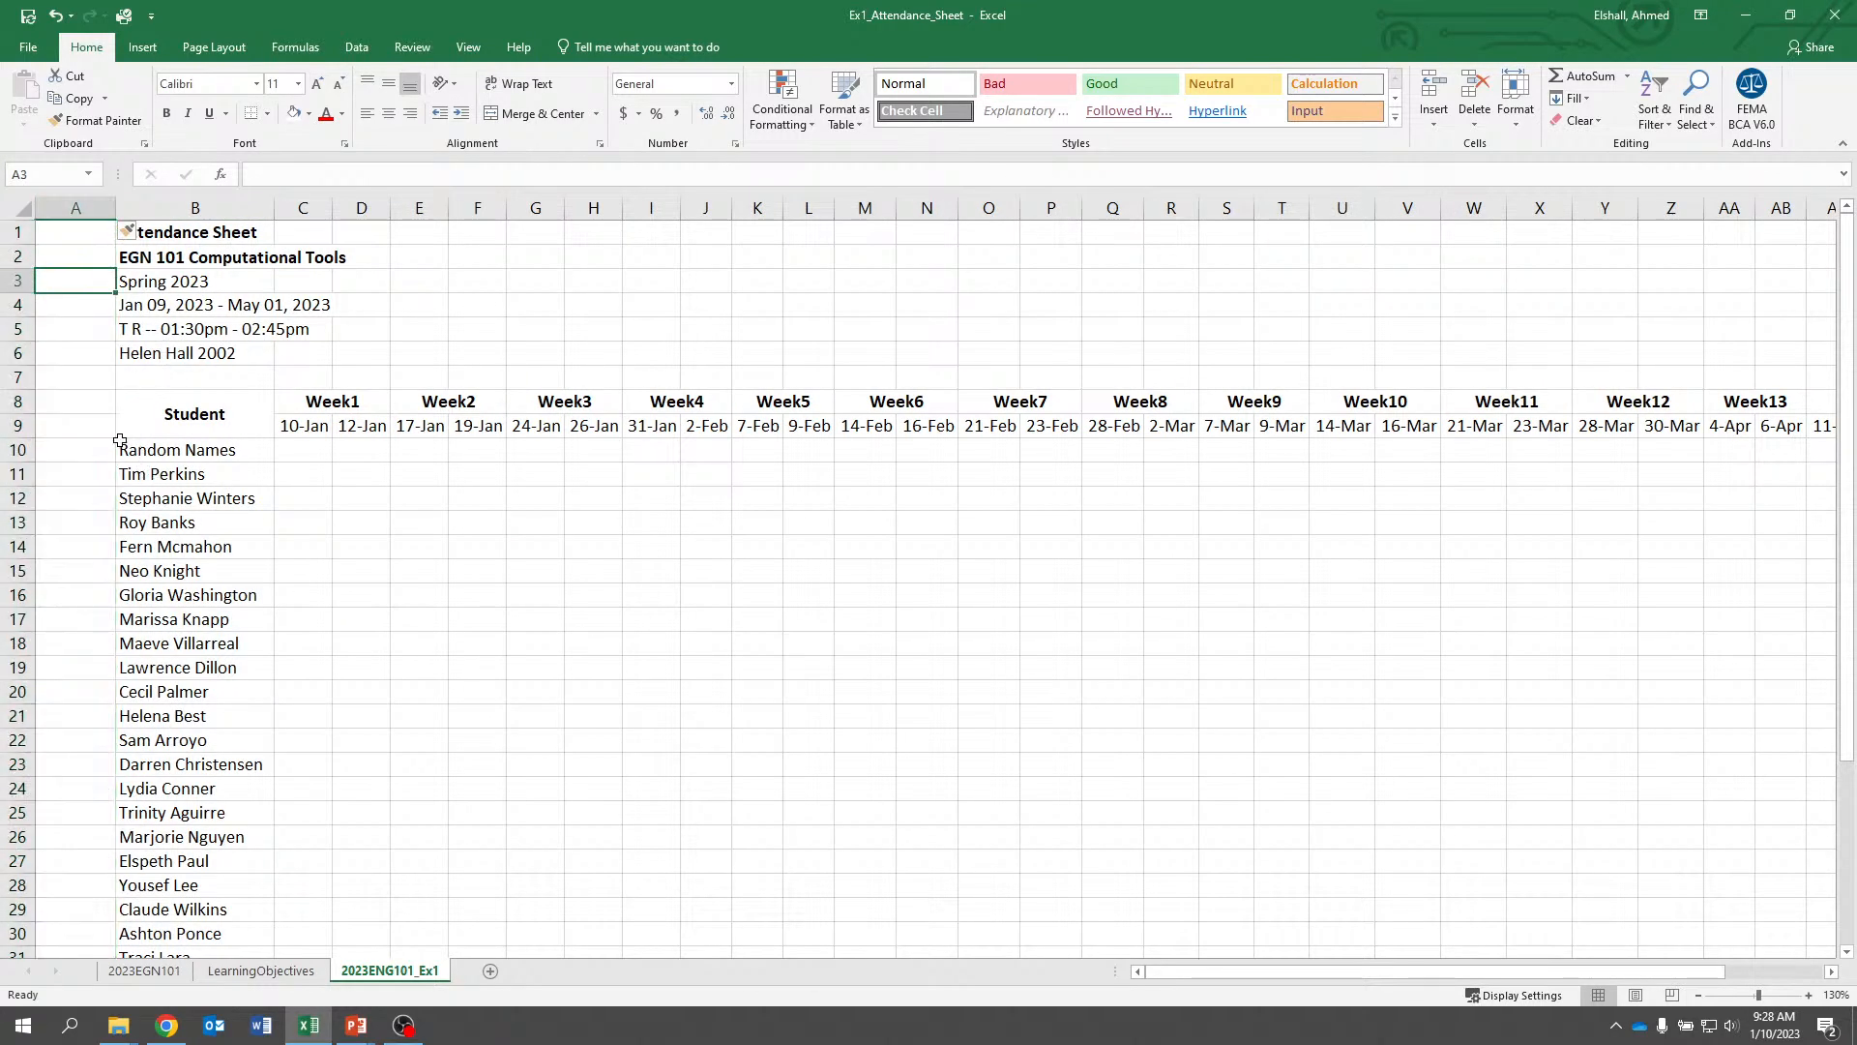
Merge and center A8:A9, enter the header "#" and align it vertically to the middle
{"action": "left_click_drag", "start_coordinate": [93, 407], "coordinate": [92, 432]}
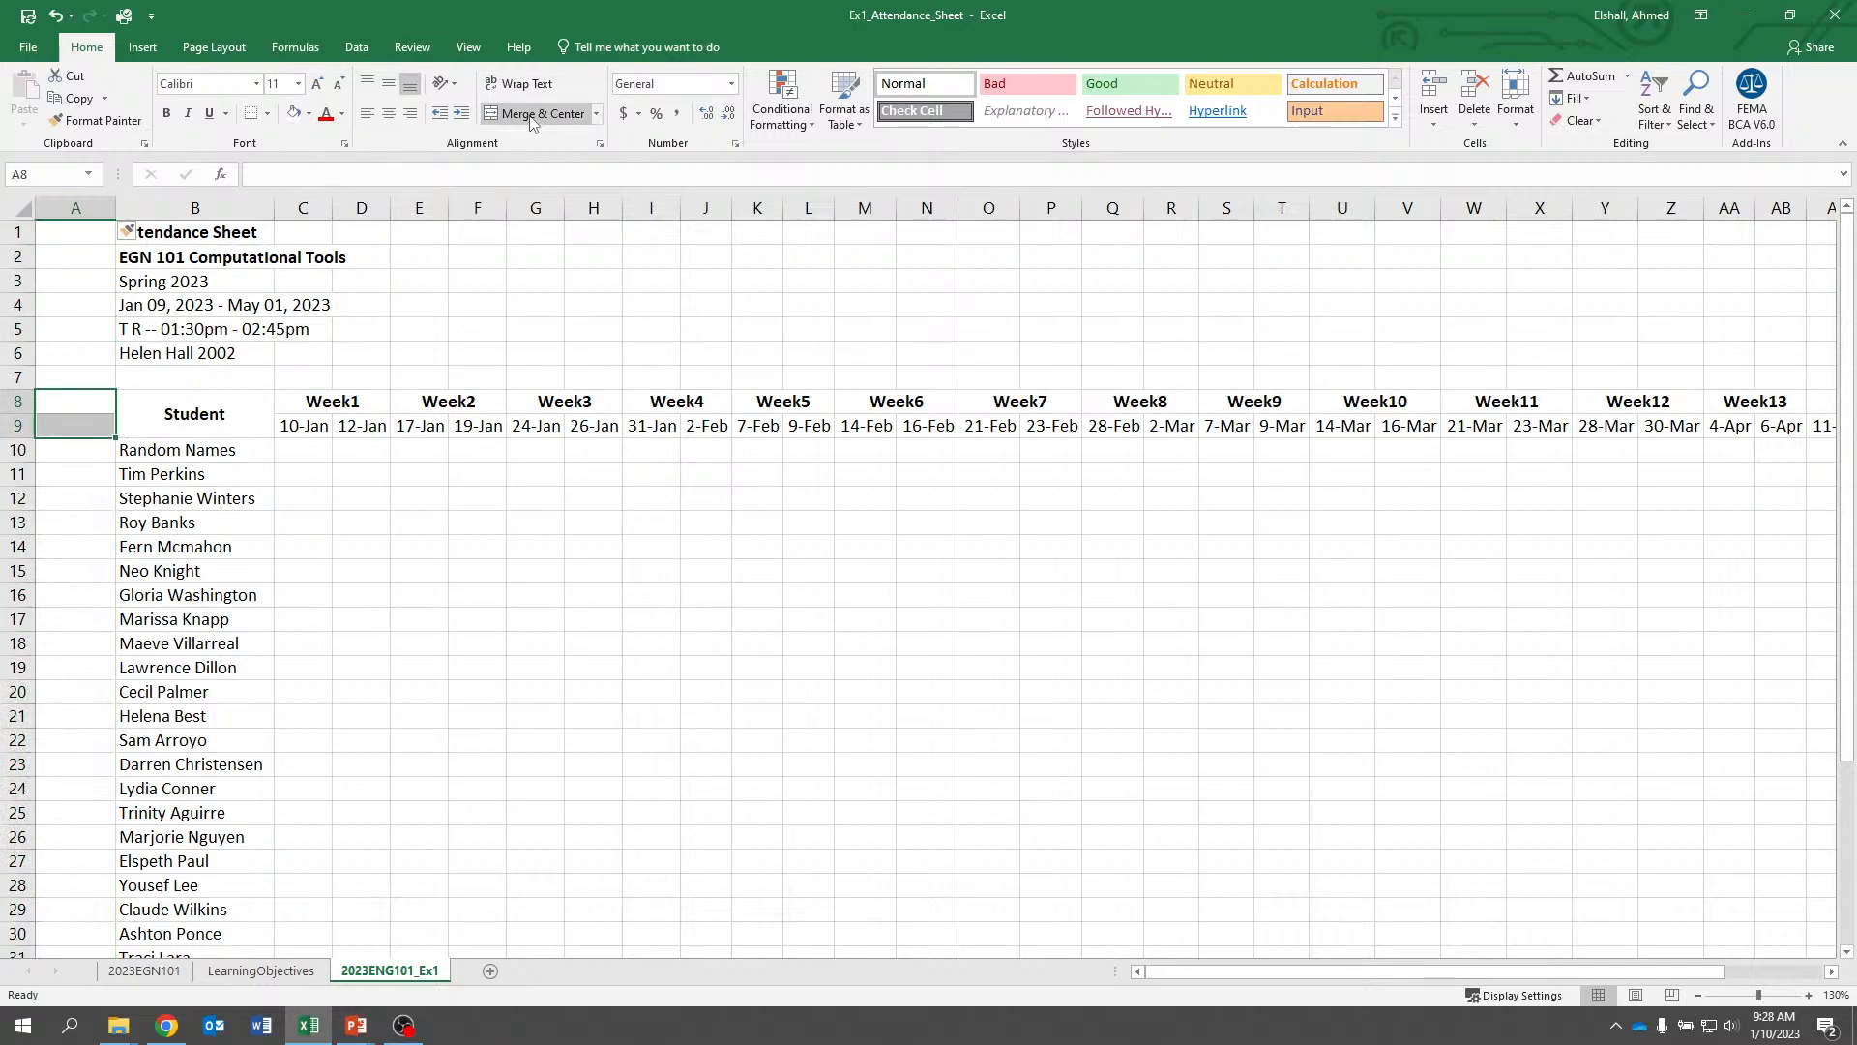
{"action": "left_click", "coordinate": [530, 115]}
{"action": "type", "text": "#"}
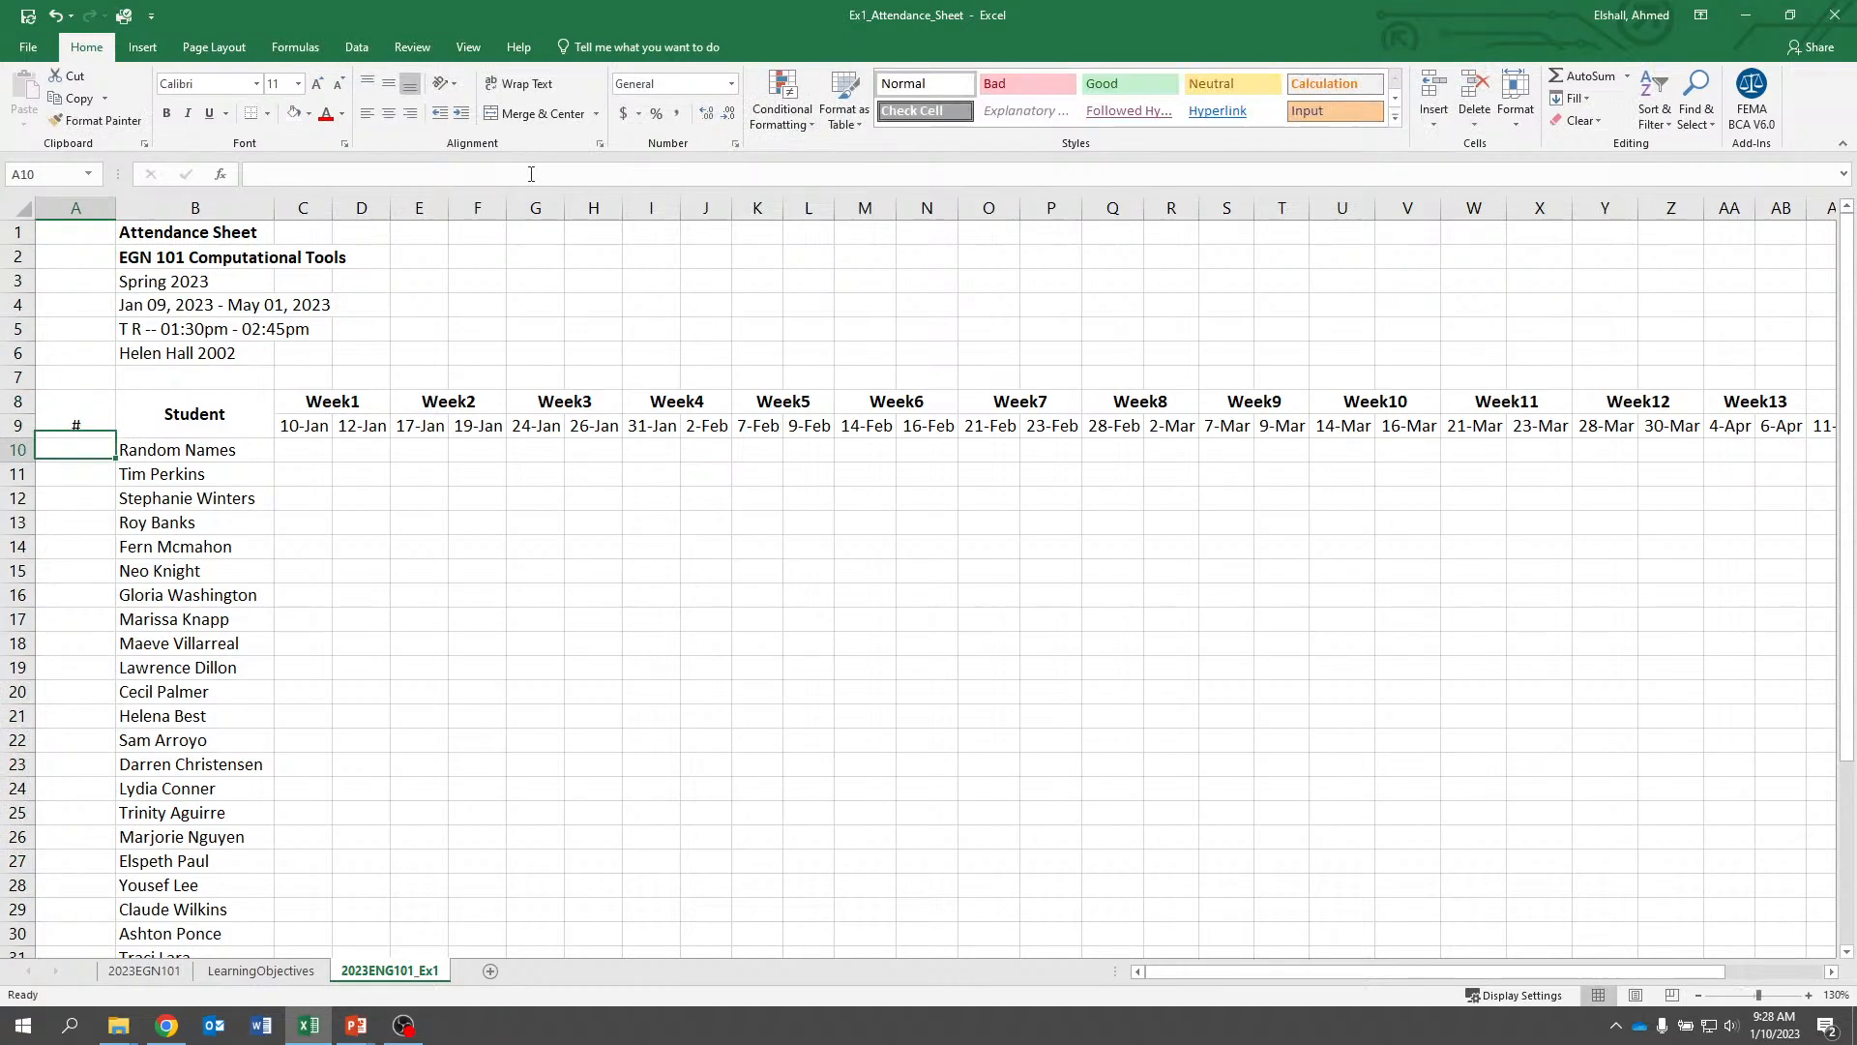
{"action": "key", "text": "ctrl+Return"}
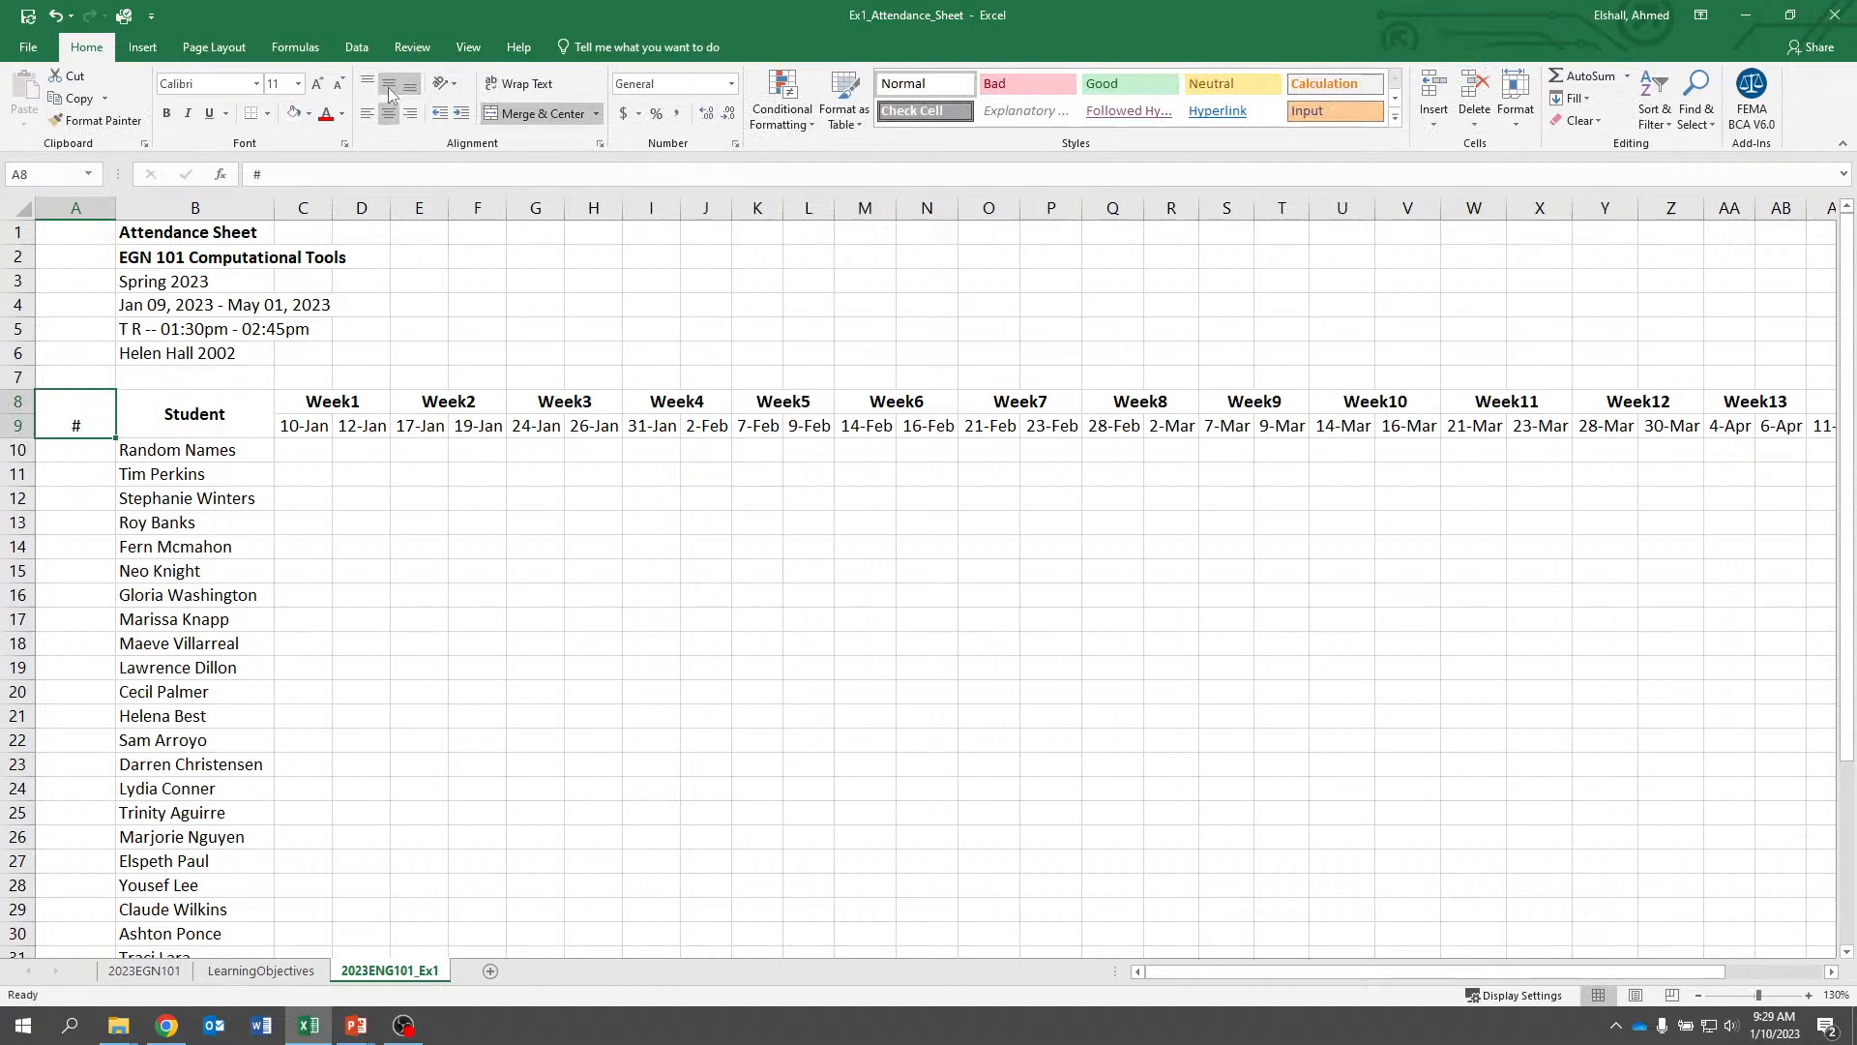
{"action": "left_click", "coordinate": [390, 90]}
Number the student rows in column A by entering 1 and 2 in A10:A11 and filling the series down to A40
{"action": "scroll", "coordinate": [346, 242], "scroll_direction": "down", "scroll_amount": 1}
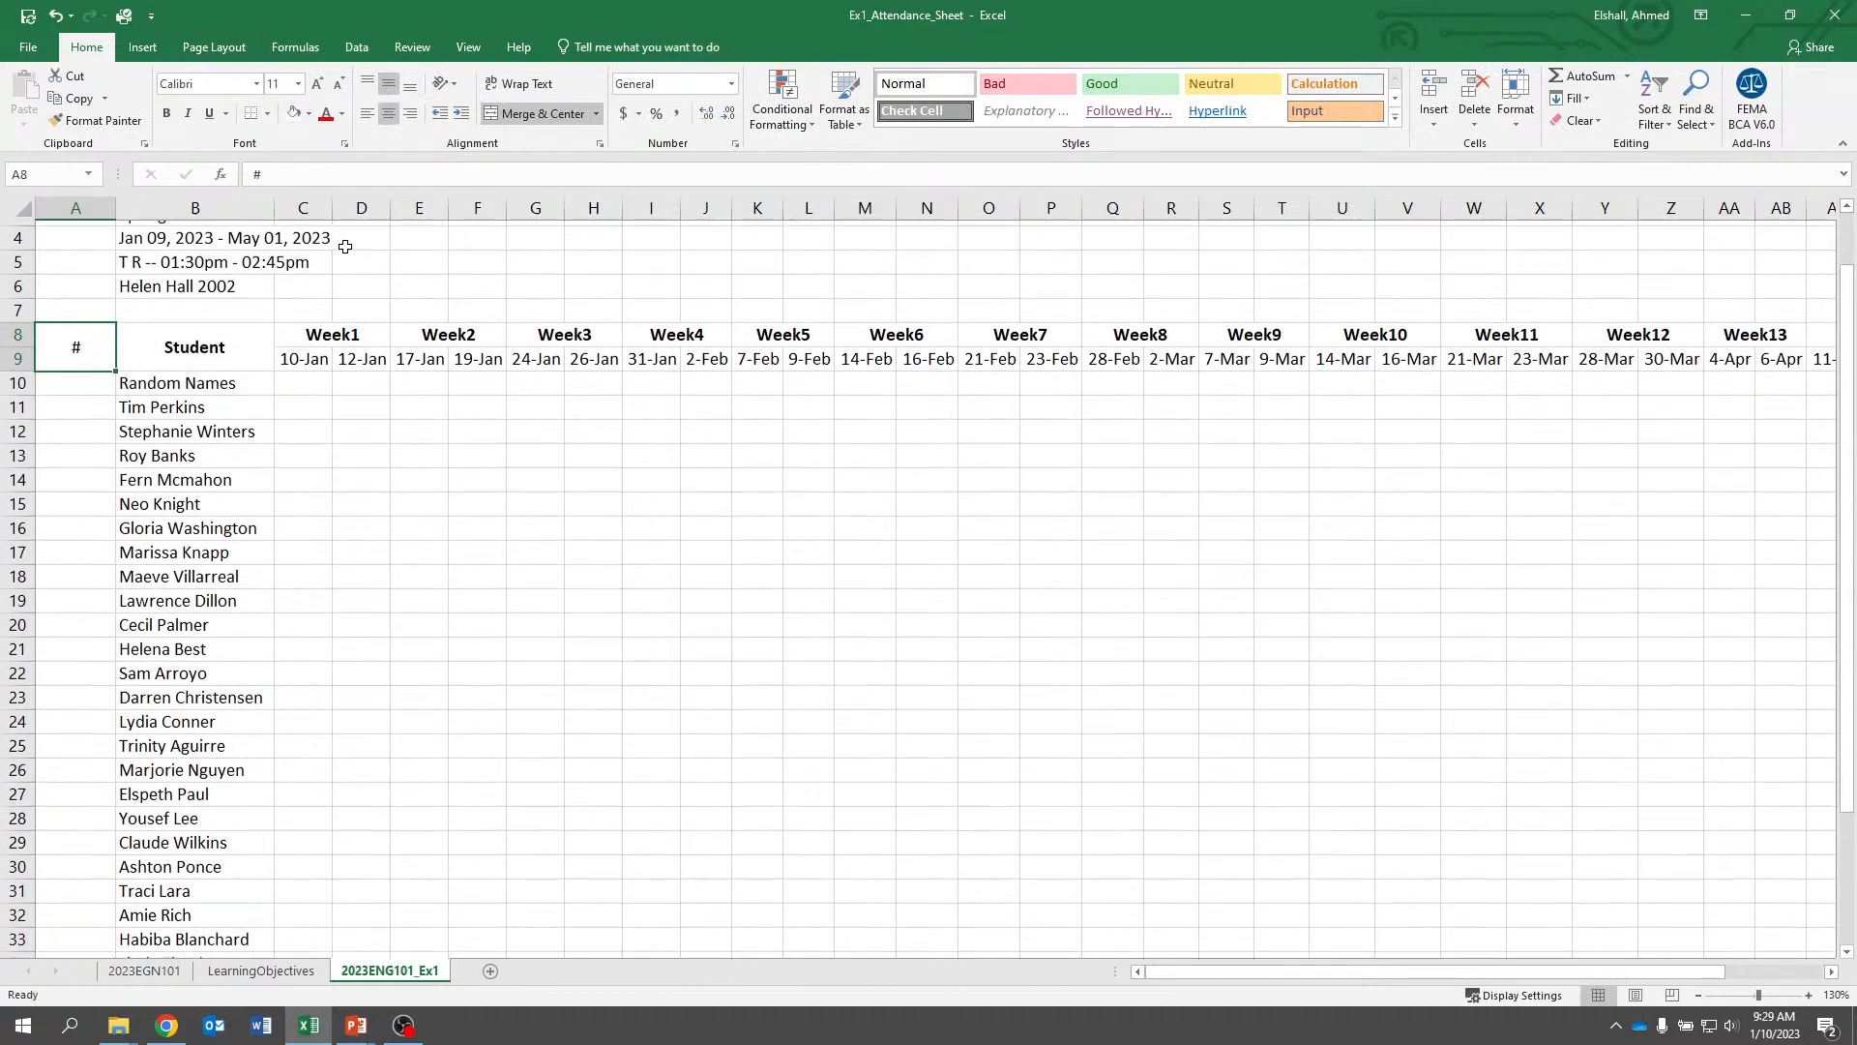
{"action": "left_click", "coordinate": [111, 375]}
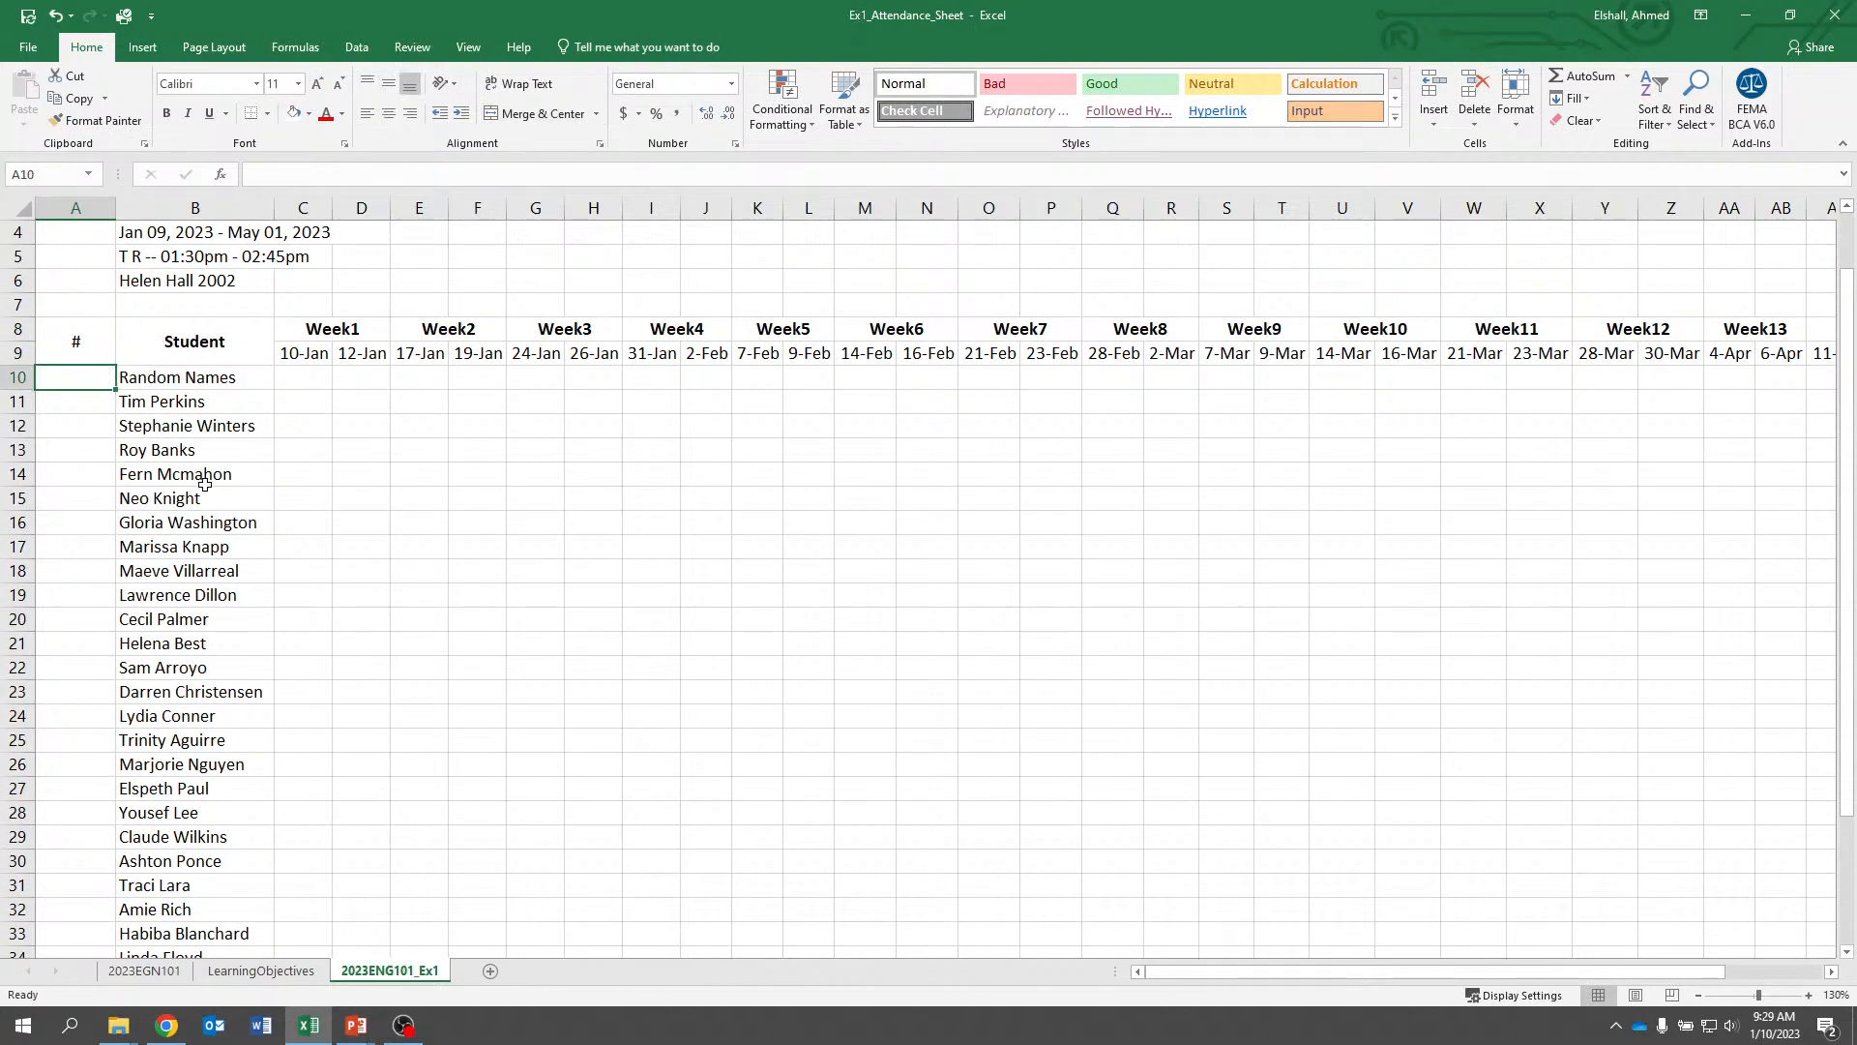
{"action": "type", "text": "1"}
{"action": "key", "text": "Return"}
{"action": "type", "text": "2"}
{"action": "key", "text": "Return"}
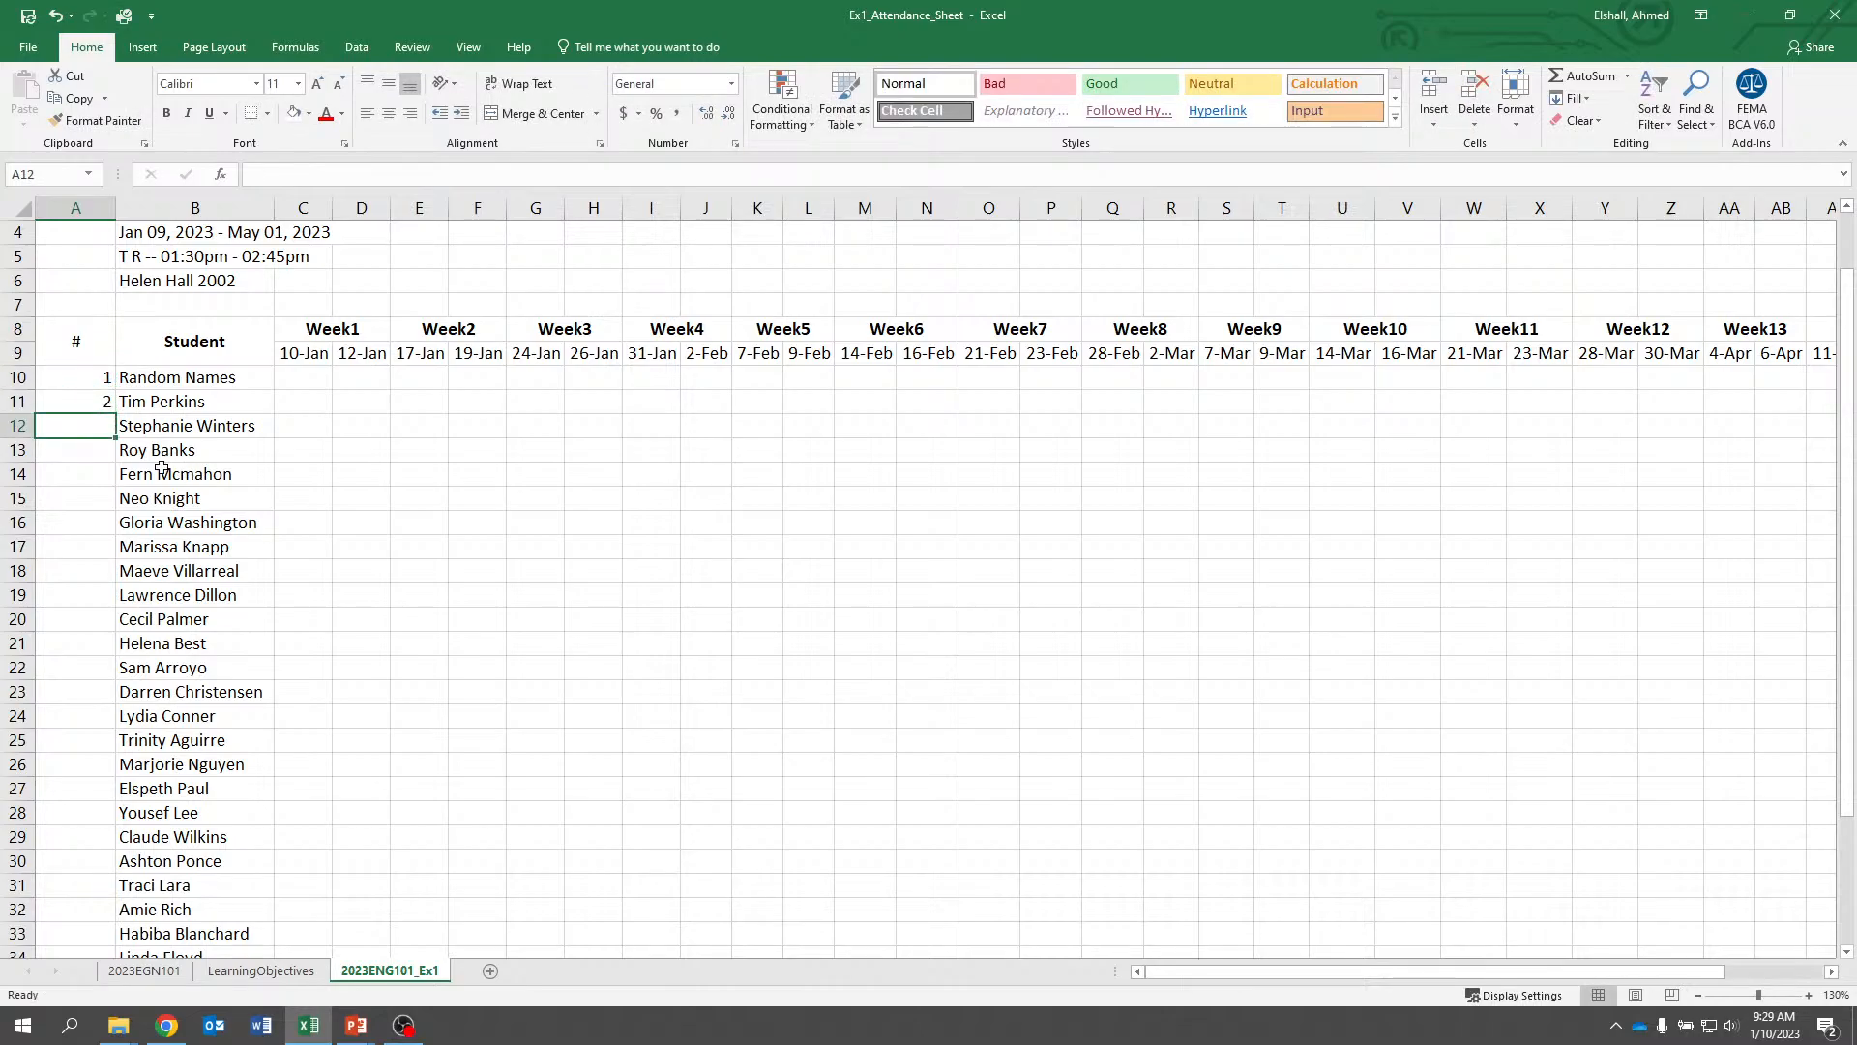
{"action": "left_click_drag", "start_coordinate": [101, 381], "coordinate": [134, 979]}
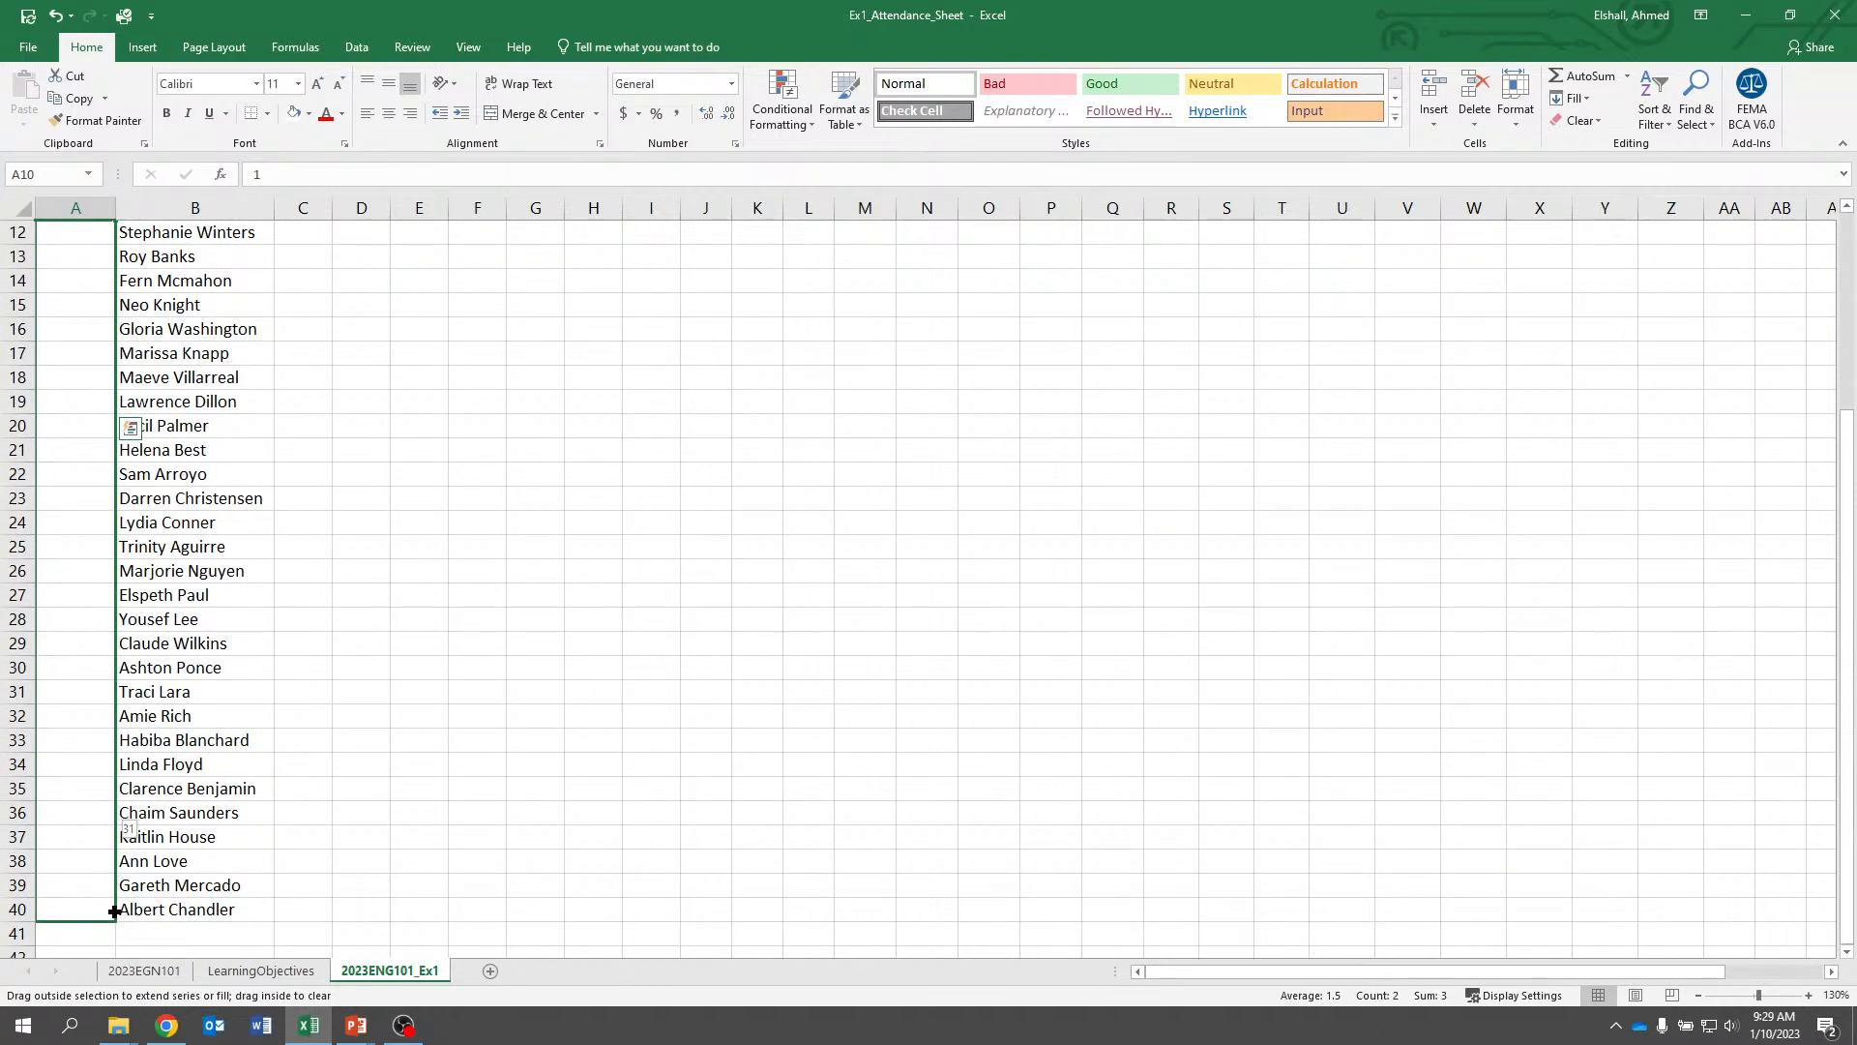
{"action": "left_click_drag", "start_coordinate": [114, 912], "coordinate": [114, 911]}
{"action": "scroll", "coordinate": [578, 644], "scroll_direction": "up", "scroll_amount": 4}
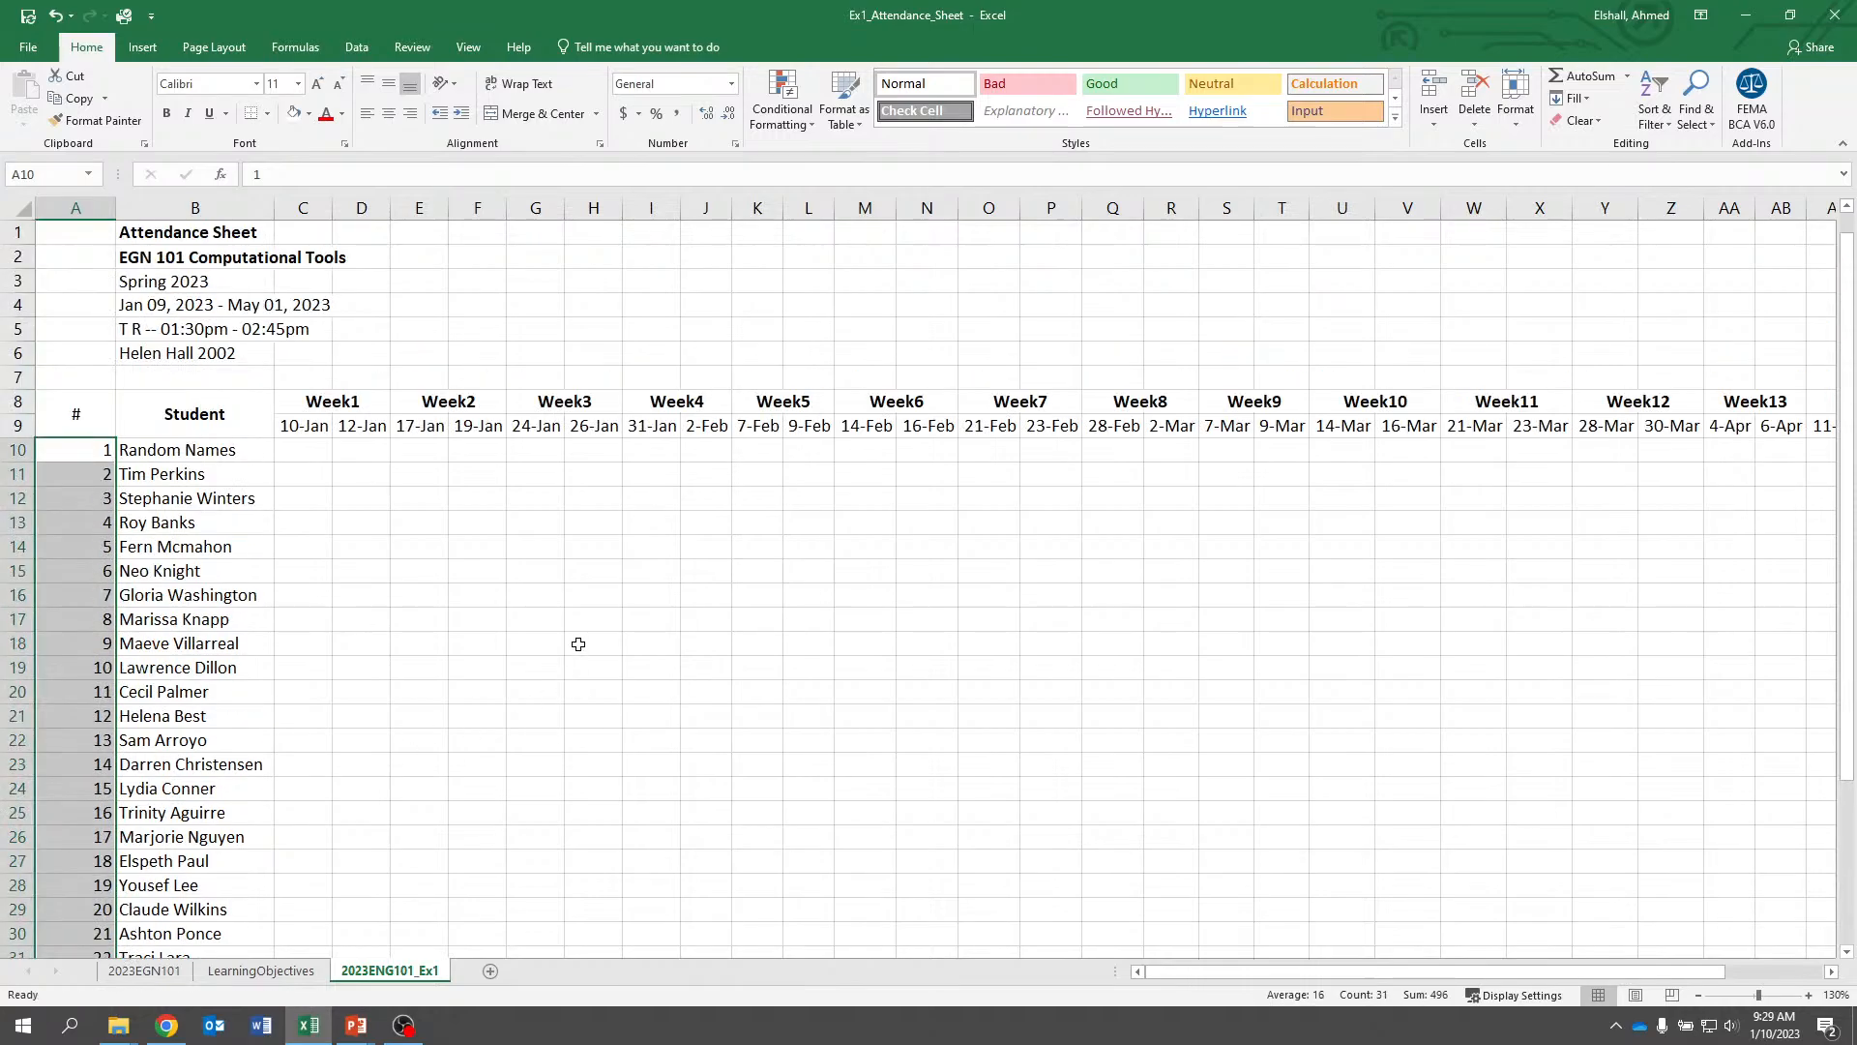
{"action": "scroll", "coordinate": [577, 643], "scroll_direction": "down", "scroll_amount": 5}
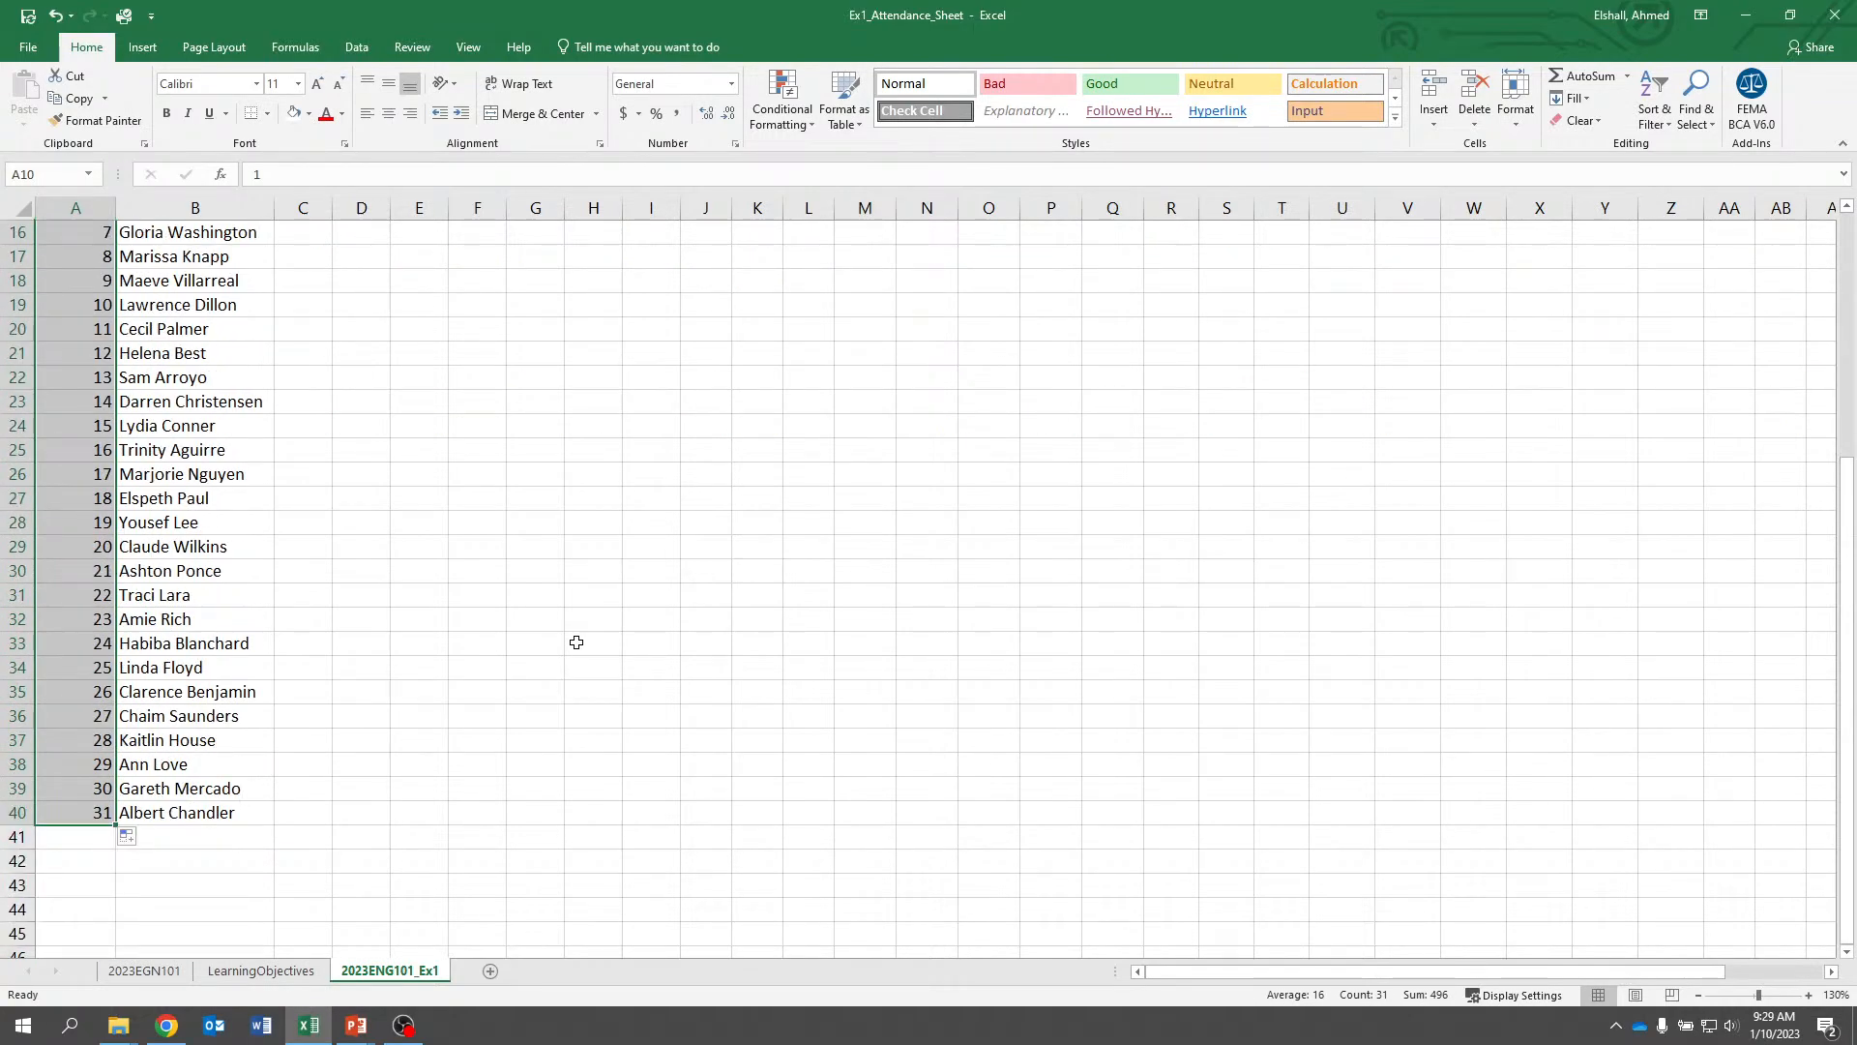
{"action": "left_click", "coordinate": [576, 643]}
{"action": "scroll", "coordinate": [577, 642], "scroll_direction": "up", "scroll_amount": 5}
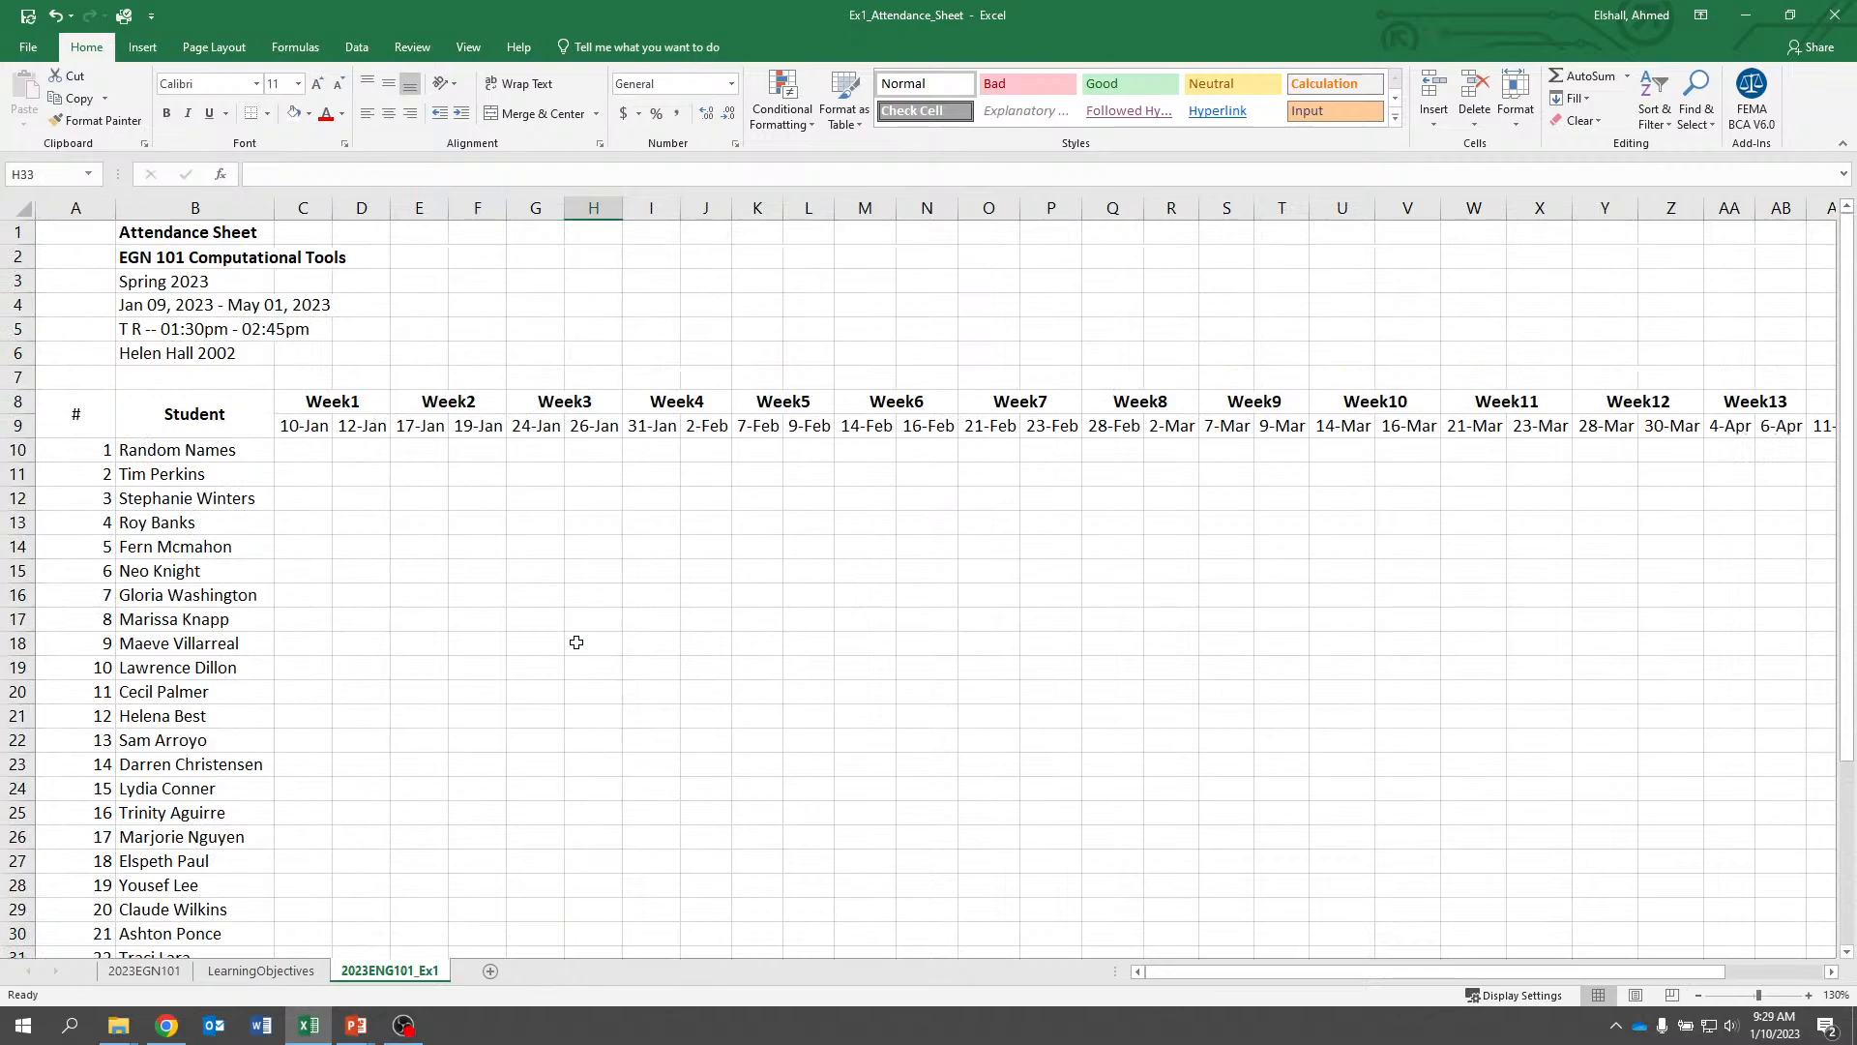
{"action": "scroll", "coordinate": [577, 642], "scroll_direction": "down", "scroll_amount": 6}
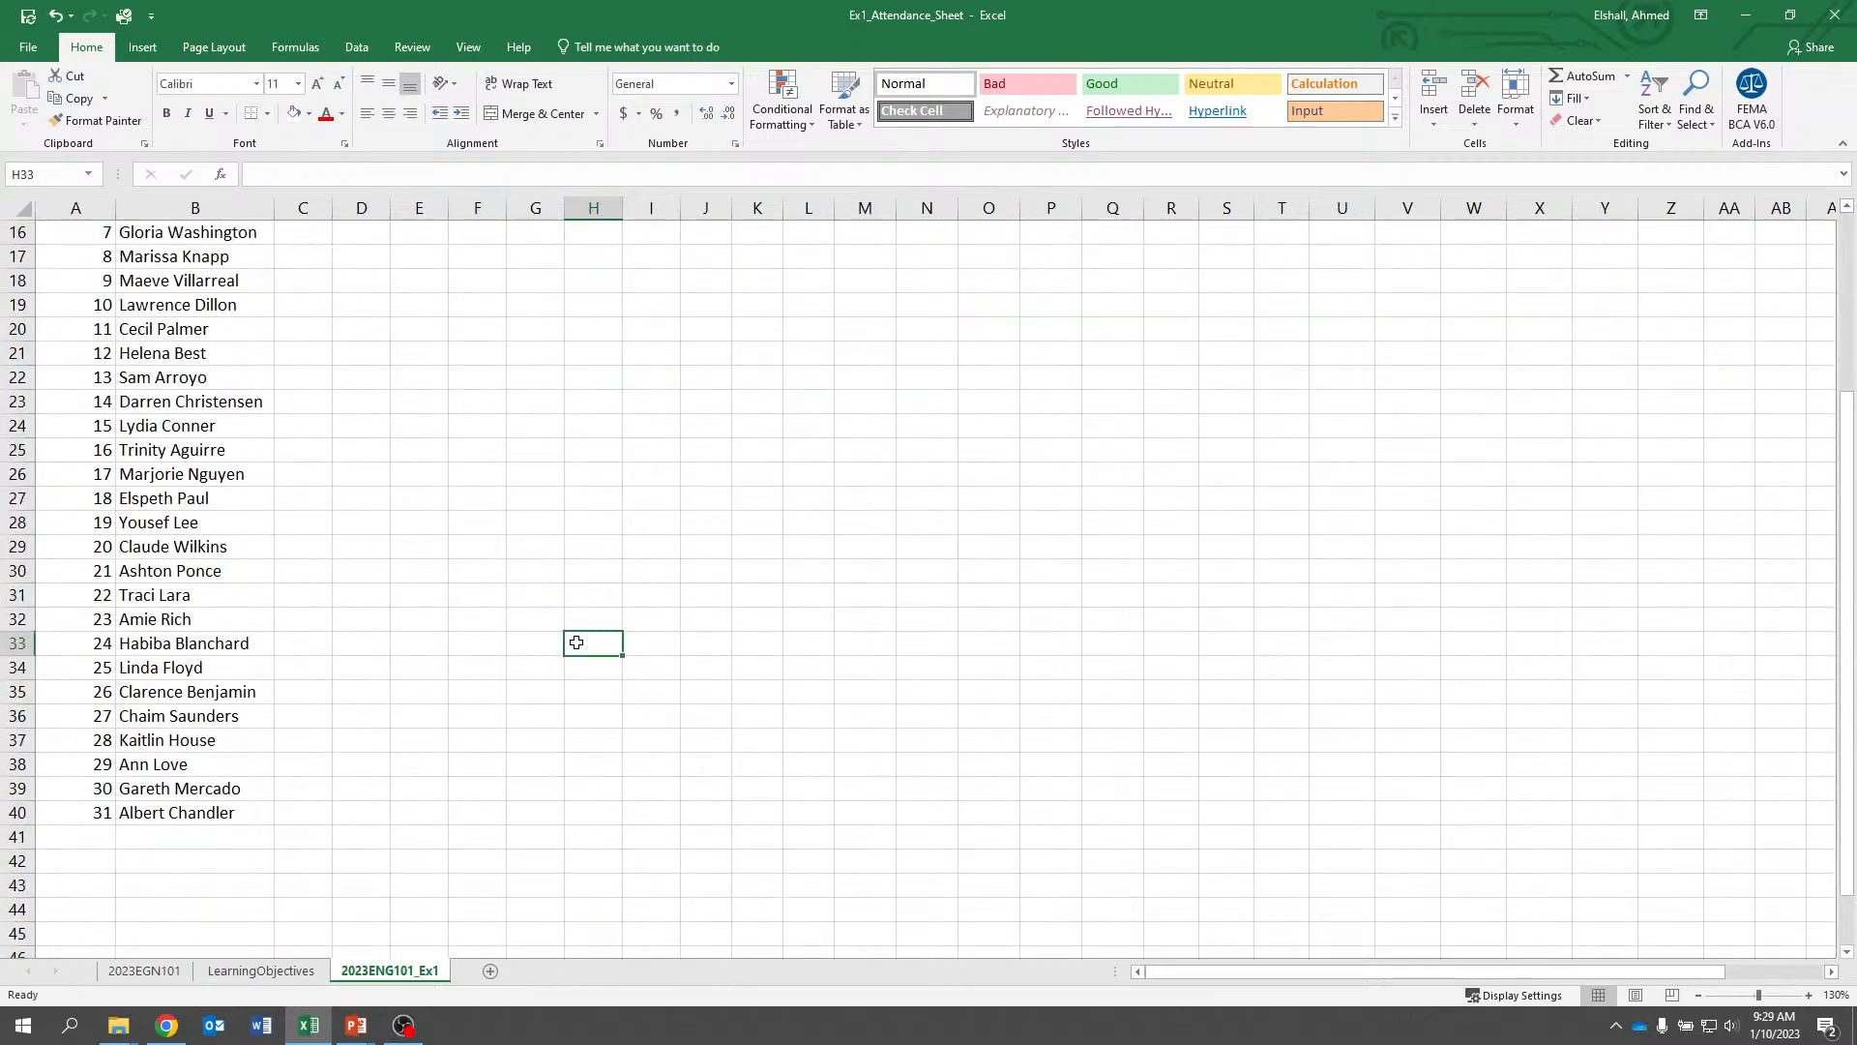
{"action": "scroll", "coordinate": [342, 590], "scroll_direction": "up", "scroll_amount": 6}
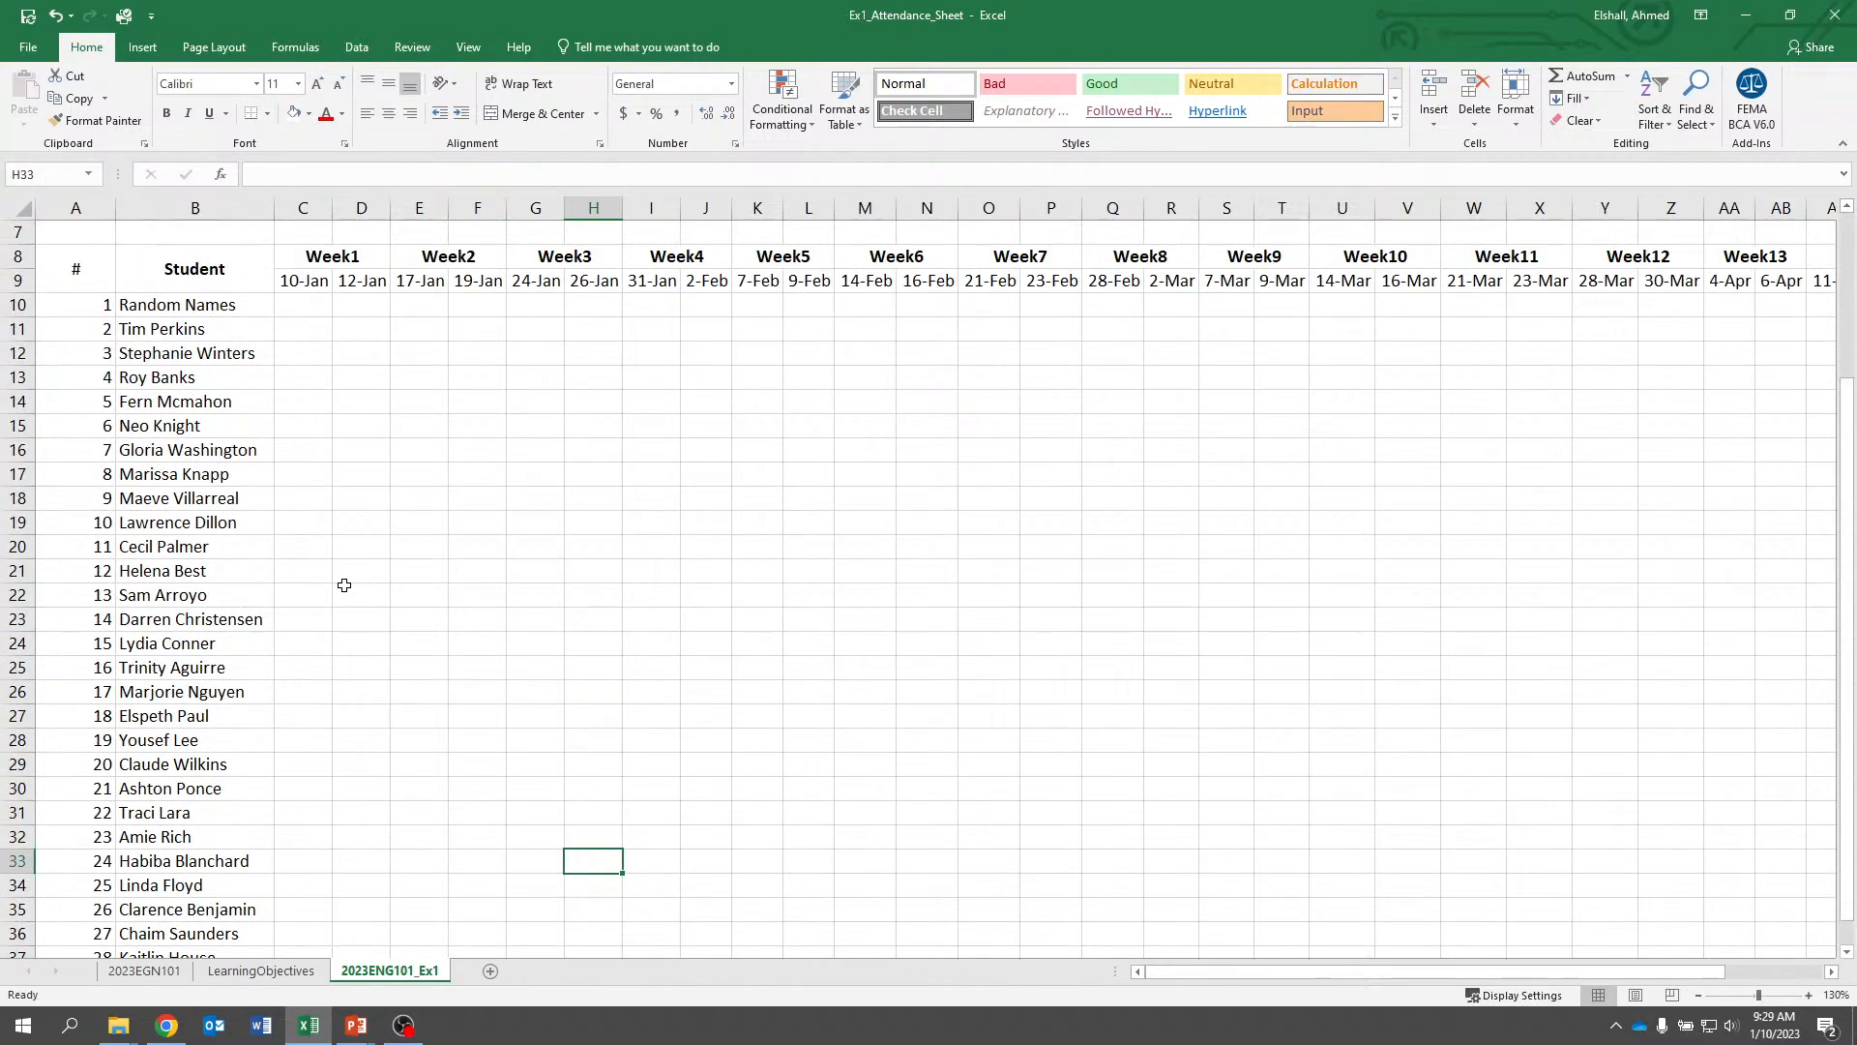
{"action": "scroll", "coordinate": [344, 585], "scroll_direction": "down", "scroll_amount": 1}
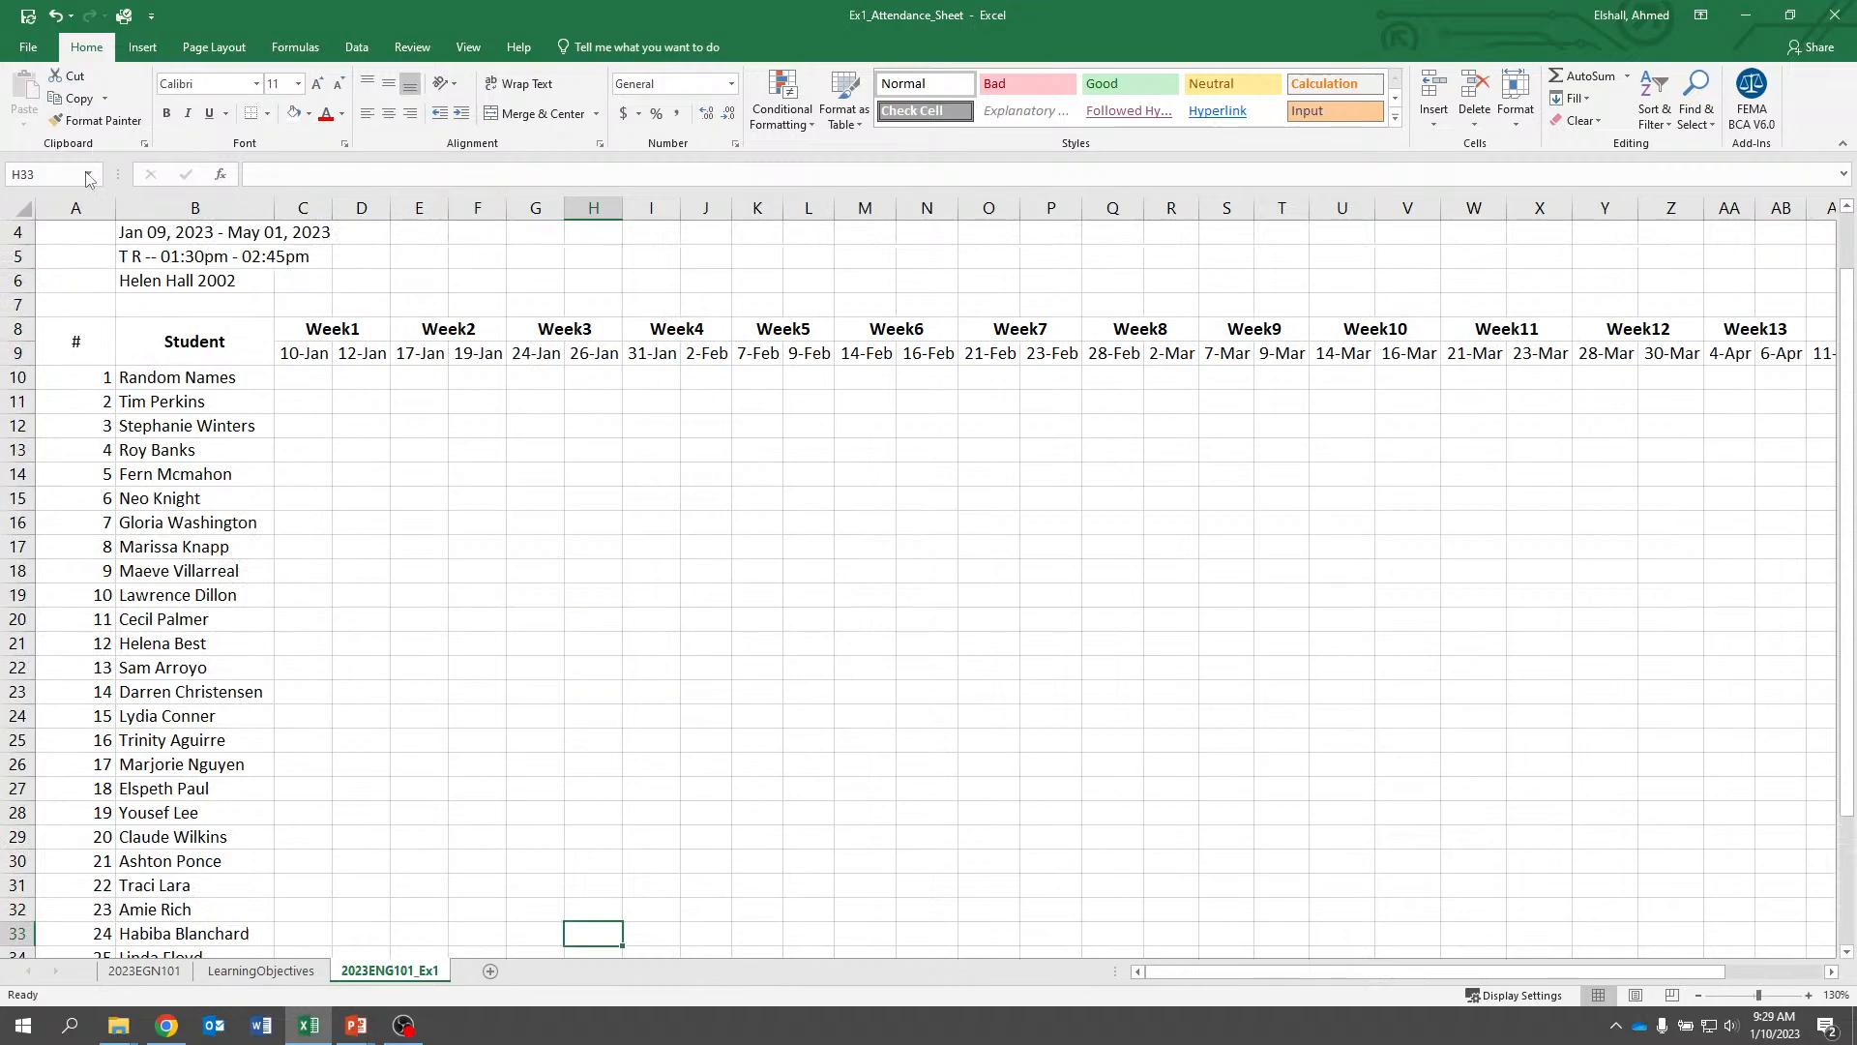
Clear the "Random Names" entry from B10 and delete the whole of row 10
{"action": "left_click", "coordinate": [85, 207]}
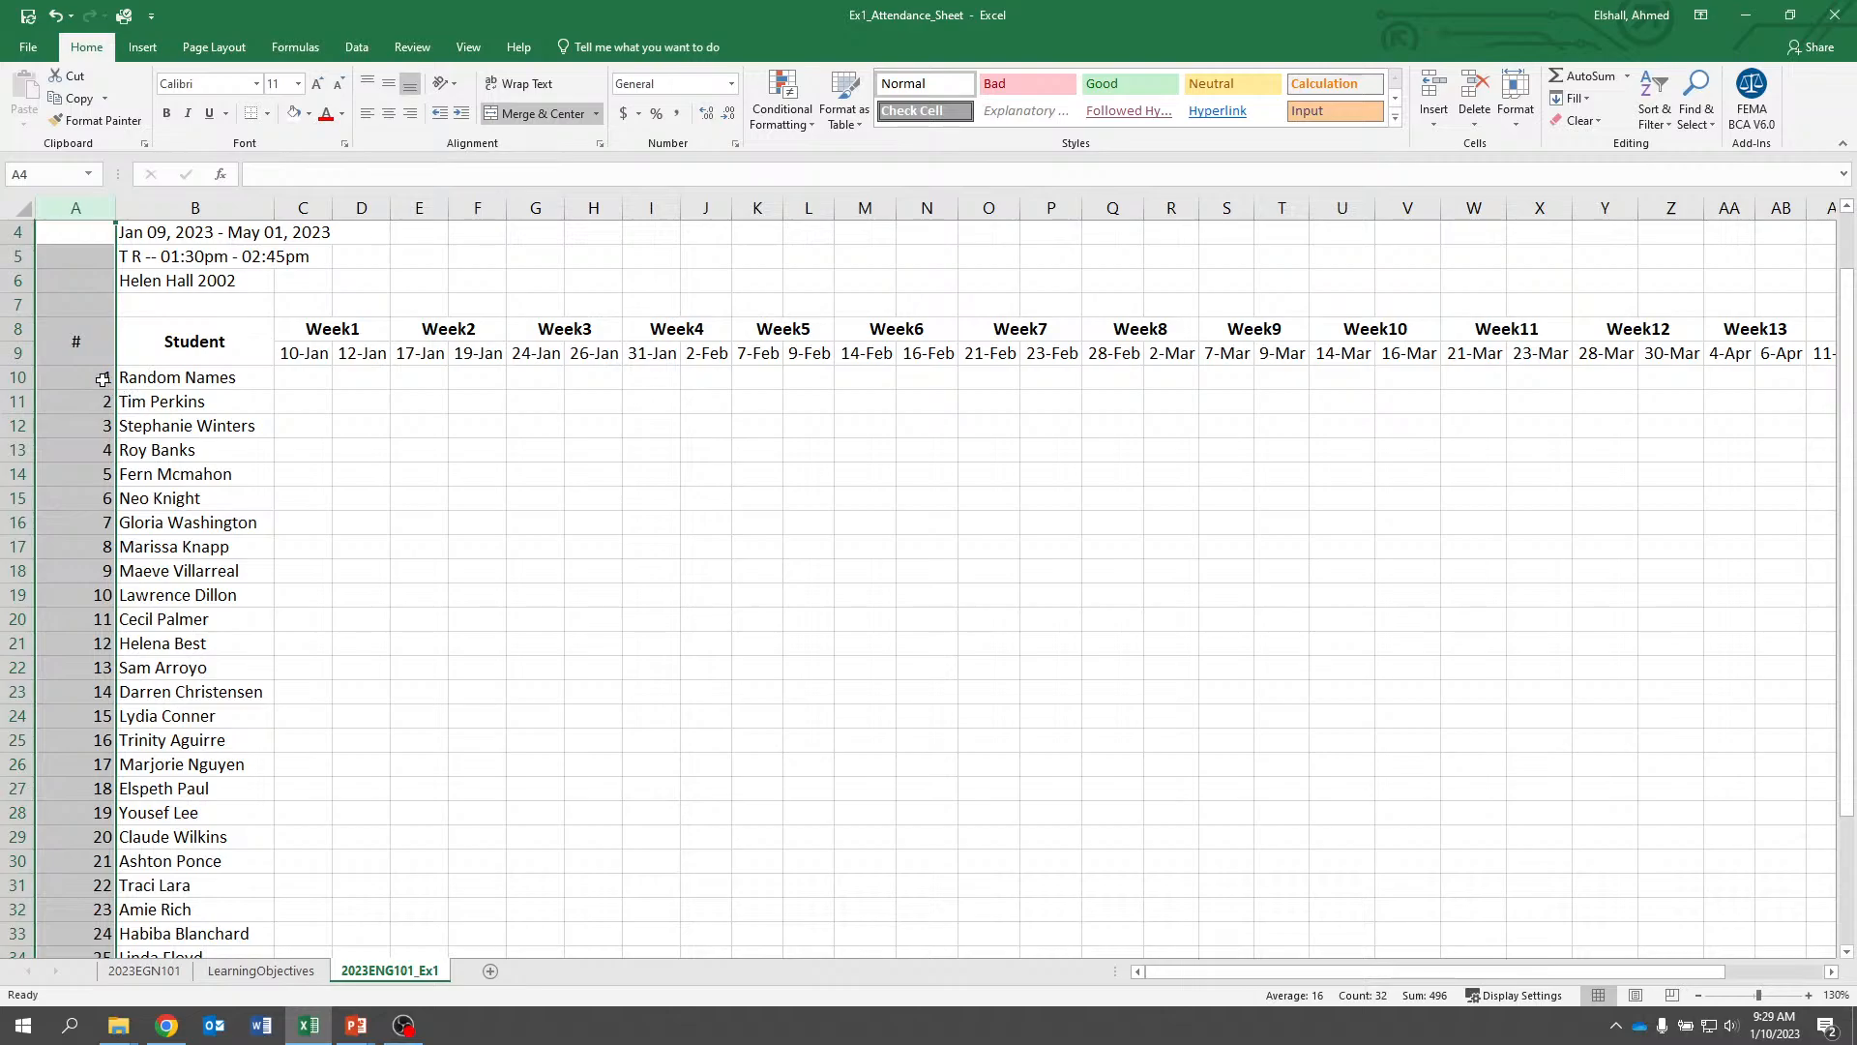
{"action": "left_click", "coordinate": [151, 379]}
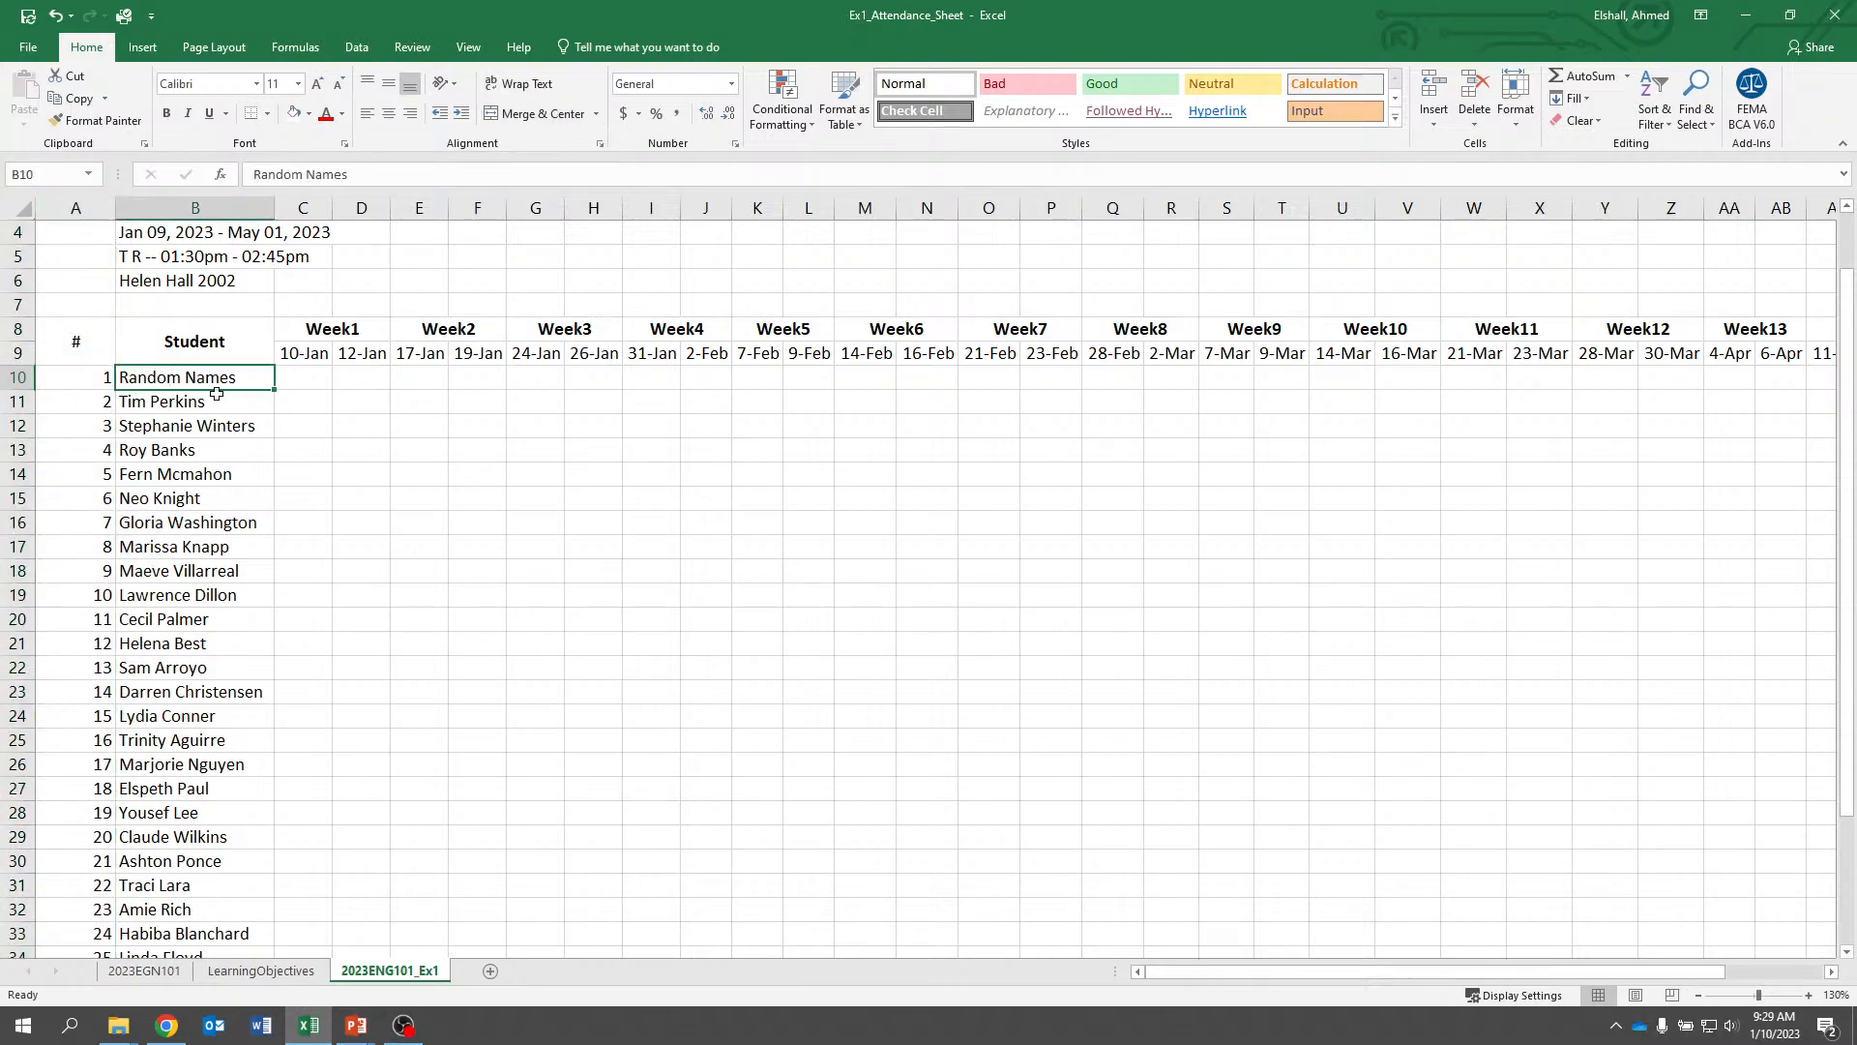
{"action": "key", "text": "Delete"}
{"action": "key", "text": "Left"}
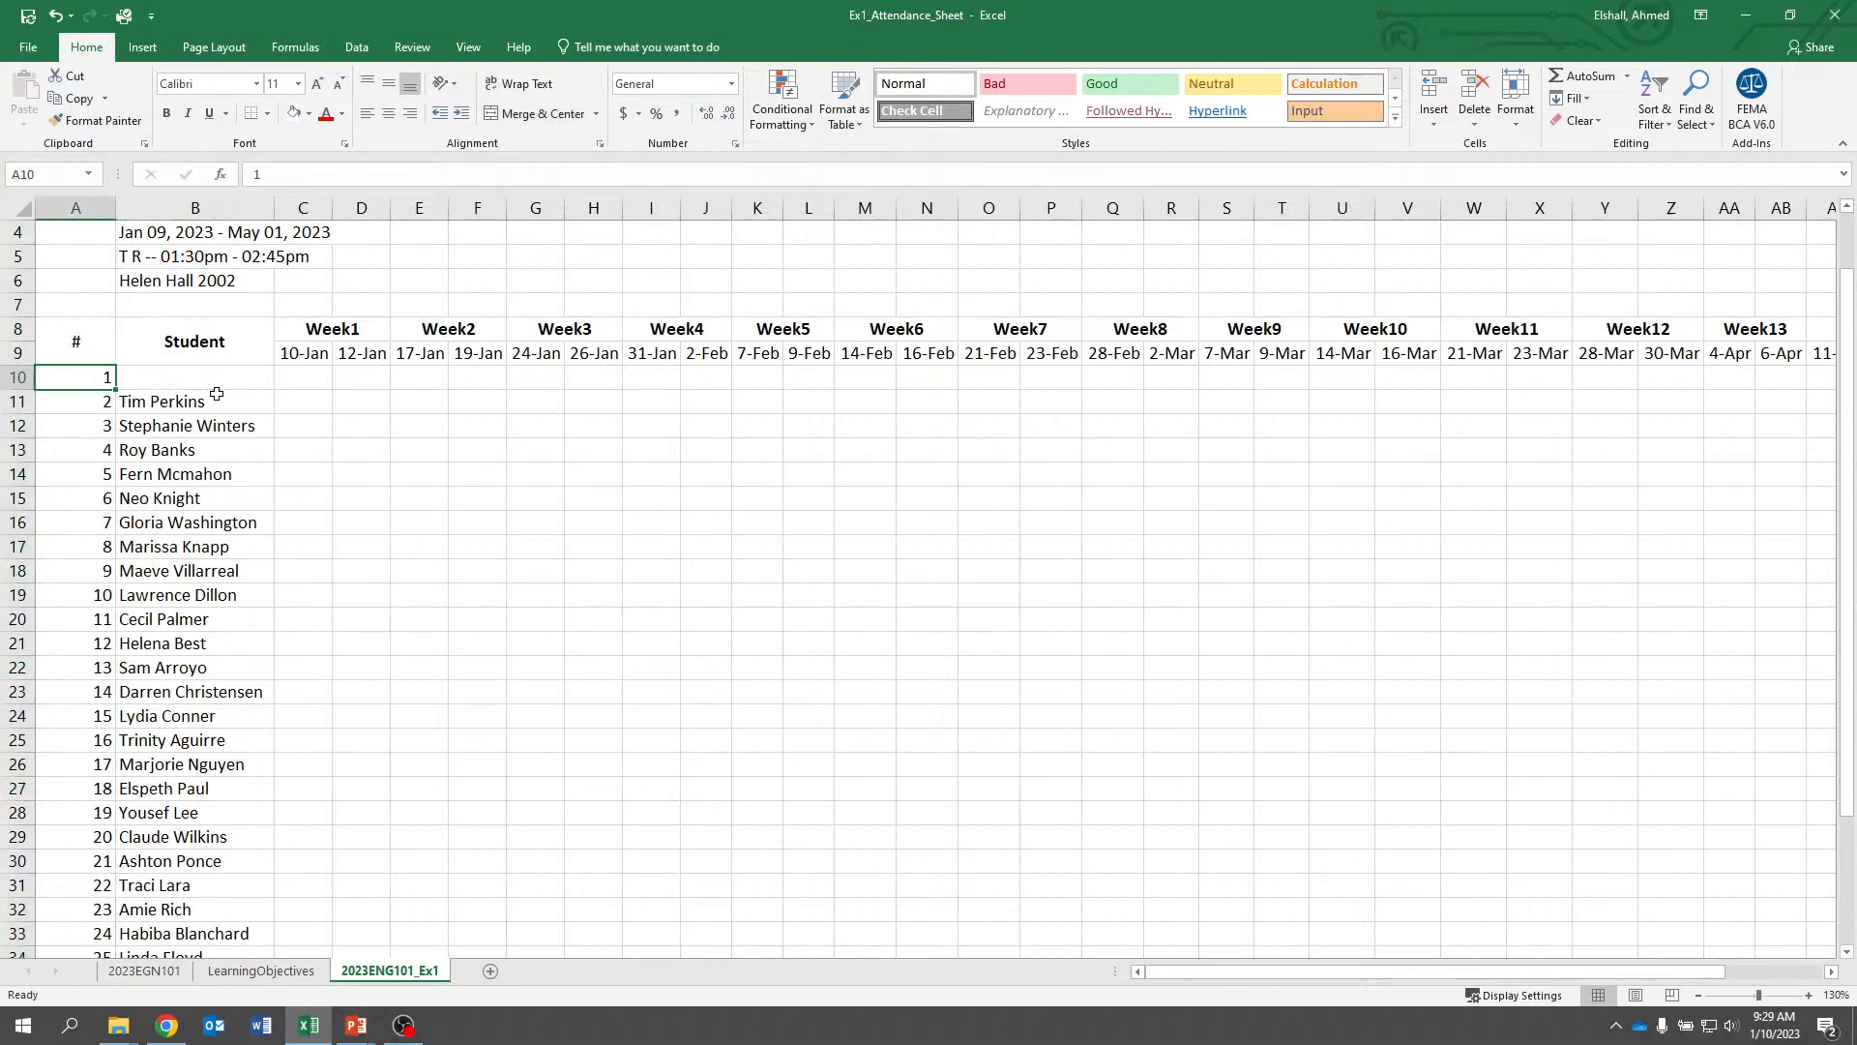
{"action": "left_click", "coordinate": [19, 378]}
{"action": "right_click", "coordinate": [22, 379]}
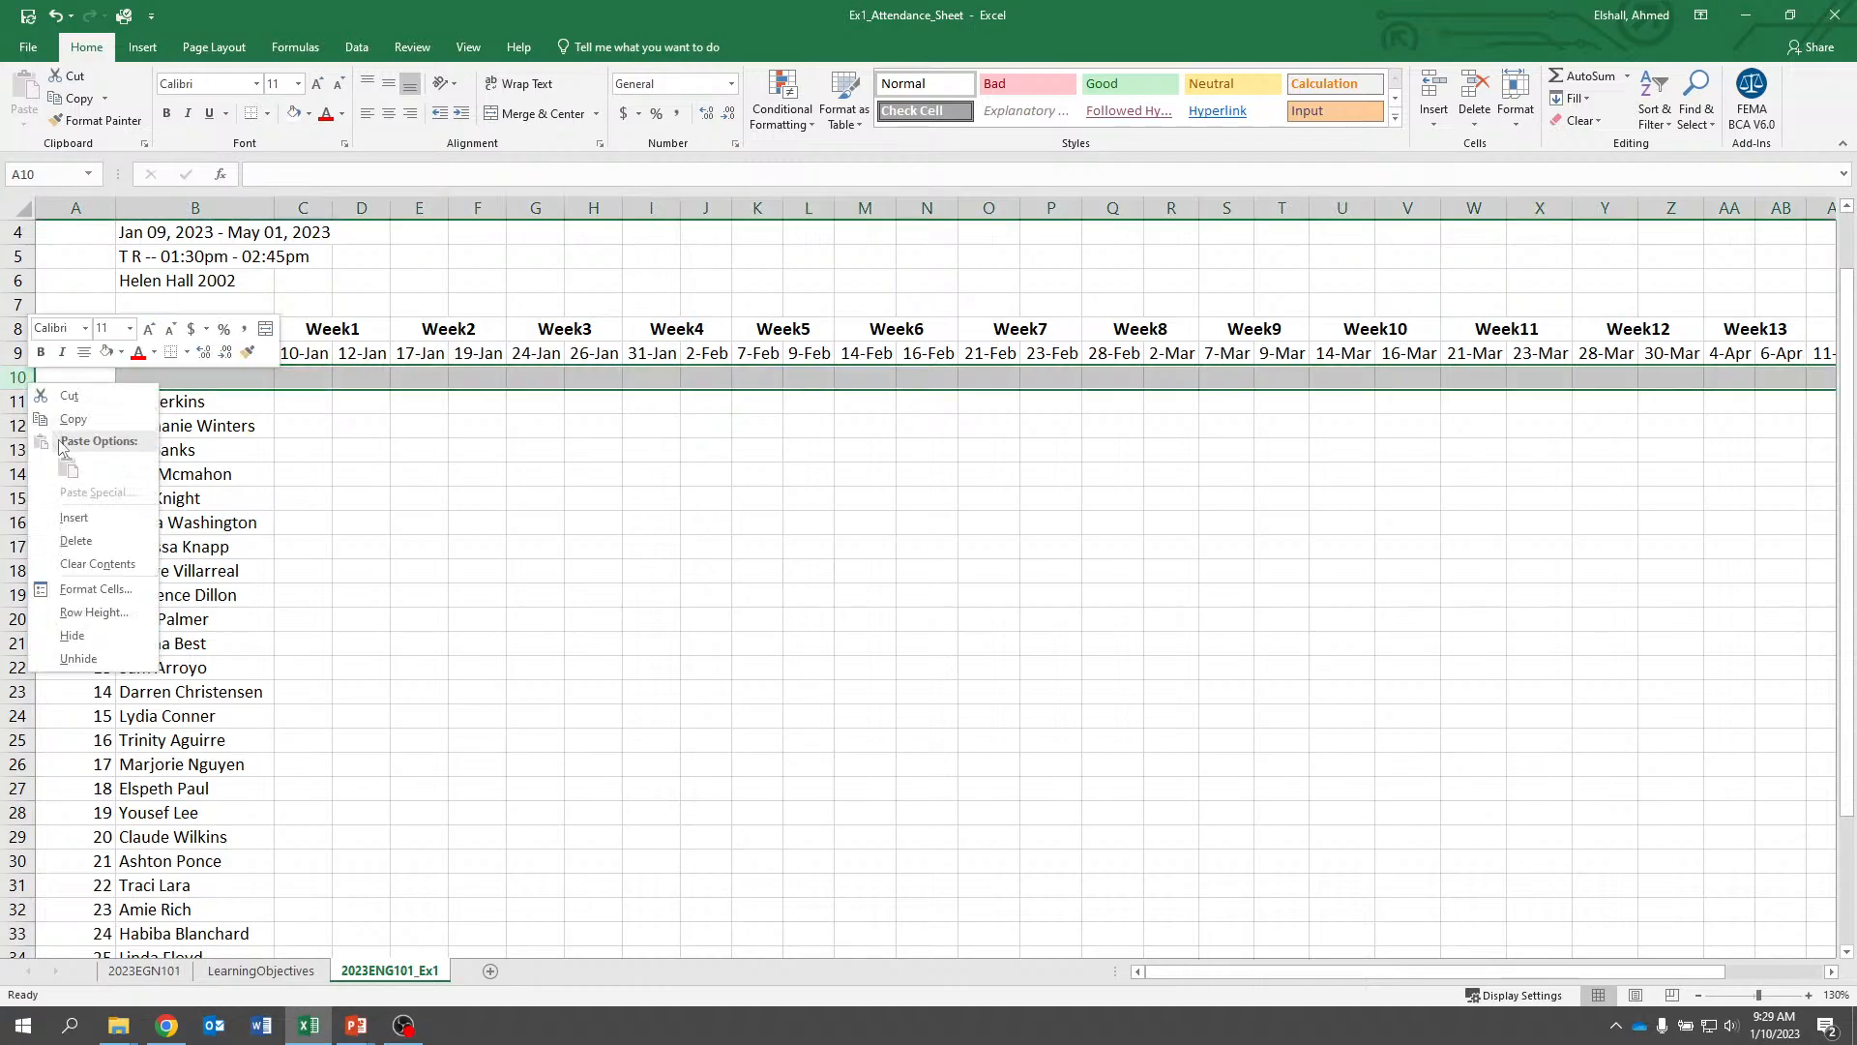
{"action": "left_click", "coordinate": [93, 539]}
Renumber the students by entering 1 and 2 in A10:A11 and filling the series down to A39
{"action": "left_click", "coordinate": [80, 383]}
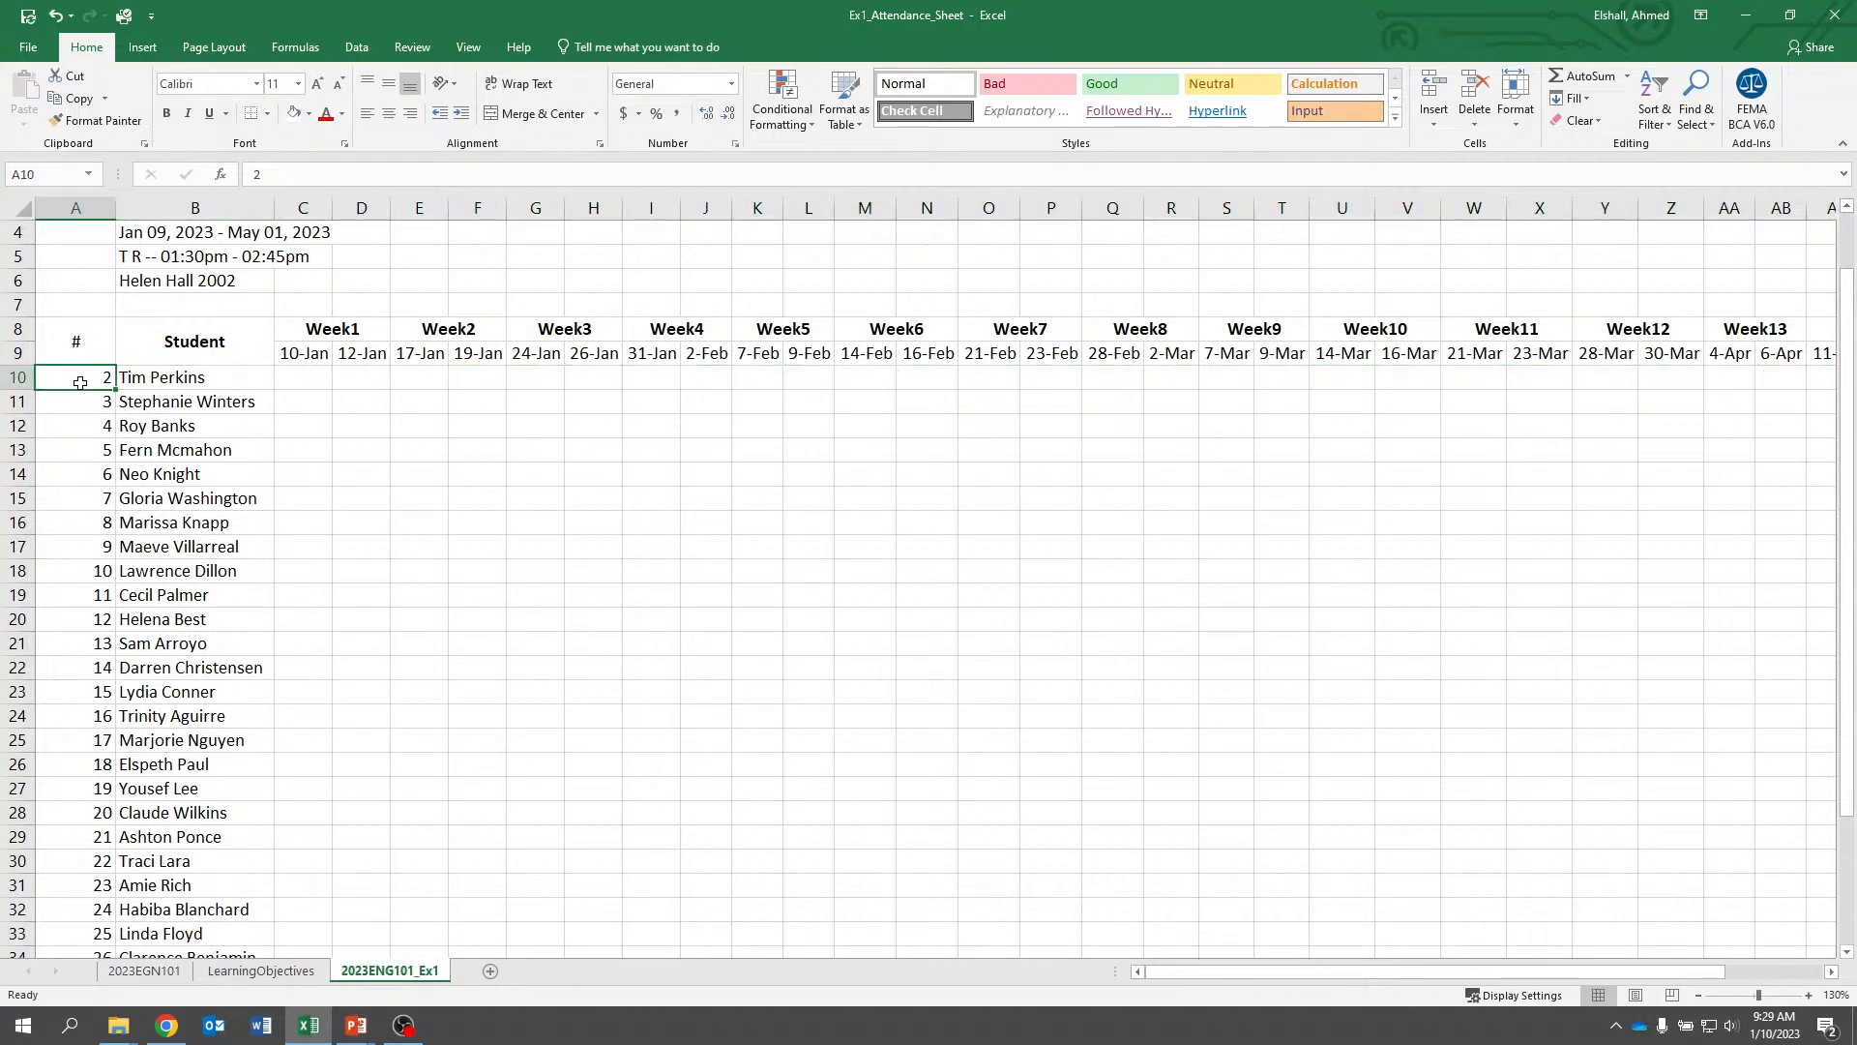
{"action": "type", "text": "1"}
{"action": "key", "text": "Return"}
{"action": "type", "text": "2"}
{"action": "key", "text": "Return"}
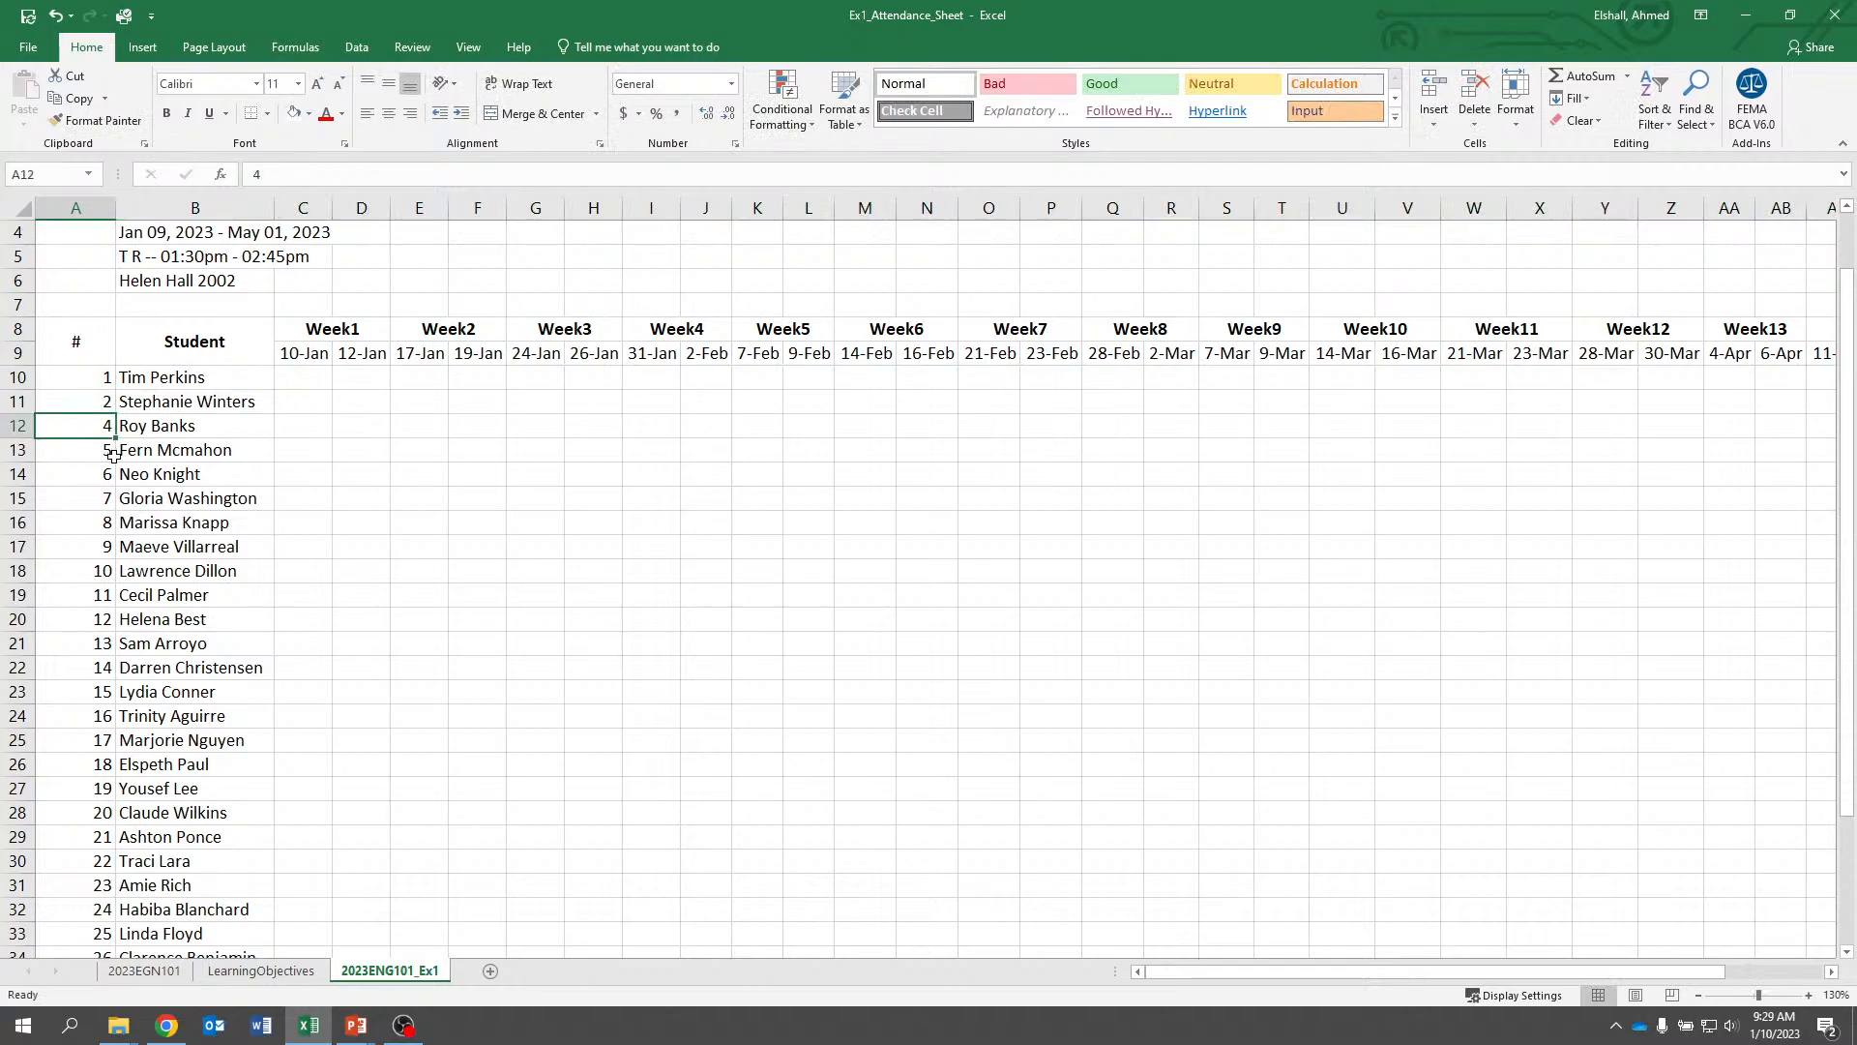
{"action": "key", "text": "Up"}
{"action": "left_click_drag", "start_coordinate": [109, 375], "coordinate": [107, 401]}
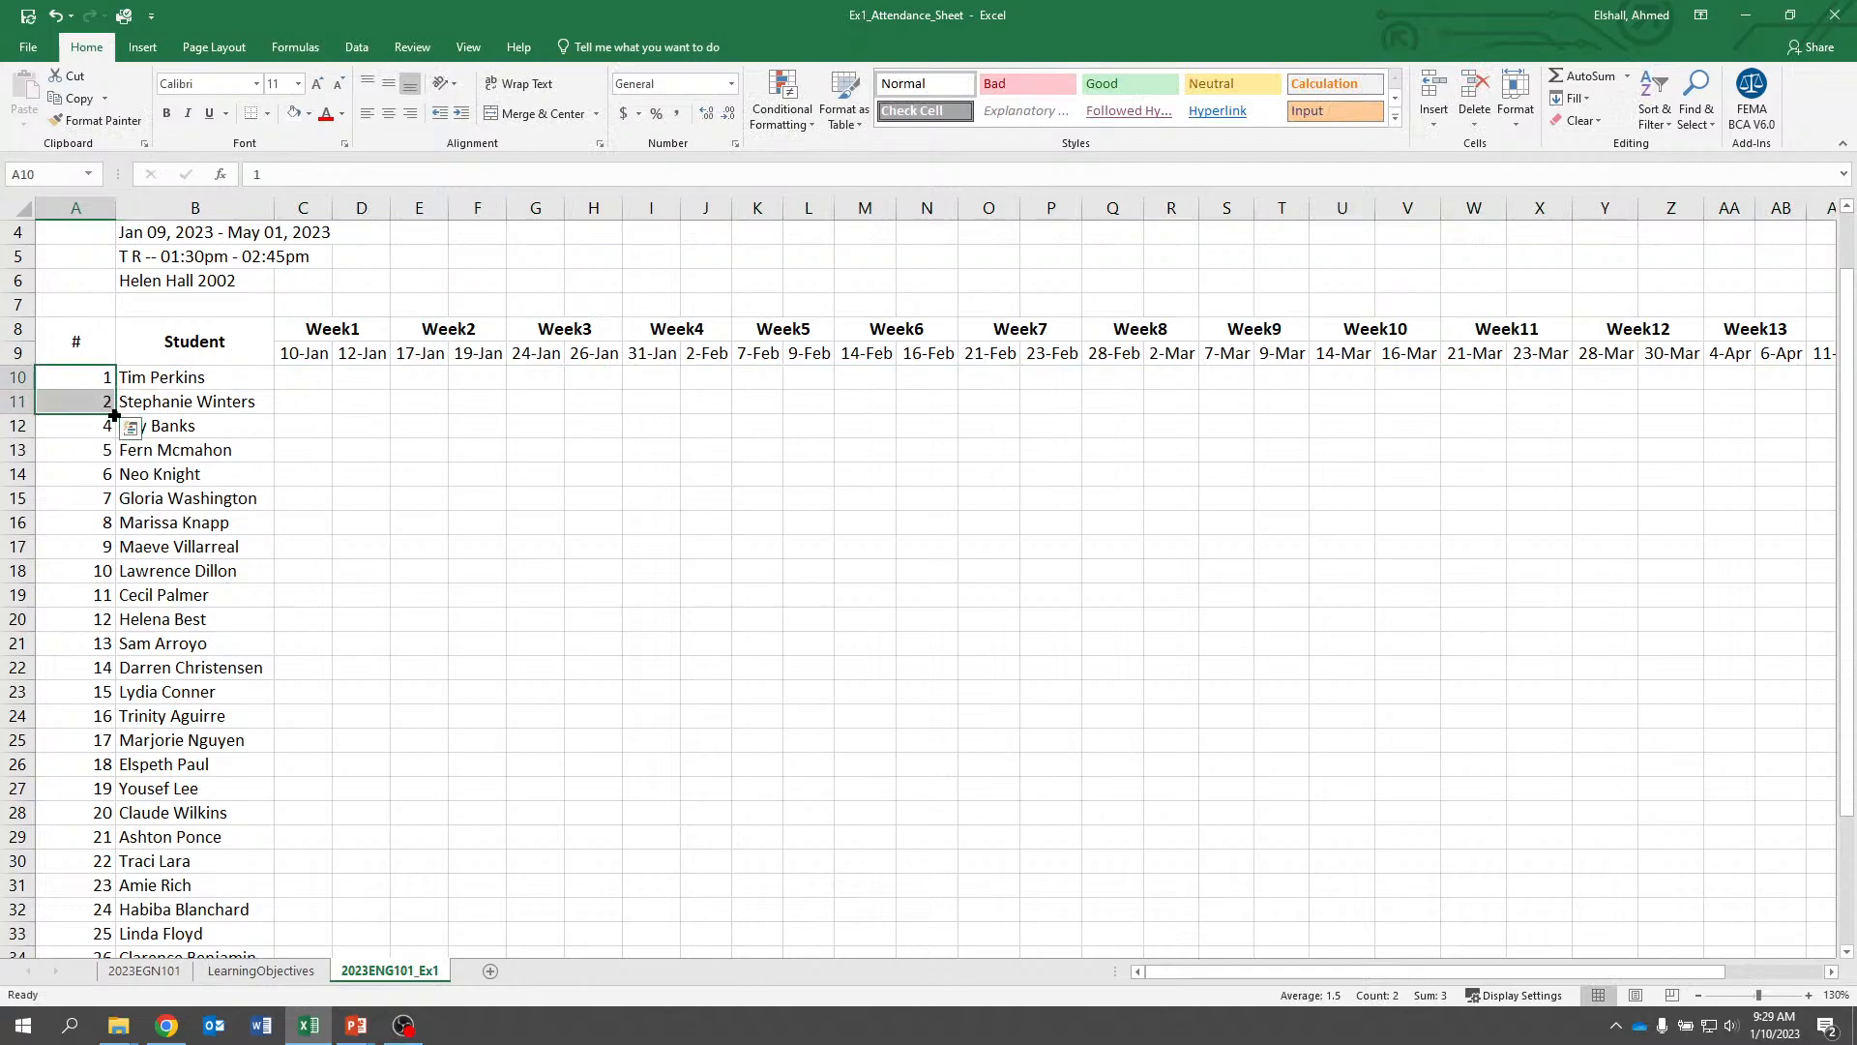
{"action": "double_click", "coordinate": [114, 415]}
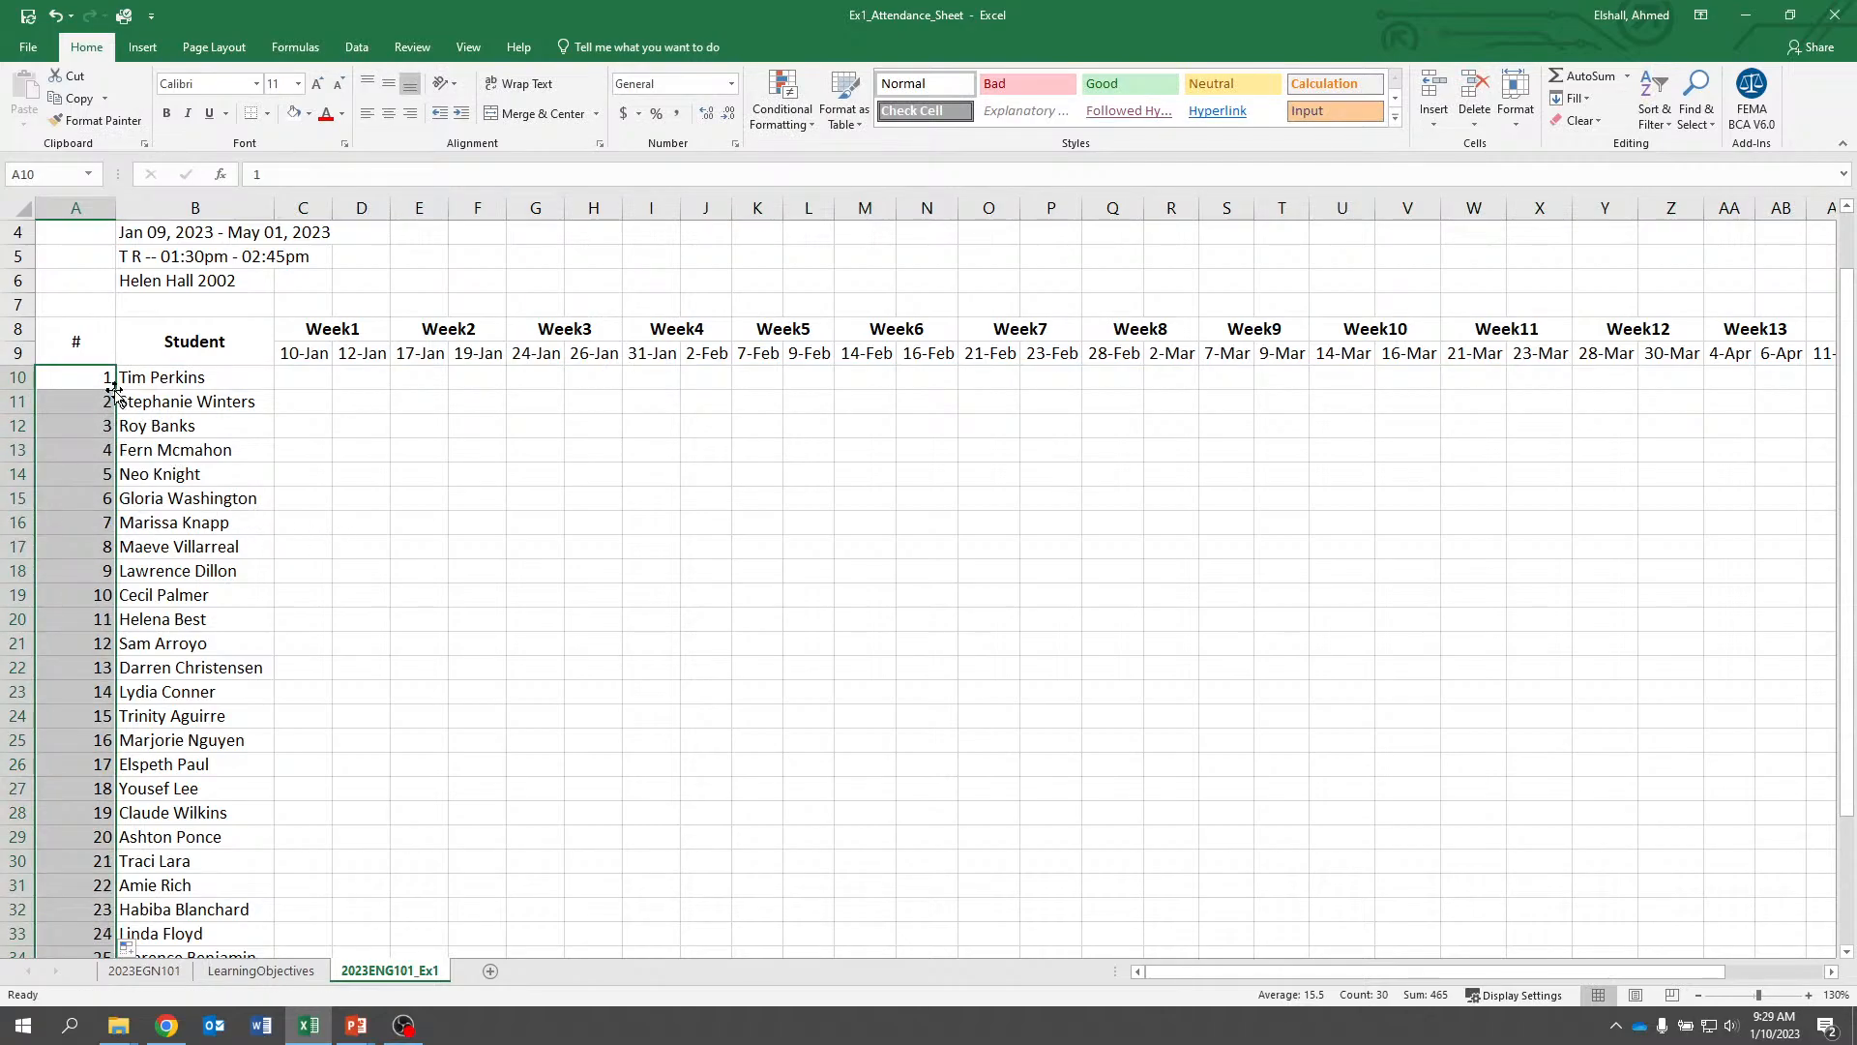
{"action": "scroll", "coordinate": [108, 387], "scroll_direction": "down", "scroll_amount": 5}
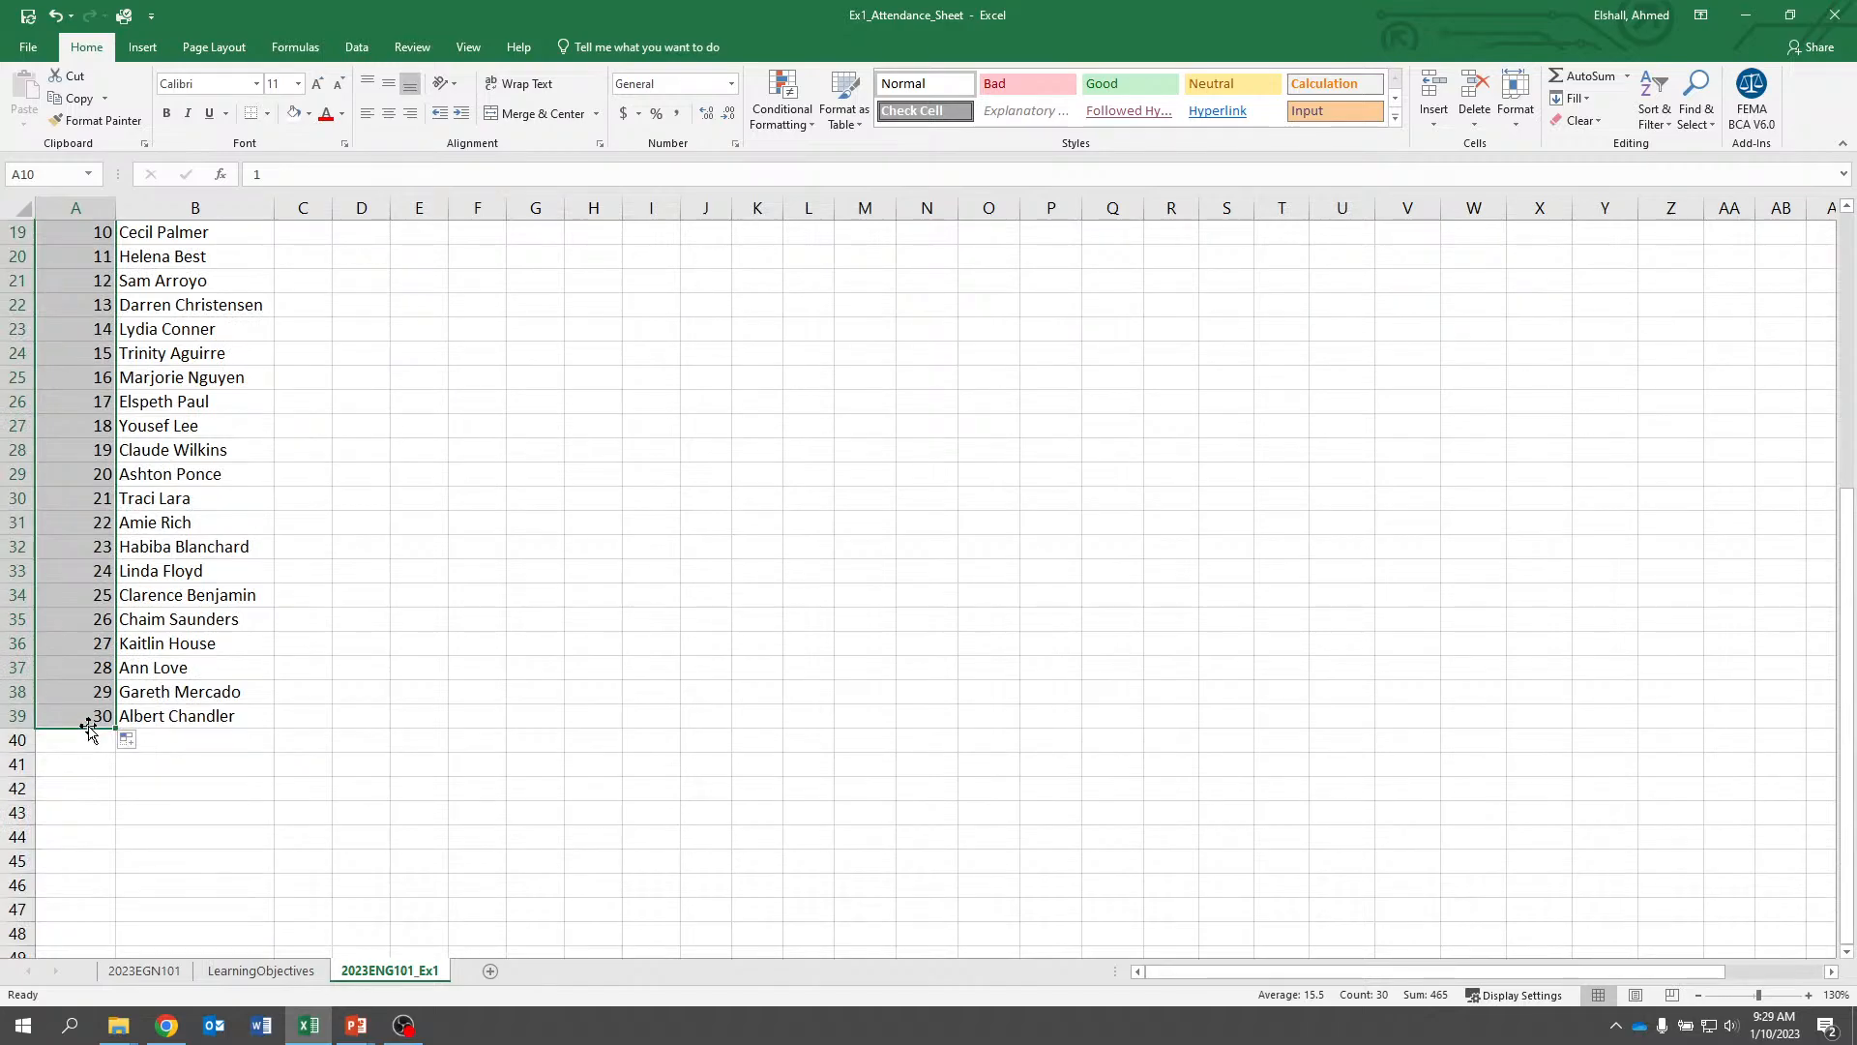
{"action": "scroll", "coordinate": [80, 538], "scroll_direction": "up", "scroll_amount": 6}
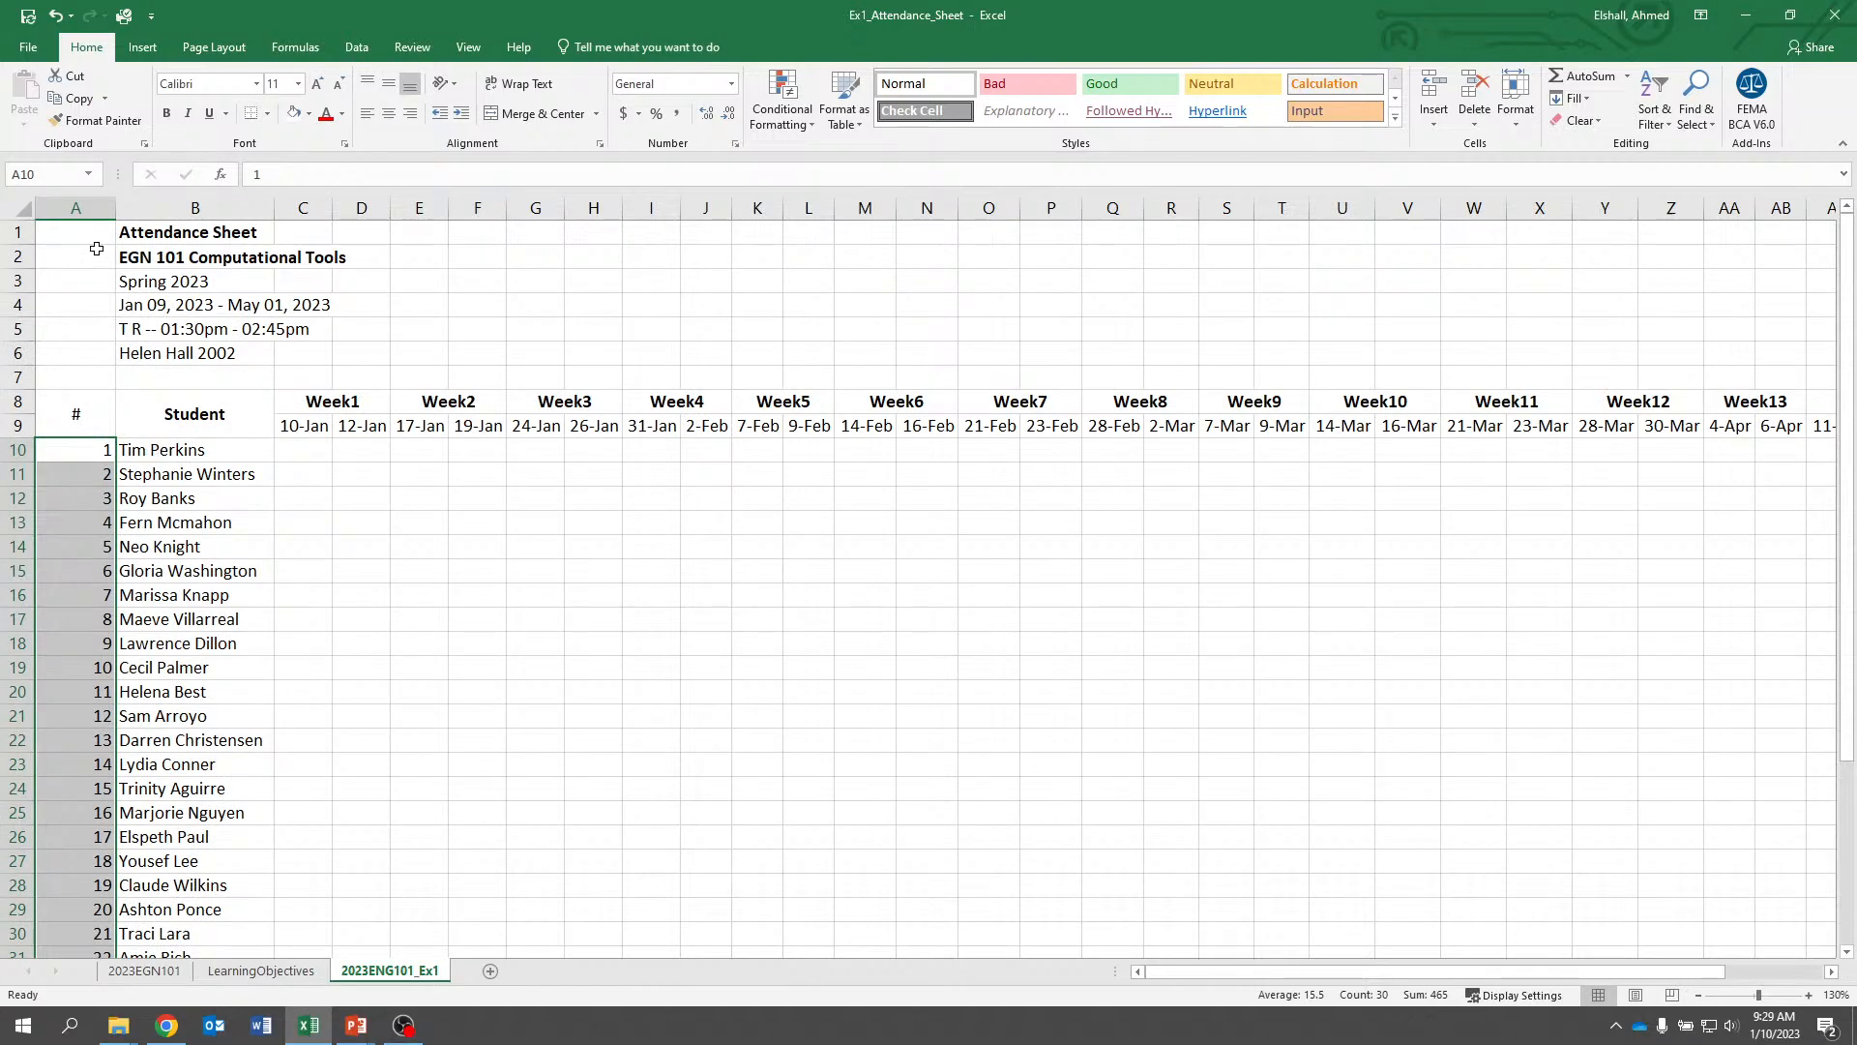
Autofit the width of column A and move the course details from B1:B6 to A1:A6
{"action": "double_click", "coordinate": [123, 206]}
{"action": "left_click", "coordinate": [541, 635]}
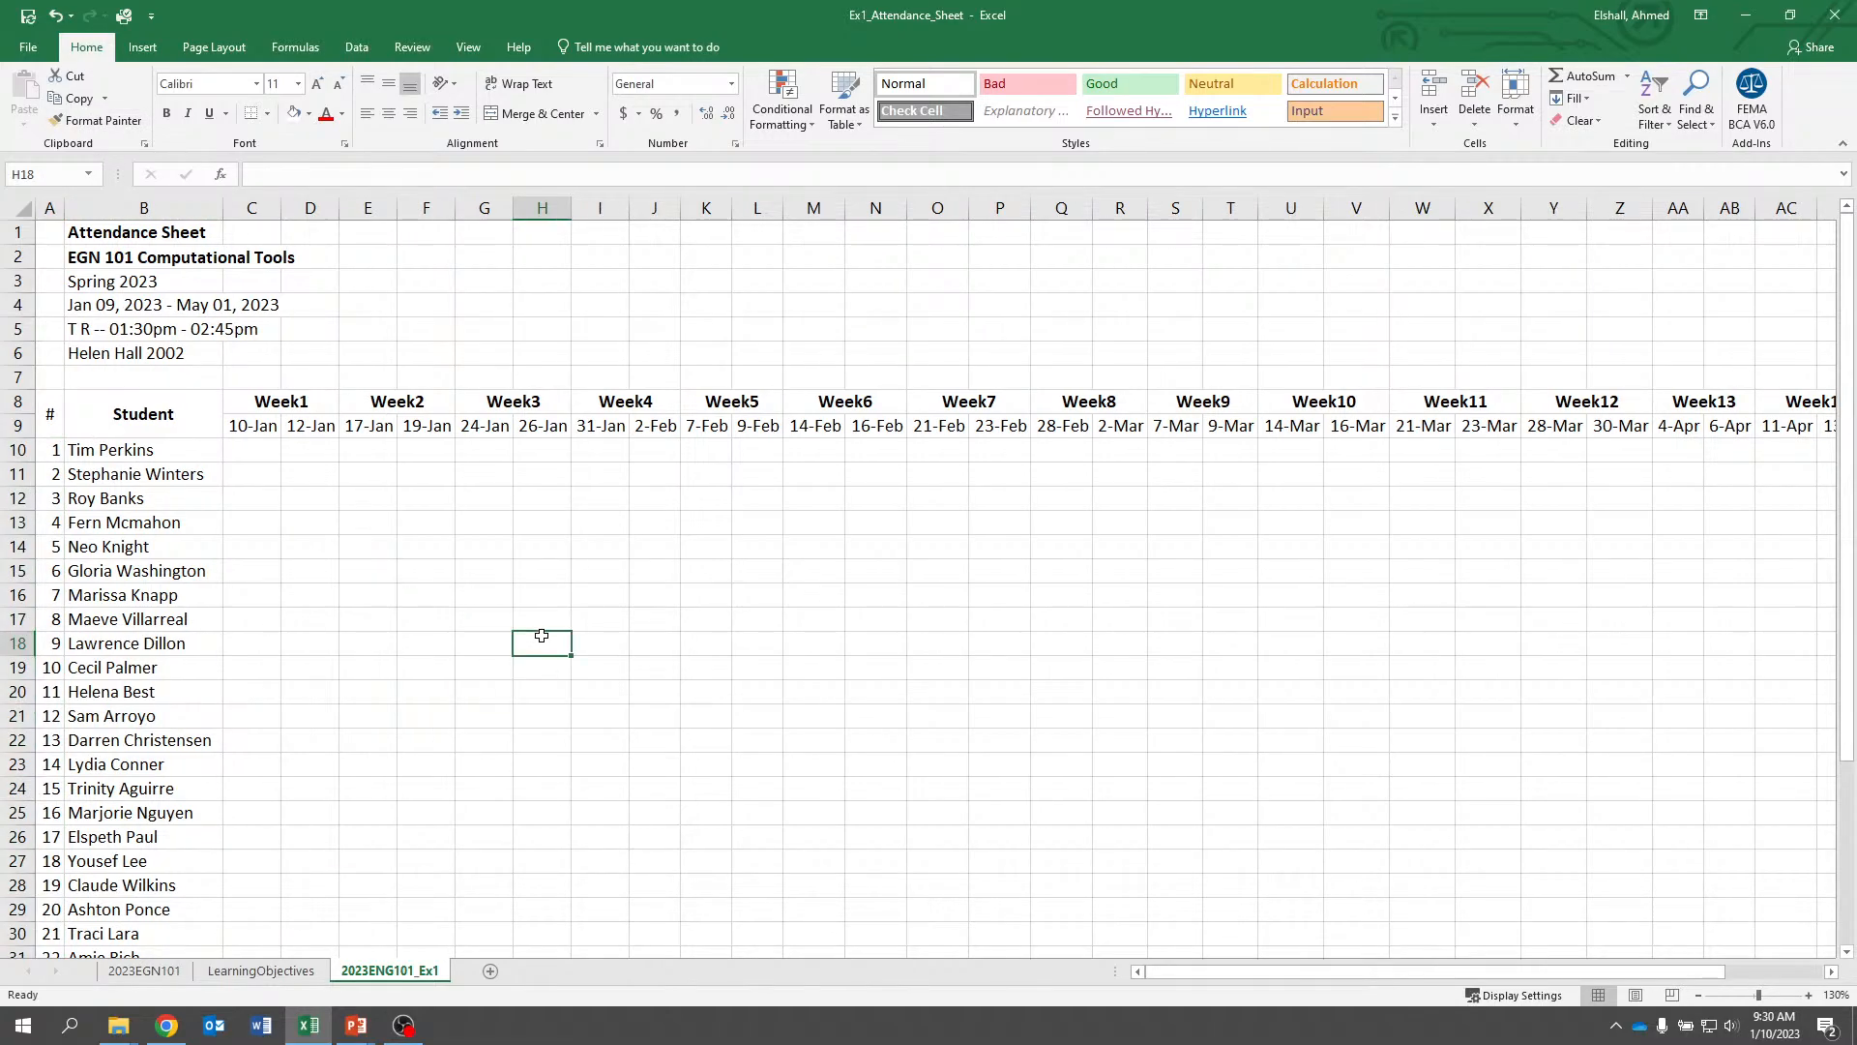
{"action": "left_click_drag", "start_coordinate": [160, 362], "coordinate": [55, 271]}
{"action": "left_click", "coordinate": [470, 324]}
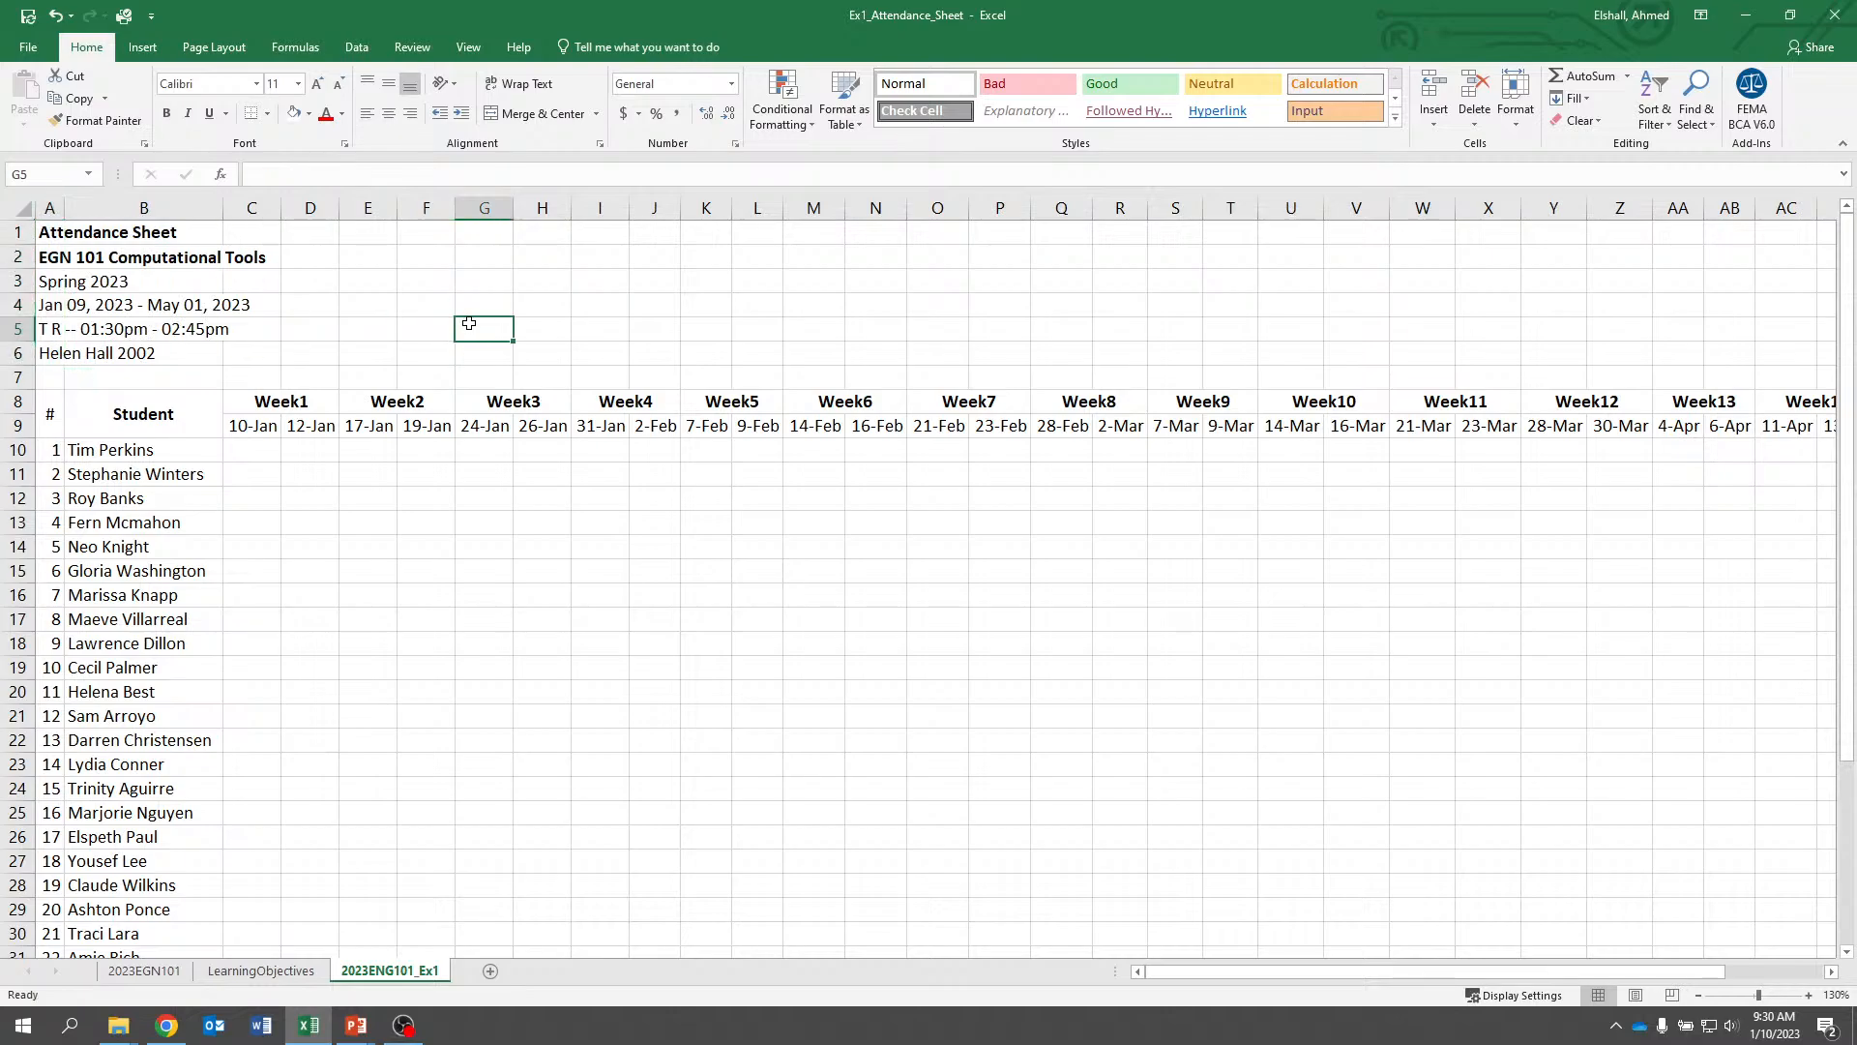
Review the "Format for appearance" objective in LearningObjectives, and examine the header, exam-date and WinterBreak column formatting in sheet 2023EGN101
{"action": "left_click", "coordinate": [284, 972]}
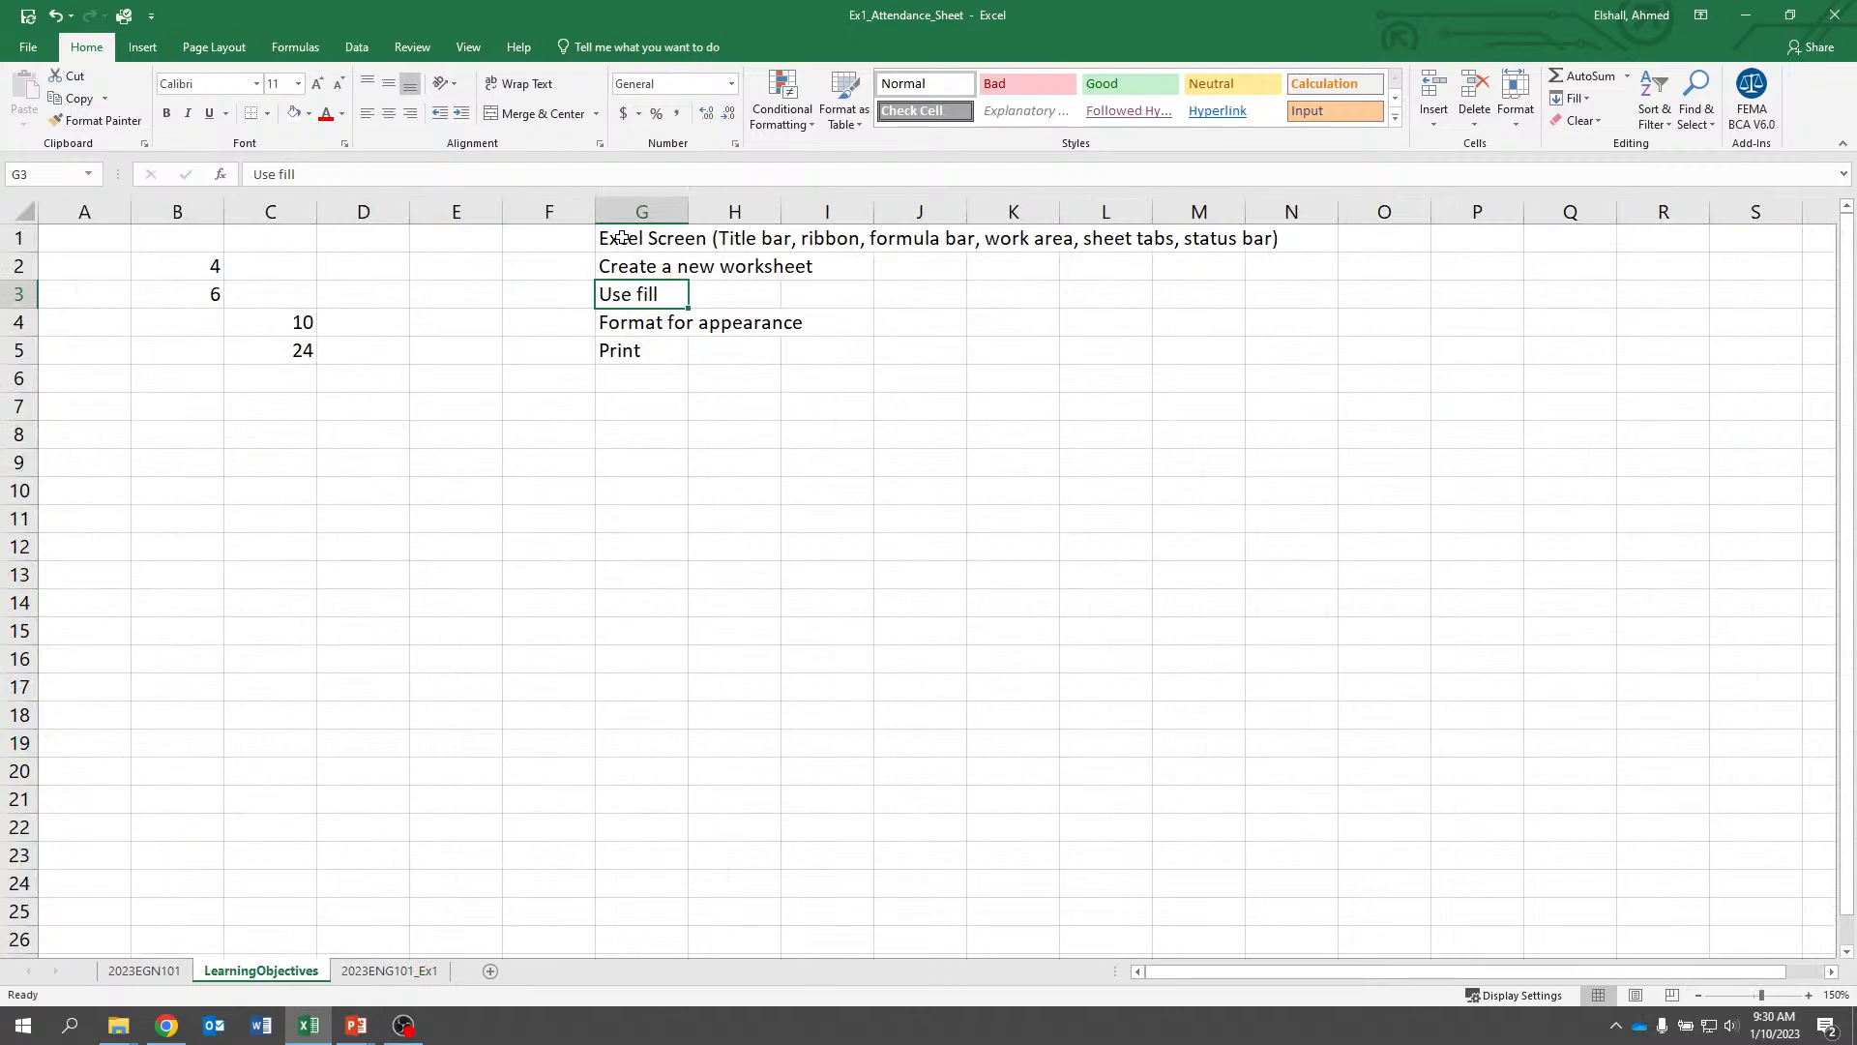
{"action": "left_click", "coordinate": [625, 327]}
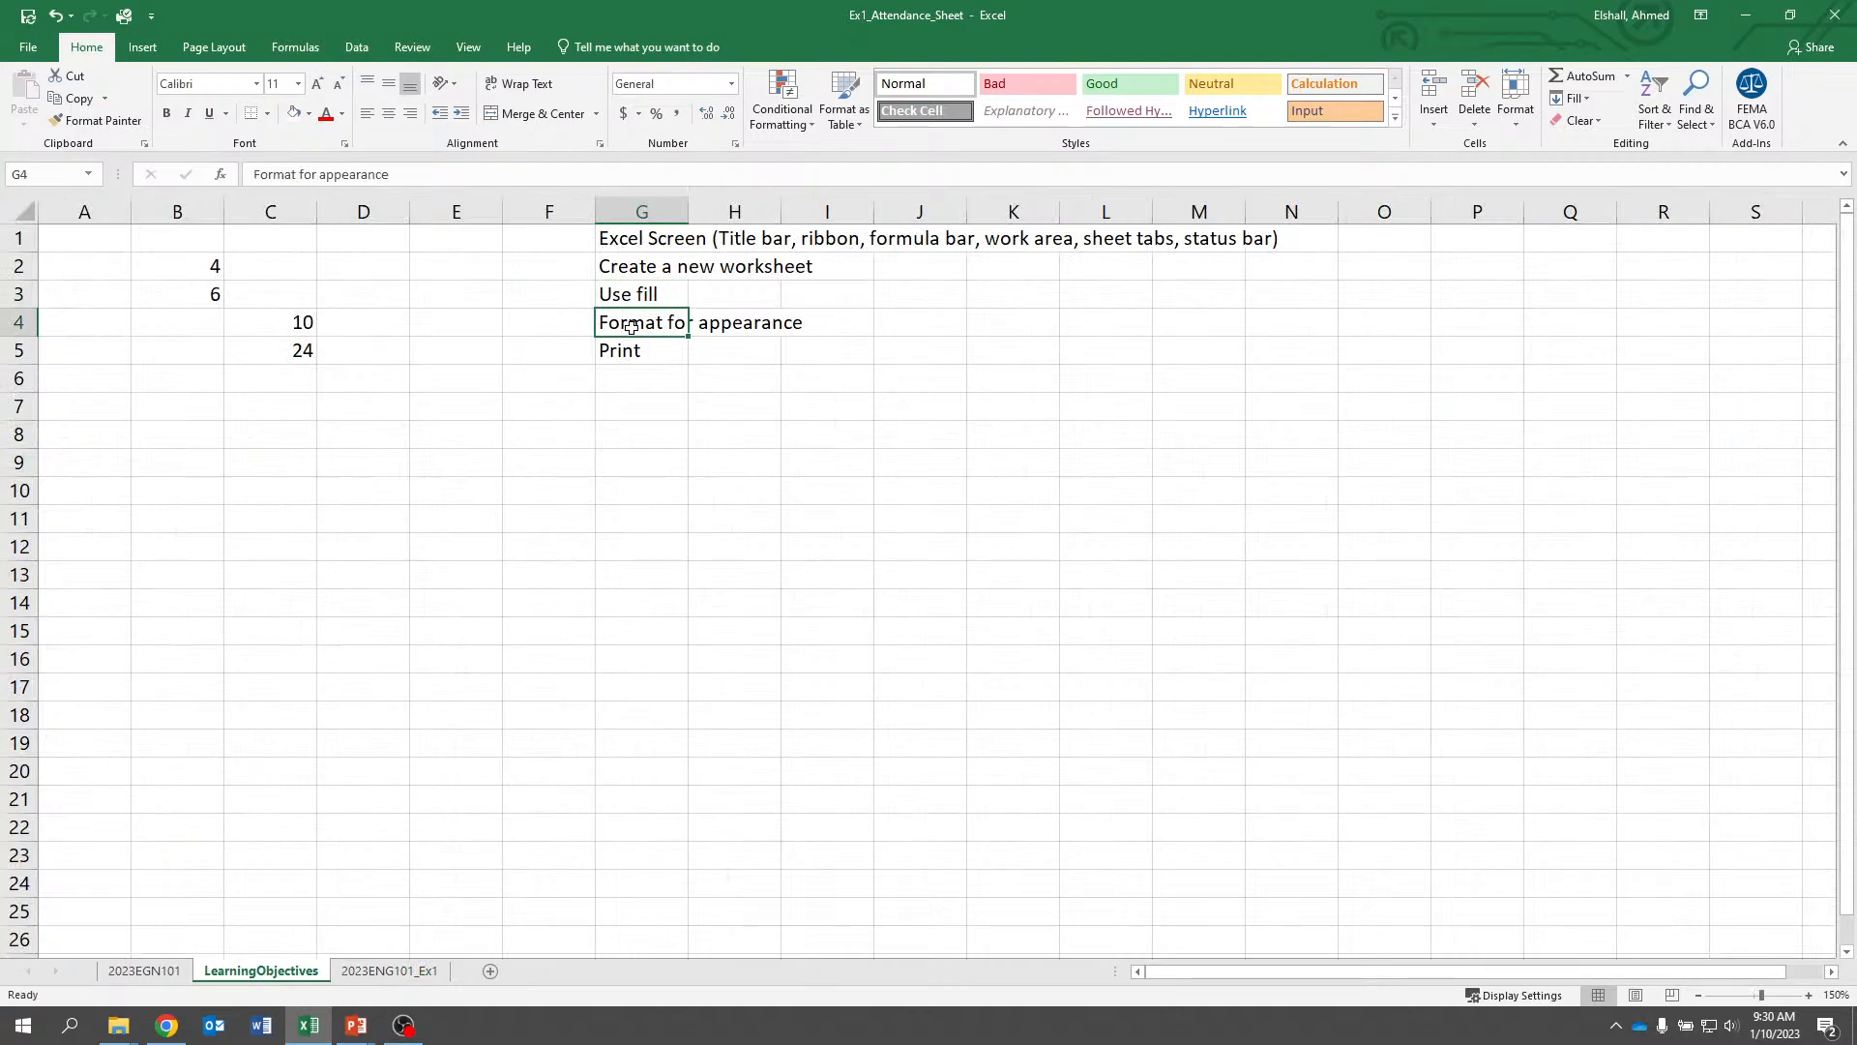
{"action": "left_click", "coordinate": [144, 970]}
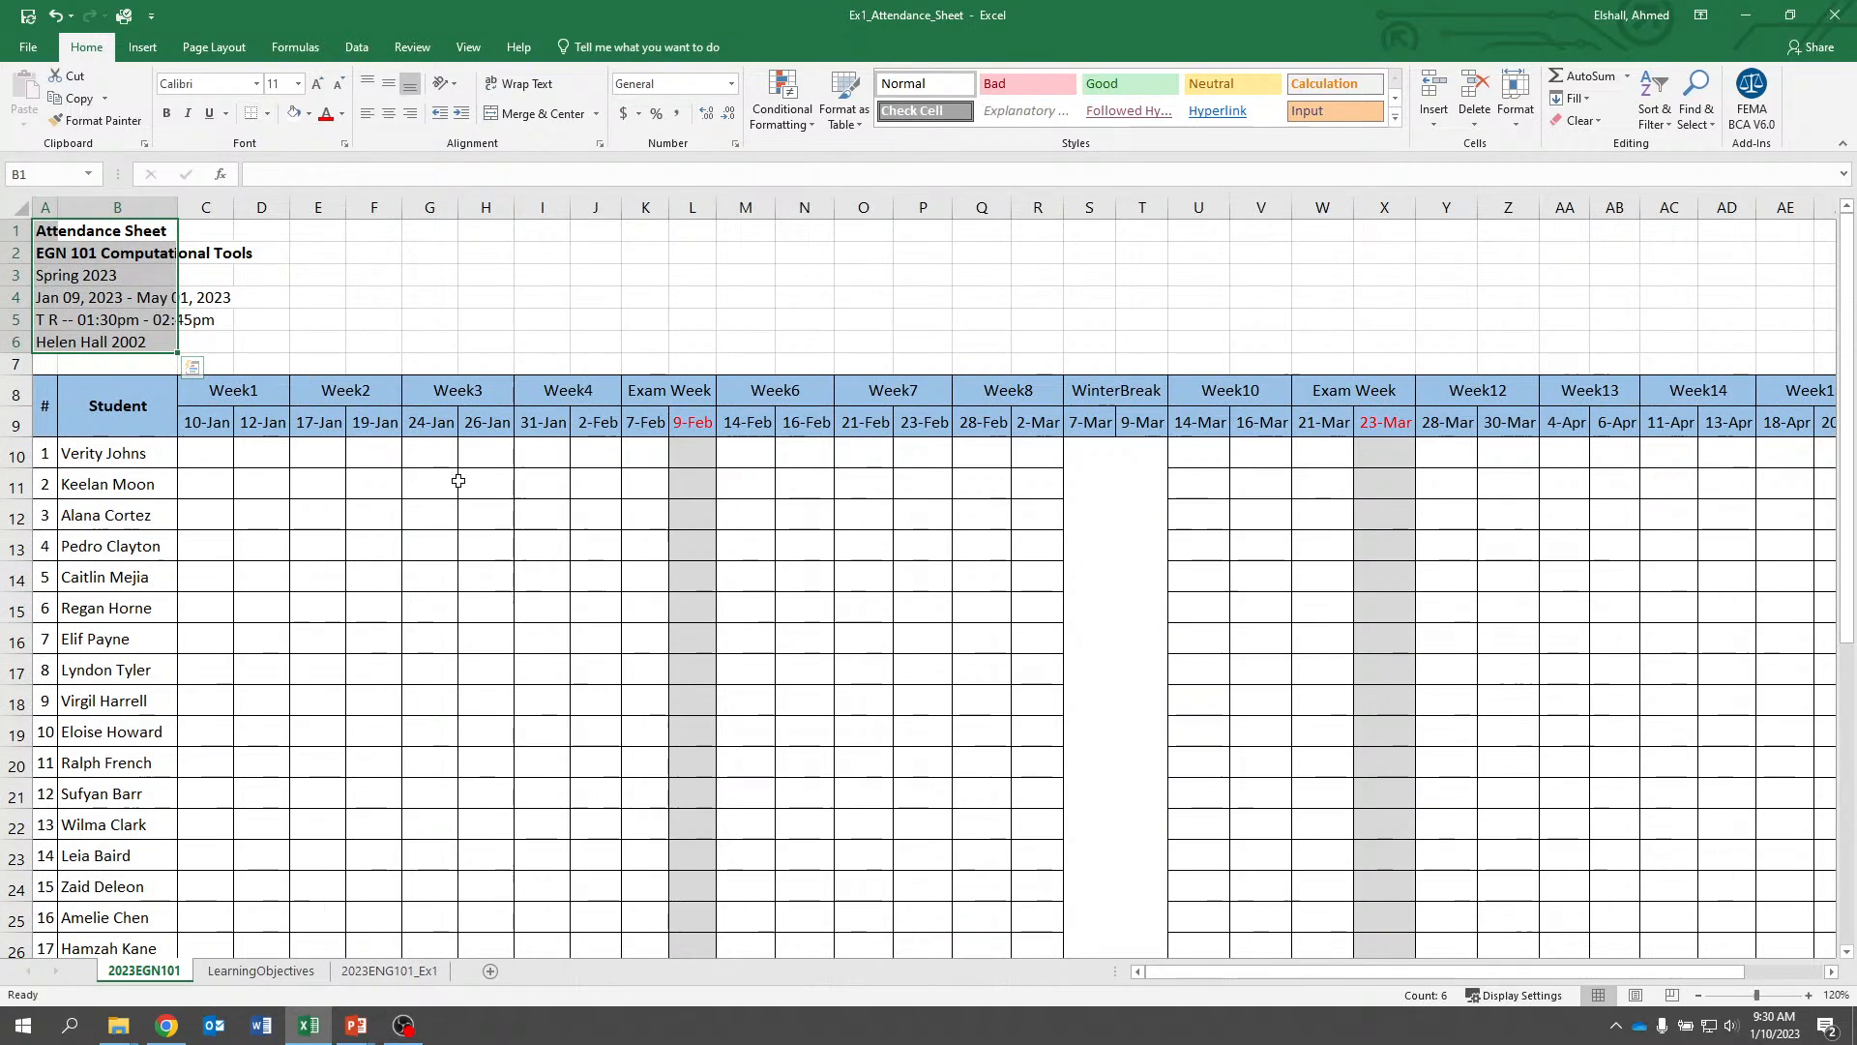
{"action": "left_click", "coordinate": [428, 421]}
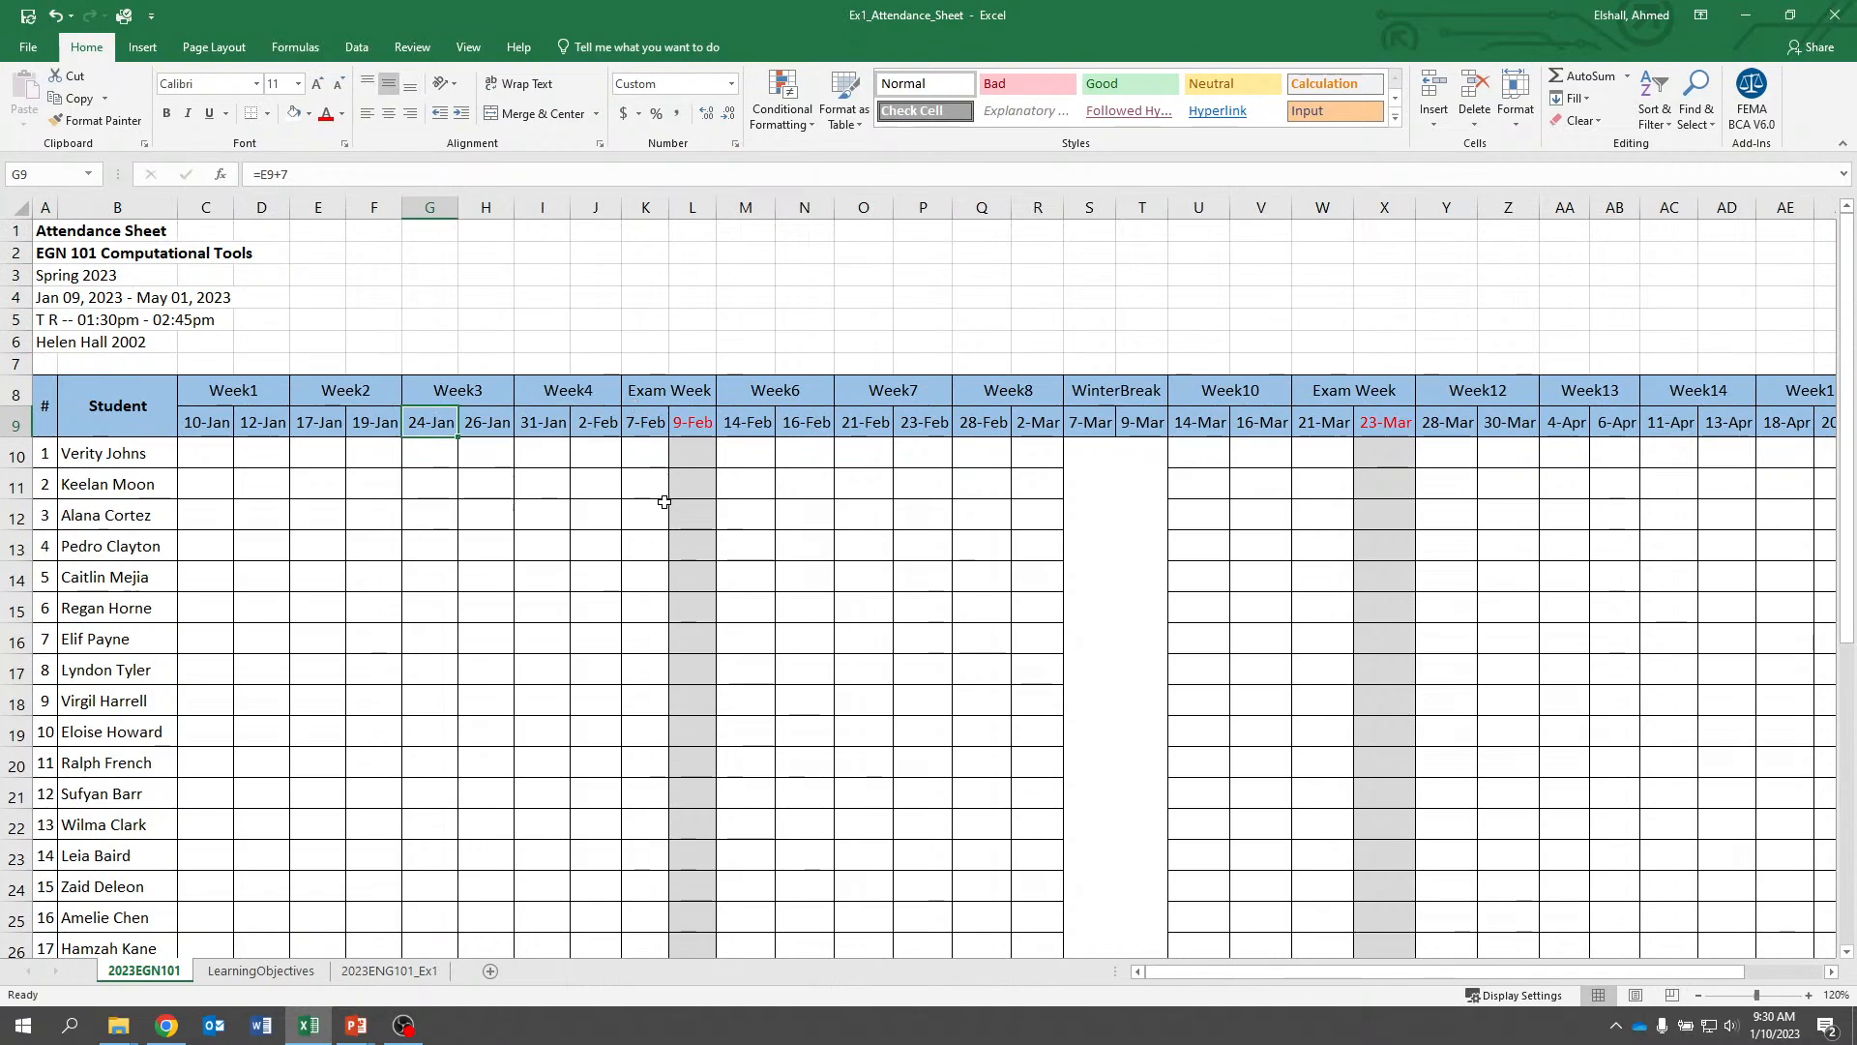
{"action": "left_click", "coordinate": [700, 426]}
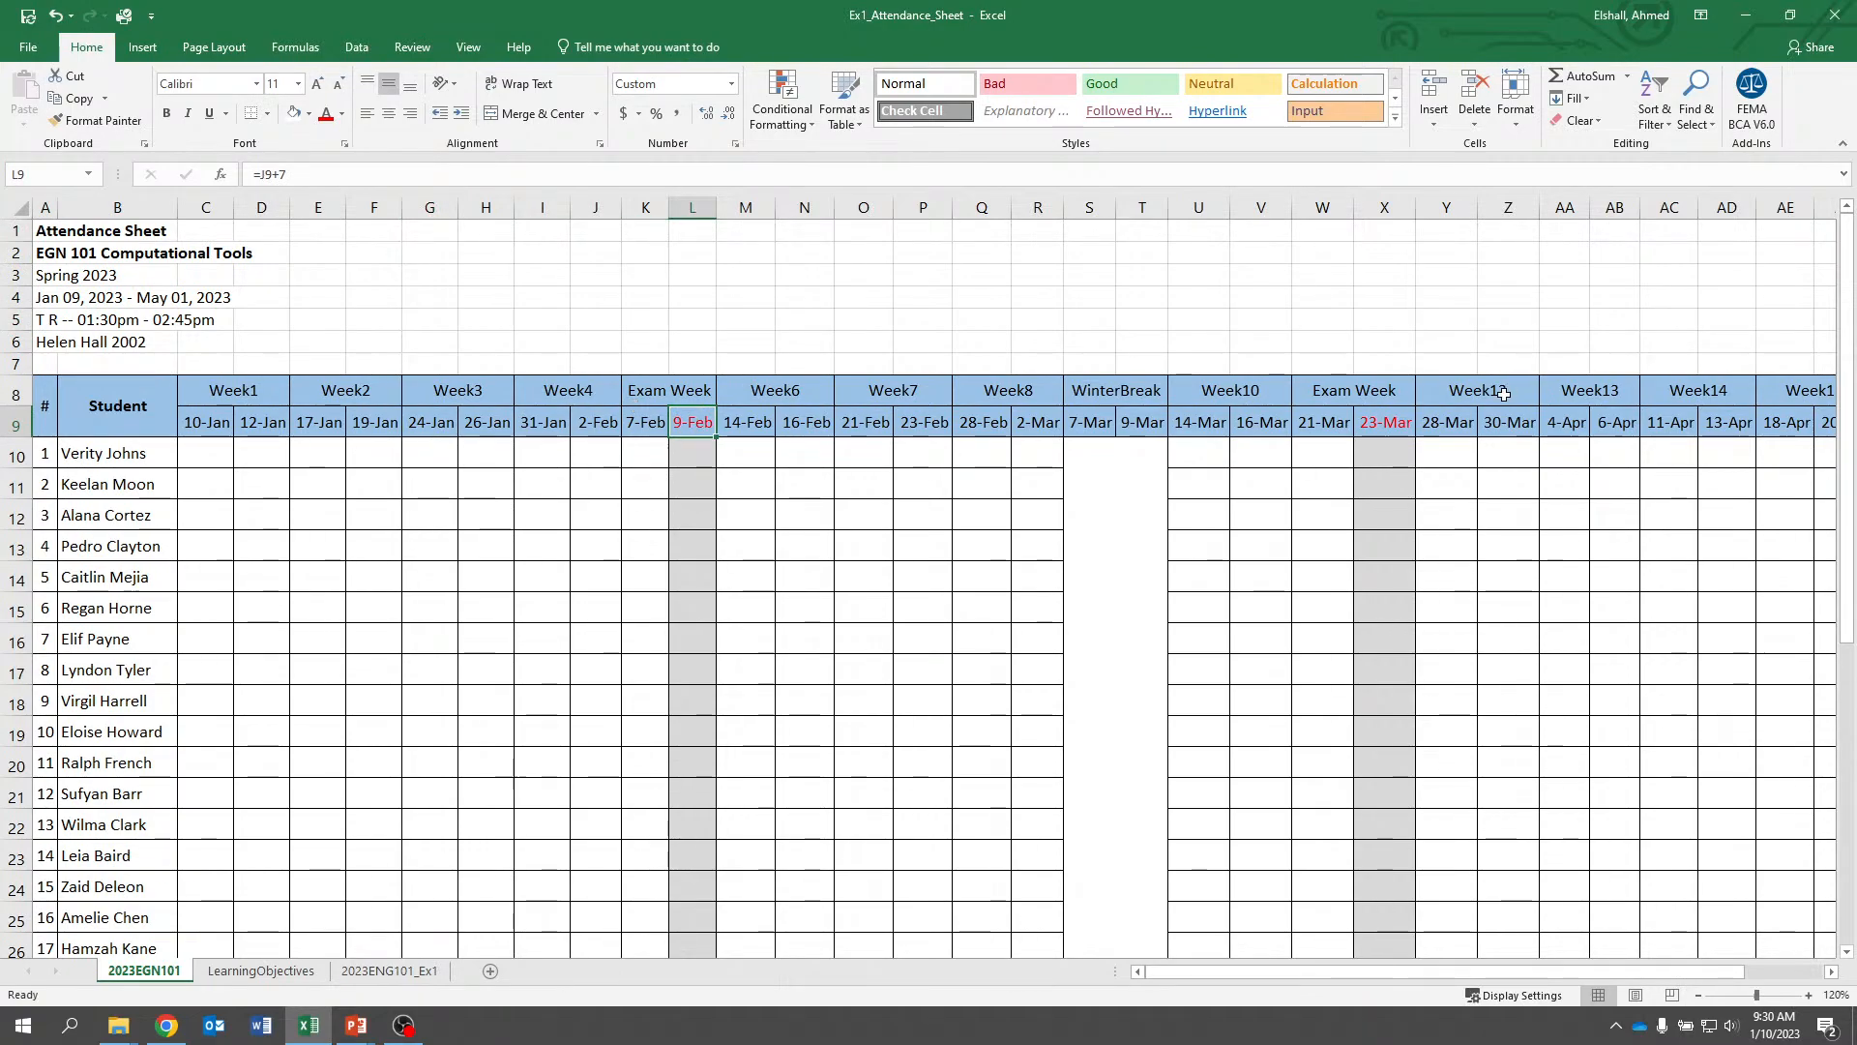
{"action": "scroll", "coordinate": [948, 505], "scroll_direction": "down", "scroll_amount": 5}
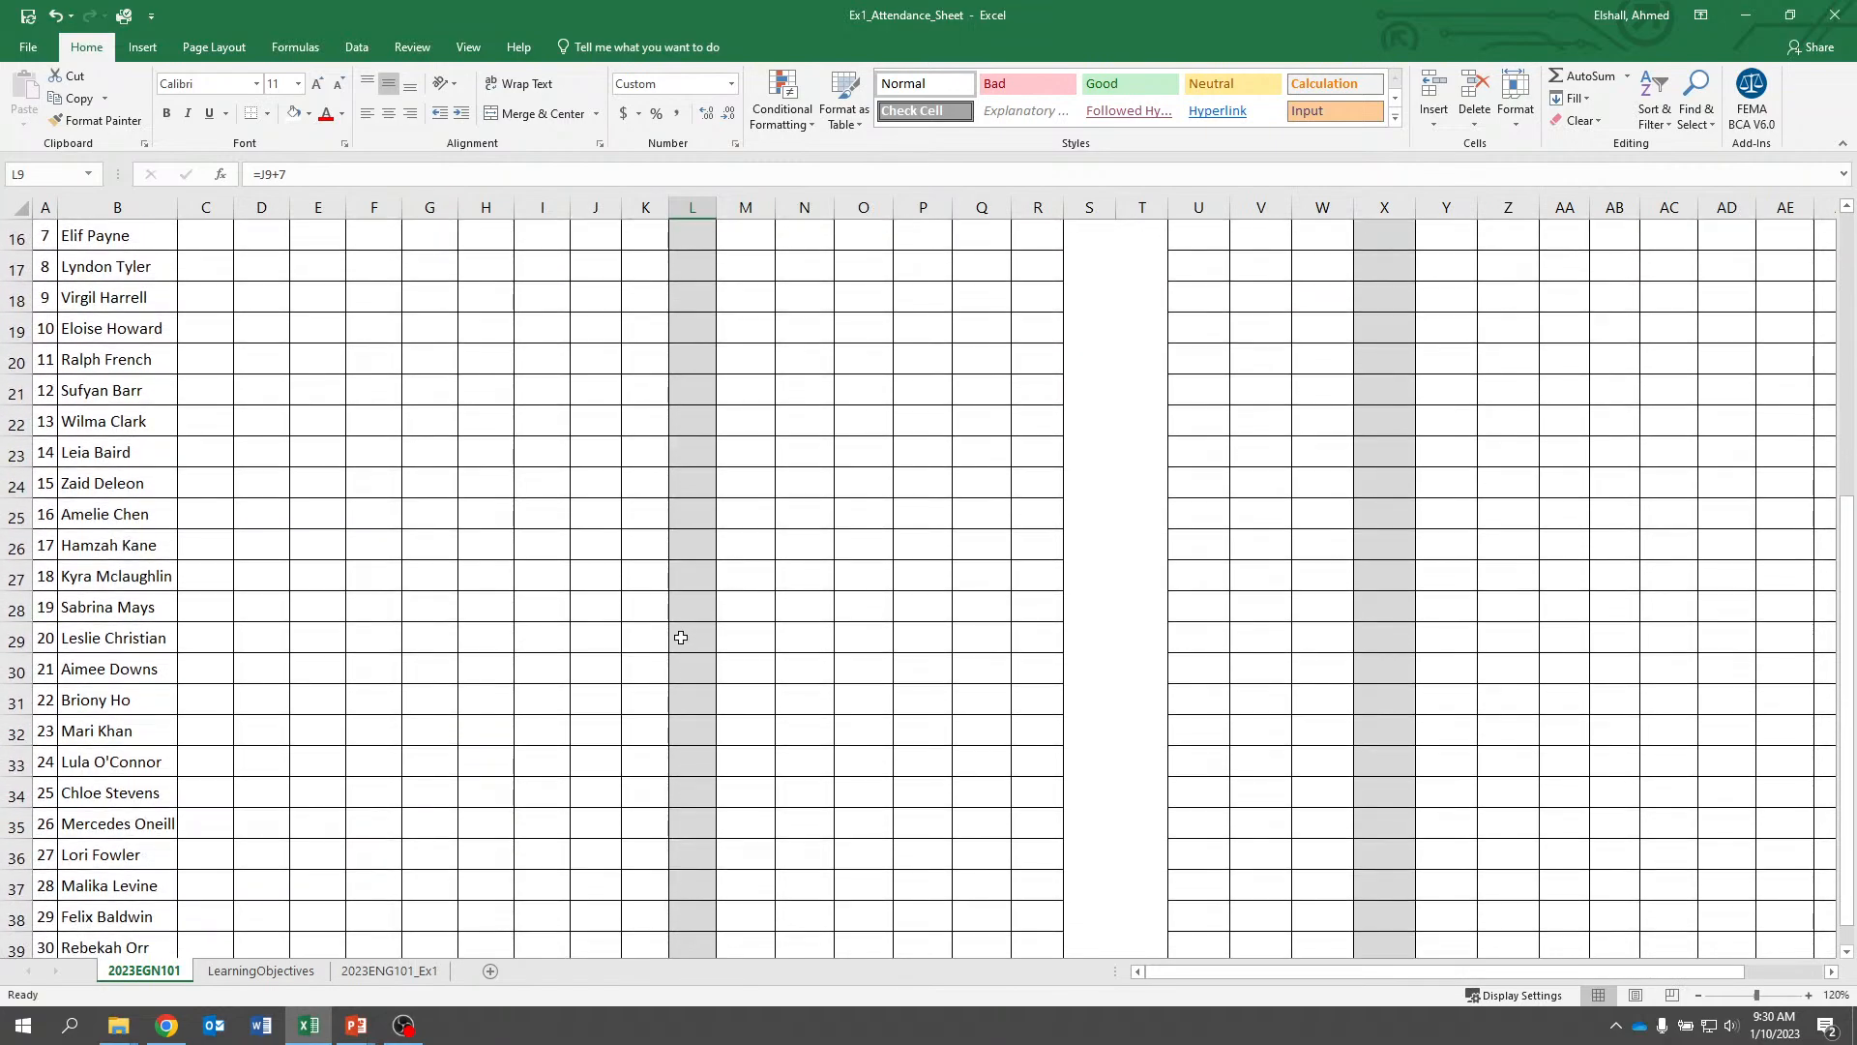
{"action": "scroll", "coordinate": [681, 638], "scroll_direction": "down", "scroll_amount": 4}
{"action": "scroll", "coordinate": [678, 461], "scroll_direction": "up", "scroll_amount": 9}
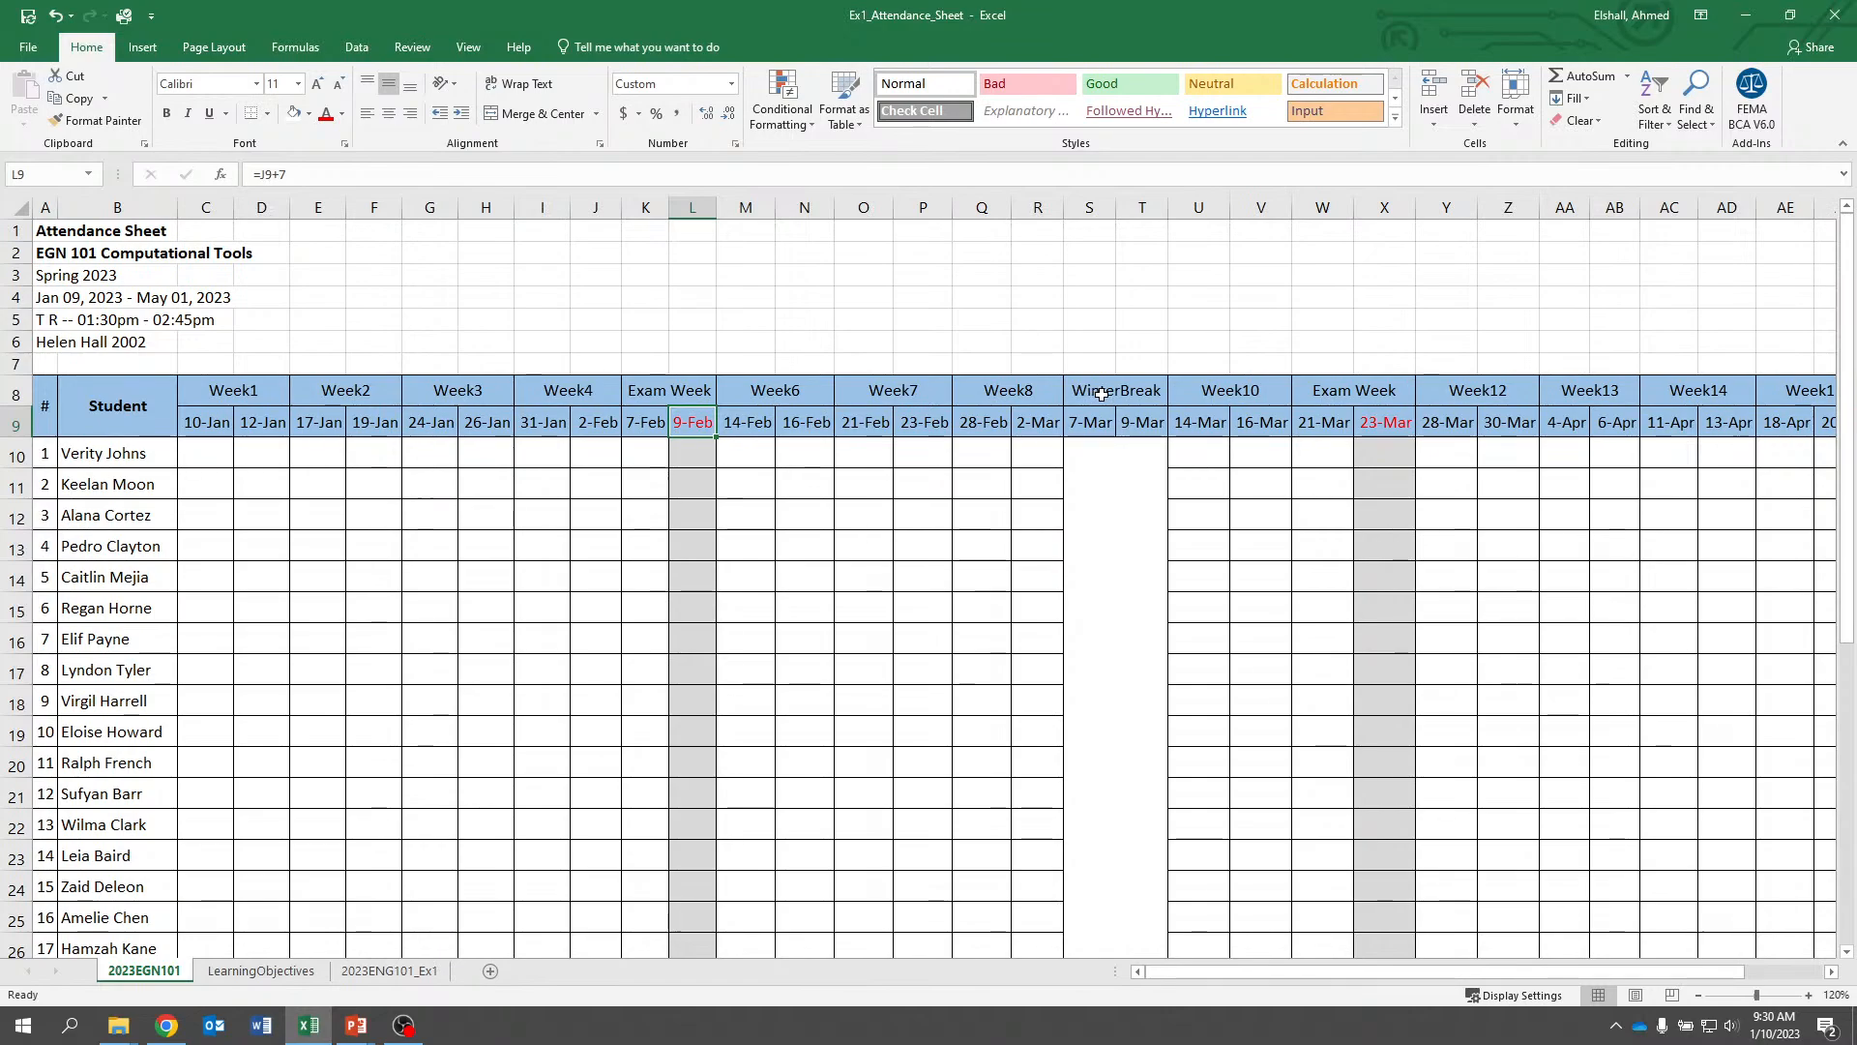
{"action": "scroll", "coordinate": [1118, 456], "scroll_direction": "down", "scroll_amount": 3}
{"action": "left_click", "coordinate": [1116, 452]}
{"action": "scroll", "coordinate": [1116, 452], "scroll_direction": "up", "scroll_amount": 3}
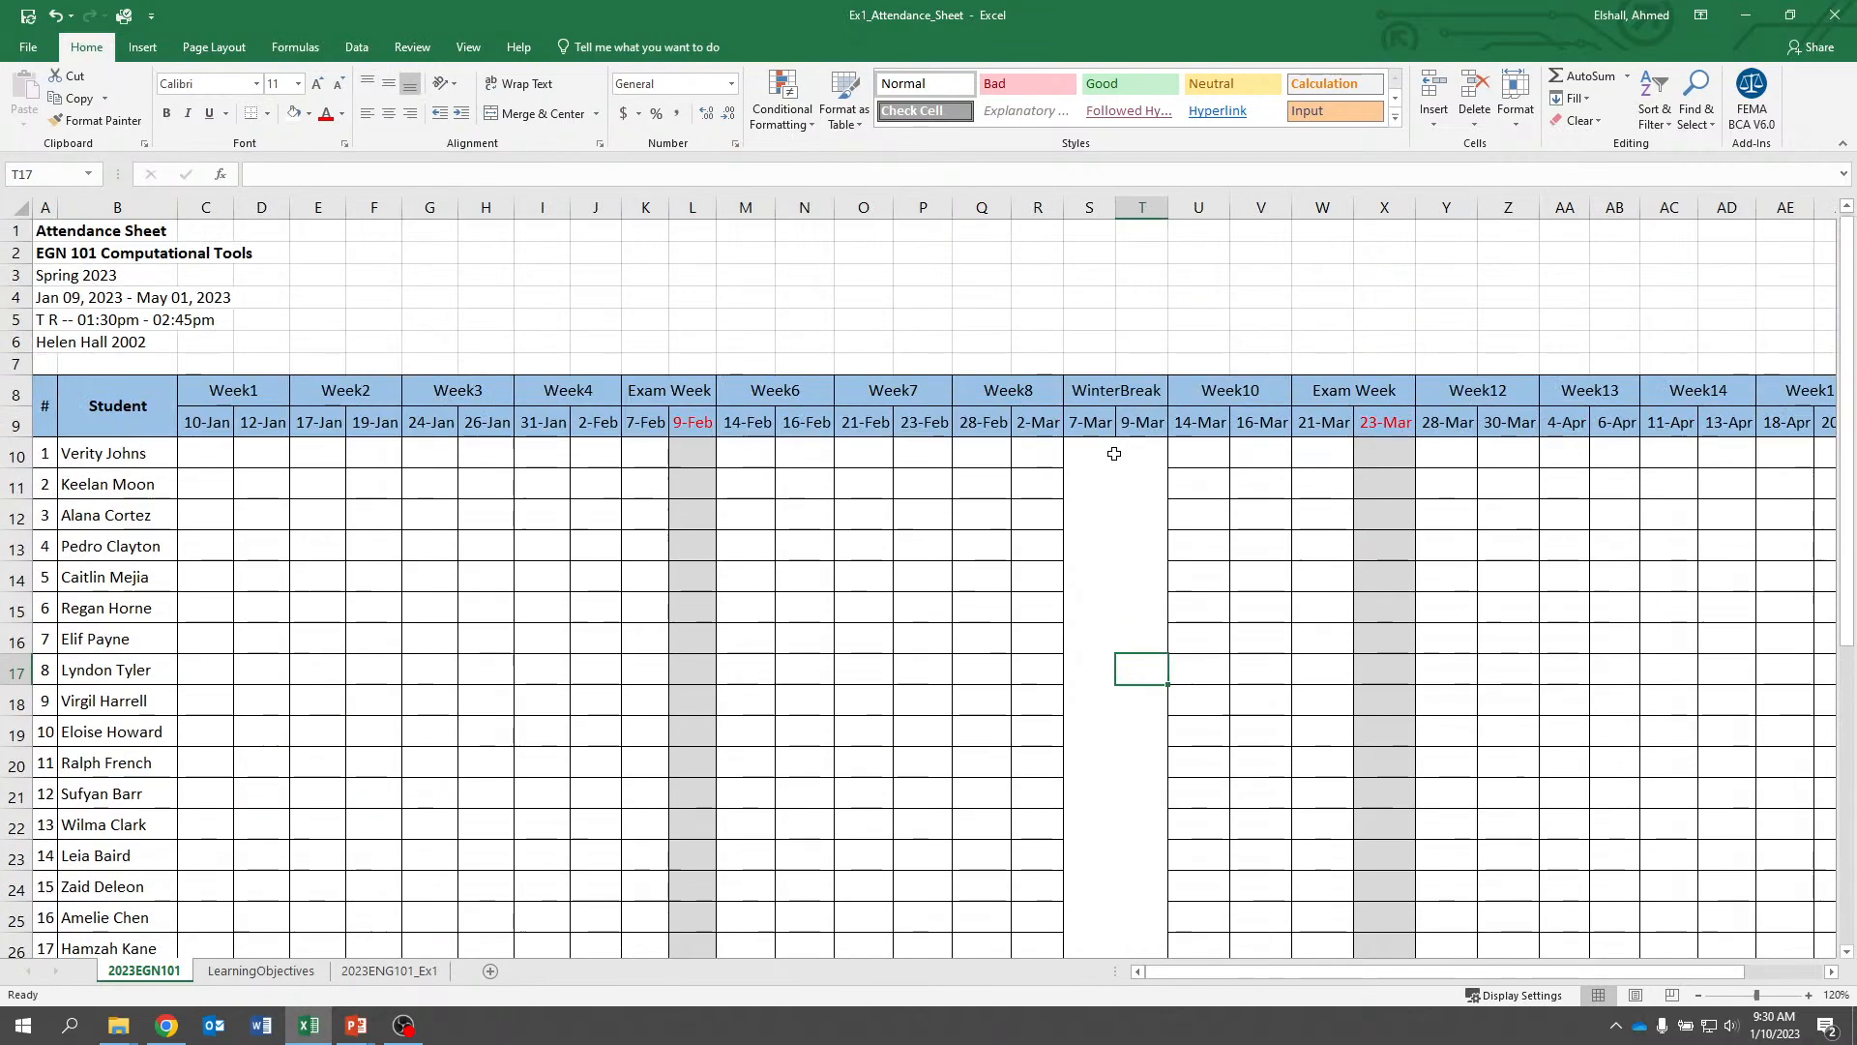
{"action": "left_click", "coordinate": [1114, 455]}
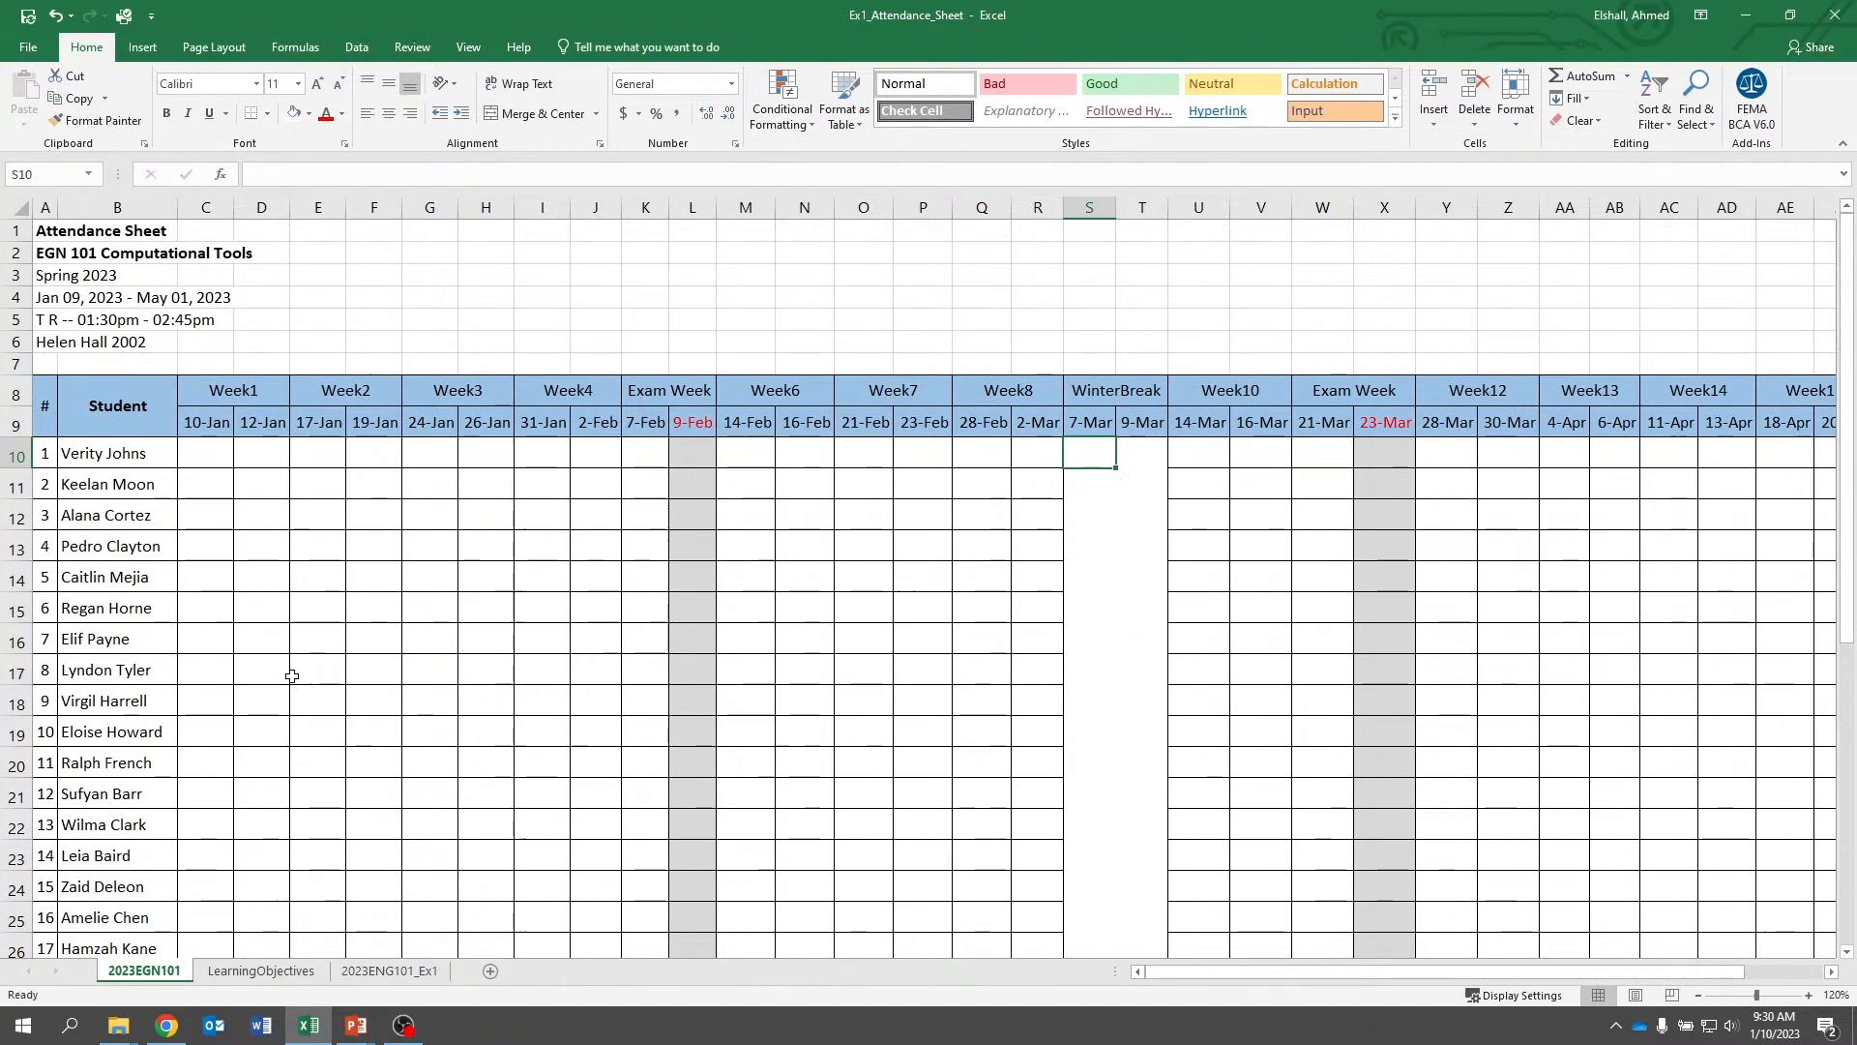
Fill the header range A8:AI9 in sheet 2023ENG101_Ex1 with light blue
{"action": "left_click", "coordinate": [388, 971]}
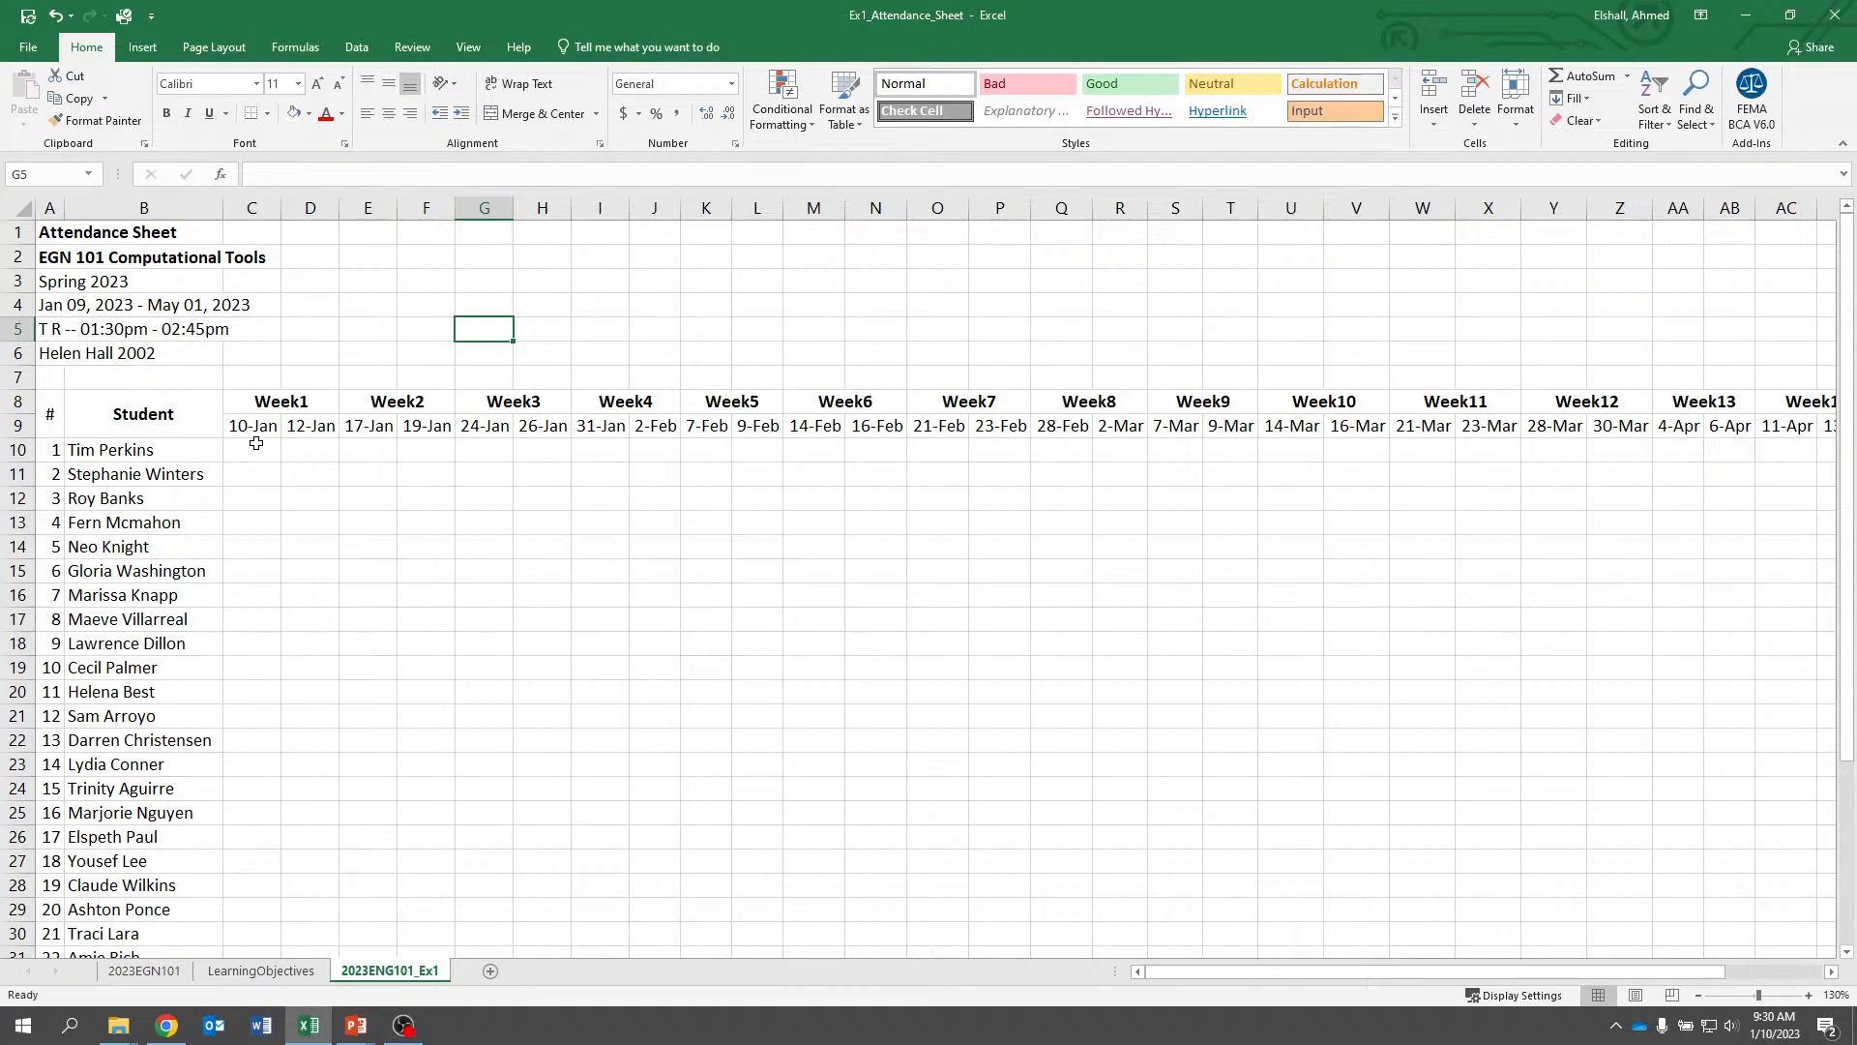
{"action": "left_click_drag", "start_coordinate": [45, 407], "coordinate": [1587, 436]}
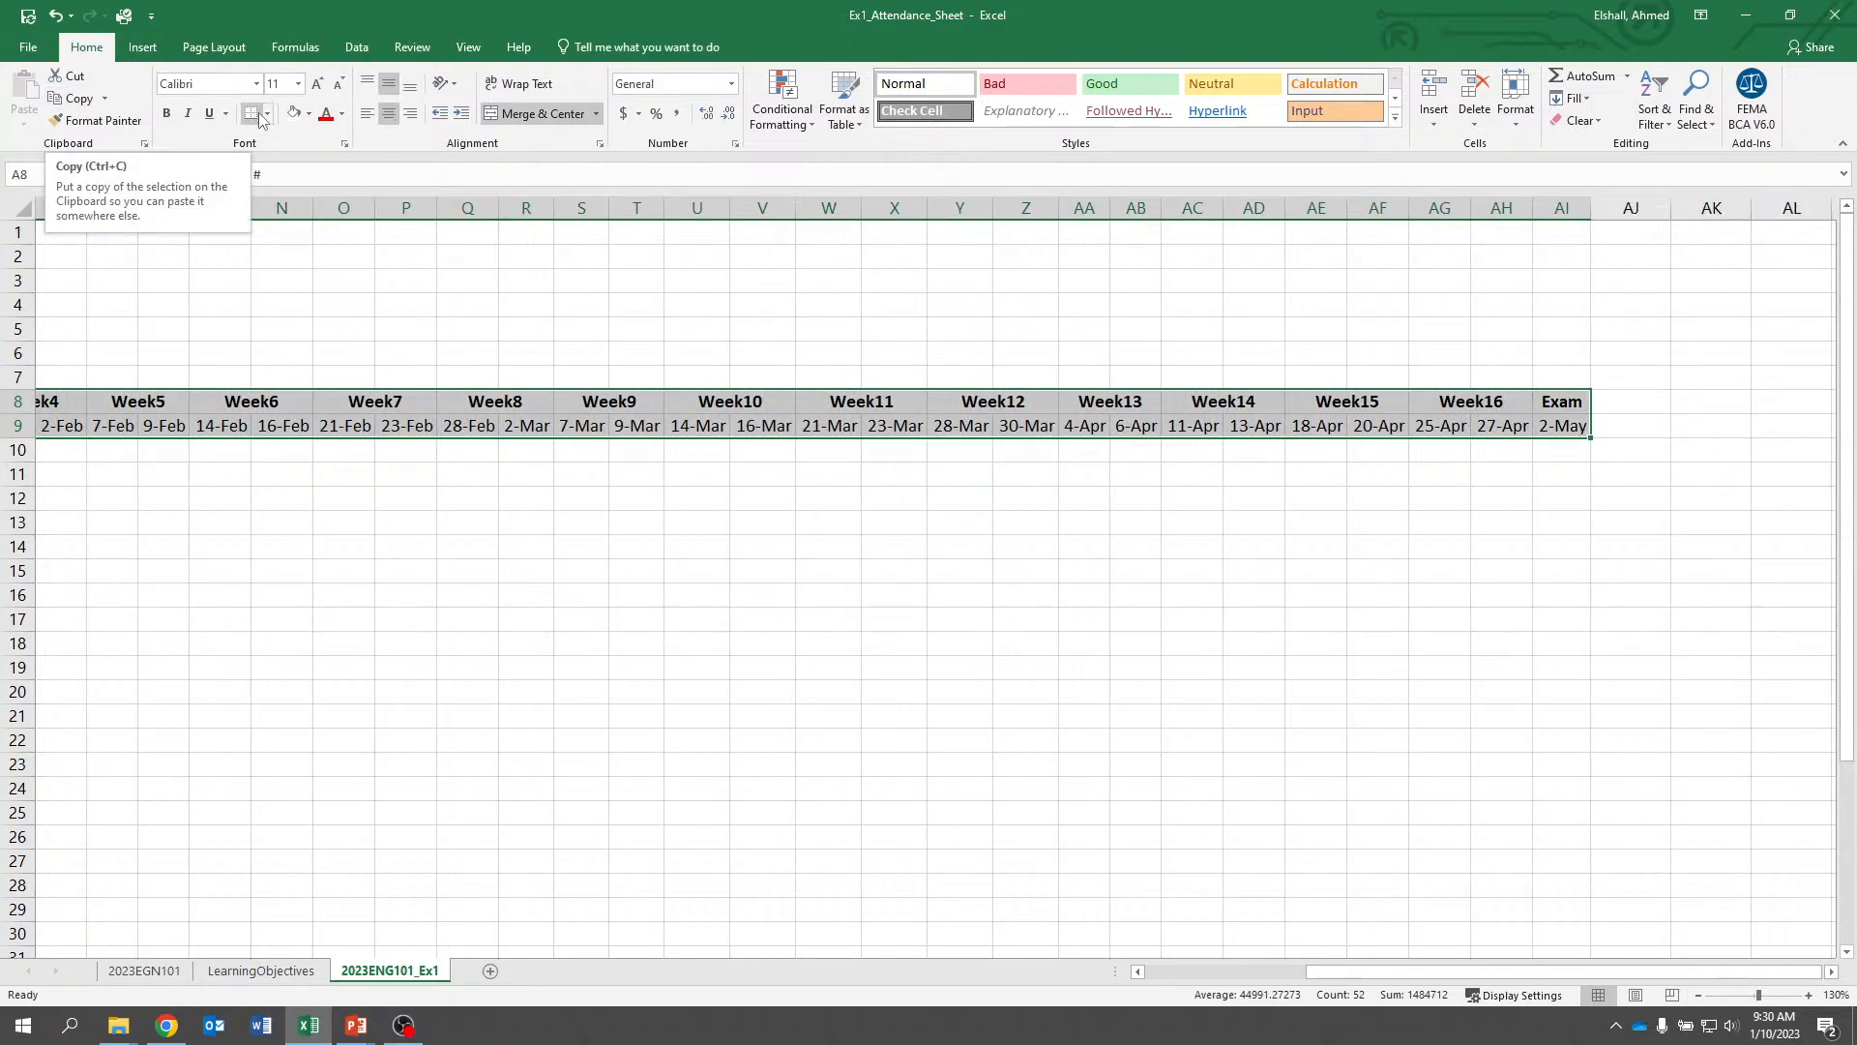
{"action": "left_click", "coordinate": [309, 113]}
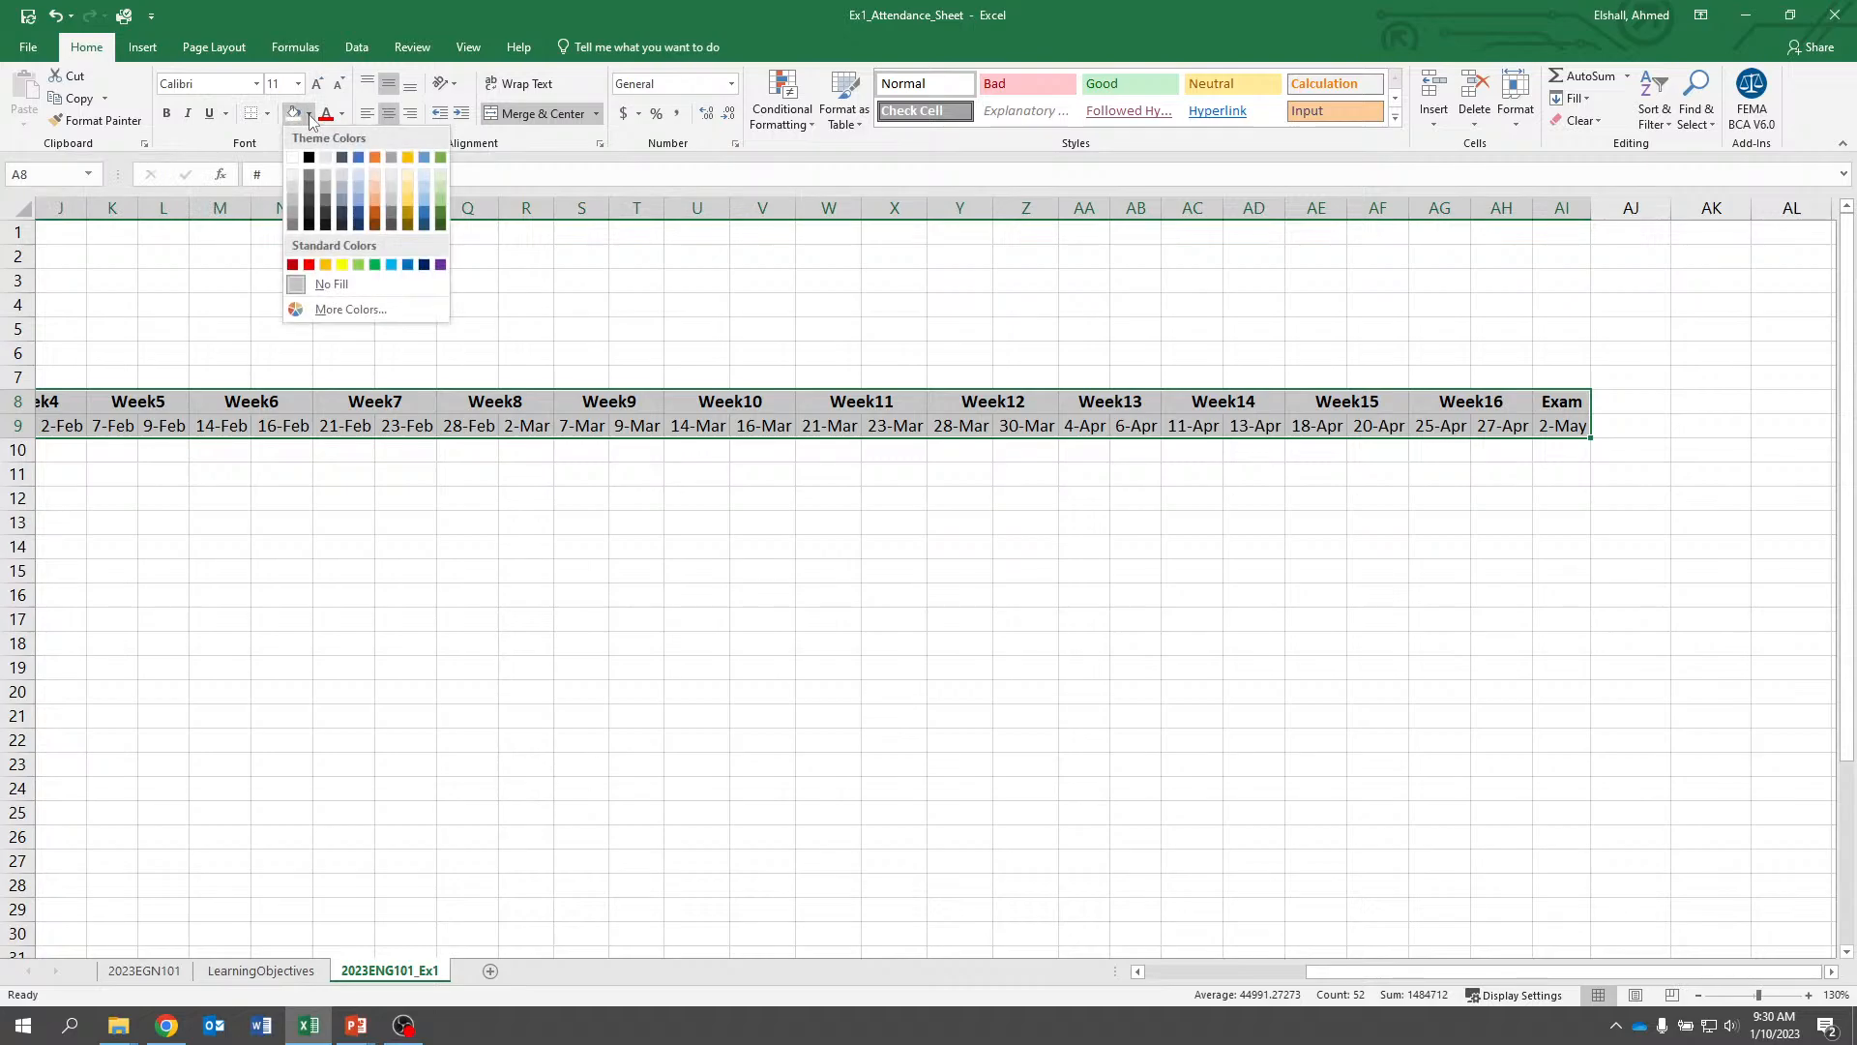
{"action": "left_click", "coordinate": [423, 212]}
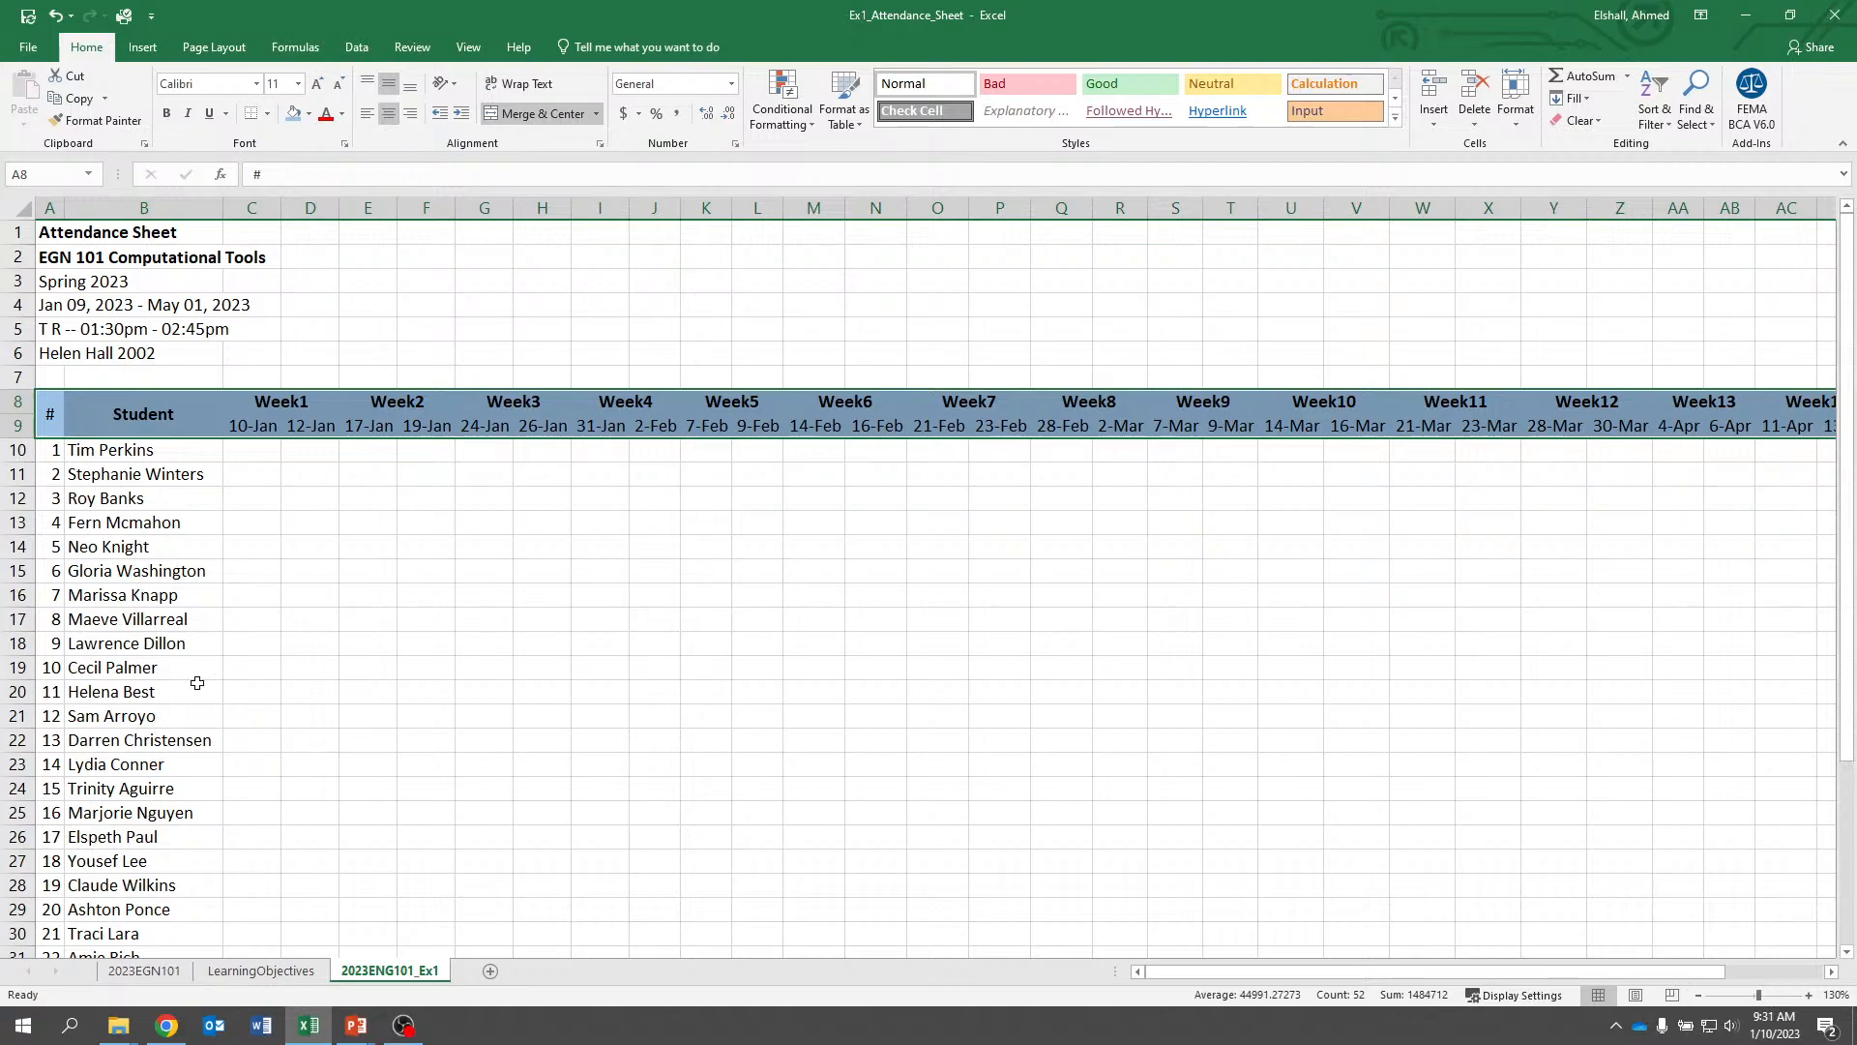
Check the exam-date formatting in sheet 2023EGN101 and set the 9-Feb date in L9 of 2023ENG101_Ex1 to a red font
{"action": "left_click", "coordinate": [353, 517]}
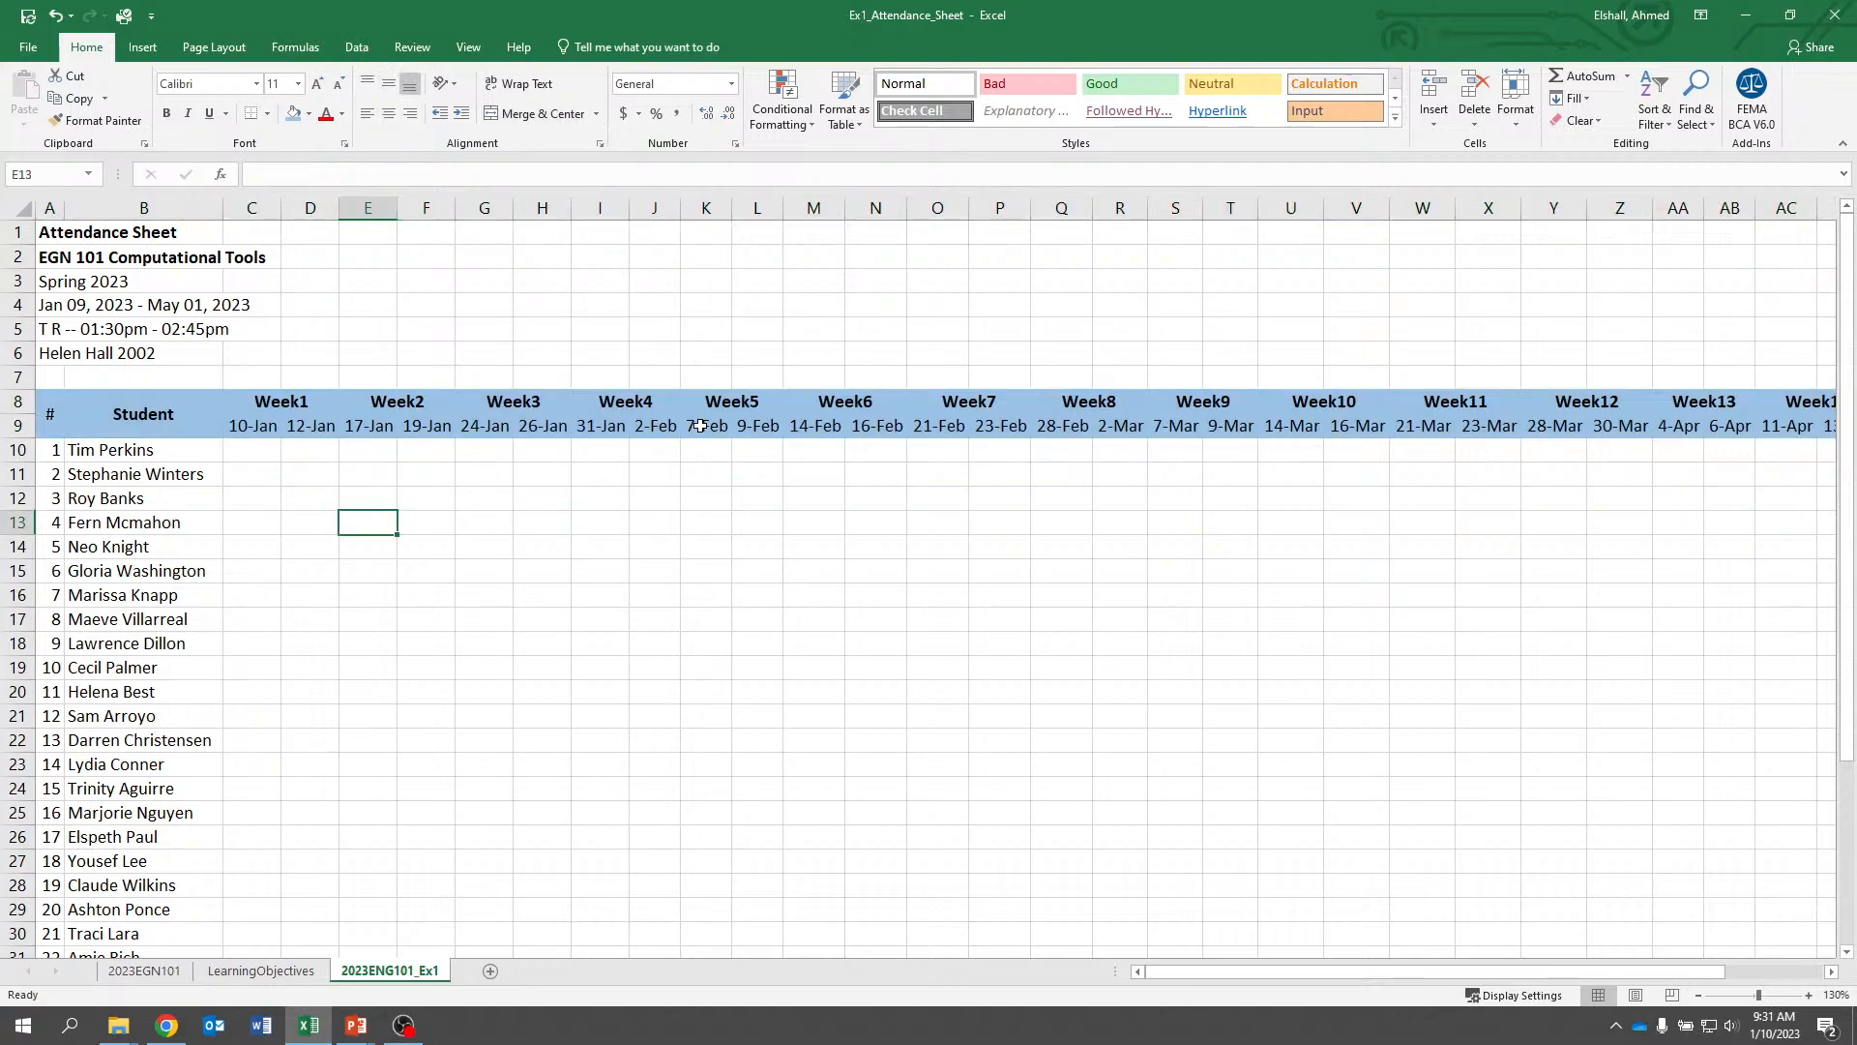
{"action": "left_click", "coordinate": [884, 433]}
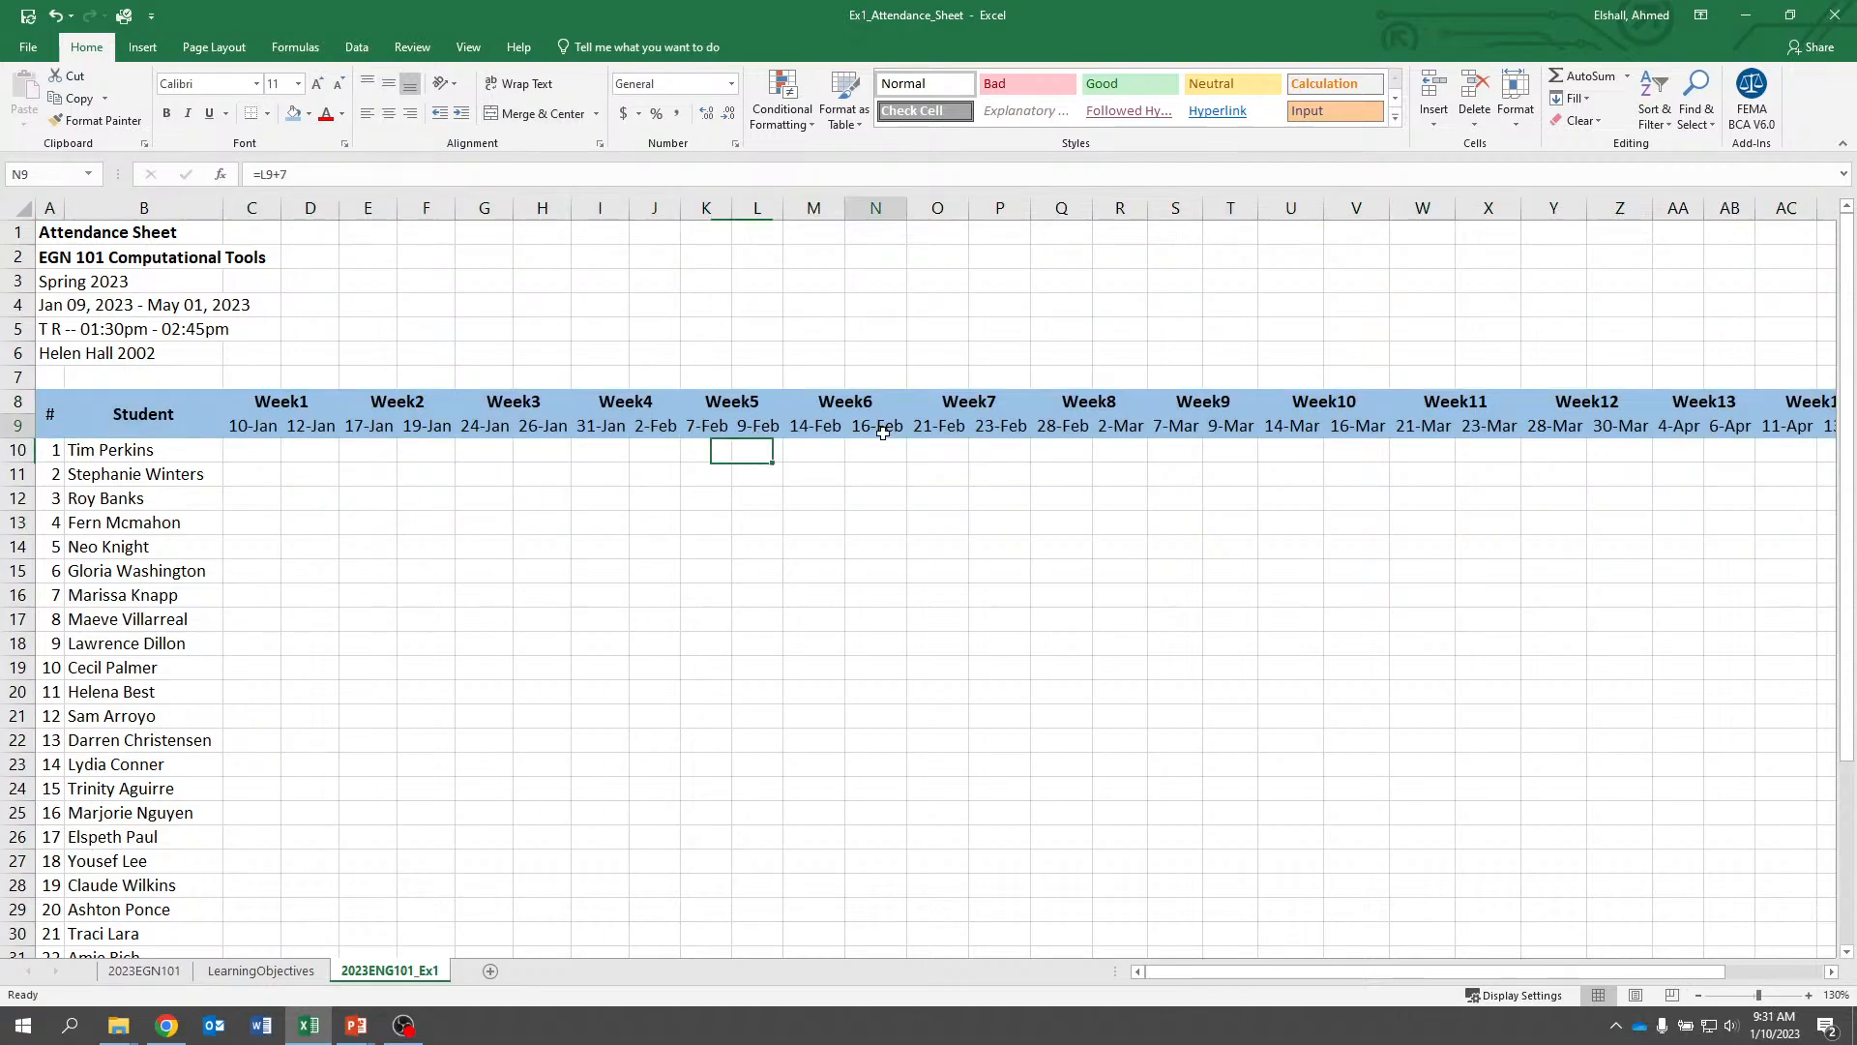
{"action": "left_click", "coordinate": [145, 971]}
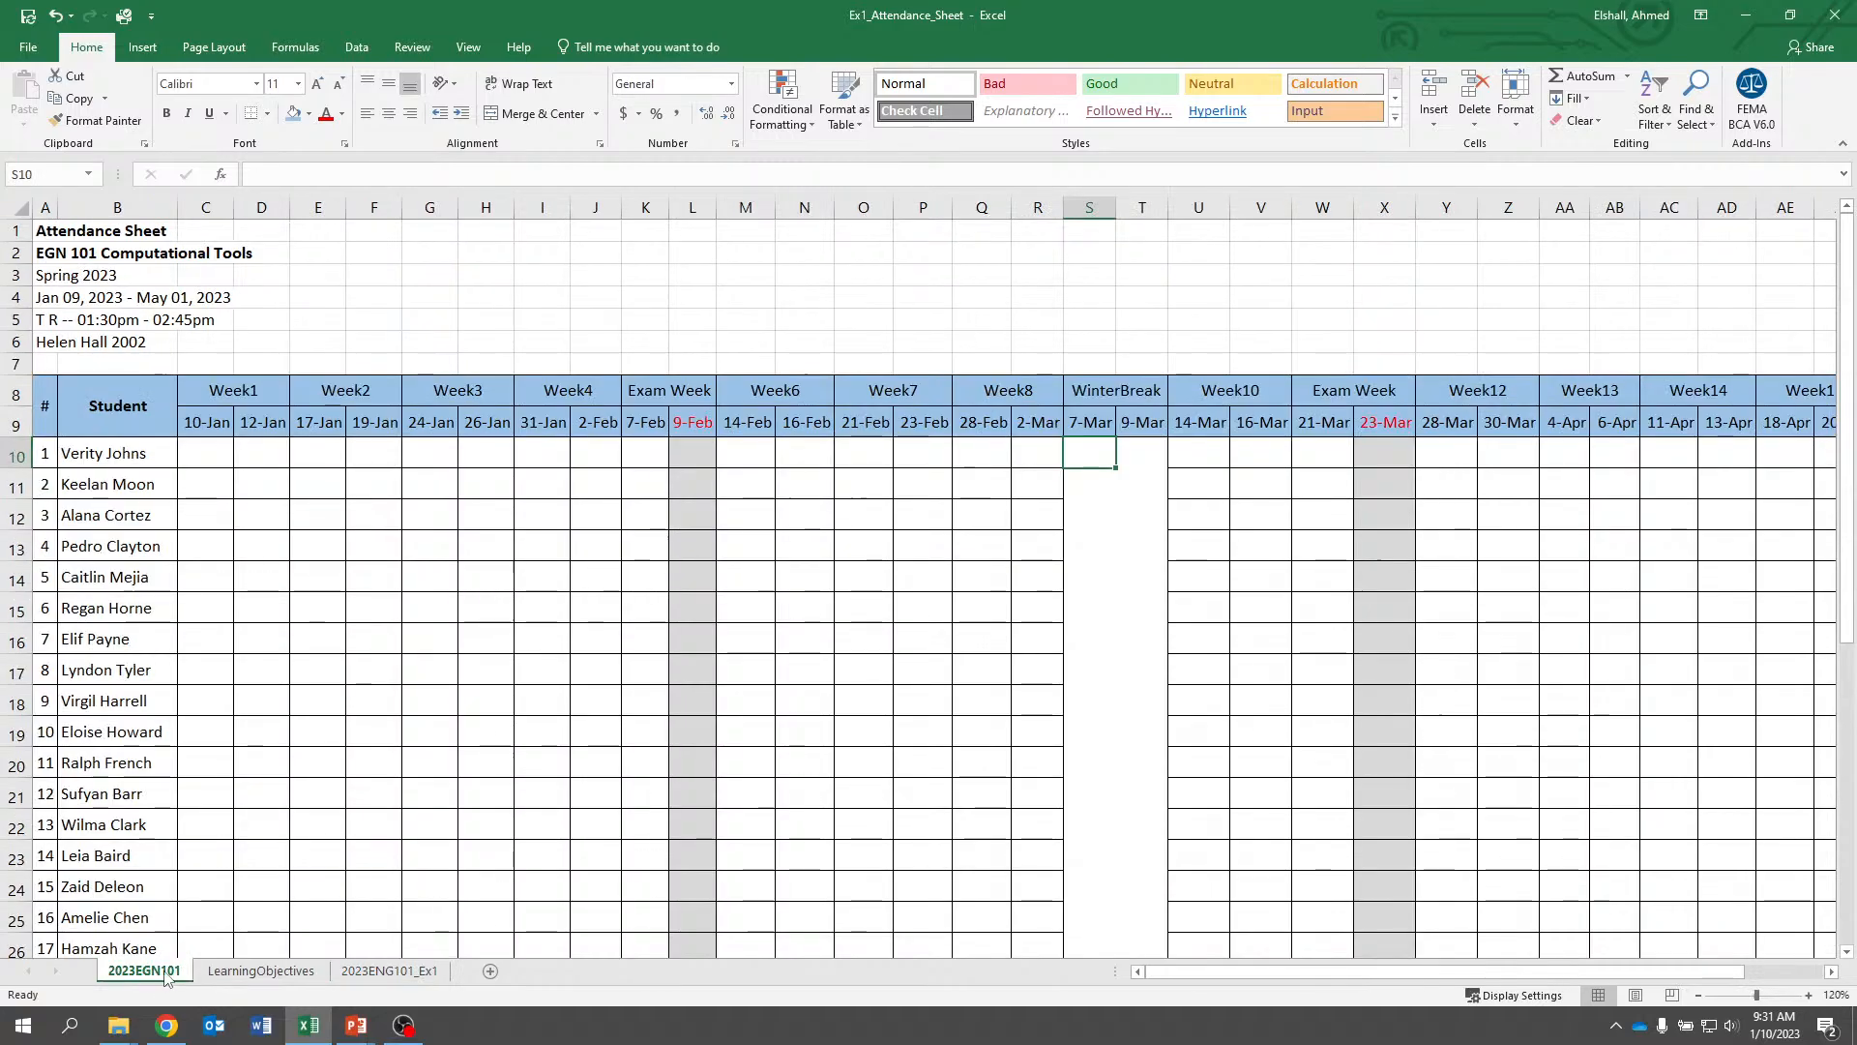
{"action": "left_click", "coordinate": [392, 970]}
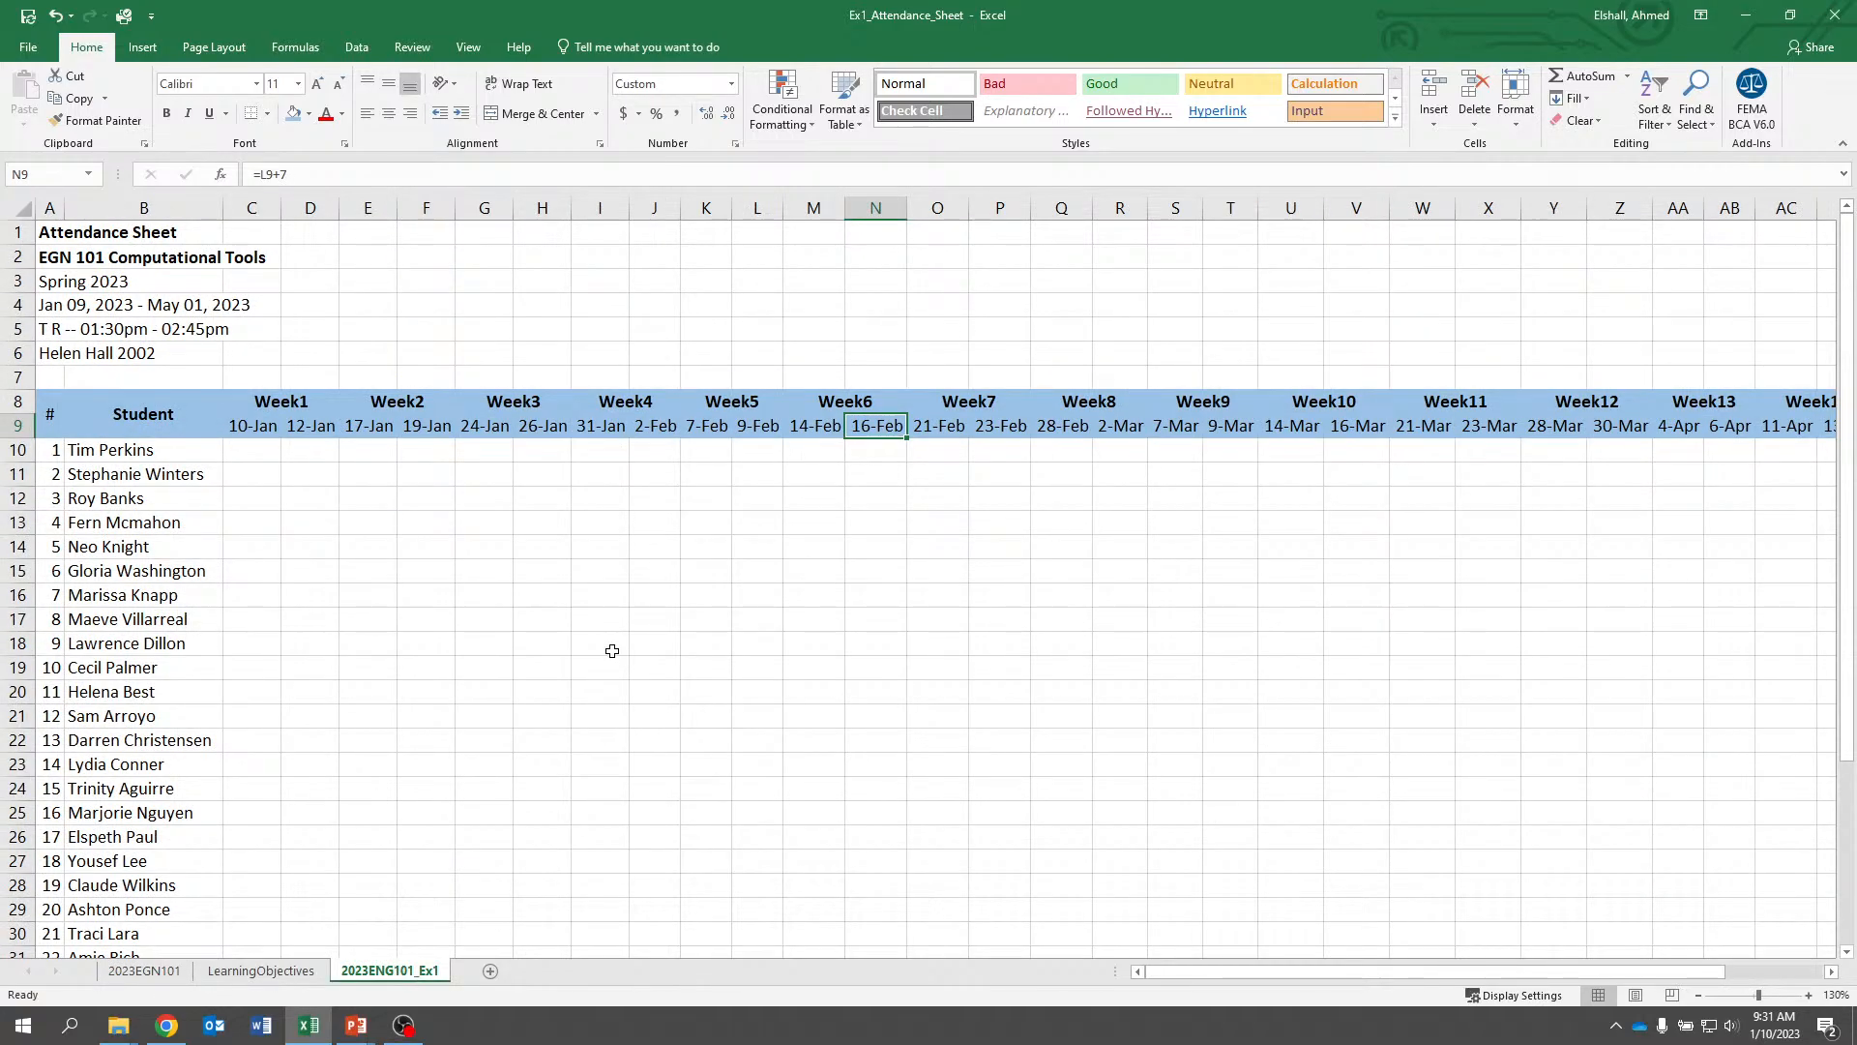
{"action": "key", "text": "Left"}
{"action": "key", "text": "Left"}
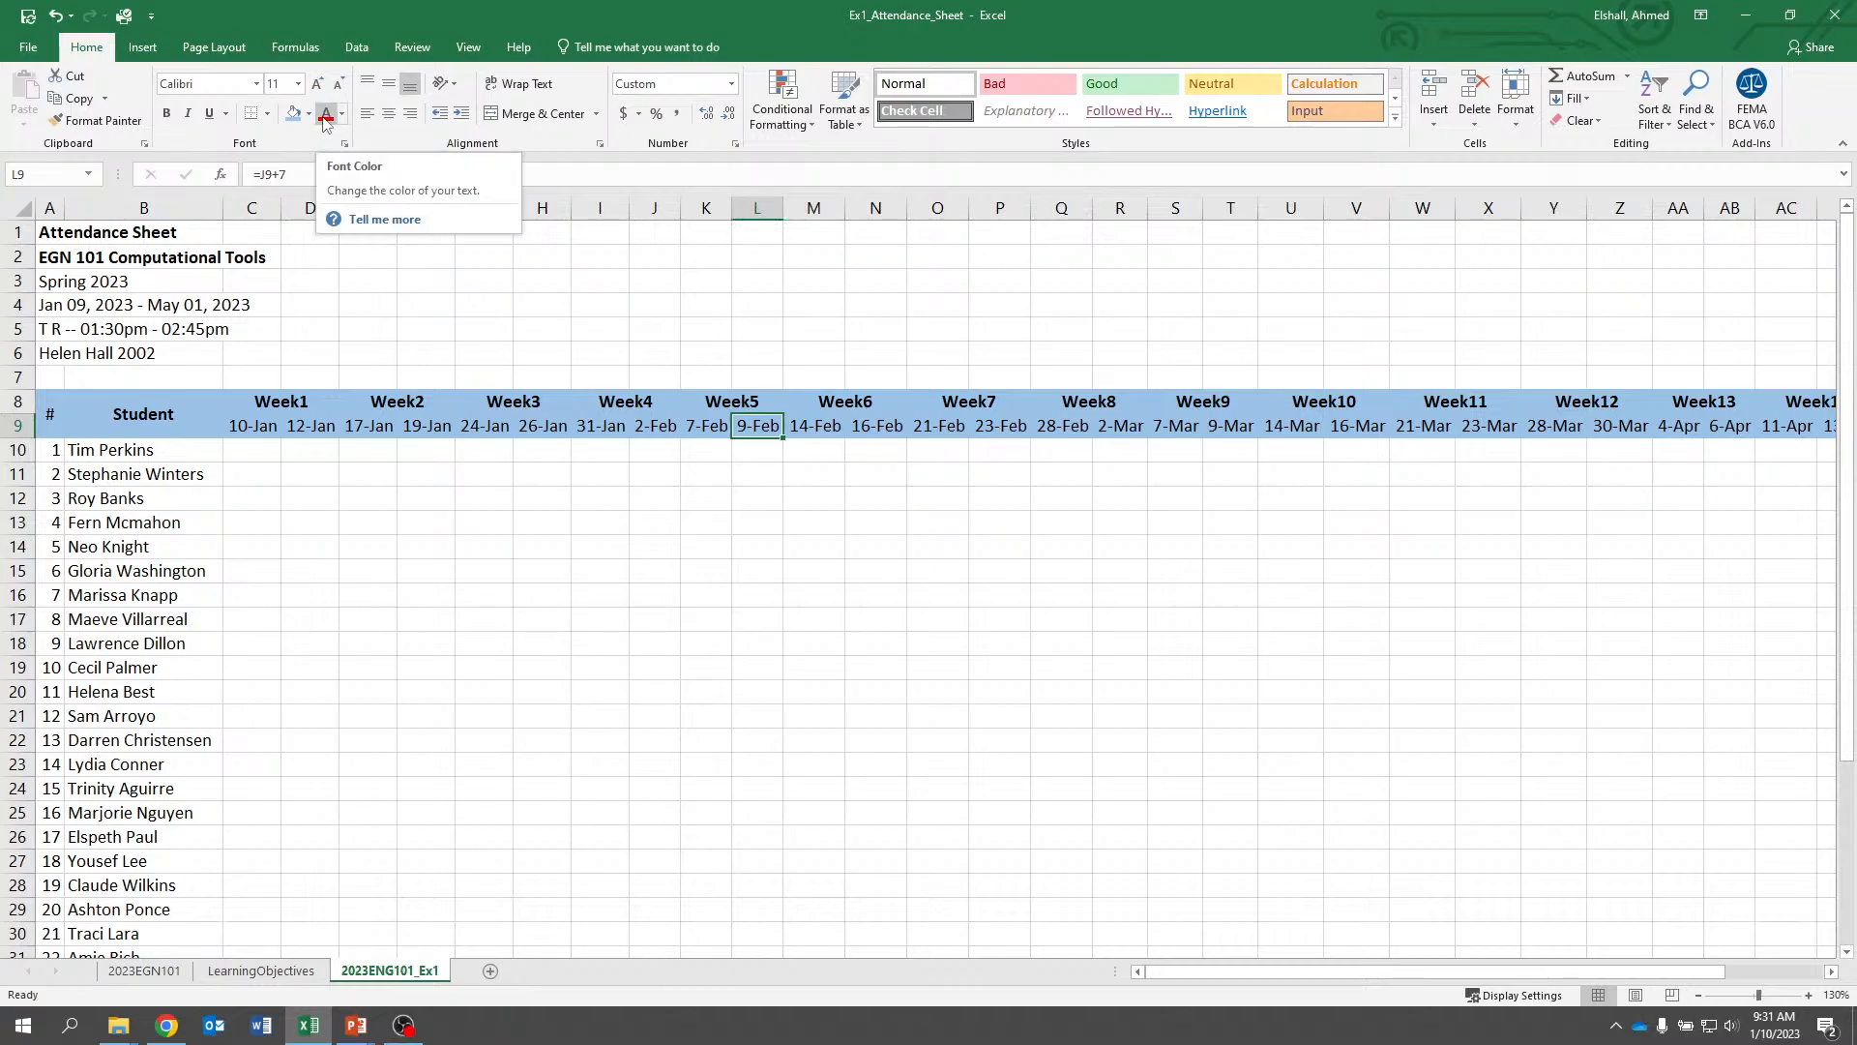
{"action": "left_click", "coordinate": [325, 114]}
{"action": "key", "text": "Right"}
{"action": "key", "text": "Right"}
{"action": "key", "text": "Right"}
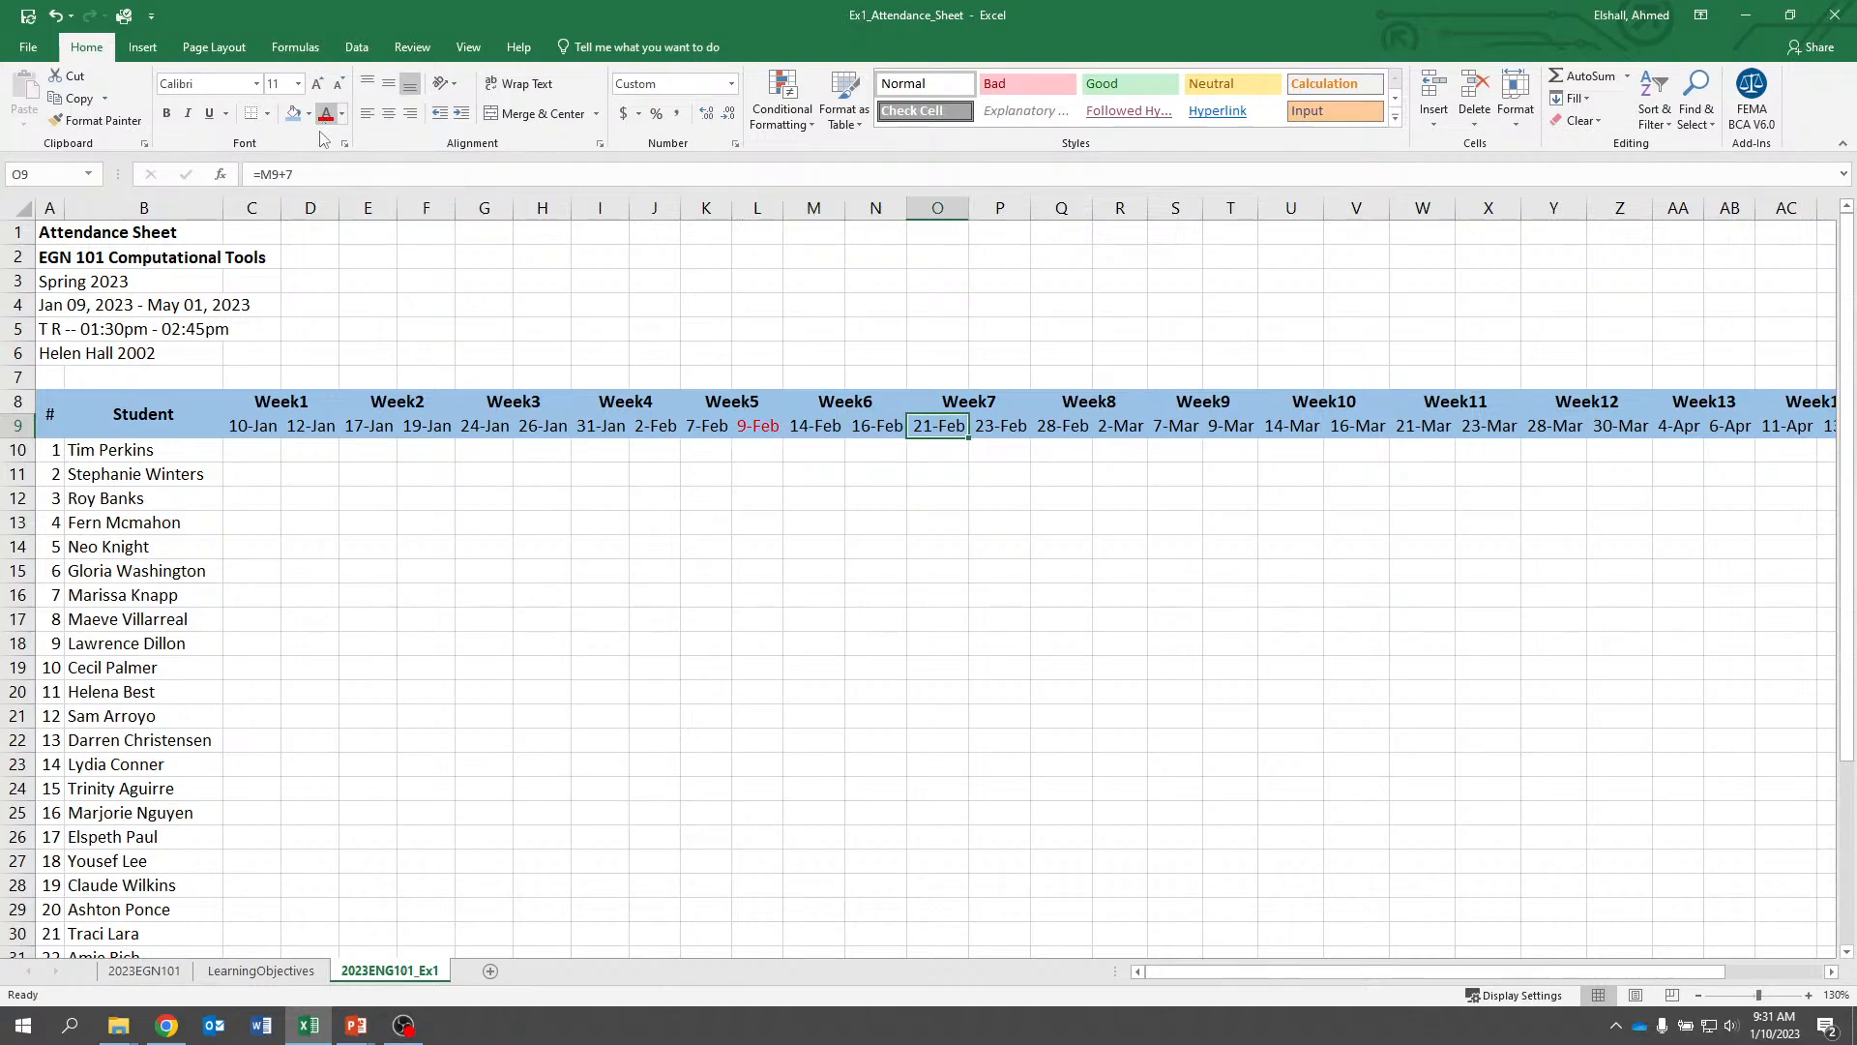
Examine the header row of sheet 2023EGN101 through to its last column for the remaining dates formatted as exams
{"action": "left_click", "coordinate": [142, 970]}
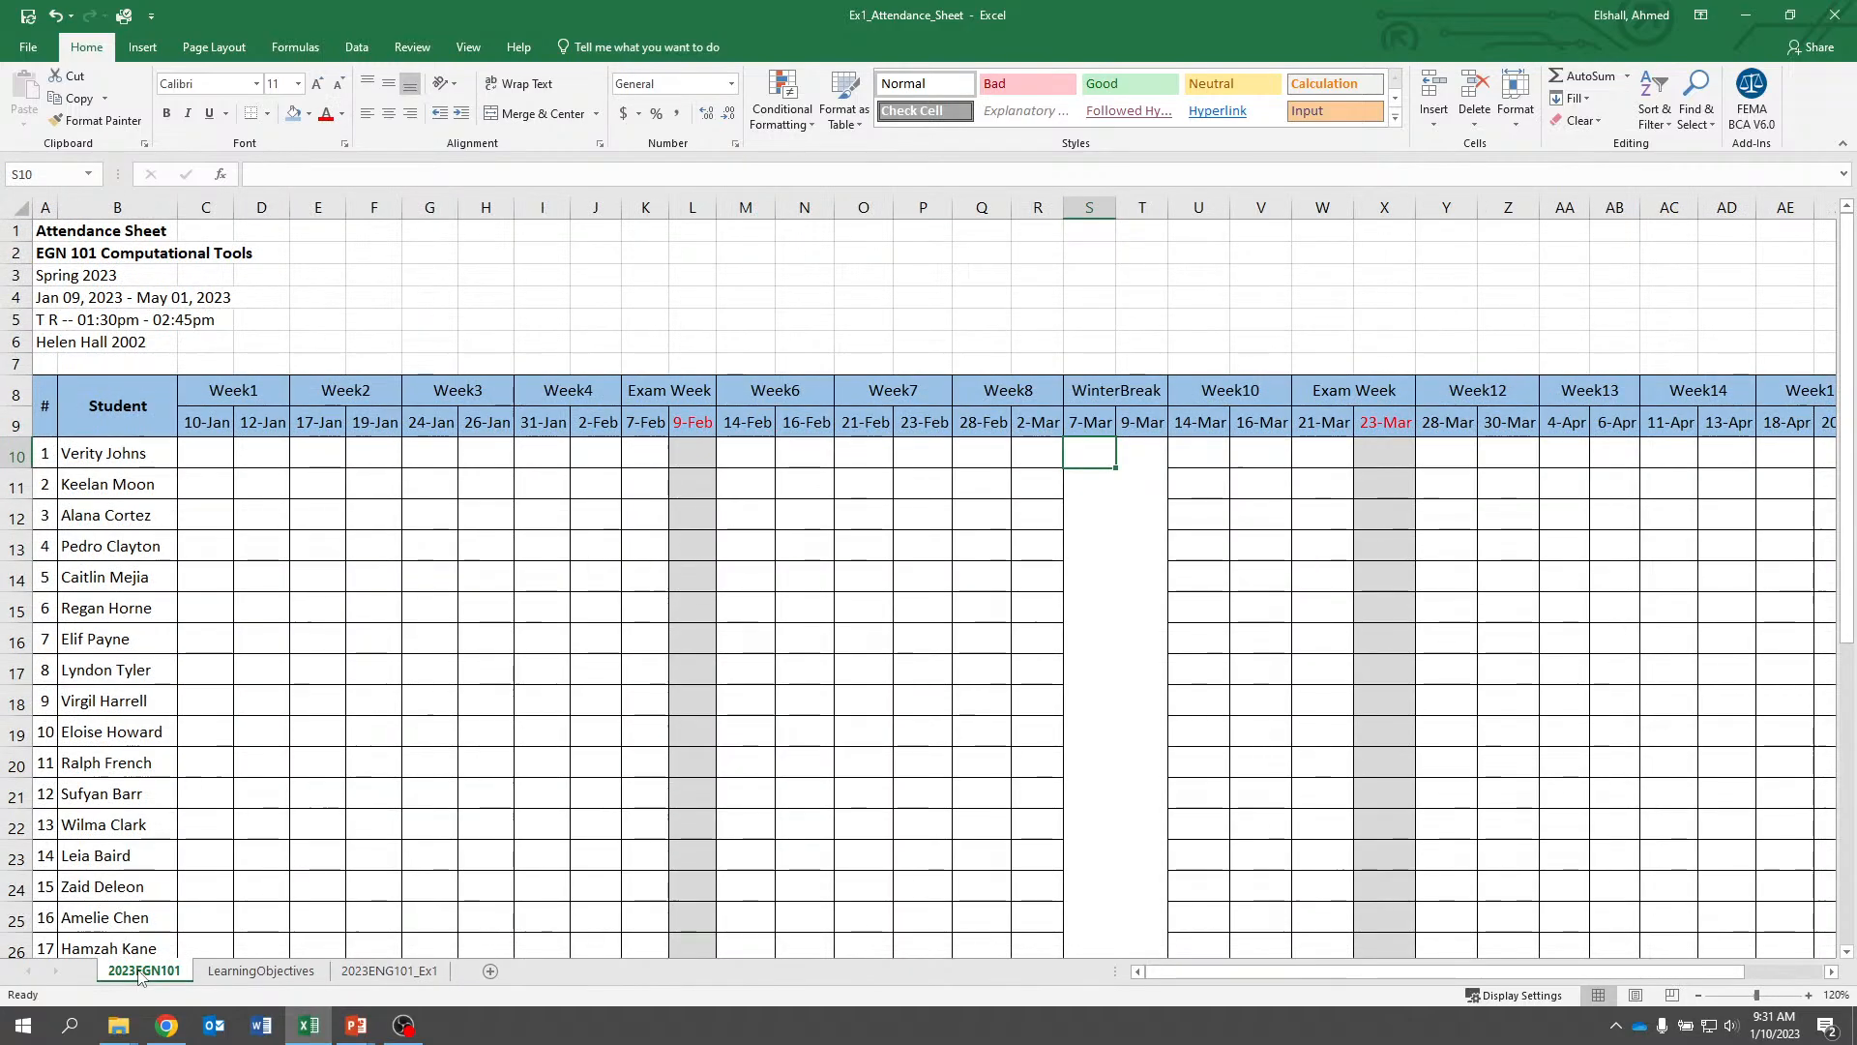
{"action": "key", "text": "Right"}
{"action": "key", "text": "Right"}
{"action": "key", "text": "Right"}
{"action": "key", "text": "Right"}
{"action": "key", "text": "Right"}
{"action": "key", "text": "Right"}
{"action": "key", "text": "Right"}
{"action": "key", "text": "Right"}
{"action": "key", "text": "Right"}
{"action": "key", "text": "Right"}
{"action": "key", "text": "Right"}
{"action": "key", "text": "Right"}
{"action": "key", "text": "Right"}
{"action": "key", "text": "Right"}
{"action": "key", "text": "Right"}
{"action": "key", "text": "Right"}
{"action": "key", "text": "Right"}
{"action": "key", "text": "Right"}
{"action": "key", "text": "Right"}
{"action": "key", "text": "Right"}
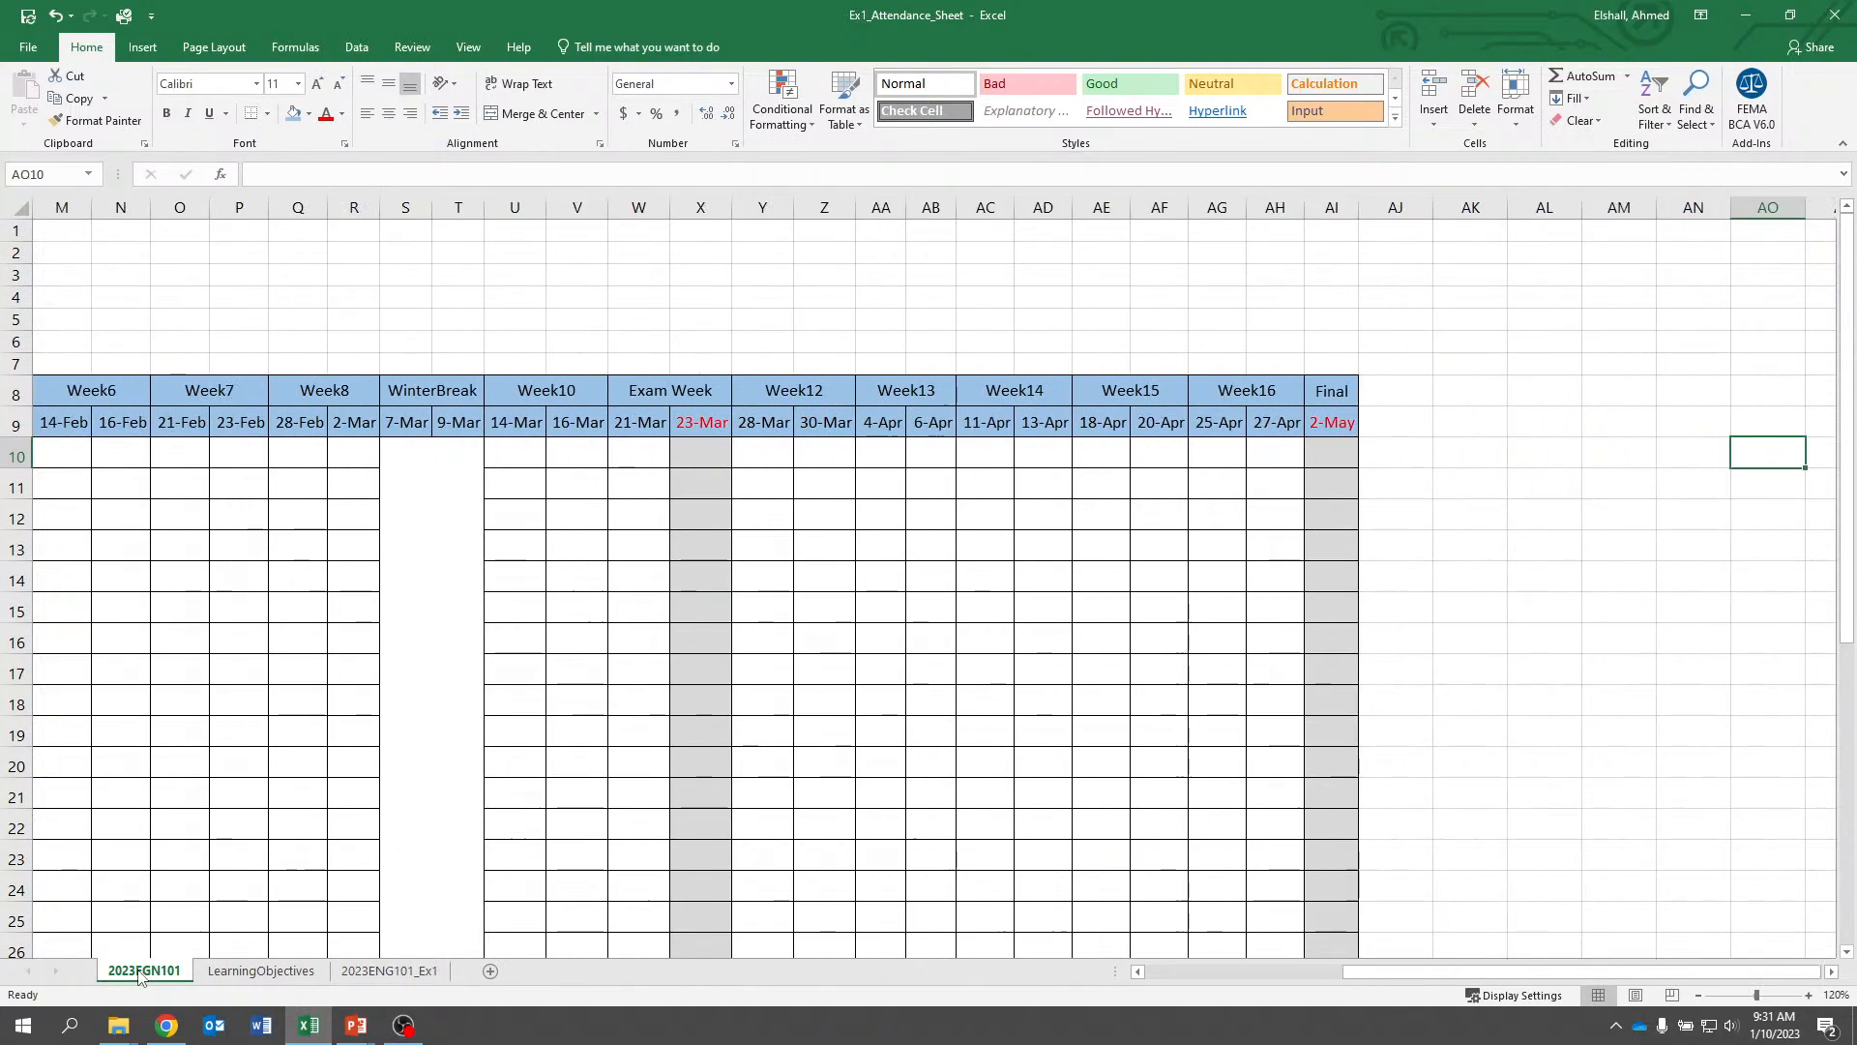
{"action": "left_click", "coordinate": [261, 970]}
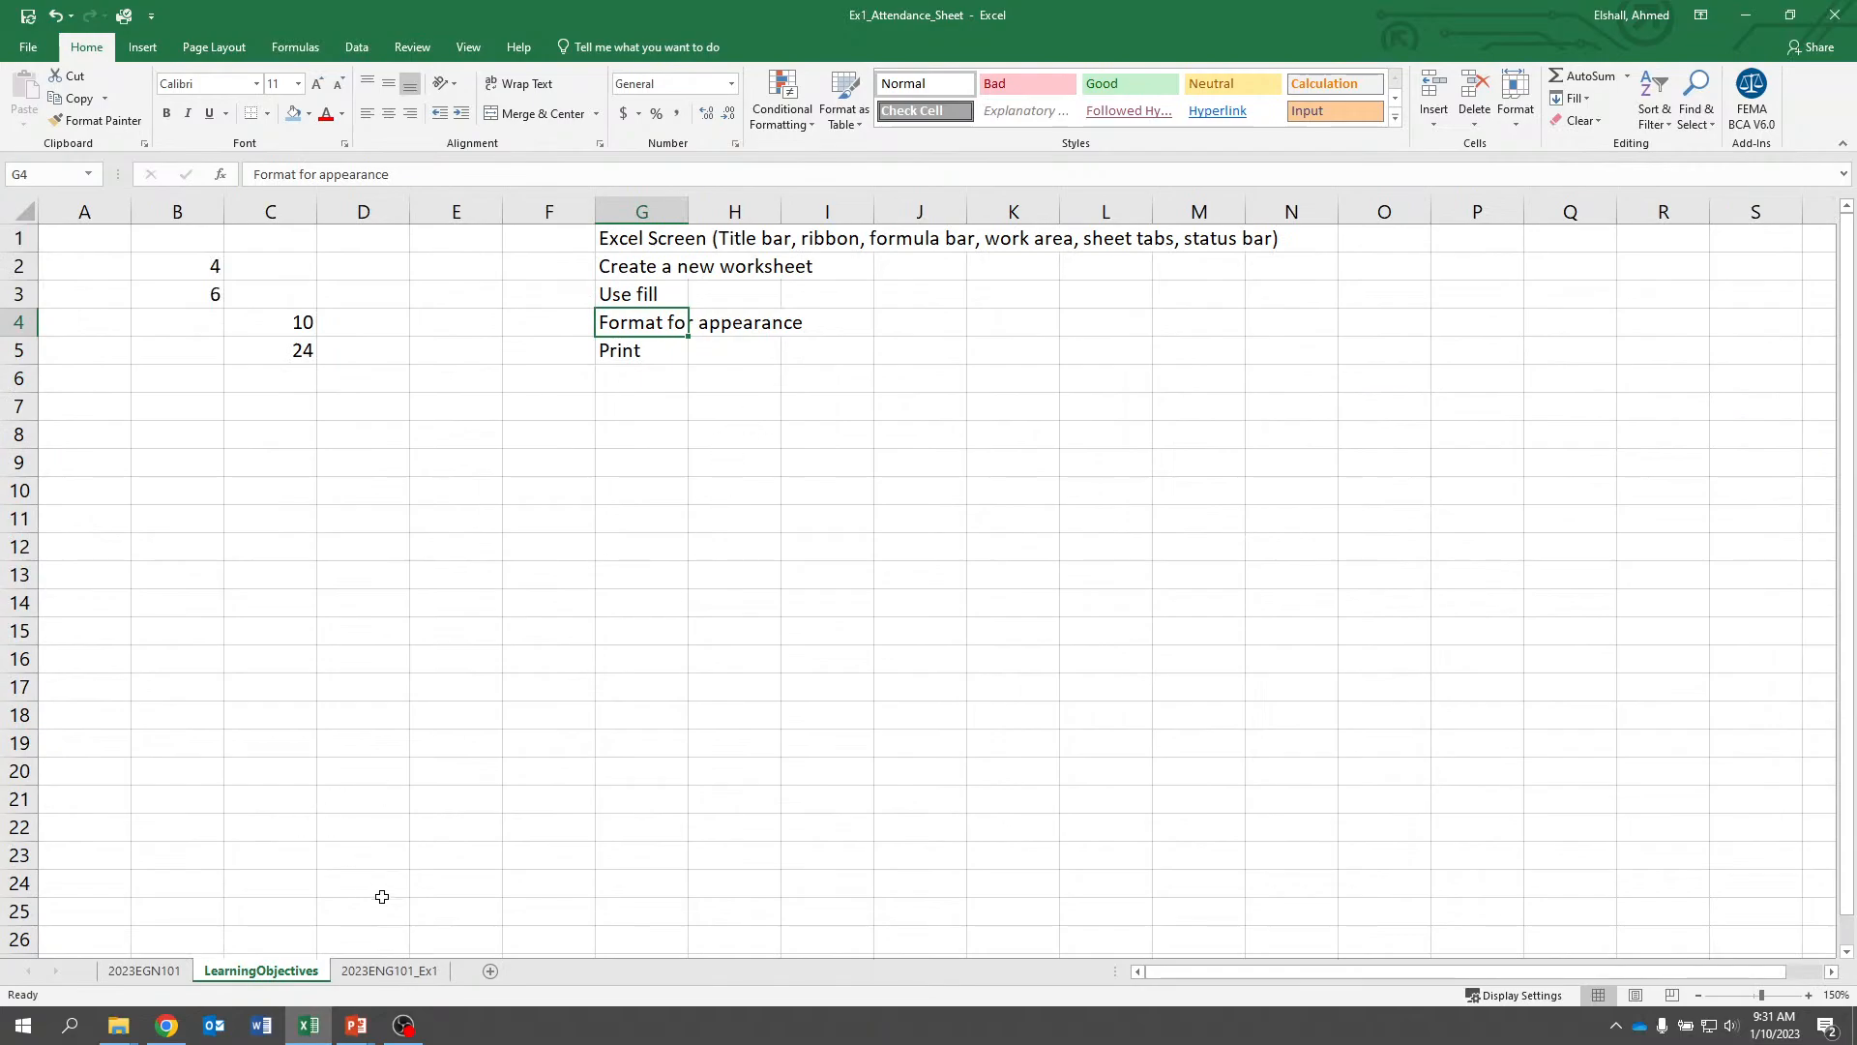
Set the 23-Mar date in X9 of sheet 2023ENG101_Ex1 to a red font
{"action": "left_click", "coordinate": [389, 970]}
{"action": "key", "text": "Right"}
{"action": "key", "text": "Right"}
{"action": "key", "text": "Right"}
{"action": "key", "text": "Right"}
{"action": "key", "text": "Right"}
{"action": "key", "text": "Right"}
{"action": "key", "text": "Right"}
{"action": "key", "text": "Right"}
{"action": "key", "text": "Right"}
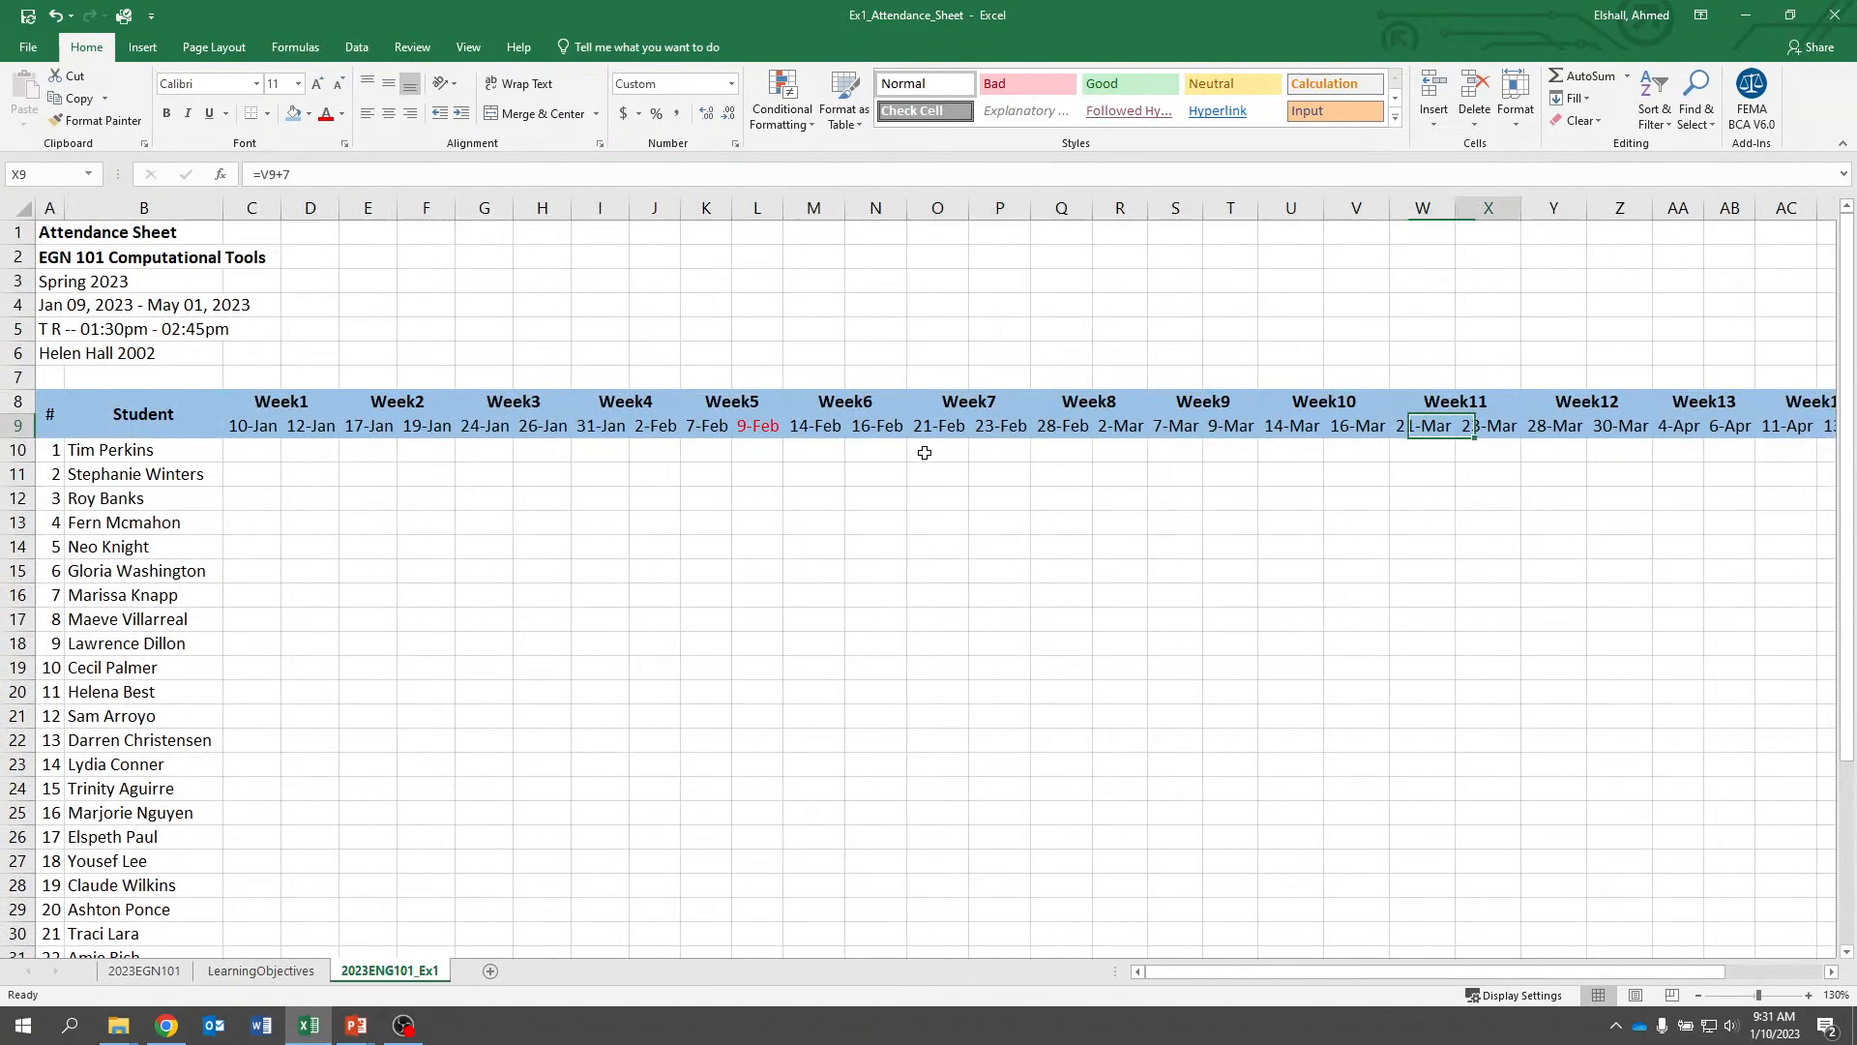
{"action": "key", "text": "Right"}
{"action": "key", "text": "Right"}
{"action": "key", "text": "Right"}
{"action": "key", "text": "Right"}
{"action": "key", "text": "Right"}
{"action": "key", "text": "Right"}
{"action": "key", "text": "Right"}
{"action": "left_click", "coordinate": [1284, 427]}
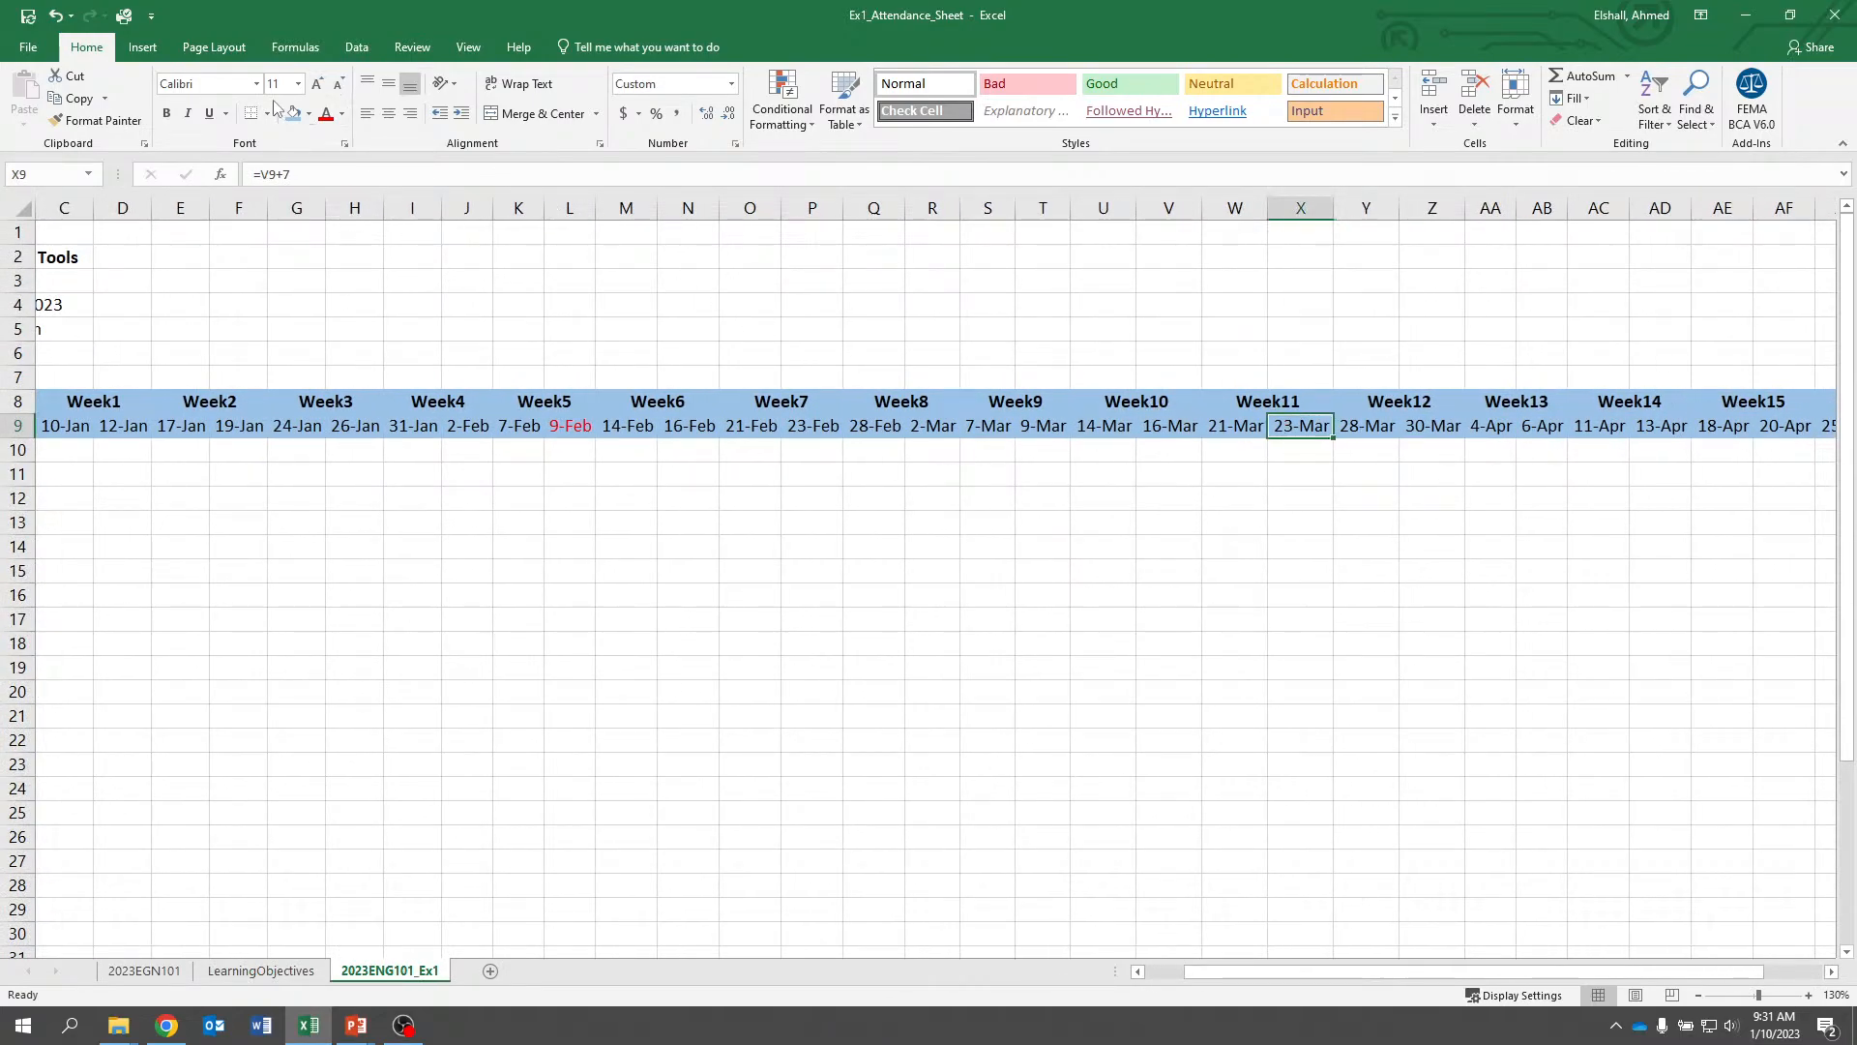
Set the final exam date 2-May in AI9 to a red font
{"action": "key", "text": "Right"}
{"action": "key", "text": "Right"}
{"action": "key", "text": "Right"}
{"action": "key", "text": "Right"}
{"action": "key", "text": "Right"}
{"action": "key", "text": "Right"}
{"action": "key", "text": "Right"}
{"action": "key", "text": "Right"}
{"action": "key", "text": "Right"}
{"action": "key", "text": "Right"}
{"action": "key", "text": "Right"}
{"action": "key", "text": "Right"}
{"action": "key", "text": "Right"}
{"action": "key", "text": "Right"}
{"action": "key", "text": "Right"}
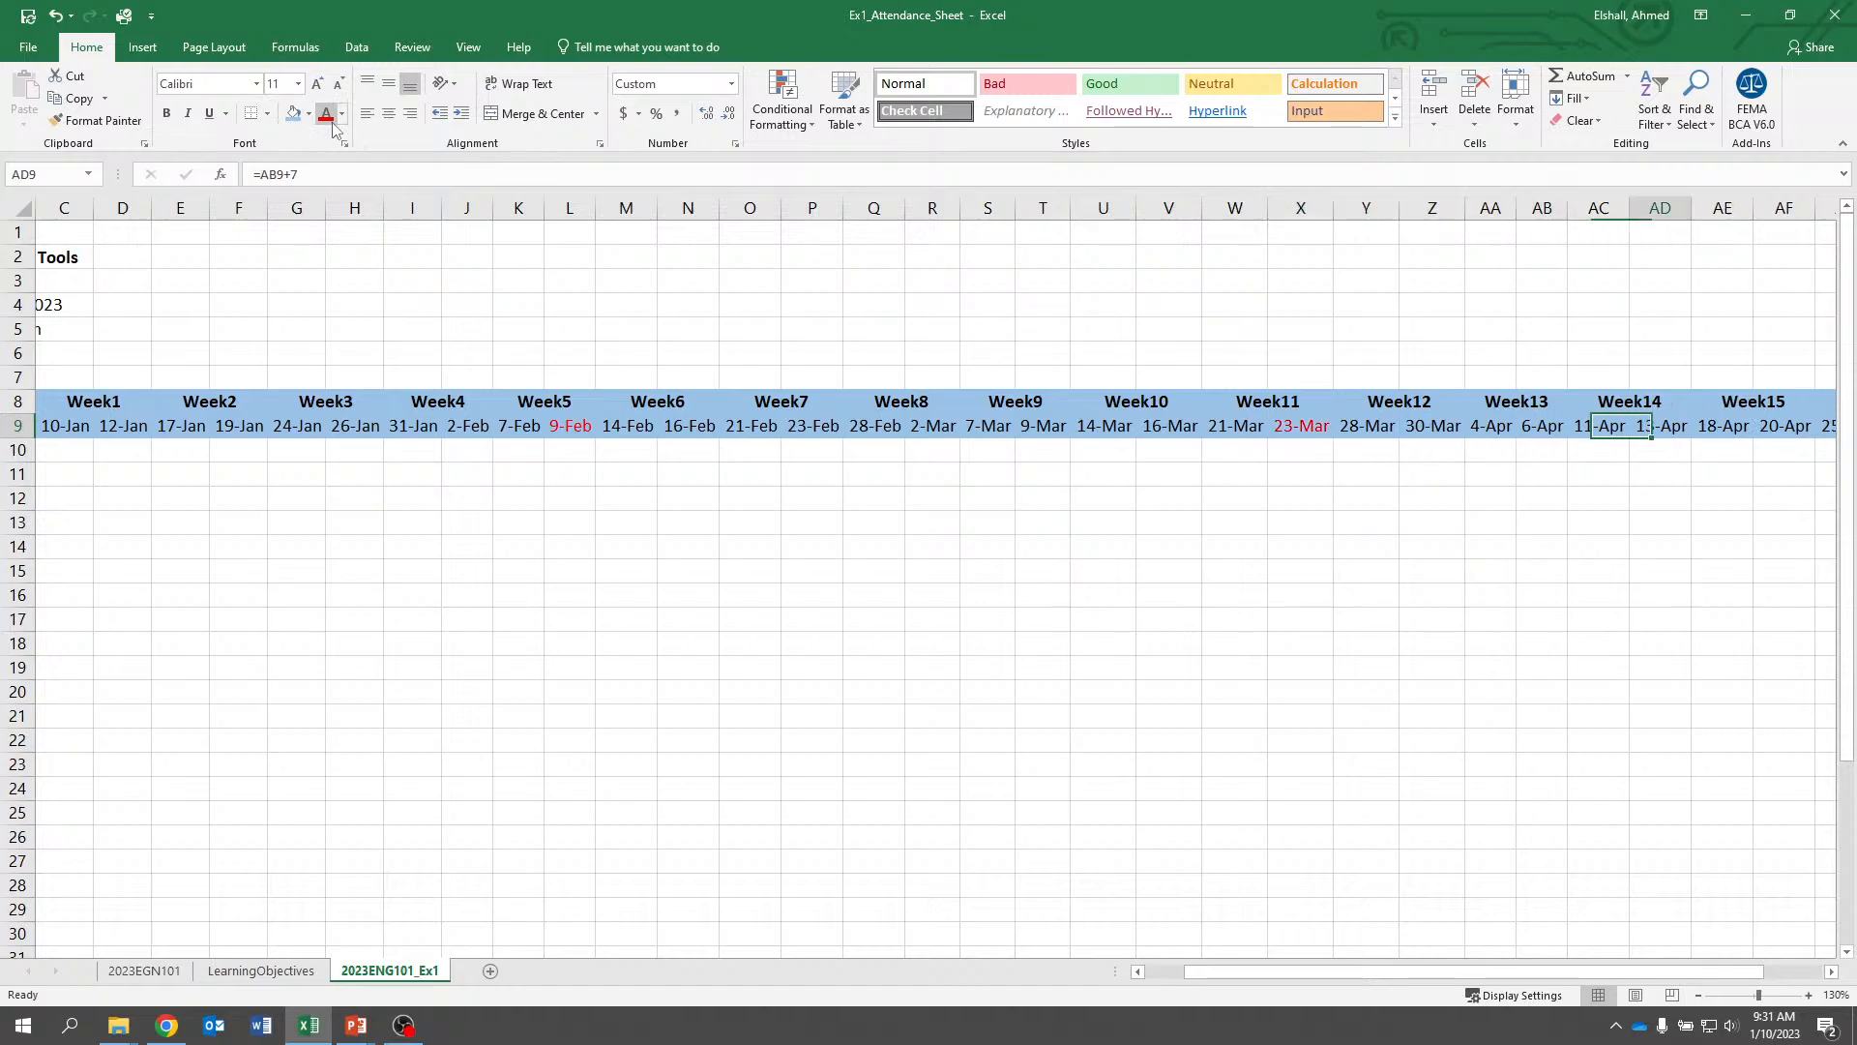
{"action": "key", "text": "Left"}
{"action": "key", "text": "Left"}
{"action": "key", "text": "Left"}
{"action": "key", "text": "Left"}
{"action": "key", "text": "Left"}
{"action": "key", "text": "Right"}
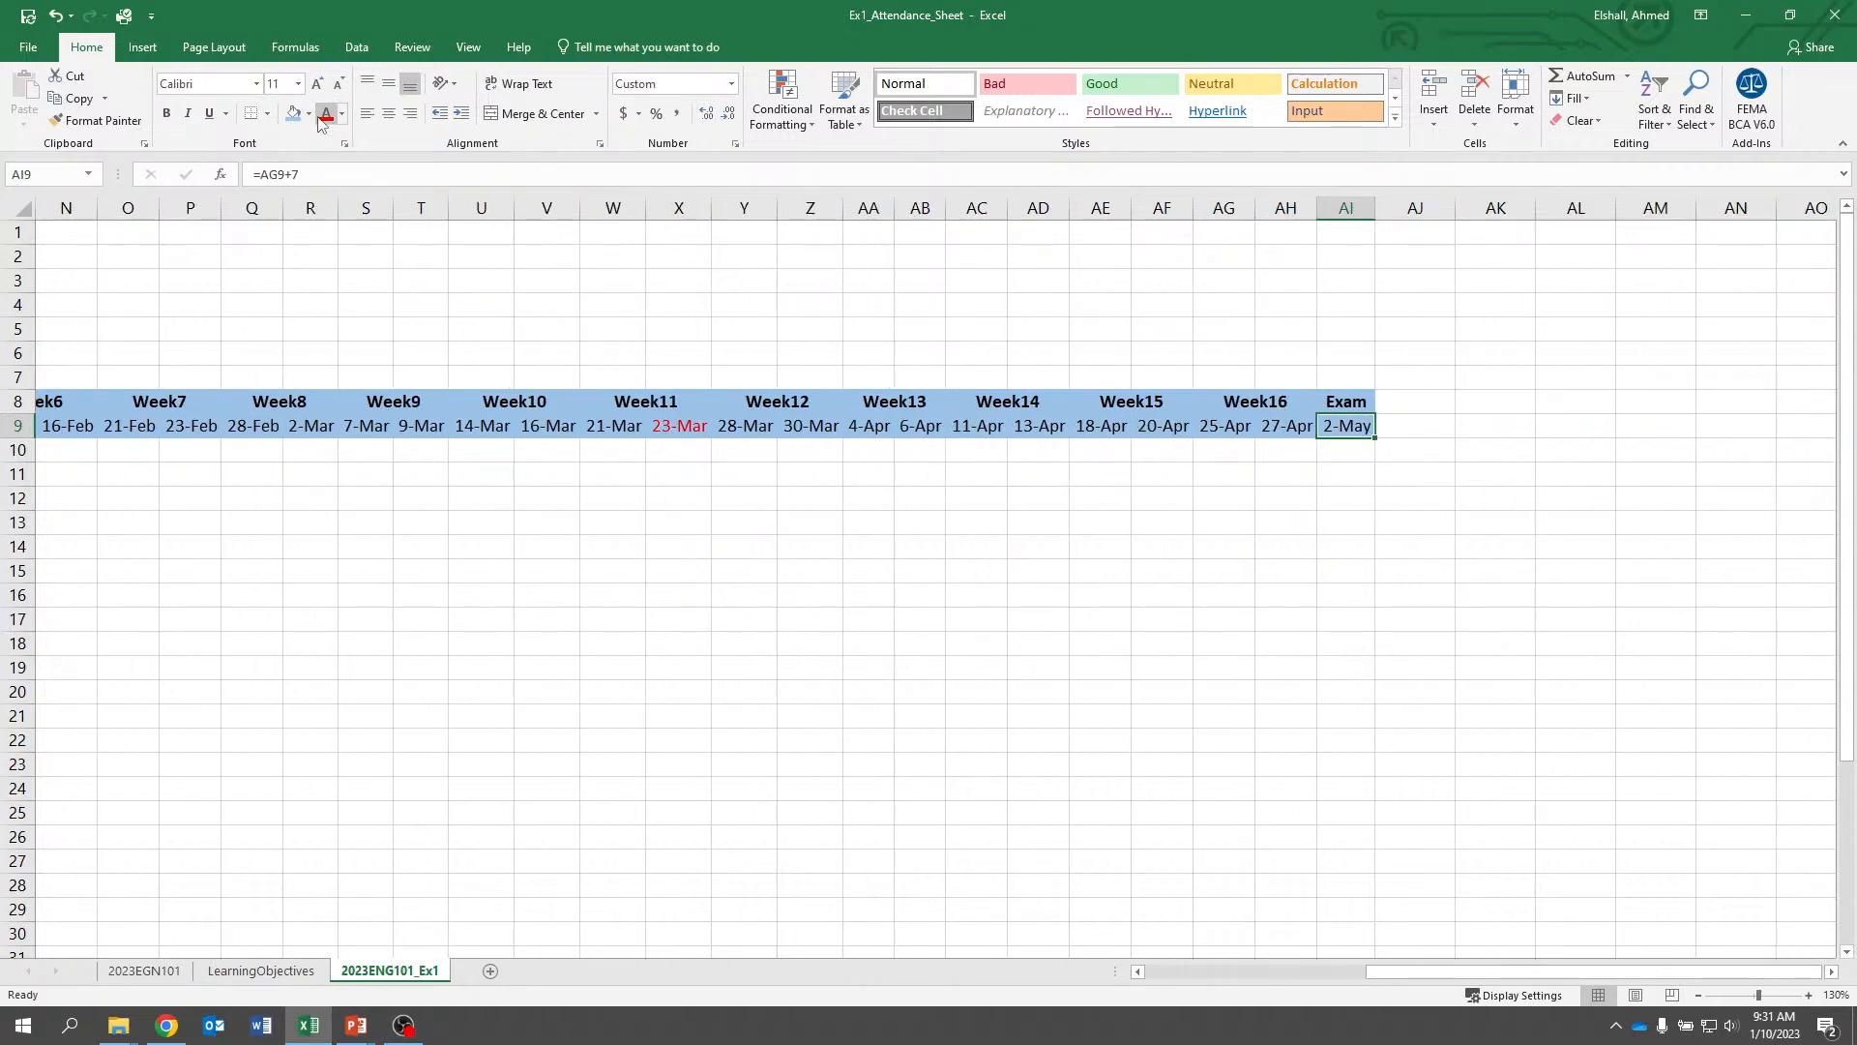
{"action": "left_click", "coordinate": [327, 114]}
{"action": "left_click", "coordinate": [493, 426]}
{"action": "key", "text": "Left"}
{"action": "key", "text": "Left"}
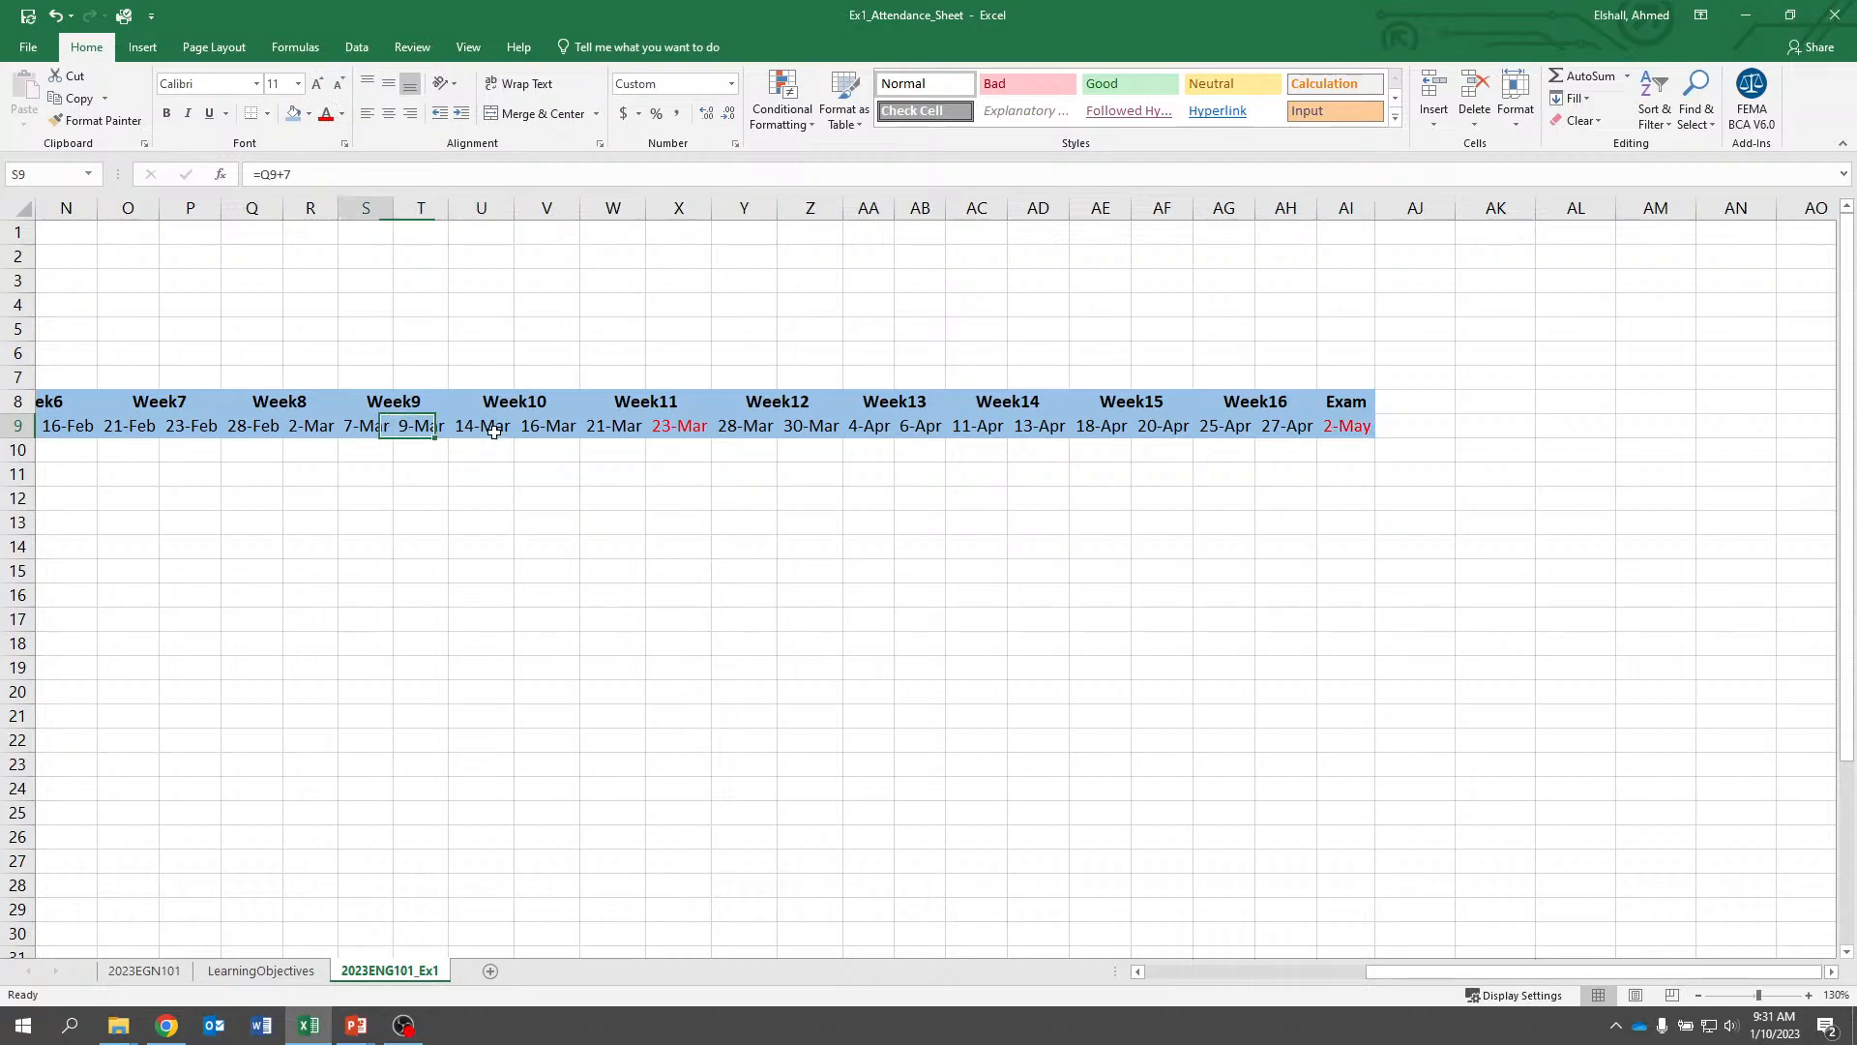
{"action": "key", "text": "Home"}
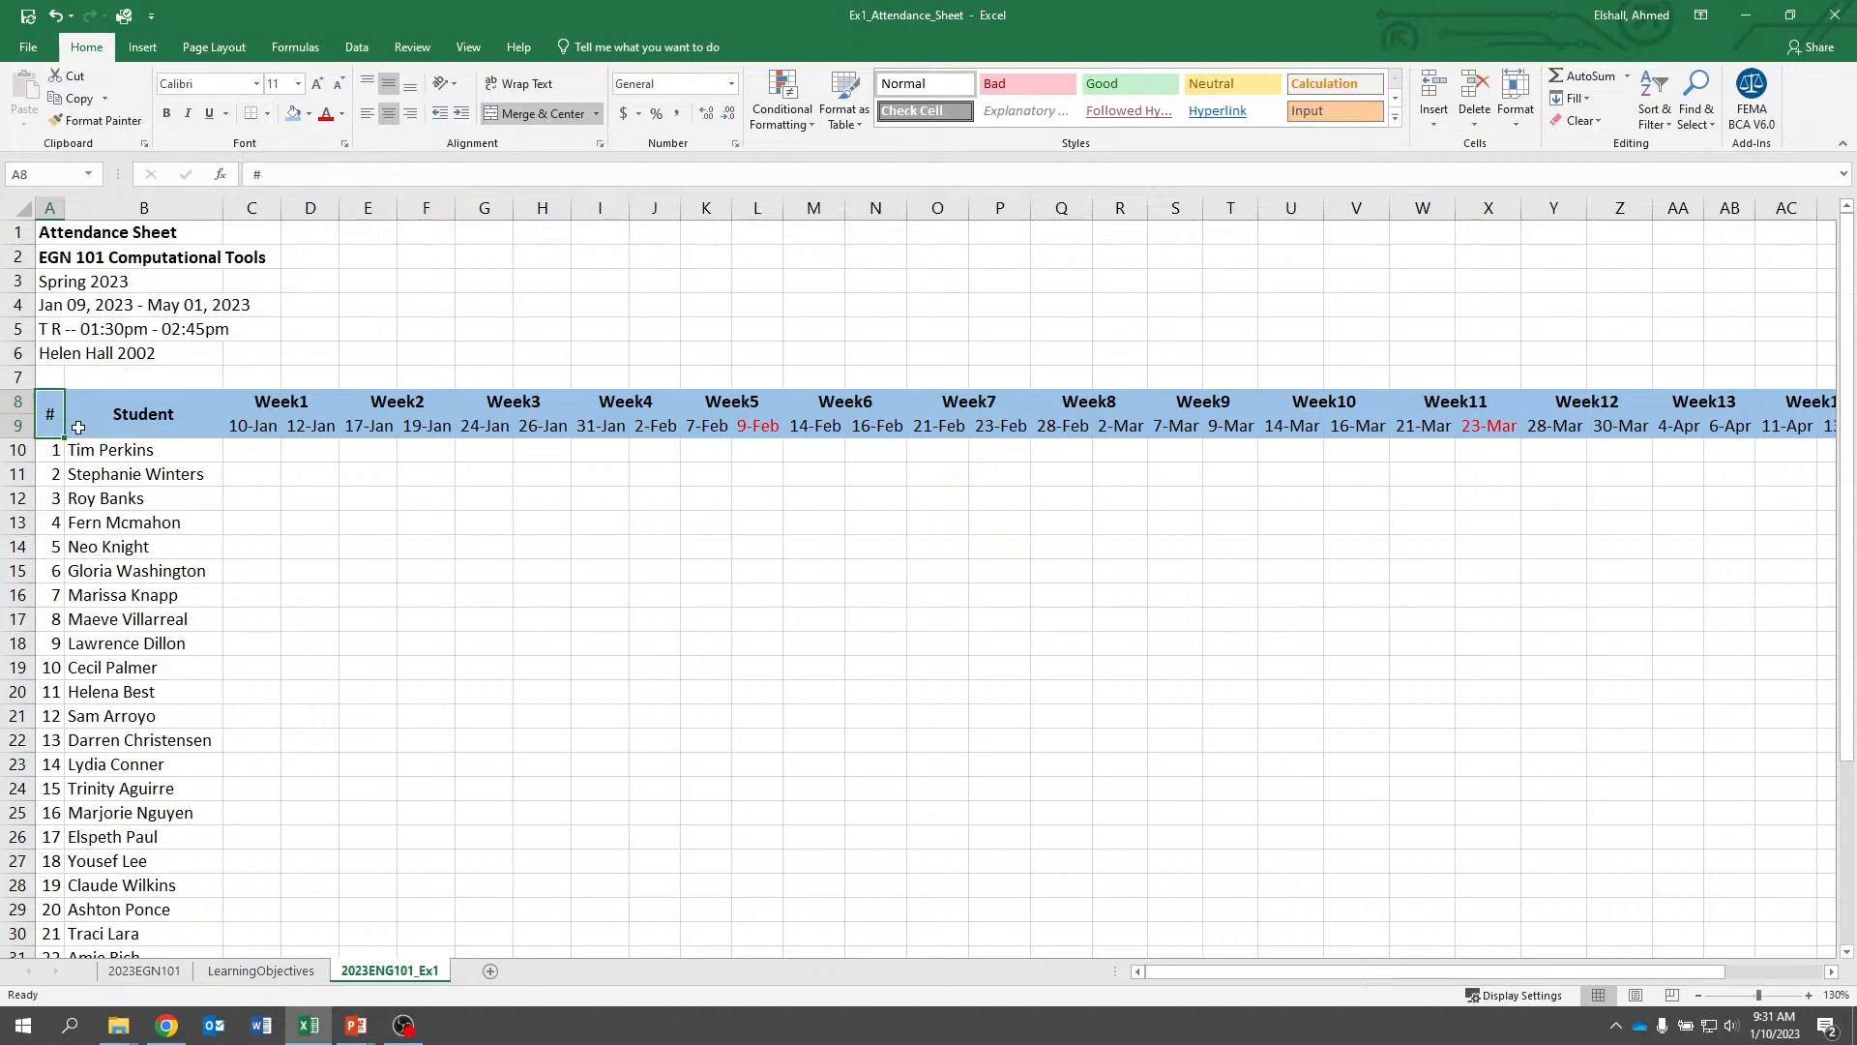
{"action": "left_click_drag", "start_coordinate": [50, 412], "coordinate": [1584, 896]}
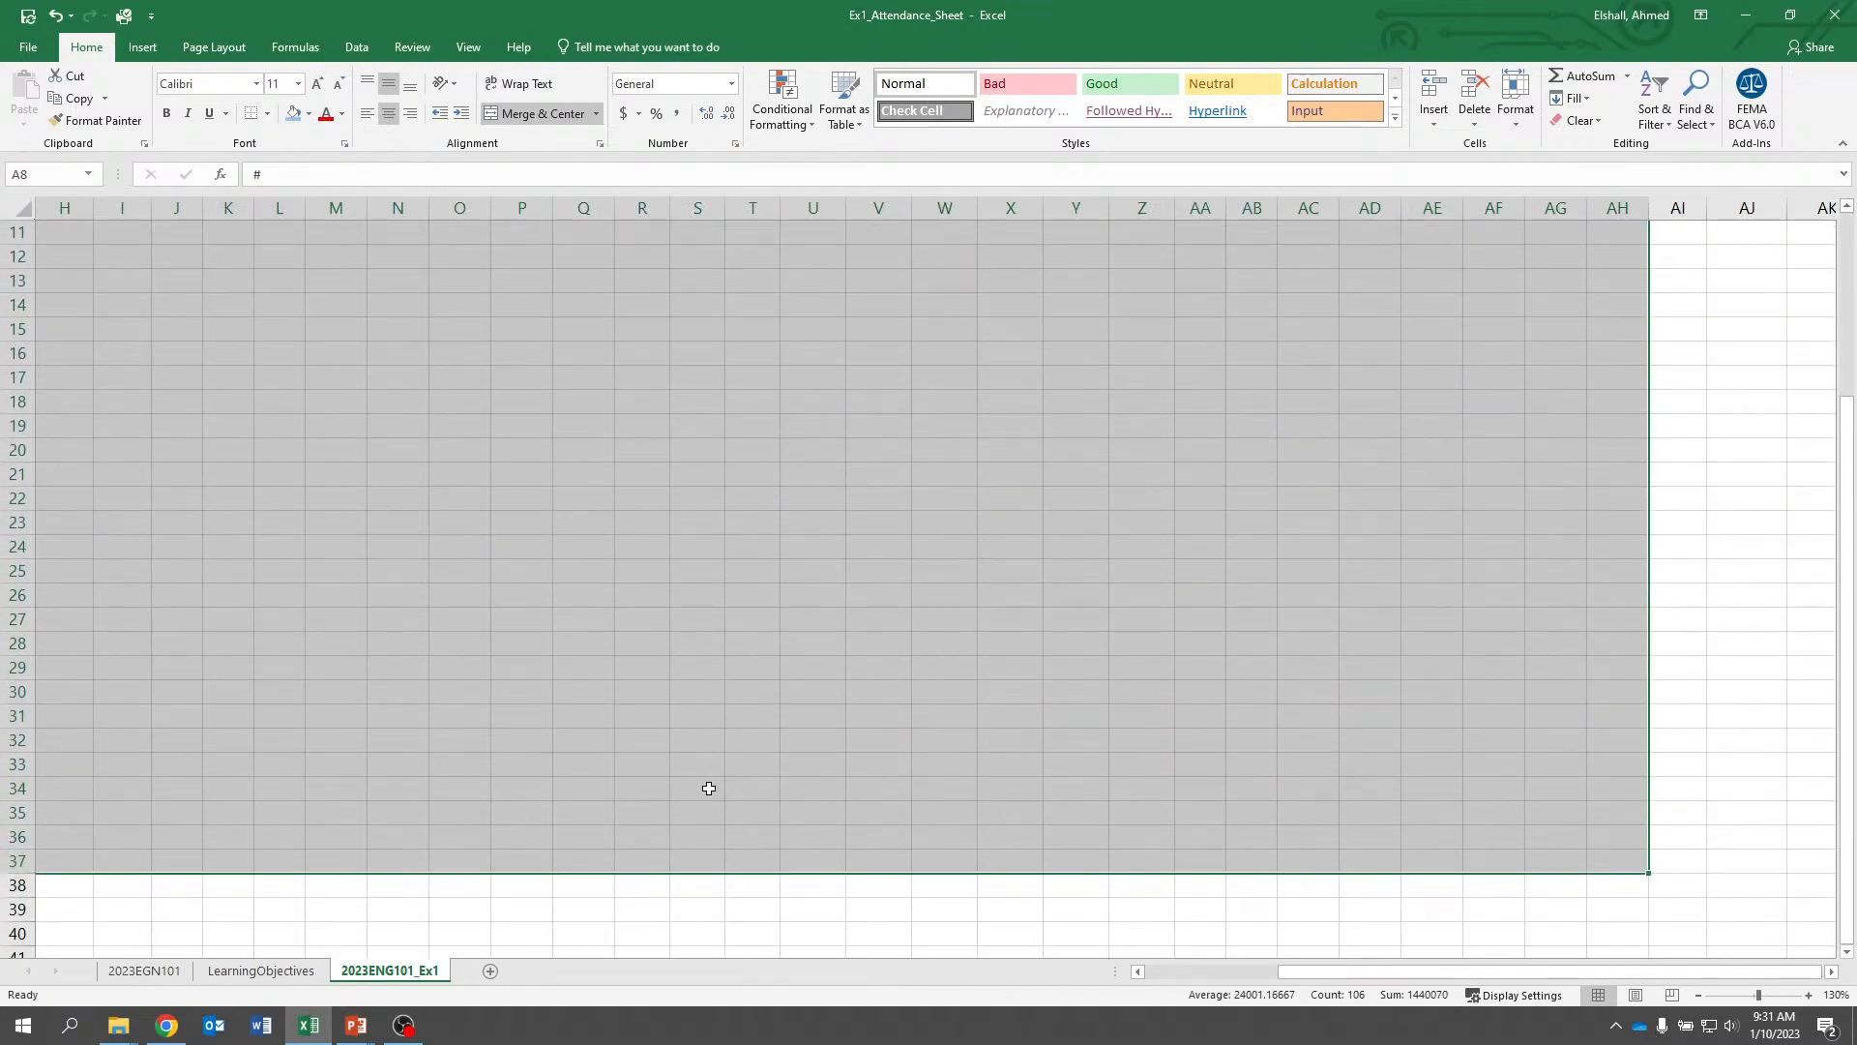
{"action": "scroll", "coordinate": [518, 787], "scroll_direction": "up", "scroll_amount": 2}
{"action": "left_click", "coordinate": [488, 789]}
{"action": "key", "text": "Home"}
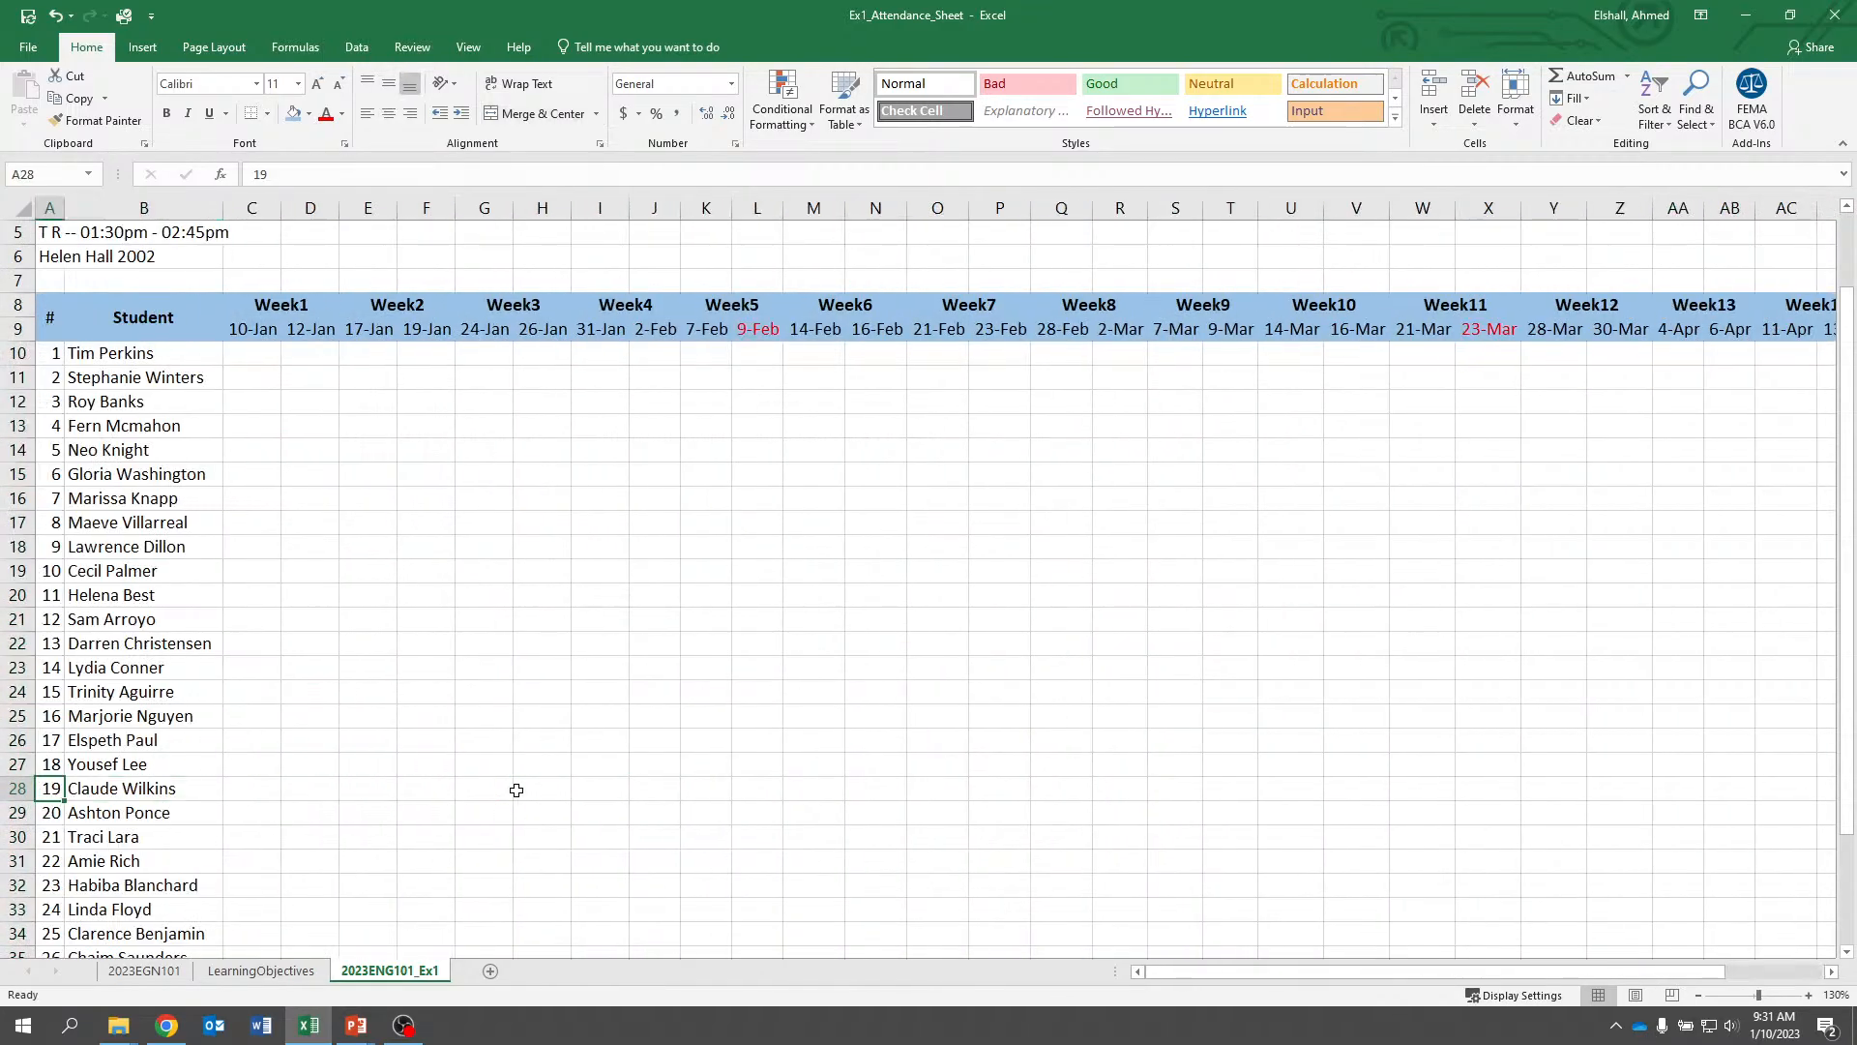
Apply All Borders to the whole attendance table A8:AI39, from the header rows down to student 30
{"action": "key", "text": "Down"}
{"action": "key", "text": "Down"}
{"action": "key", "text": "Down"}
{"action": "key", "text": "Down"}
{"action": "key", "text": "Down"}
{"action": "key", "text": "Down"}
{"action": "key", "text": "Down"}
{"action": "key", "text": "Down"}
{"action": "key", "text": "Down"}
{"action": "key", "text": "Down"}
{"action": "key", "text": "Down"}
{"action": "key", "text": "Down"}
{"action": "key", "text": "Down"}
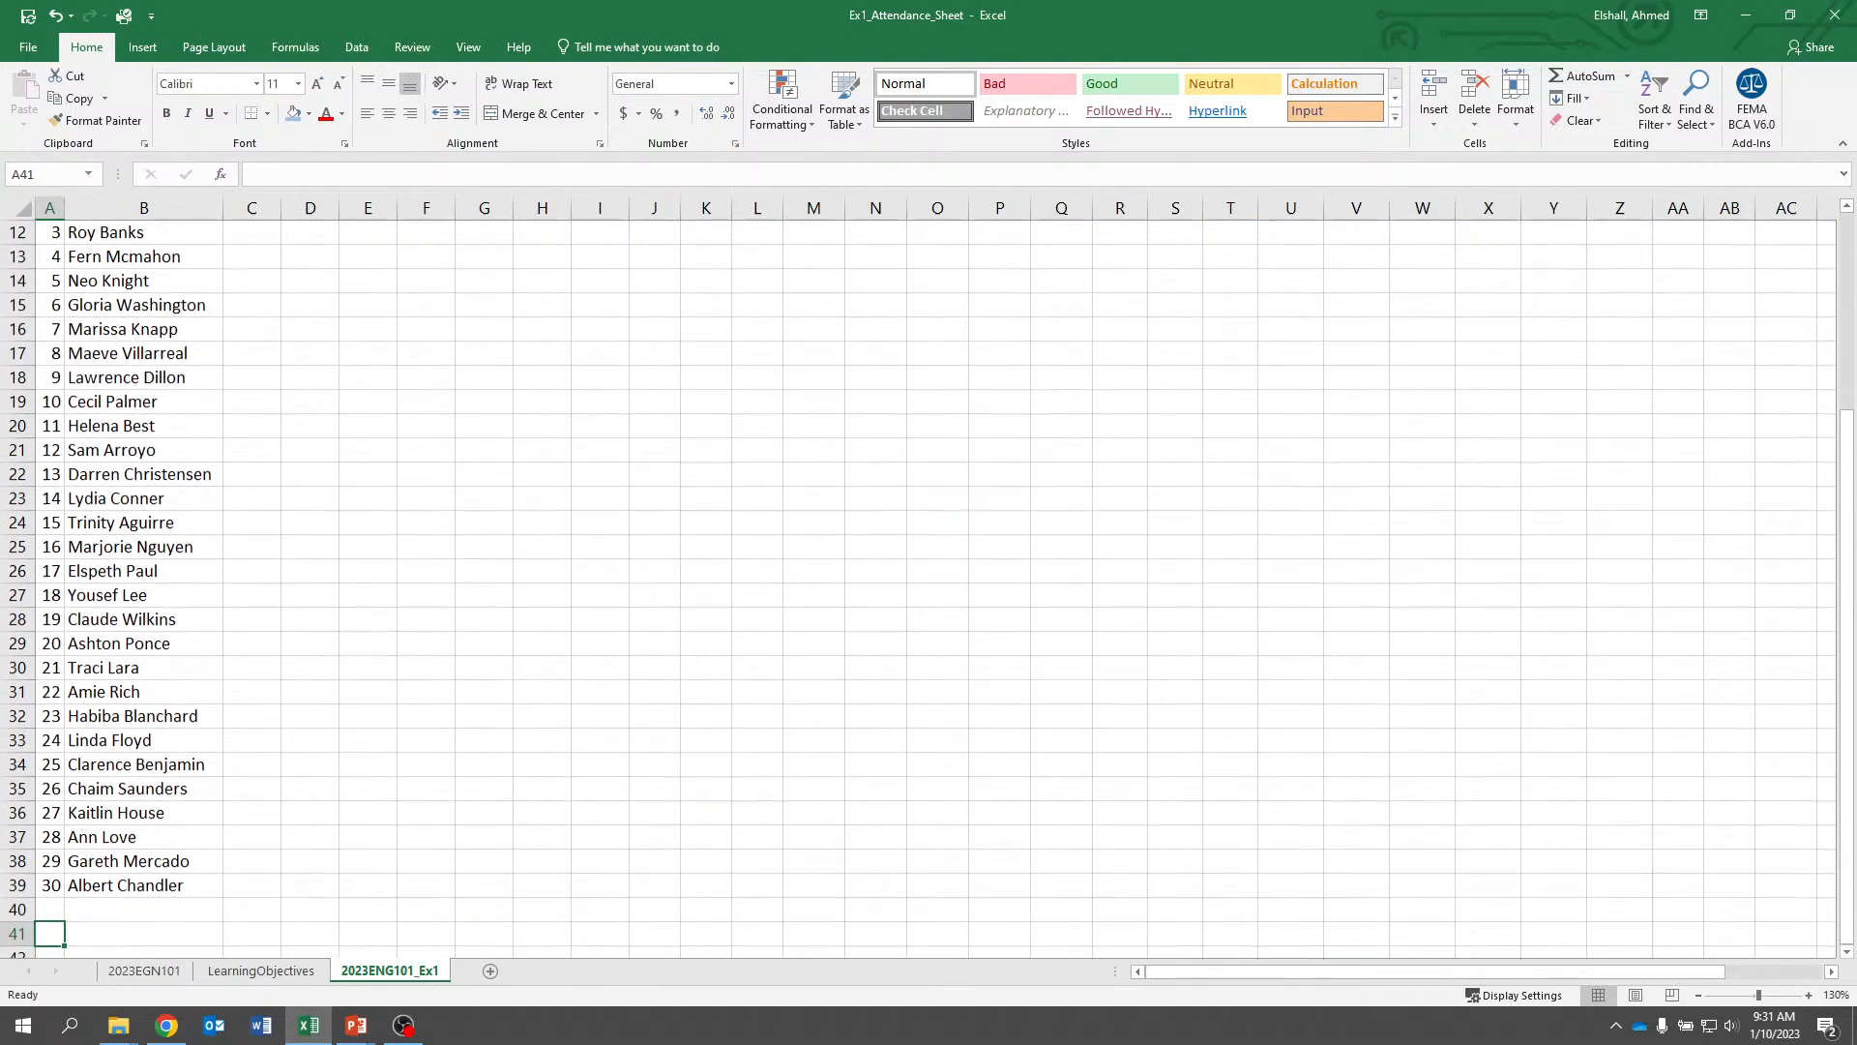
{"action": "left_click_drag", "start_coordinate": [44, 885], "coordinate": [1670, 377]}
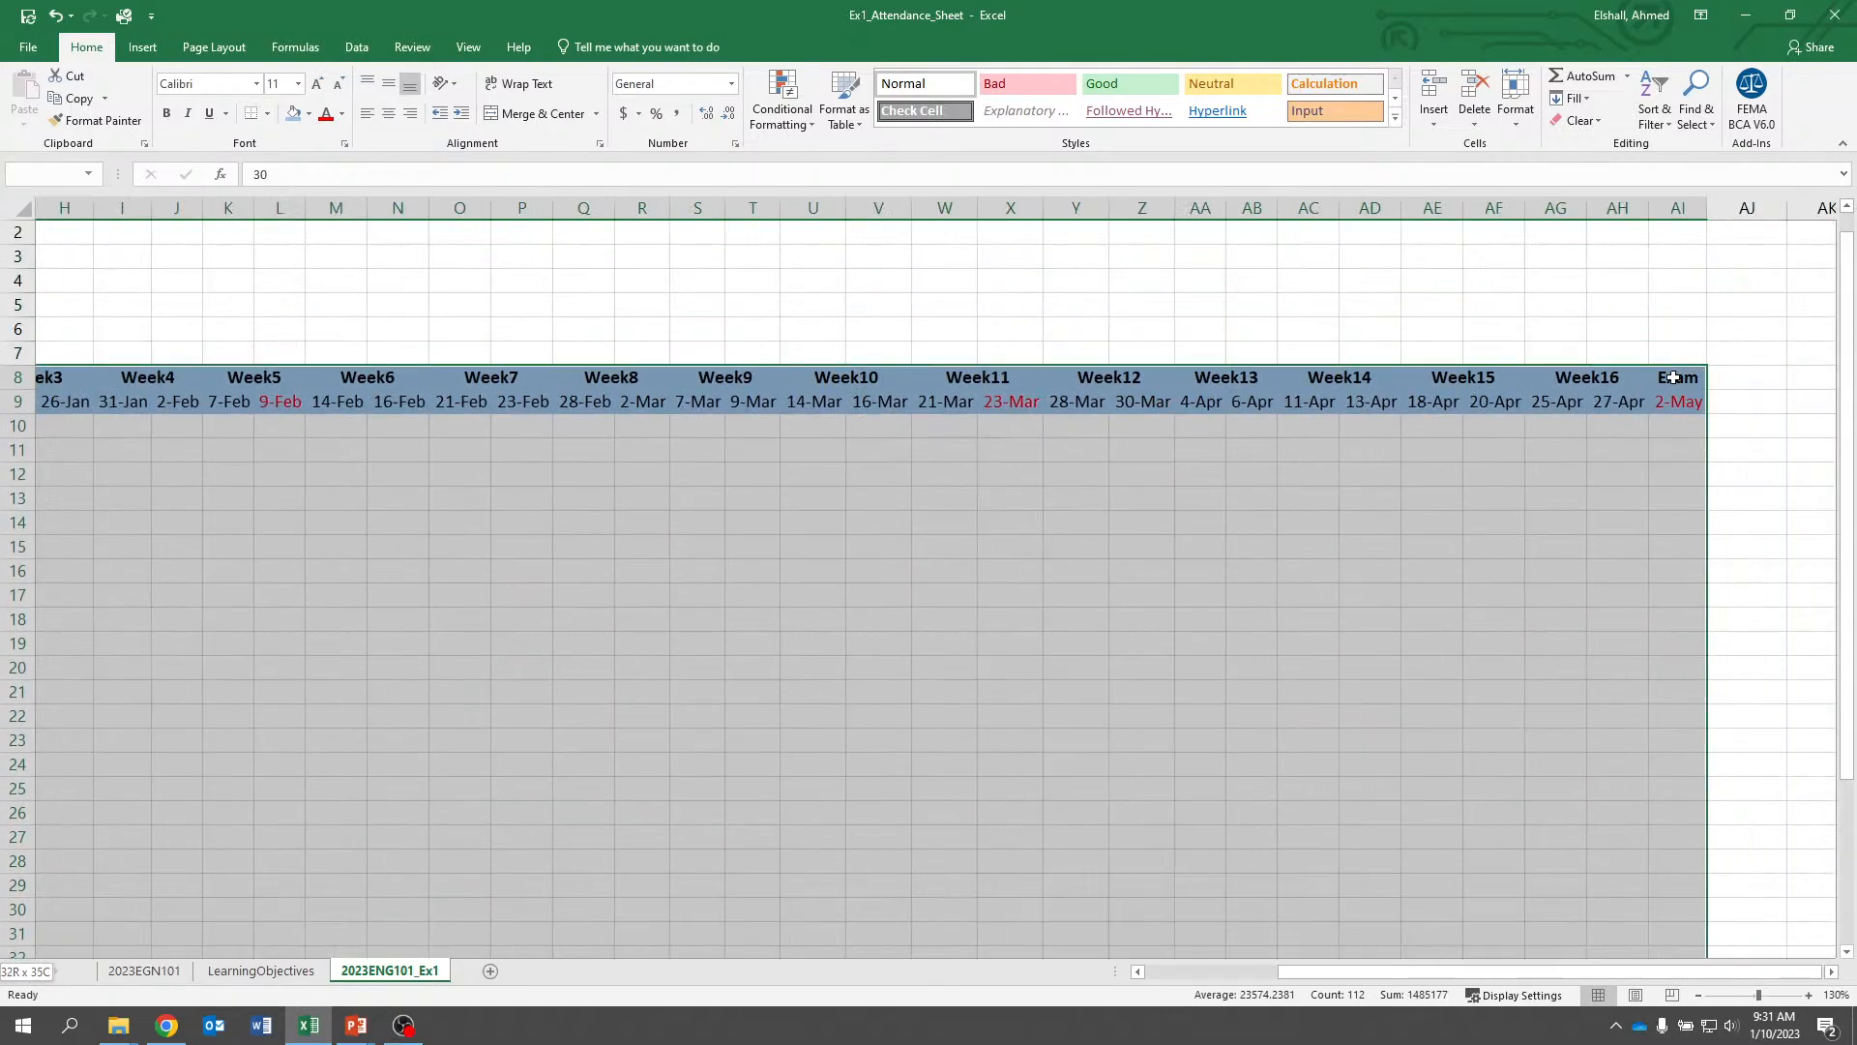
{"action": "left_click", "coordinate": [267, 113]}
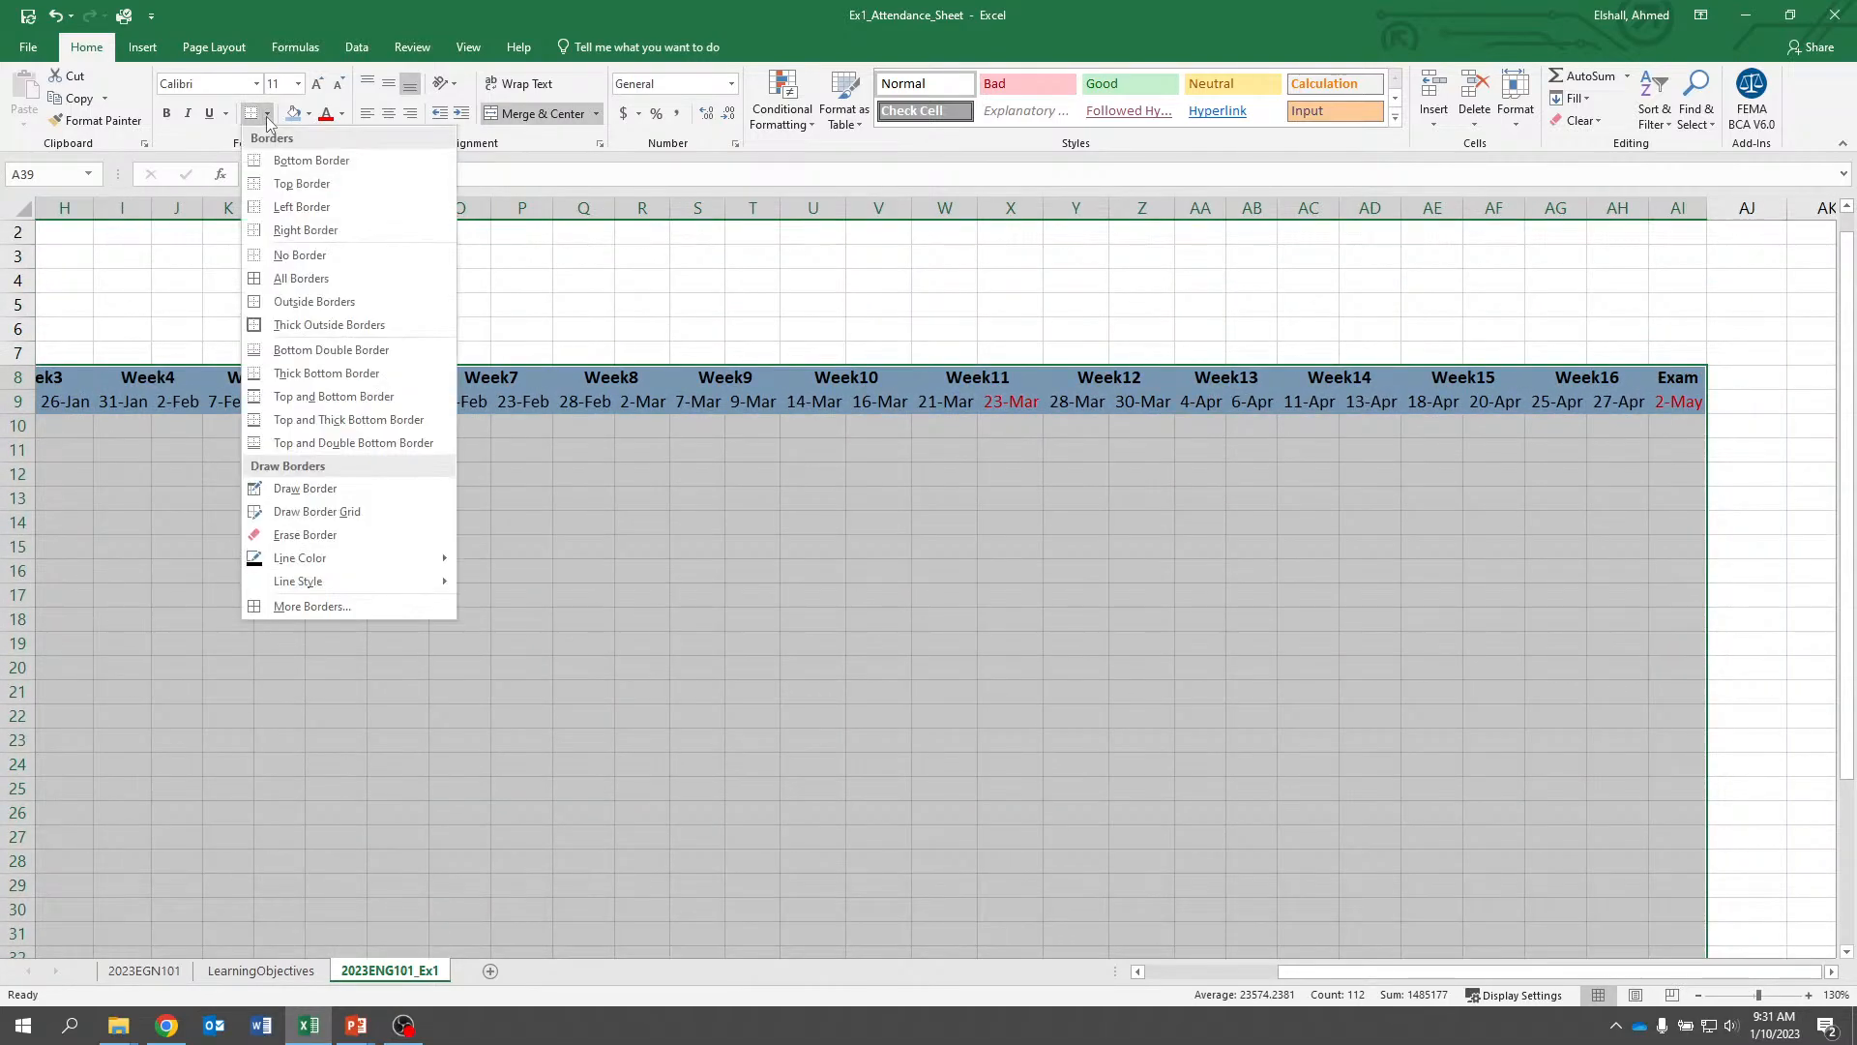
{"action": "left_click", "coordinate": [329, 278]}
{"action": "left_click", "coordinate": [677, 478]}
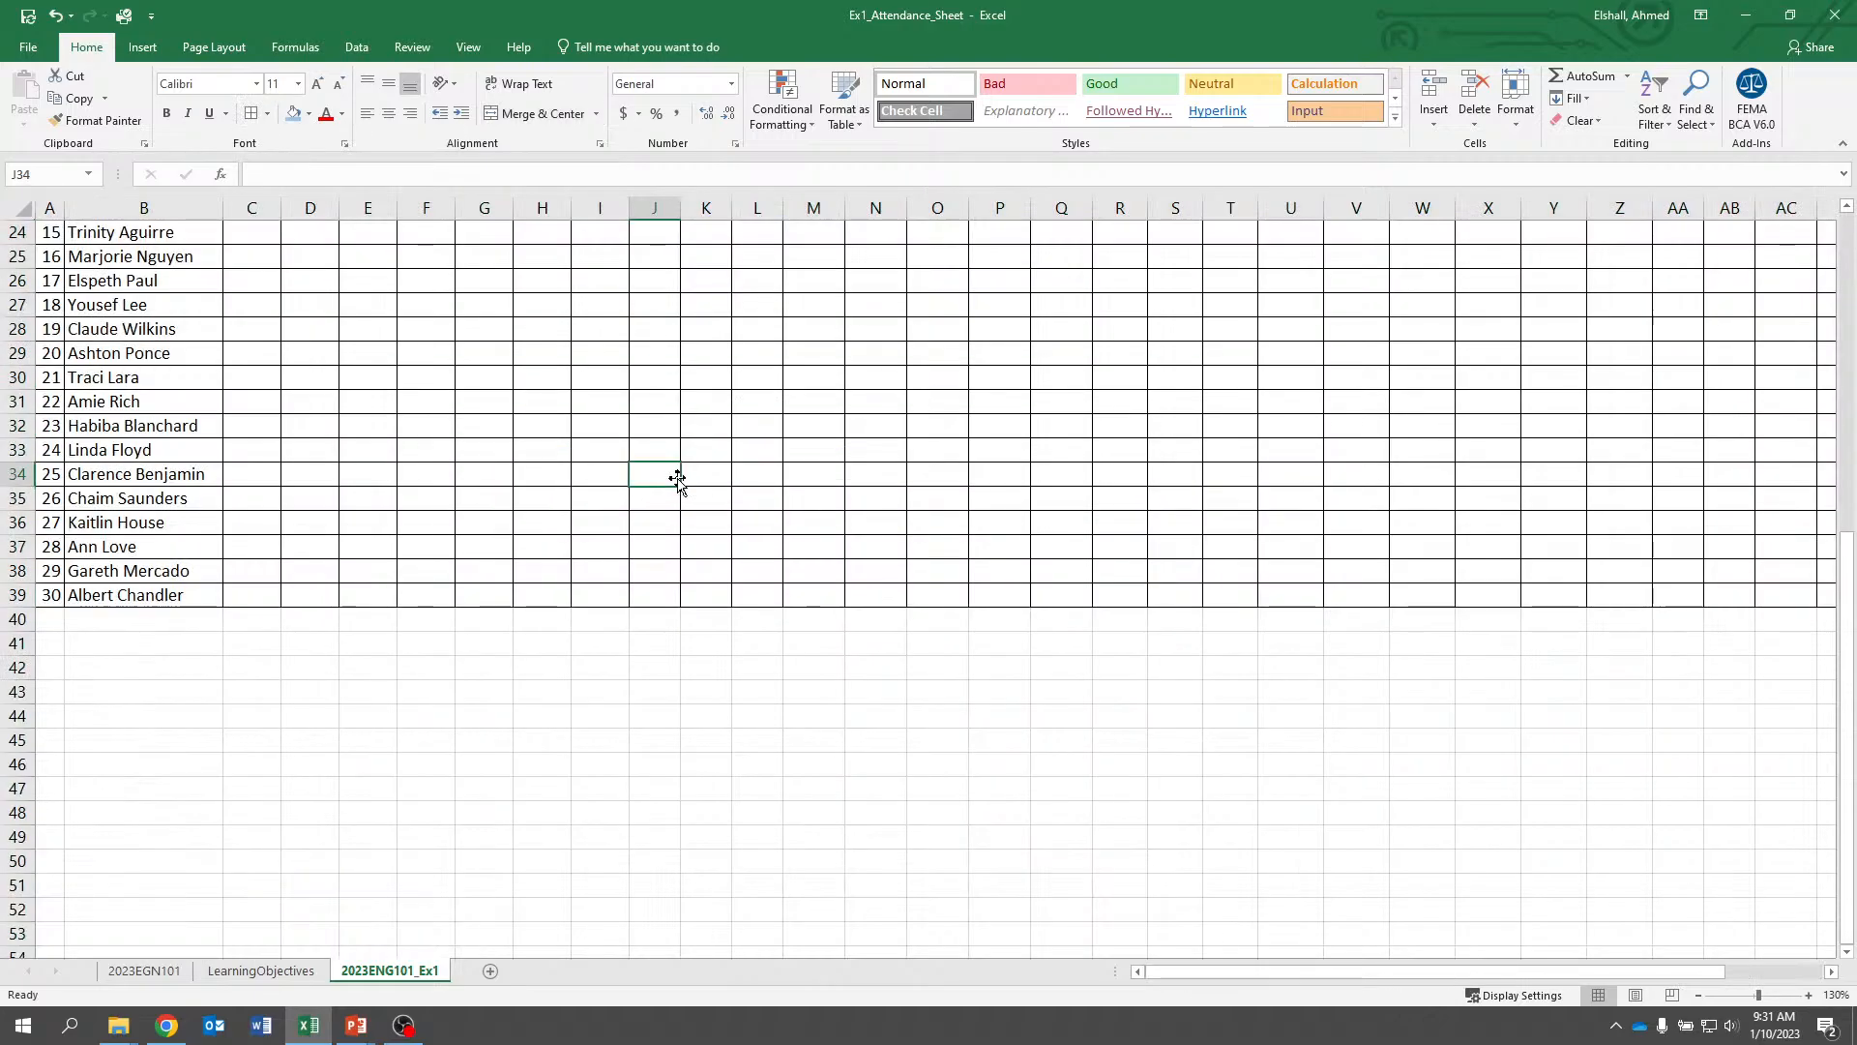
Review the bordered attendance table from the header rows down to the last student row
{"action": "key", "text": "Left"}
{"action": "key", "text": "Left"}
{"action": "key", "text": "Left"}
{"action": "key", "text": "Left"}
{"action": "key", "text": "Left"}
{"action": "key", "text": "Left"}
{"action": "key", "text": "Left"}
{"action": "key", "text": "Left"}
{"action": "key", "text": "Left"}
{"action": "scroll", "coordinate": [677, 478], "scroll_direction": "up", "scroll_amount": 6}
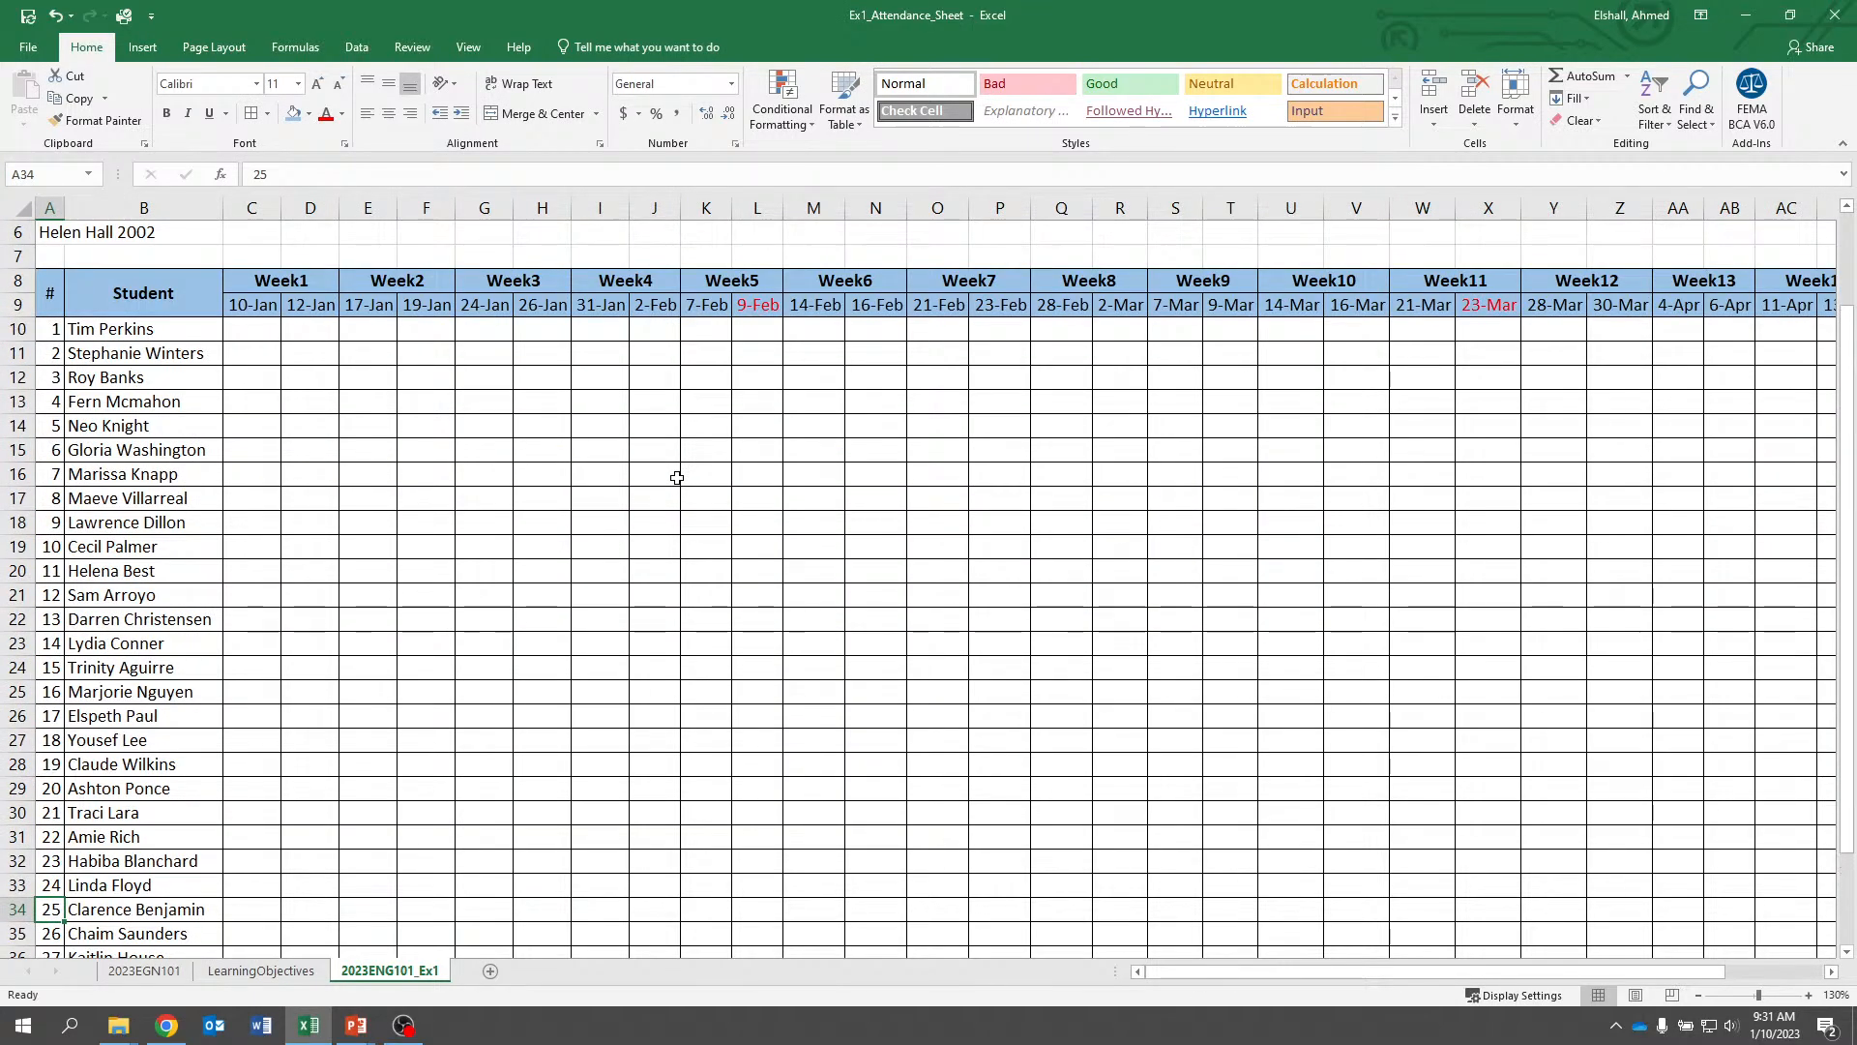
{"action": "scroll", "coordinate": [676, 477], "scroll_direction": "up", "scroll_amount": 2}
{"action": "left_click", "coordinate": [754, 588]}
{"action": "left_click", "coordinate": [599, 451]}
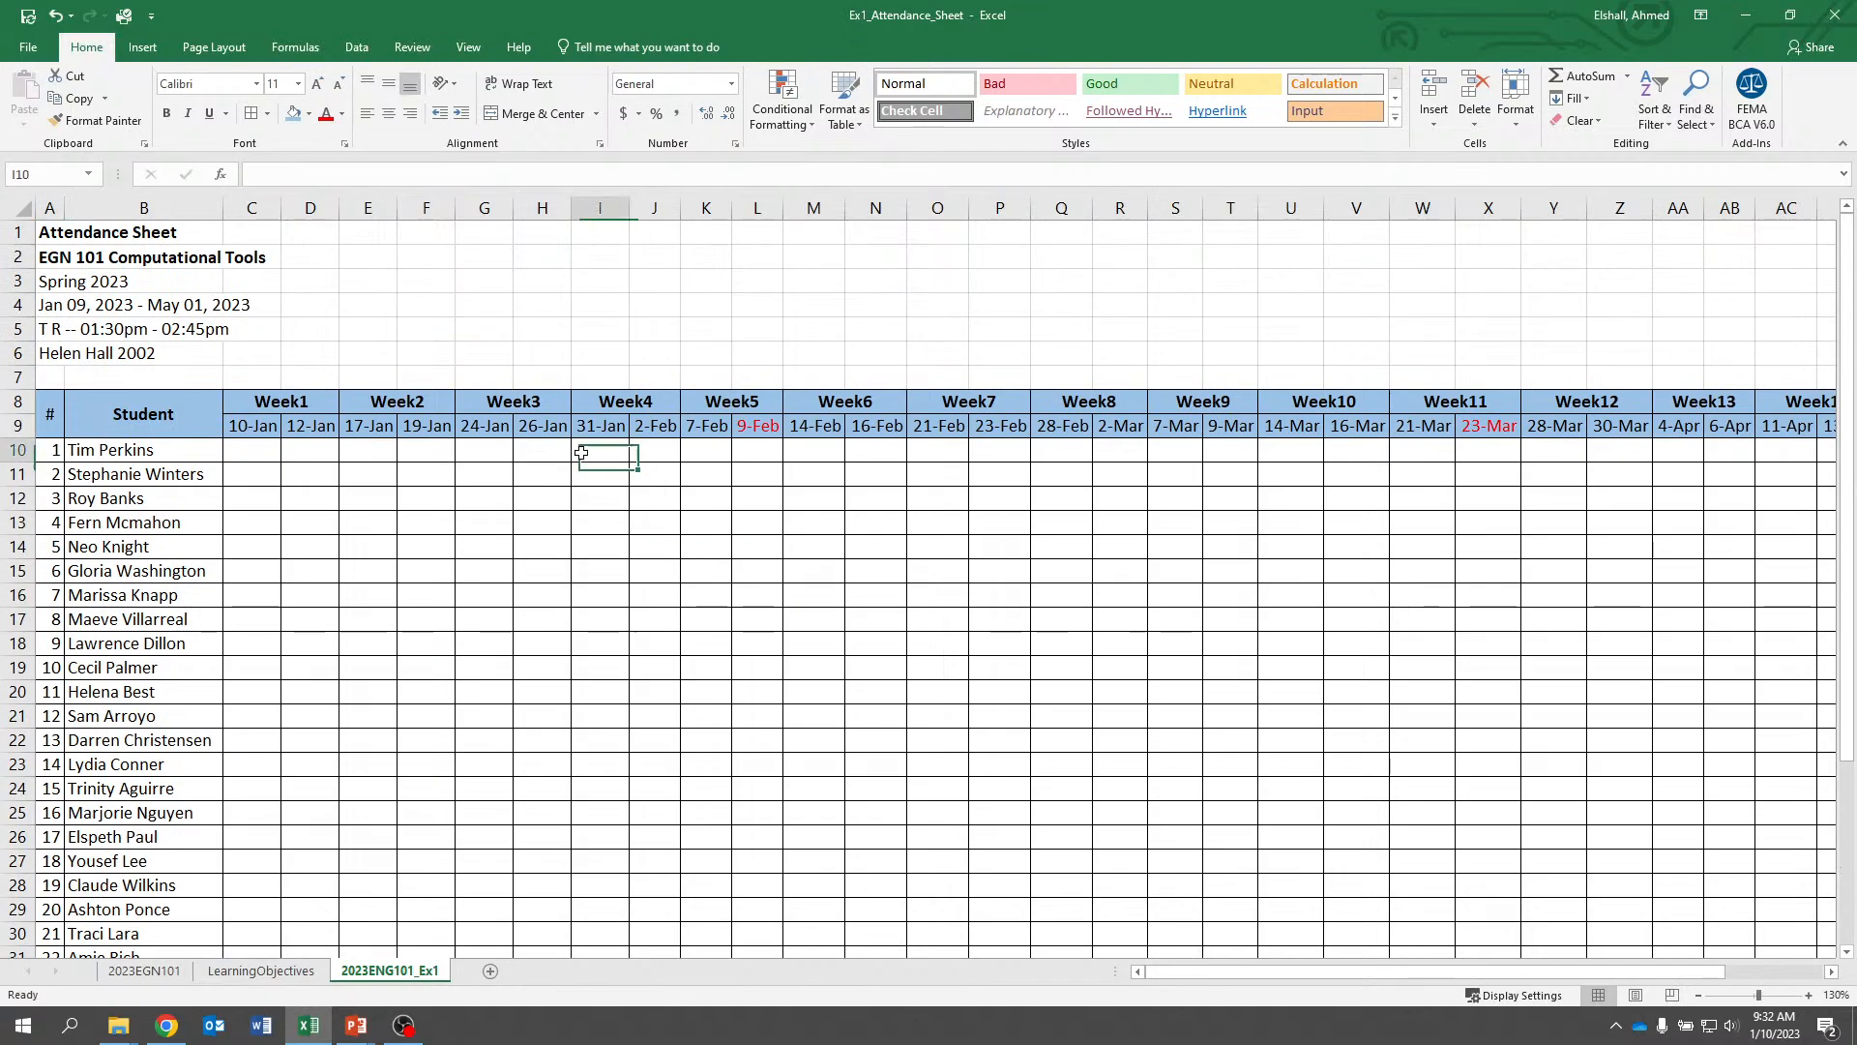
{"action": "scroll", "coordinate": [581, 561], "scroll_direction": "down", "scroll_amount": 2}
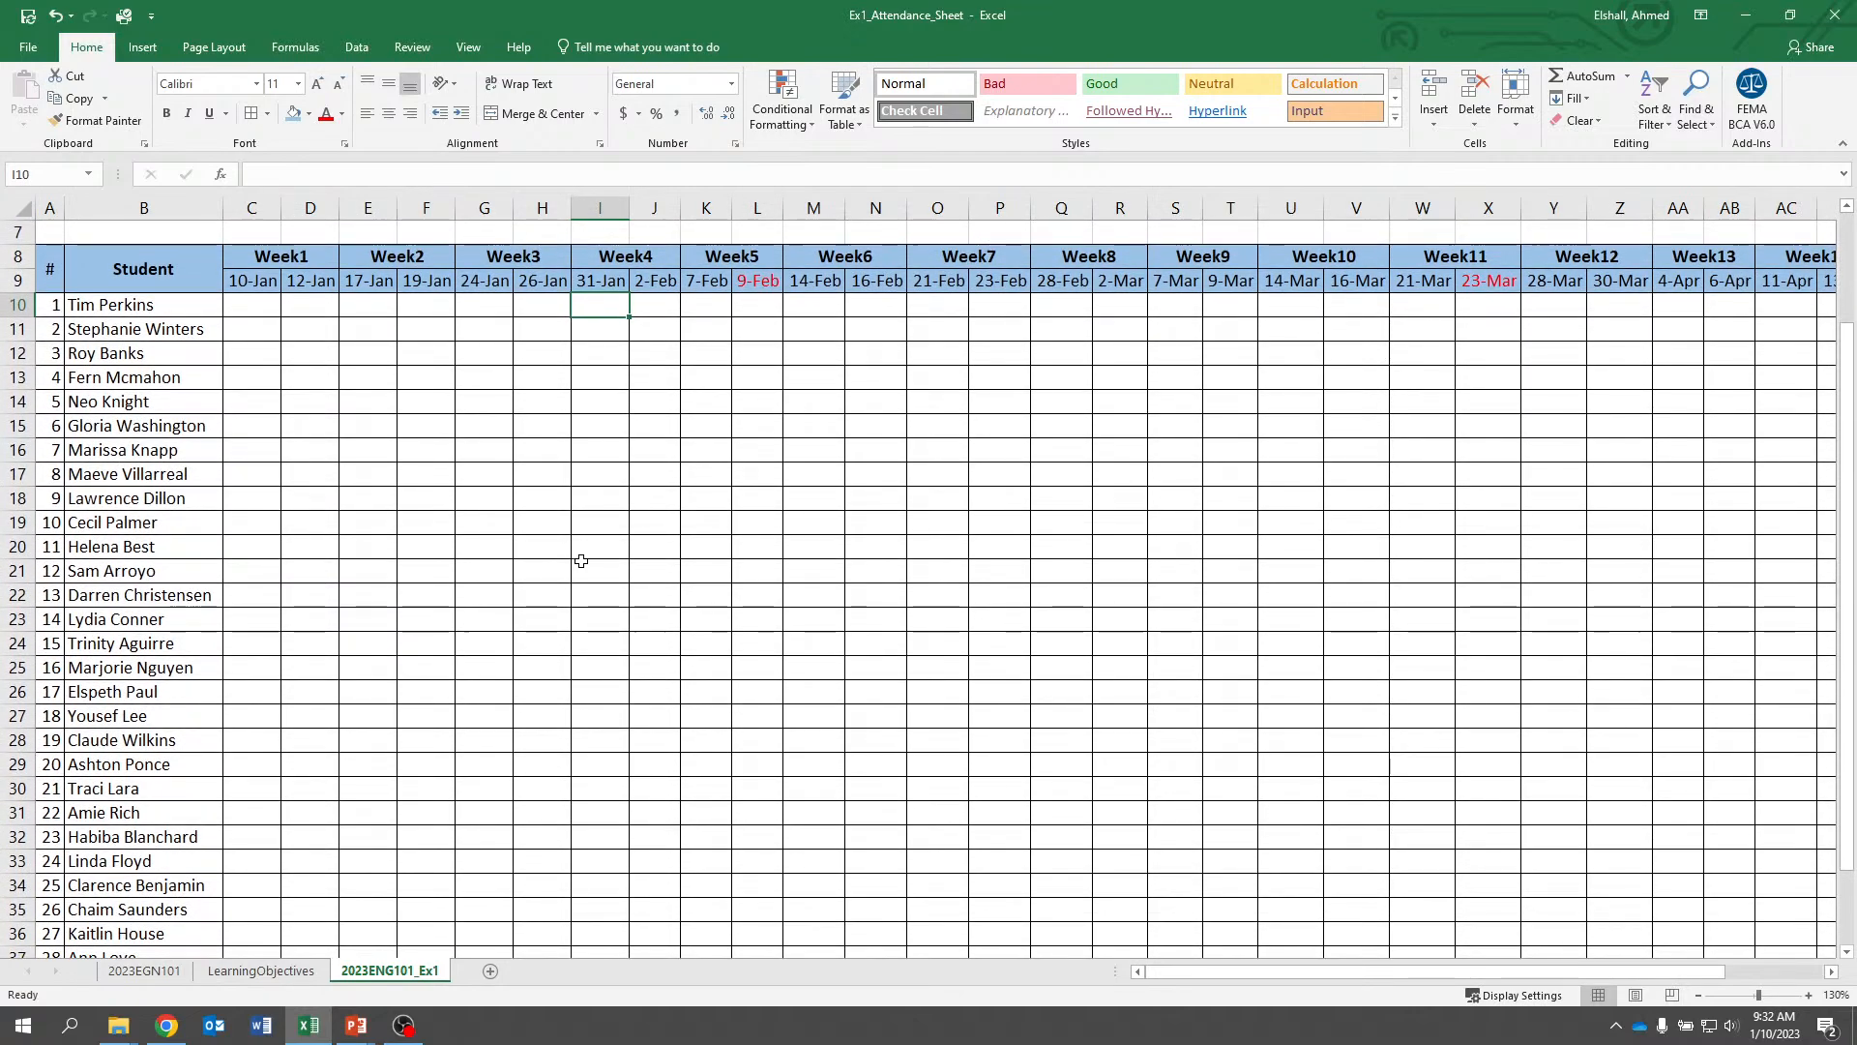
{"action": "scroll", "coordinate": [582, 561], "scroll_direction": "up", "scroll_amount": 2}
{"action": "left_click", "coordinate": [481, 334]}
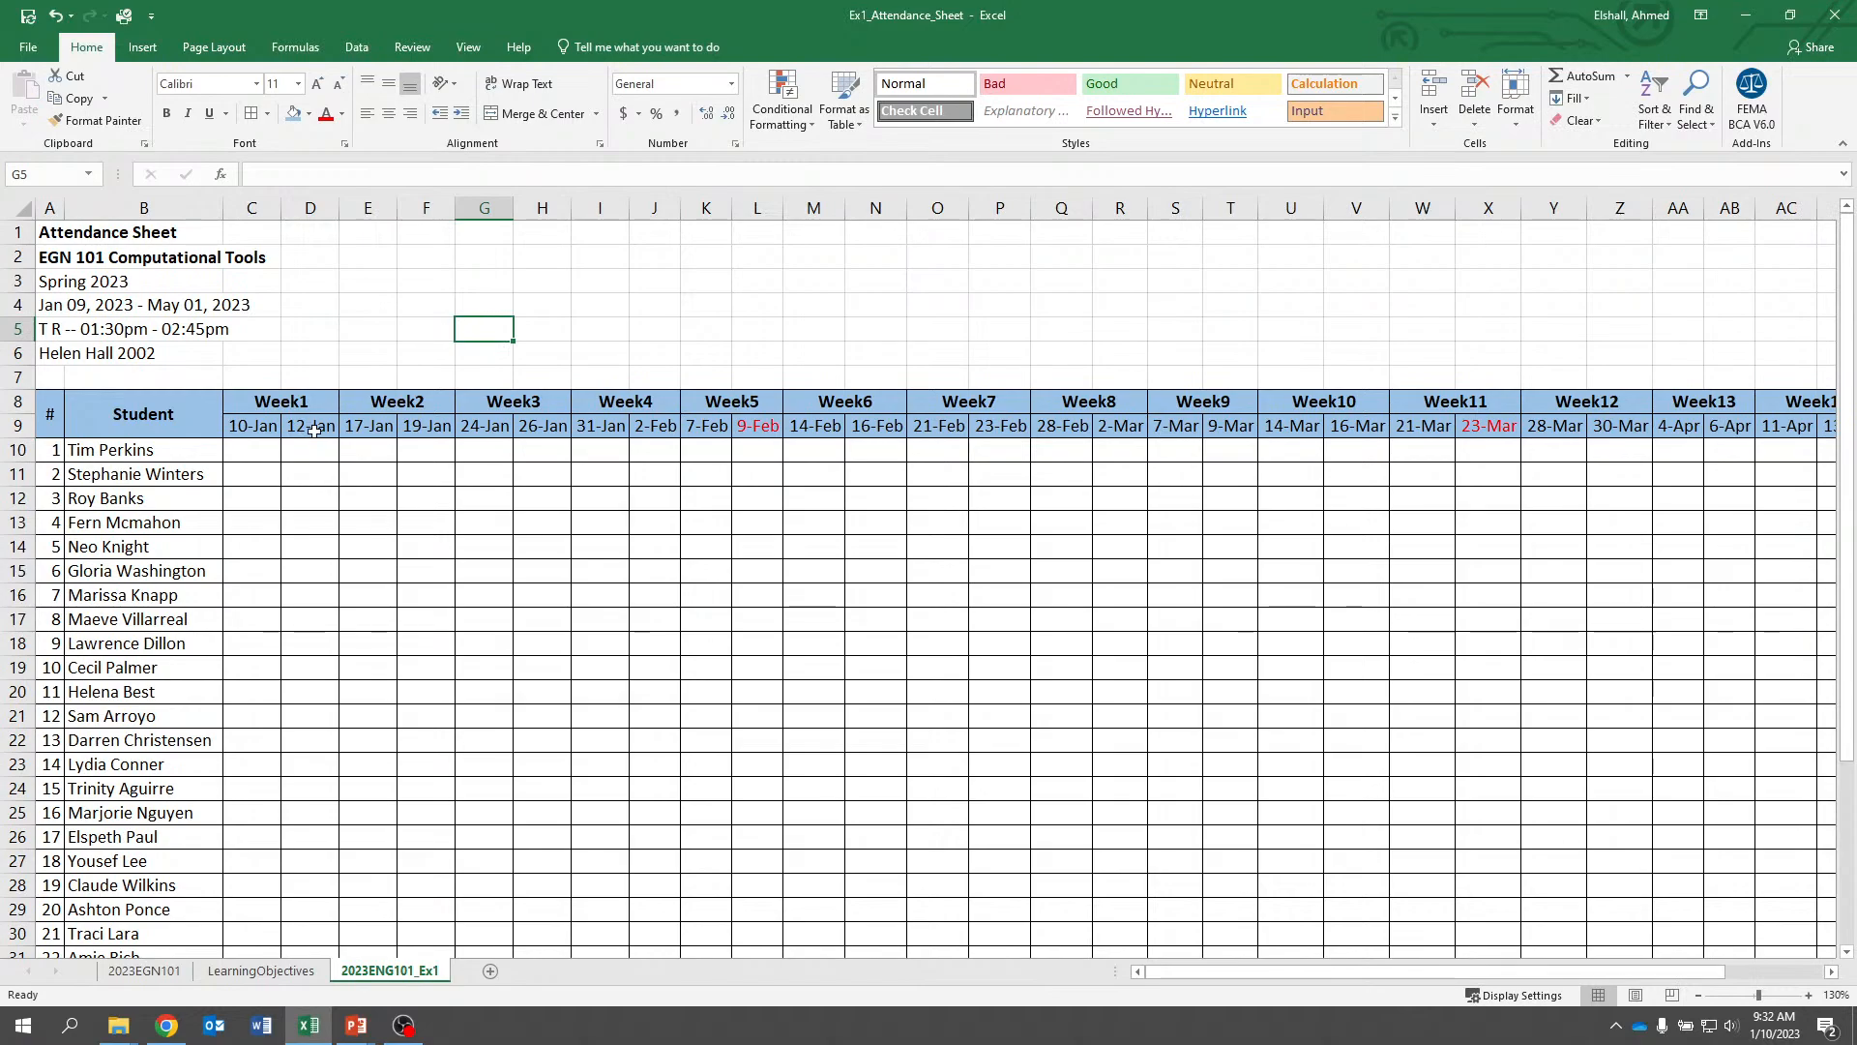
{"action": "scroll", "coordinate": [358, 609], "scroll_direction": "down", "scroll_amount": 5}
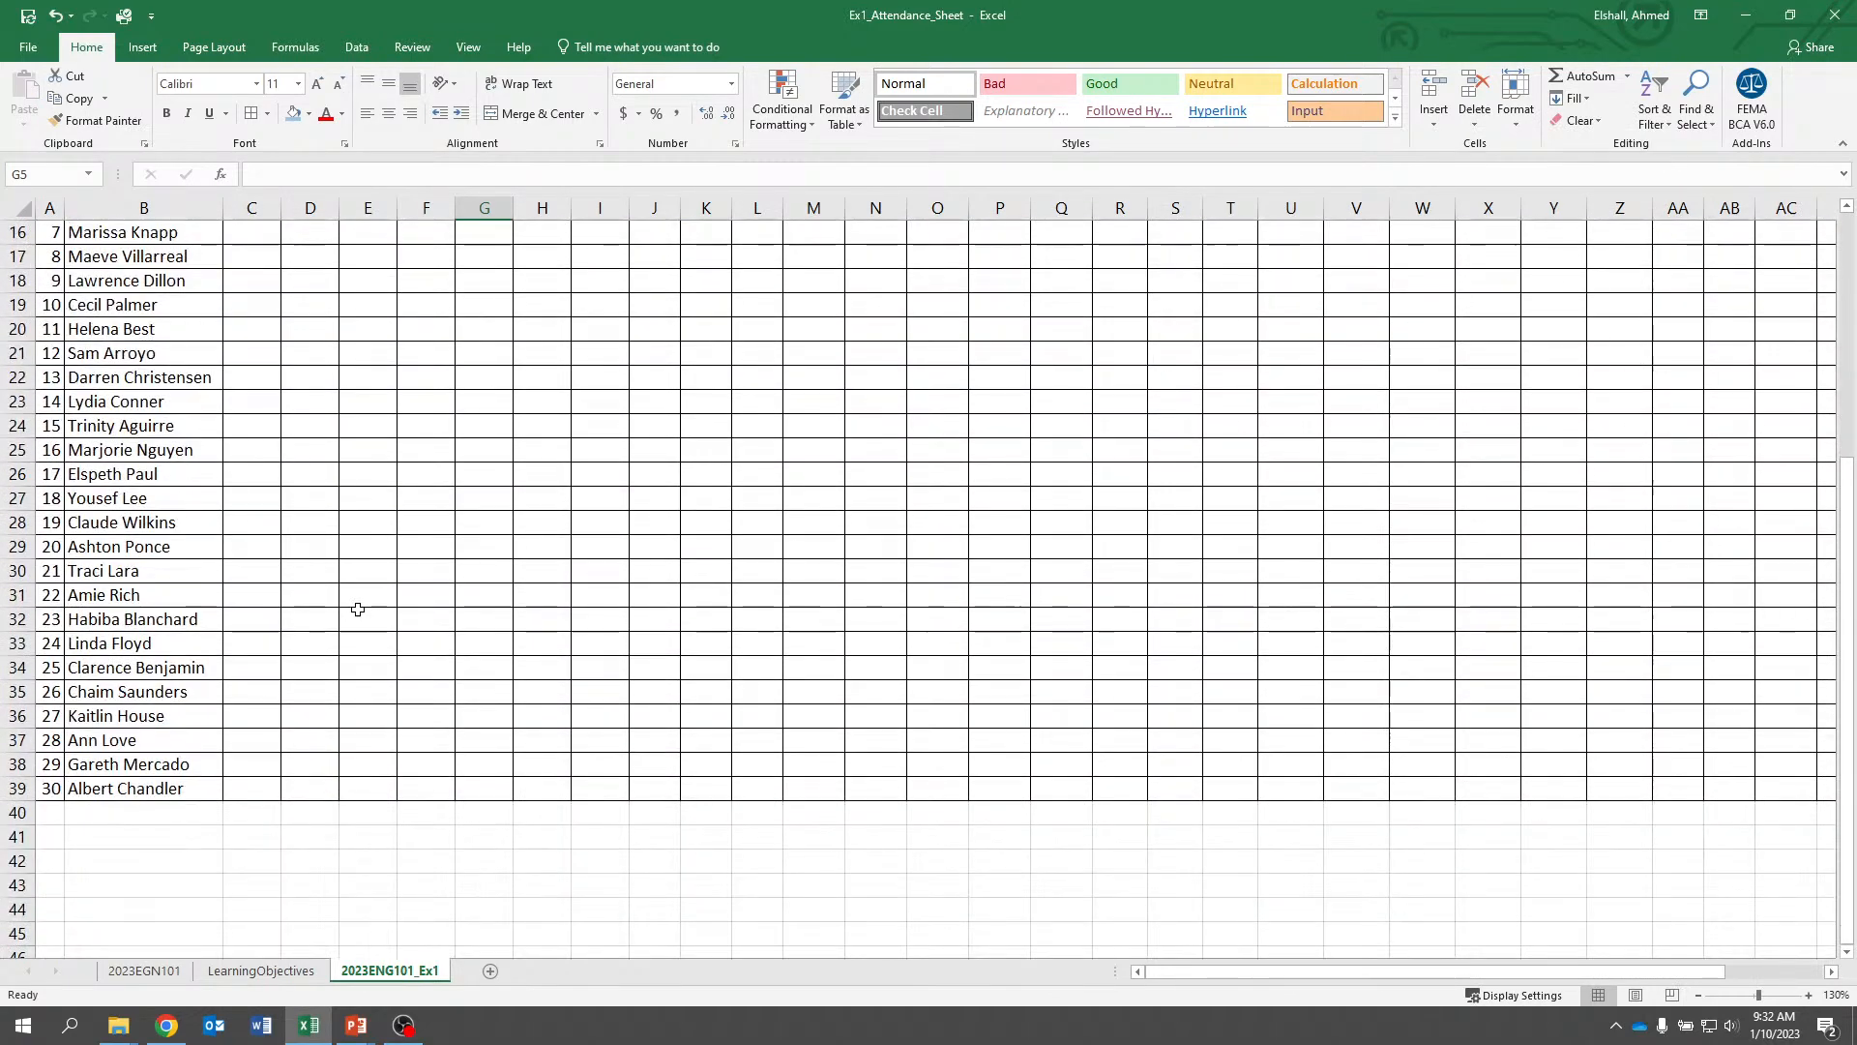
{"action": "scroll", "coordinate": [358, 610], "scroll_direction": "up", "scroll_amount": 4}
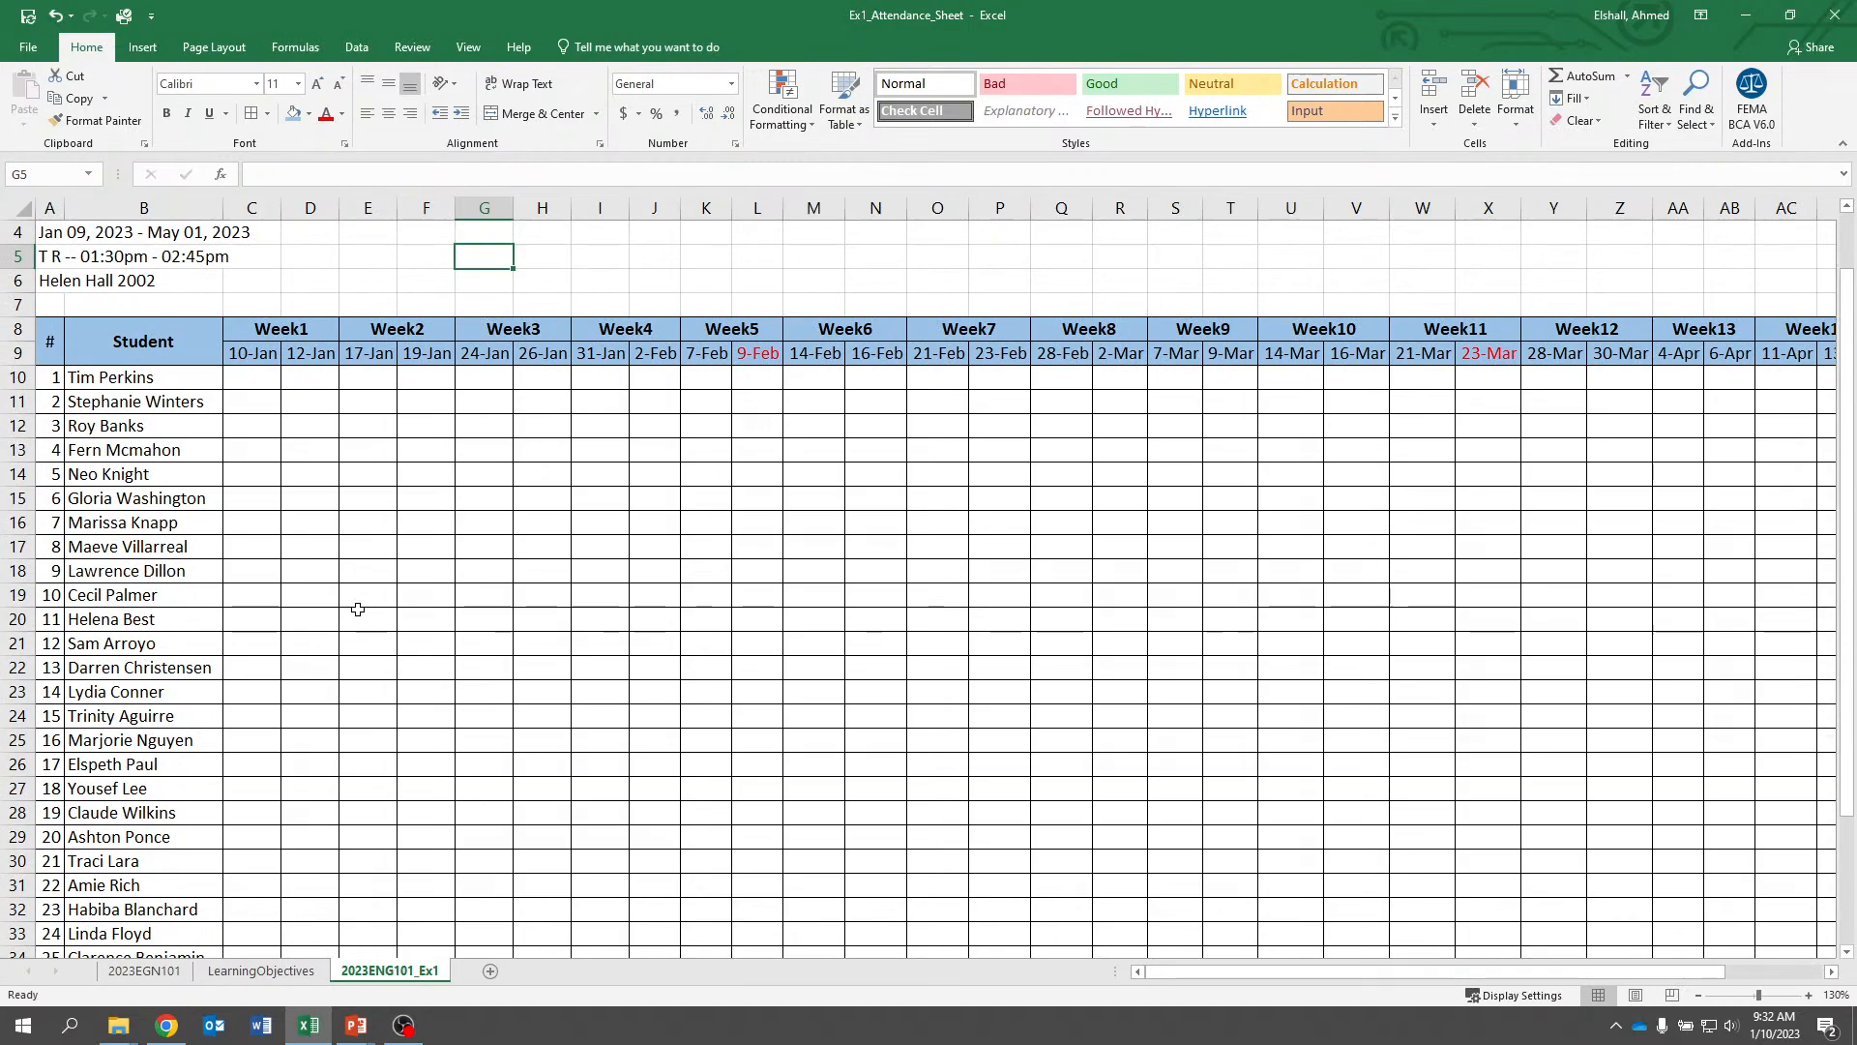
{"action": "scroll", "coordinate": [357, 610], "scroll_direction": "down", "scroll_amount": 2}
{"action": "scroll", "coordinate": [421, 578], "scroll_direction": "up", "scroll_amount": 2}
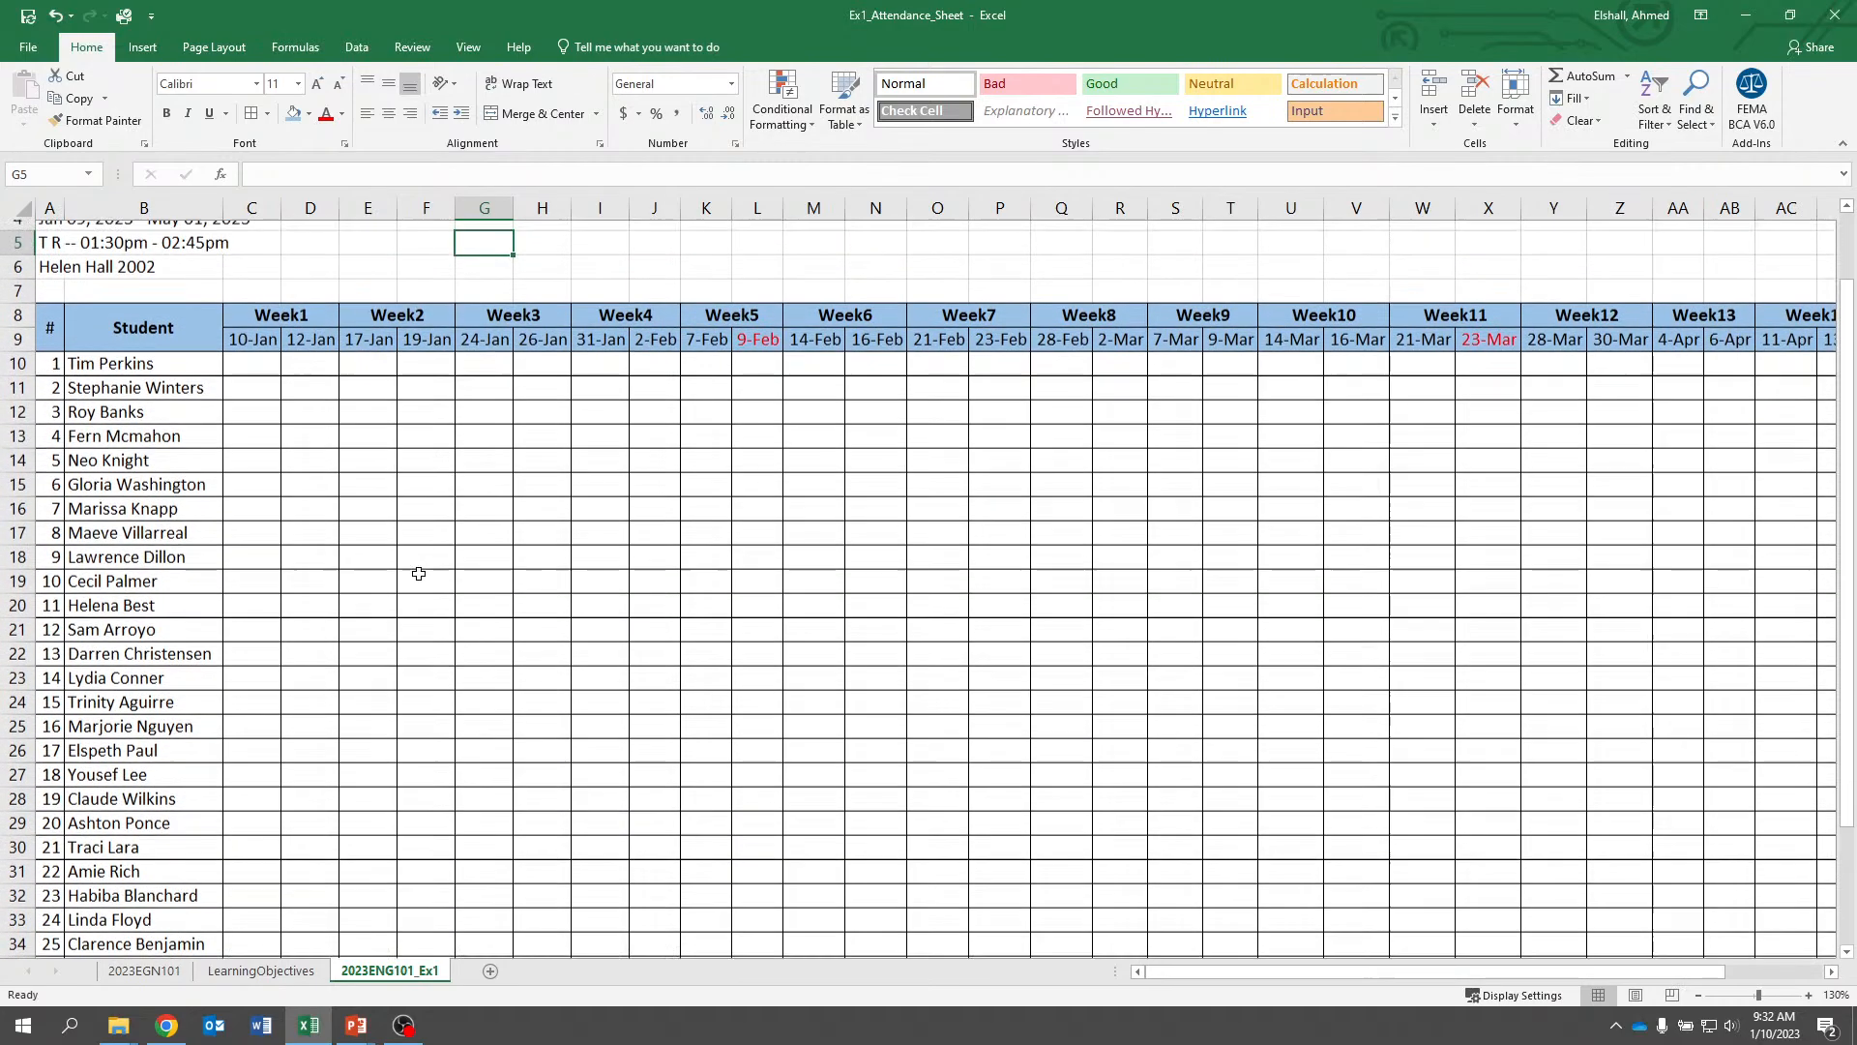
Fill the student cells L10:L39 under the 9-Feb exam date with light green
{"action": "left_click_drag", "start_coordinate": [752, 378], "coordinate": [753, 909]}
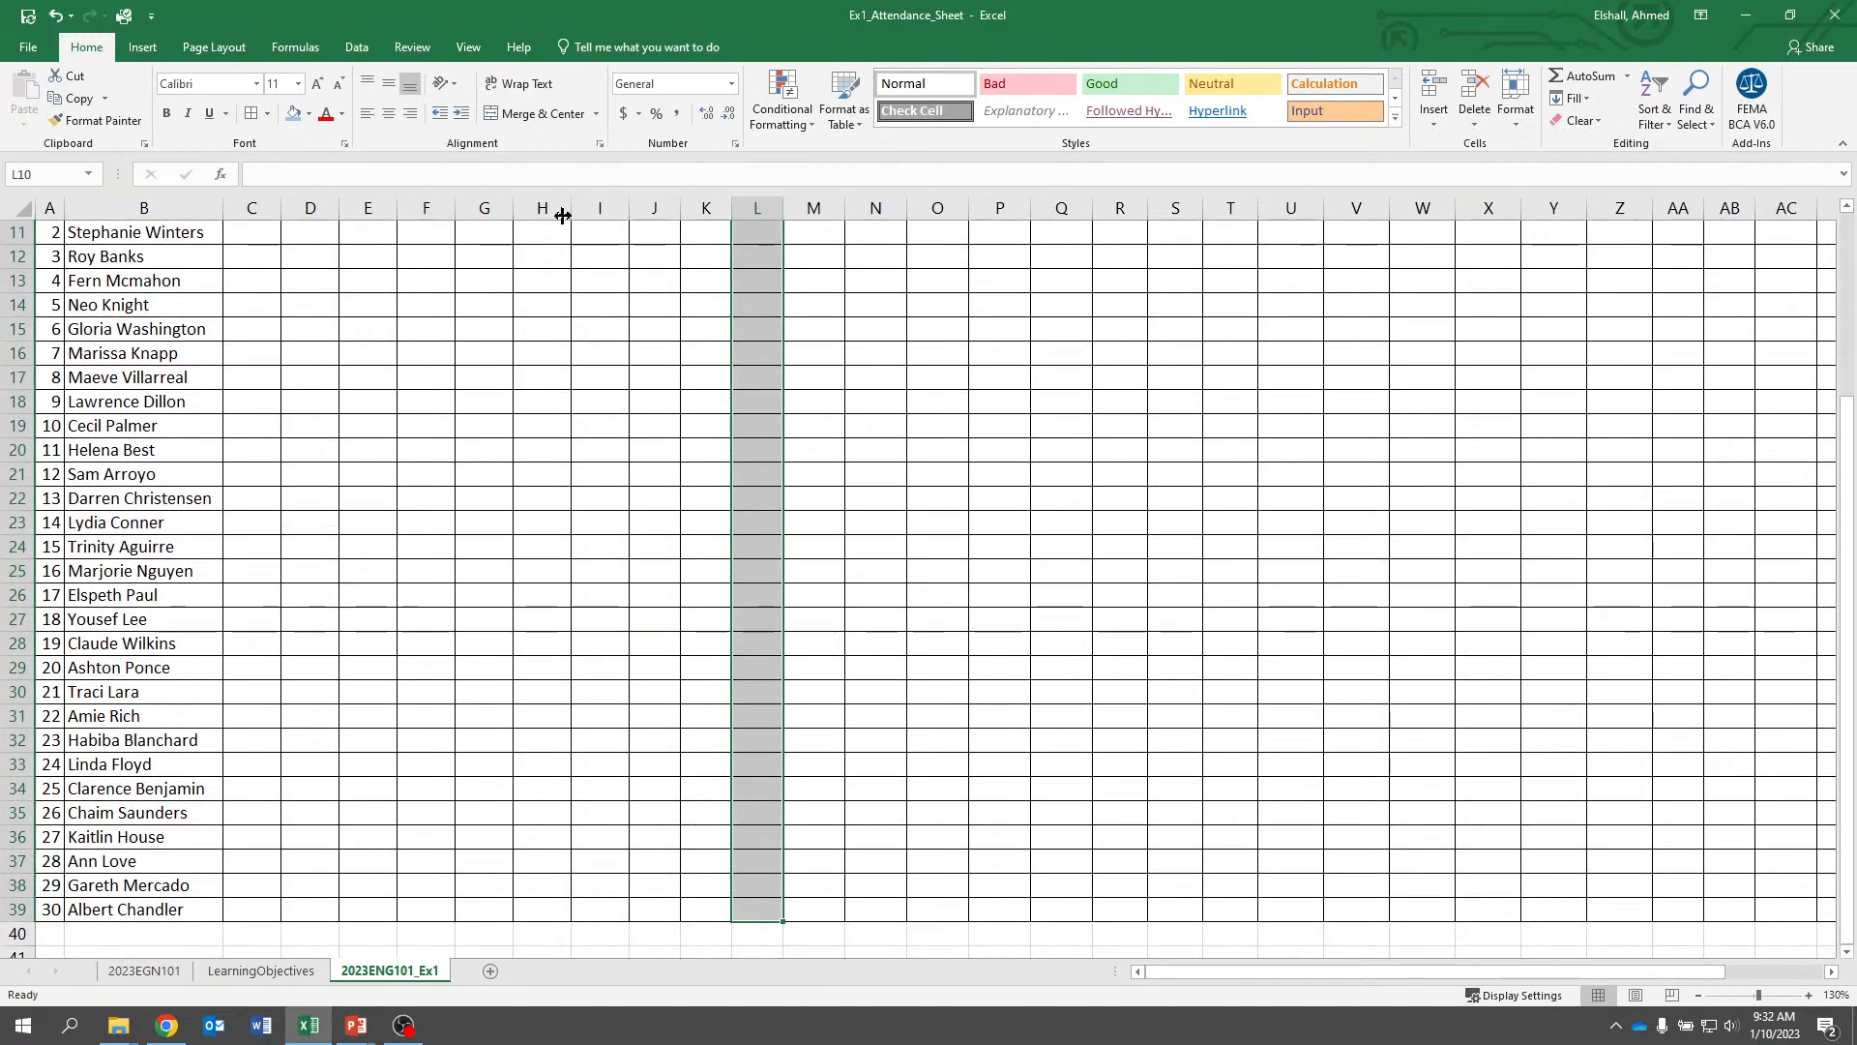
{"action": "left_click", "coordinate": [309, 116]}
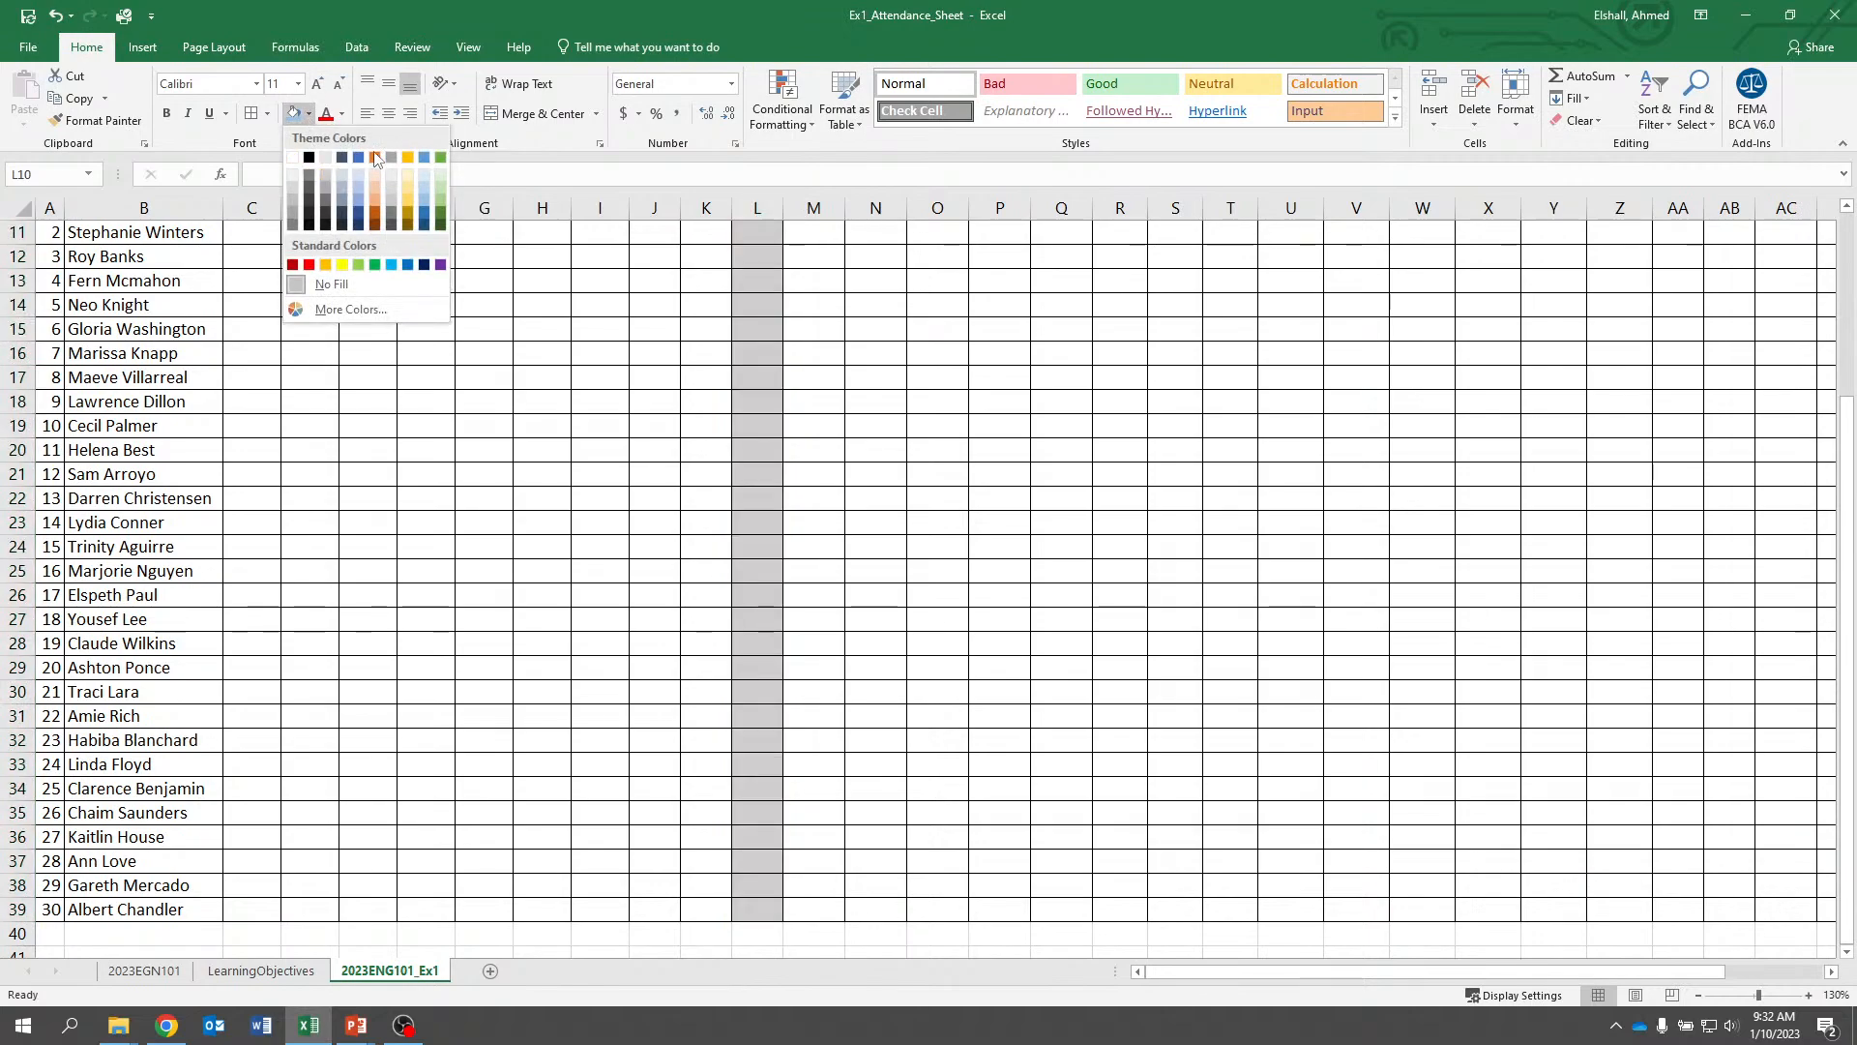
{"action": "left_click", "coordinate": [439, 176]}
{"action": "scroll", "coordinate": [955, 418], "scroll_direction": "up", "scroll_amount": 4}
{"action": "left_click", "coordinate": [1068, 695]}
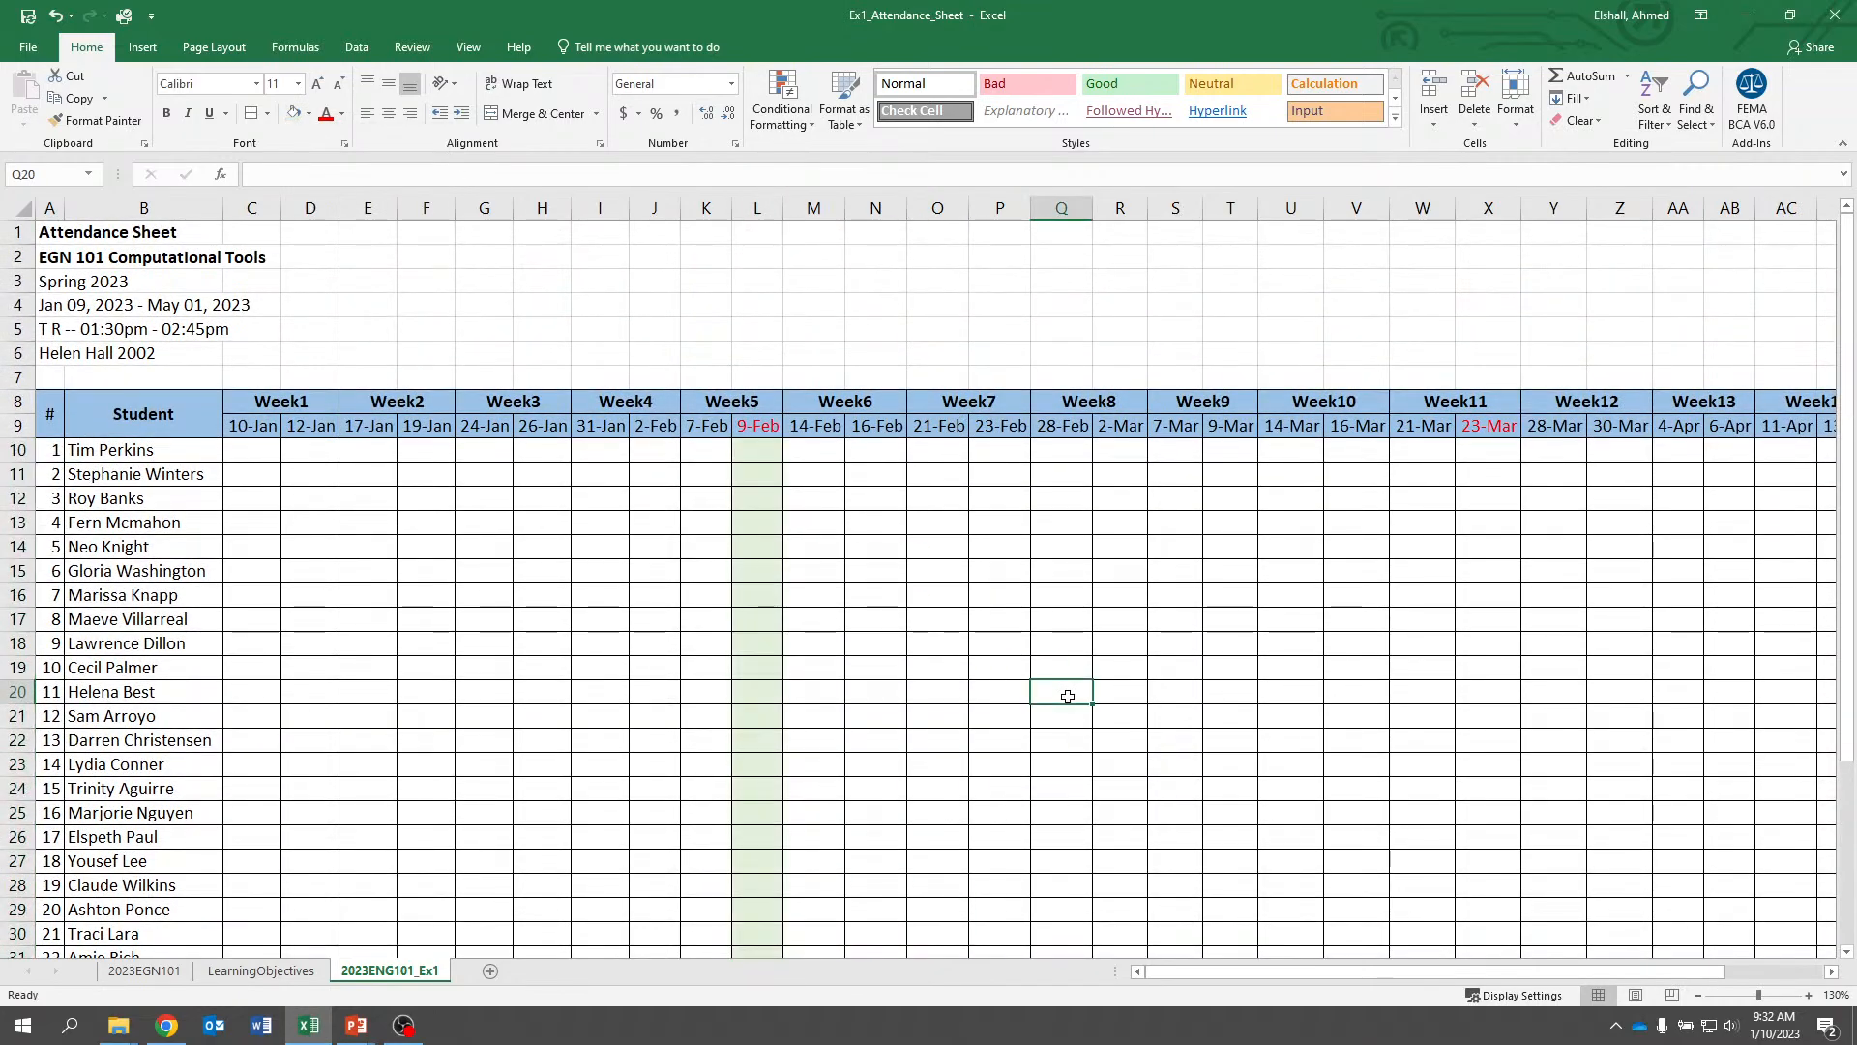
Fill the student cells X10:X39 under the 23-Mar exam date with the same light green
{"action": "left_click_drag", "start_coordinate": [1496, 451], "coordinate": [1467, 905]}
{"action": "left_click", "coordinate": [293, 113]}
{"action": "scroll", "coordinate": [1304, 495], "scroll_direction": "up", "scroll_amount": 4}
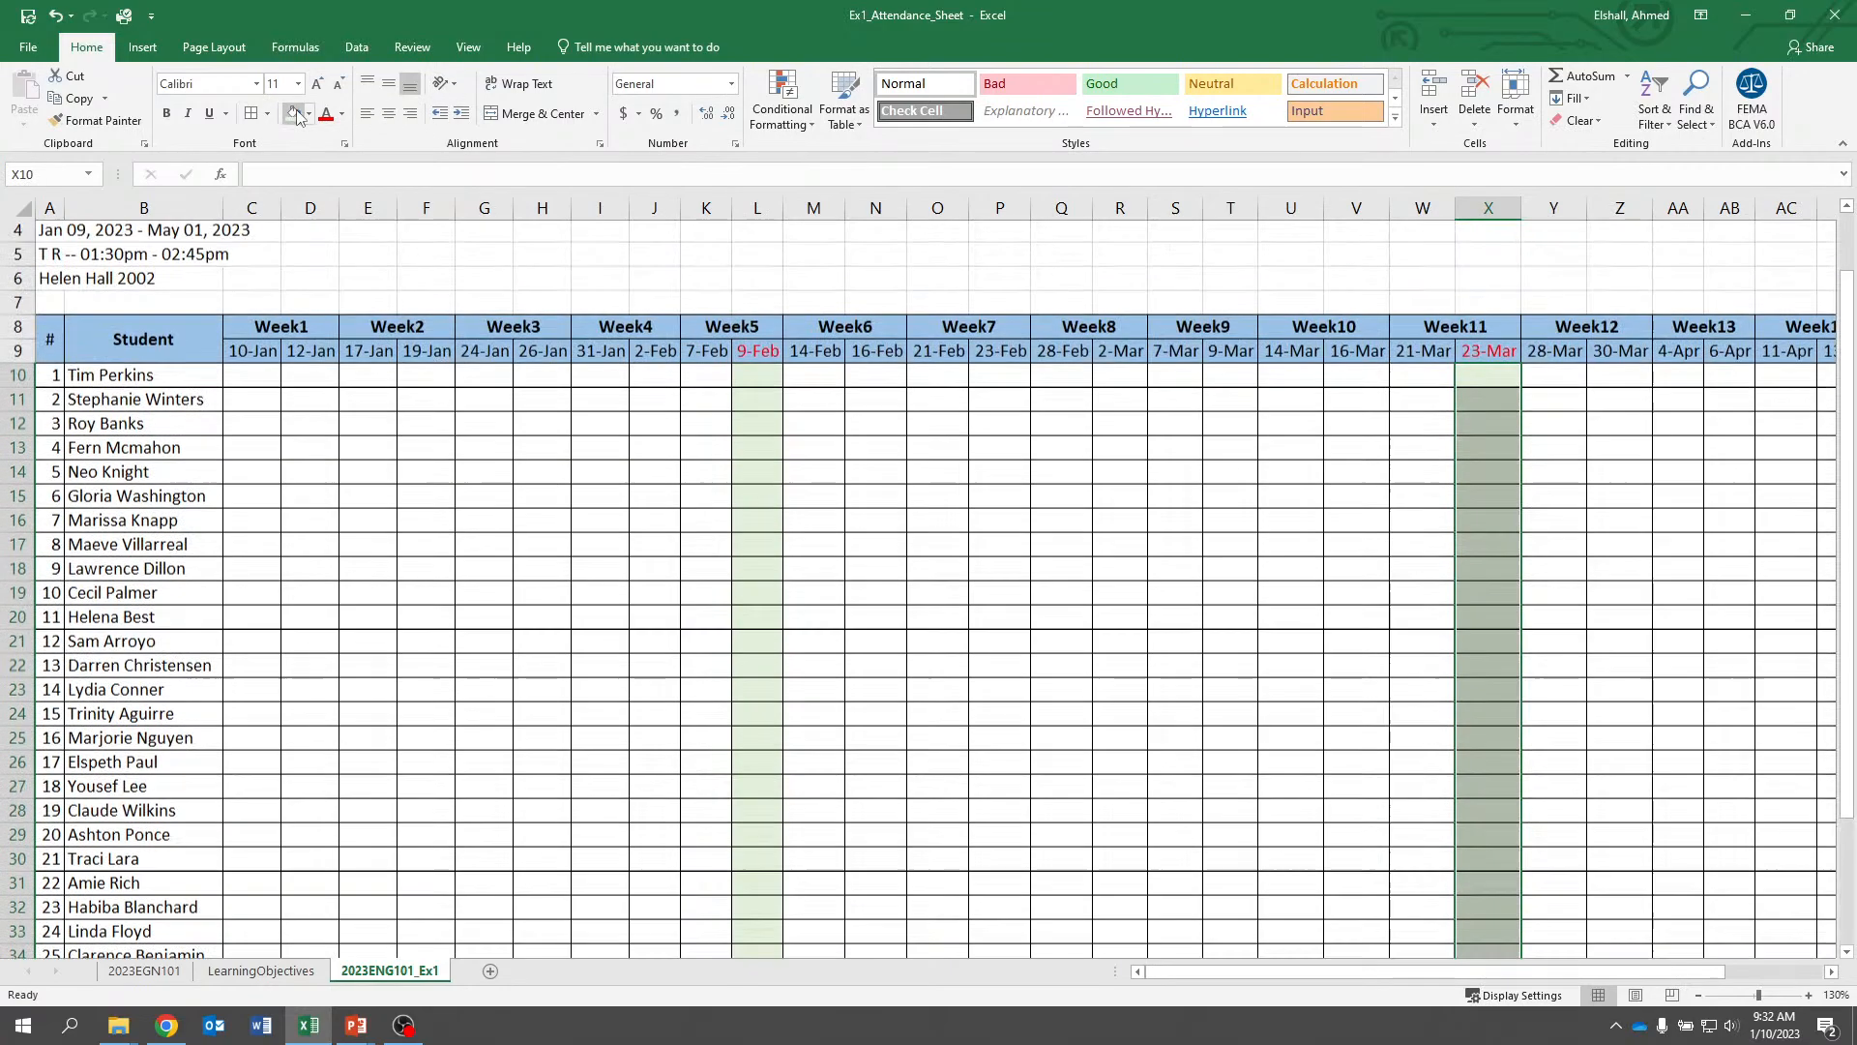
Fill the student cells AI10:AI39 under the 2-May exam date with the same light green
{"action": "key", "text": "Right"}
{"action": "key", "text": "Right"}
{"action": "key", "text": "Right"}
{"action": "key", "text": "Right"}
{"action": "key", "text": "Right"}
{"action": "key", "text": "Right"}
{"action": "key", "text": "Right"}
{"action": "key", "text": "Right"}
{"action": "key", "text": "Right"}
{"action": "key", "text": "Right"}
{"action": "key", "text": "Right"}
{"action": "key", "text": "Right"}
{"action": "key", "text": "Right"}
{"action": "key", "text": "Right"}
{"action": "key", "text": "Right"}
{"action": "key", "text": "Right"}
{"action": "key", "text": "Right"}
{"action": "key", "text": "Right"}
{"action": "key", "text": "Right"}
{"action": "key", "text": "Right"}
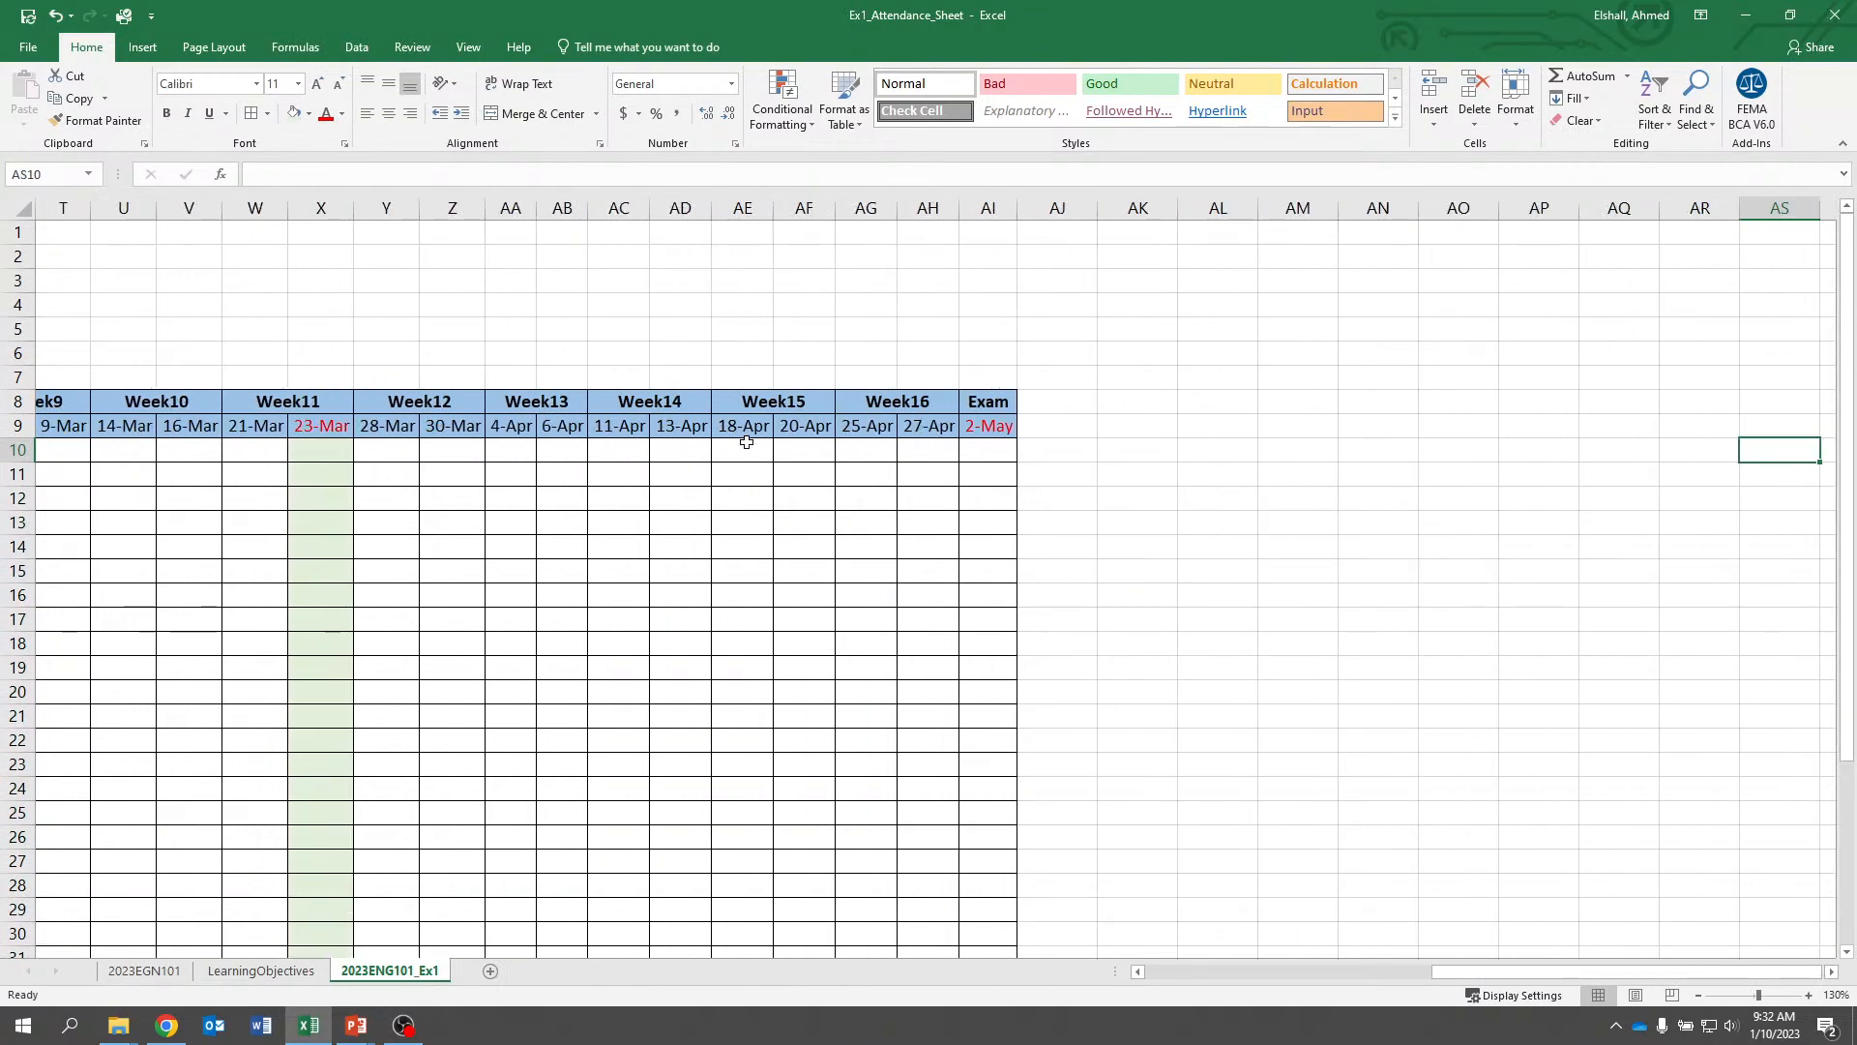
{"action": "left_click_drag", "start_coordinate": [978, 447], "coordinate": [967, 858]}
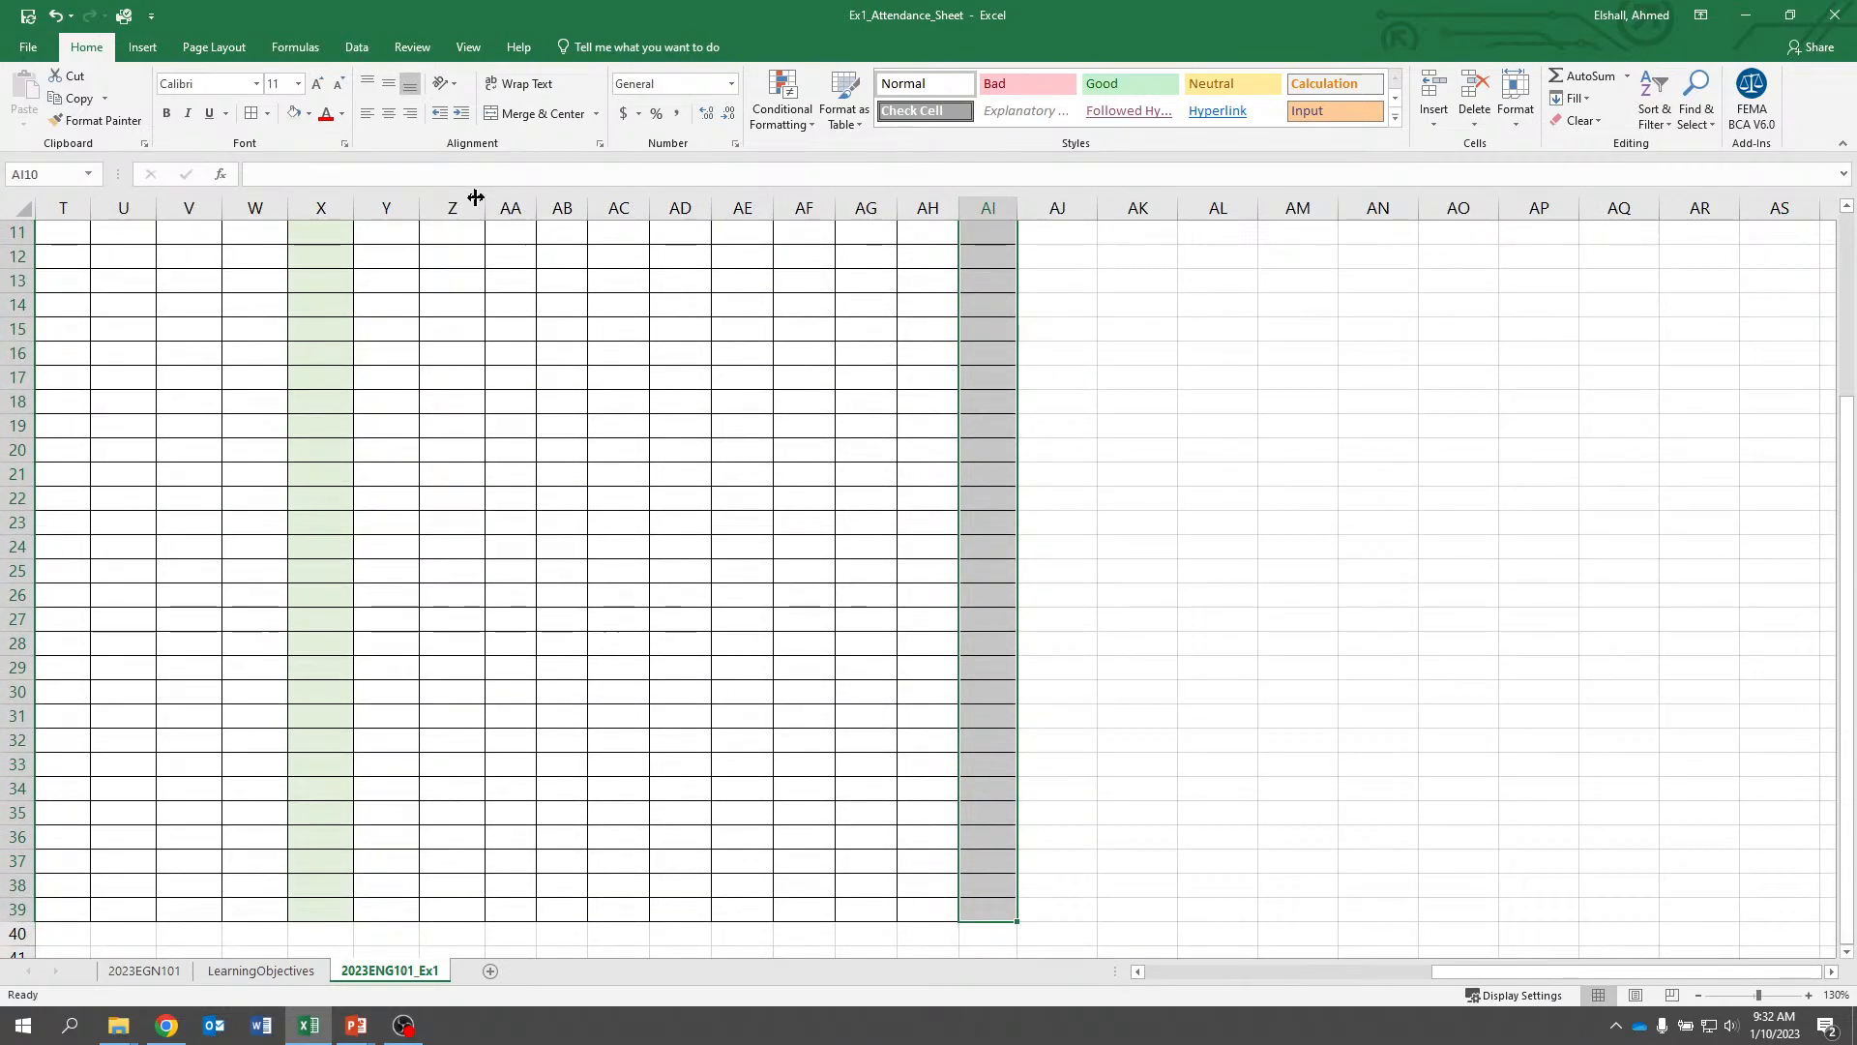
{"action": "left_click", "coordinate": [296, 114]}
{"action": "scroll", "coordinate": [731, 515], "scroll_direction": "up", "scroll_amount": 4}
{"action": "left_click", "coordinate": [732, 519]}
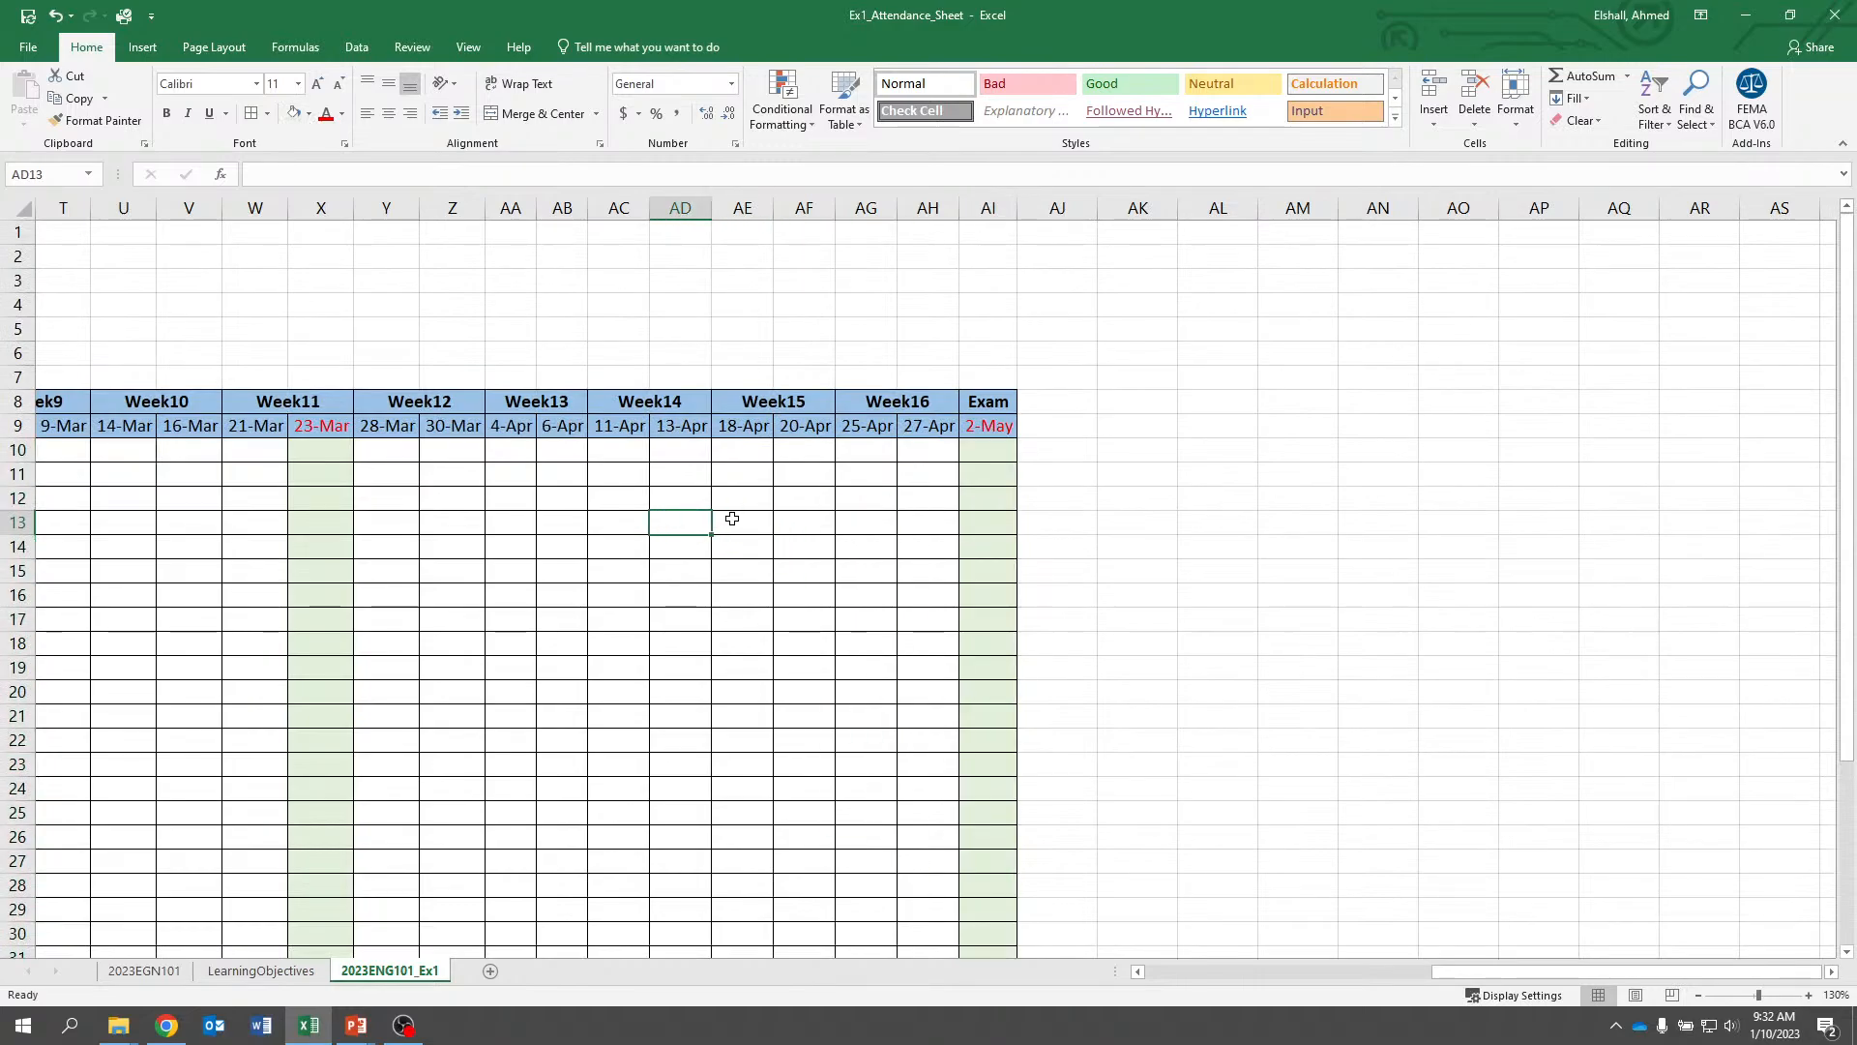
Examine the WinterBreak columns on sheet 2023EGN101 as a reference and return to sheet 2023ENG101_Ex1
{"action": "key", "text": "Left"}
{"action": "key", "text": "Left"}
{"action": "key", "text": "Left"}
{"action": "key", "text": "Left"}
{"action": "key", "text": "Left"}
{"action": "key", "text": "Left"}
{"action": "key", "text": "Left"}
{"action": "key", "text": "Left"}
{"action": "key", "text": "Left"}
{"action": "key", "text": "Left"}
{"action": "key", "text": "Left"}
{"action": "key", "text": "Left"}
{"action": "key", "text": "Left"}
{"action": "key", "text": "Left"}
{"action": "key", "text": "Left"}
{"action": "key", "text": "Left"}
{"action": "key", "text": "Left"}
{"action": "key", "text": "Left"}
{"action": "key", "text": "Left"}
{"action": "key", "text": "Left"}
{"action": "key", "text": "Left"}
{"action": "key", "text": "Left"}
{"action": "key", "text": "Left"}
{"action": "key", "text": "Left"}
{"action": "key", "text": "Left"}
{"action": "key", "text": "Left"}
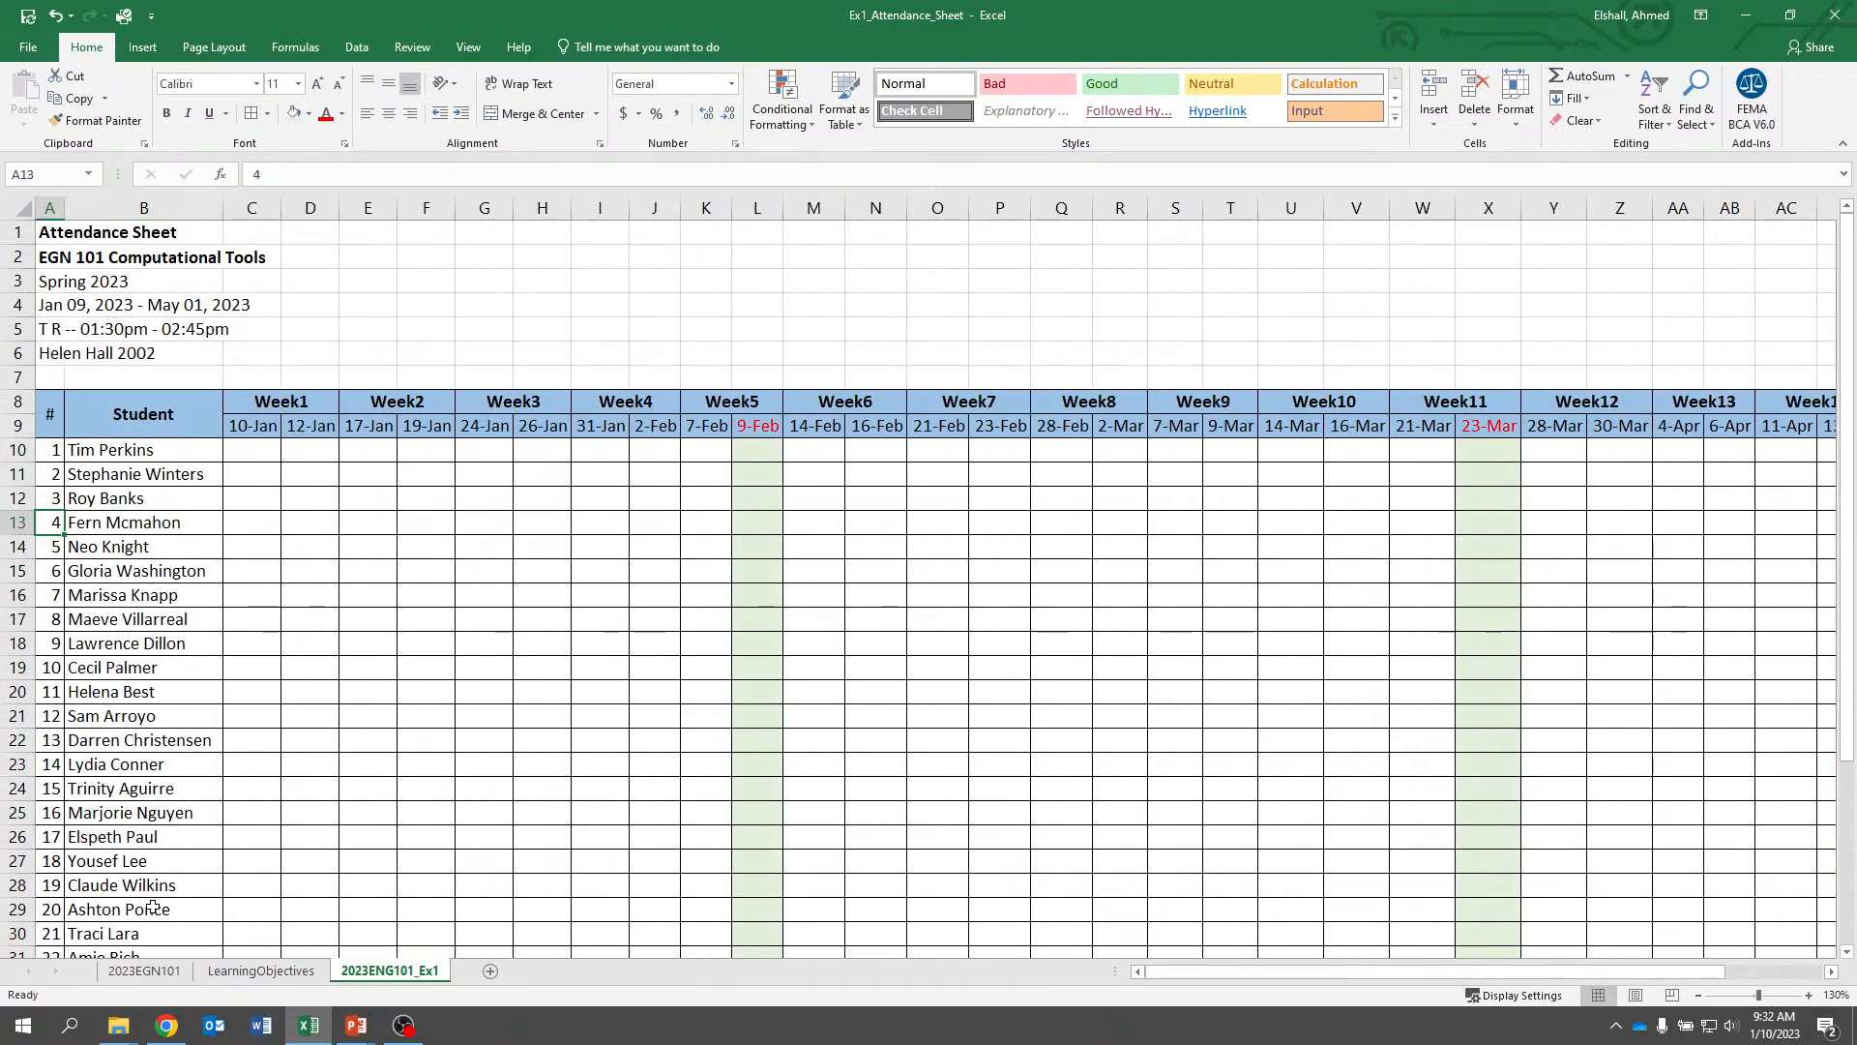
{"action": "left_click", "coordinate": [143, 970]}
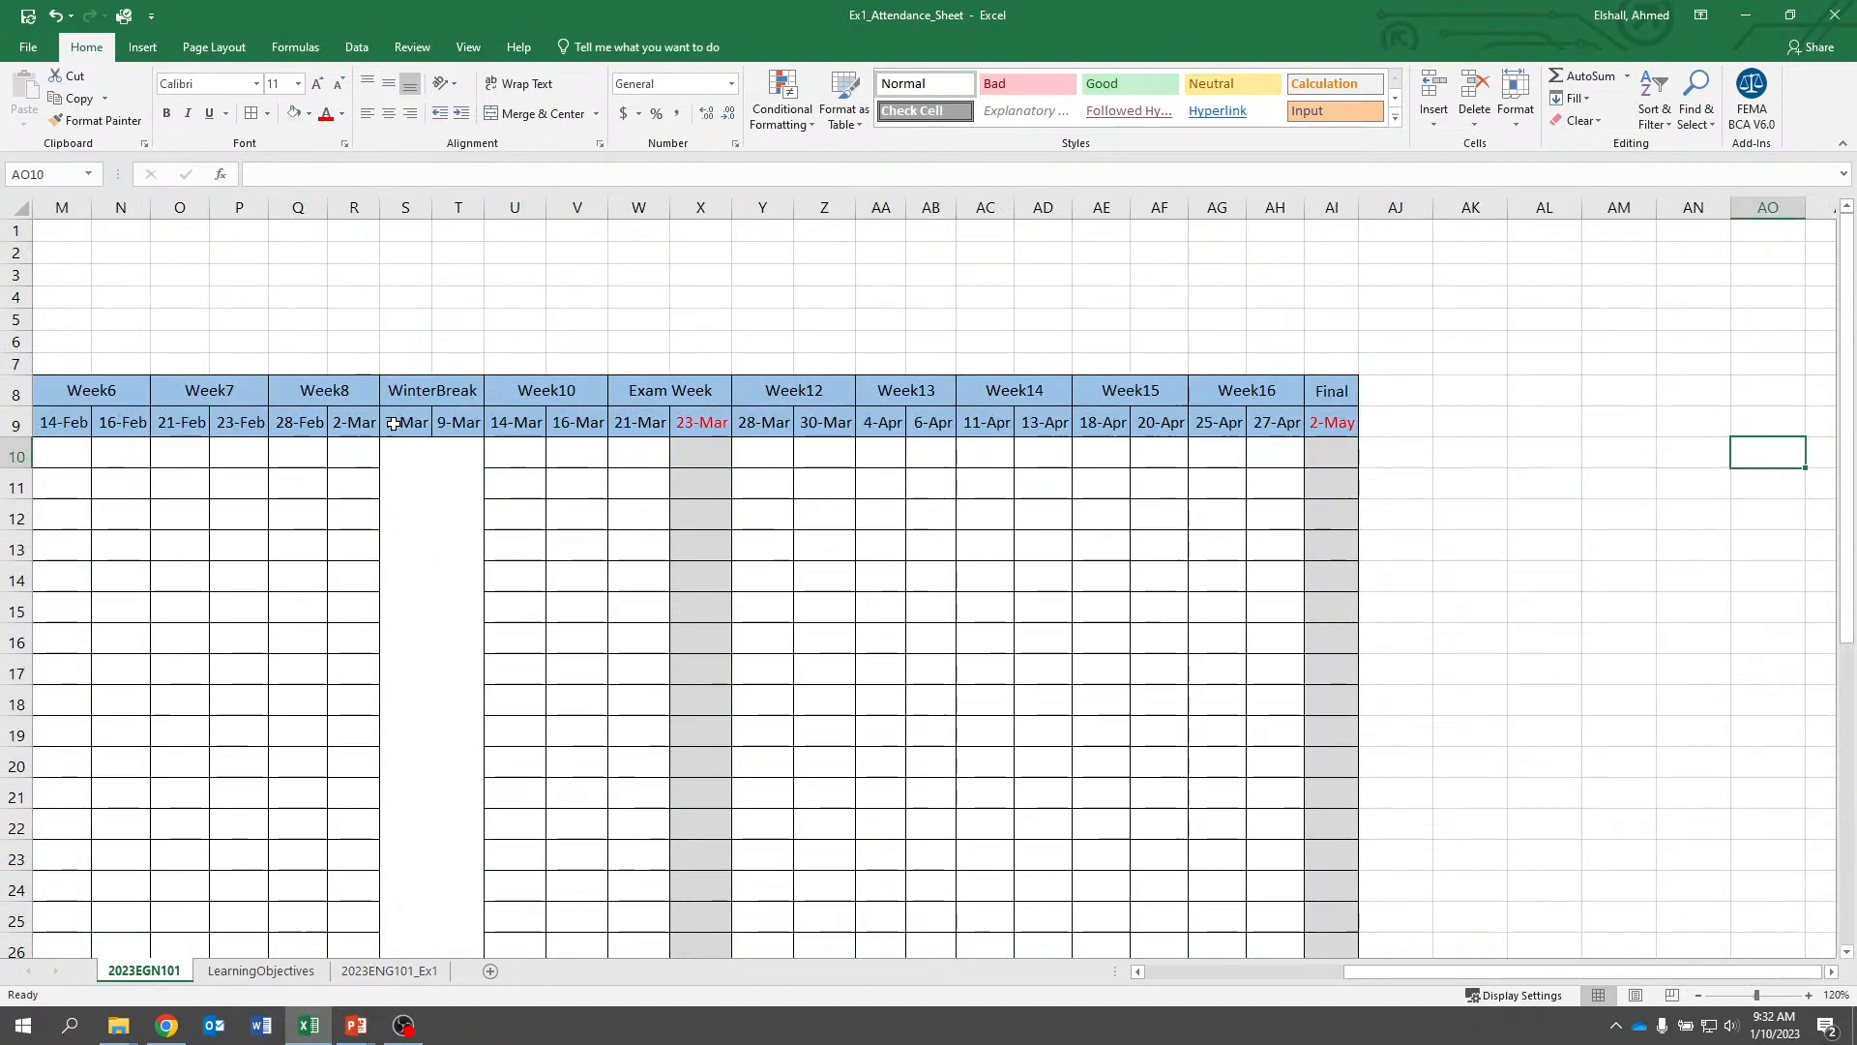
{"action": "left_click", "coordinate": [354, 977]}
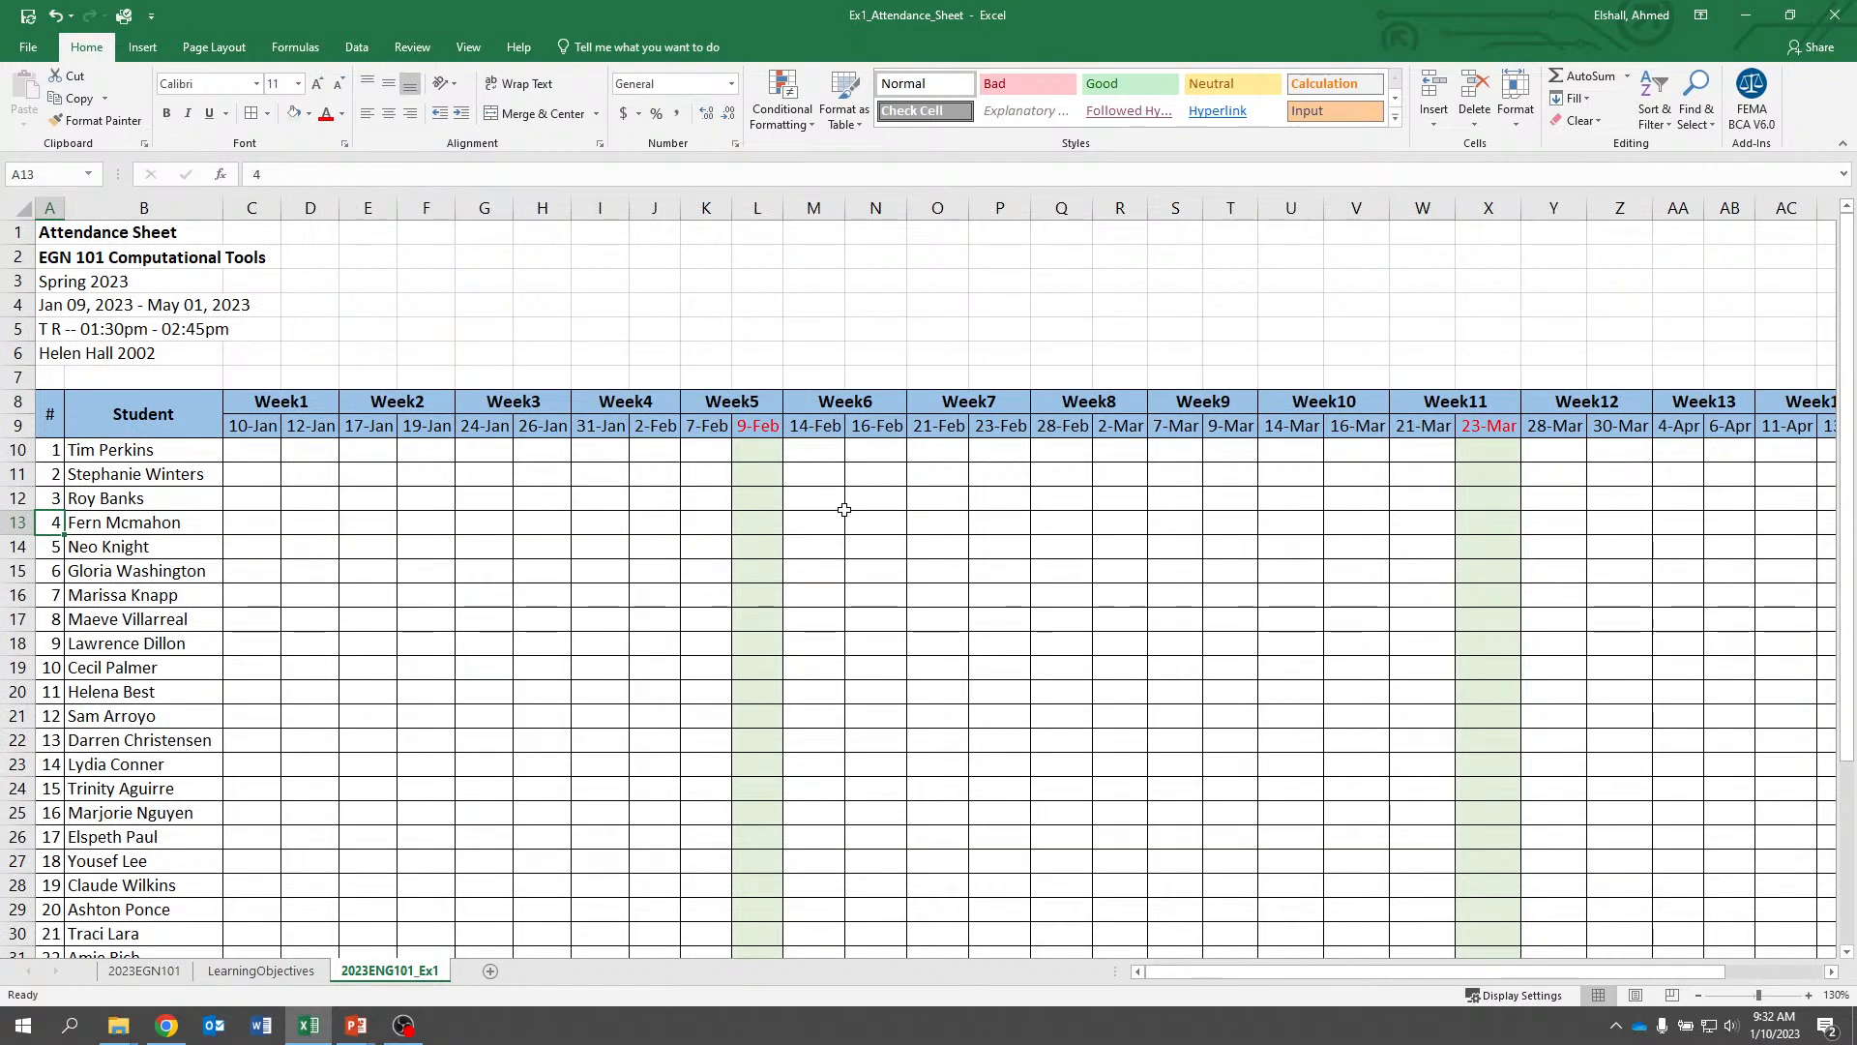
Replace the Week9 header in row 8 with "Spring Break"
{"action": "left_click", "coordinate": [1212, 409]}
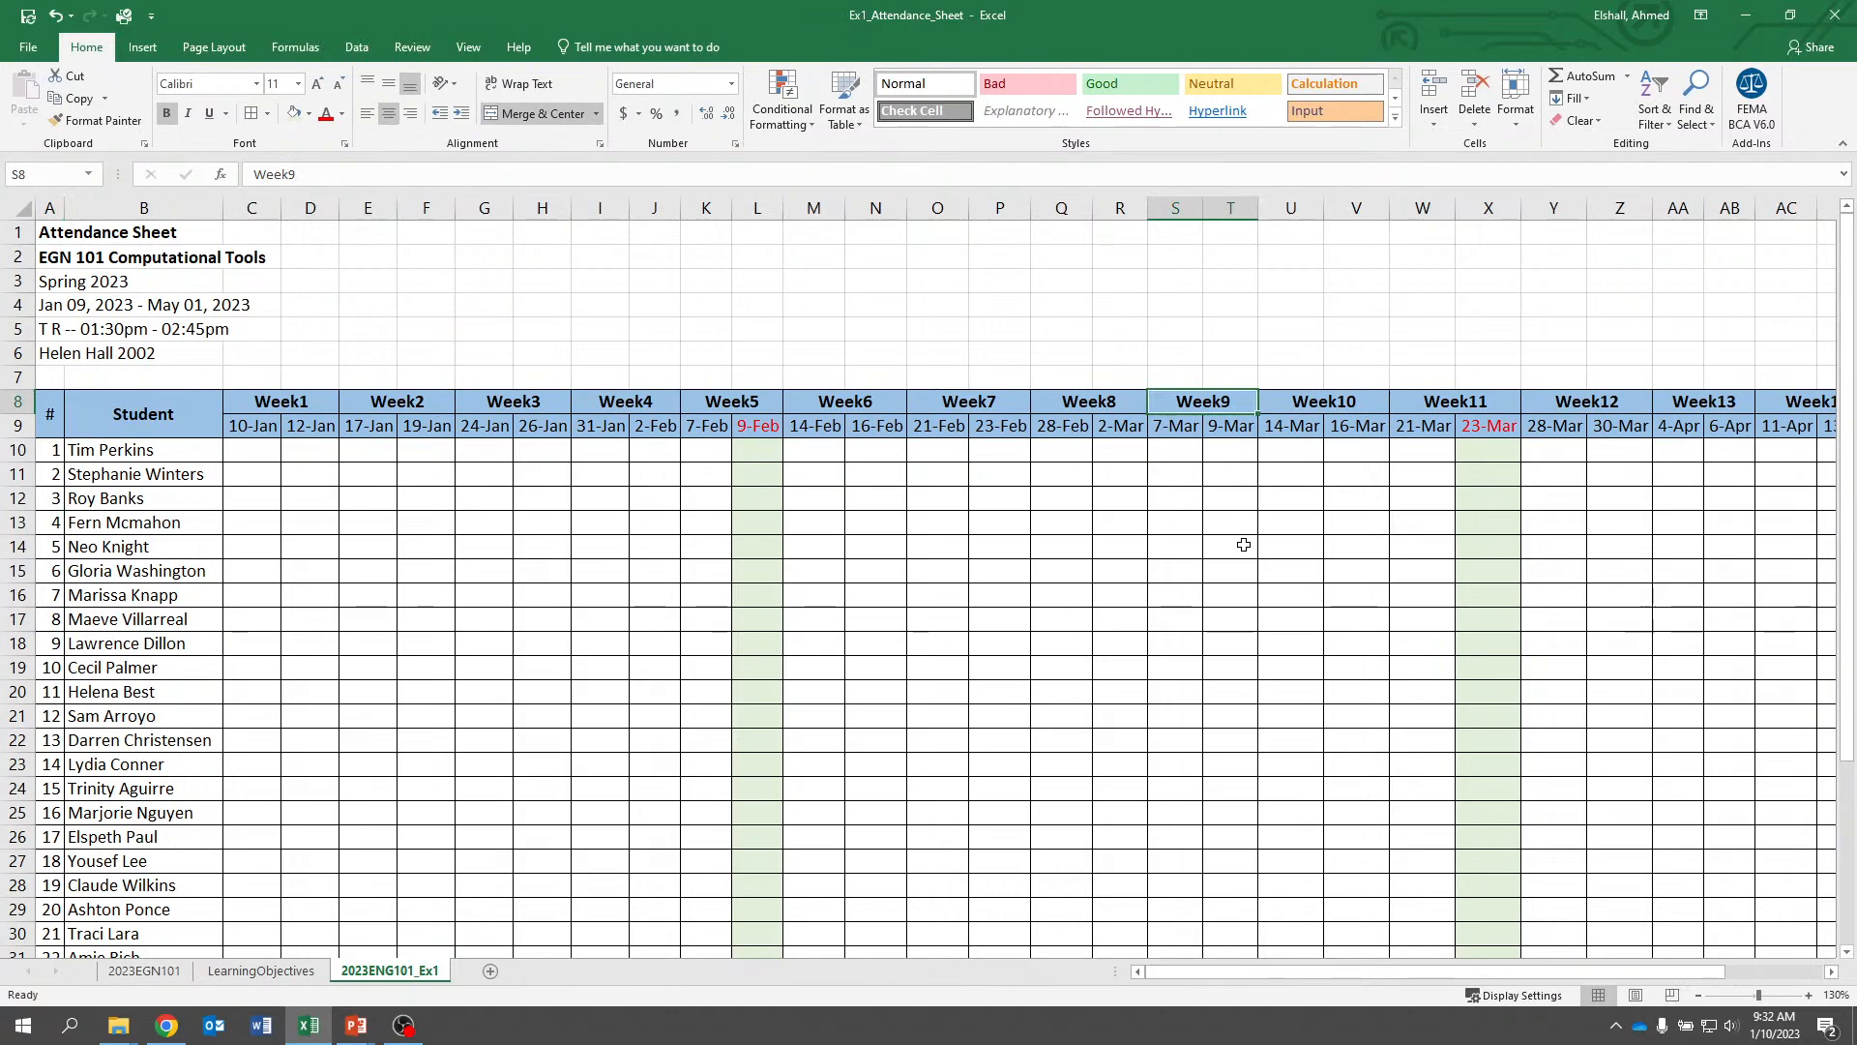
{"action": "key", "text": "Delete"}
{"action": "type", "text": "Sprin"}
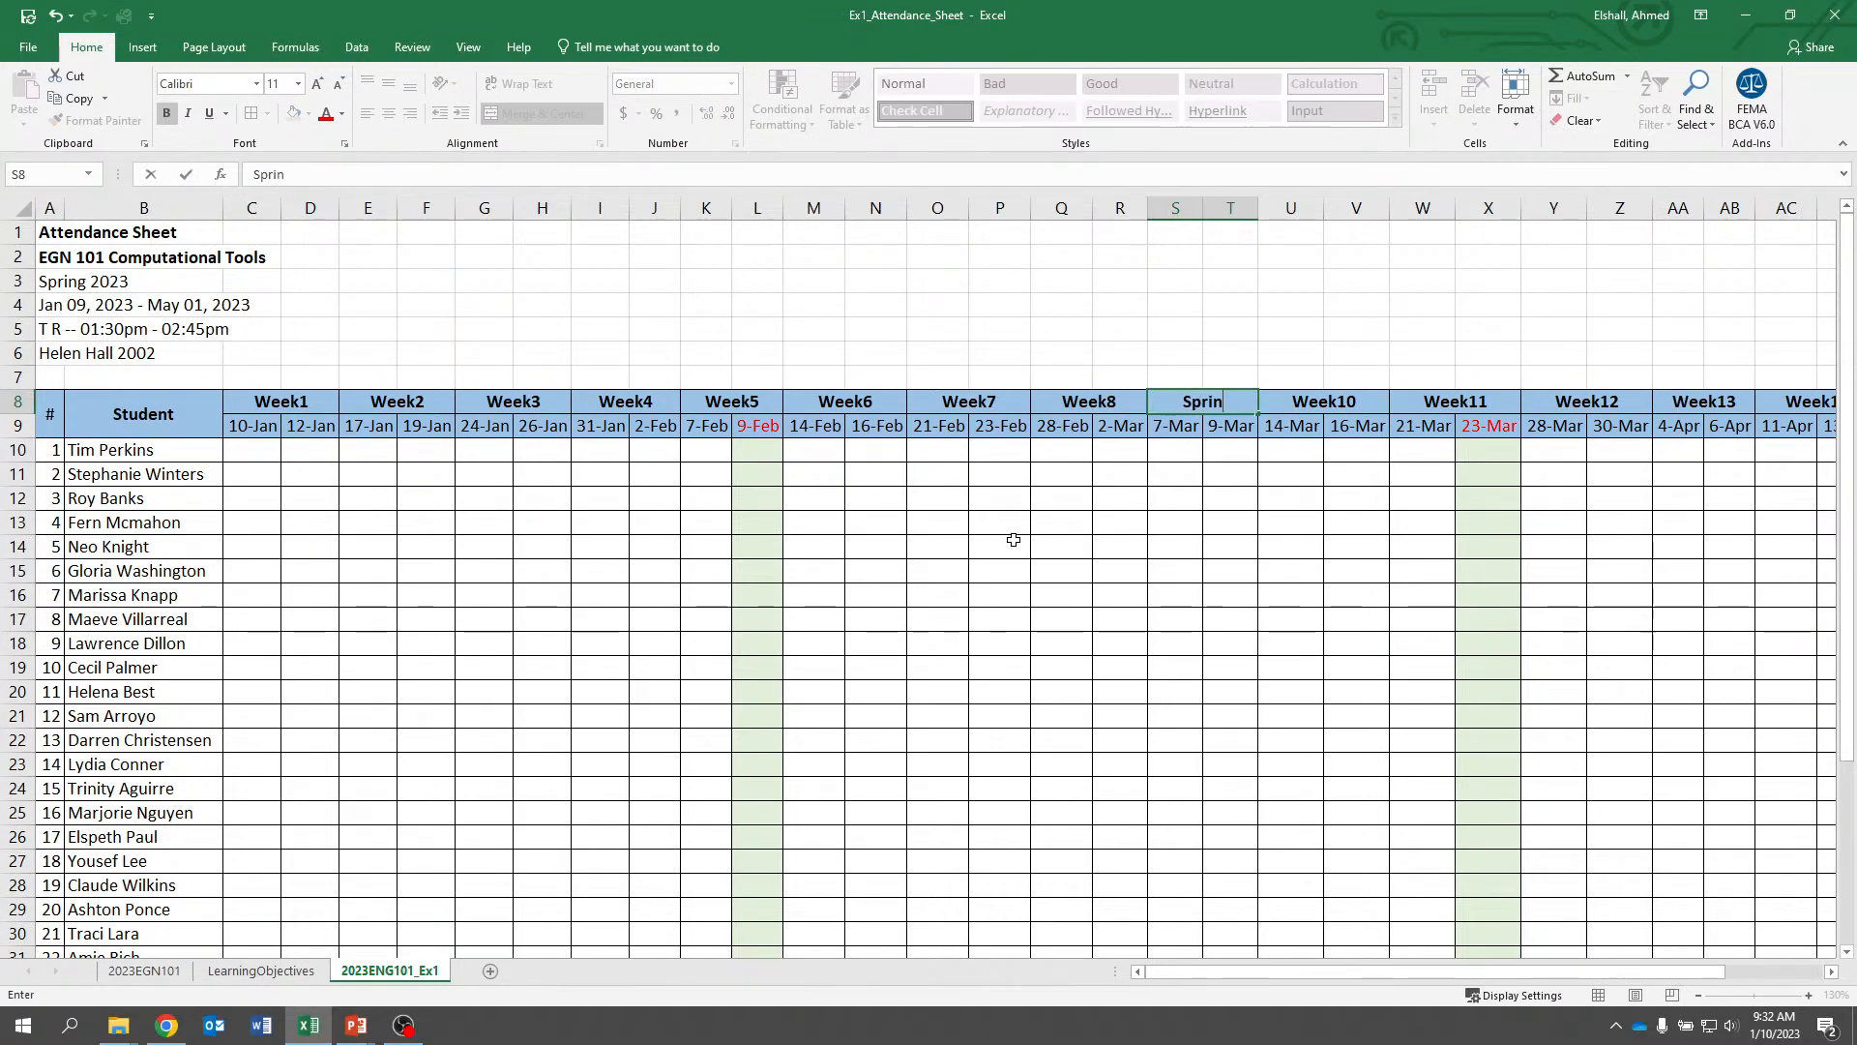
{"action": "type", "text": "g Brea"}
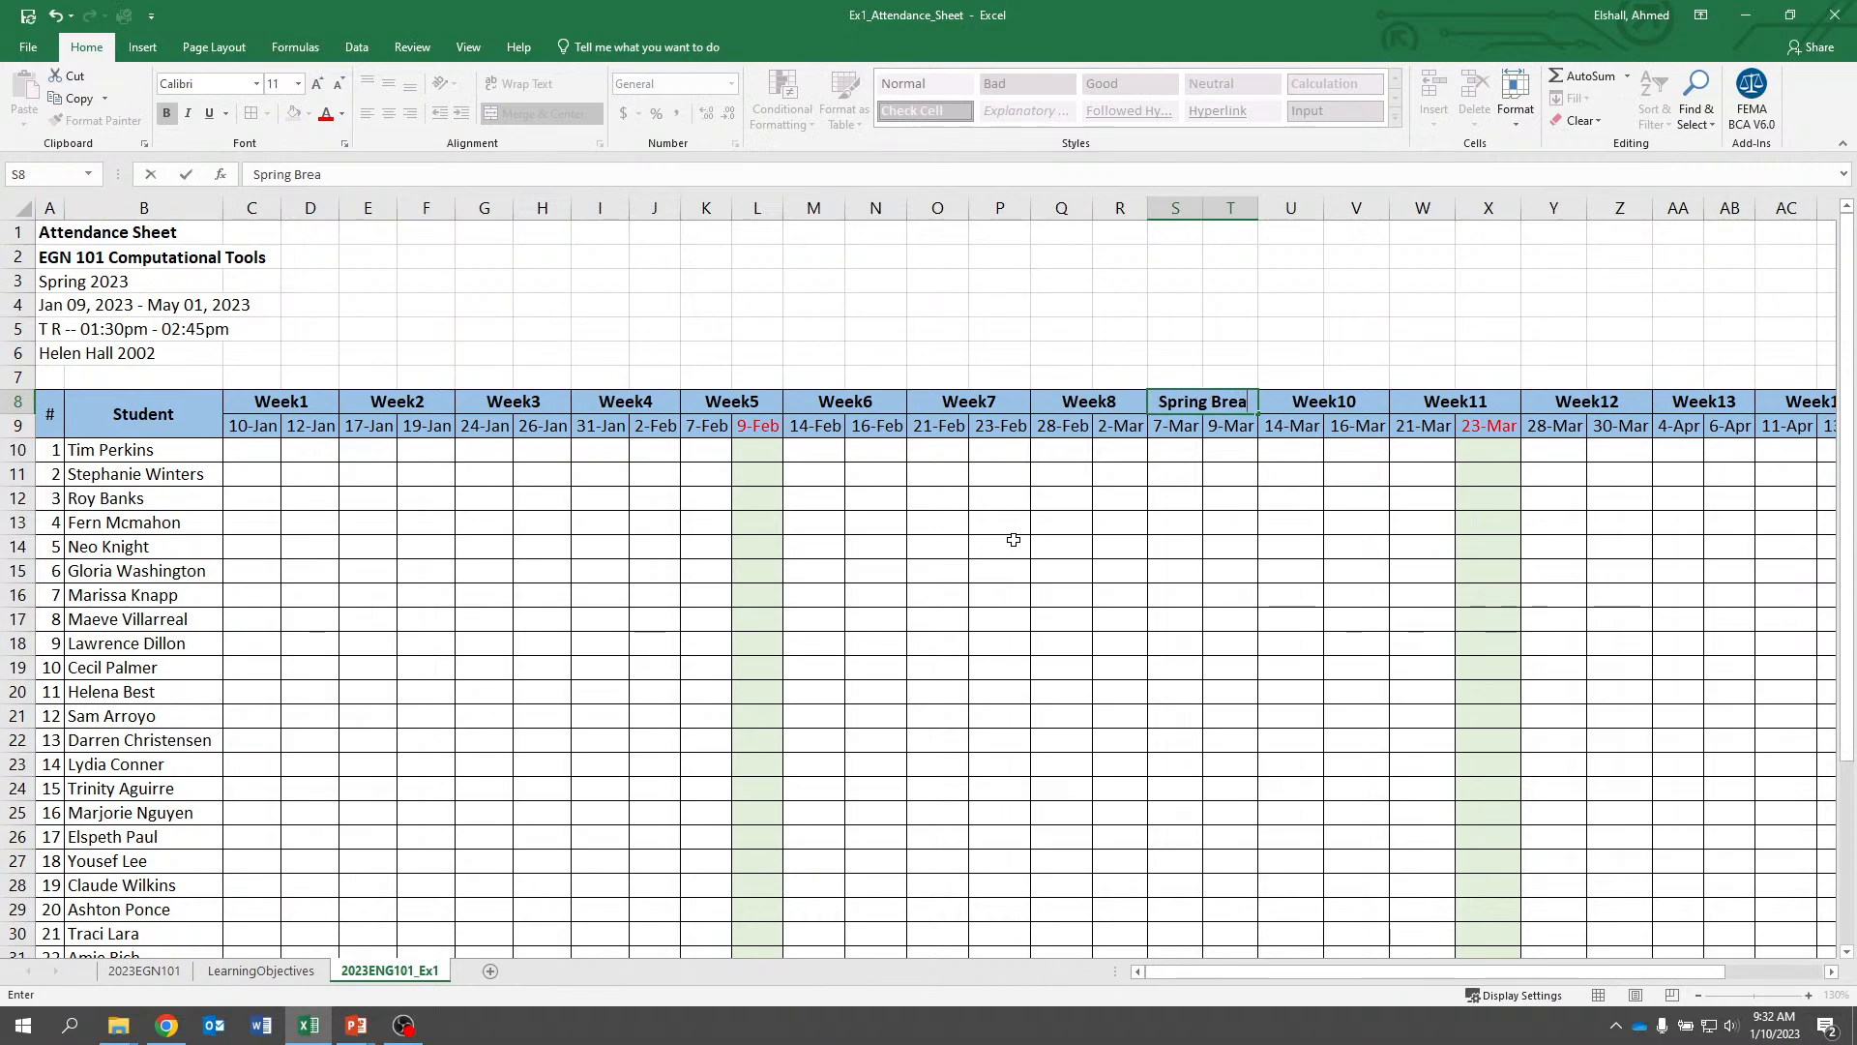
{"action": "type", "text": "k"}
{"action": "key", "text": "Return"}
Remove all borders from the student cells S10:T39 under Spring Break
{"action": "scroll", "coordinate": [1011, 535], "scroll_direction": "down", "scroll_amount": 3}
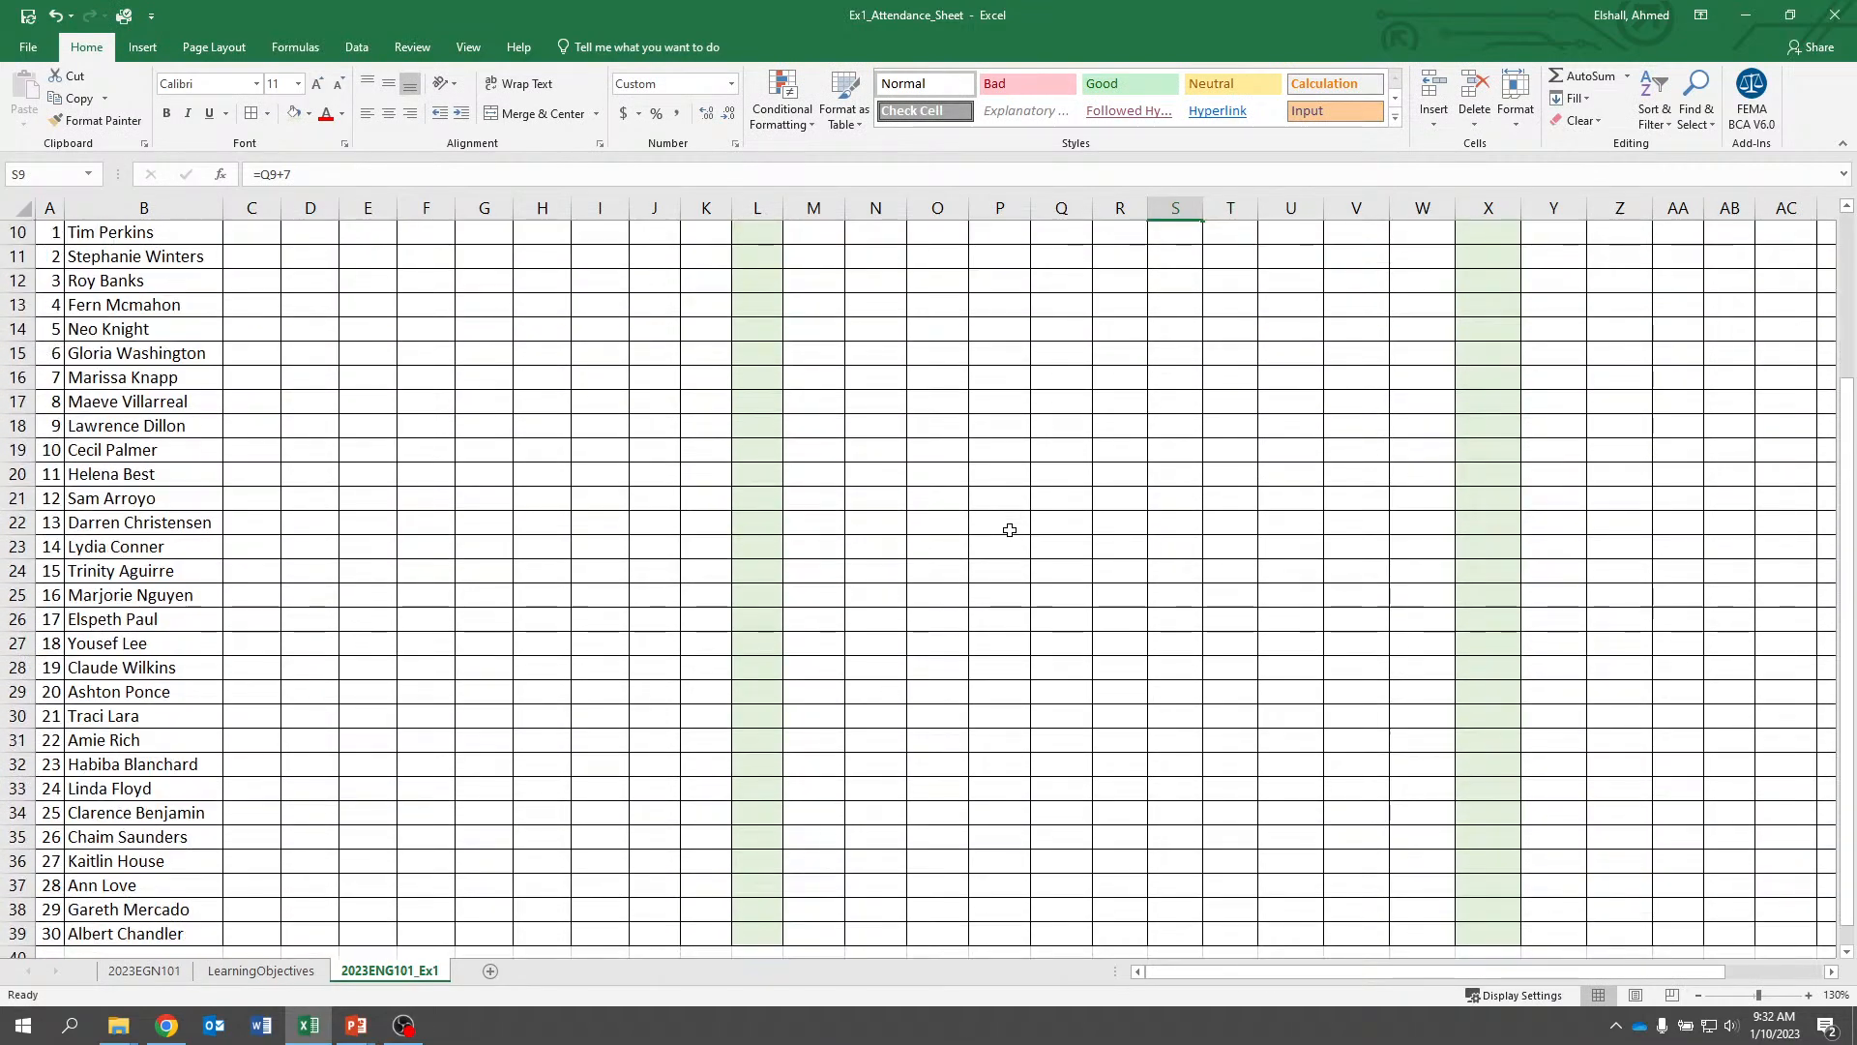
{"action": "scroll", "coordinate": [1009, 530], "scroll_direction": "down", "scroll_amount": 2}
{"action": "left_click_drag", "start_coordinate": [1225, 791], "coordinate": [1152, 446]}
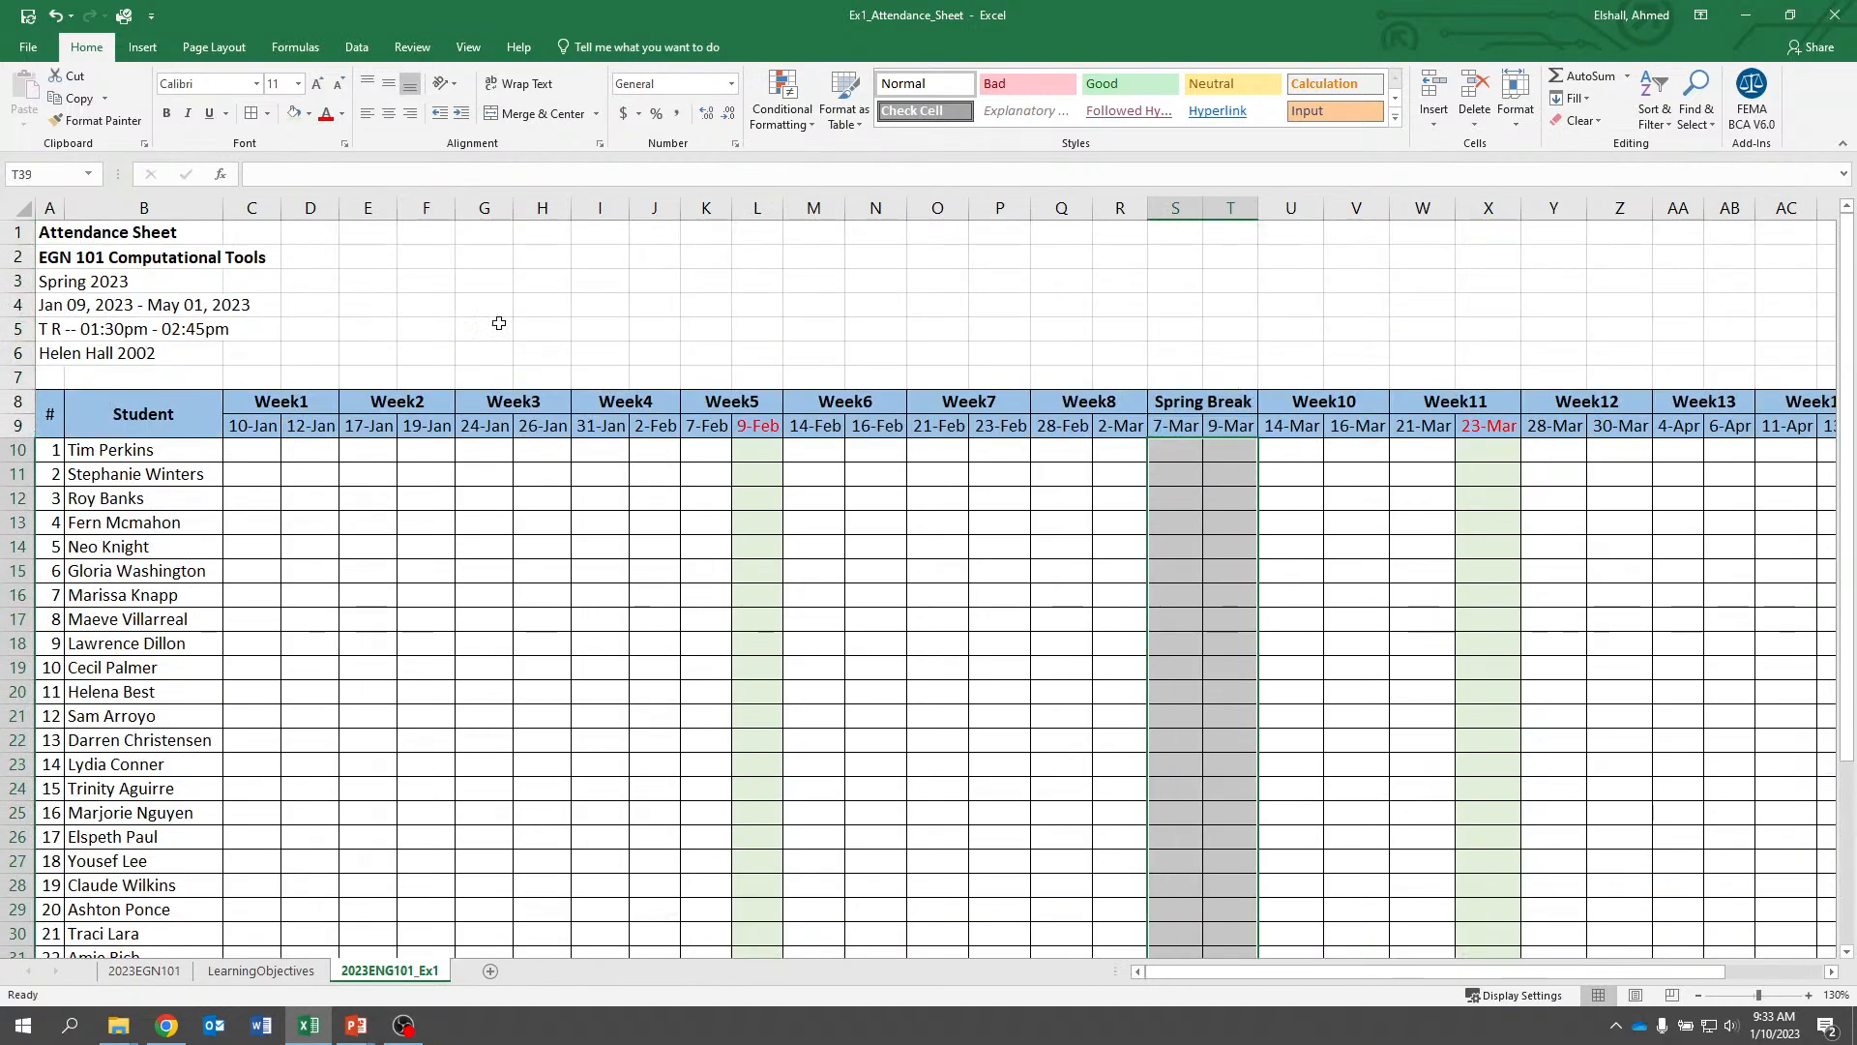
{"action": "left_click", "coordinate": [267, 113]}
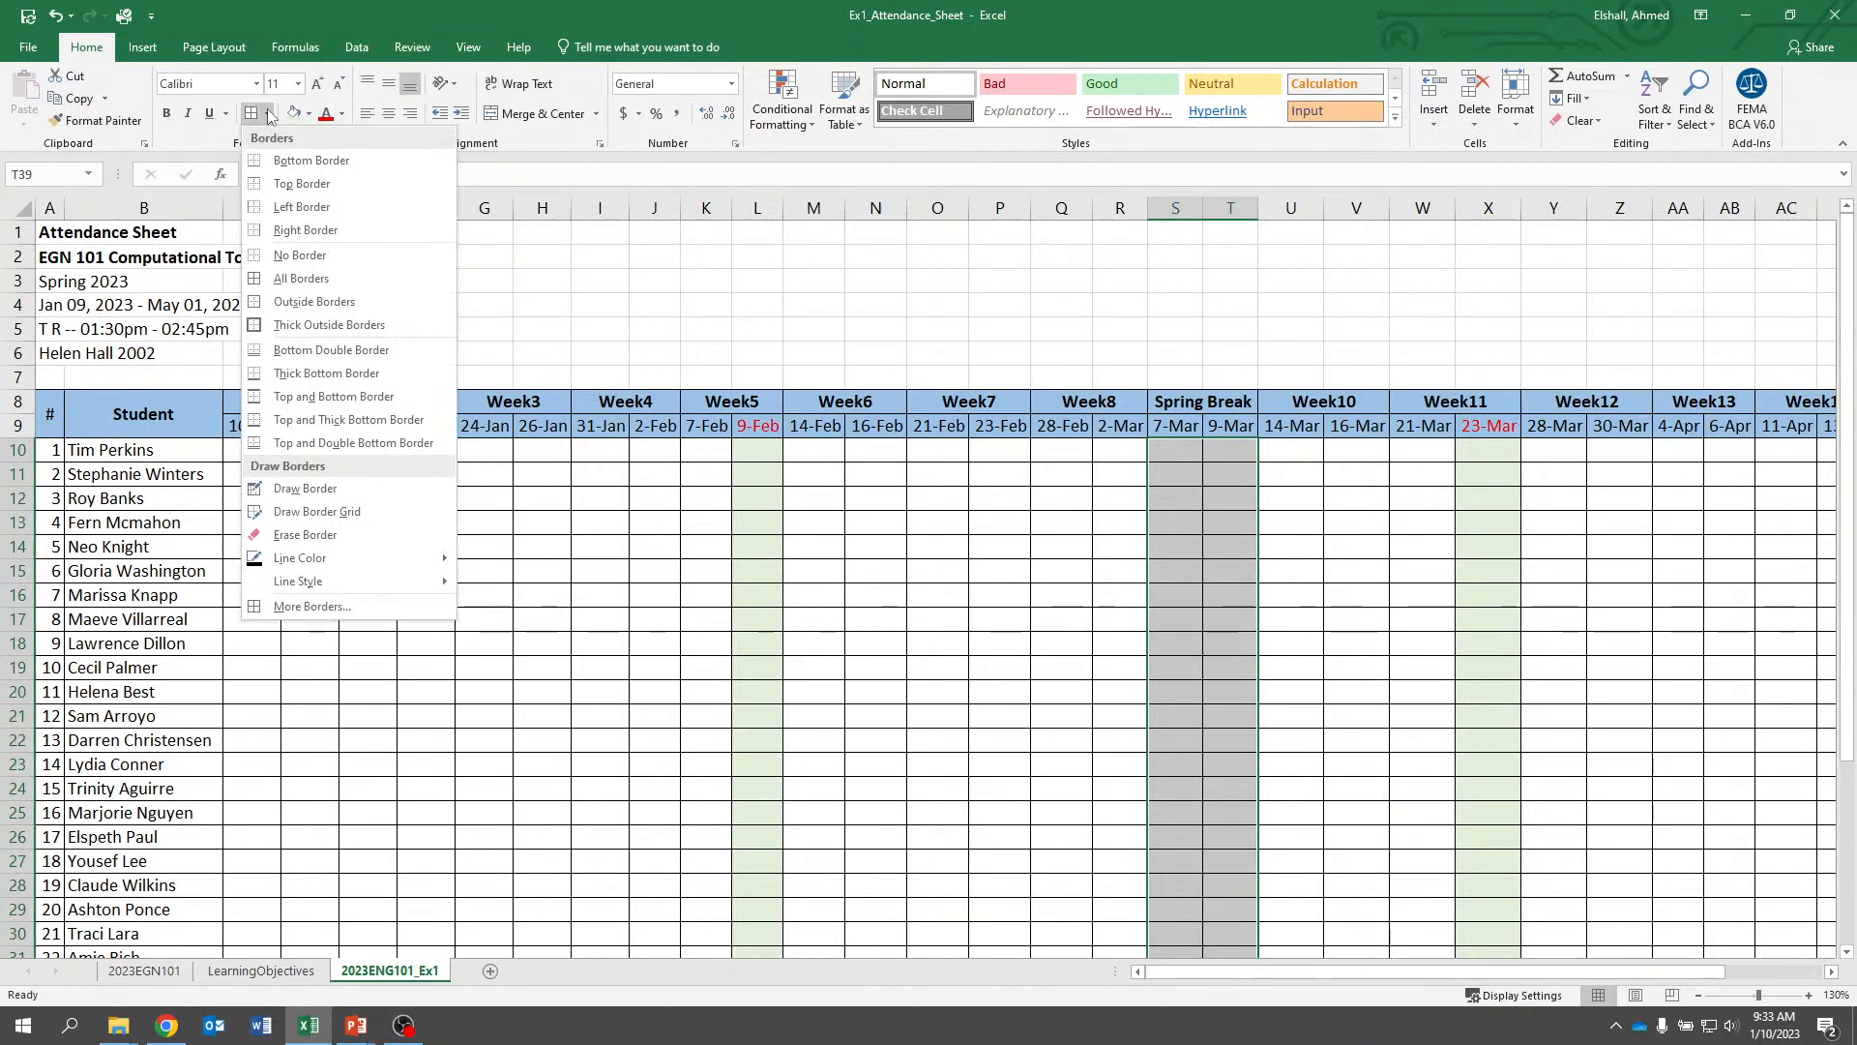
{"action": "left_click", "coordinate": [300, 254]}
{"action": "scroll", "coordinate": [1061, 684], "scroll_direction": "down", "scroll_amount": 8}
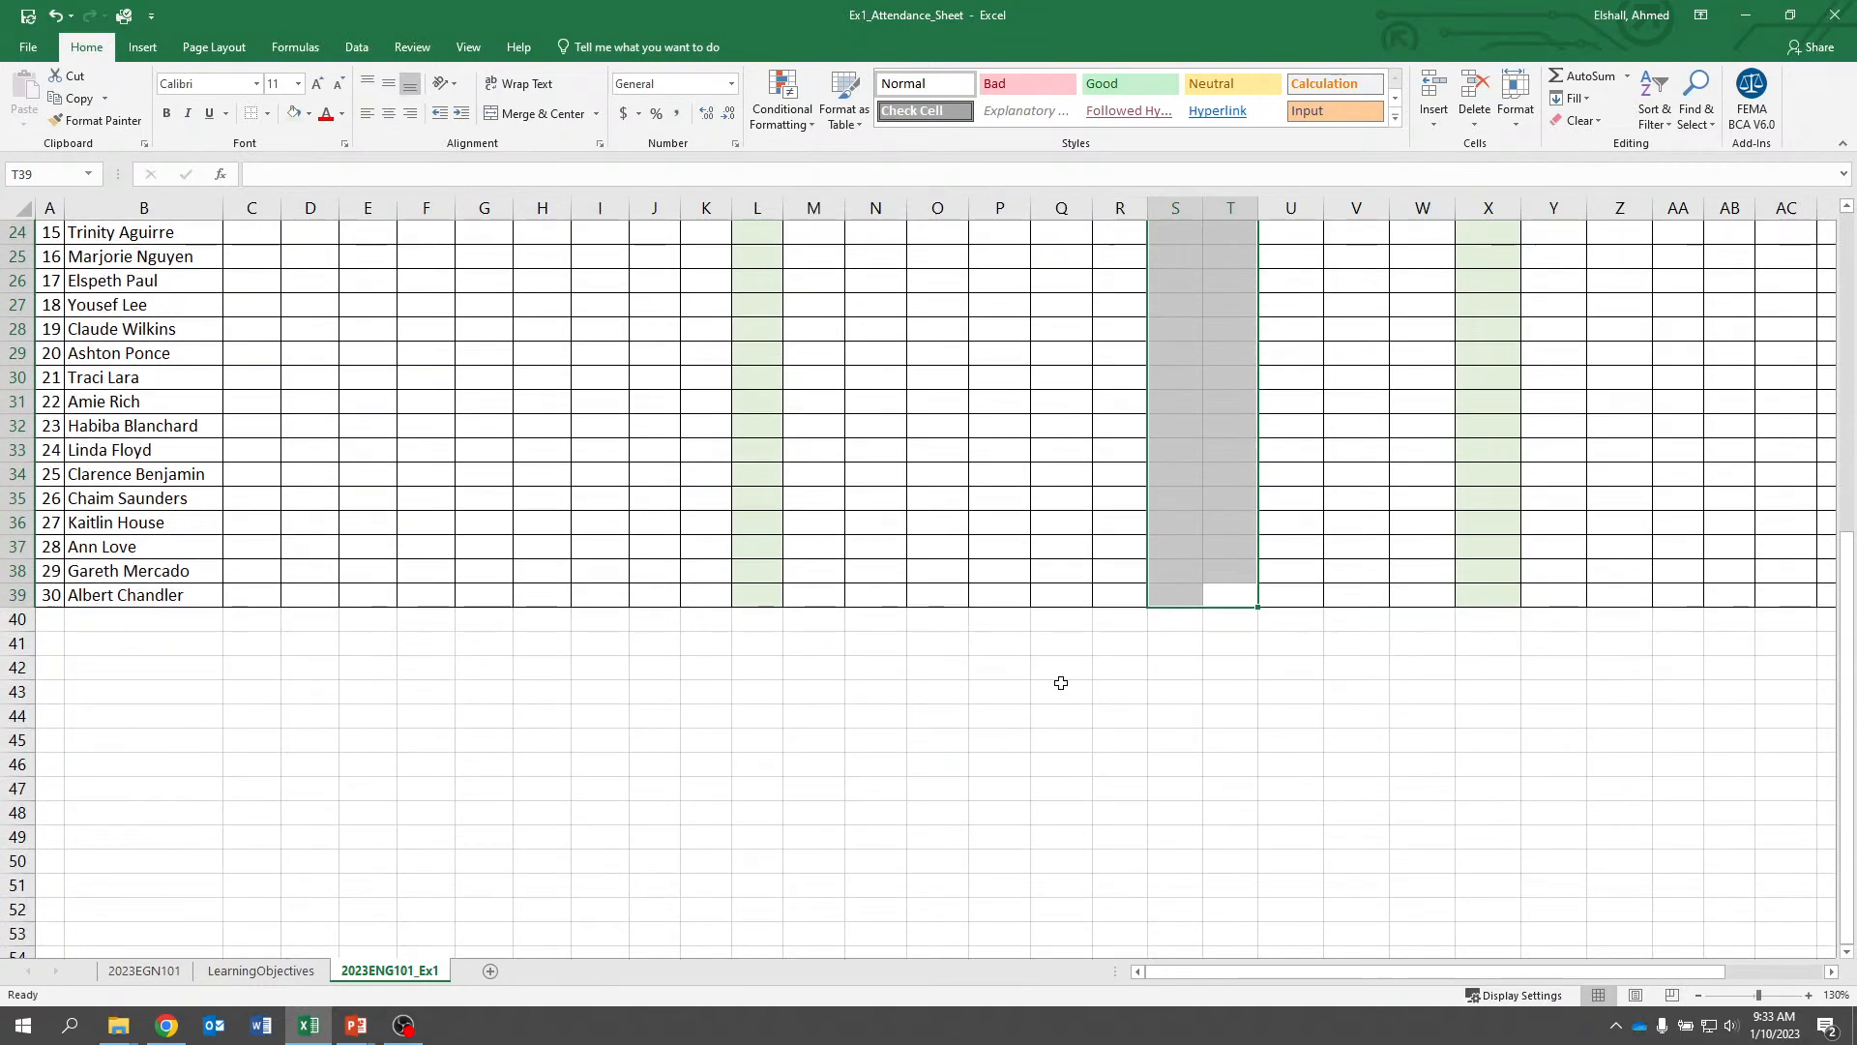
{"action": "left_click", "coordinate": [1180, 667]}
Fill the Spring Break student cells S10:T39 with white
{"action": "left_click_drag", "start_coordinate": [1230, 604], "coordinate": [1156, 448]}
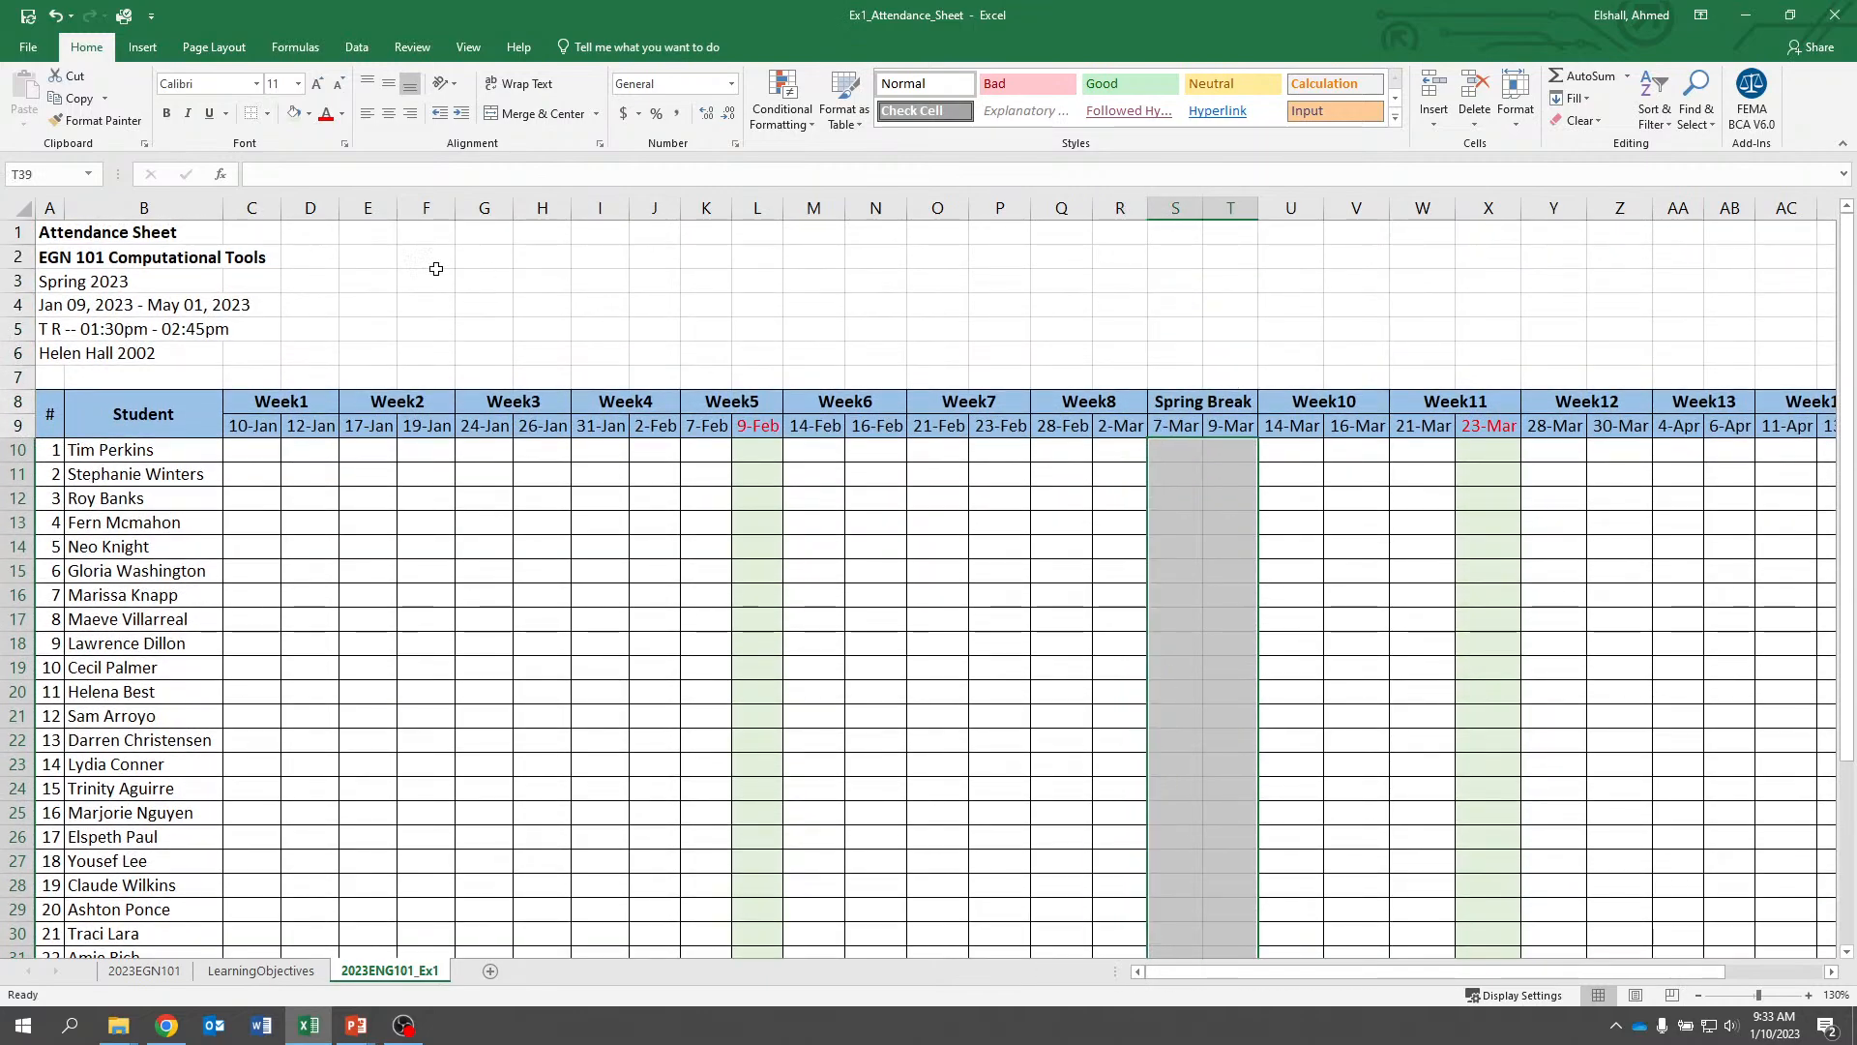
{"action": "left_click", "coordinate": [309, 113]}
{"action": "left_click", "coordinate": [293, 157]}
{"action": "scroll", "coordinate": [430, 266], "scroll_direction": "down", "scroll_amount": 8}
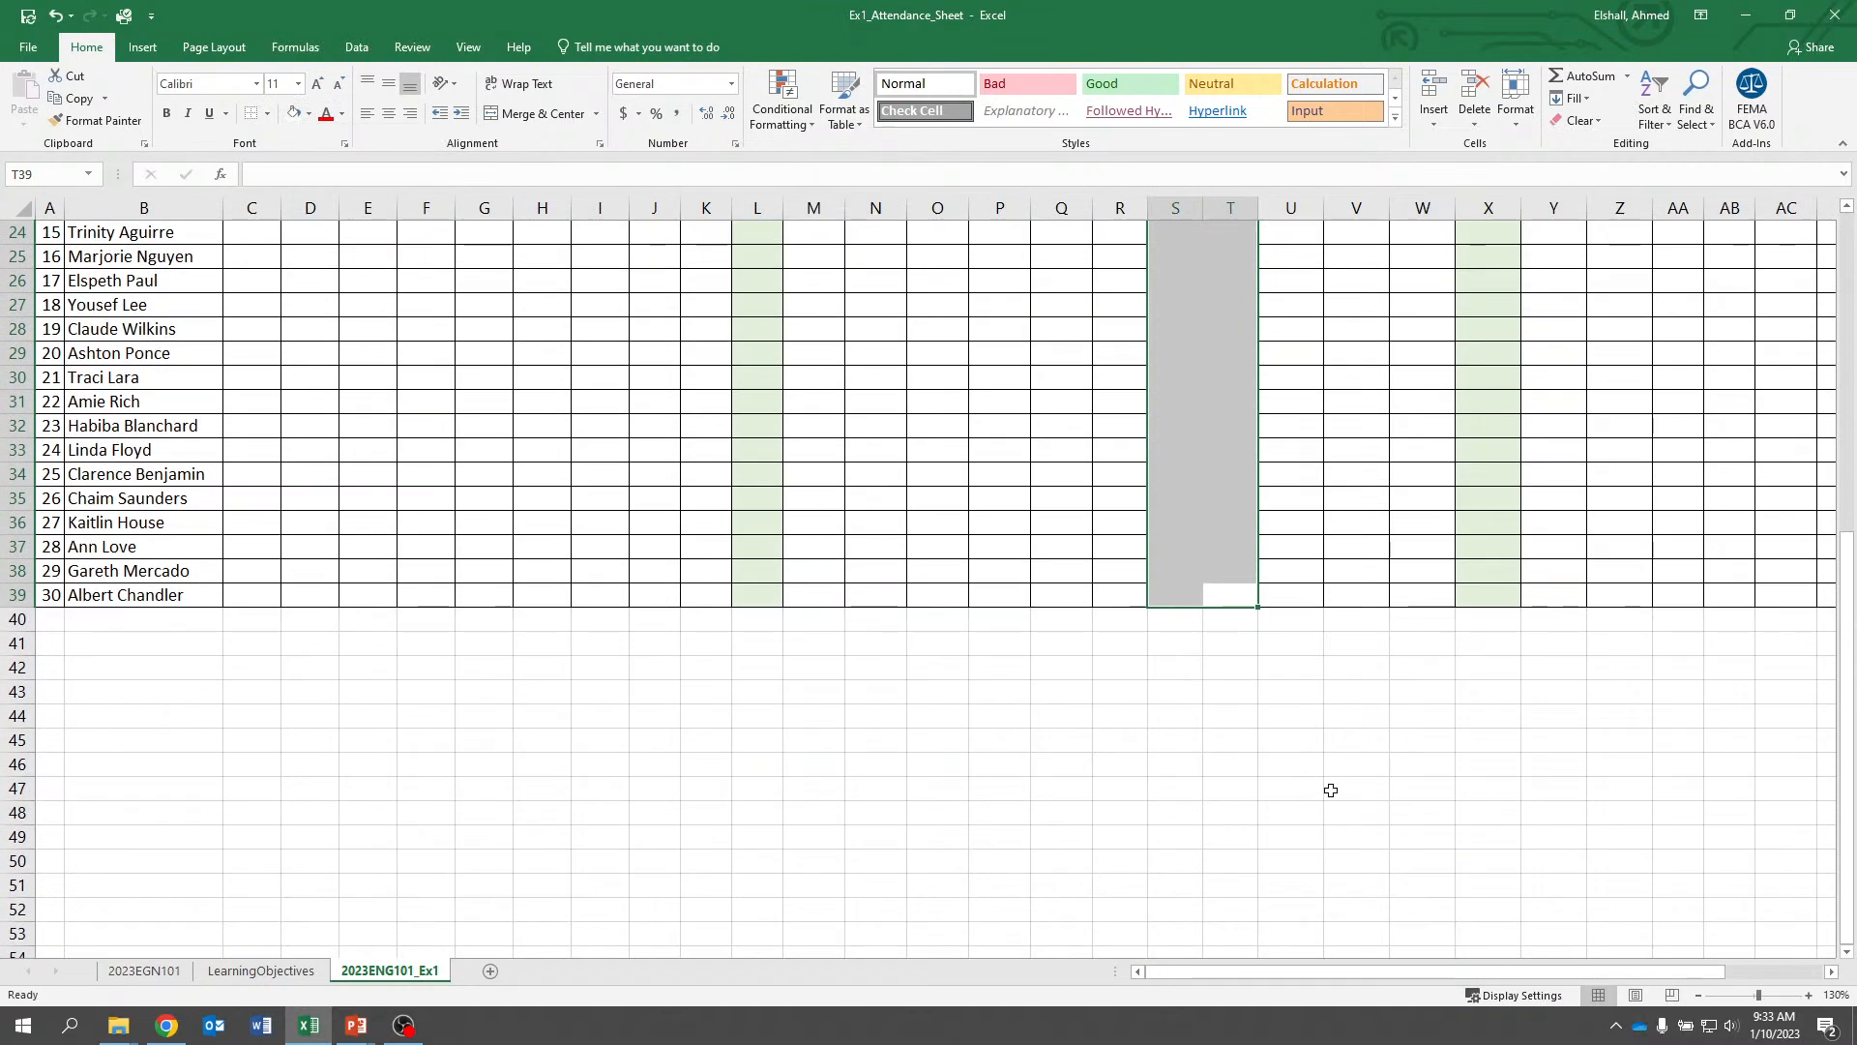
{"action": "left_click", "coordinate": [1324, 791]}
{"action": "scroll", "coordinate": [1324, 791], "scroll_direction": "up", "scroll_amount": 5}
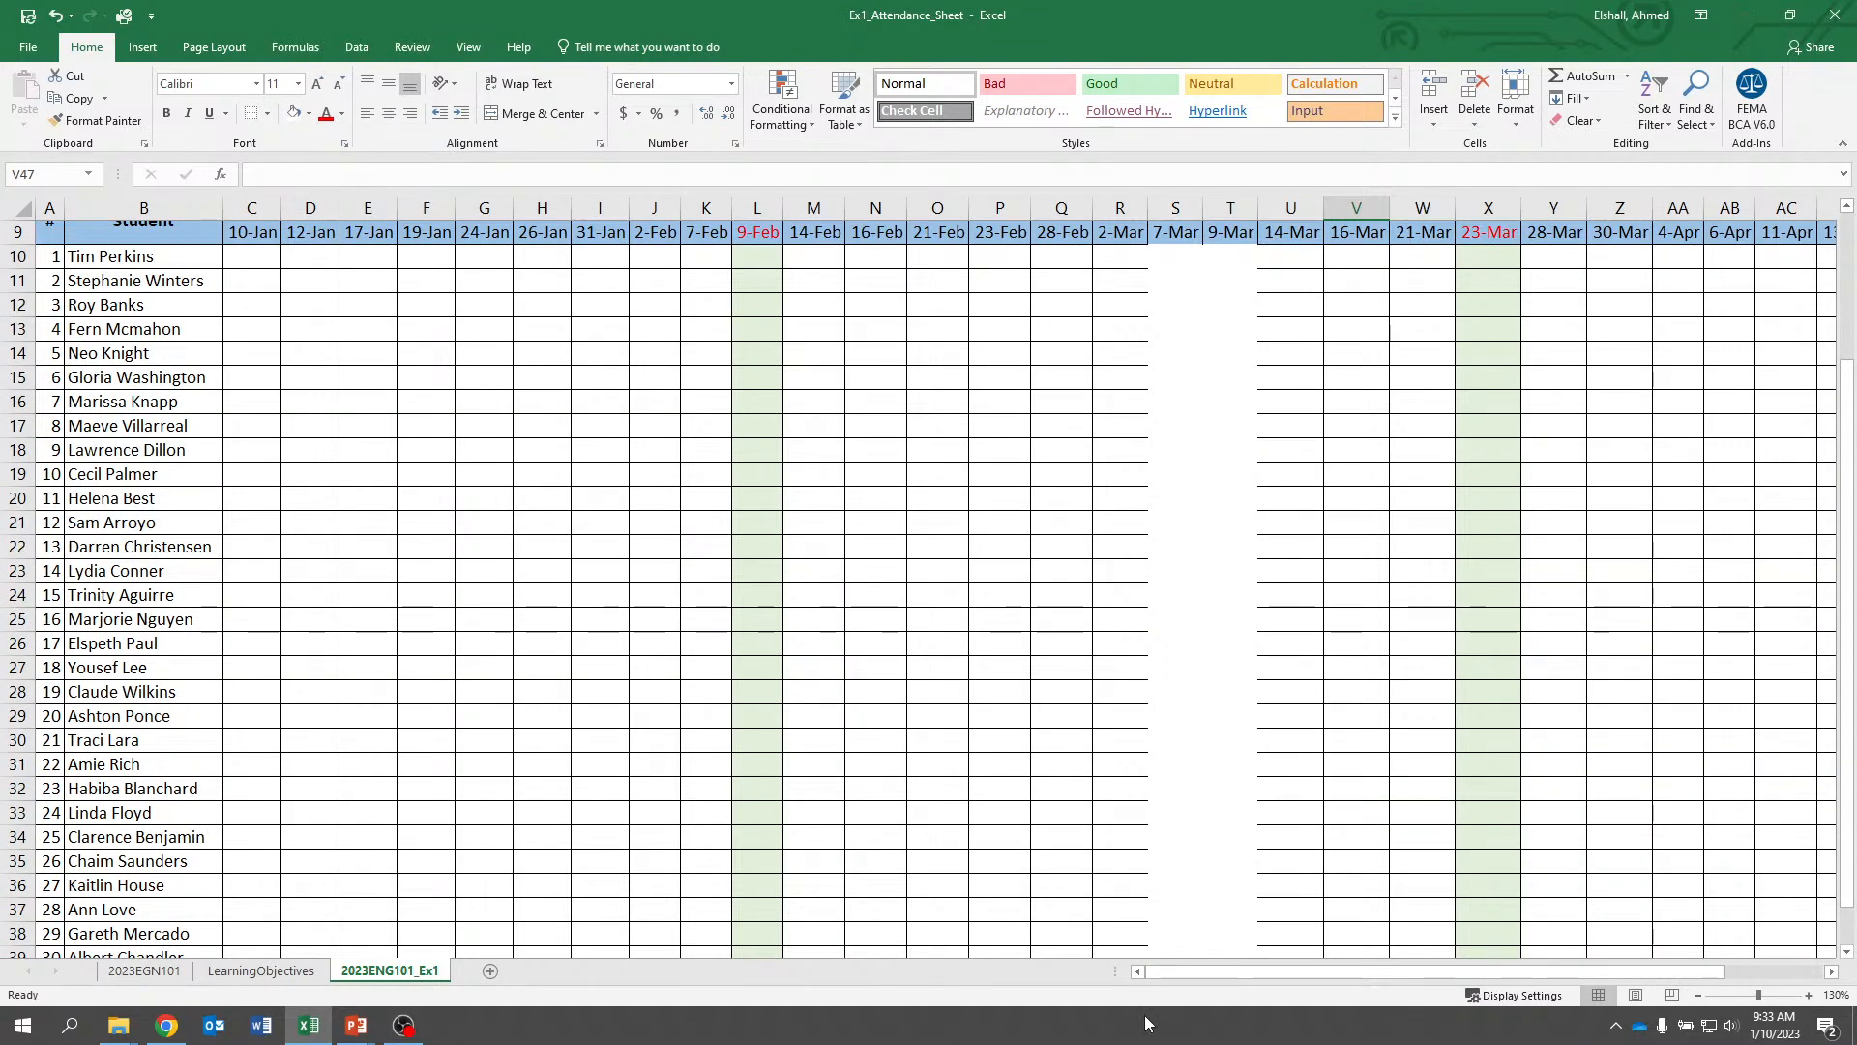
Reapply all borders to R10:R39 and U10:U39, the student cells on either side of Spring Break
{"action": "scroll", "coordinate": [1152, 858], "scroll_direction": "down", "scroll_amount": 1}
{"action": "left_click_drag", "start_coordinate": [1127, 883], "coordinate": [1119, 278]}
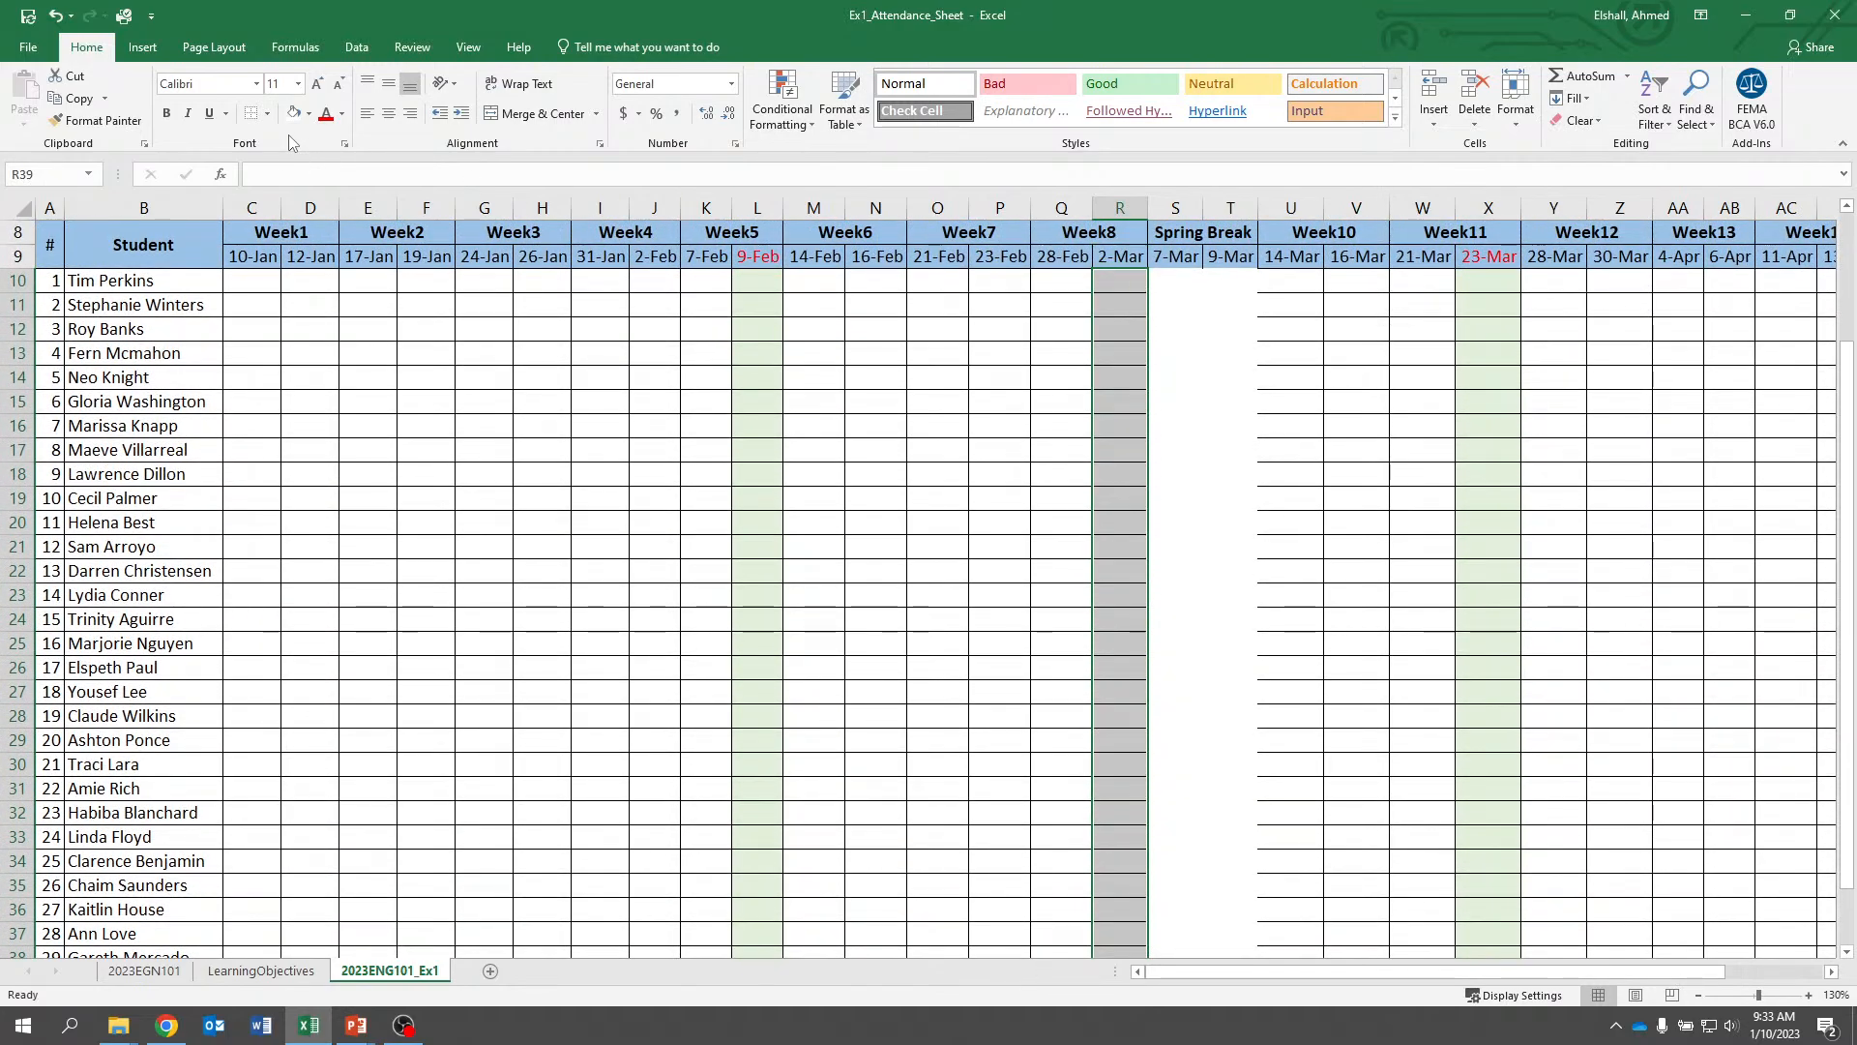
{"action": "left_click", "coordinate": [269, 116]}
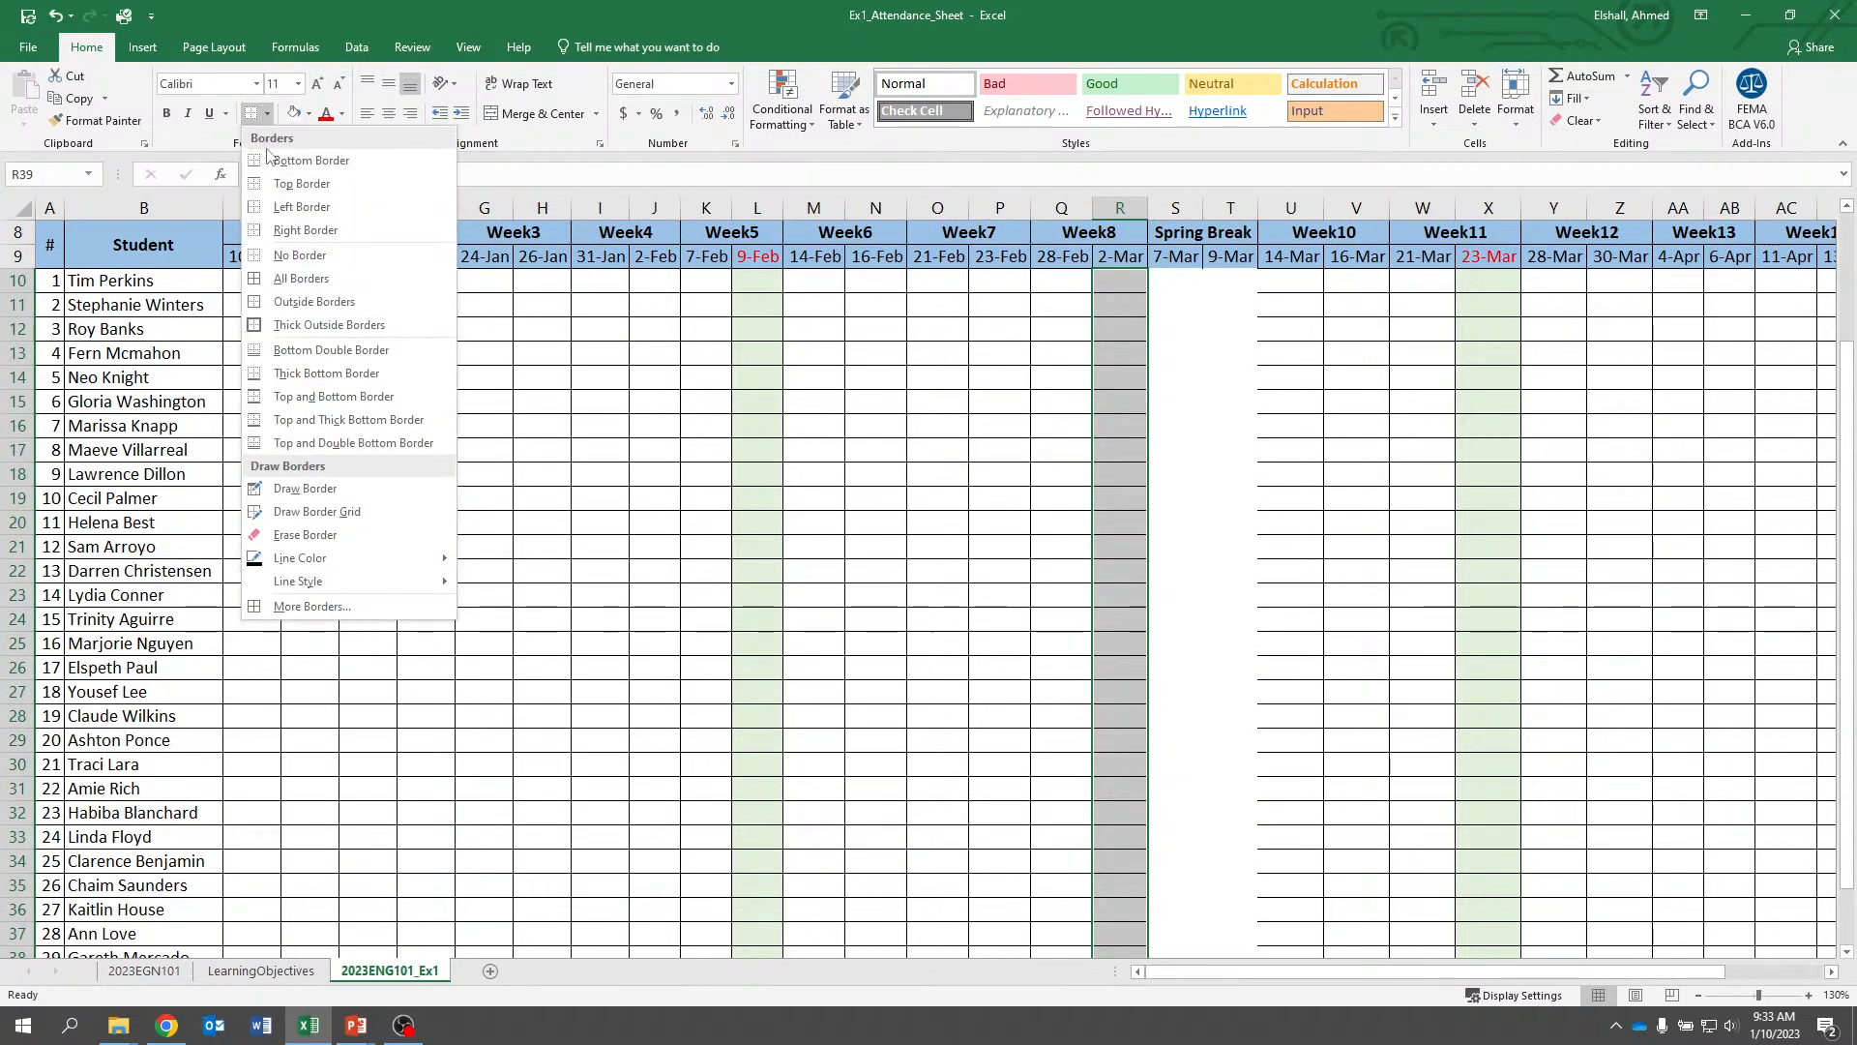
{"action": "left_click", "coordinate": [291, 272]}
{"action": "scroll", "coordinate": [1076, 467], "scroll_direction": "down", "scroll_amount": 5}
{"action": "left_click_drag", "start_coordinate": [1275, 594], "coordinate": [1292, 447]}
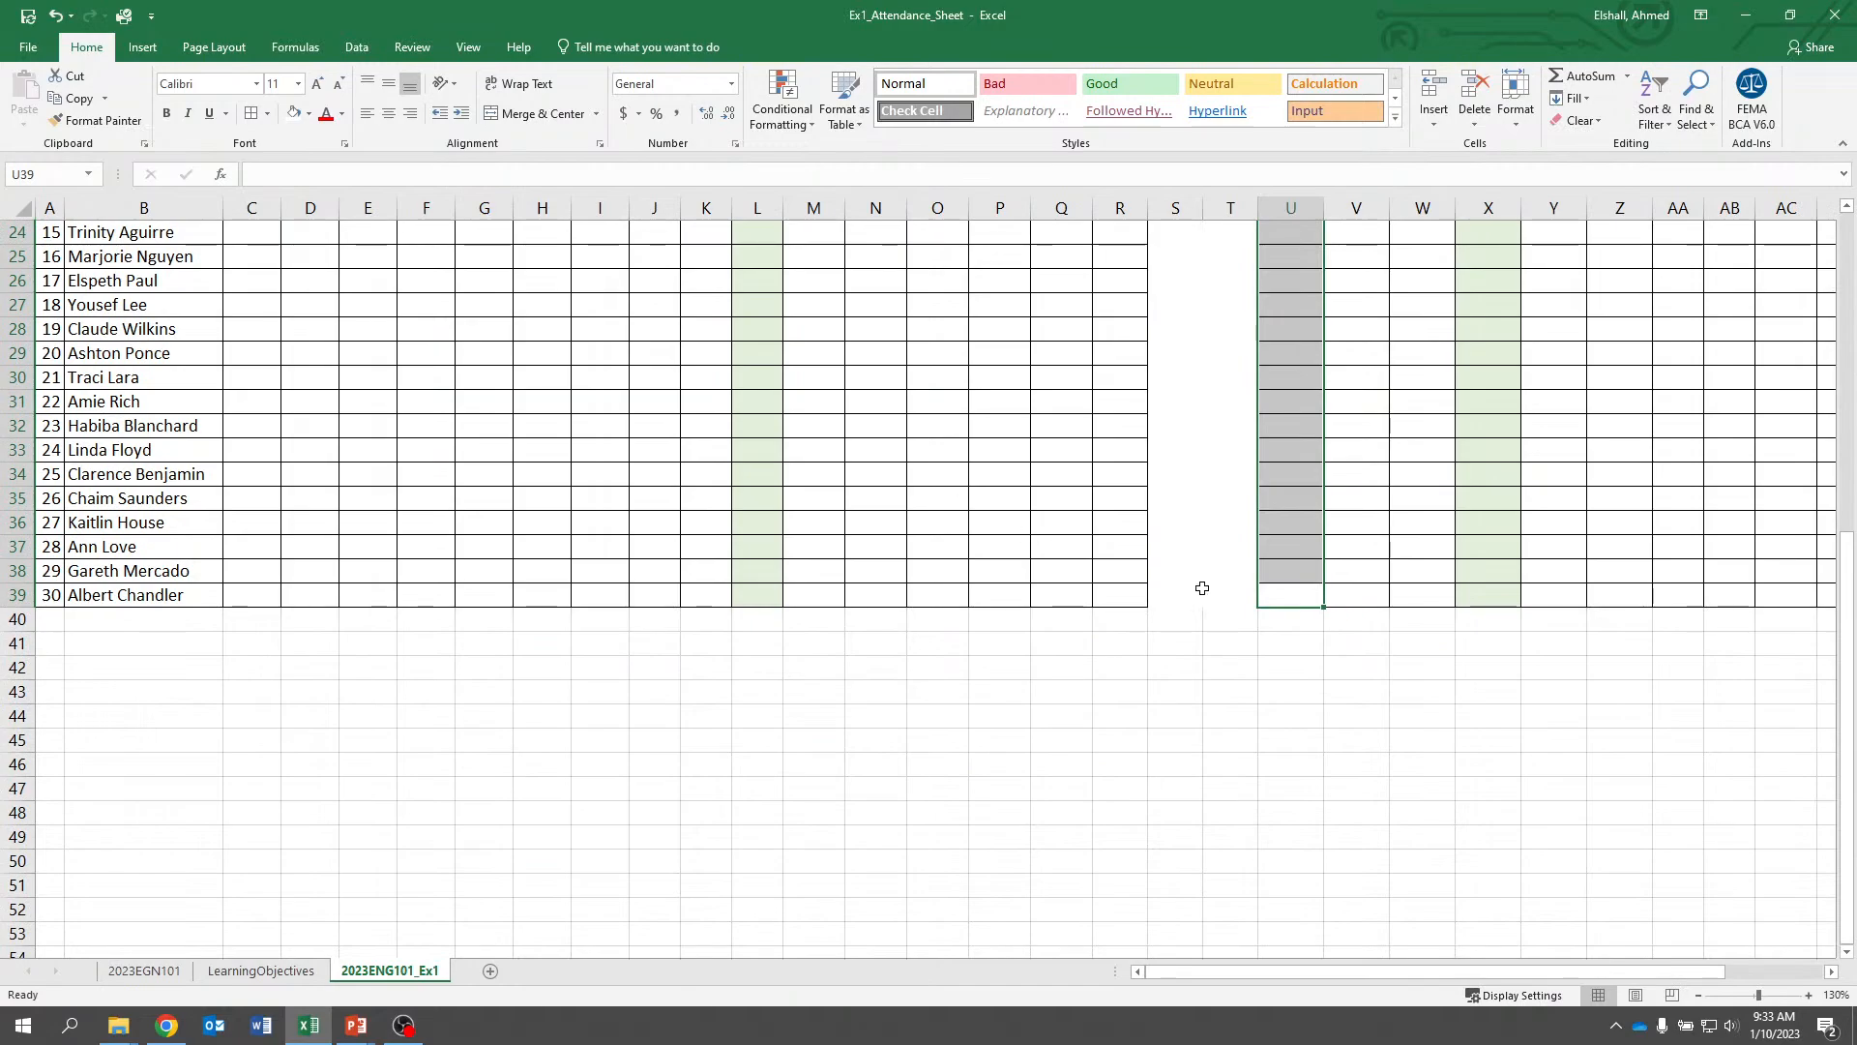
Add a bottom border to S39:T39, closing off the Spring Break block at the last student row
{"action": "left_click_drag", "start_coordinate": [1238, 593], "coordinate": [1178, 593]}
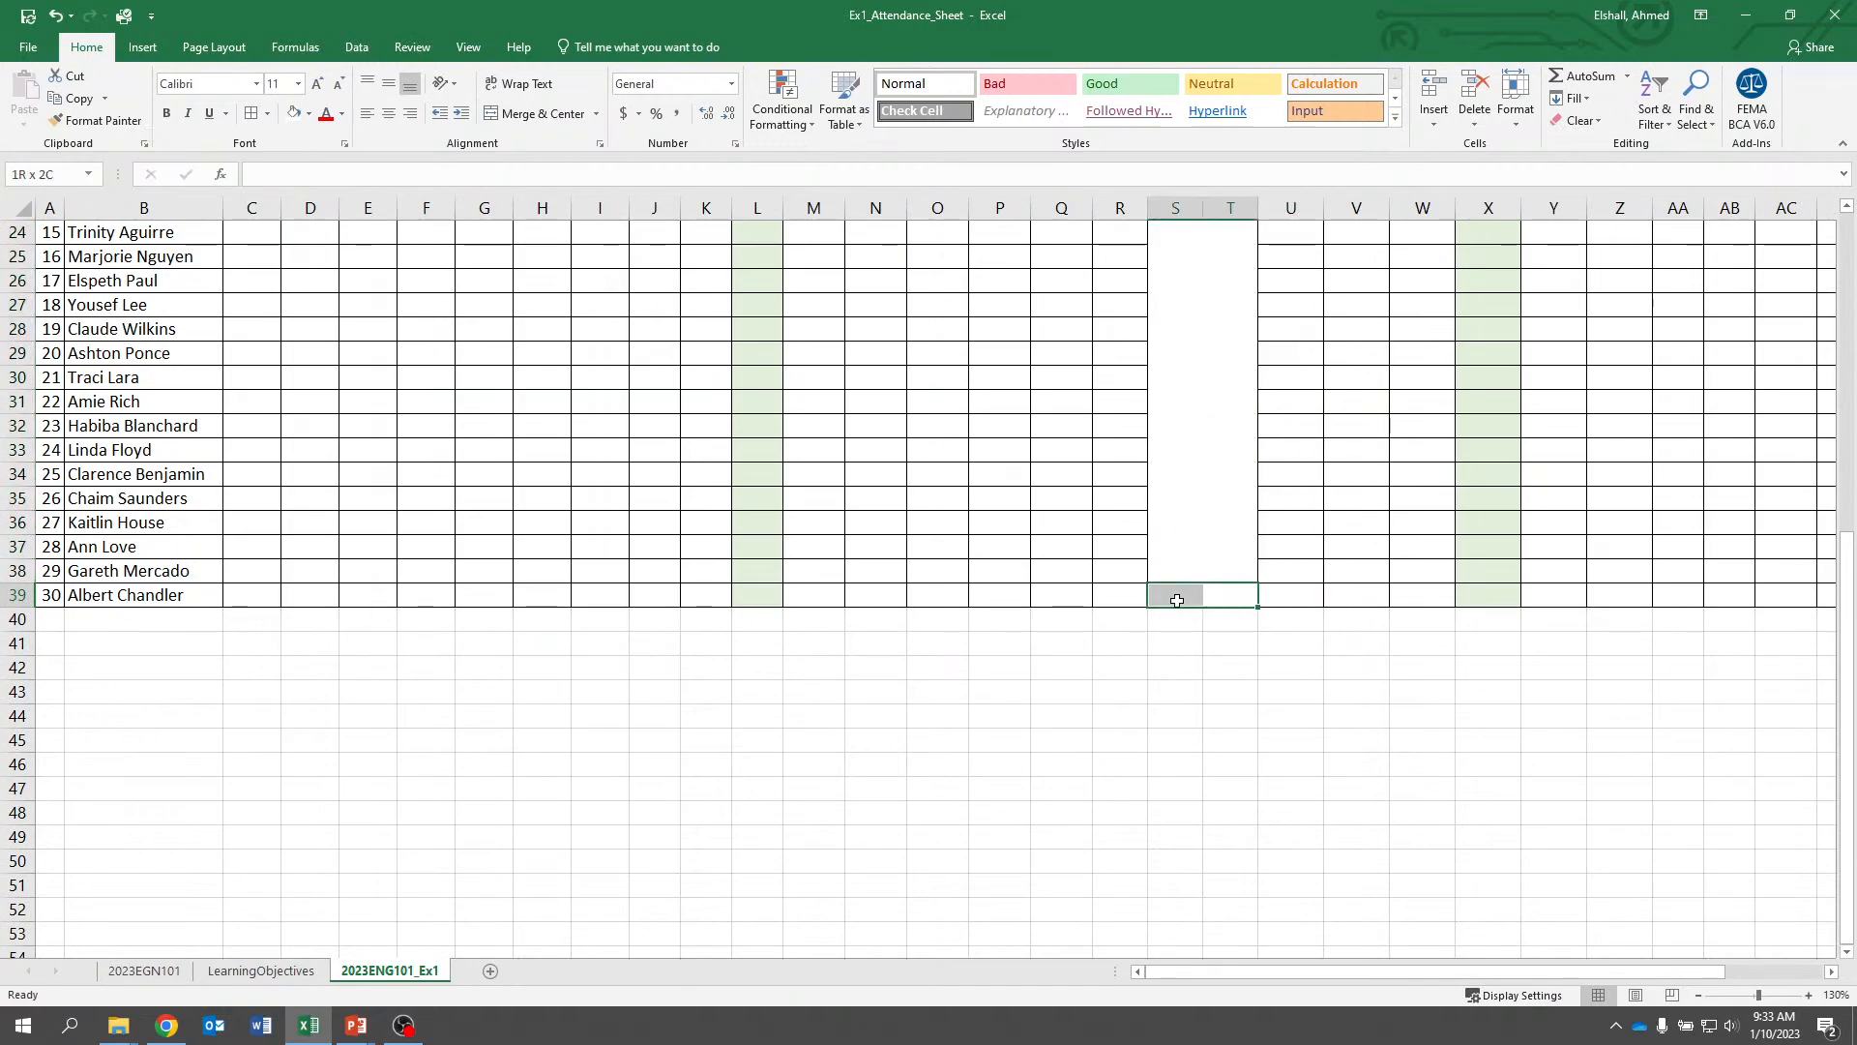
{"action": "left_click", "coordinate": [268, 114]}
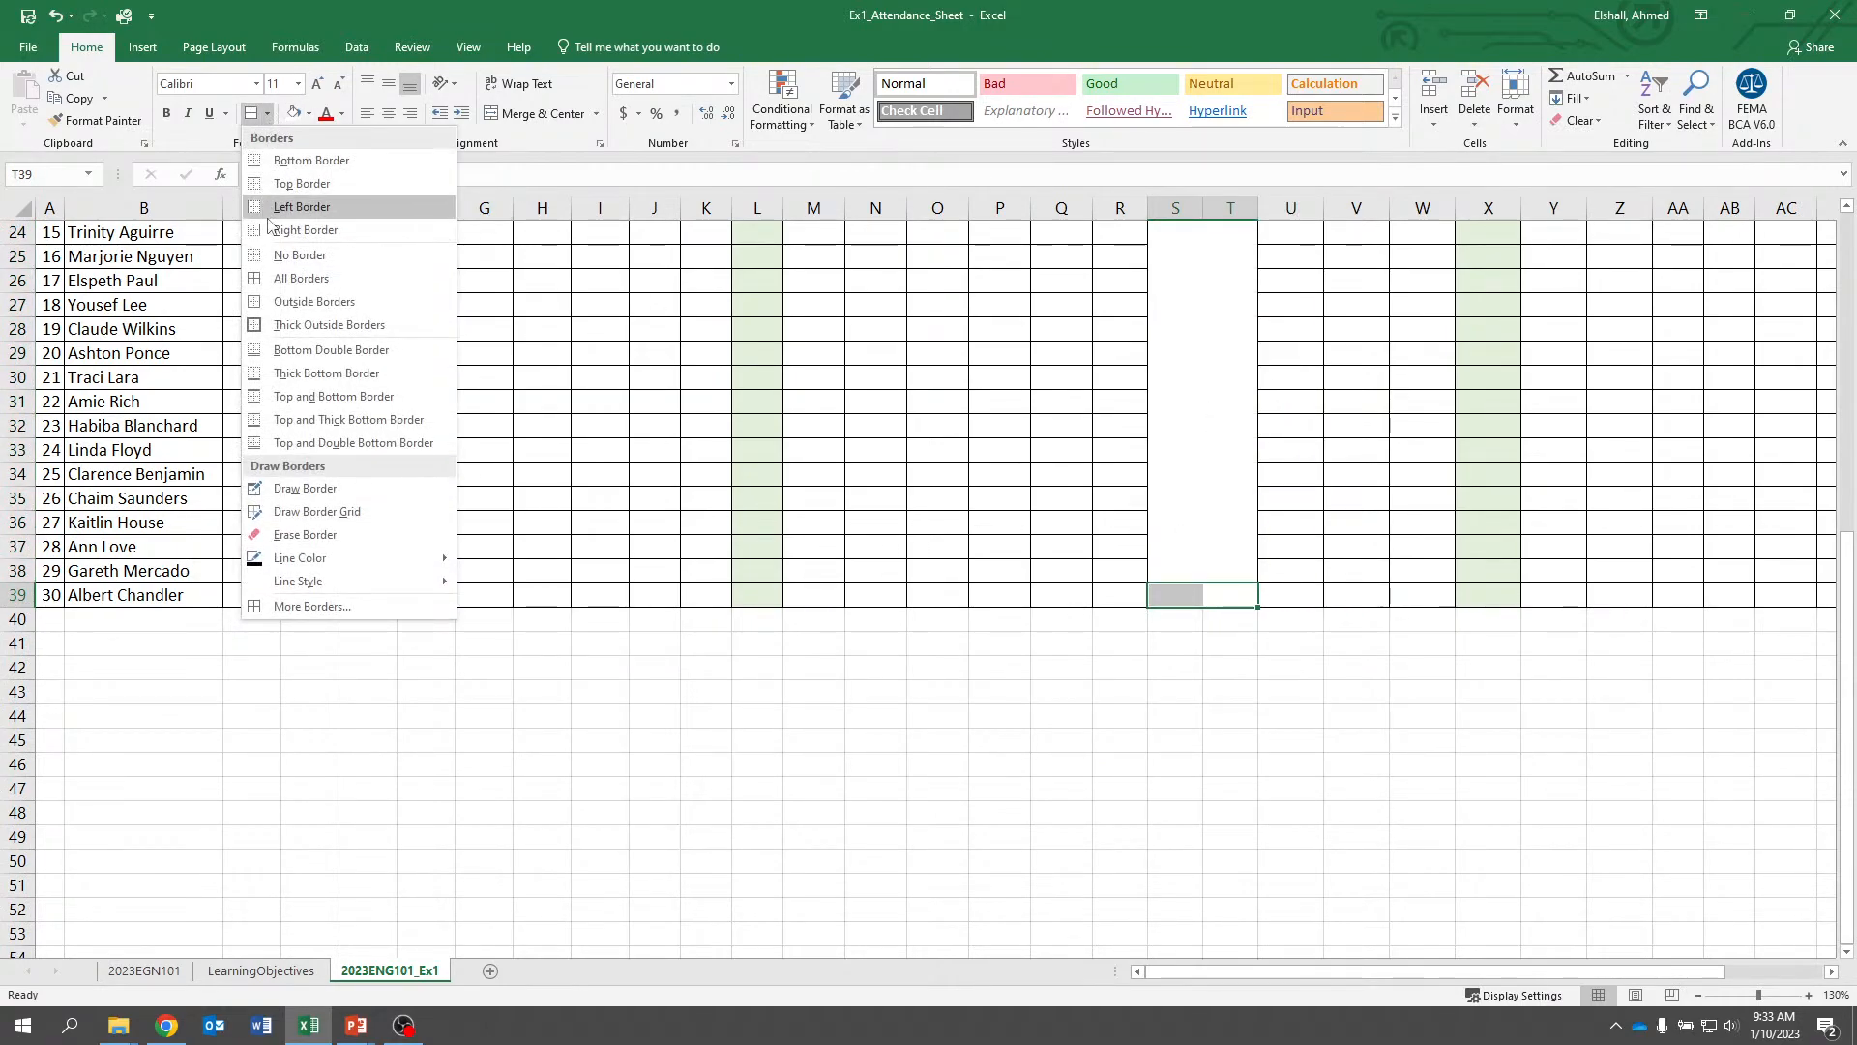
{"action": "left_click", "coordinate": [298, 171]}
{"action": "left_click", "coordinate": [1006, 717]}
{"action": "scroll", "coordinate": [1062, 696], "scroll_direction": "up", "scroll_amount": 5}
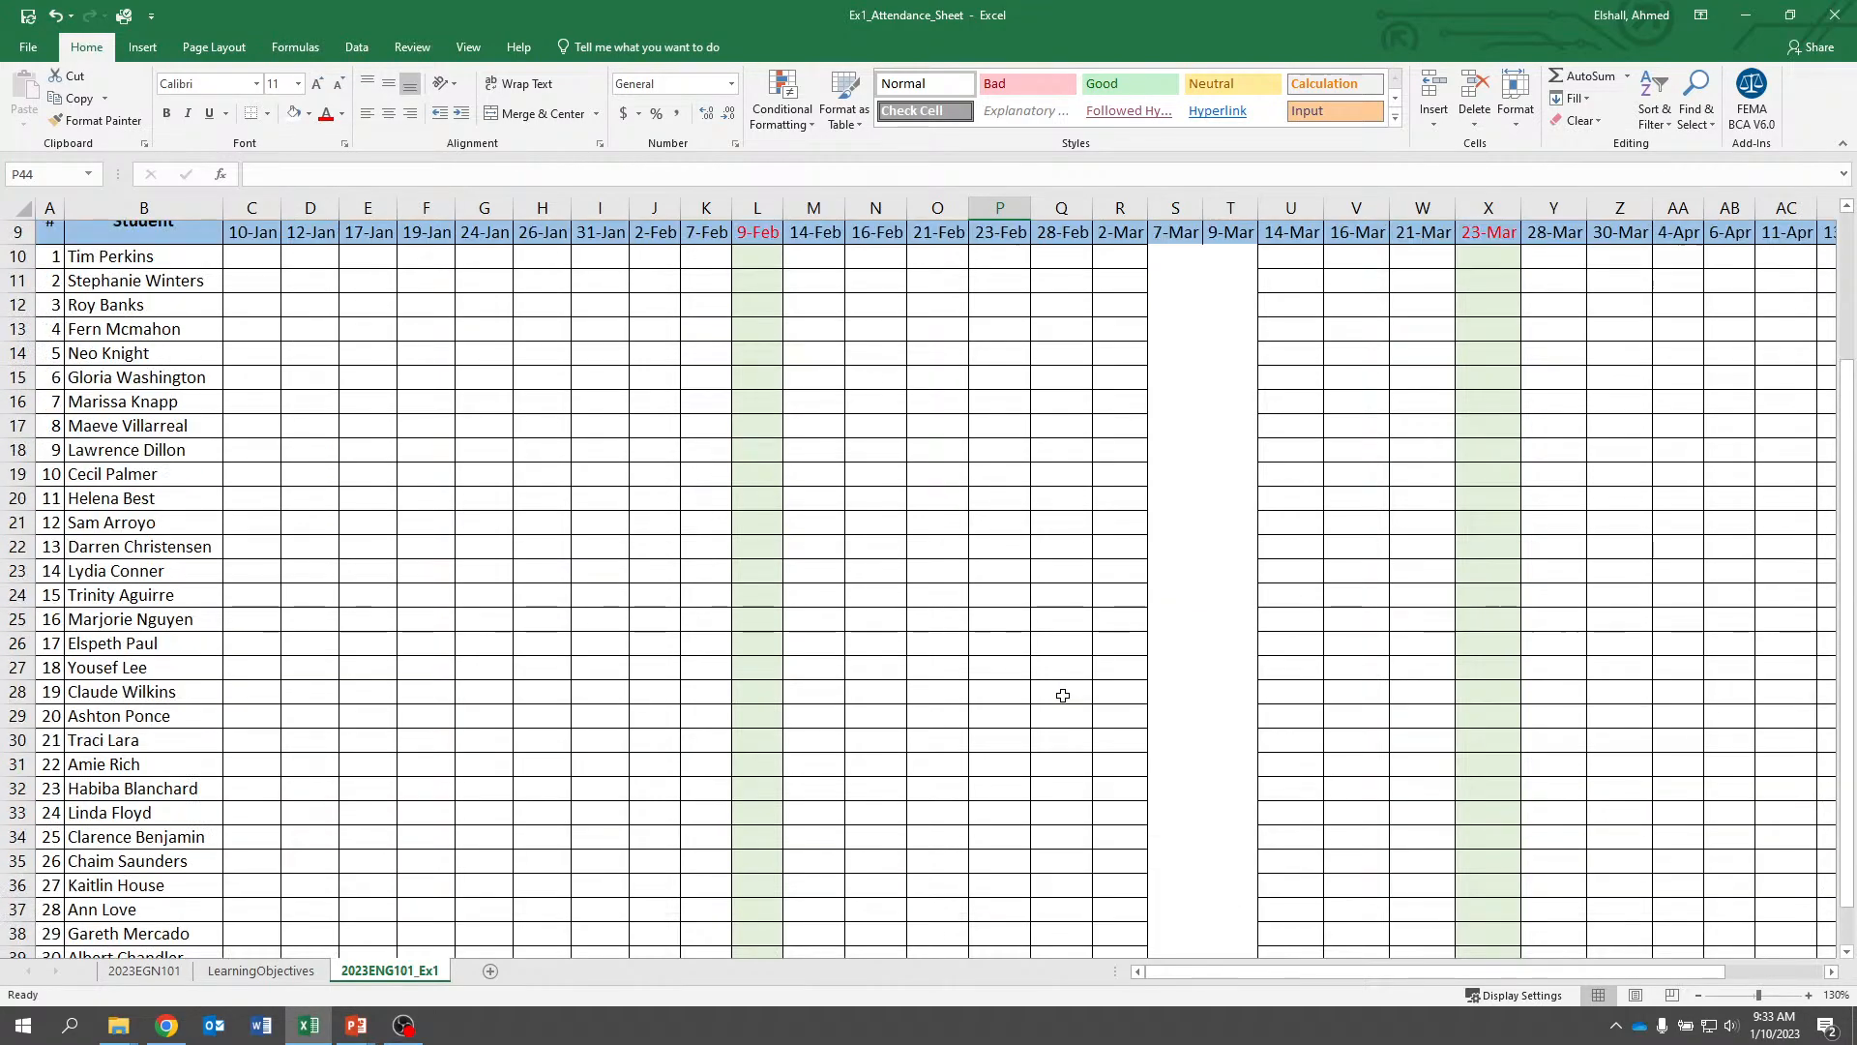
{"action": "scroll", "coordinate": [1173, 409], "scroll_direction": "down", "scroll_amount": 3}
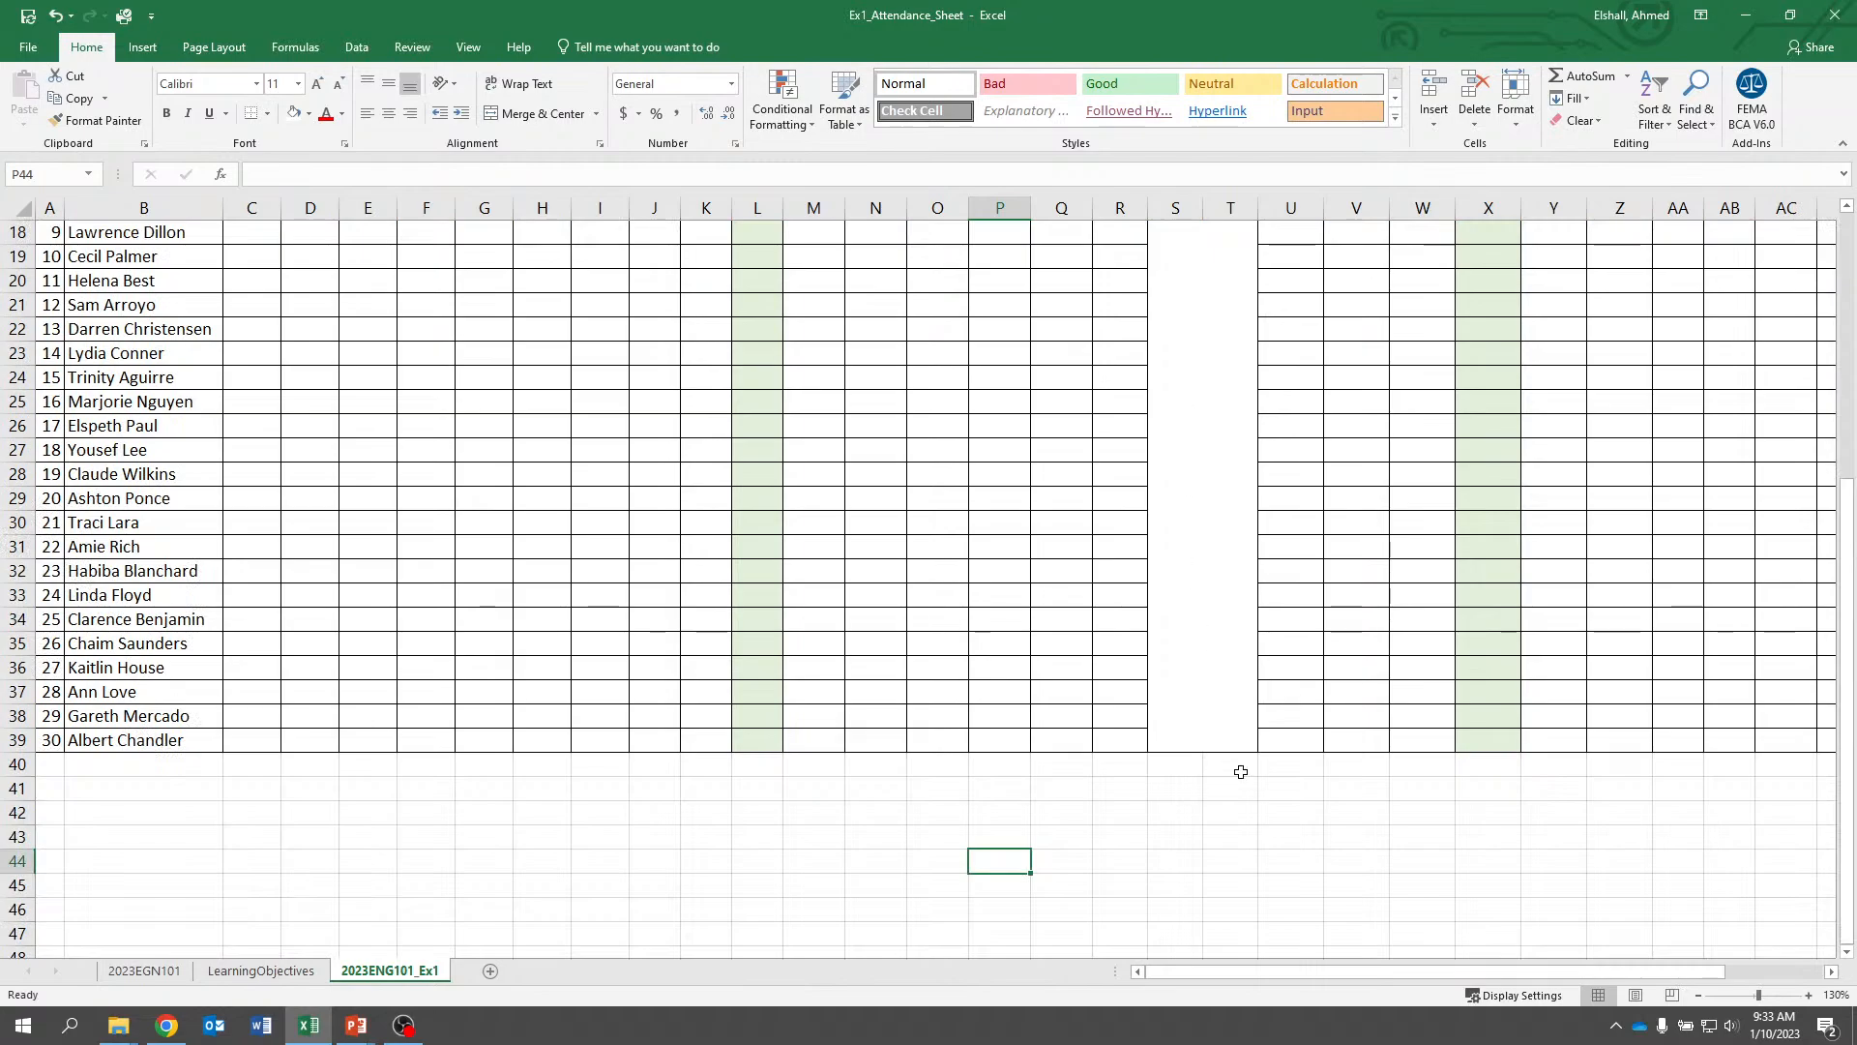
Merge and center the Spring Break student cells S10:T39 into a single cell
{"action": "left_click_drag", "start_coordinate": [1237, 749], "coordinate": [1200, 450]}
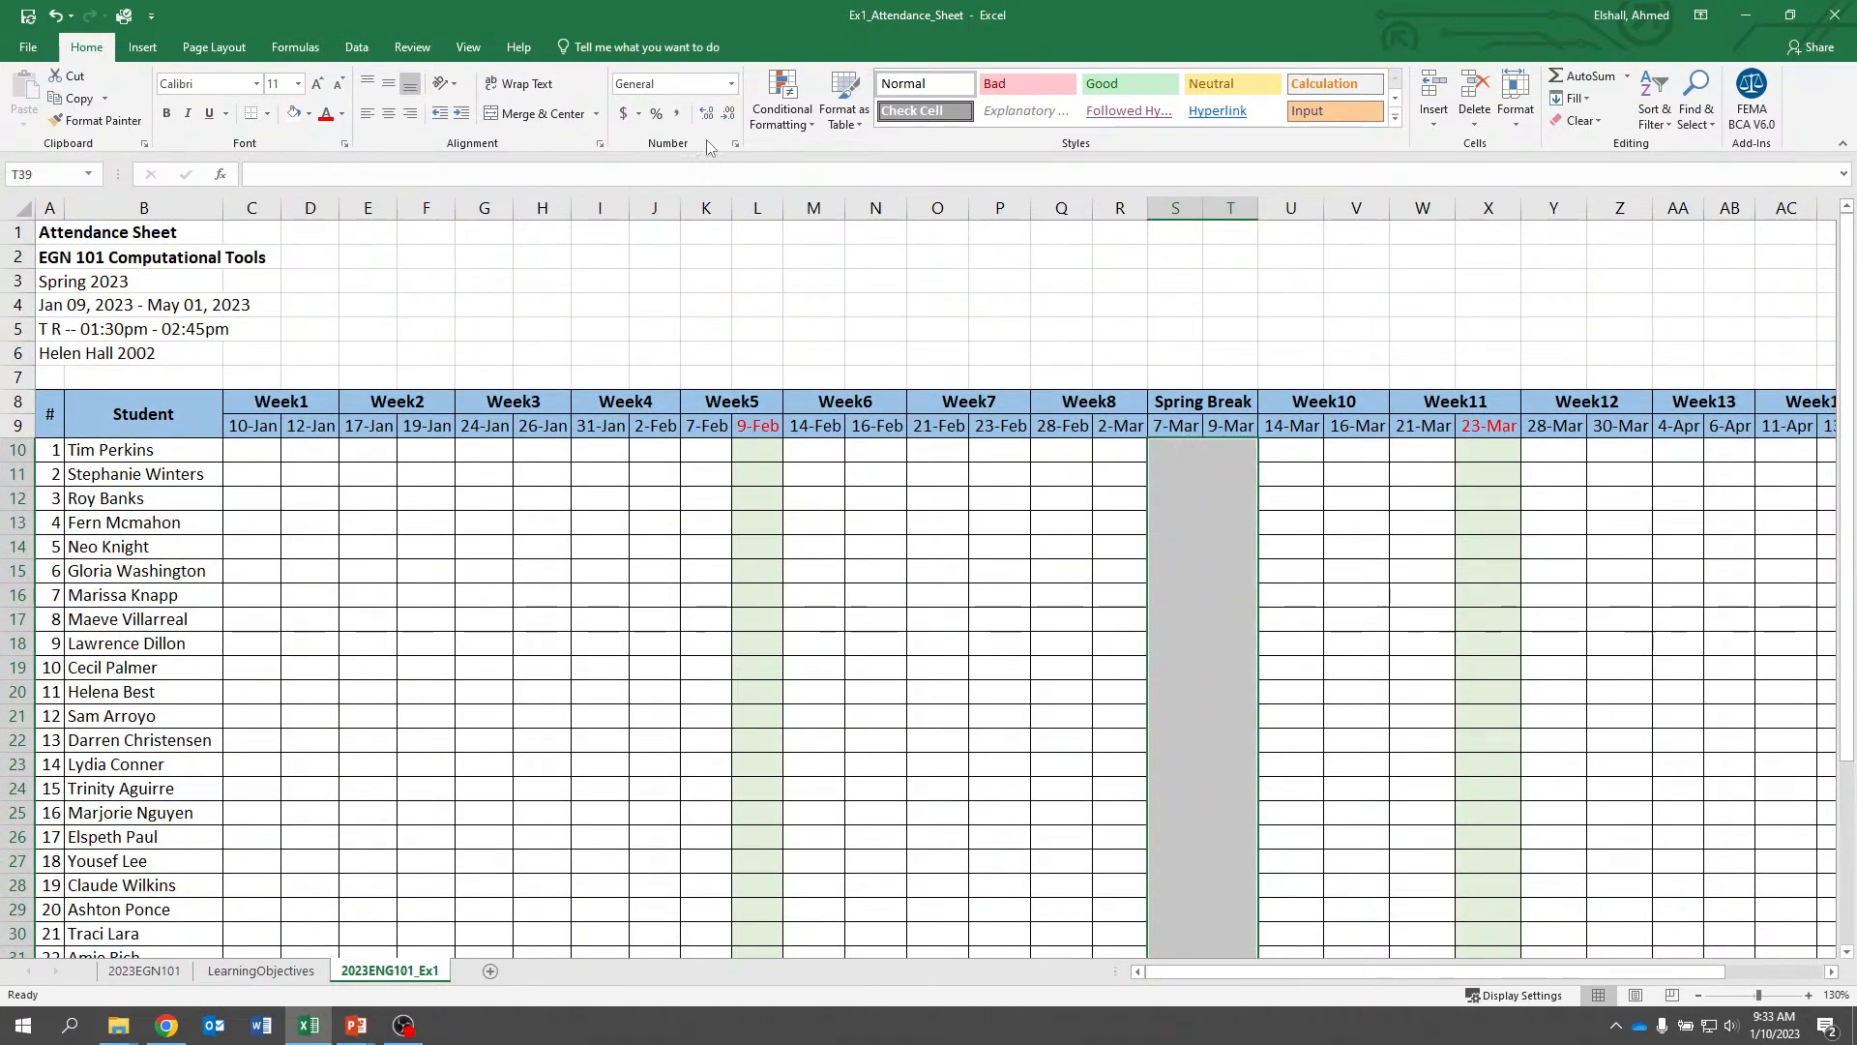
{"action": "left_click", "coordinate": [541, 113]}
{"action": "scroll", "coordinate": [1071, 506], "scroll_direction": "down", "scroll_amount": 8}
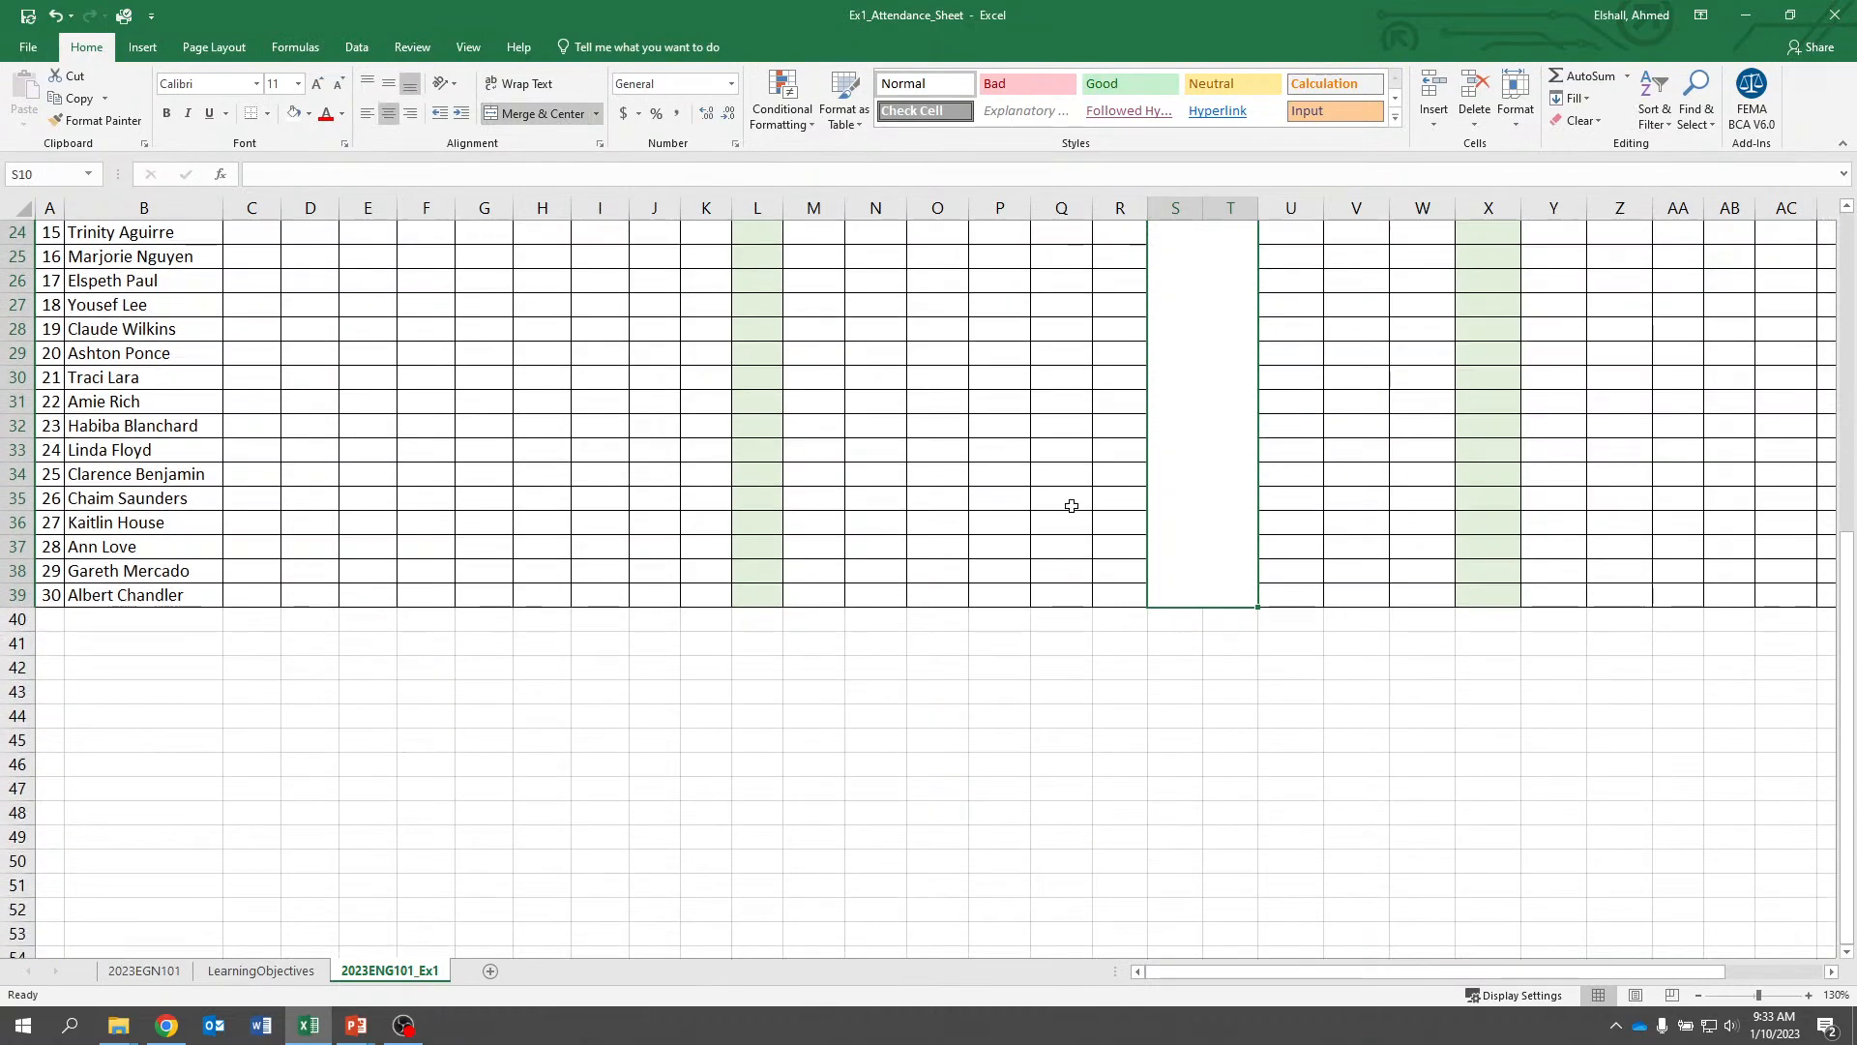
{"action": "left_click", "coordinate": [1197, 716]}
{"action": "left_click", "coordinate": [1115, 676]}
{"action": "scroll", "coordinate": [1120, 676], "scroll_direction": "up", "scroll_amount": 5}
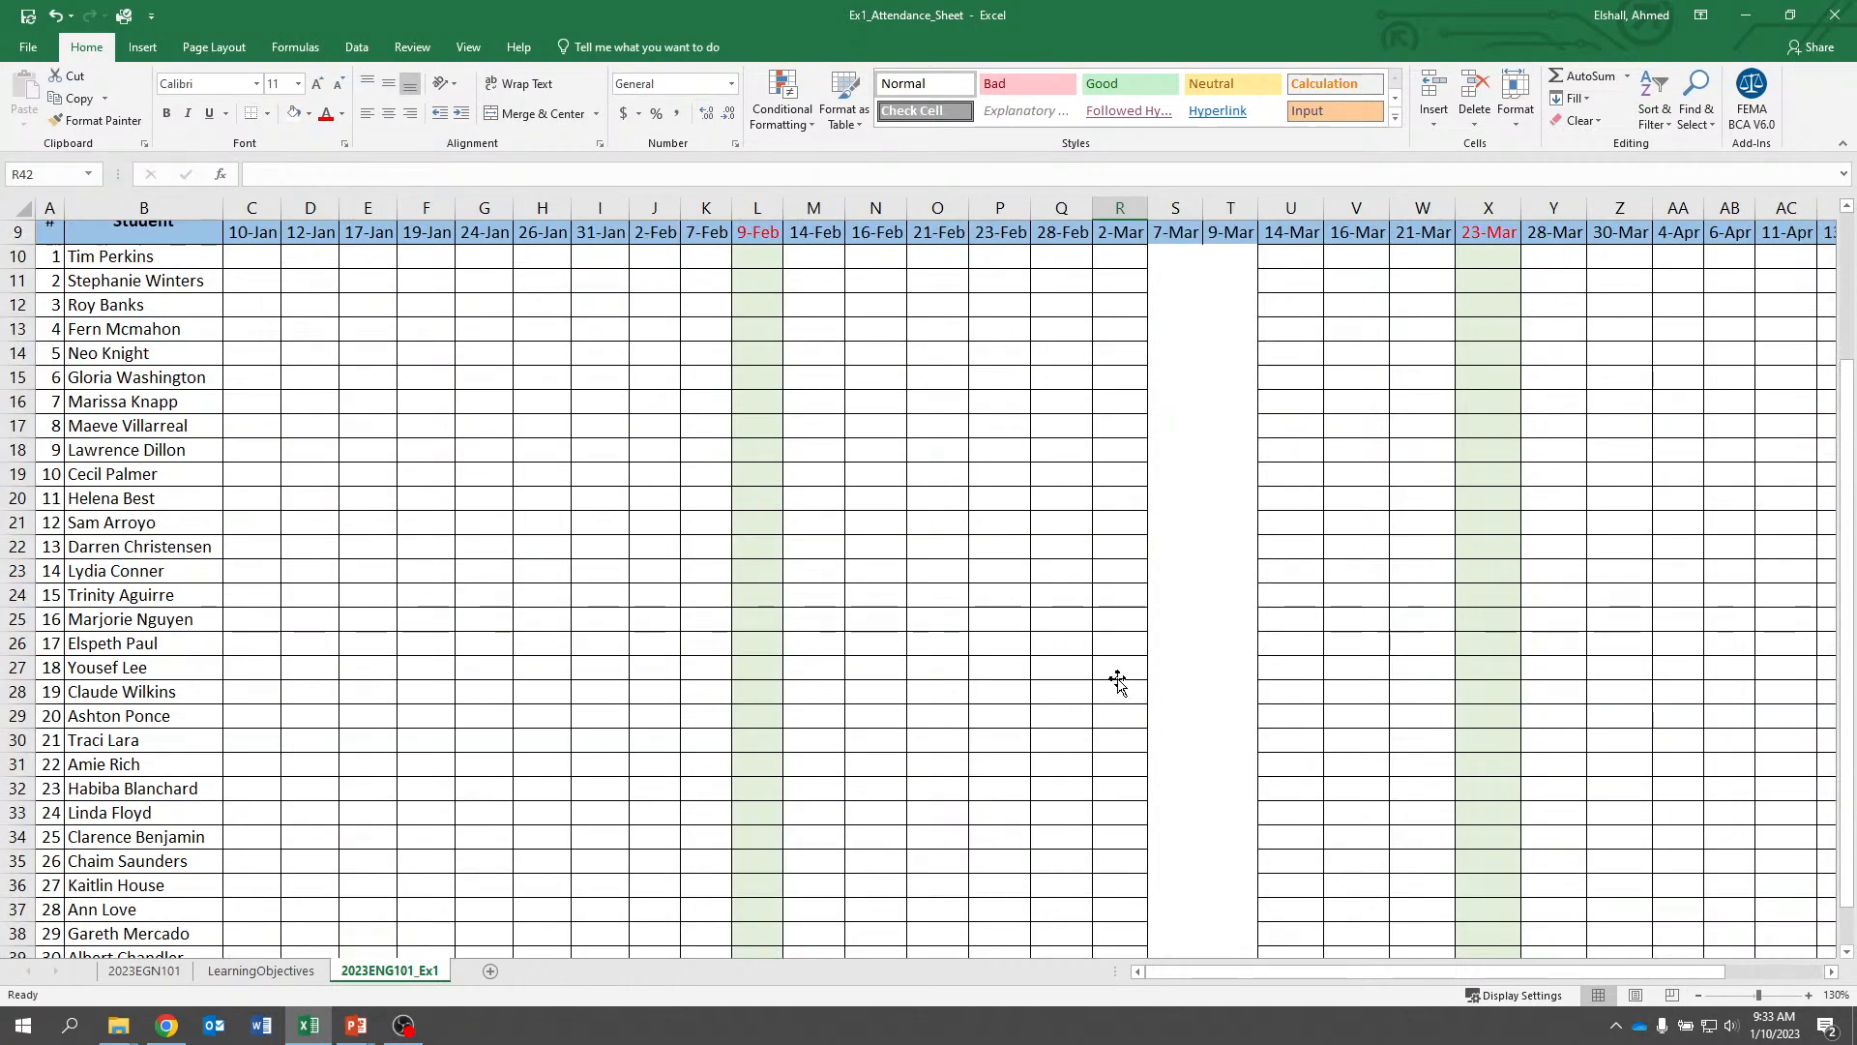
{"action": "left_click", "coordinate": [1209, 513]}
{"action": "scroll", "coordinate": [1206, 503], "scroll_direction": "down", "scroll_amount": 2}
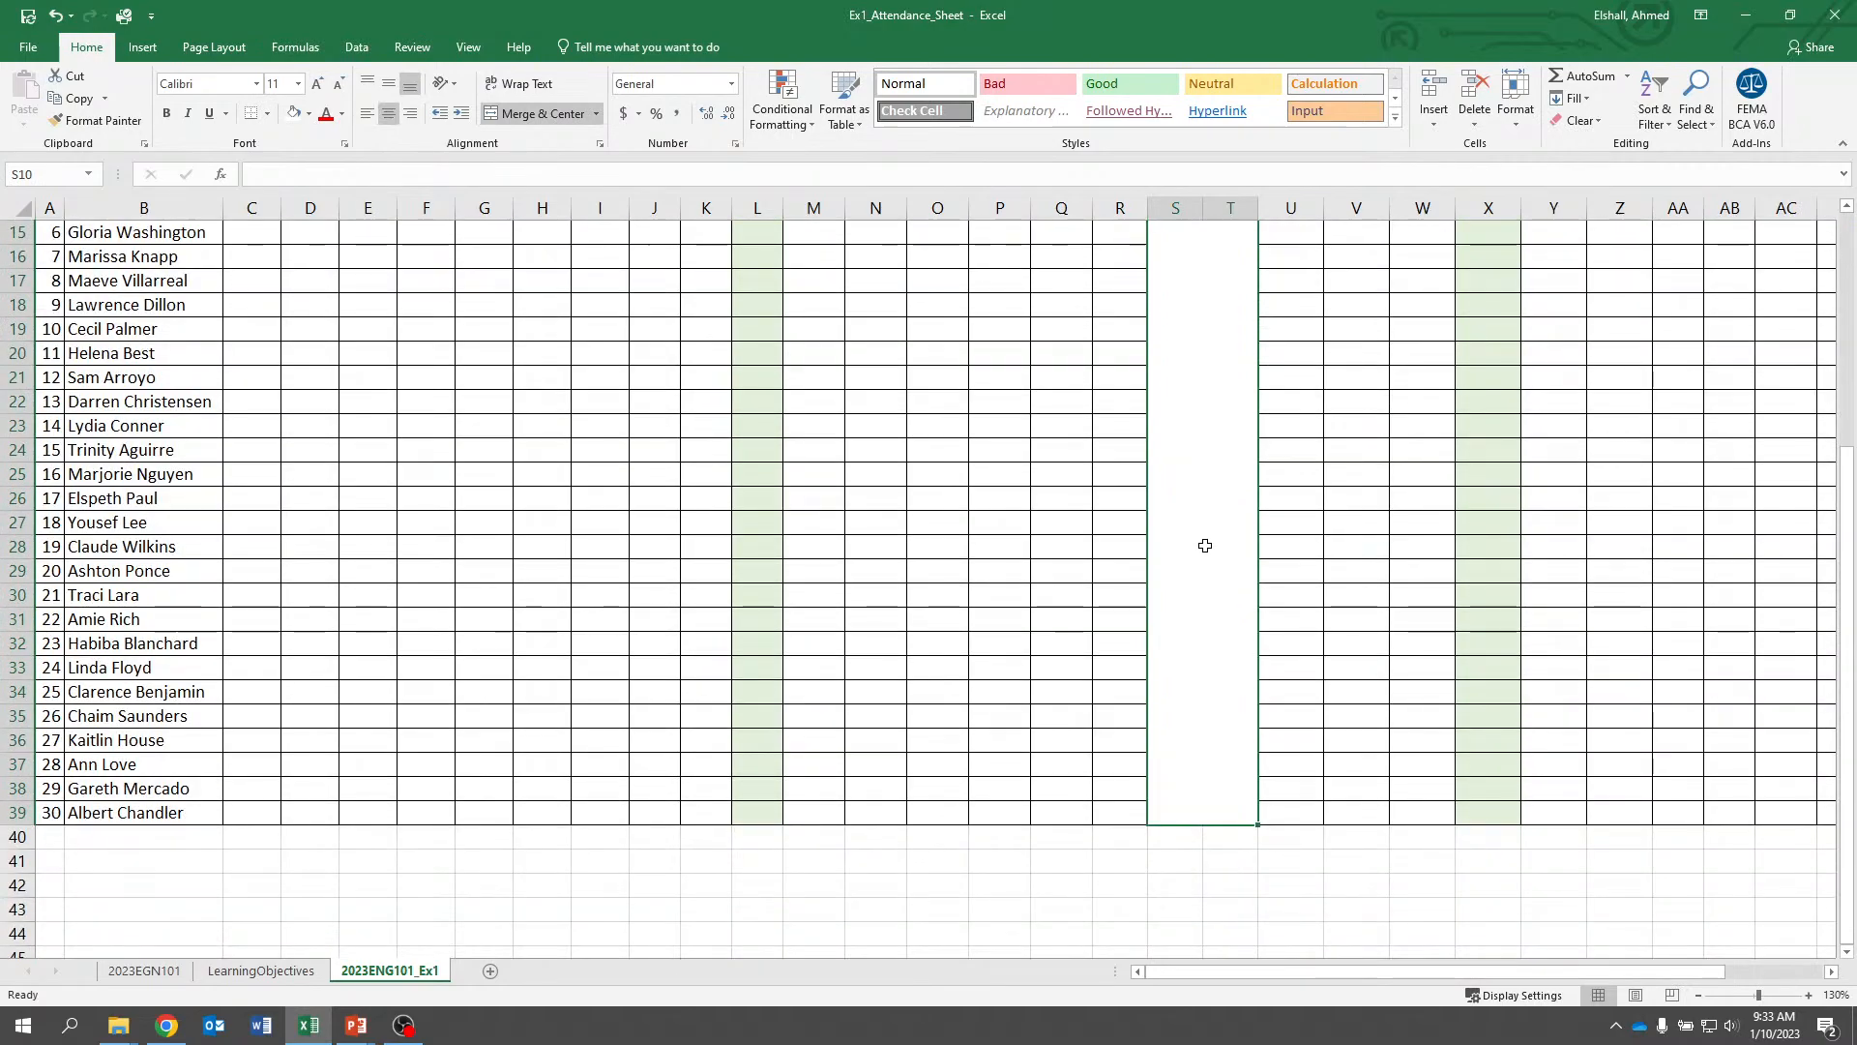
{"action": "scroll", "coordinate": [1205, 546], "scroll_direction": "up", "scroll_amount": 3}
{"action": "left_click", "coordinate": [1046, 521]}
{"action": "scroll", "coordinate": [1035, 519], "scroll_direction": "up", "scroll_amount": 2}
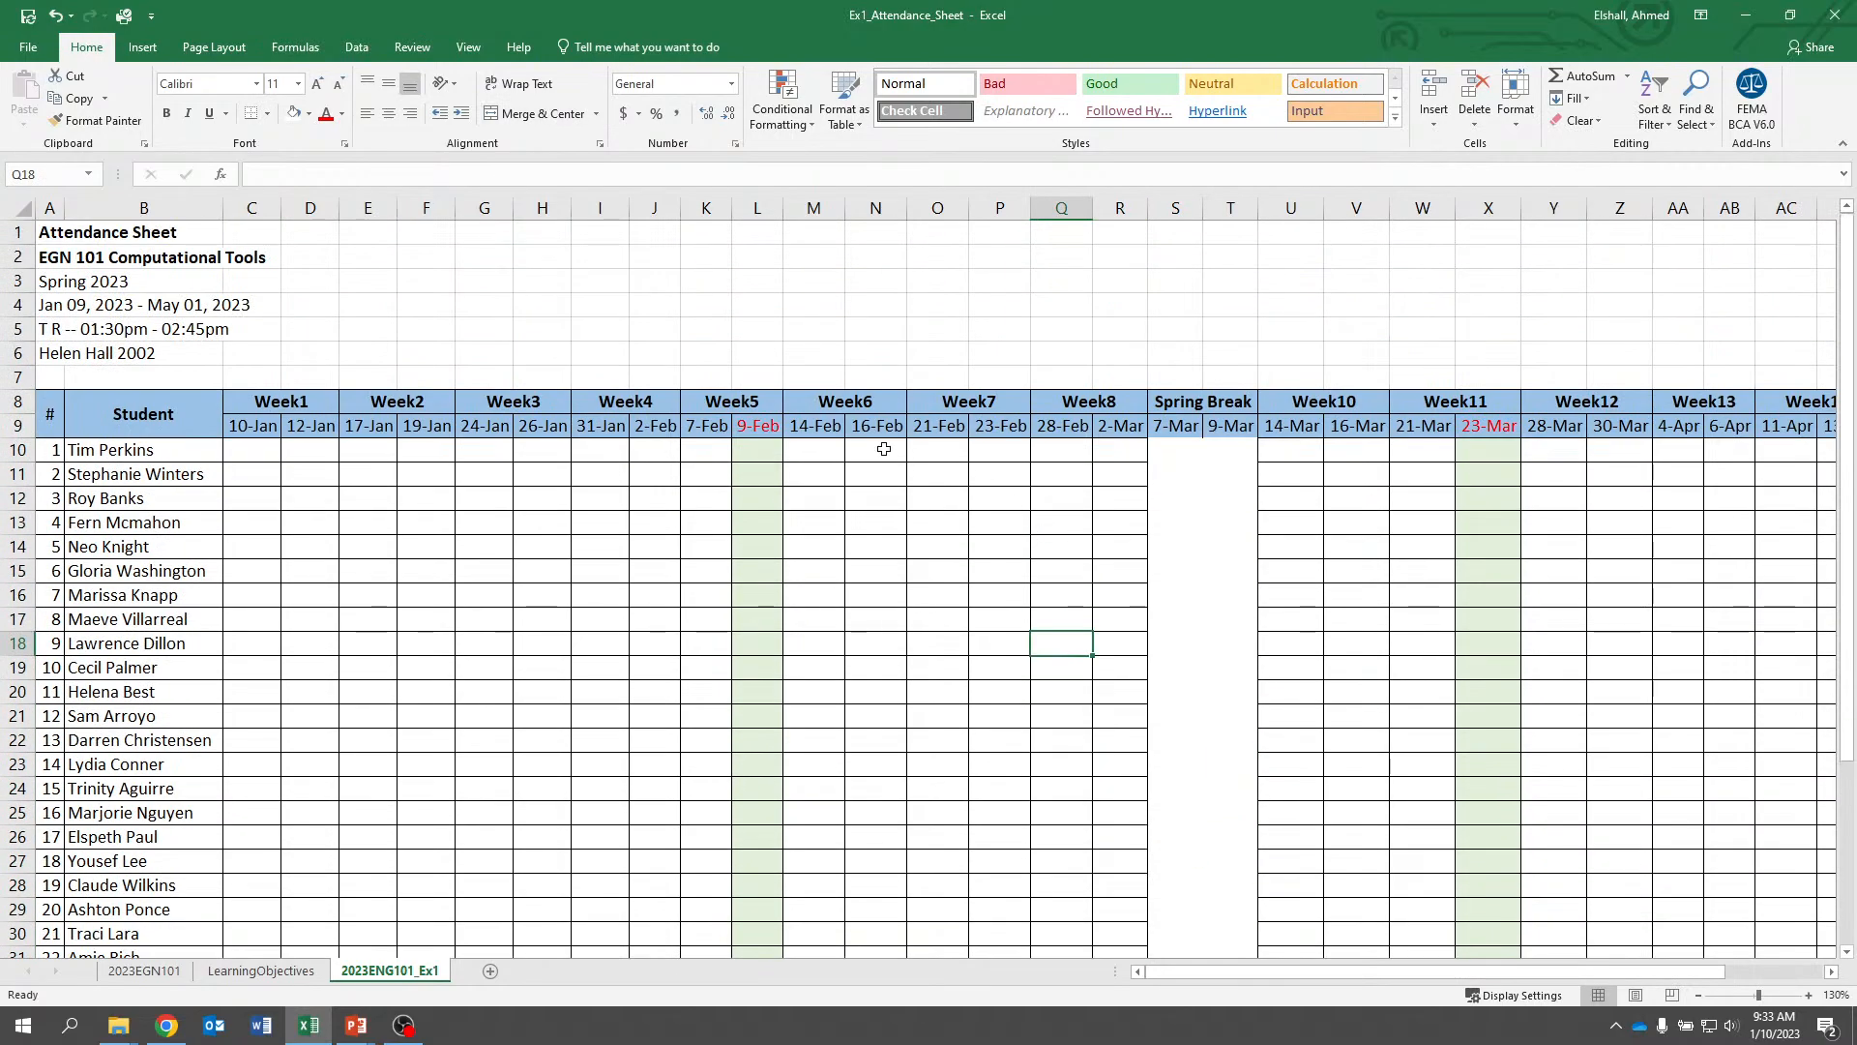
Review the attendance table across to its final exam column and back to the first weeks
{"action": "key", "text": "Right"}
{"action": "key", "text": "Right"}
{"action": "key", "text": "Right"}
{"action": "key", "text": "Right"}
{"action": "key", "text": "Right"}
{"action": "key", "text": "Right"}
{"action": "key", "text": "Right"}
{"action": "key", "text": "Right"}
{"action": "key", "text": "Right"}
{"action": "key", "text": "Right"}
{"action": "key", "text": "Right"}
{"action": "key", "text": "Right"}
{"action": "key", "text": "Right"}
{"action": "key", "text": "Right"}
{"action": "key", "text": "Right"}
{"action": "key", "text": "Right"}
{"action": "key", "text": "Right"}
{"action": "key", "text": "Right"}
{"action": "key", "text": "Right"}
{"action": "key", "text": "Right"}
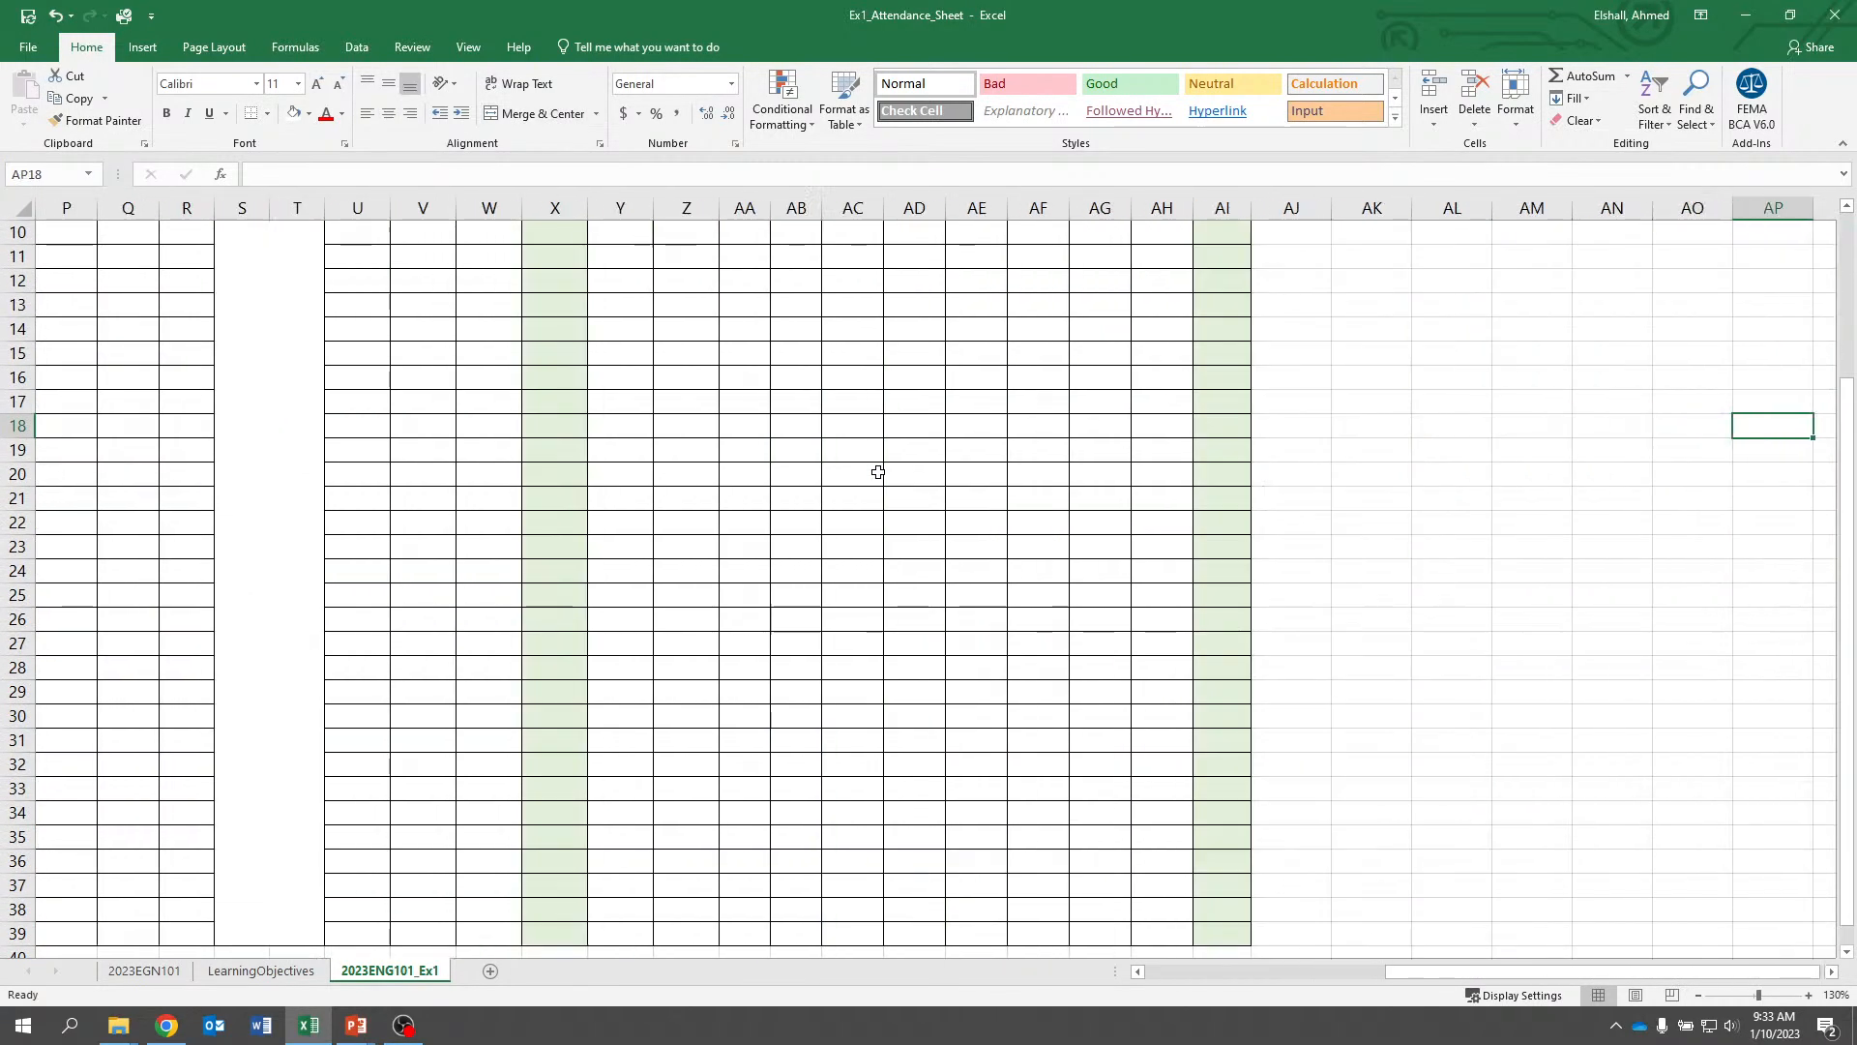
{"action": "key", "text": "Left"}
{"action": "key", "text": "Left"}
{"action": "key", "text": "Left"}
{"action": "key", "text": "Left"}
{"action": "key", "text": "Left"}
{"action": "key", "text": "Left"}
{"action": "key", "text": "Left"}
{"action": "key", "text": "Left"}
{"action": "key", "text": "Left"}
{"action": "key", "text": "Left"}
{"action": "key", "text": "Left"}
{"action": "key", "text": "Left"}
{"action": "key", "text": "Left"}
{"action": "key", "text": "Left"}
{"action": "key", "text": "Left"}
{"action": "key", "text": "Left"}
{"action": "key", "text": "Left"}
{"action": "key", "text": "Left"}
{"action": "key", "text": "Left"}
{"action": "key", "text": "Left"}
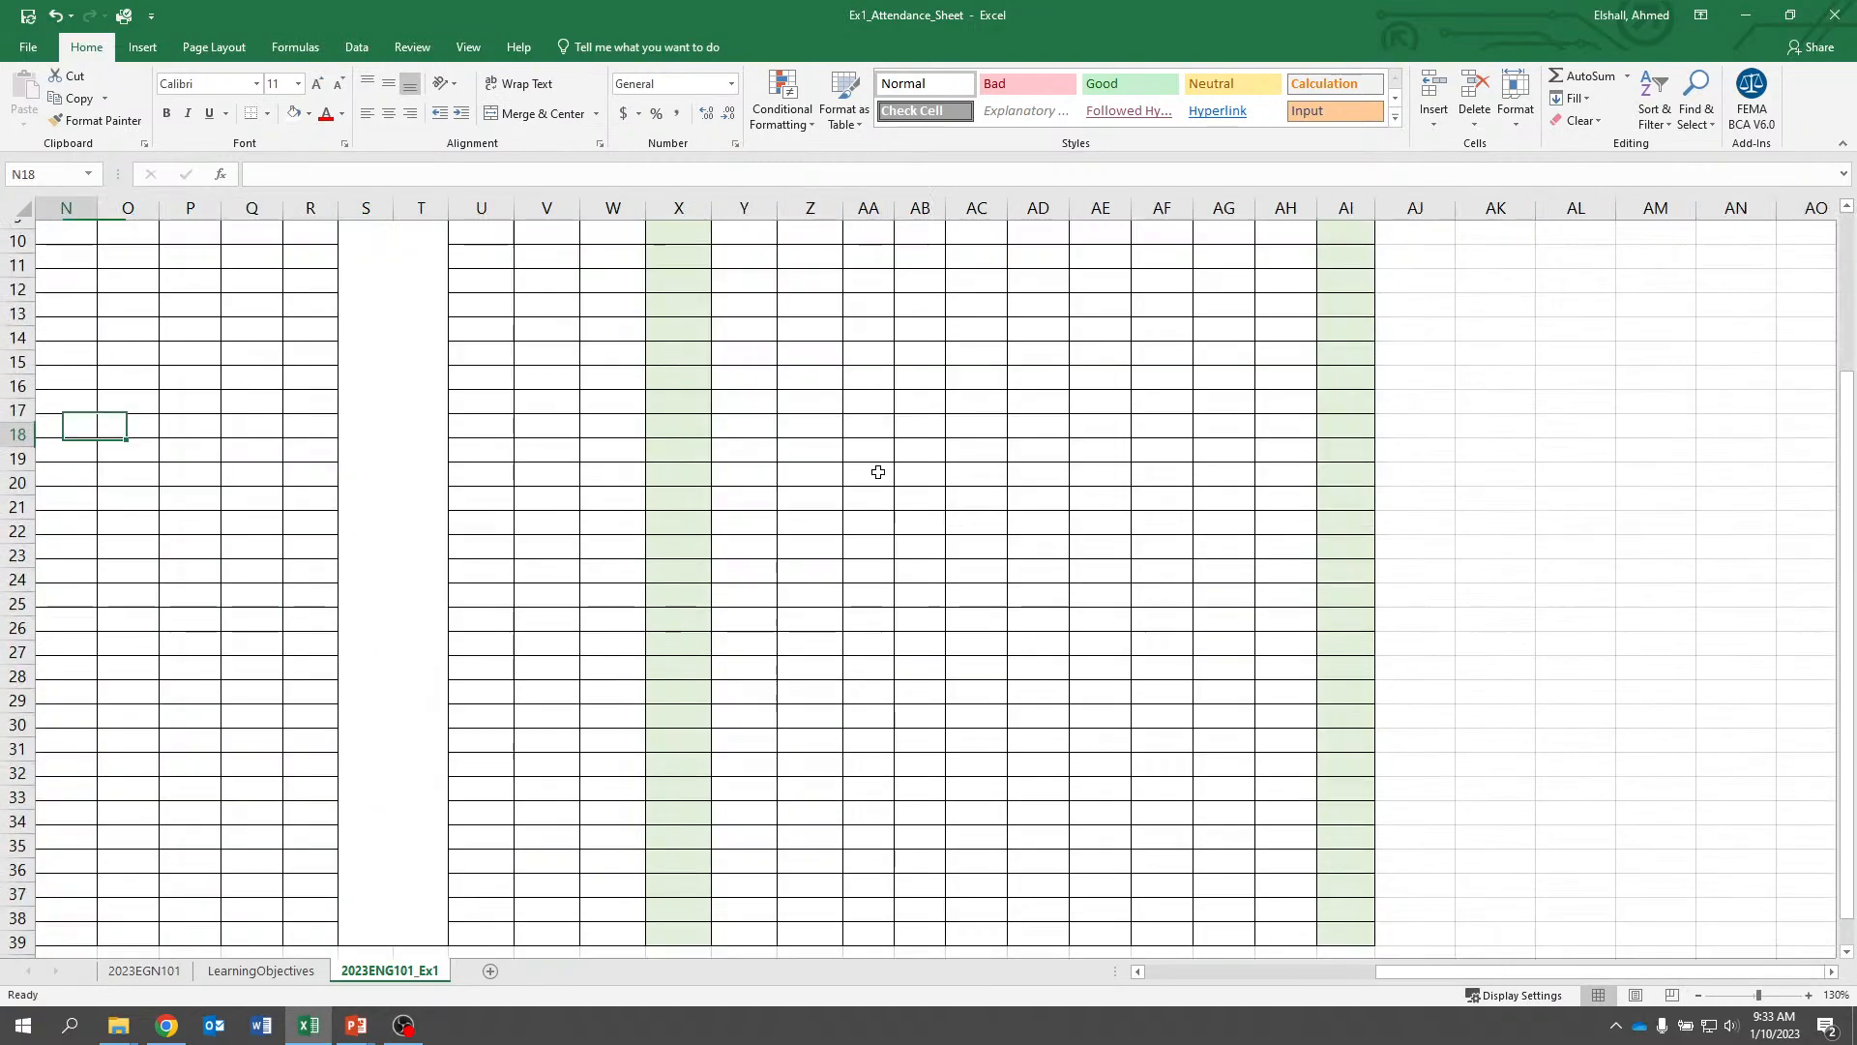
{"action": "scroll", "coordinate": [877, 472], "scroll_direction": "up", "scroll_amount": 3}
{"action": "left_click", "coordinate": [594, 496]}
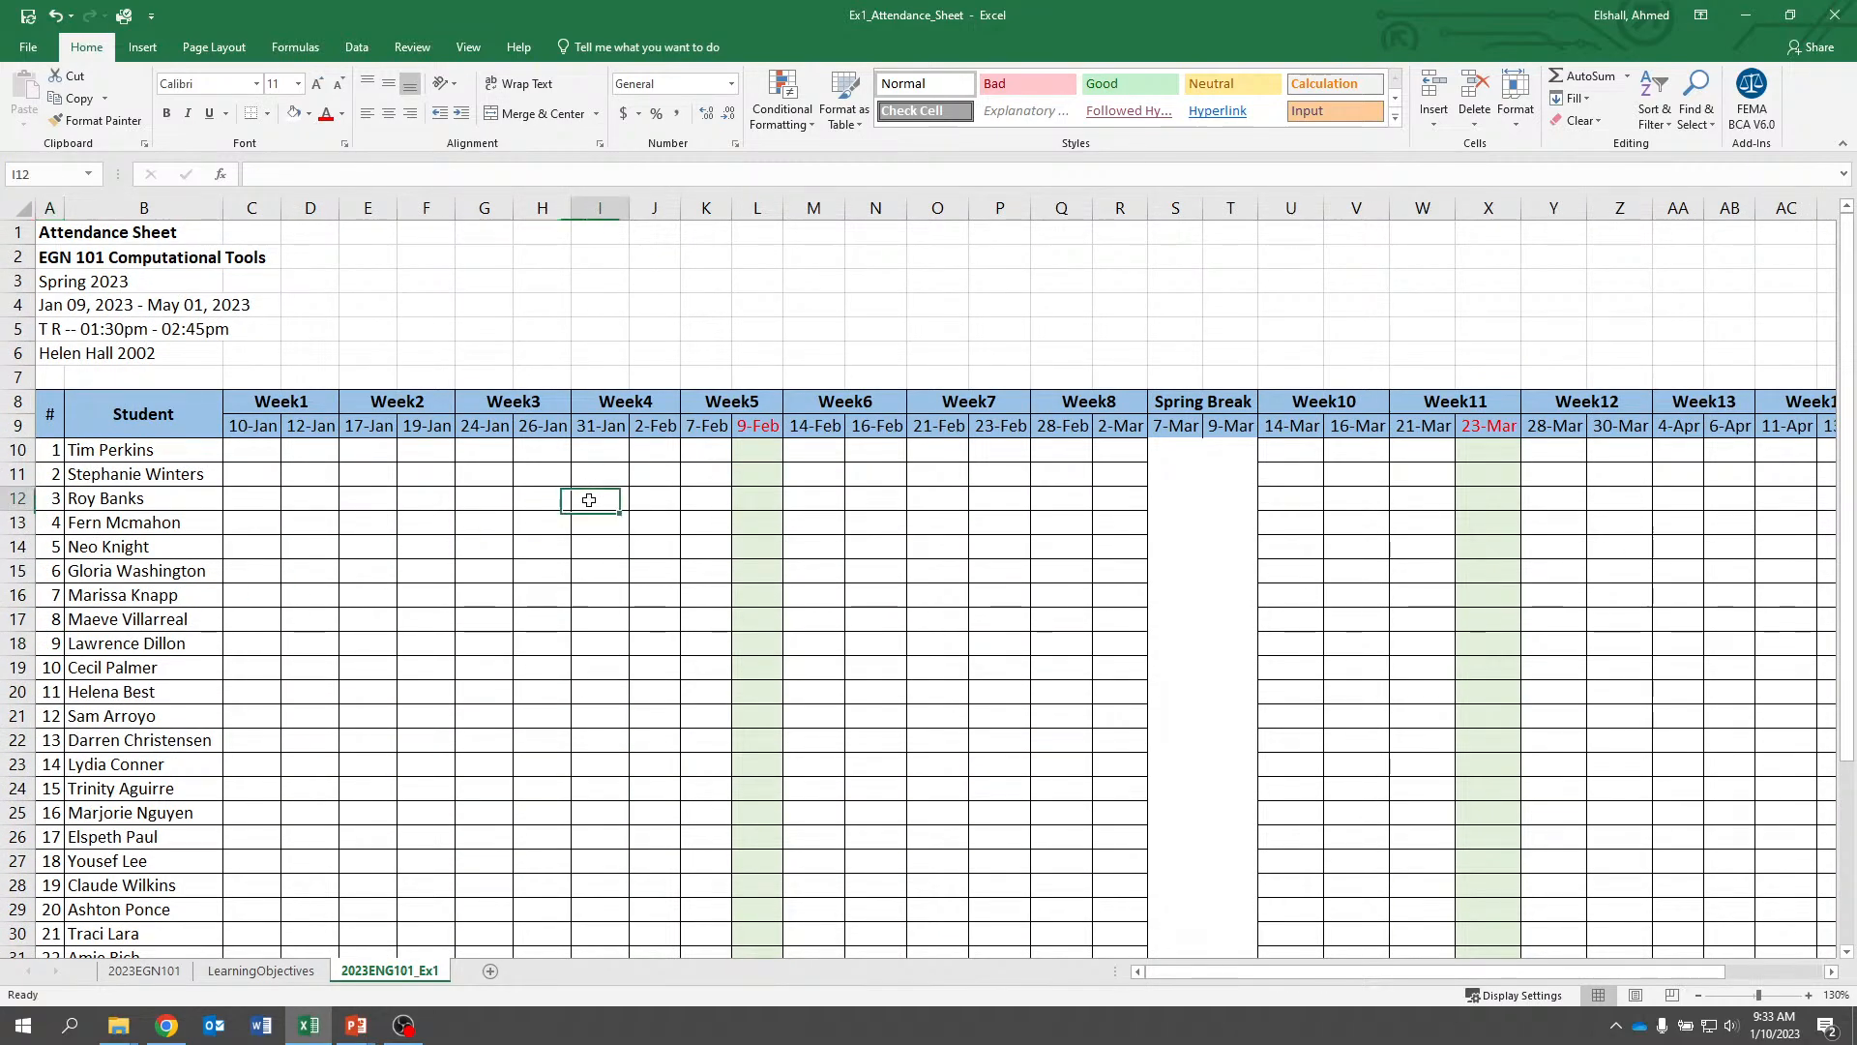
Check the topic list on sheet LearningObjectives and return to sheet 2023ENG101_Ex1
{"action": "left_click", "coordinate": [288, 975]}
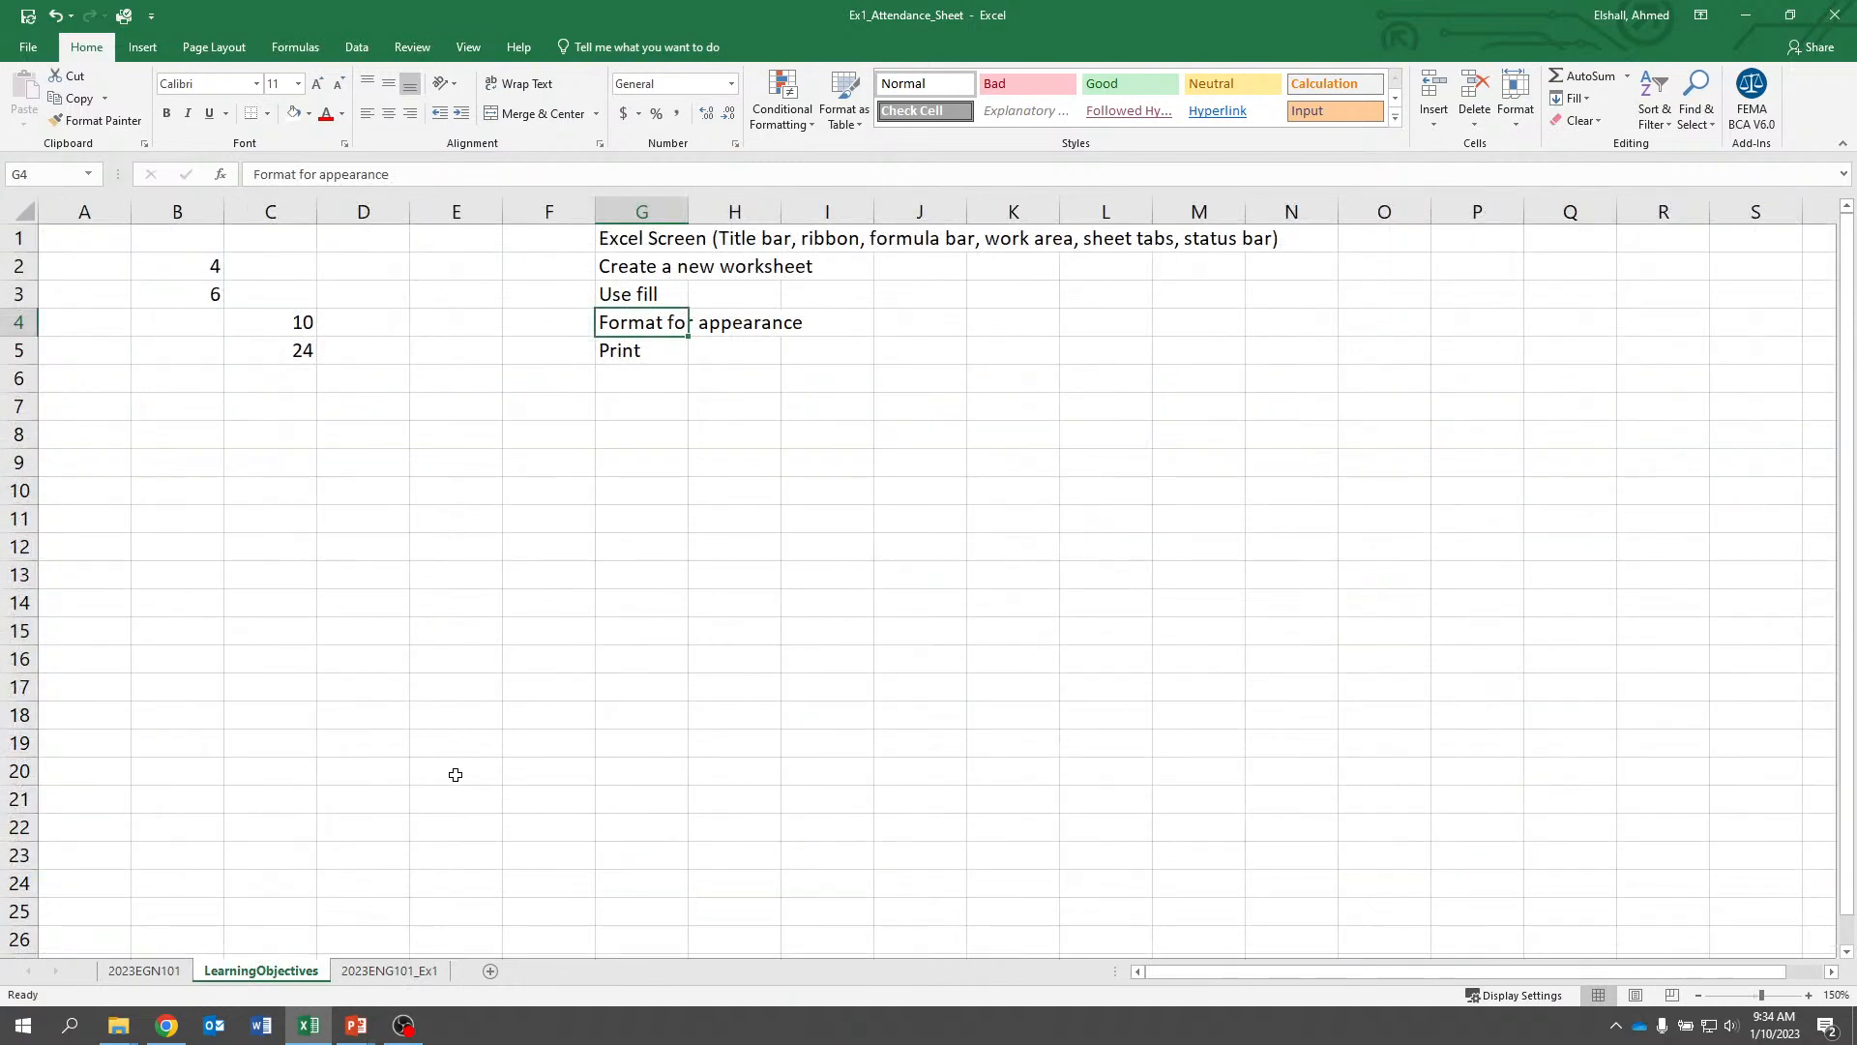
{"action": "left_click", "coordinate": [390, 970]}
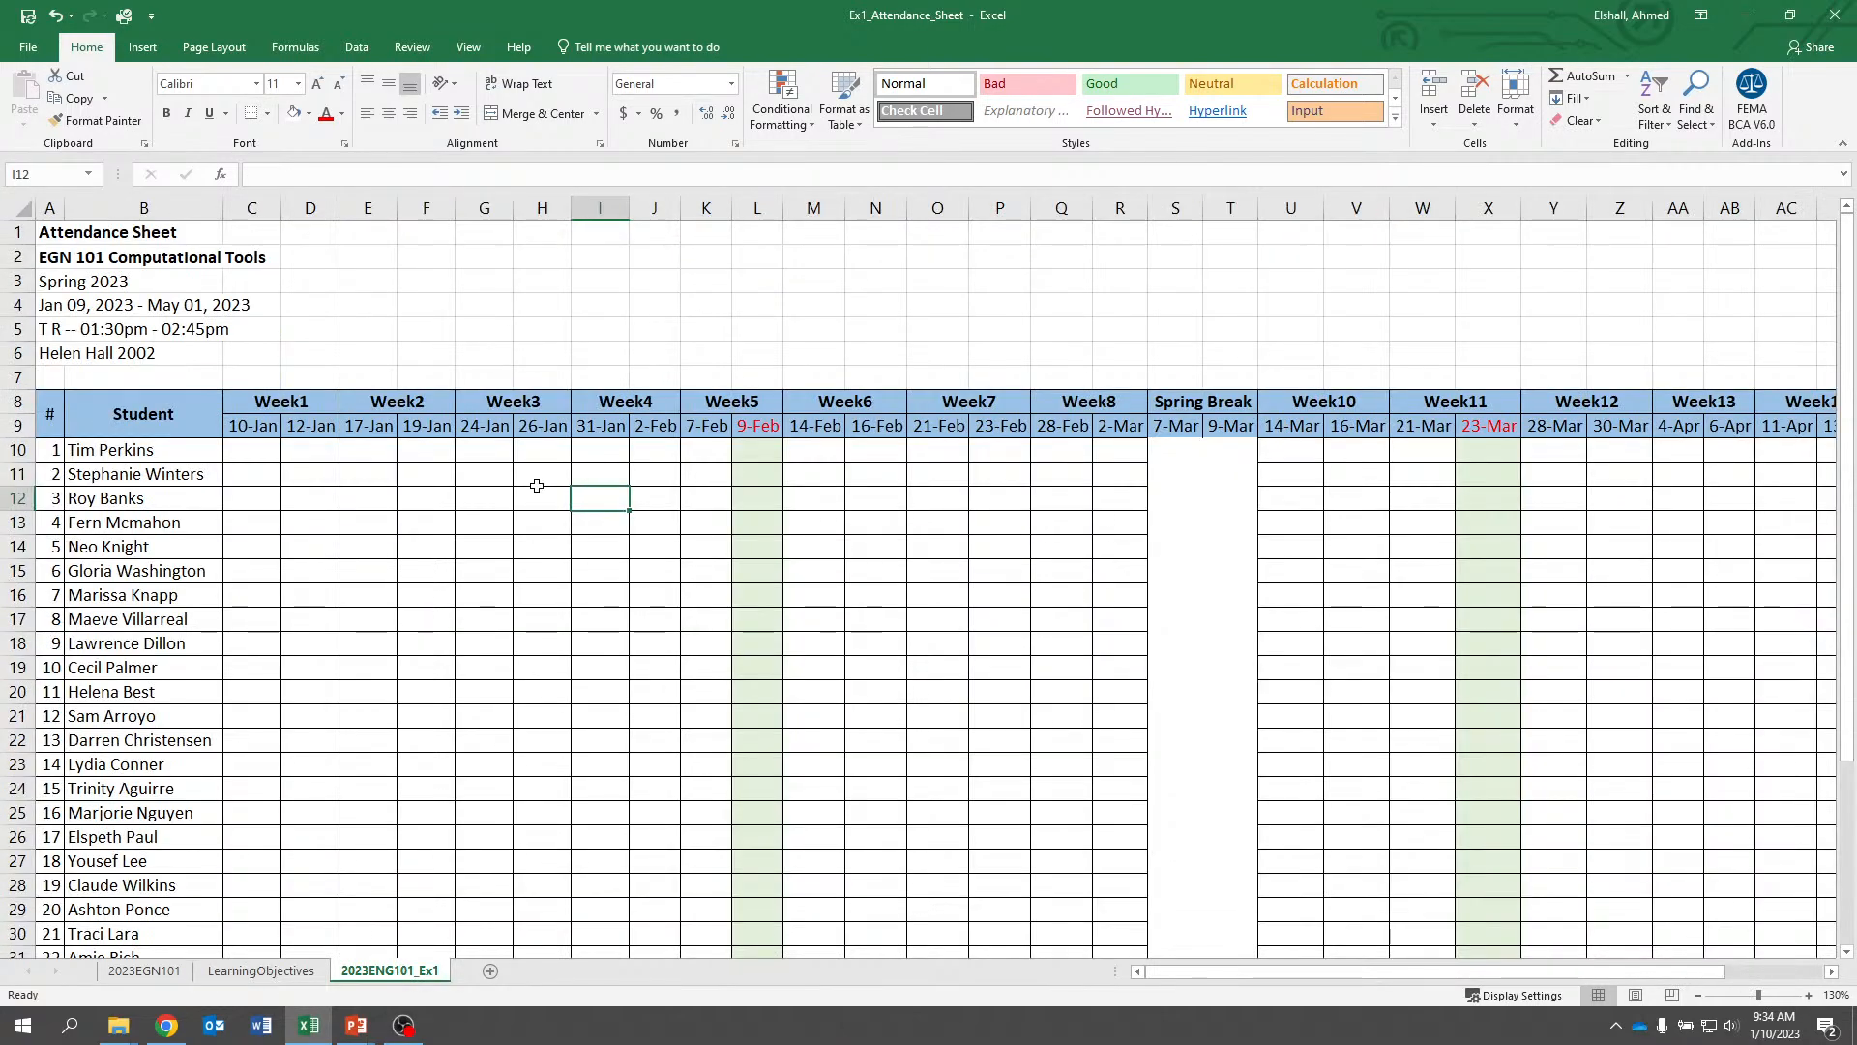
{"action": "scroll", "coordinate": [535, 485], "scroll_direction": "down", "scroll_amount": 3}
{"action": "scroll", "coordinate": [427, 461], "scroll_direction": "up", "scroll_amount": 3}
Center the contents of the whole column A horizontally
{"action": "left_click", "coordinate": [49, 208]}
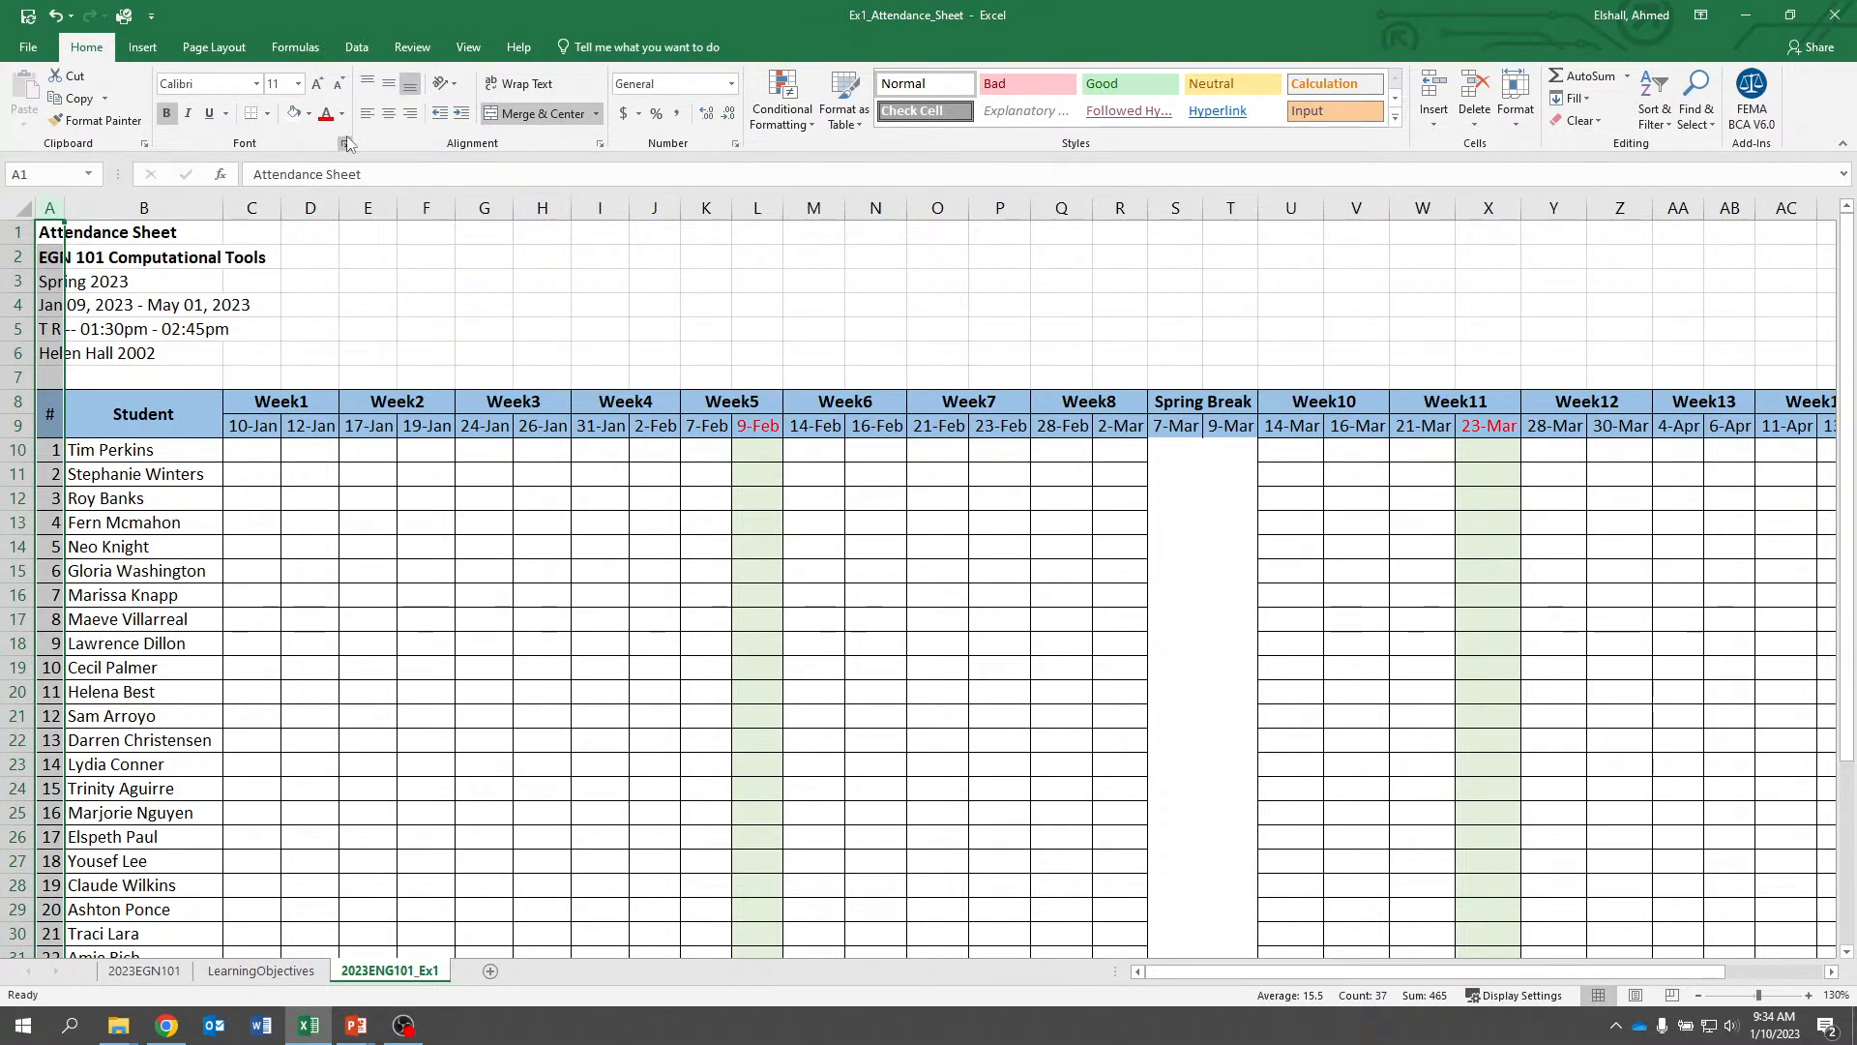
{"action": "left_click", "coordinate": [389, 114]}
{"action": "key", "text": "ctrl+z"}
{"action": "left_click", "coordinate": [465, 628]}
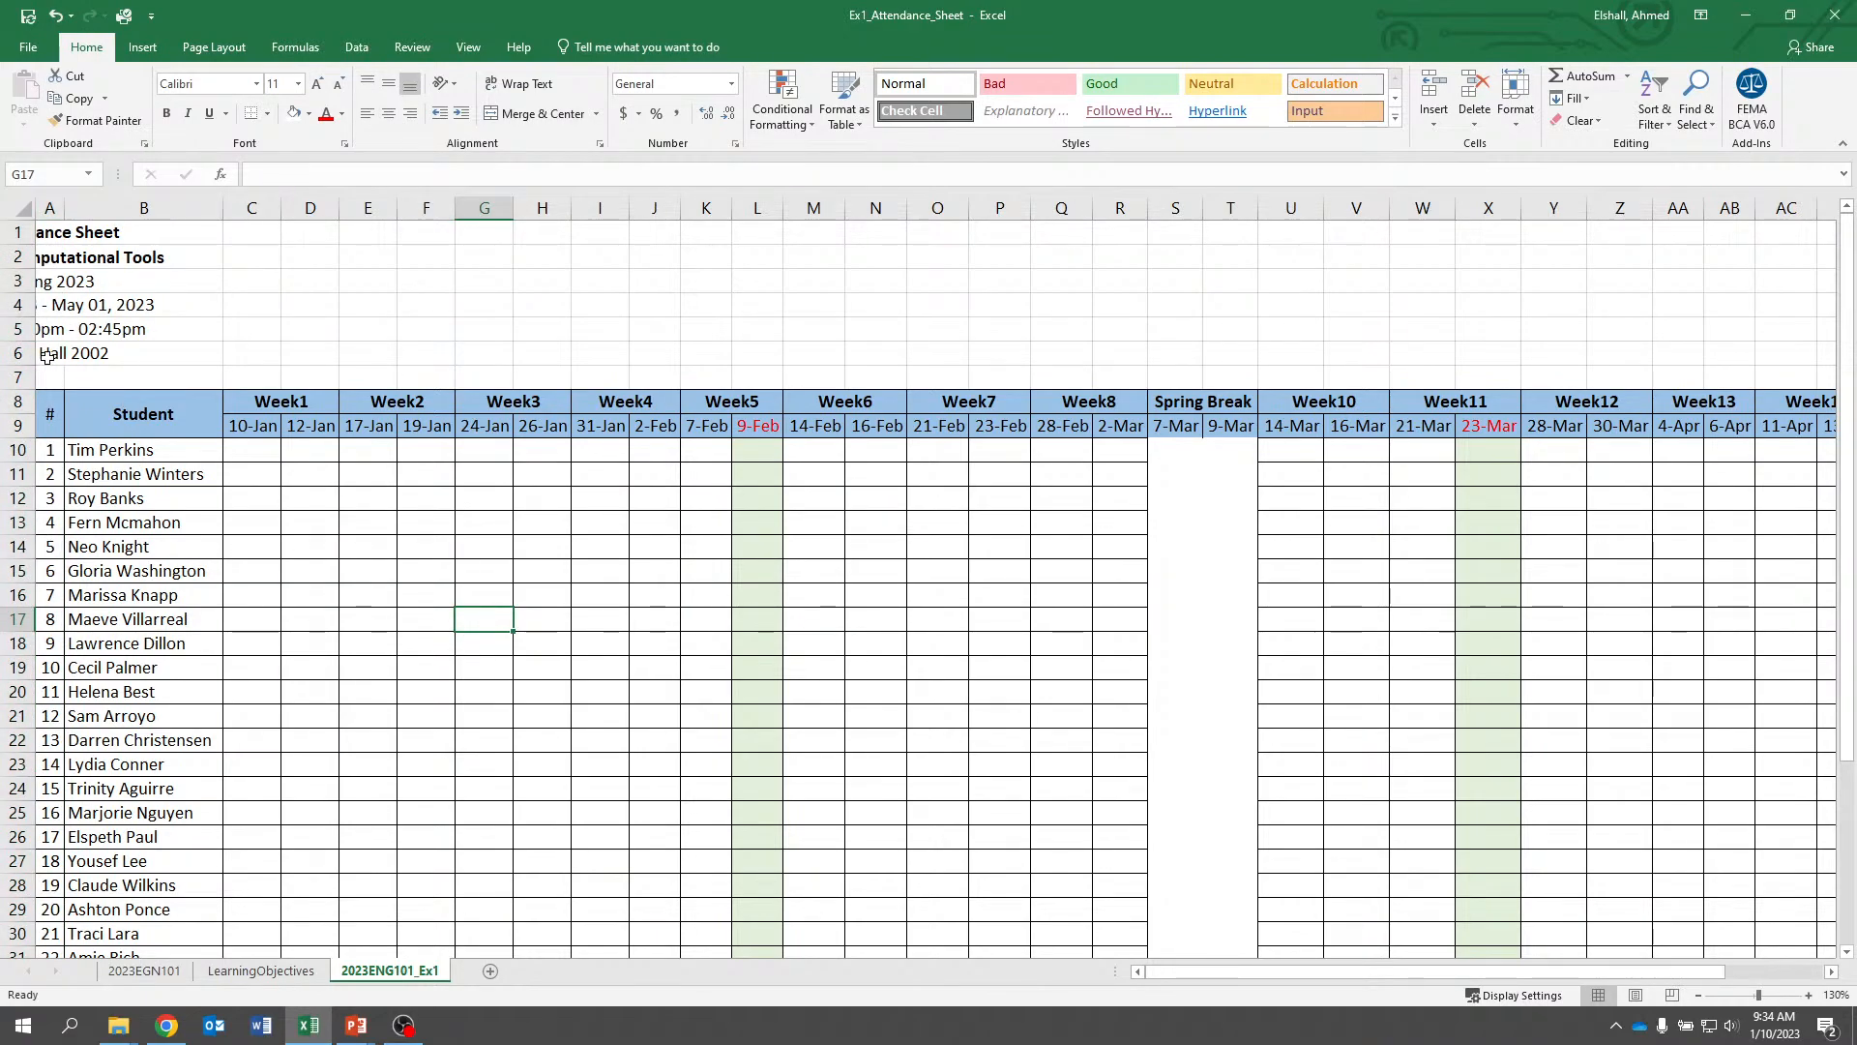
Left-align the course heading cells A1:A6 above the attendance table
{"action": "left_click", "coordinate": [50, 208]}
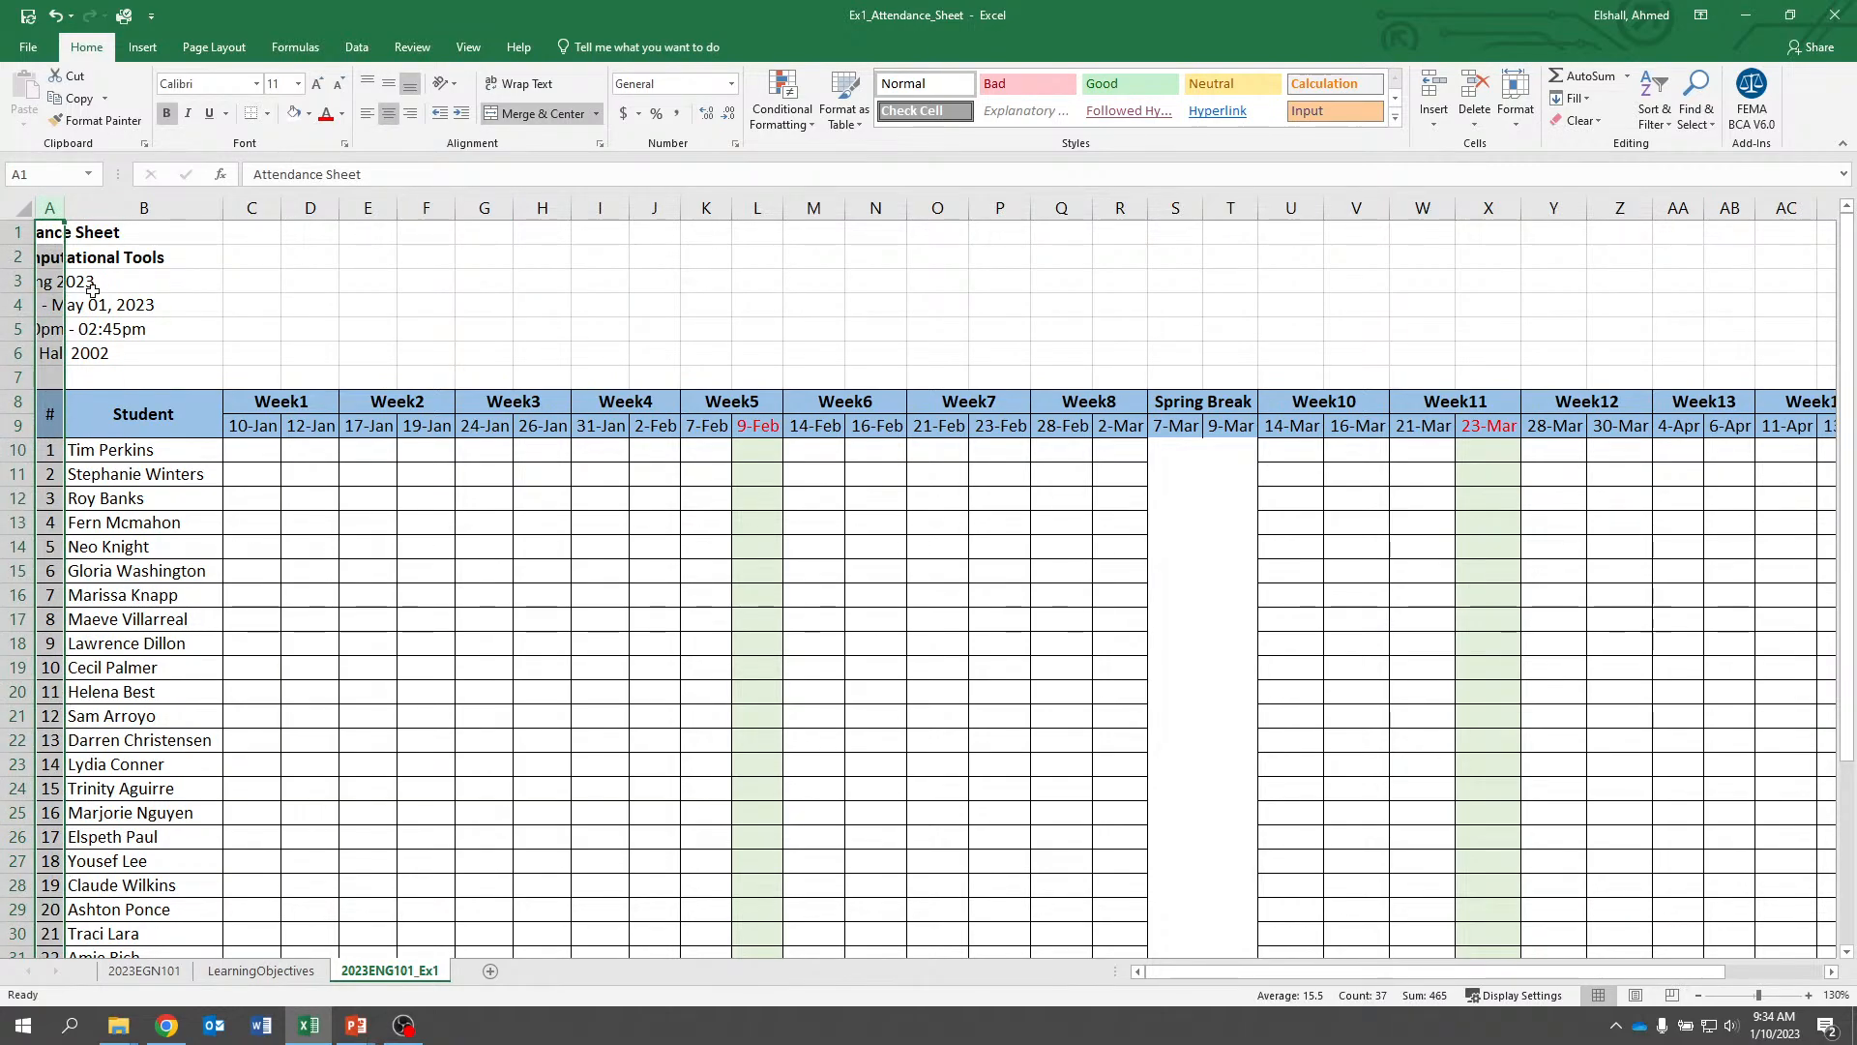
{"action": "left_click", "coordinate": [145, 369]}
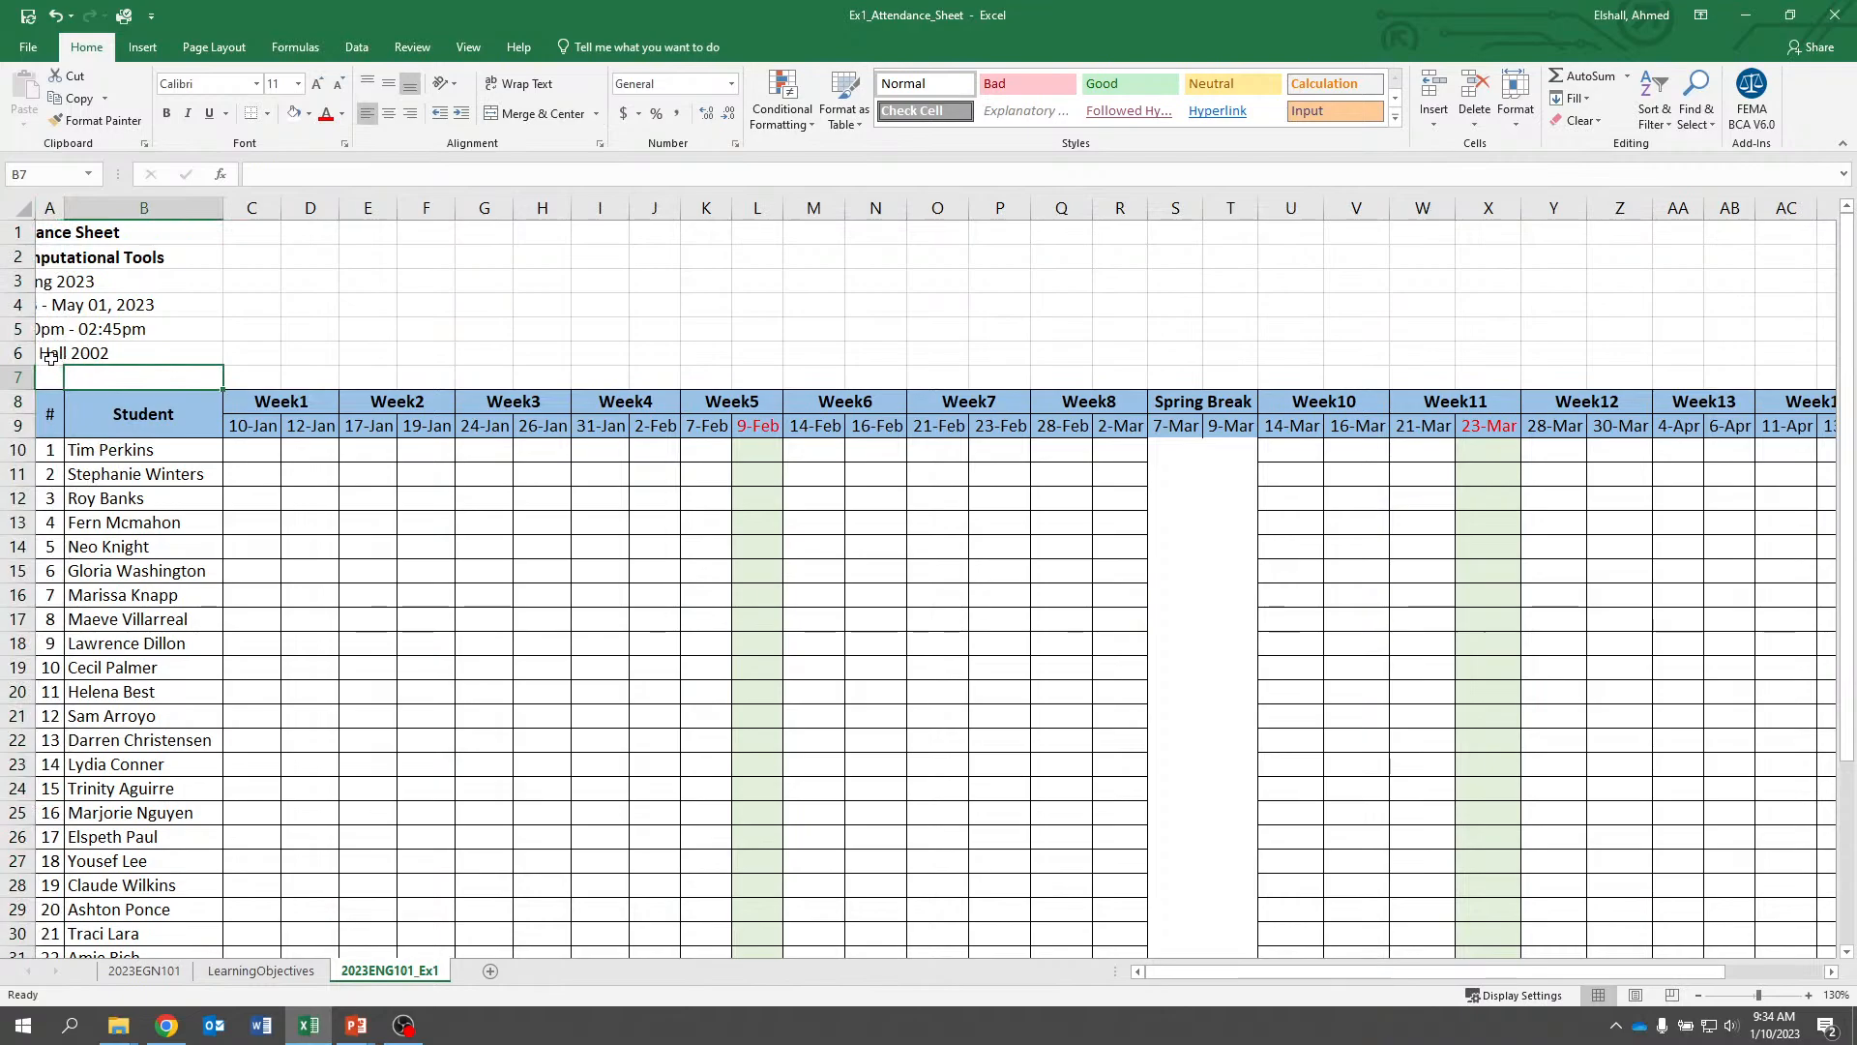
{"action": "left_click_drag", "start_coordinate": [52, 355], "coordinate": [49, 232]}
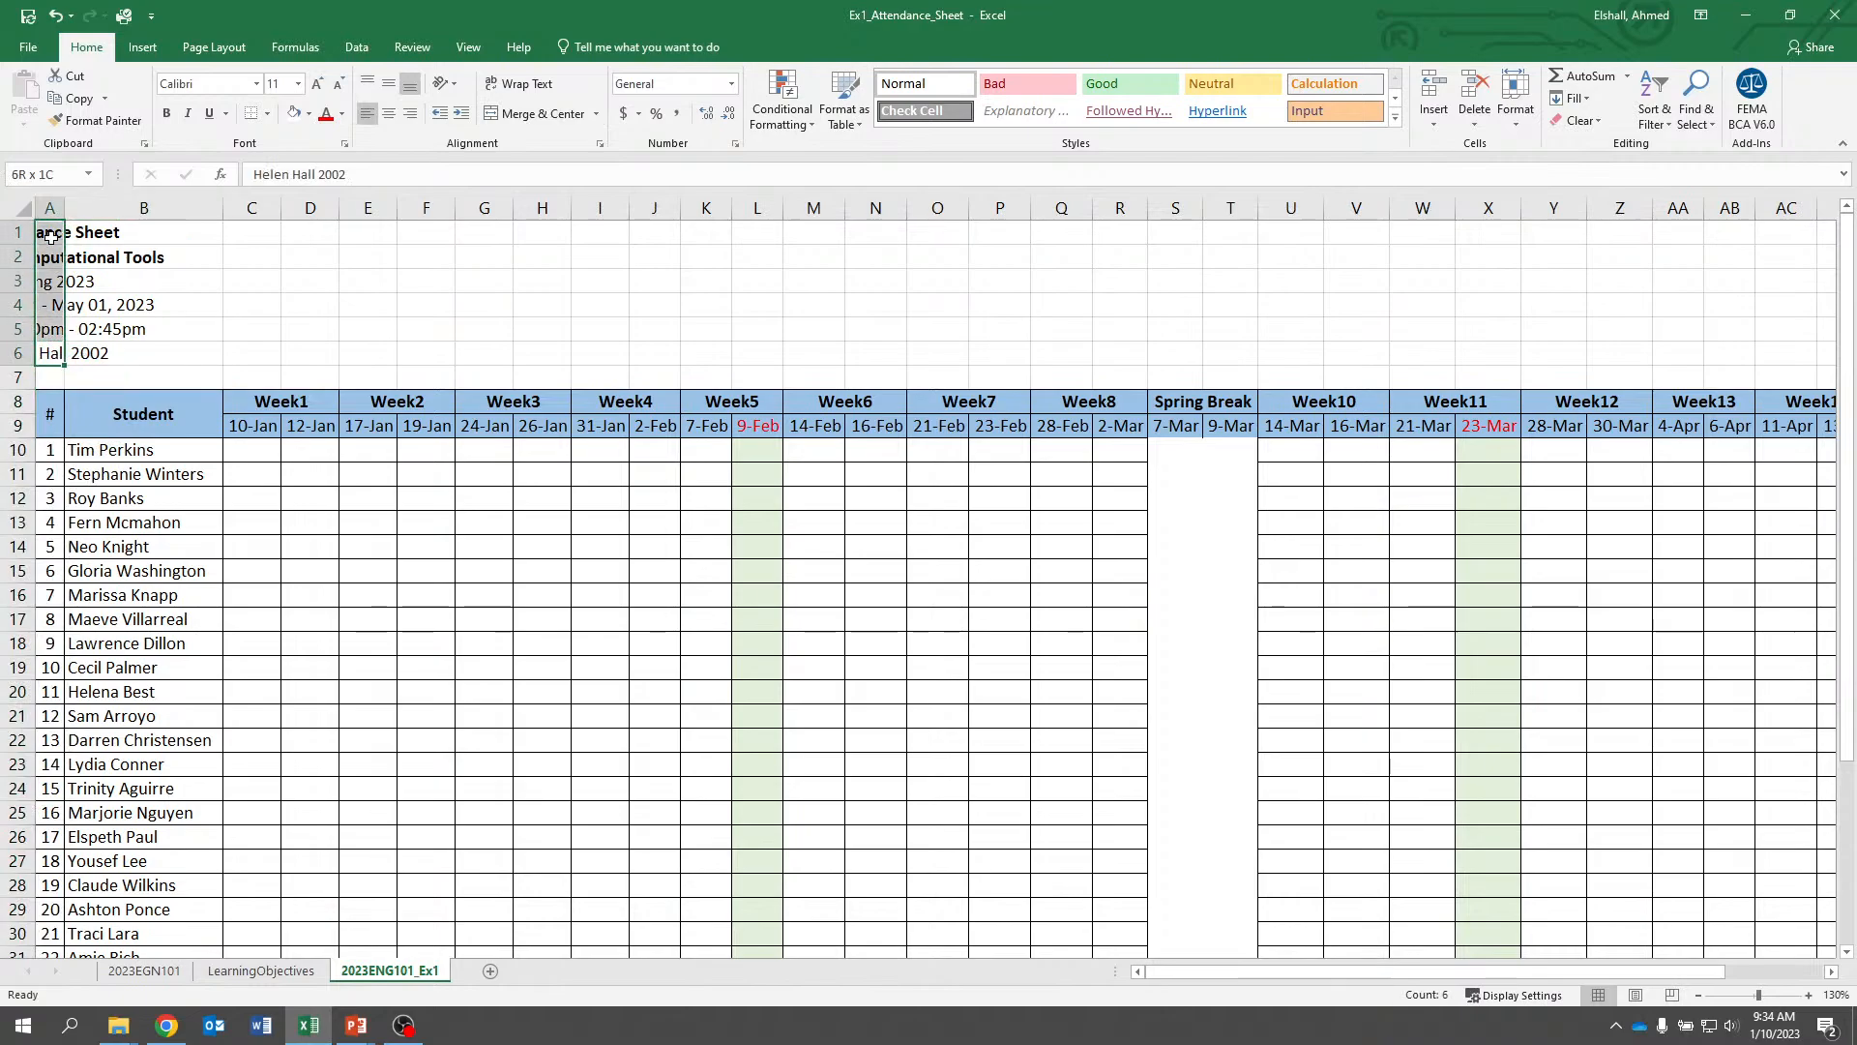
{"action": "left_click", "coordinate": [368, 114]}
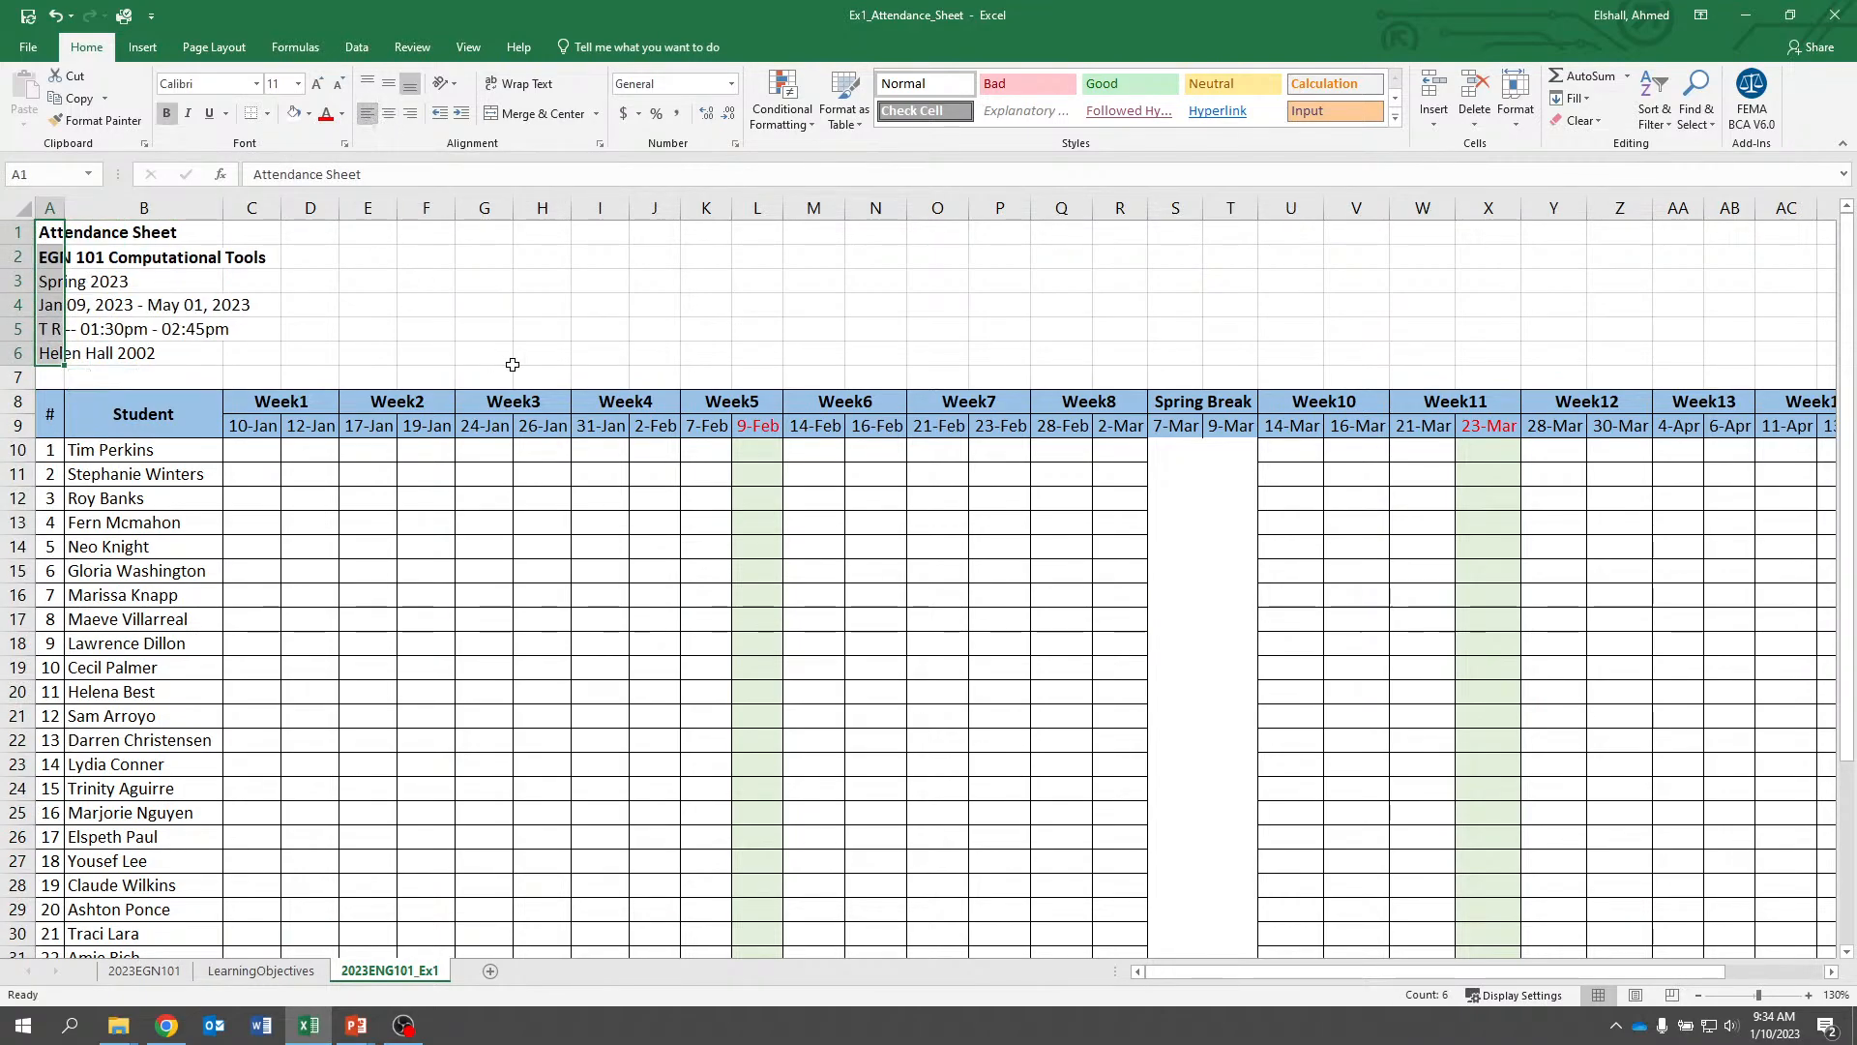
{"action": "left_click", "coordinate": [502, 308]}
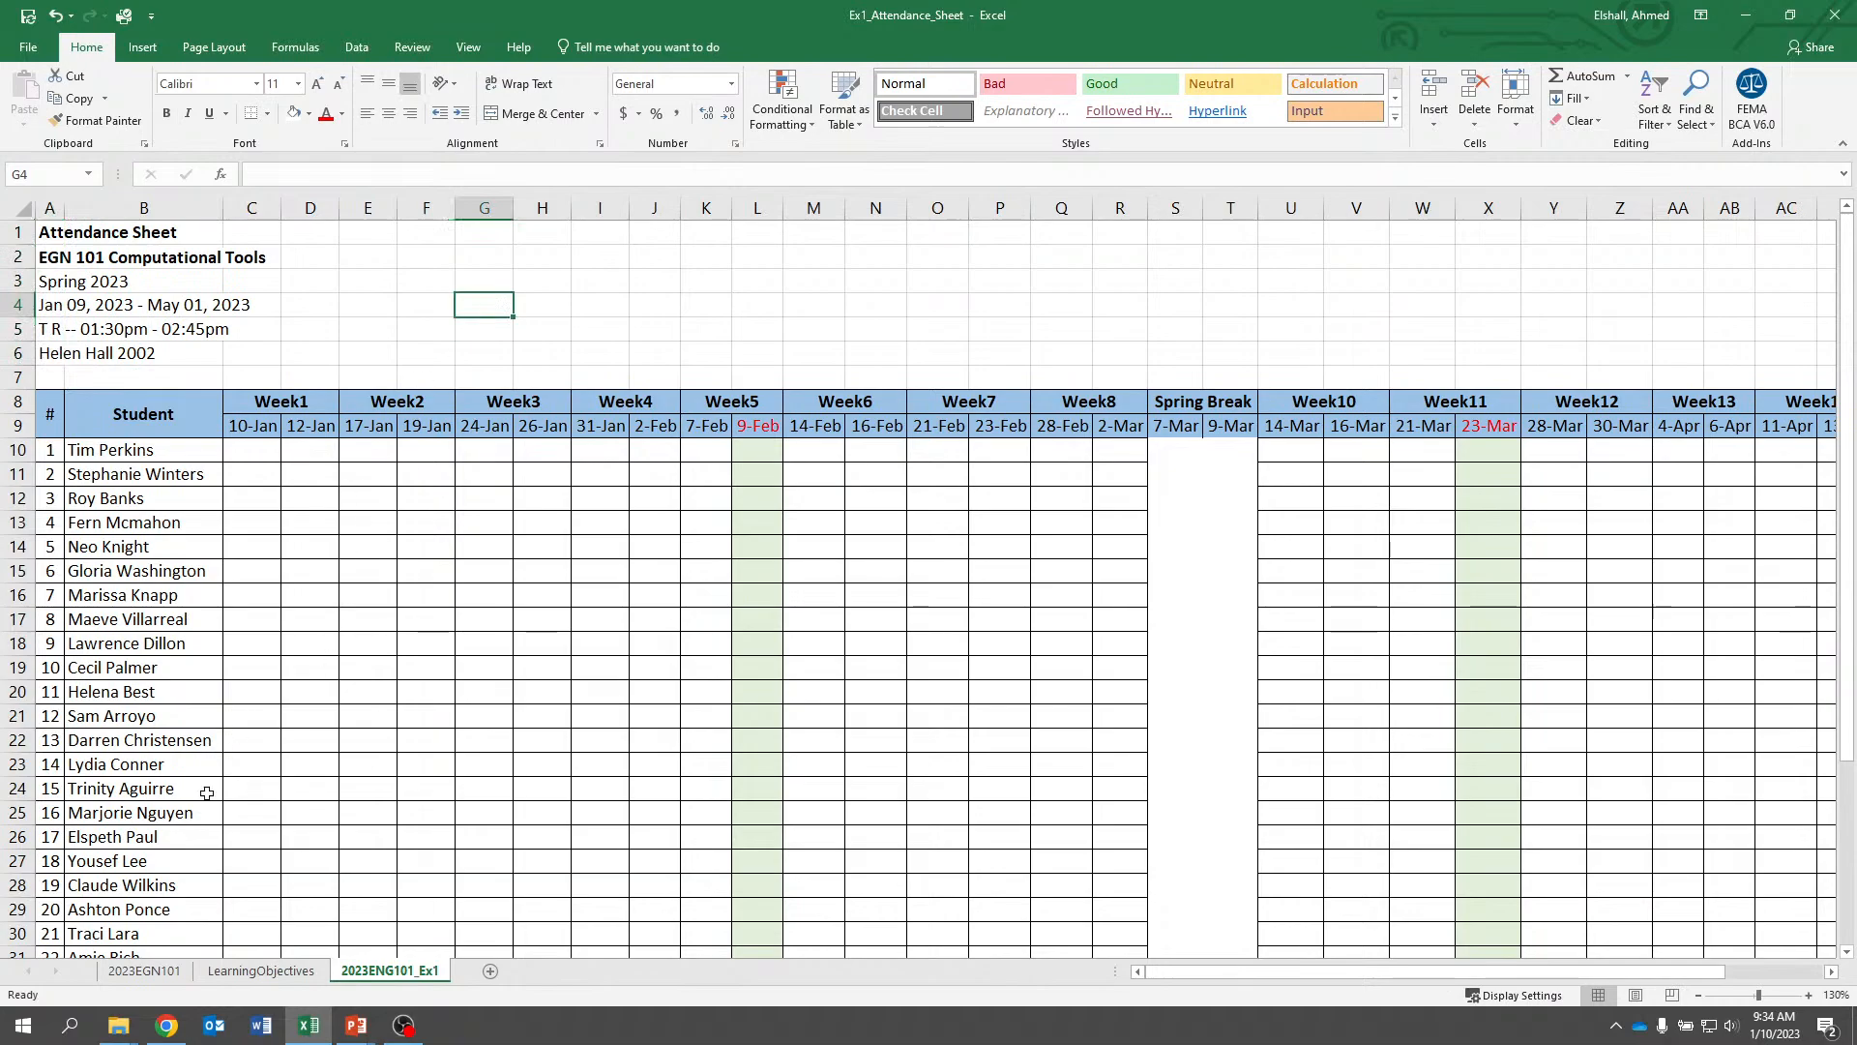
Check the first columns of the reference sheet 2023EGN101 and return to sheet 2023ENG101_Ex1
{"action": "left_click", "coordinate": [144, 970]}
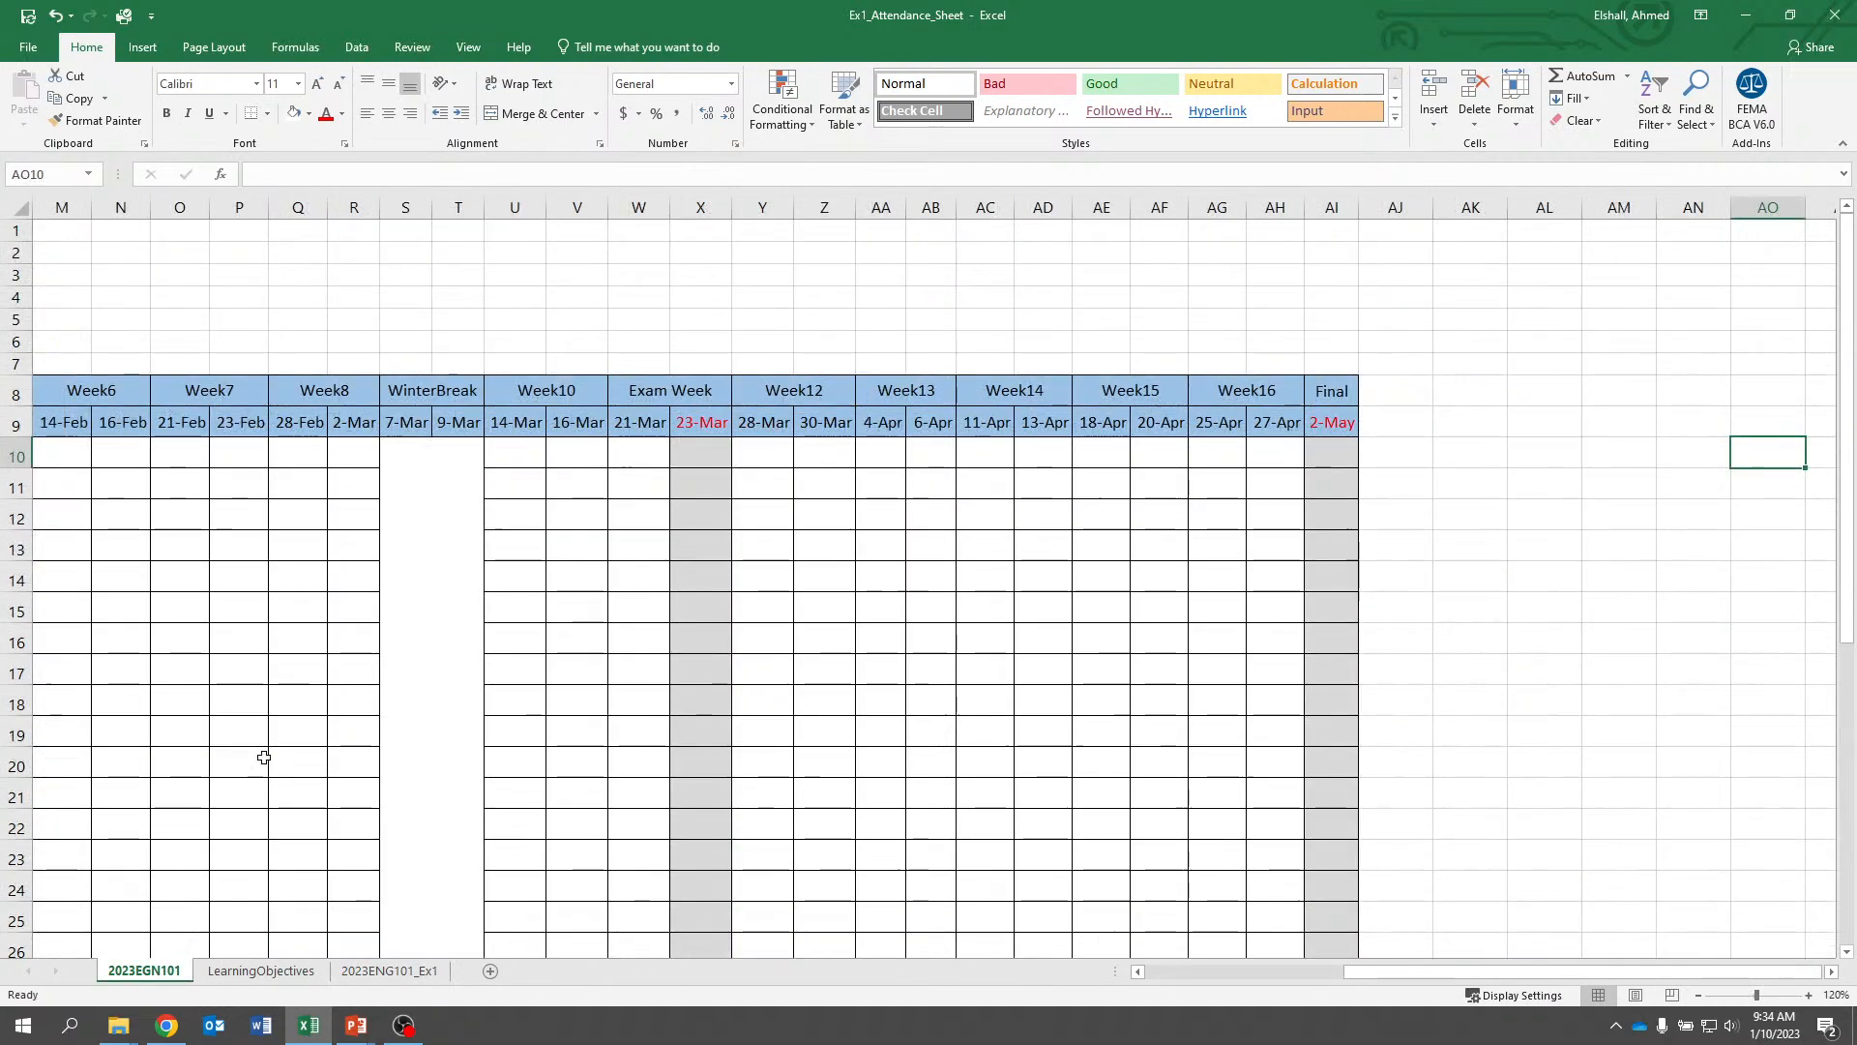
{"action": "left_click", "coordinate": [324, 769]}
{"action": "key", "text": "Home"}
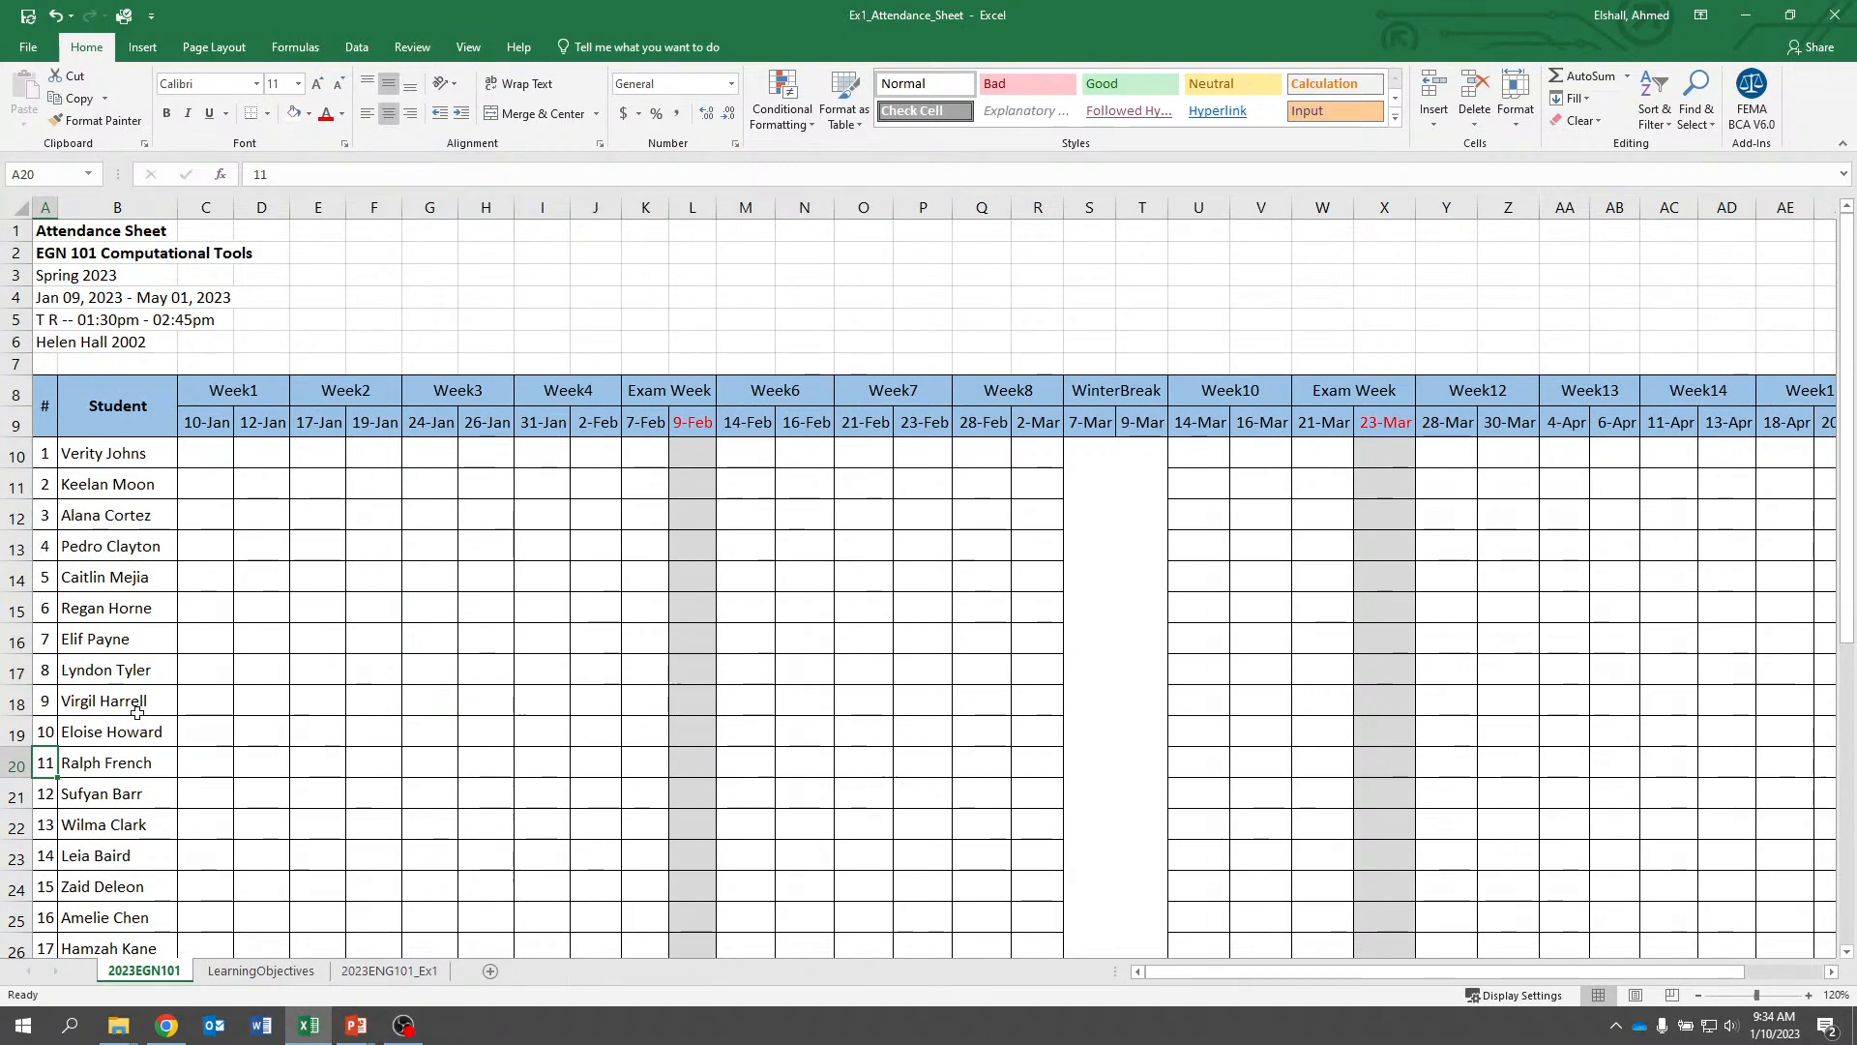
{"action": "left_click", "coordinate": [388, 970]}
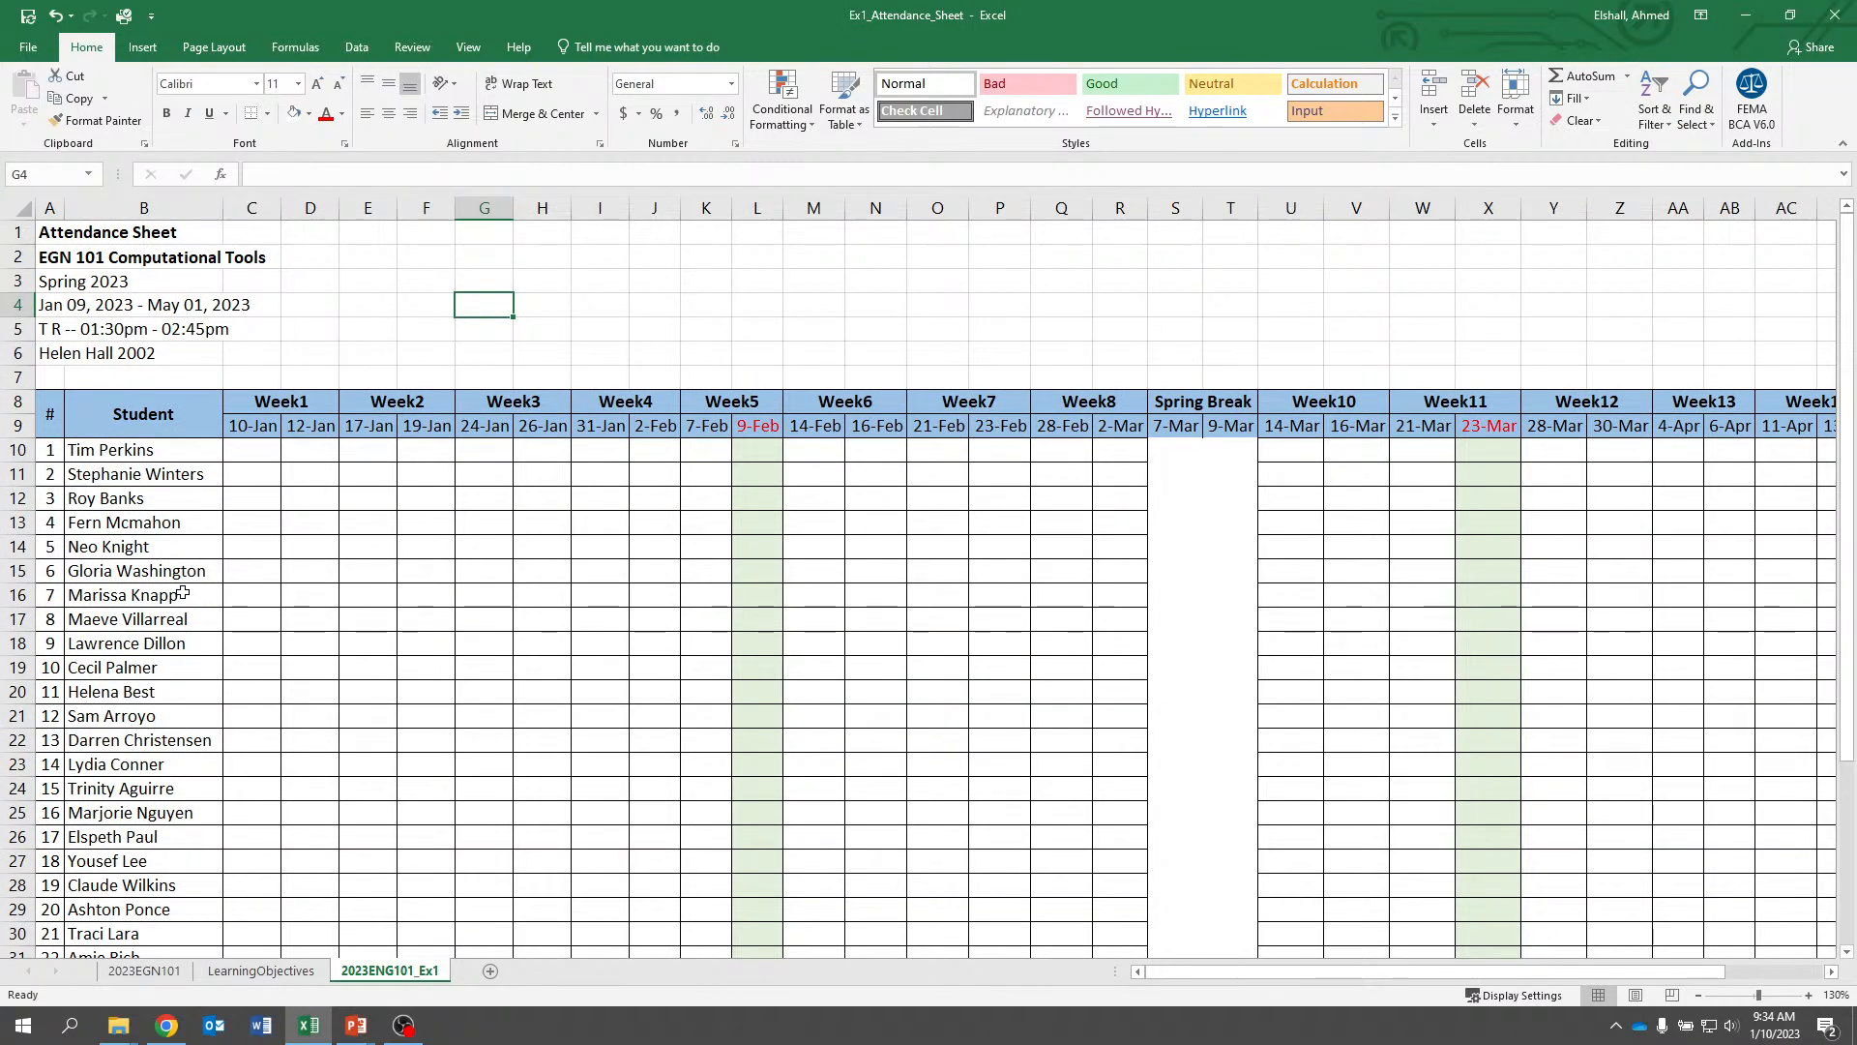
Try a taller height for the last student row 39, and undo it
{"action": "scroll", "coordinate": [179, 721], "scroll_direction": "down", "scroll_amount": 5}
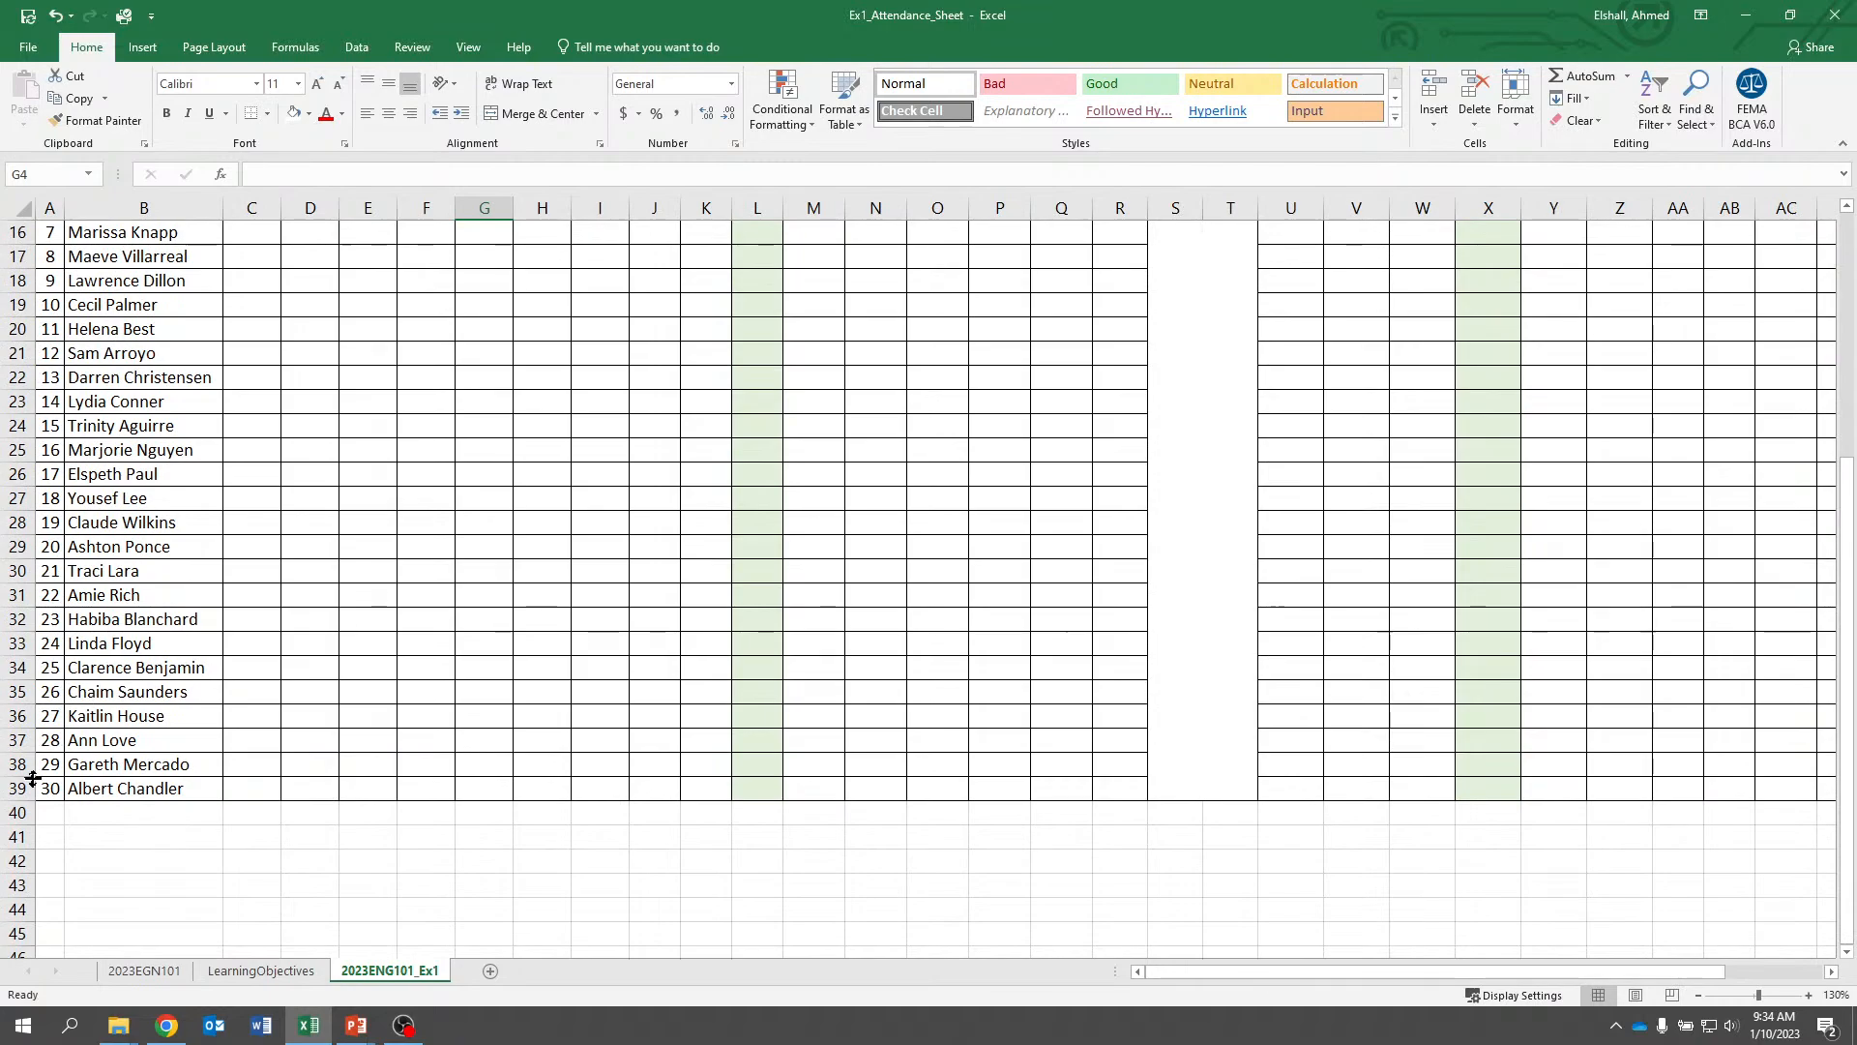
{"action": "left_click_drag", "start_coordinate": [23, 798], "coordinate": [19, 852]}
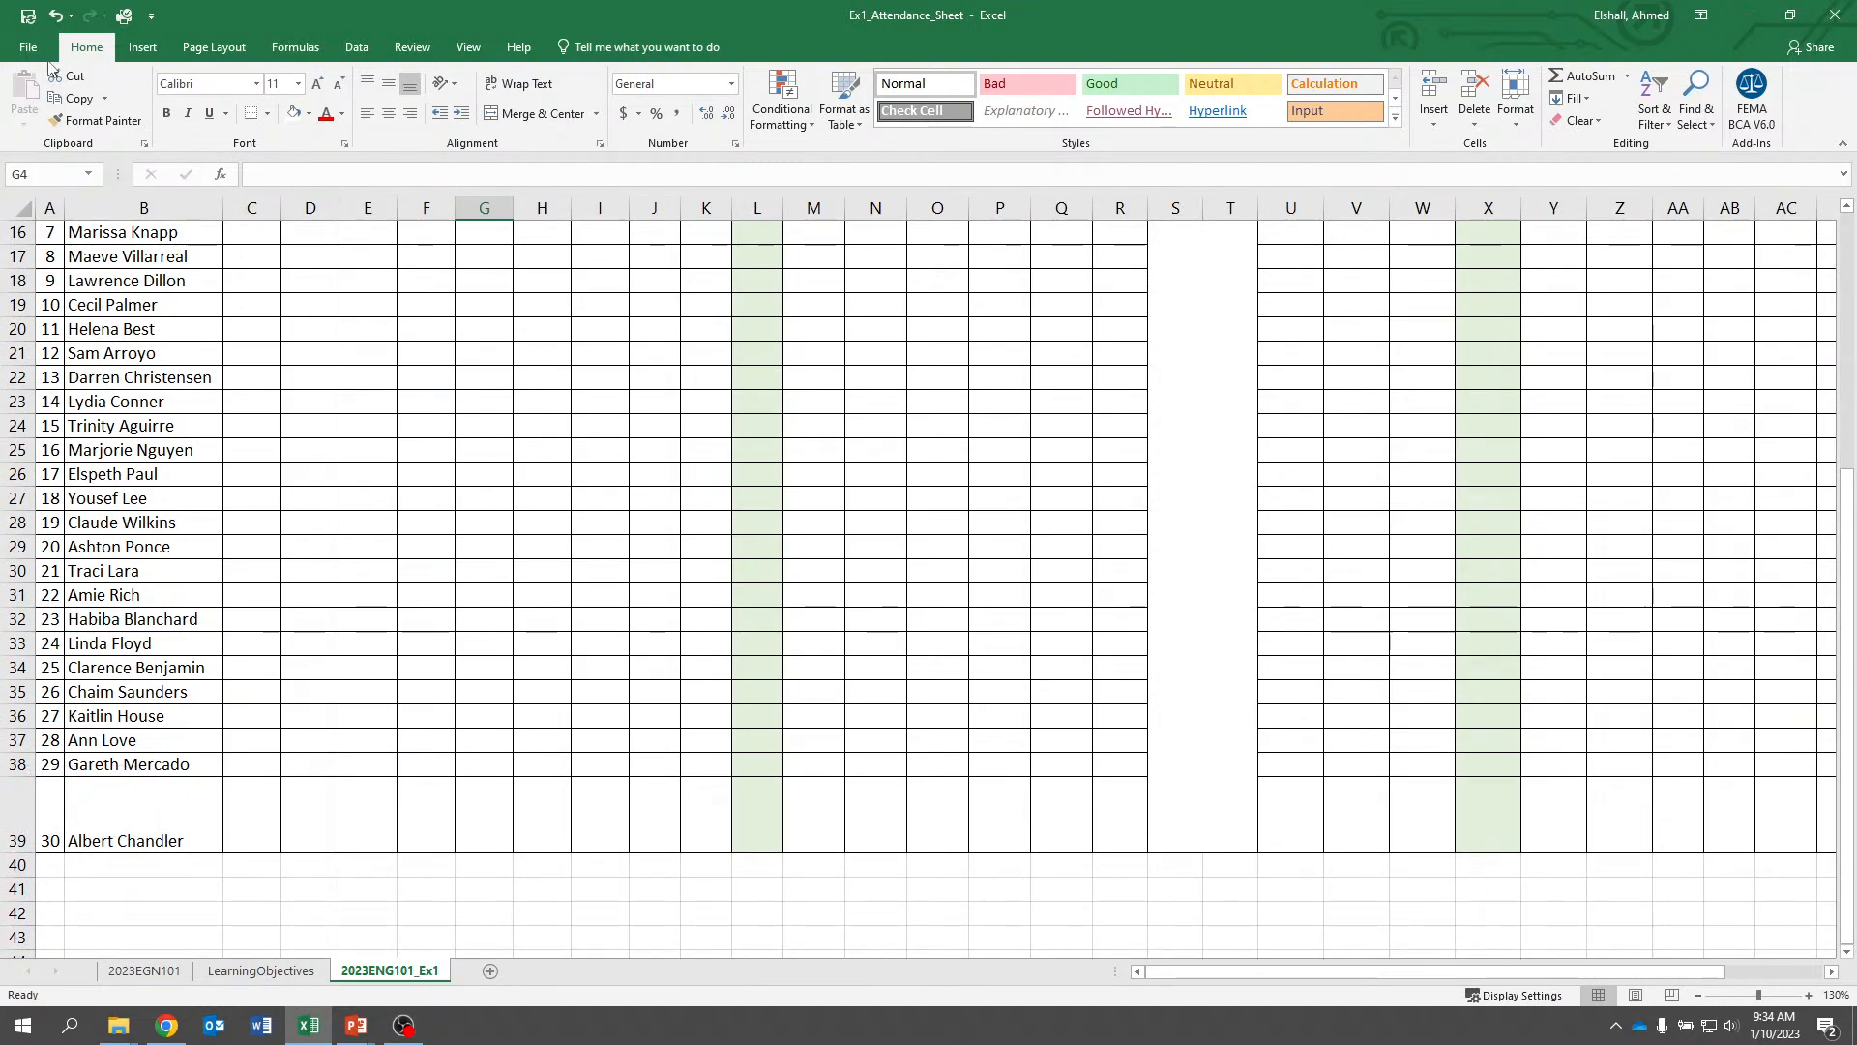
{"action": "key", "text": "ctrl+z"}
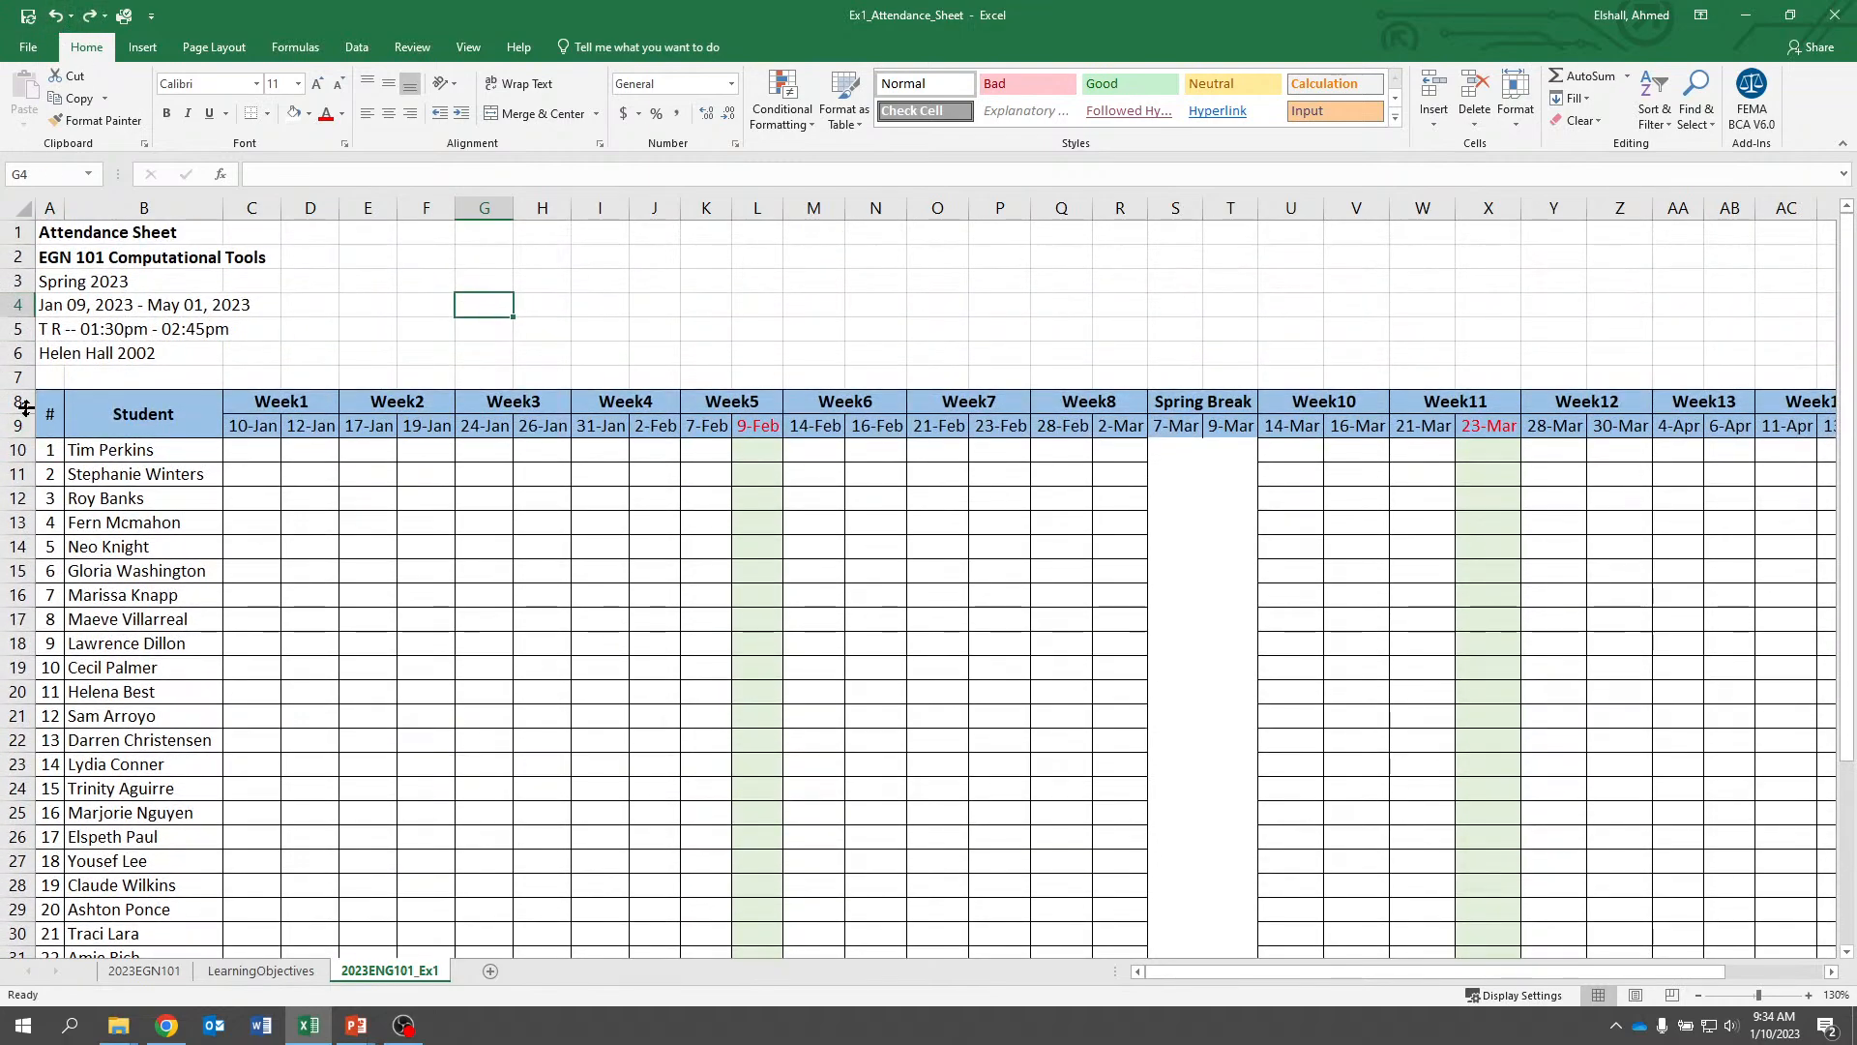
Set the row height of table rows 8 to 39 to 16
{"action": "left_click_drag", "start_coordinate": [21, 401], "coordinate": [14, 909]}
{"action": "right_click", "coordinate": [16, 910]}
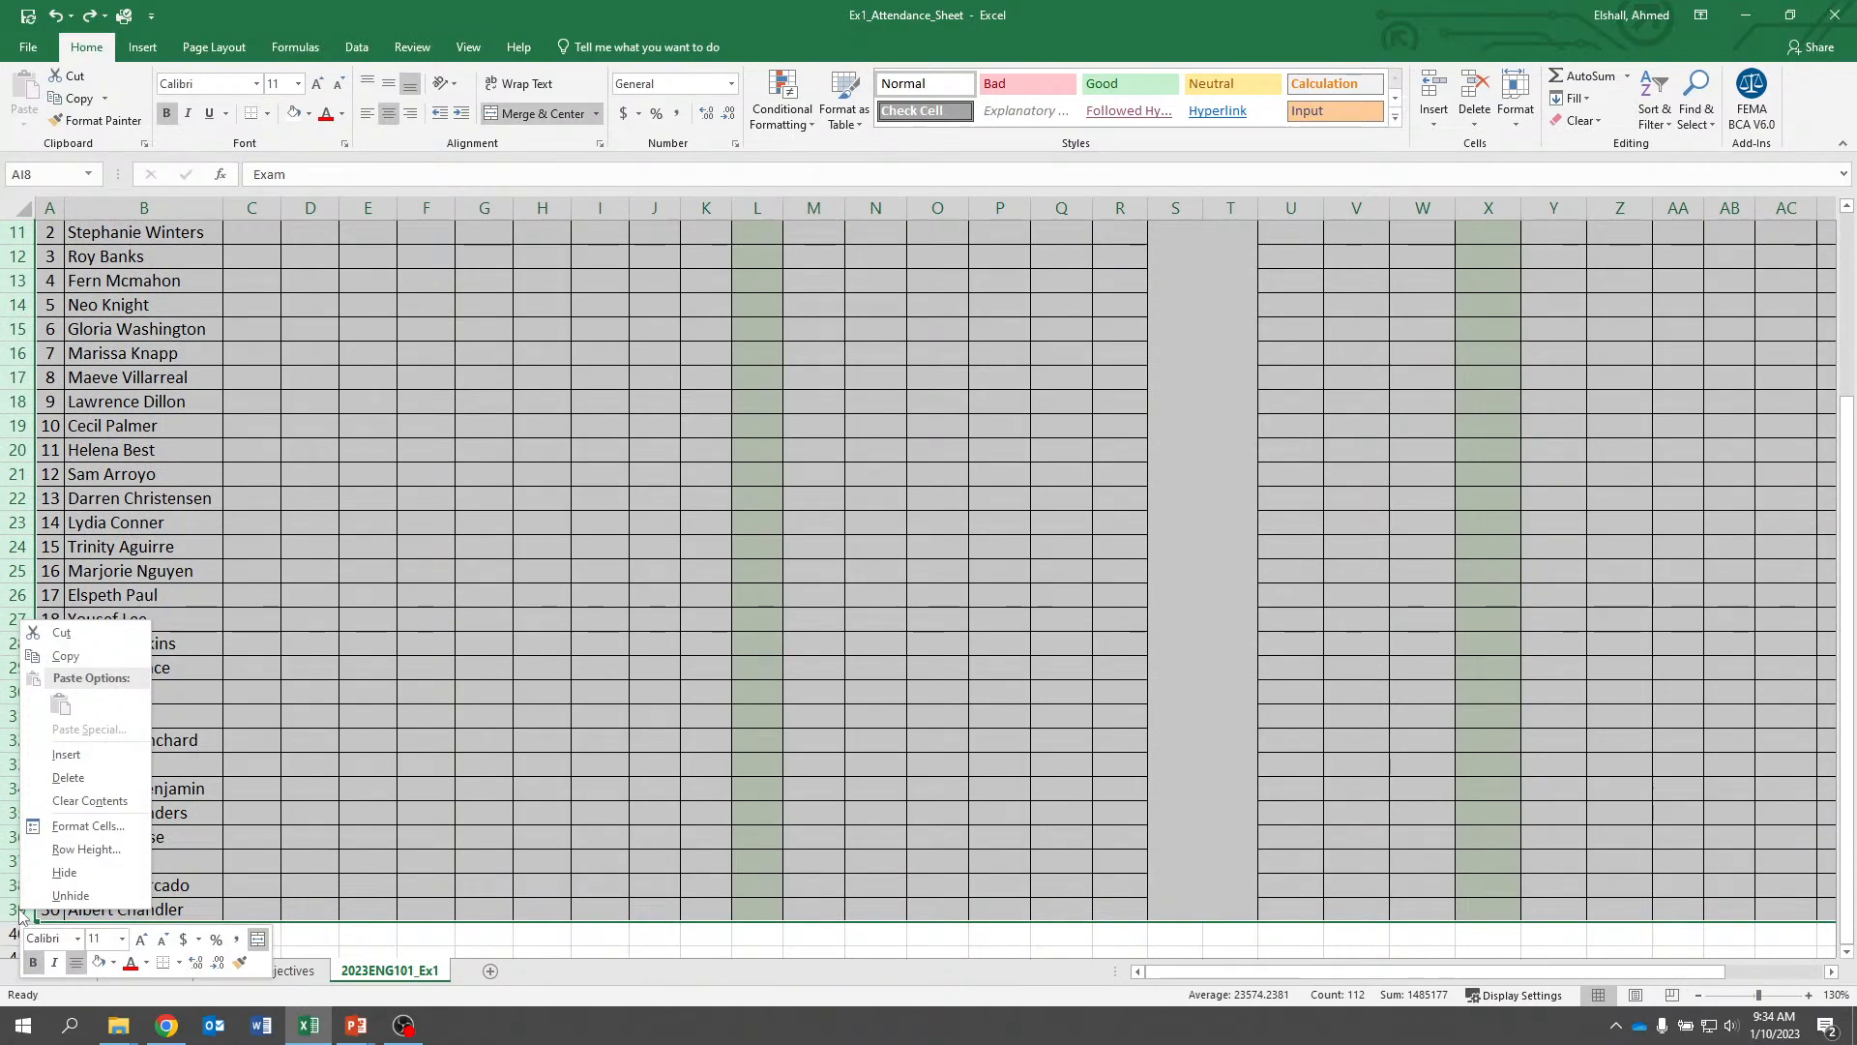
{"action": "left_click", "coordinate": [106, 848]}
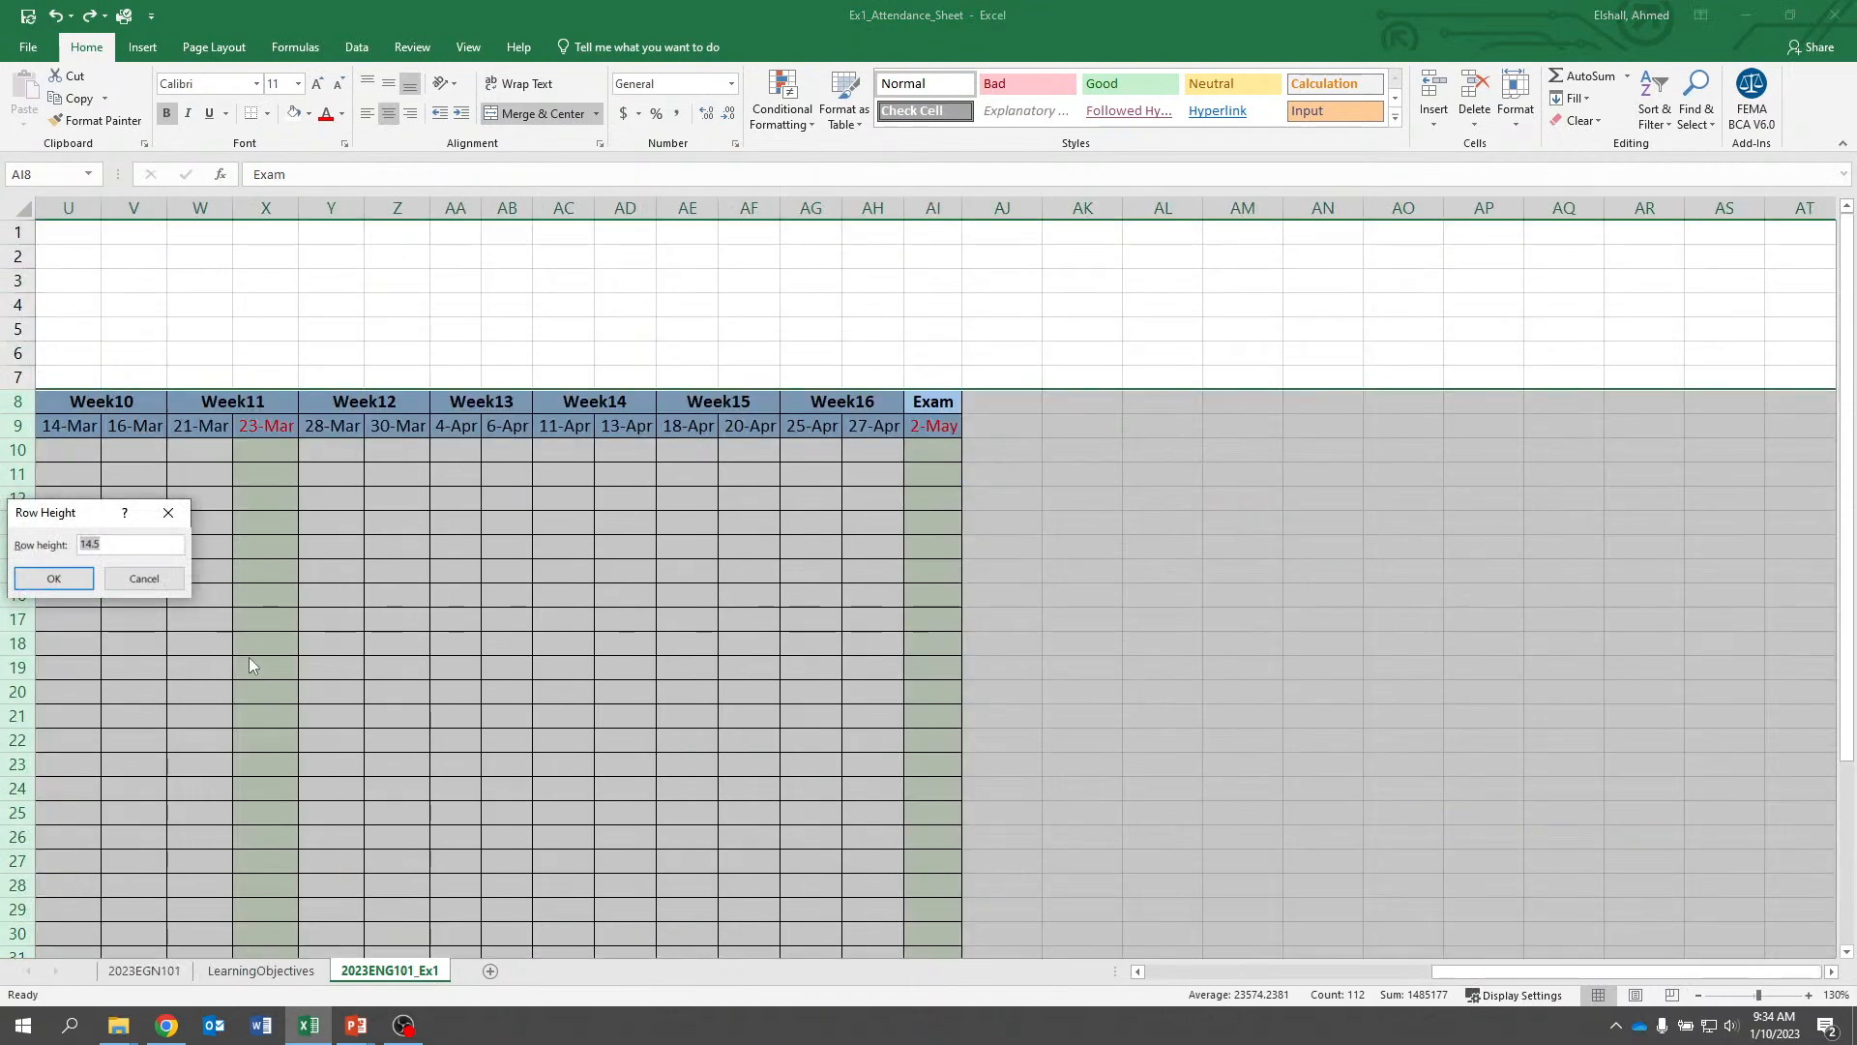
{"action": "left_click", "coordinate": [112, 548]}
{"action": "left_click", "coordinate": [58, 578]}
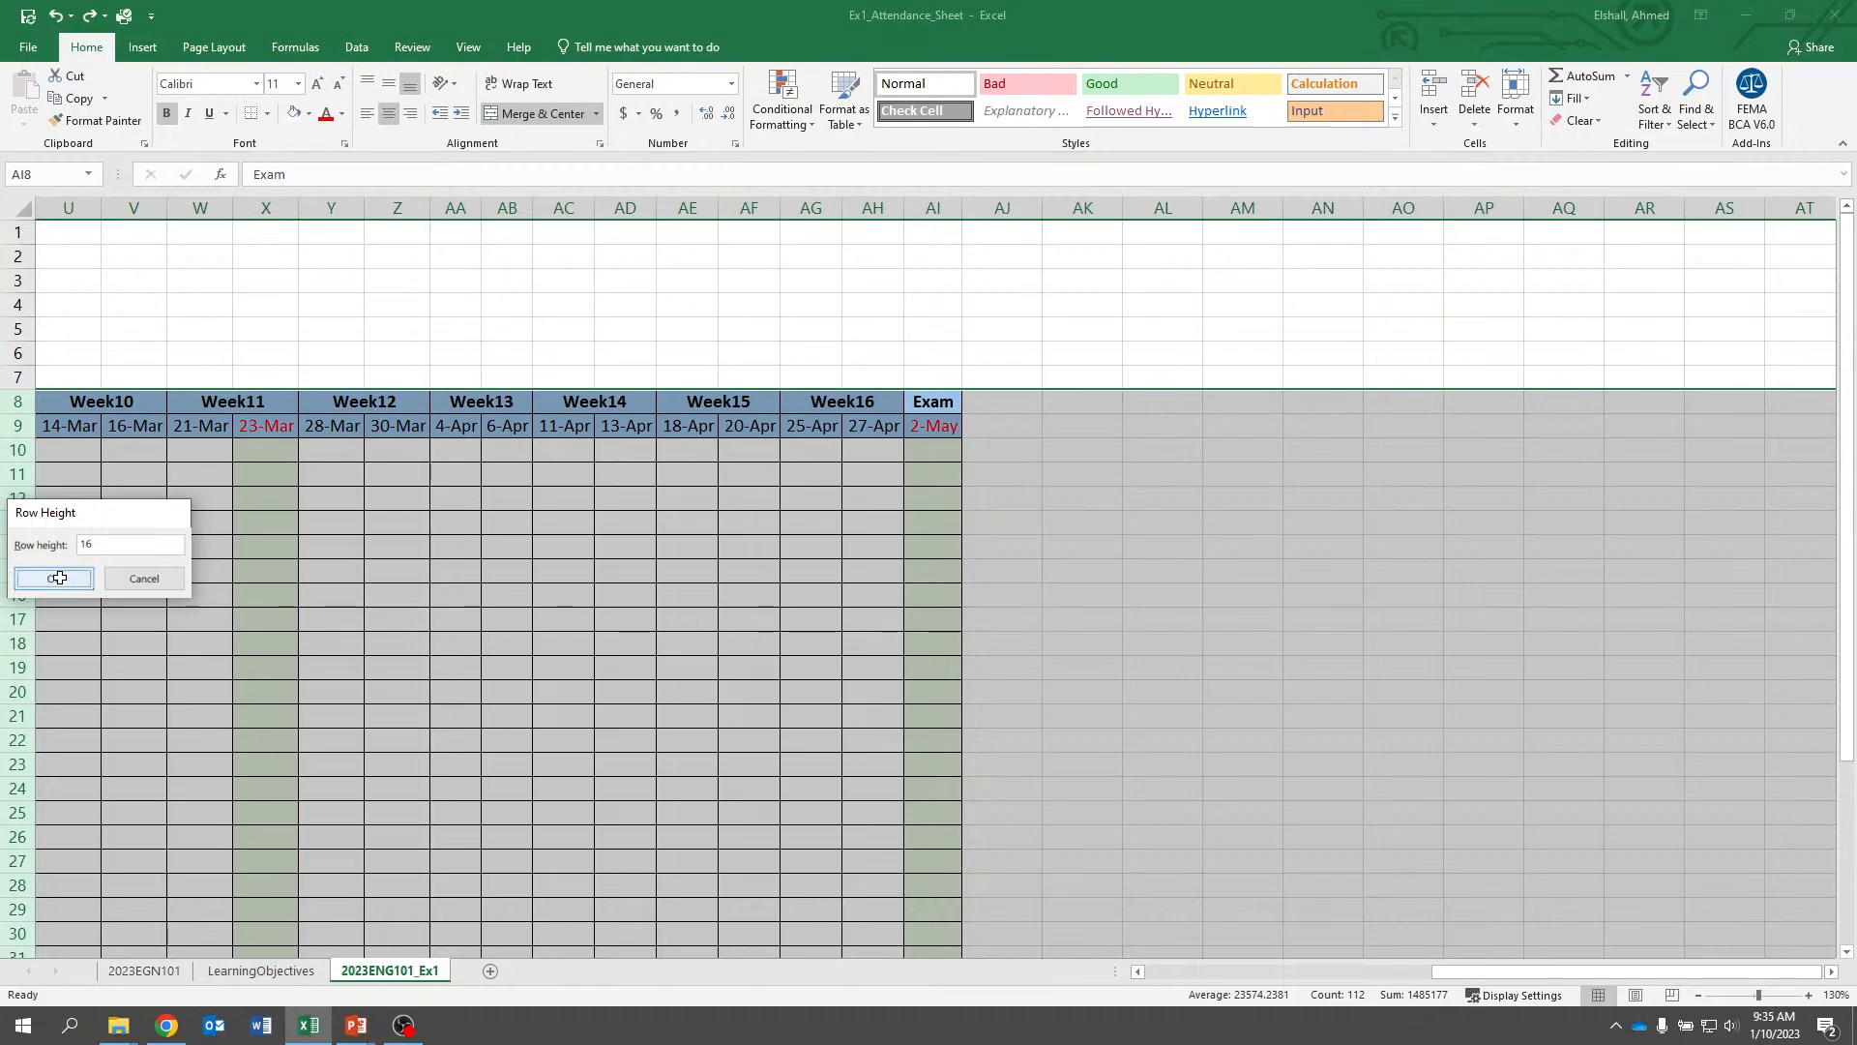
Review the resized table rows back to the student names and up to the sheet heading
{"action": "left_click", "coordinate": [368, 589]}
{"action": "key", "text": "Left"}
{"action": "key", "text": "Left"}
{"action": "key", "text": "Left"}
{"action": "key", "text": "Left"}
{"action": "key", "text": "Left"}
{"action": "key", "text": "Left"}
{"action": "key", "text": "Left"}
{"action": "key", "text": "Left"}
{"action": "key", "text": "Left"}
{"action": "key", "text": "Left"}
{"action": "key", "text": "Left"}
{"action": "key", "text": "Left"}
{"action": "key", "text": "Left"}
{"action": "key", "text": "Left"}
{"action": "key", "text": "Left"}
{"action": "key", "text": "Left"}
{"action": "key", "text": "Left"}
{"action": "key", "text": "Left"}
{"action": "key", "text": "Left"}
{"action": "key", "text": "Left"}
{"action": "key", "text": "Left"}
{"action": "key", "text": "Left"}
{"action": "key", "text": "Left"}
{"action": "key", "text": "Left"}
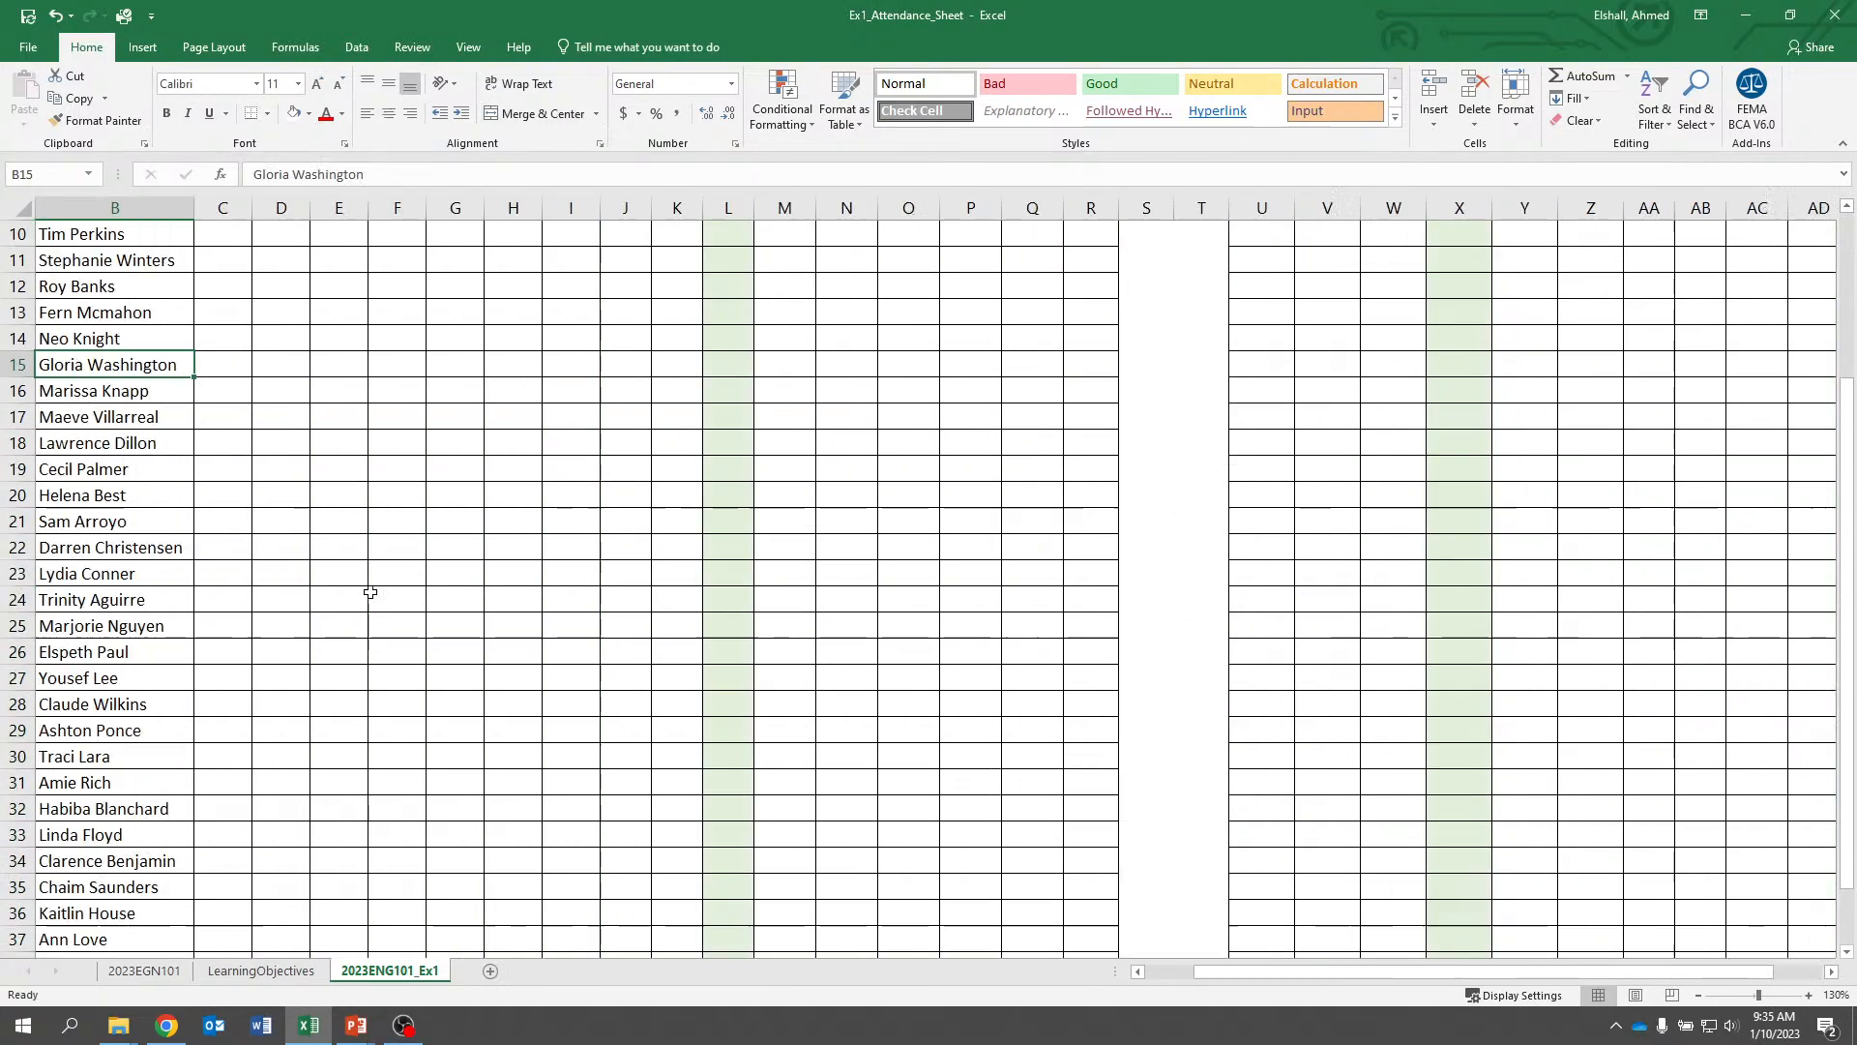
{"action": "scroll", "coordinate": [370, 592], "scroll_direction": "up", "scroll_amount": 3}
{"action": "scroll", "coordinate": [189, 536], "scroll_direction": "down", "scroll_amount": 1}
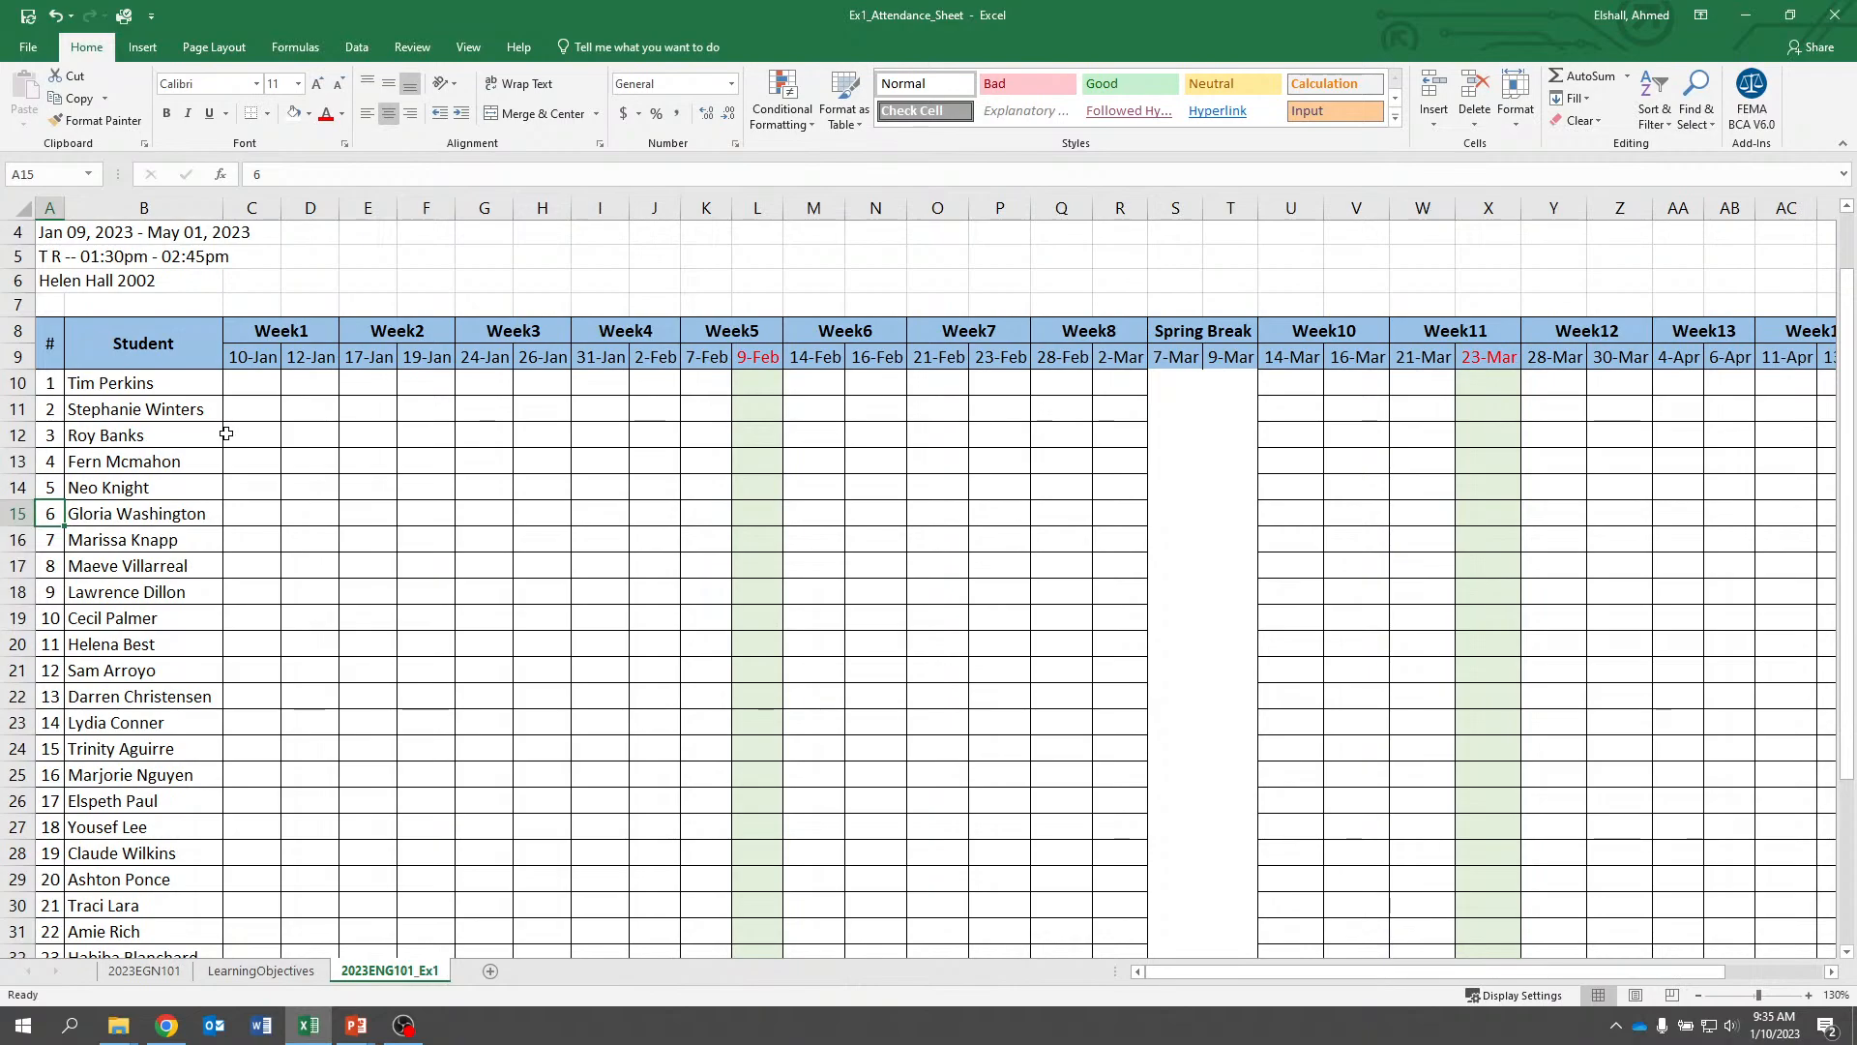
{"action": "scroll", "coordinate": [223, 433], "scroll_direction": "up", "scroll_amount": 1}
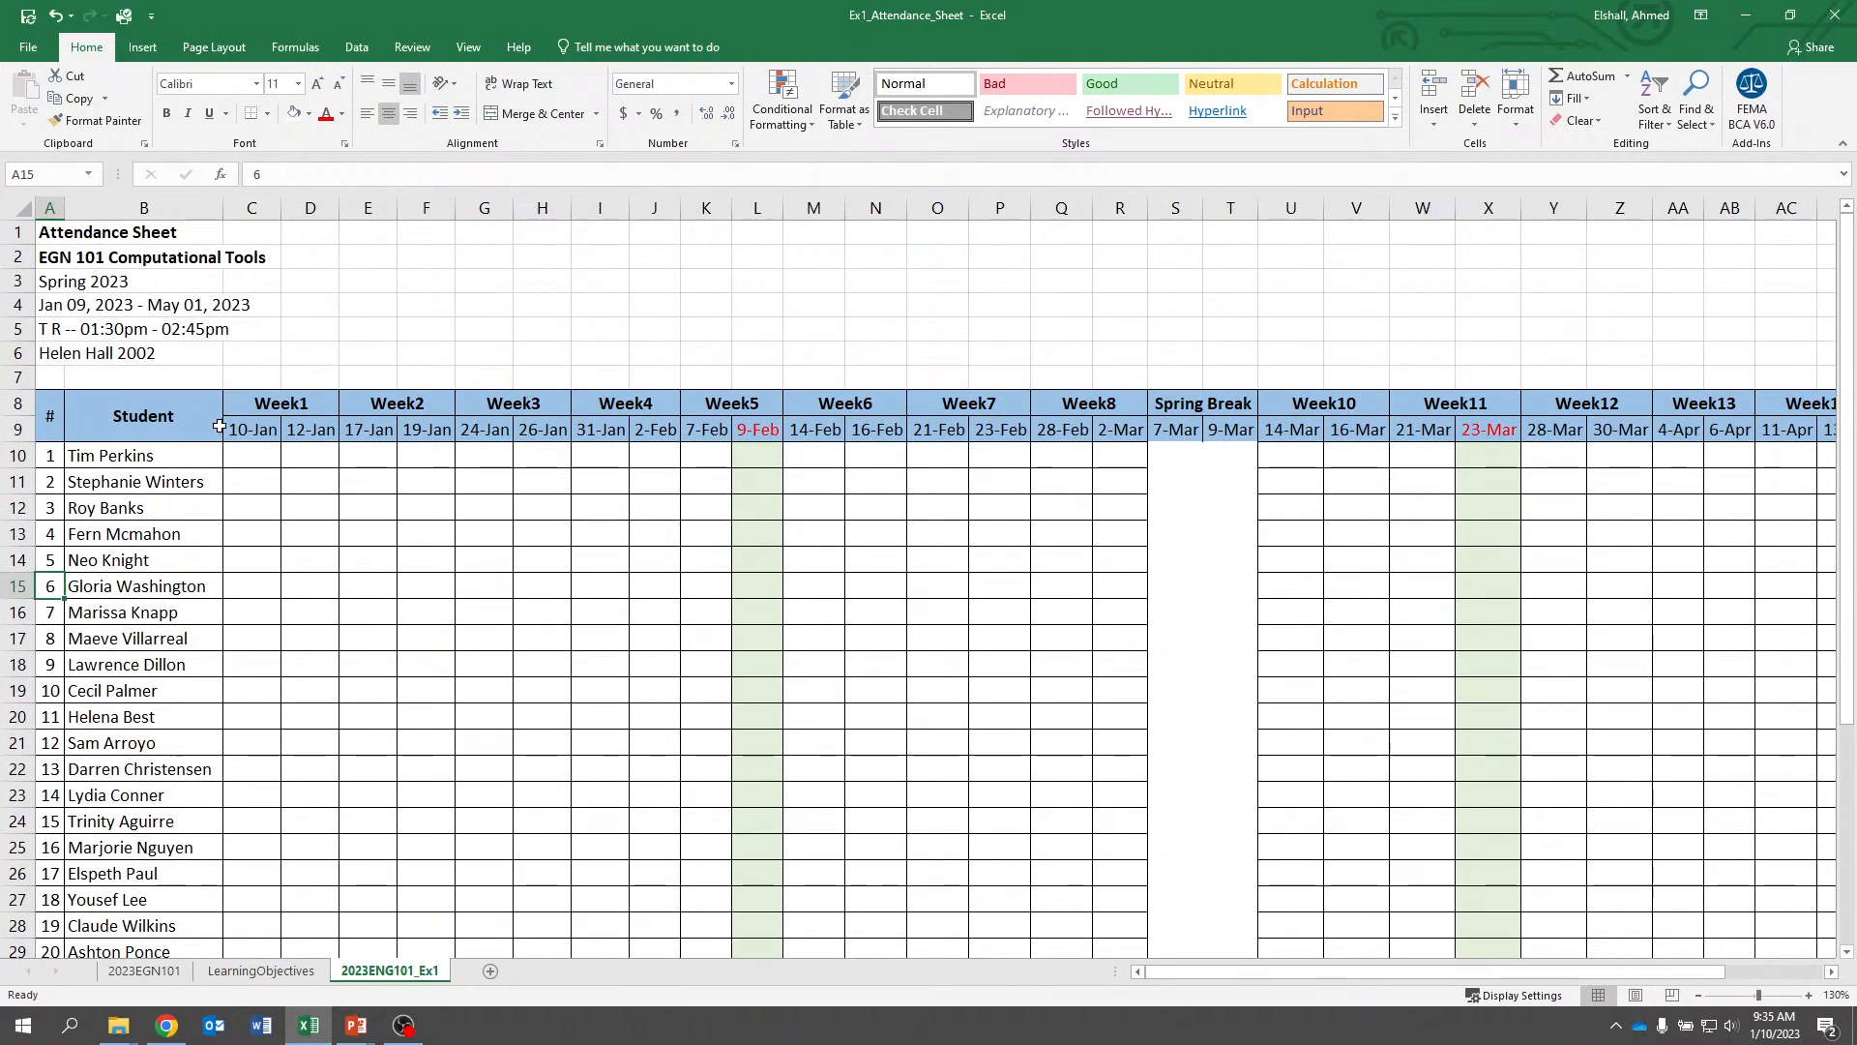
Show the sheet in Page Break Preview and move the first page break to the boundary between Week5 and Week6
{"action": "left_click", "coordinate": [483, 53]}
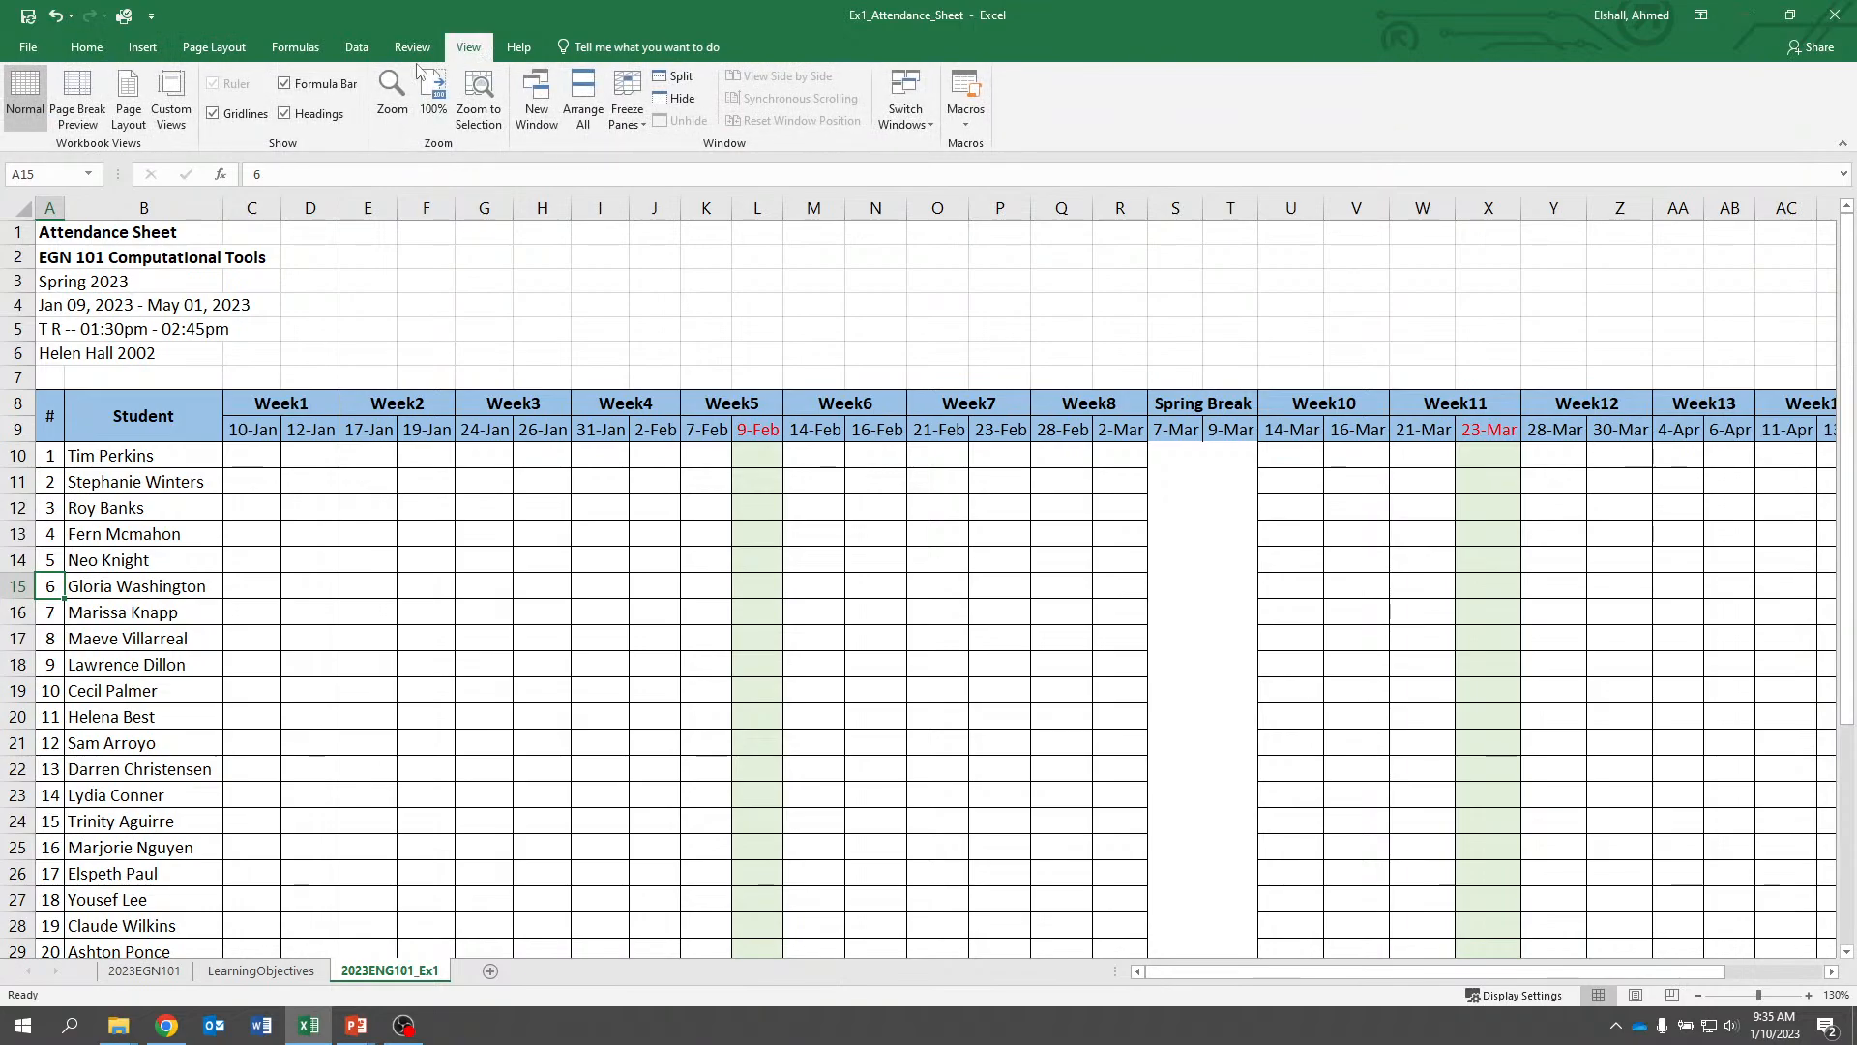
{"action": "left_click", "coordinate": [81, 102]}
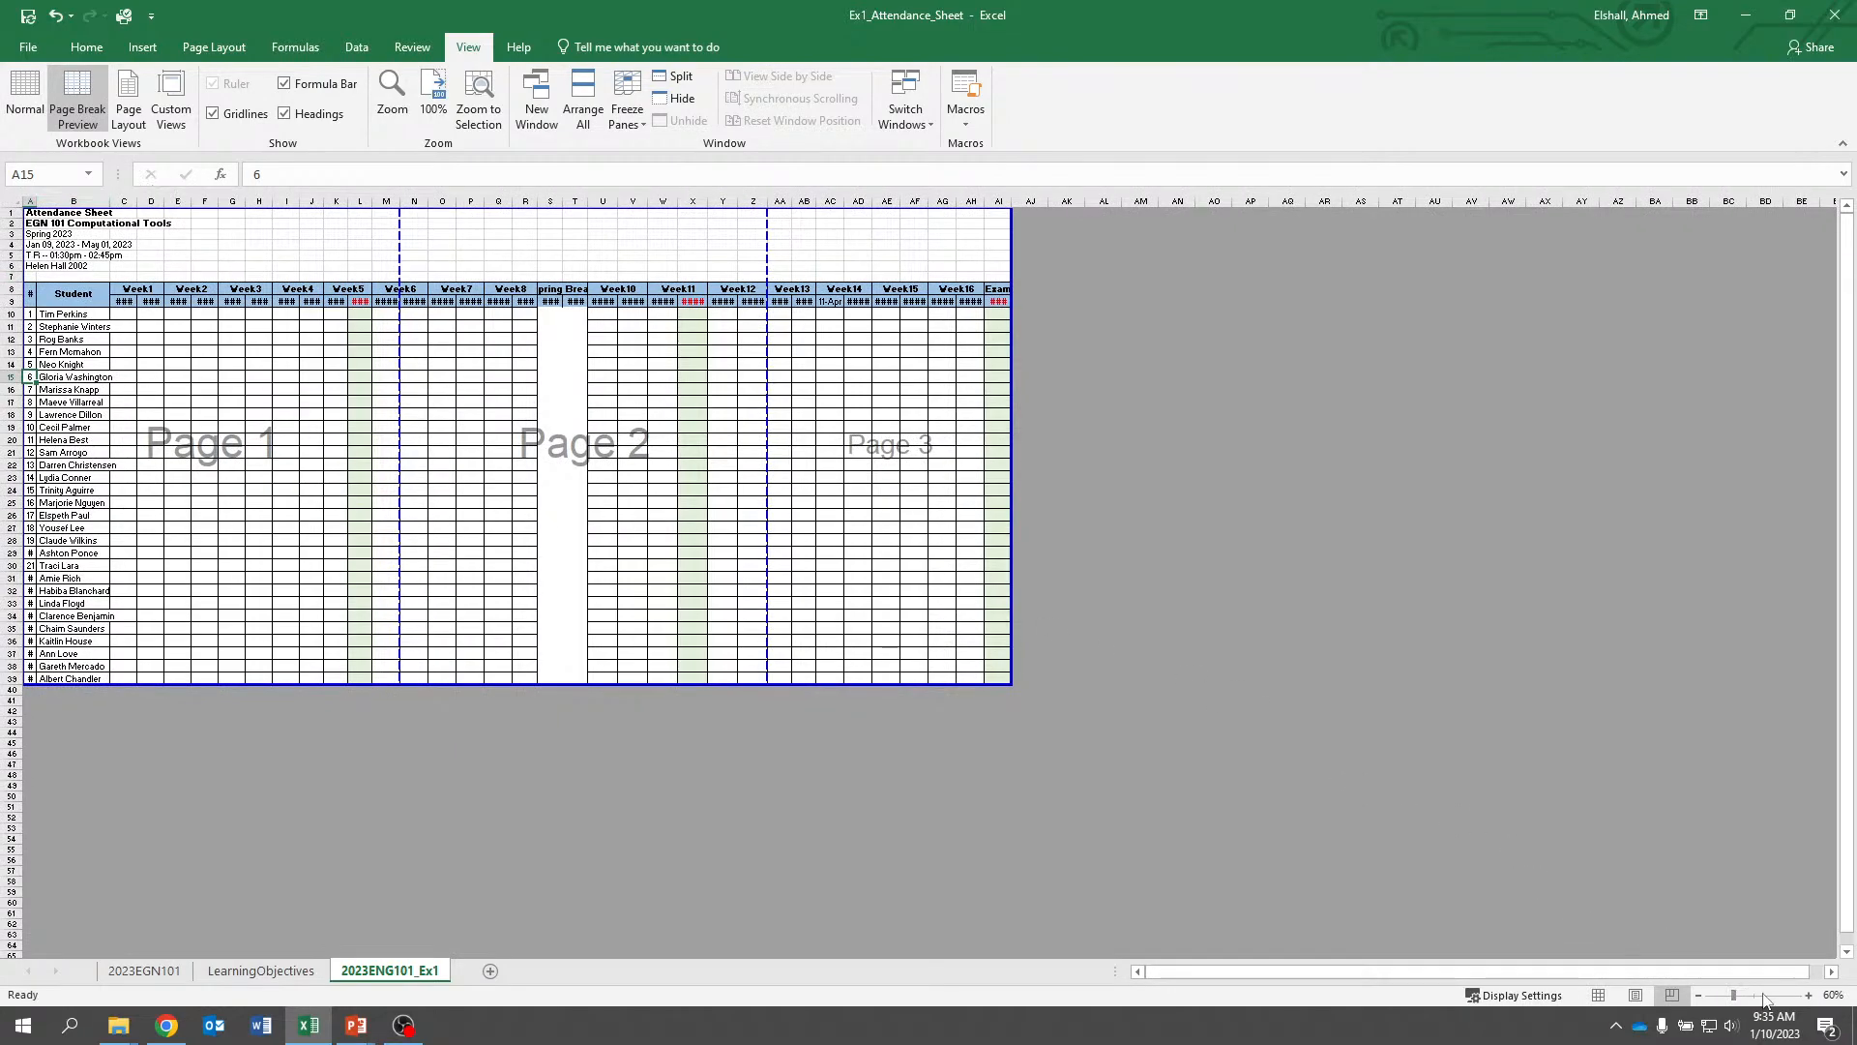
{"action": "left_click_drag", "start_coordinate": [1734, 996], "coordinate": [1753, 996]}
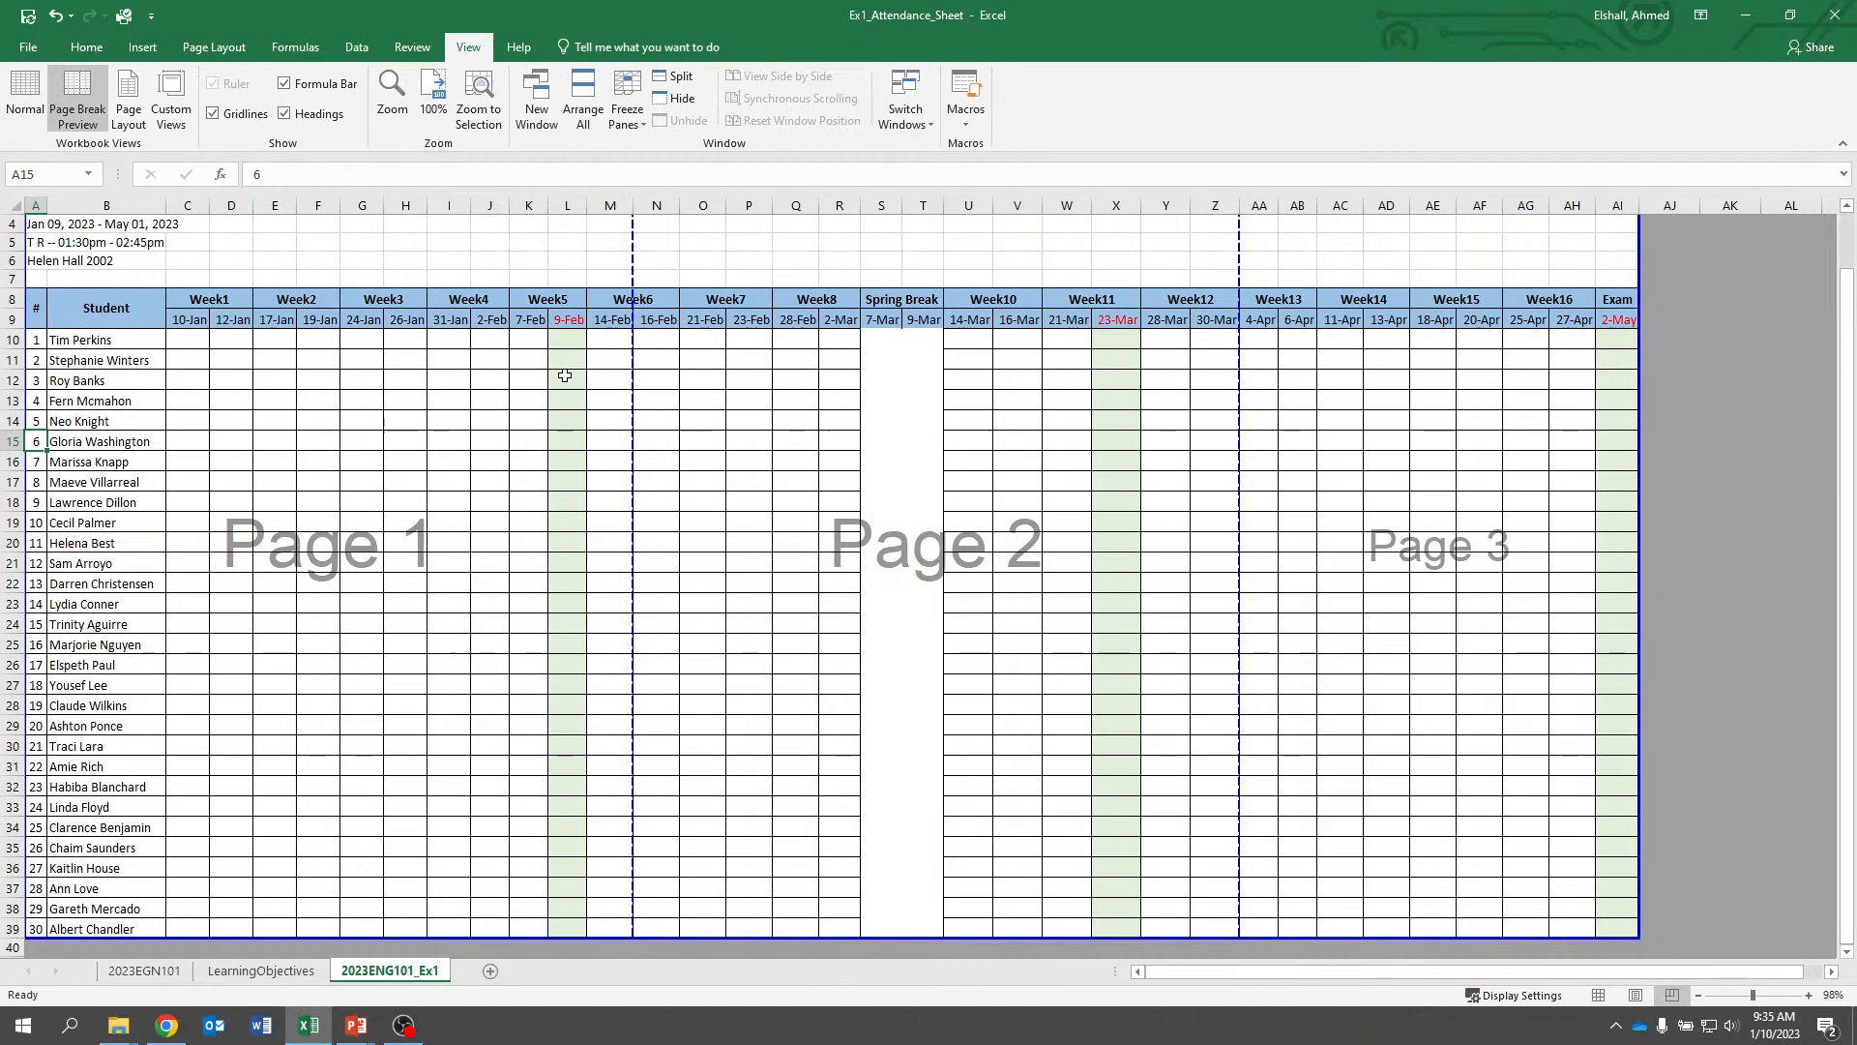
{"action": "left_click_drag", "start_coordinate": [636, 408], "coordinate": [586, 408]}
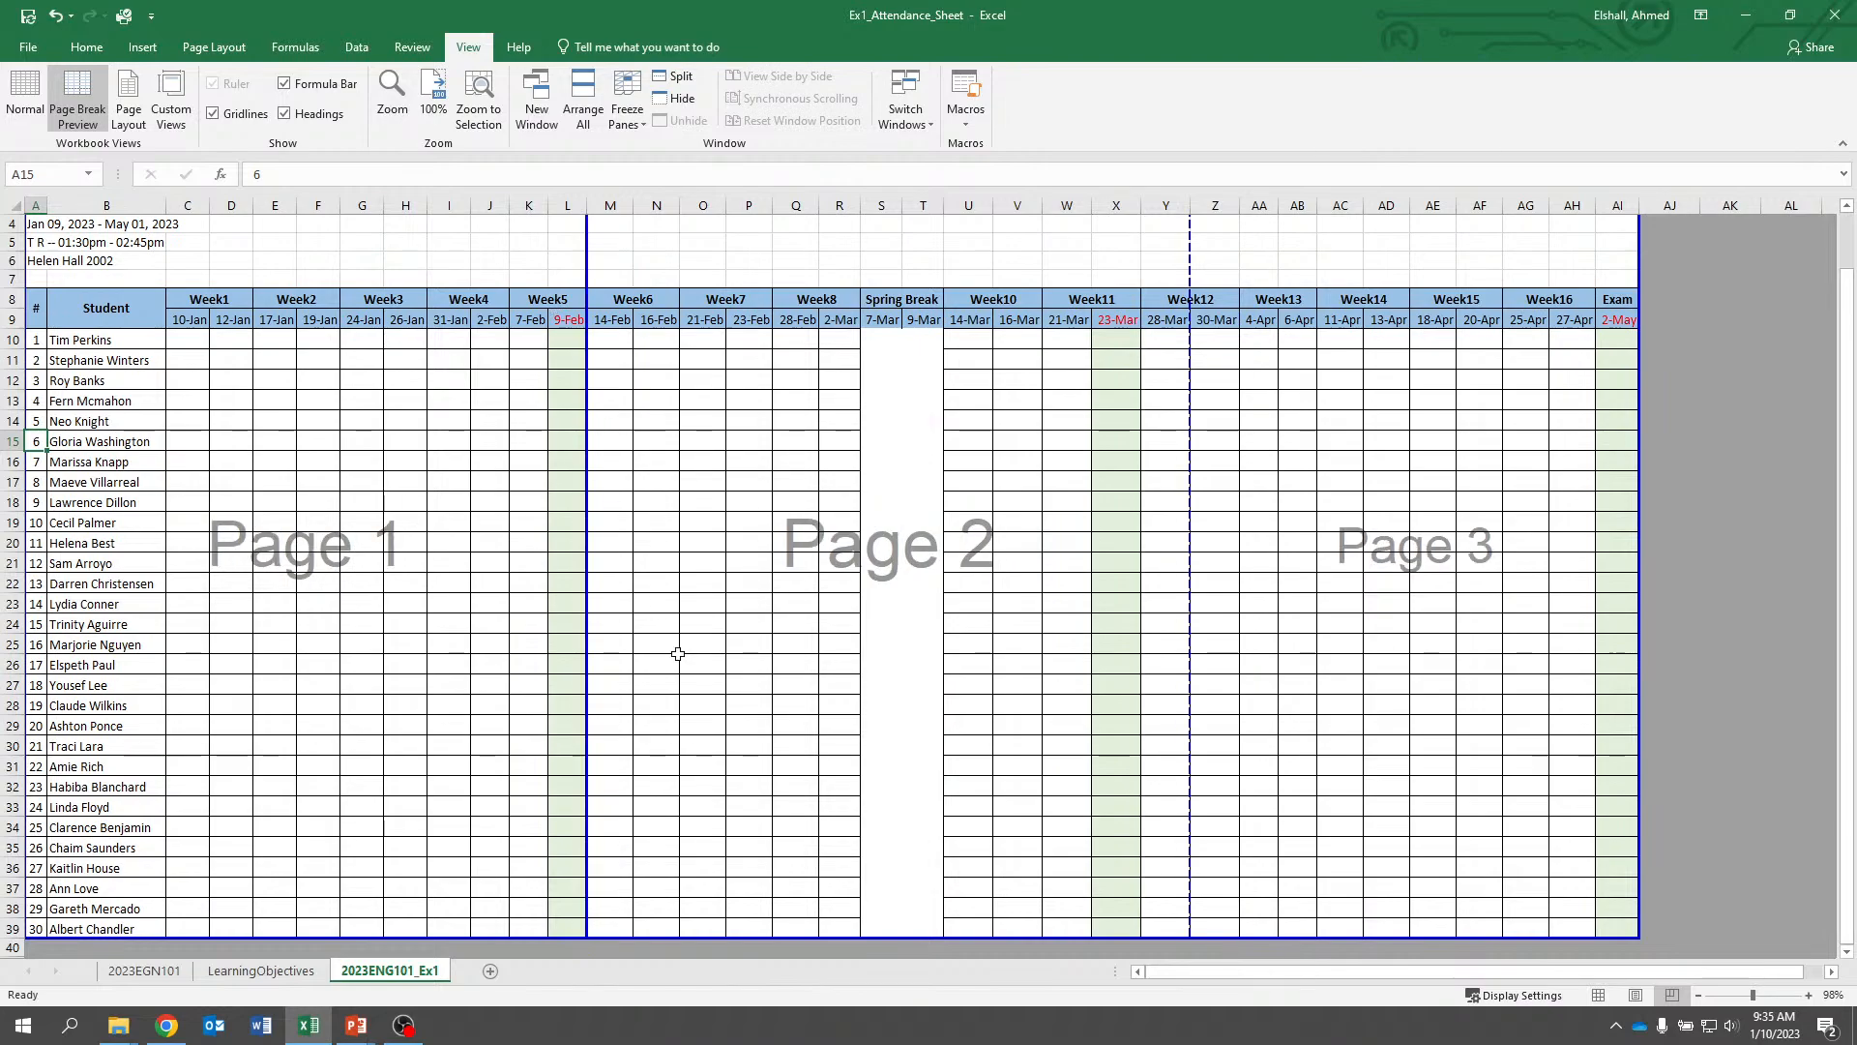
Open the print settings and limit the print range to pages 1 to 1
{"action": "left_click", "coordinate": [29, 49]}
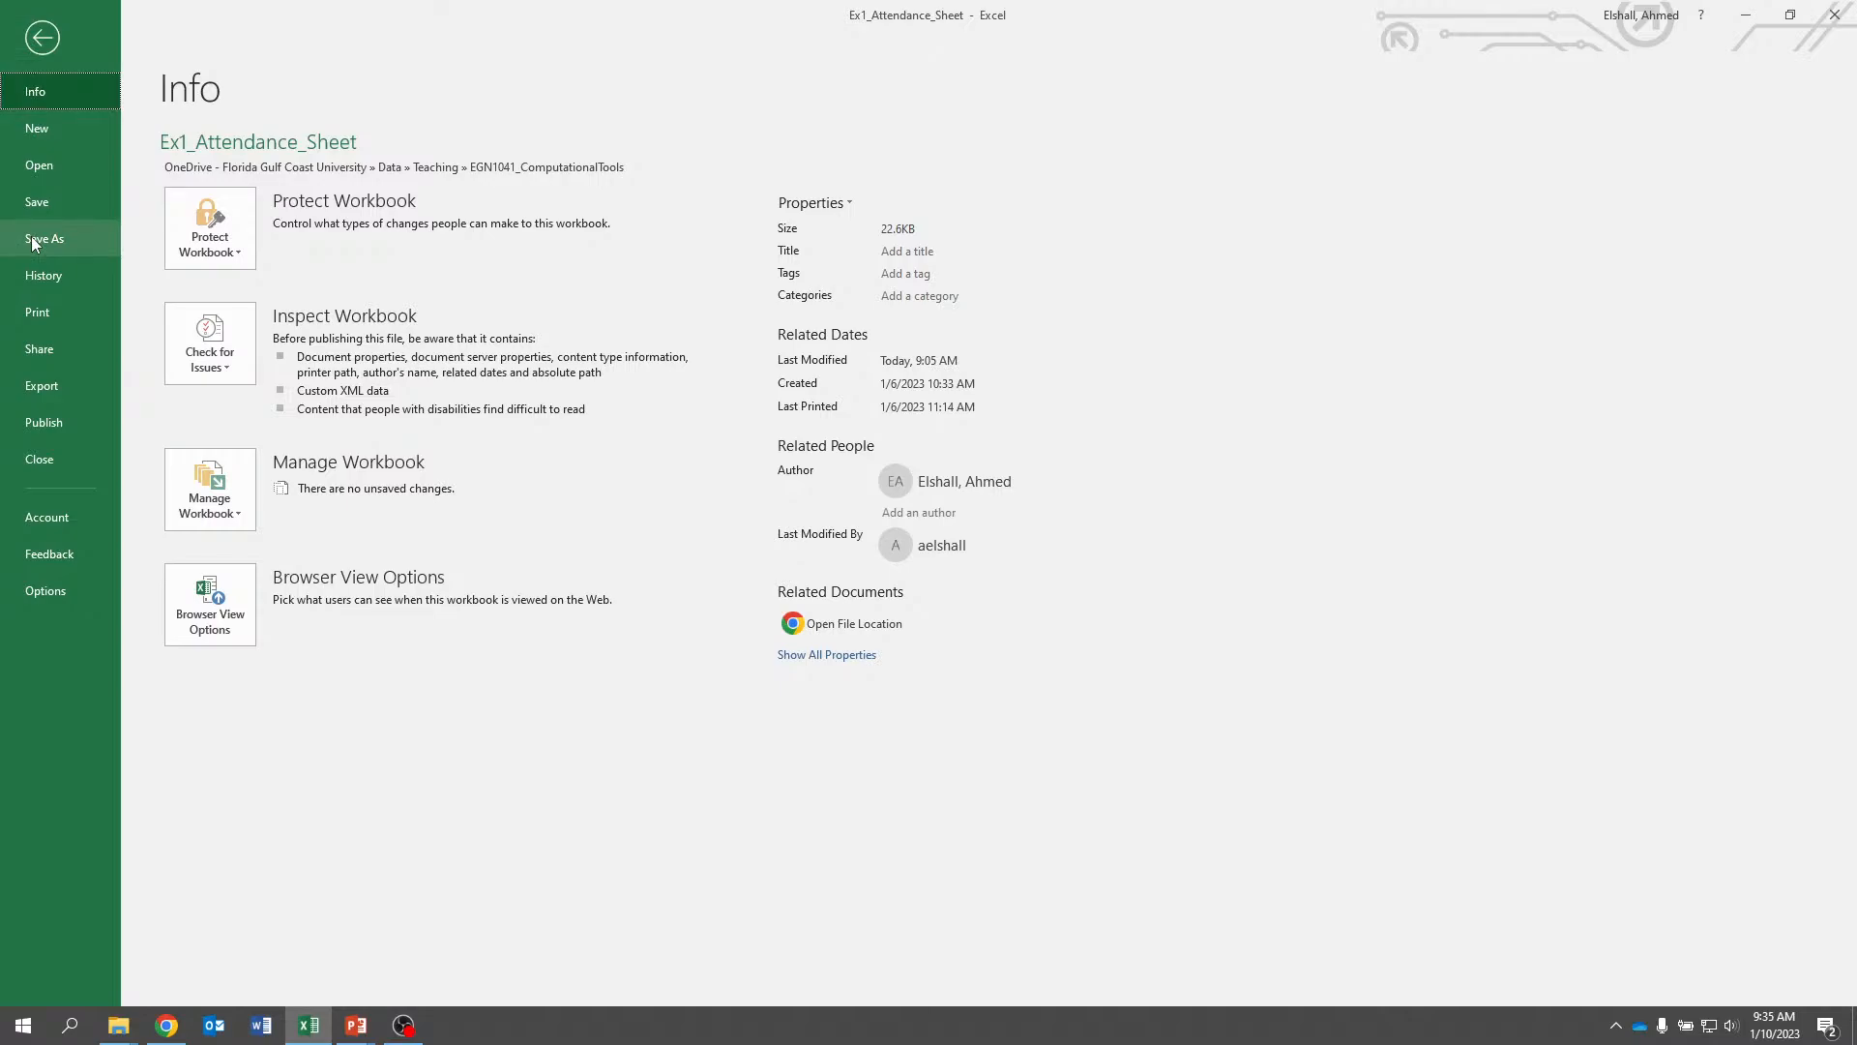
{"action": "left_click", "coordinate": [44, 312]}
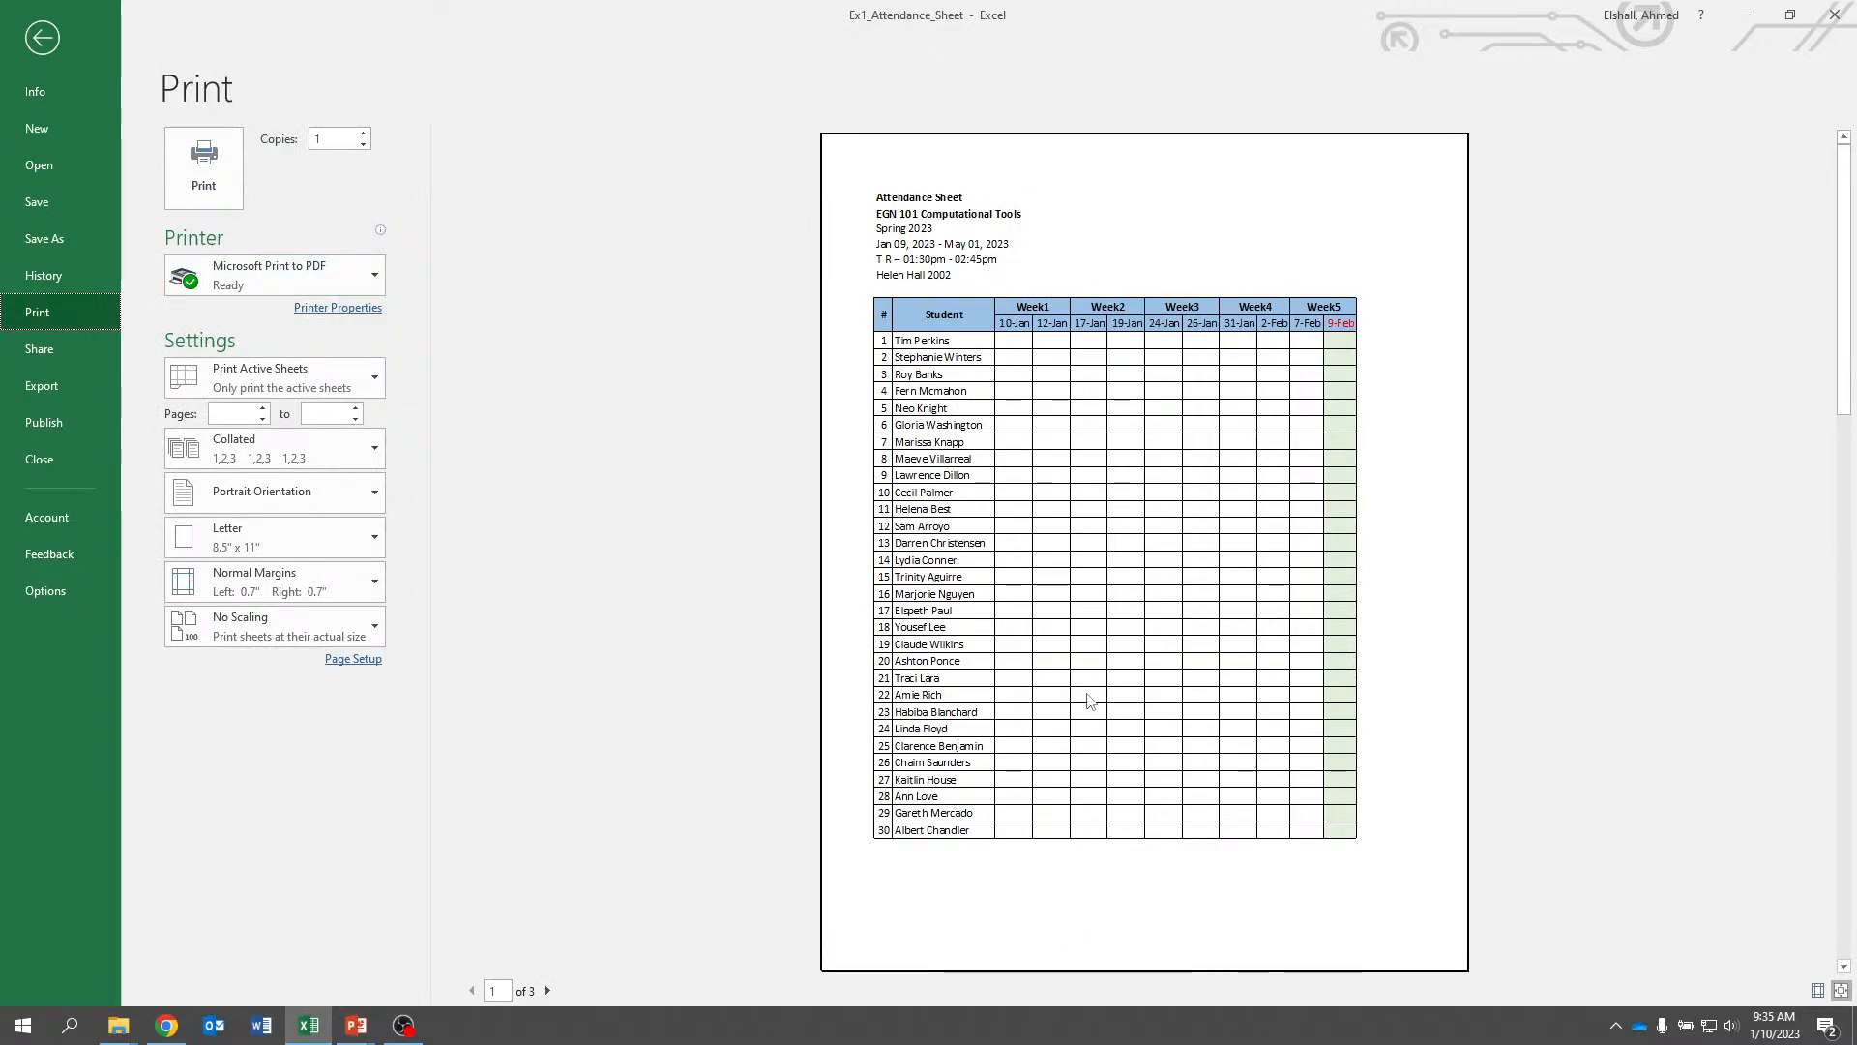
{"action": "left_click", "coordinate": [264, 409]}
{"action": "left_click", "coordinate": [356, 409]}
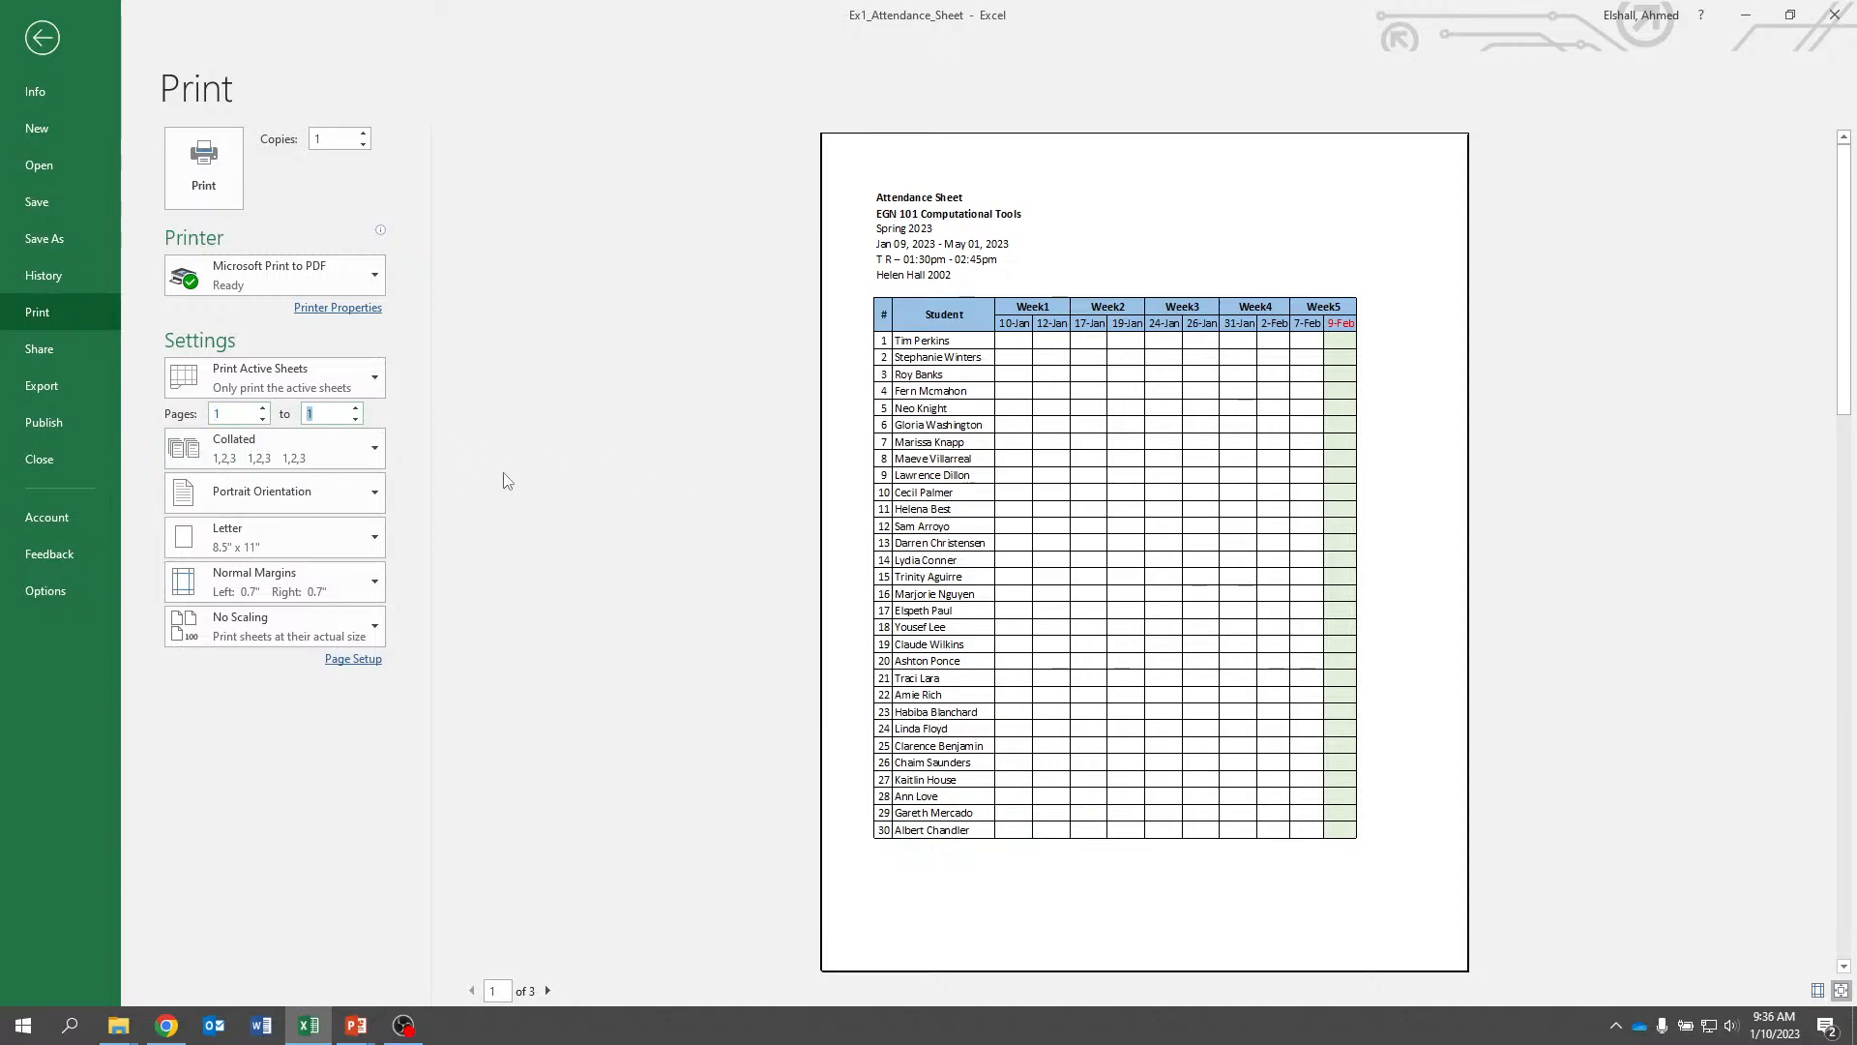
{"action": "left_click", "coordinate": [506, 481]}
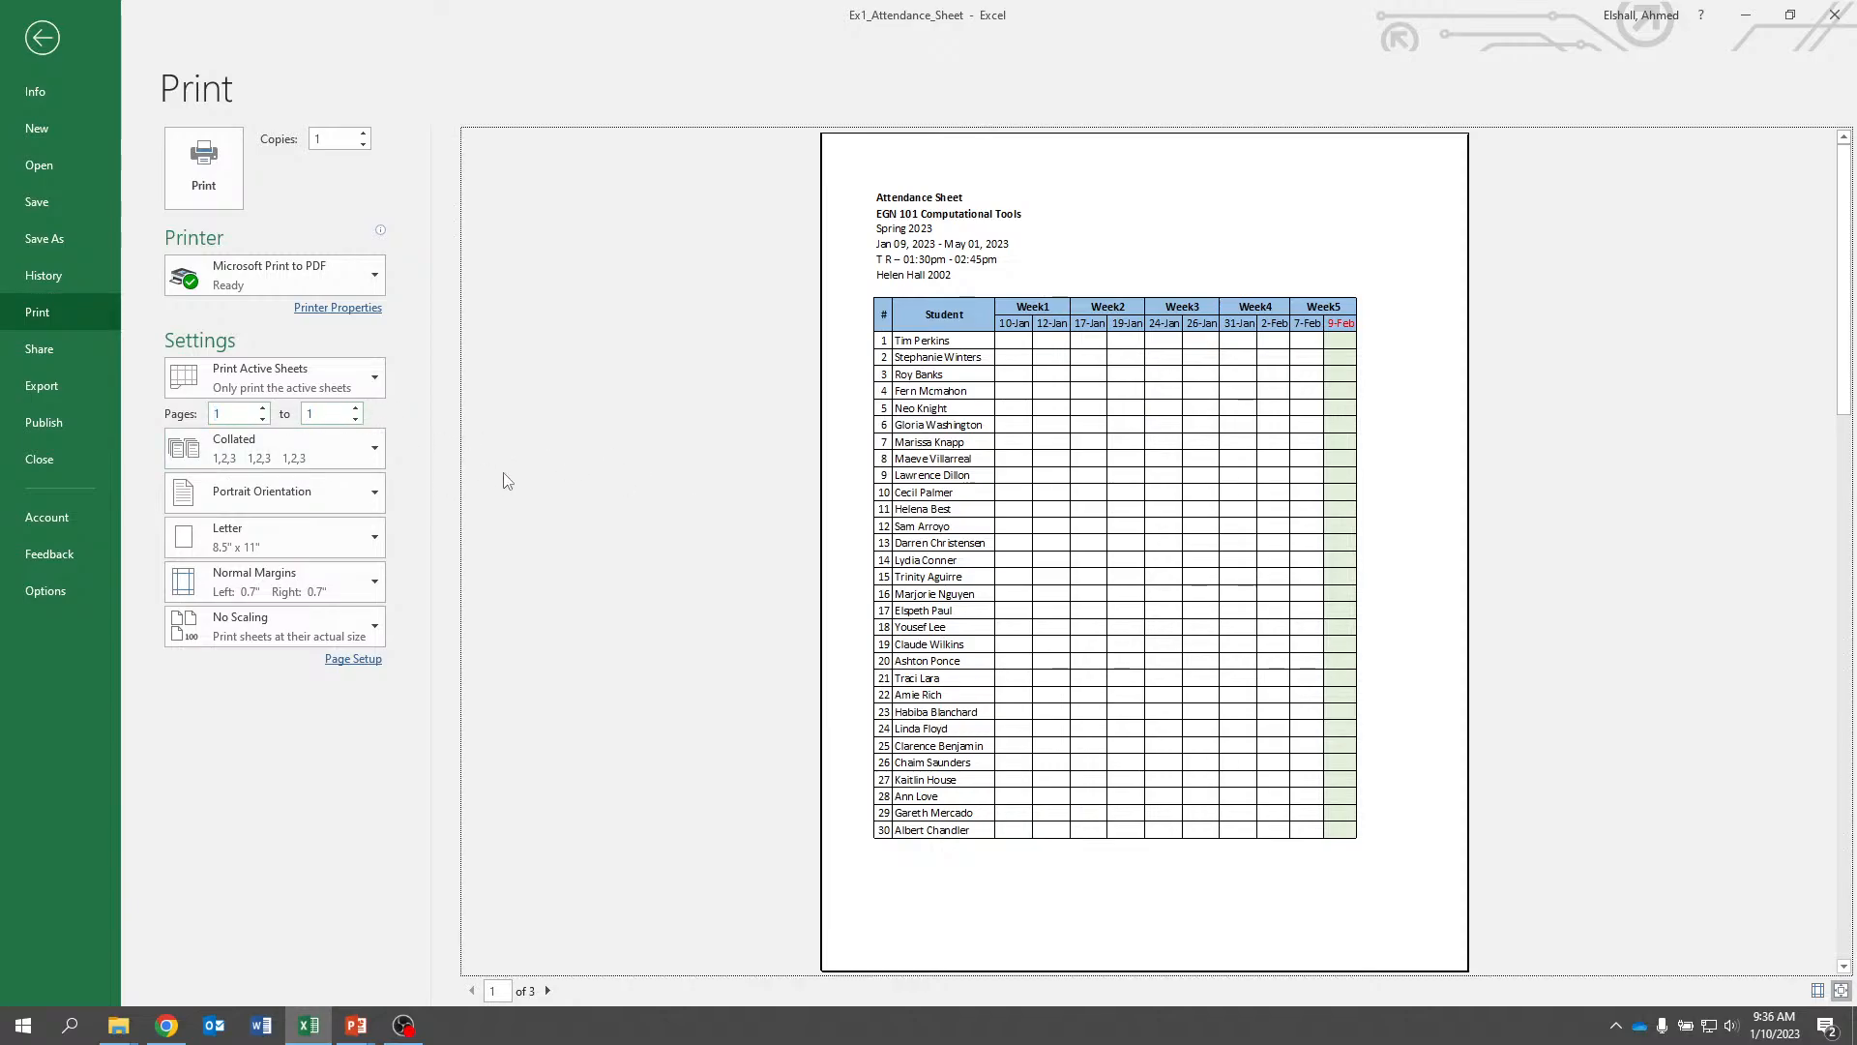
{"action": "left_click", "coordinate": [326, 338]}
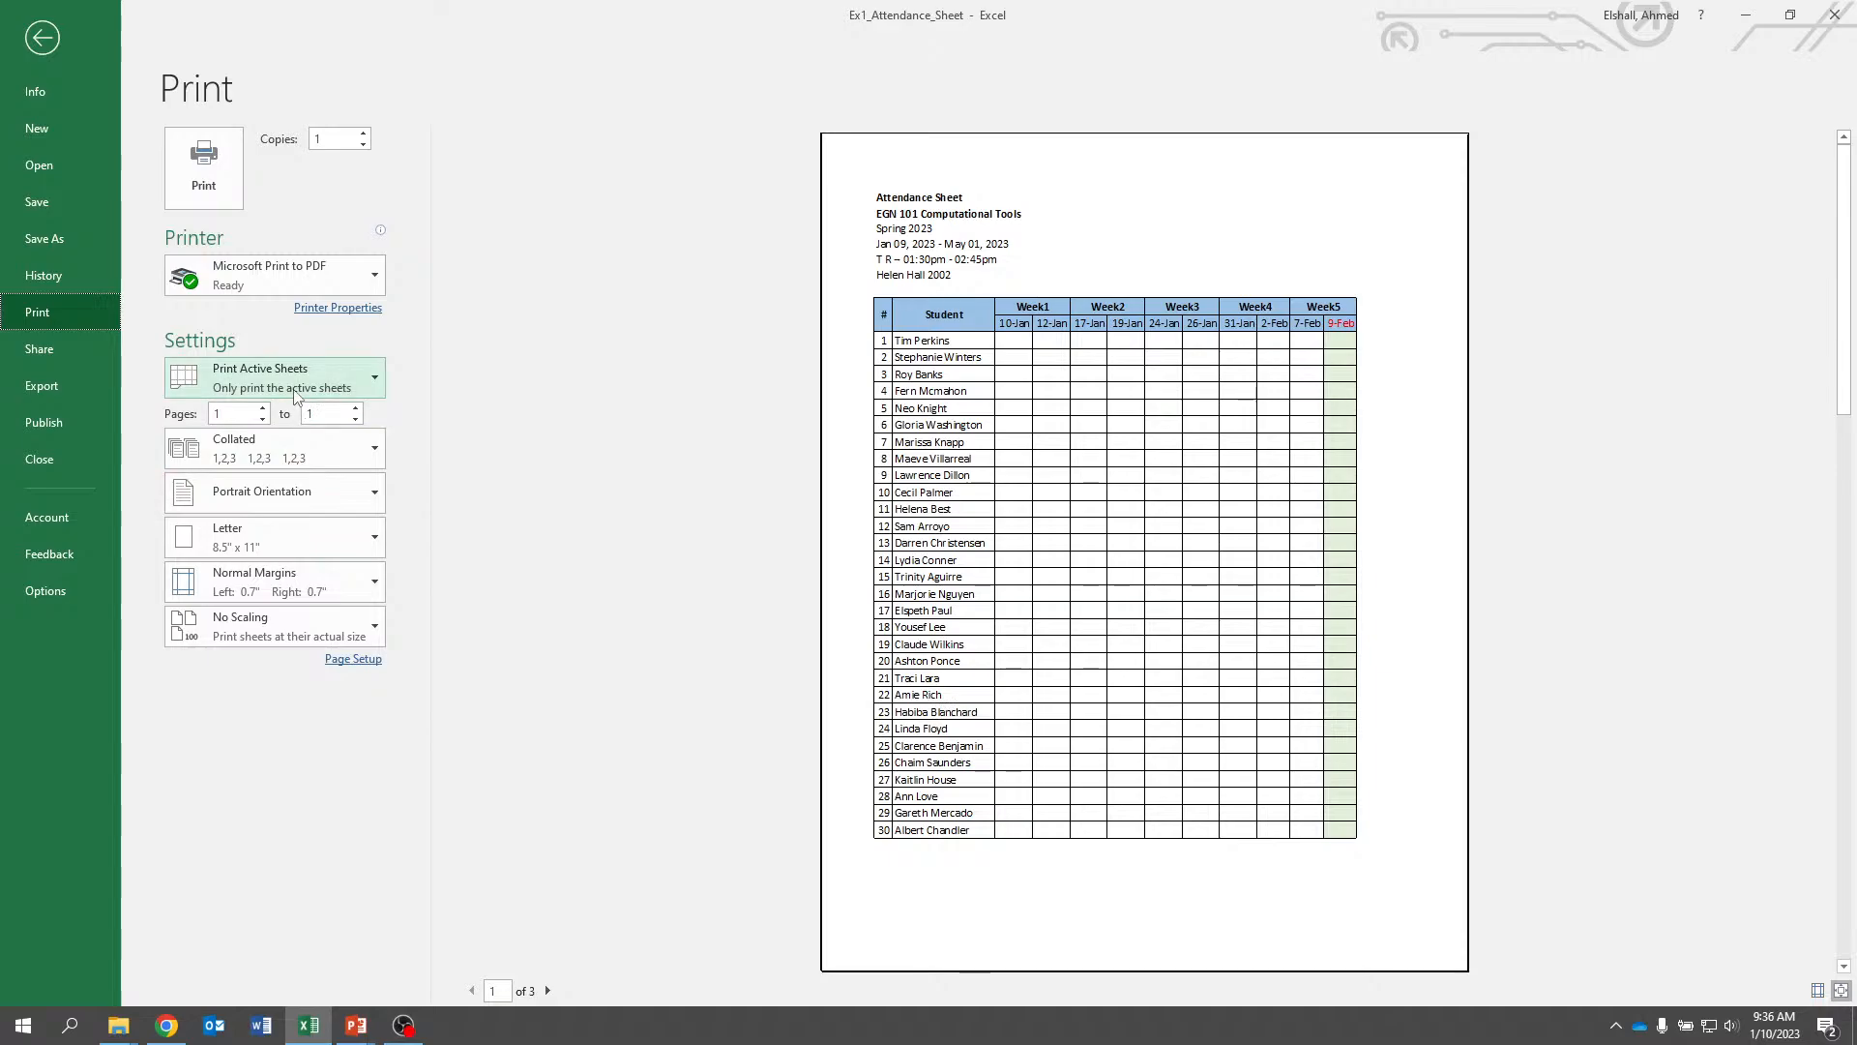
Try Landscape Orientation for the printout and return it to Portrait Orientation
{"action": "left_click", "coordinate": [304, 487]}
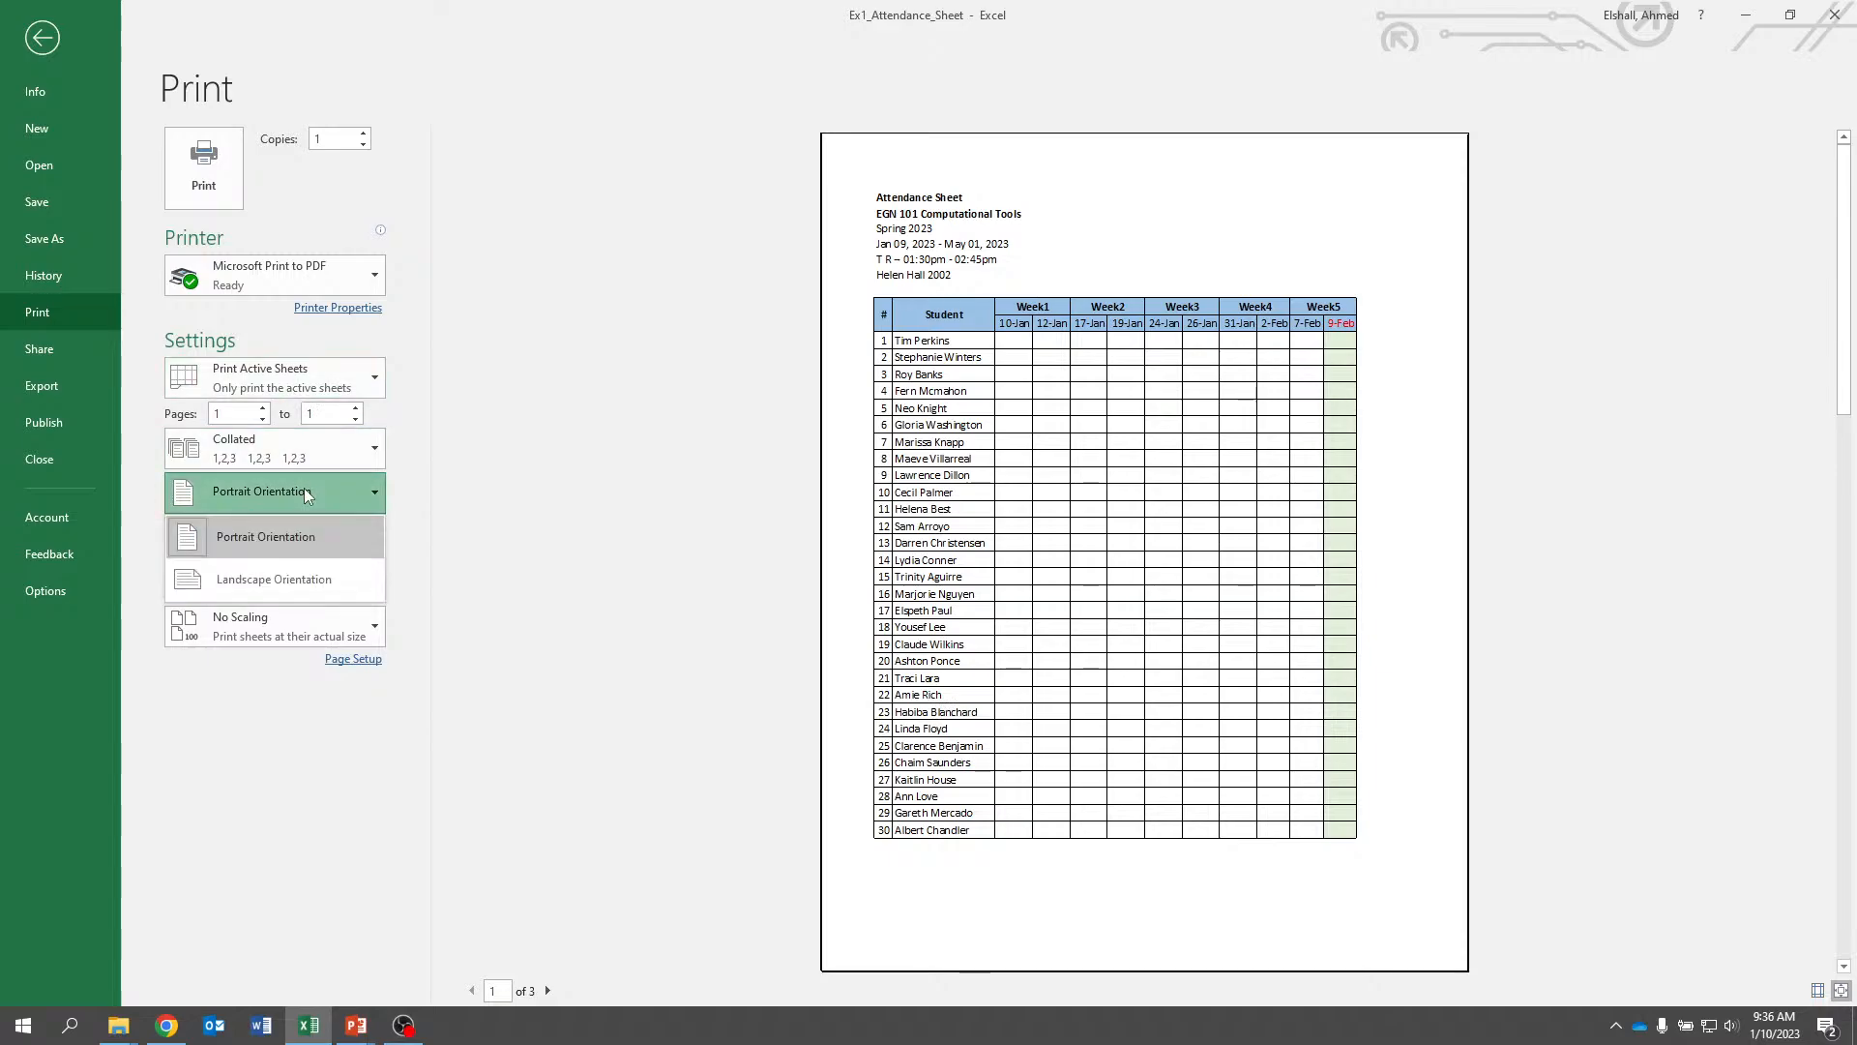
{"action": "left_click", "coordinate": [289, 592]}
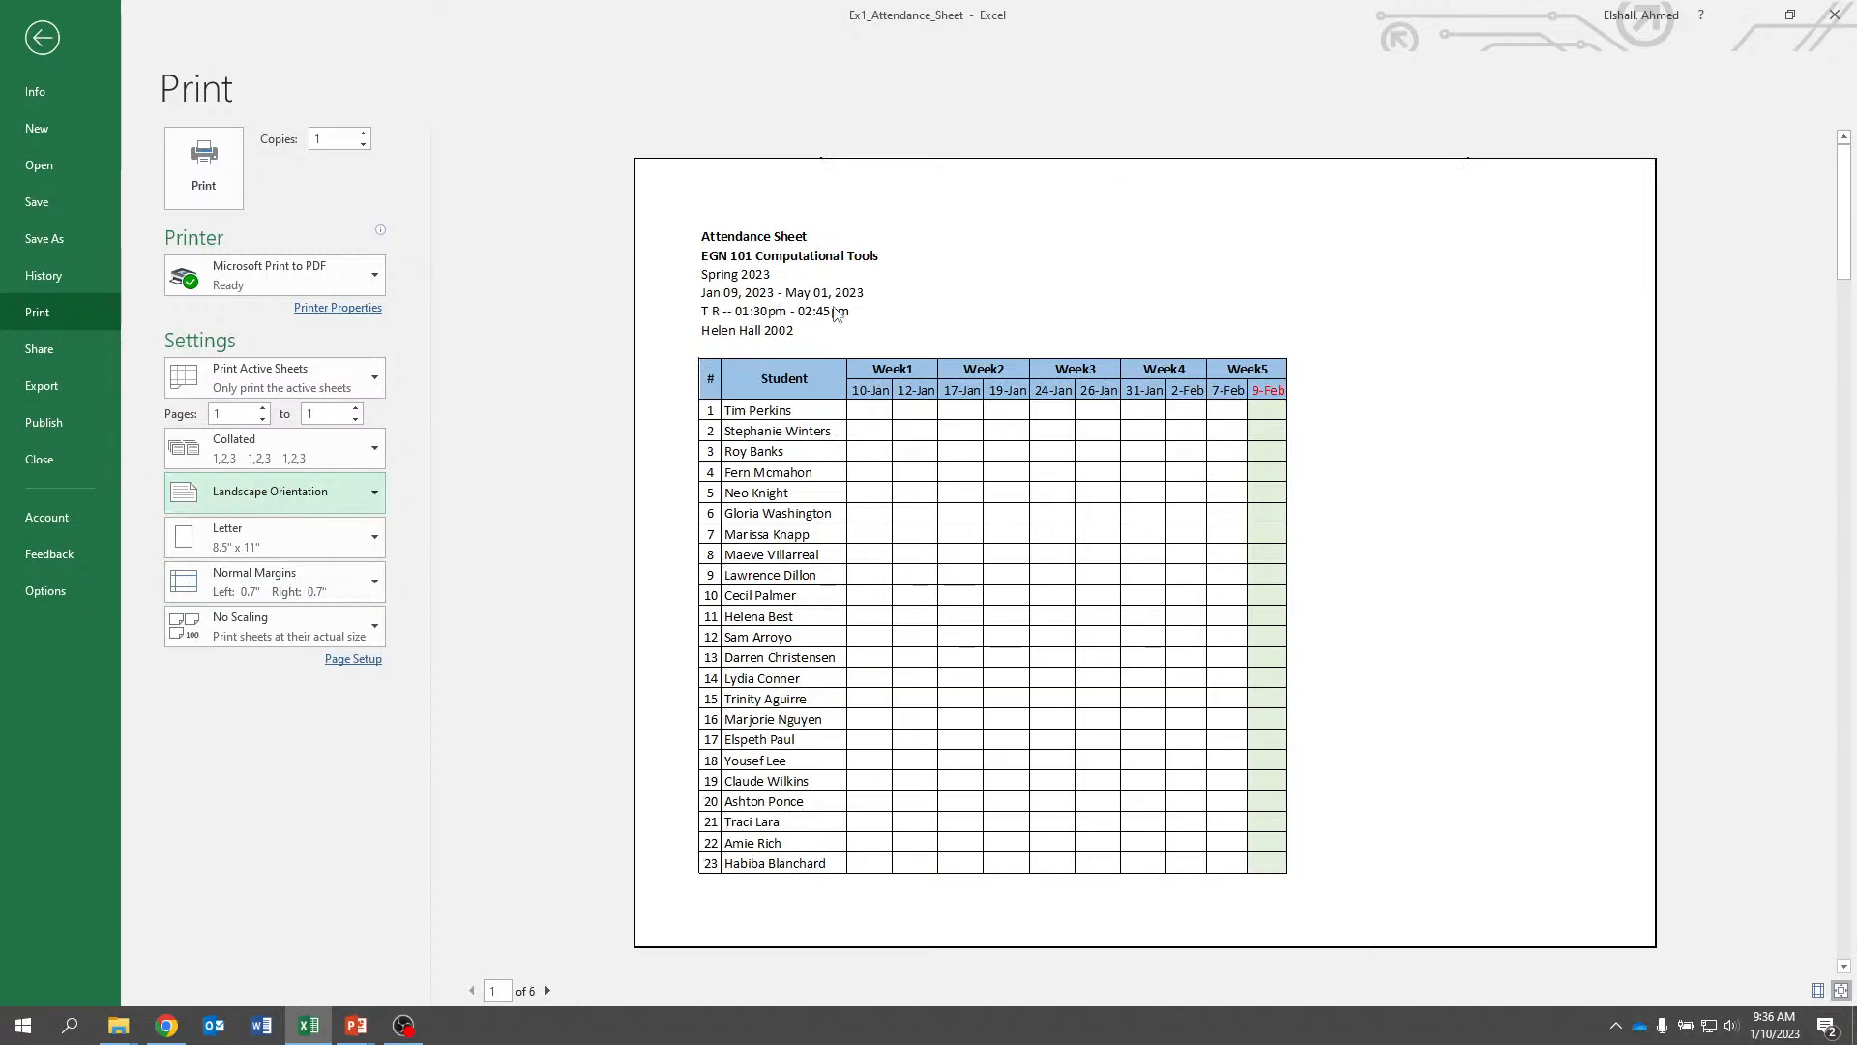
{"action": "left_click", "coordinate": [291, 492]}
{"action": "left_click", "coordinate": [286, 538]}
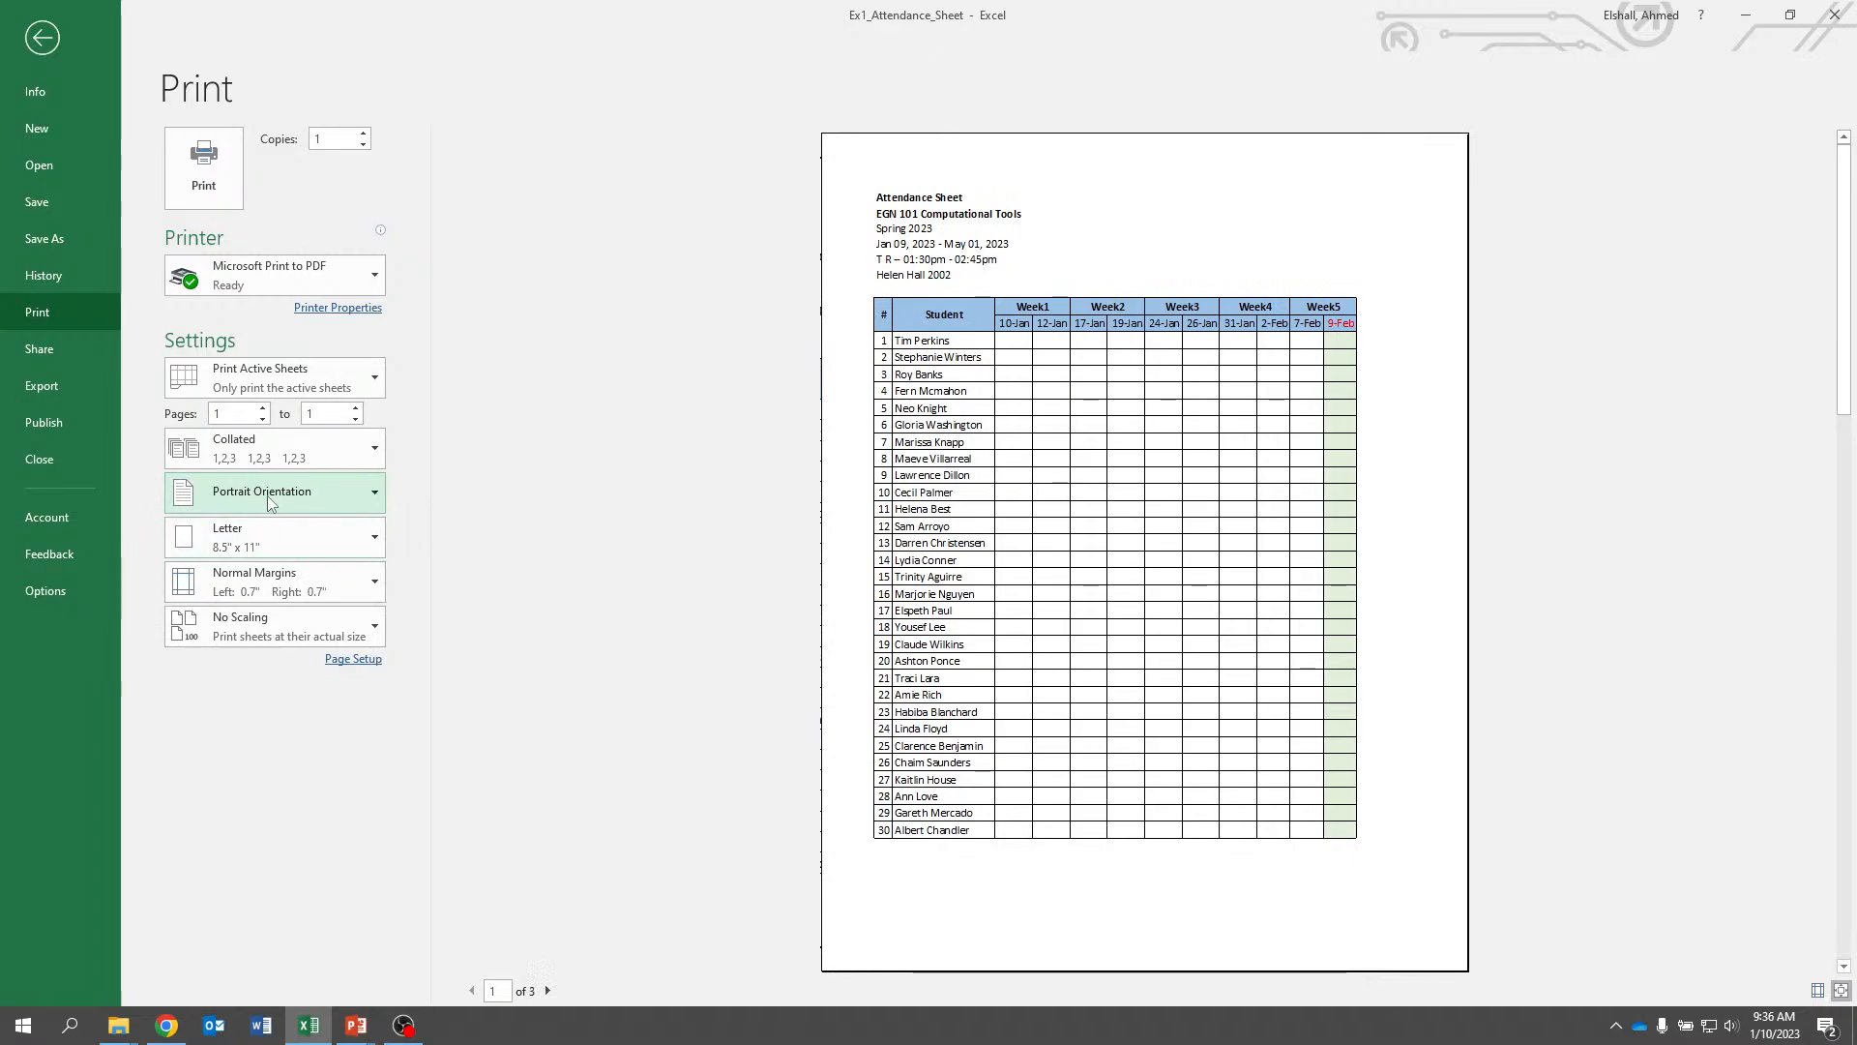
{"action": "left_click", "coordinate": [267, 495]}
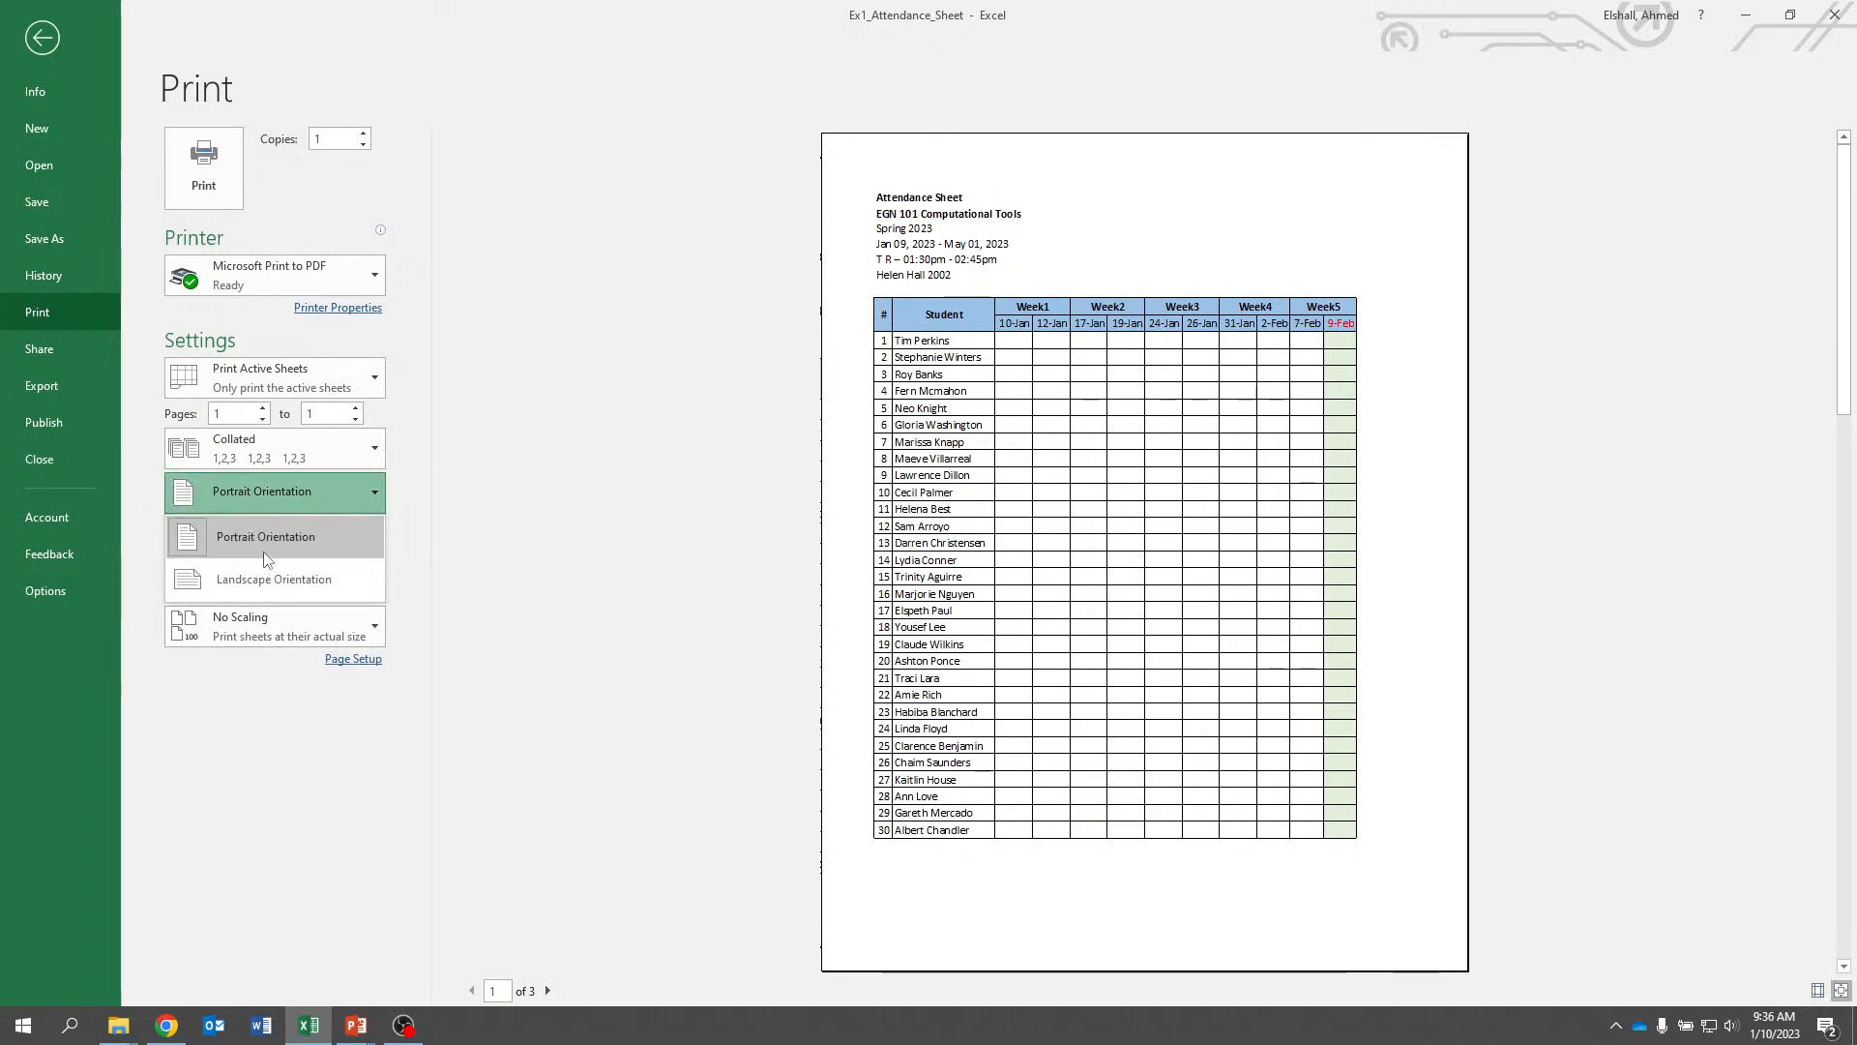
{"action": "left_click", "coordinate": [271, 579]}
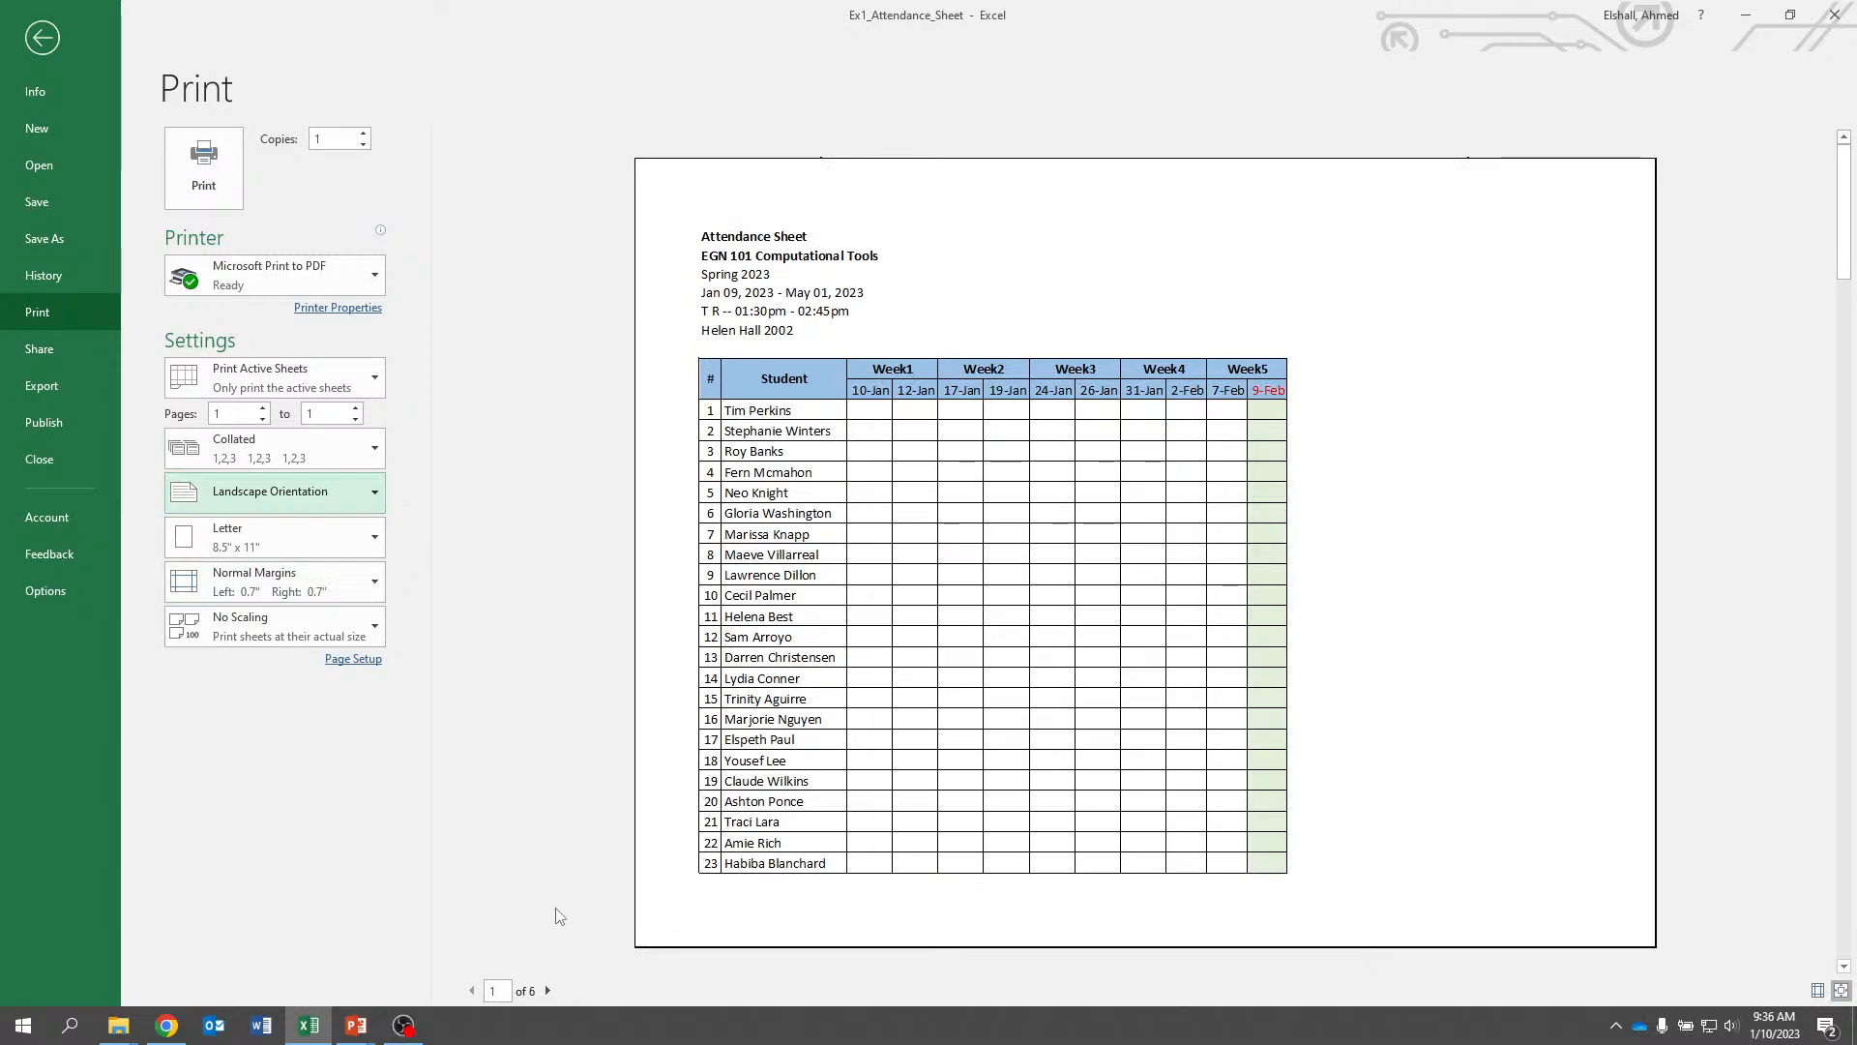
{"action": "left_click", "coordinate": [324, 510]}
{"action": "left_click", "coordinate": [290, 535]}
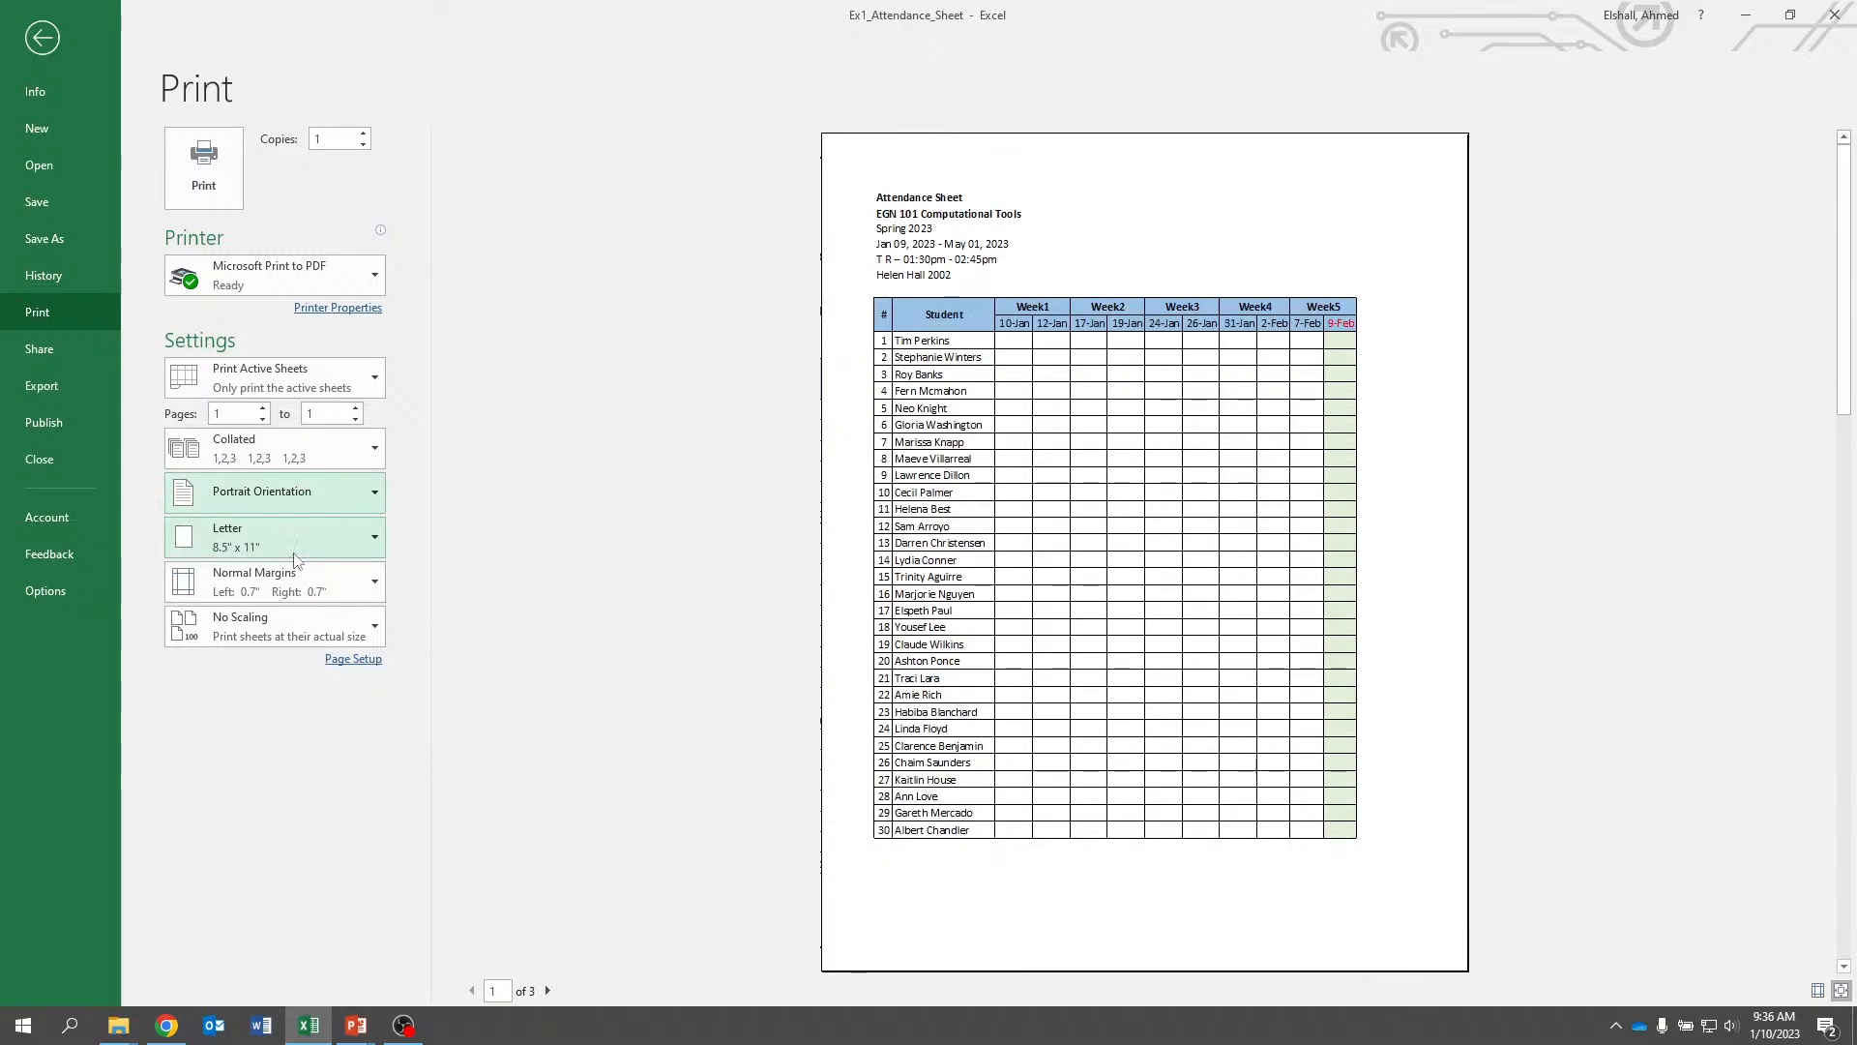
Preview the second page of the printout and return to the first page
{"action": "left_click", "coordinate": [524, 527]}
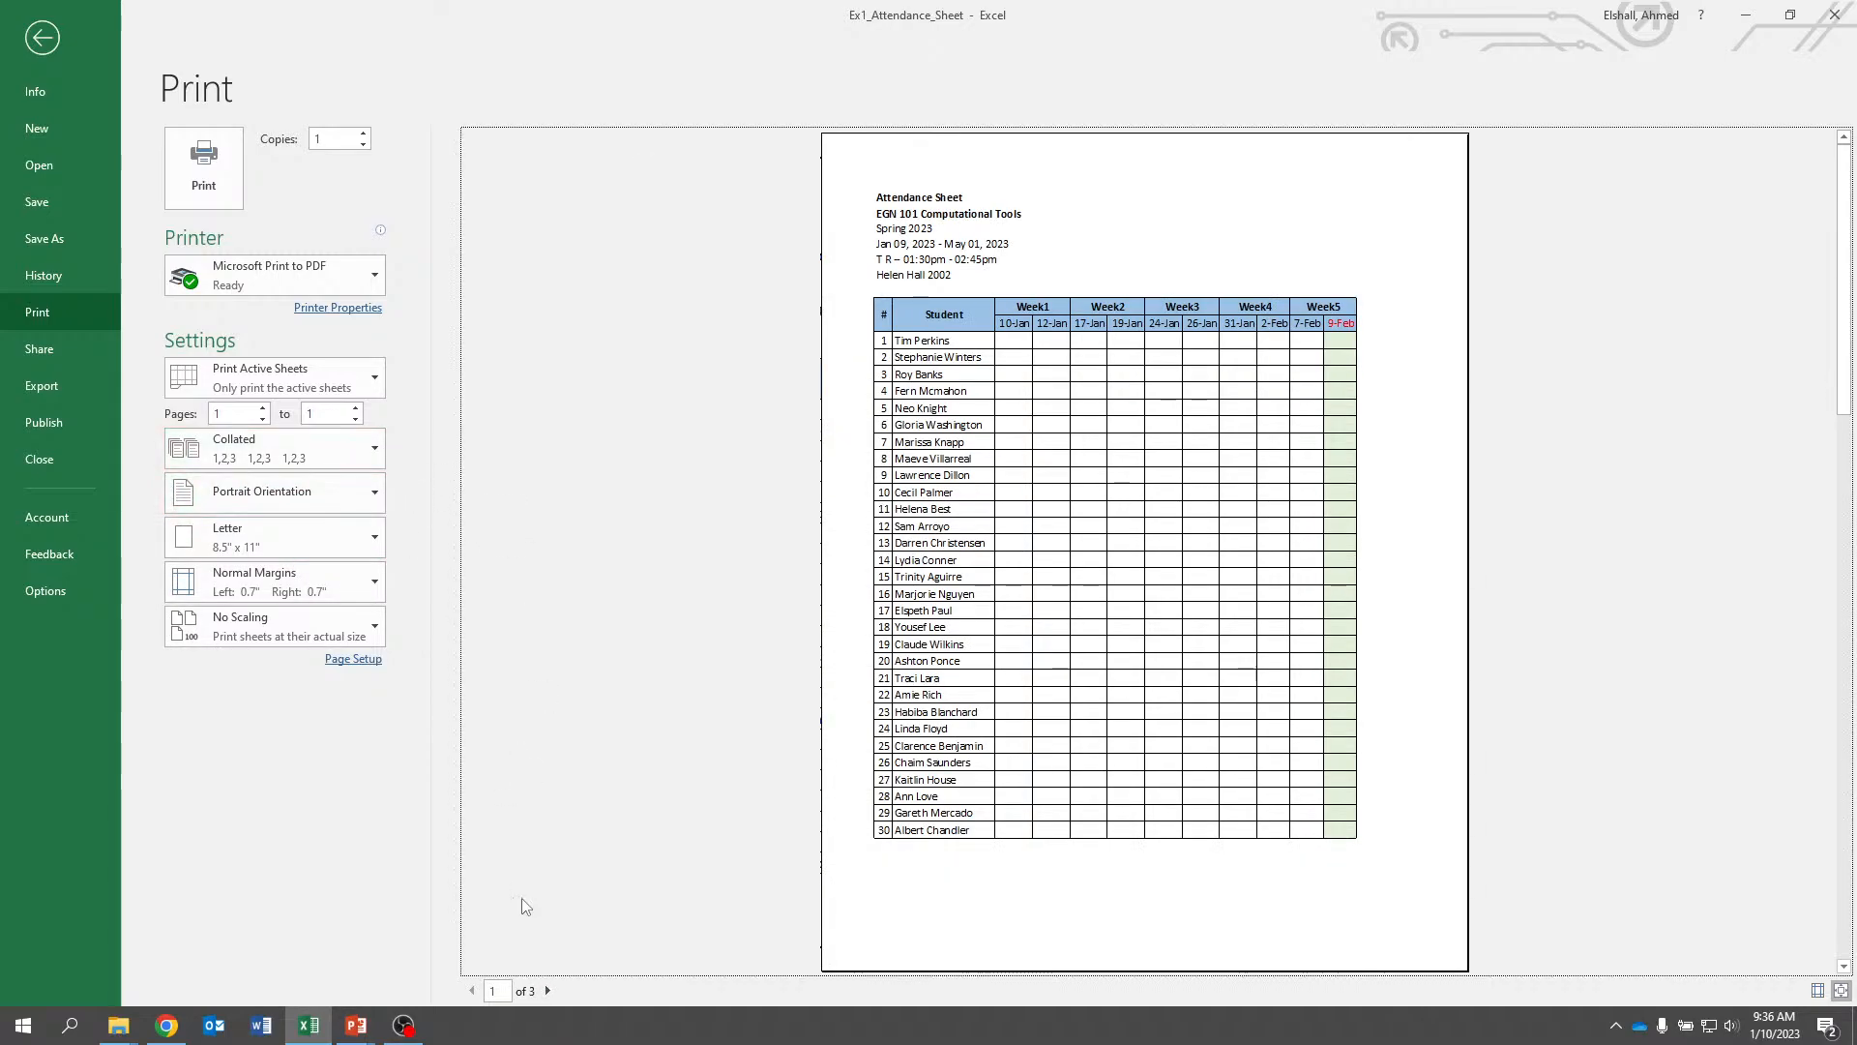
{"action": "left_click", "coordinate": [548, 992]}
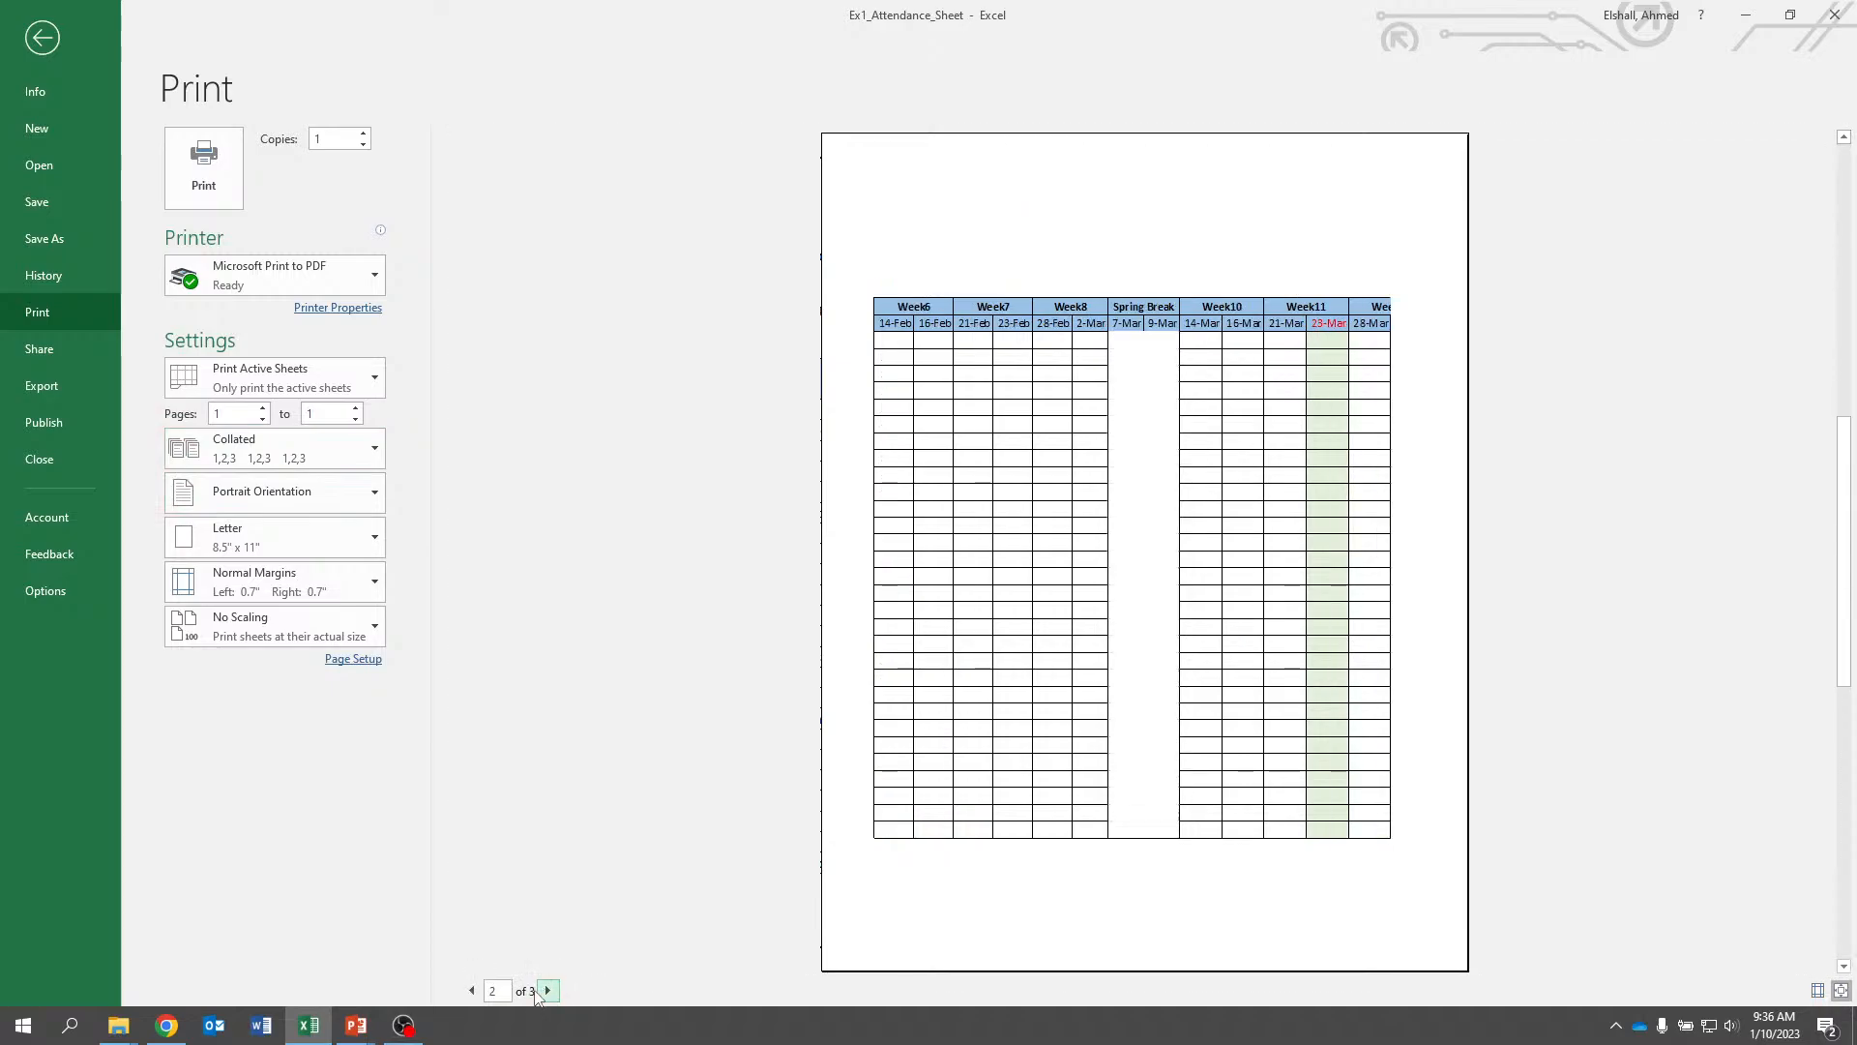
{"action": "left_click", "coordinate": [472, 990]}
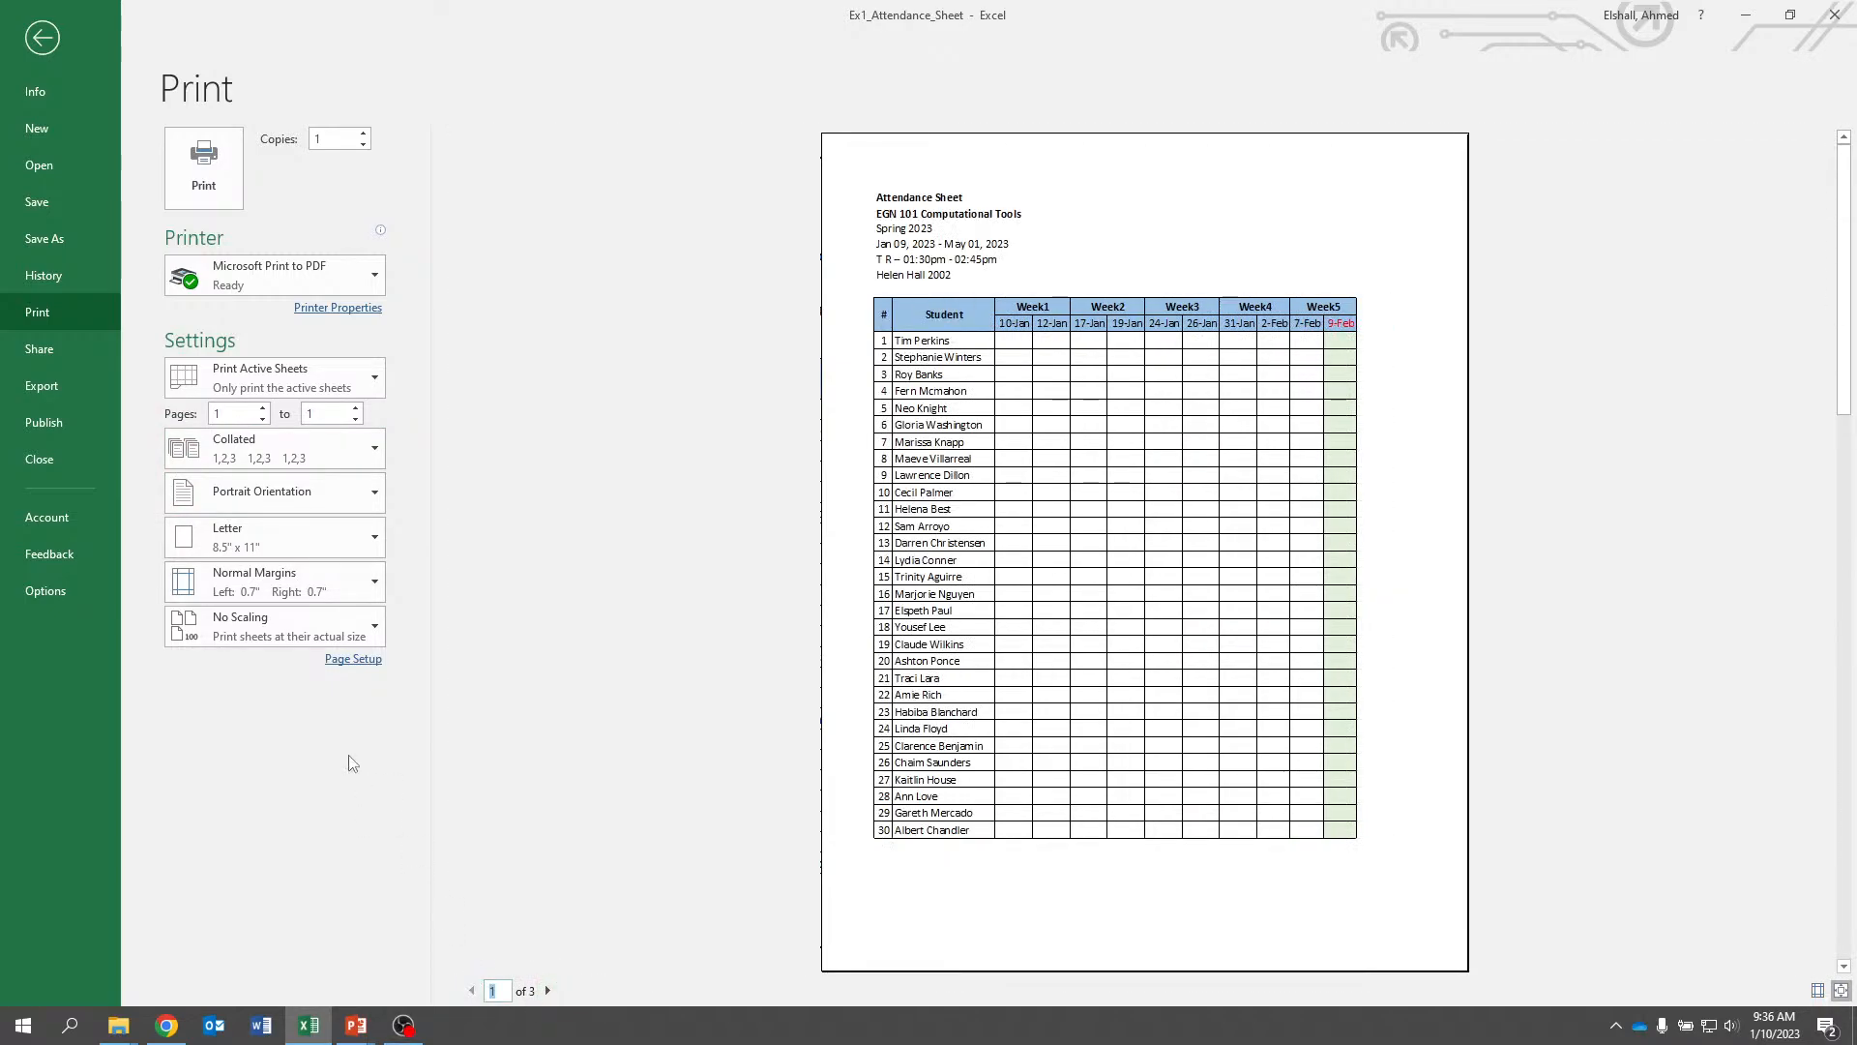
Try scaling the printout with Fit Sheet on One Page, Fit All Columns on One Page and Fit All Rows on One Page, and return to No Scaling
{"action": "left_click", "coordinate": [296, 589]}
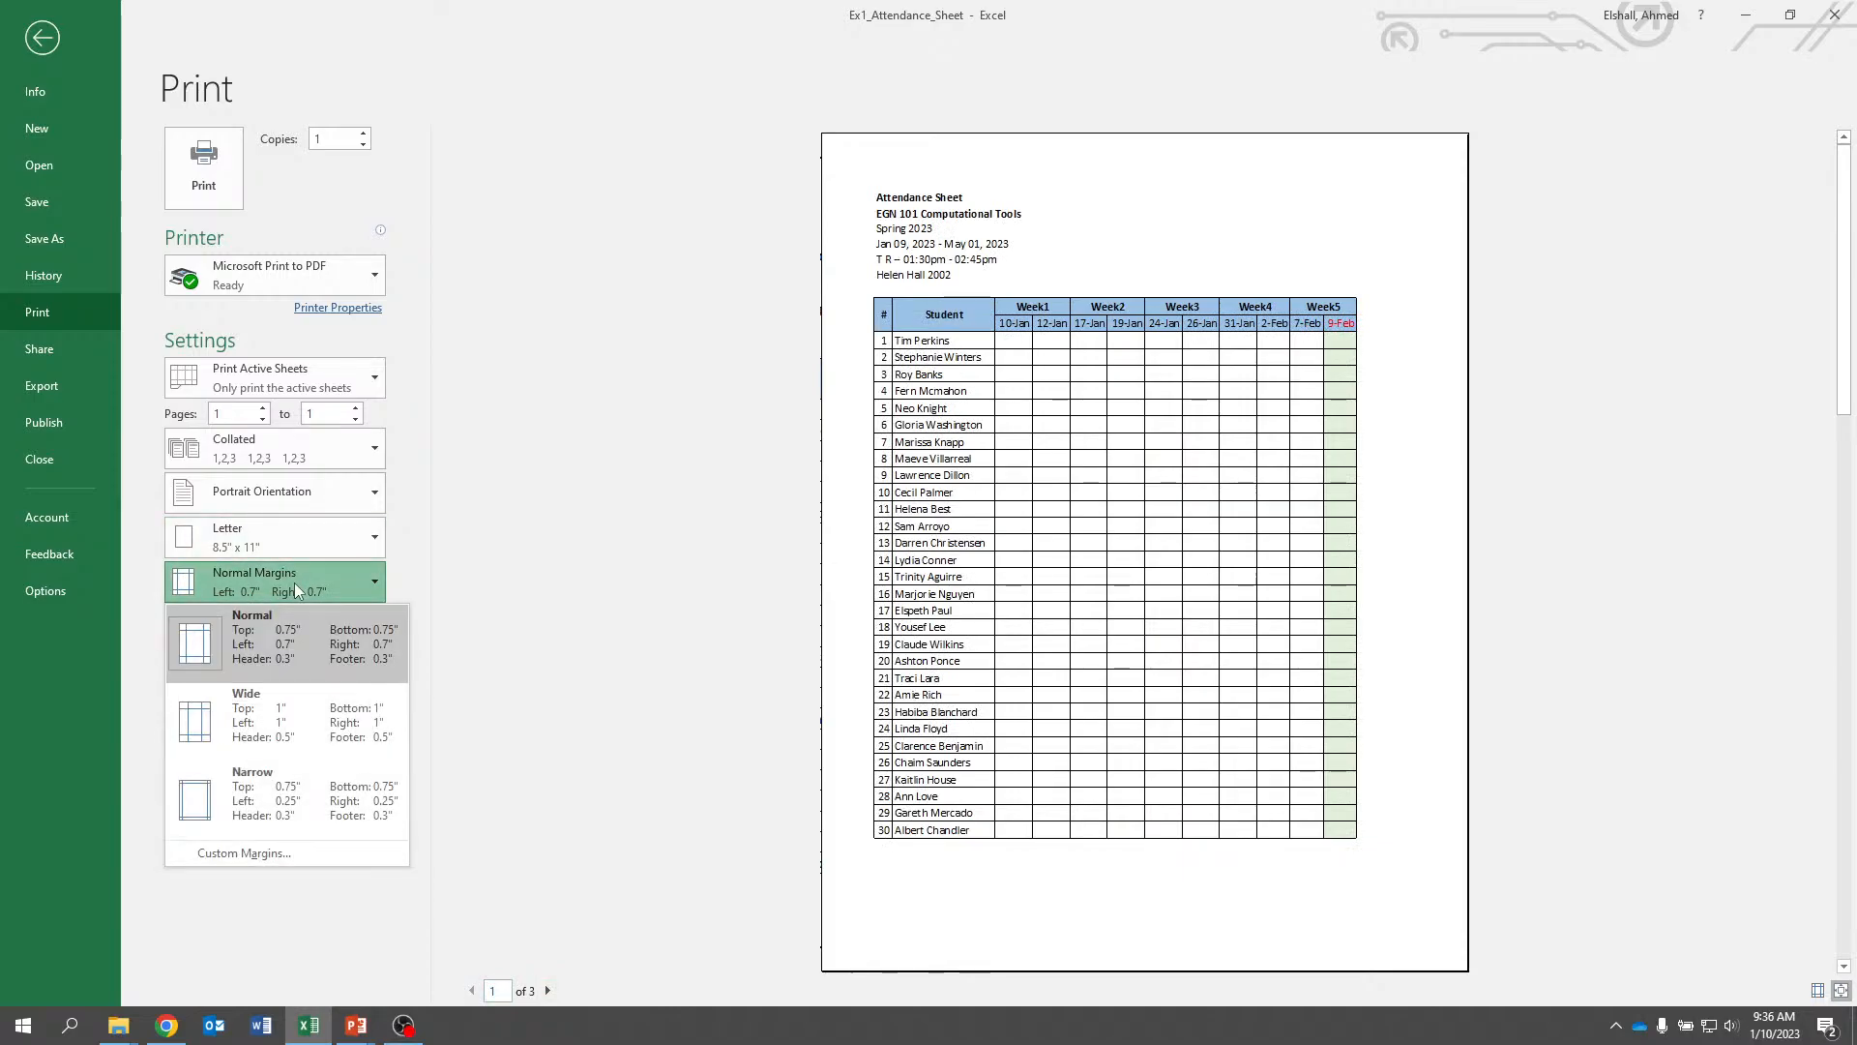
{"action": "left_click", "coordinate": [294, 582]}
{"action": "left_click", "coordinate": [287, 609]}
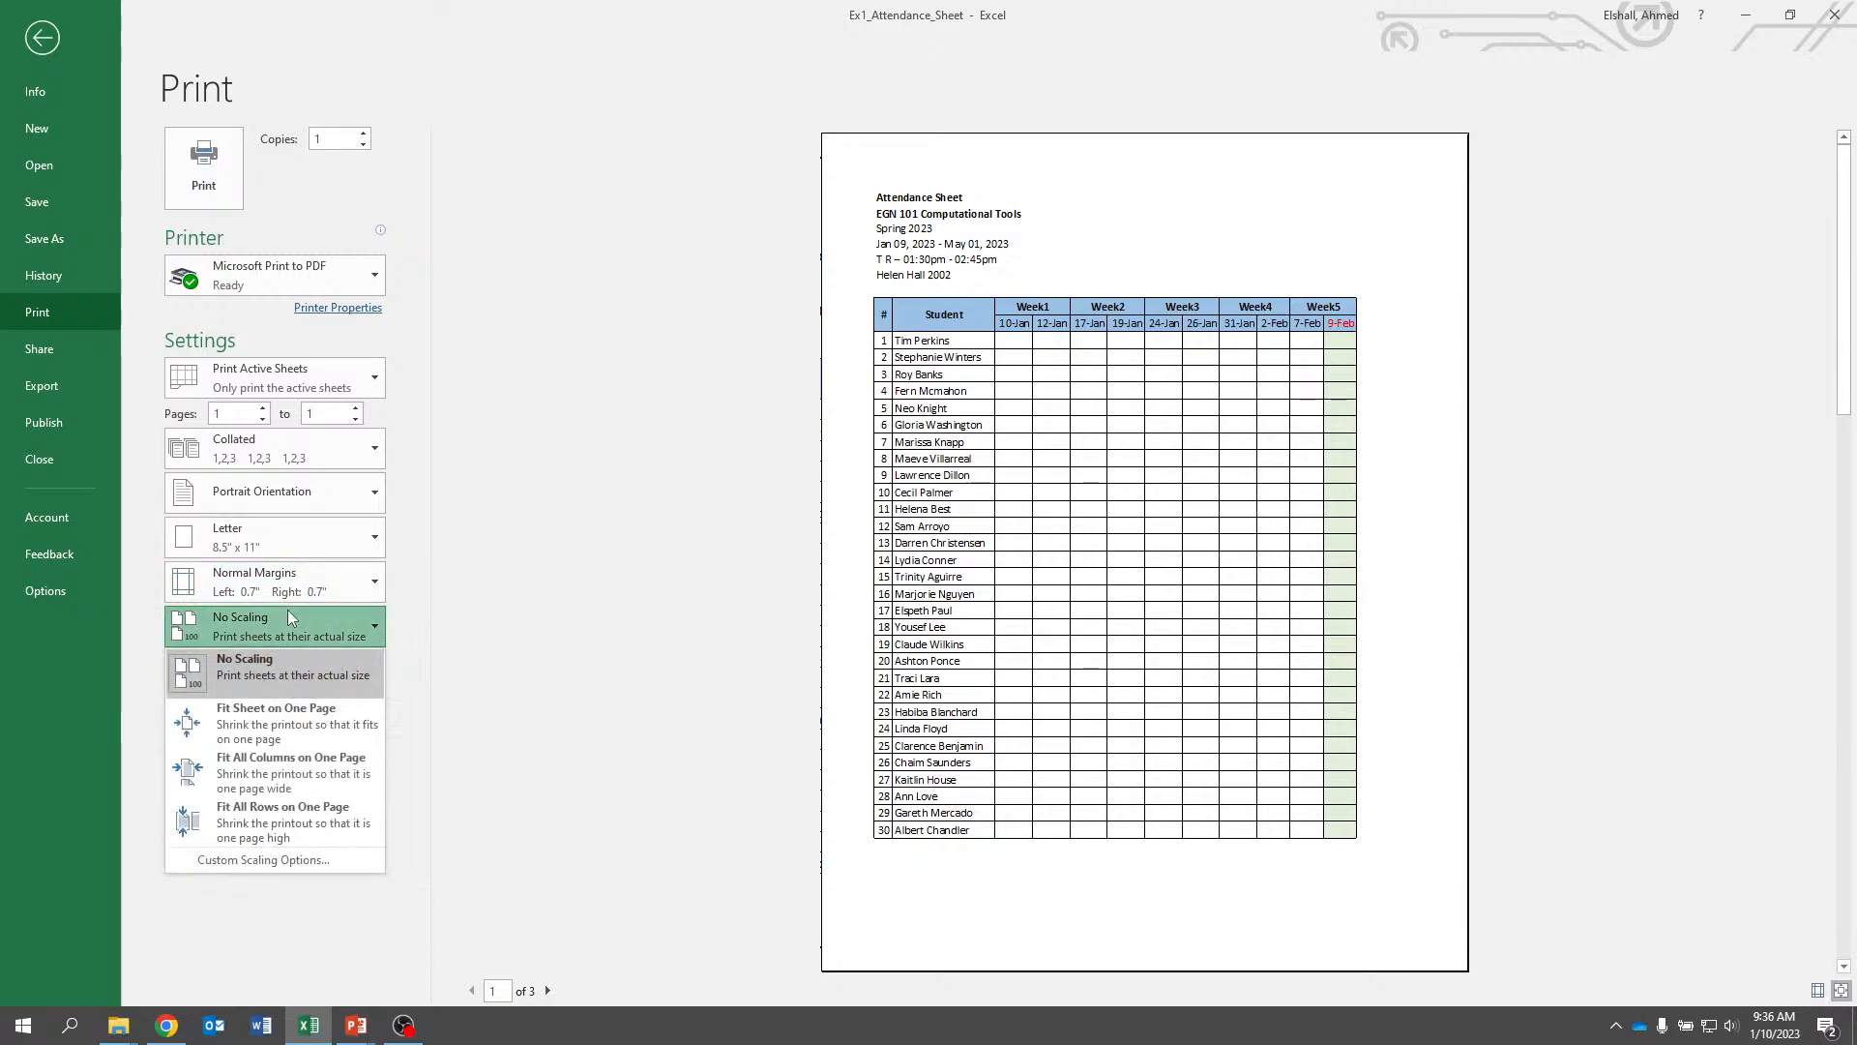
{"action": "left_click", "coordinate": [271, 721]}
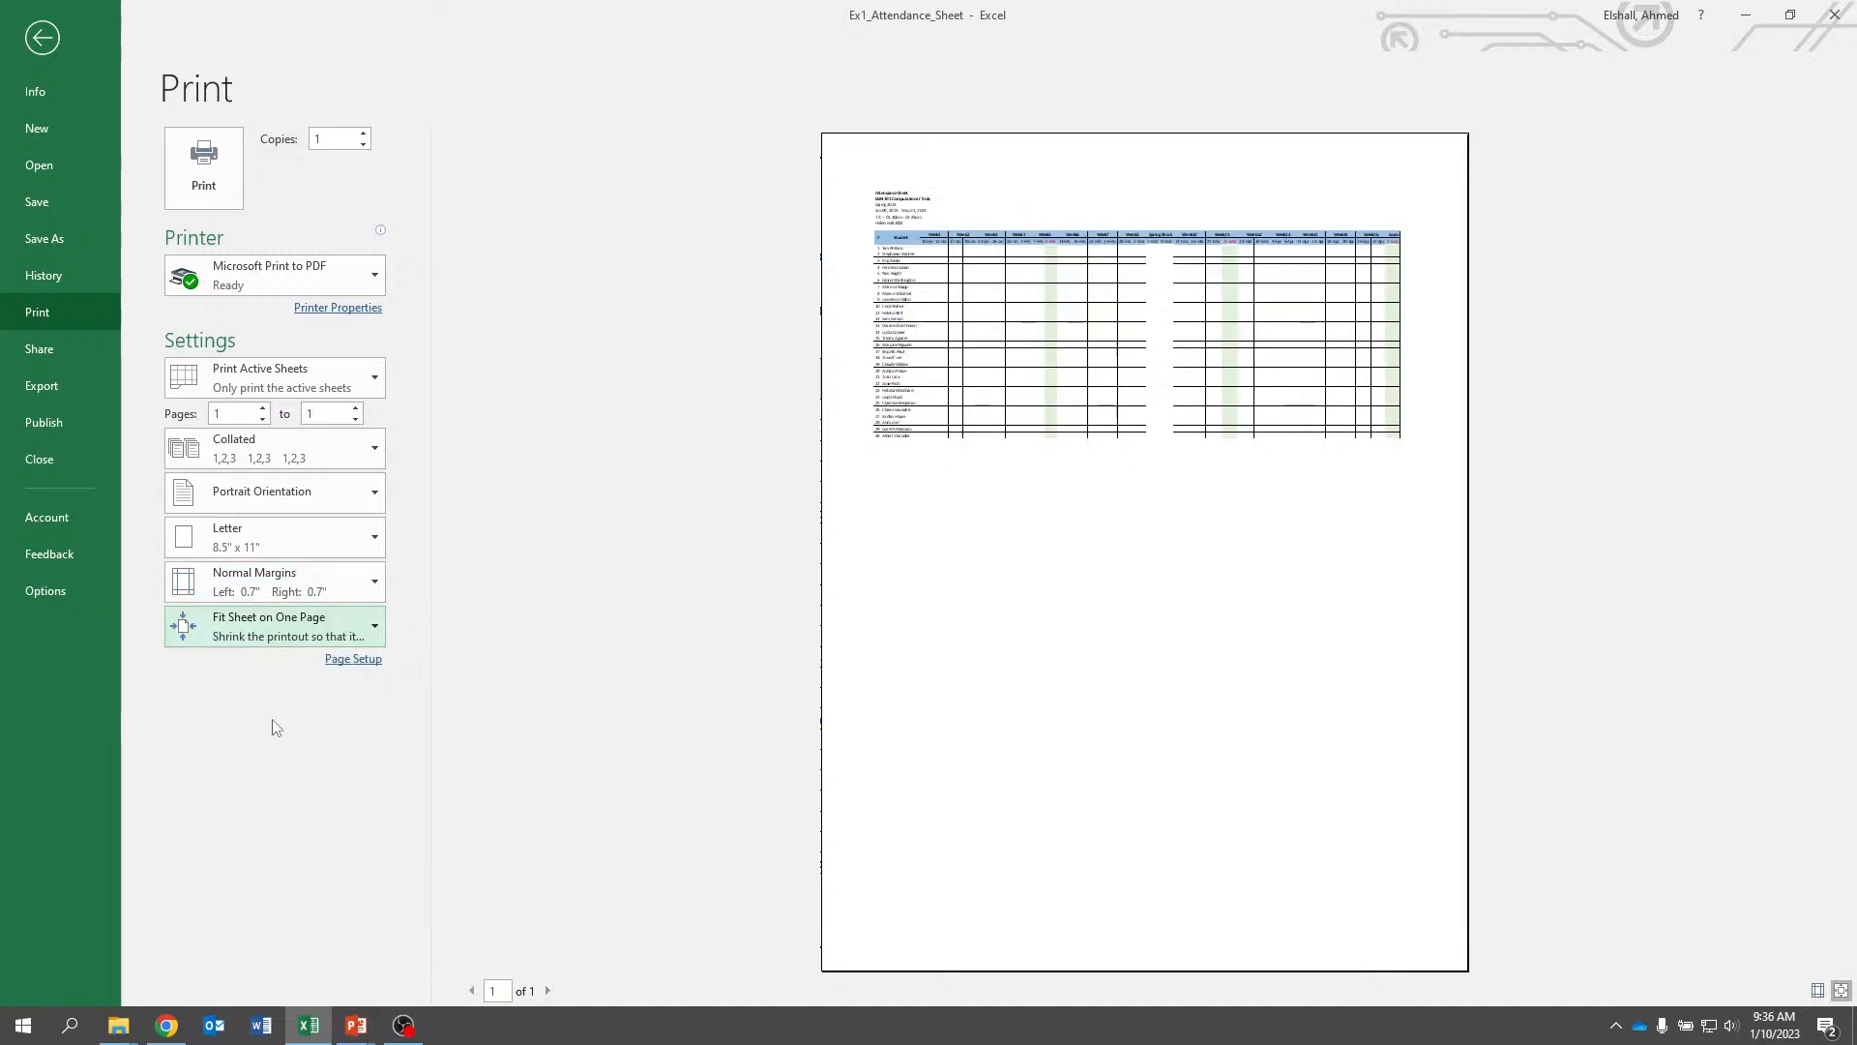
{"action": "left_click", "coordinate": [255, 633]}
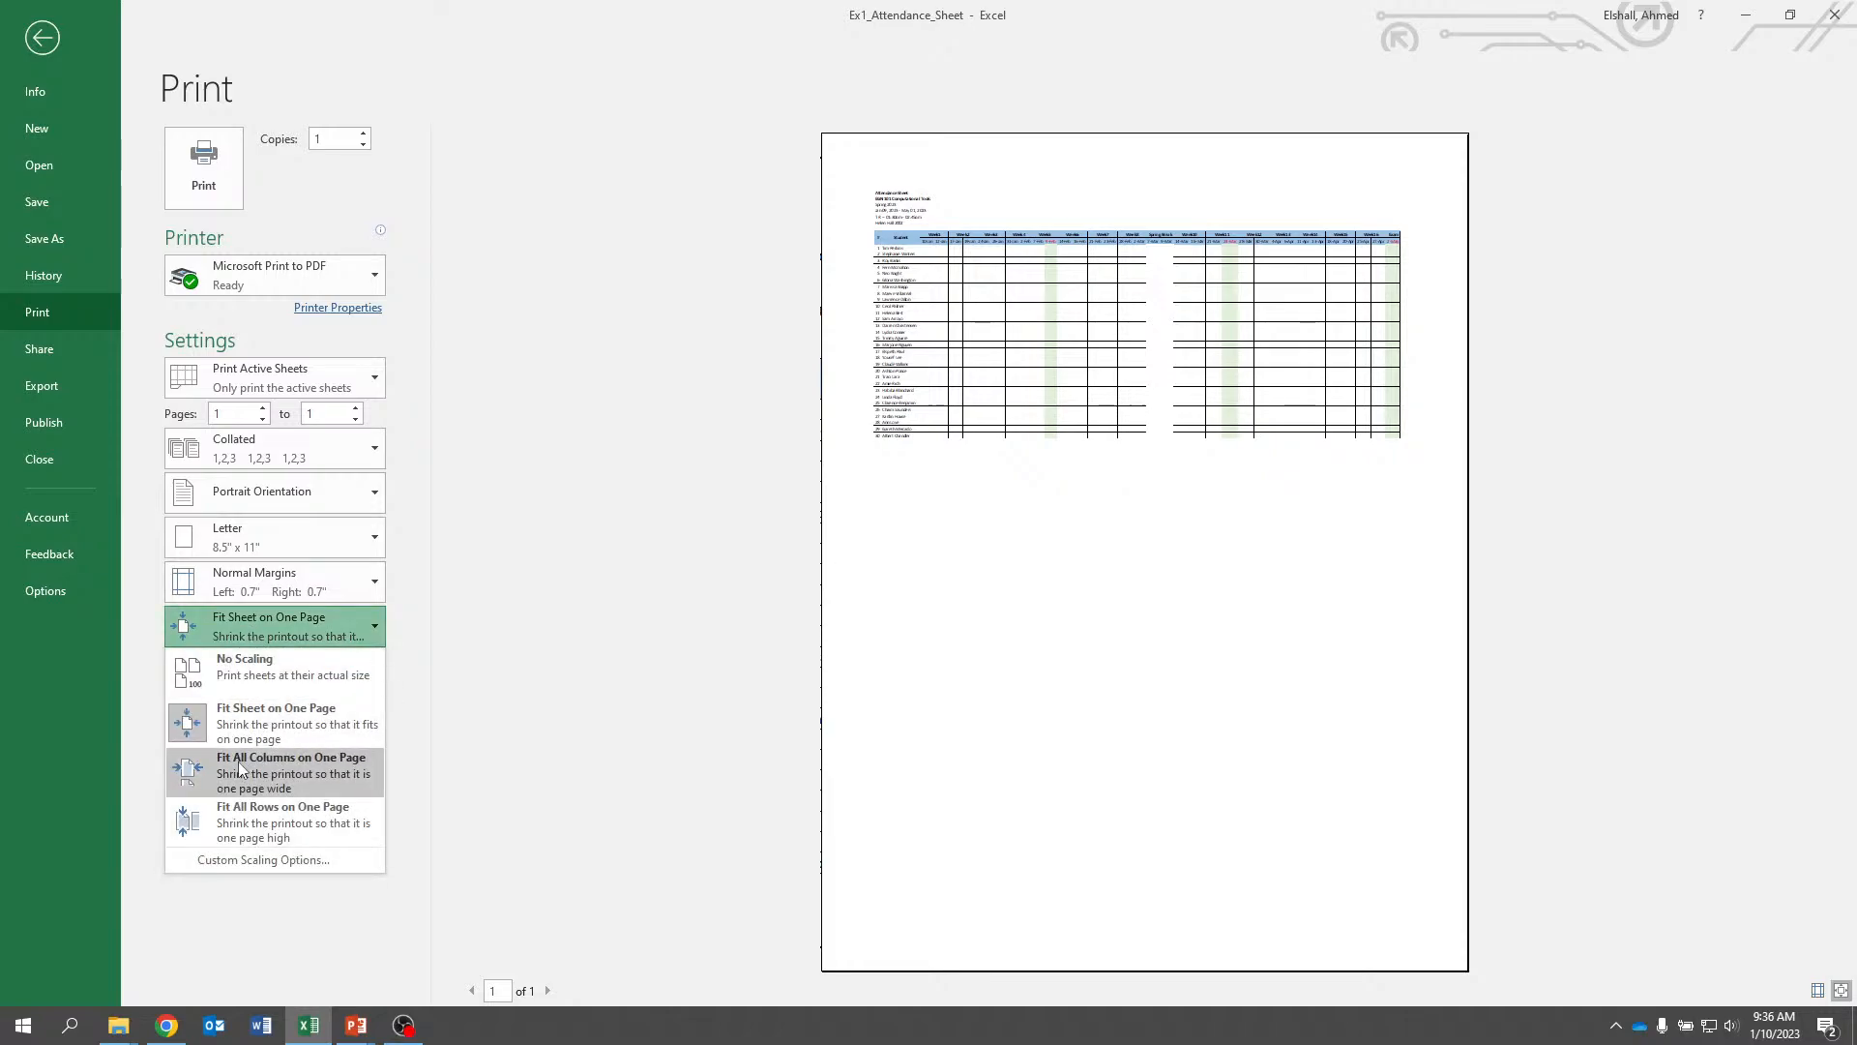
{"action": "left_click", "coordinate": [241, 769]}
{"action": "left_click", "coordinate": [251, 621]}
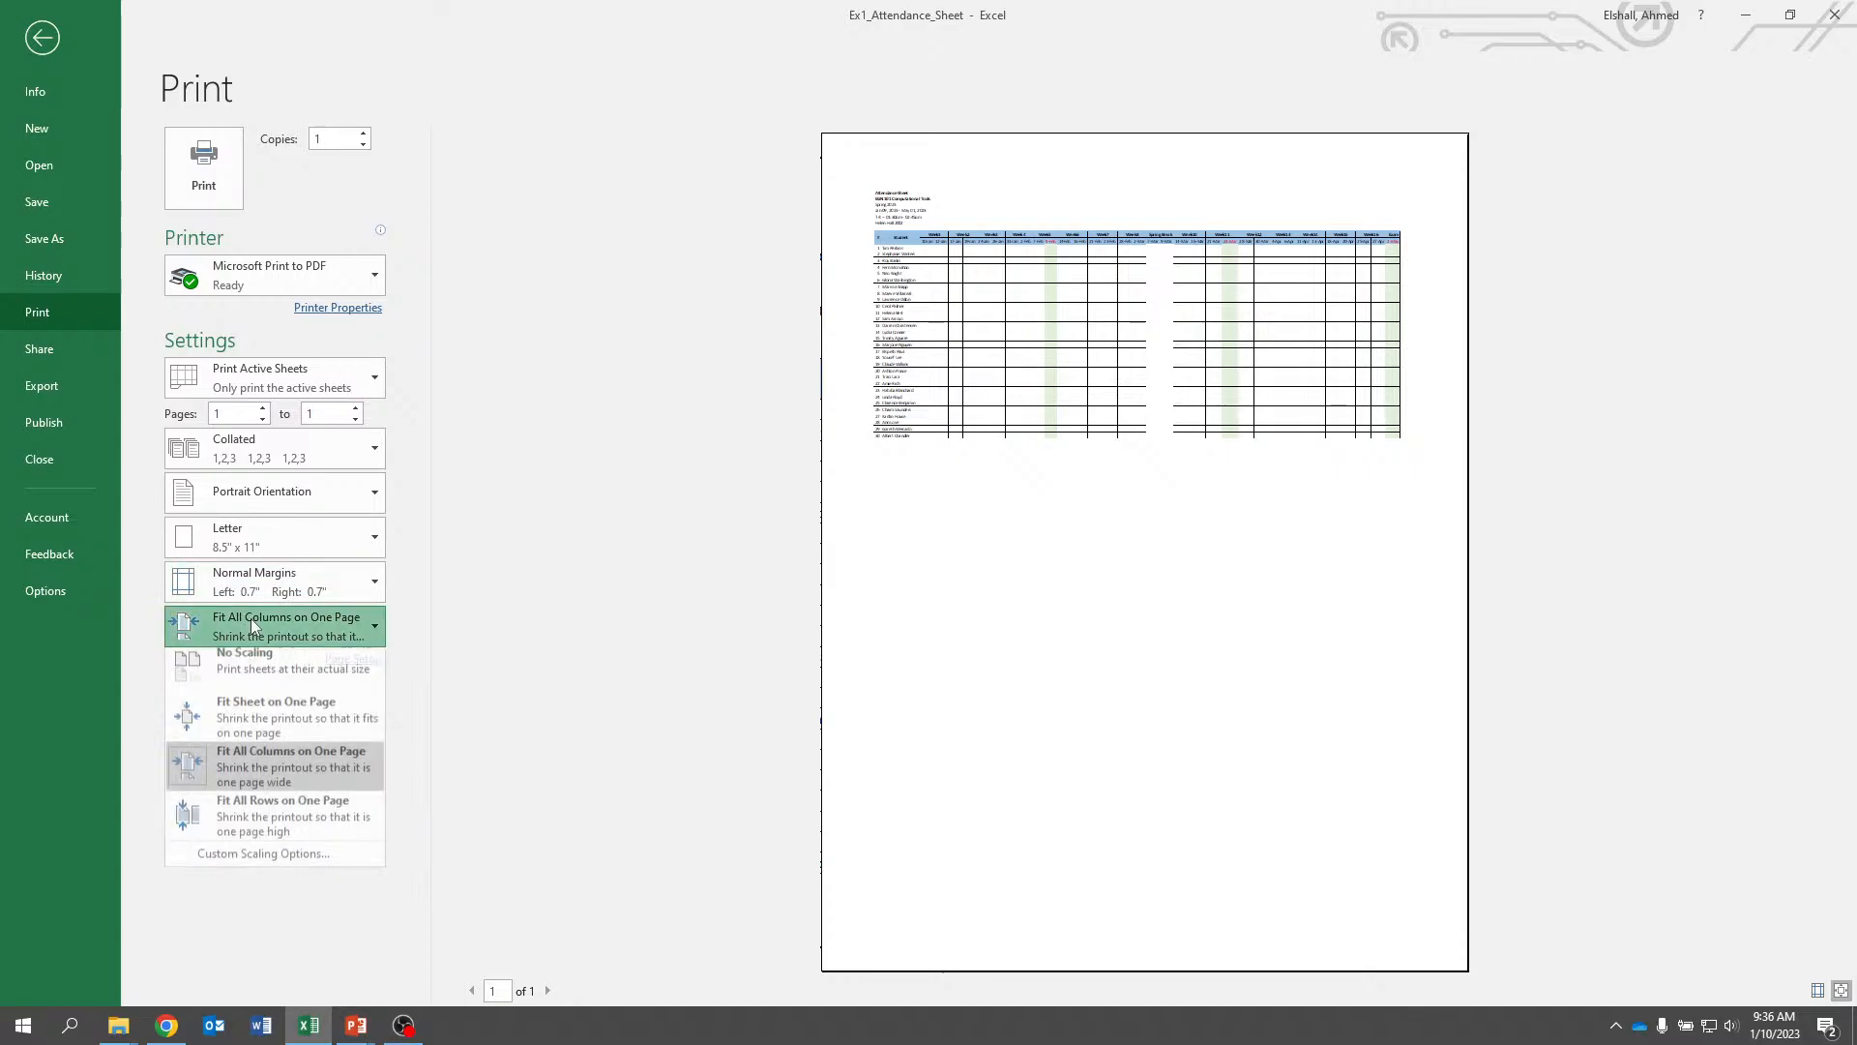
{"action": "left_click", "coordinate": [235, 834]}
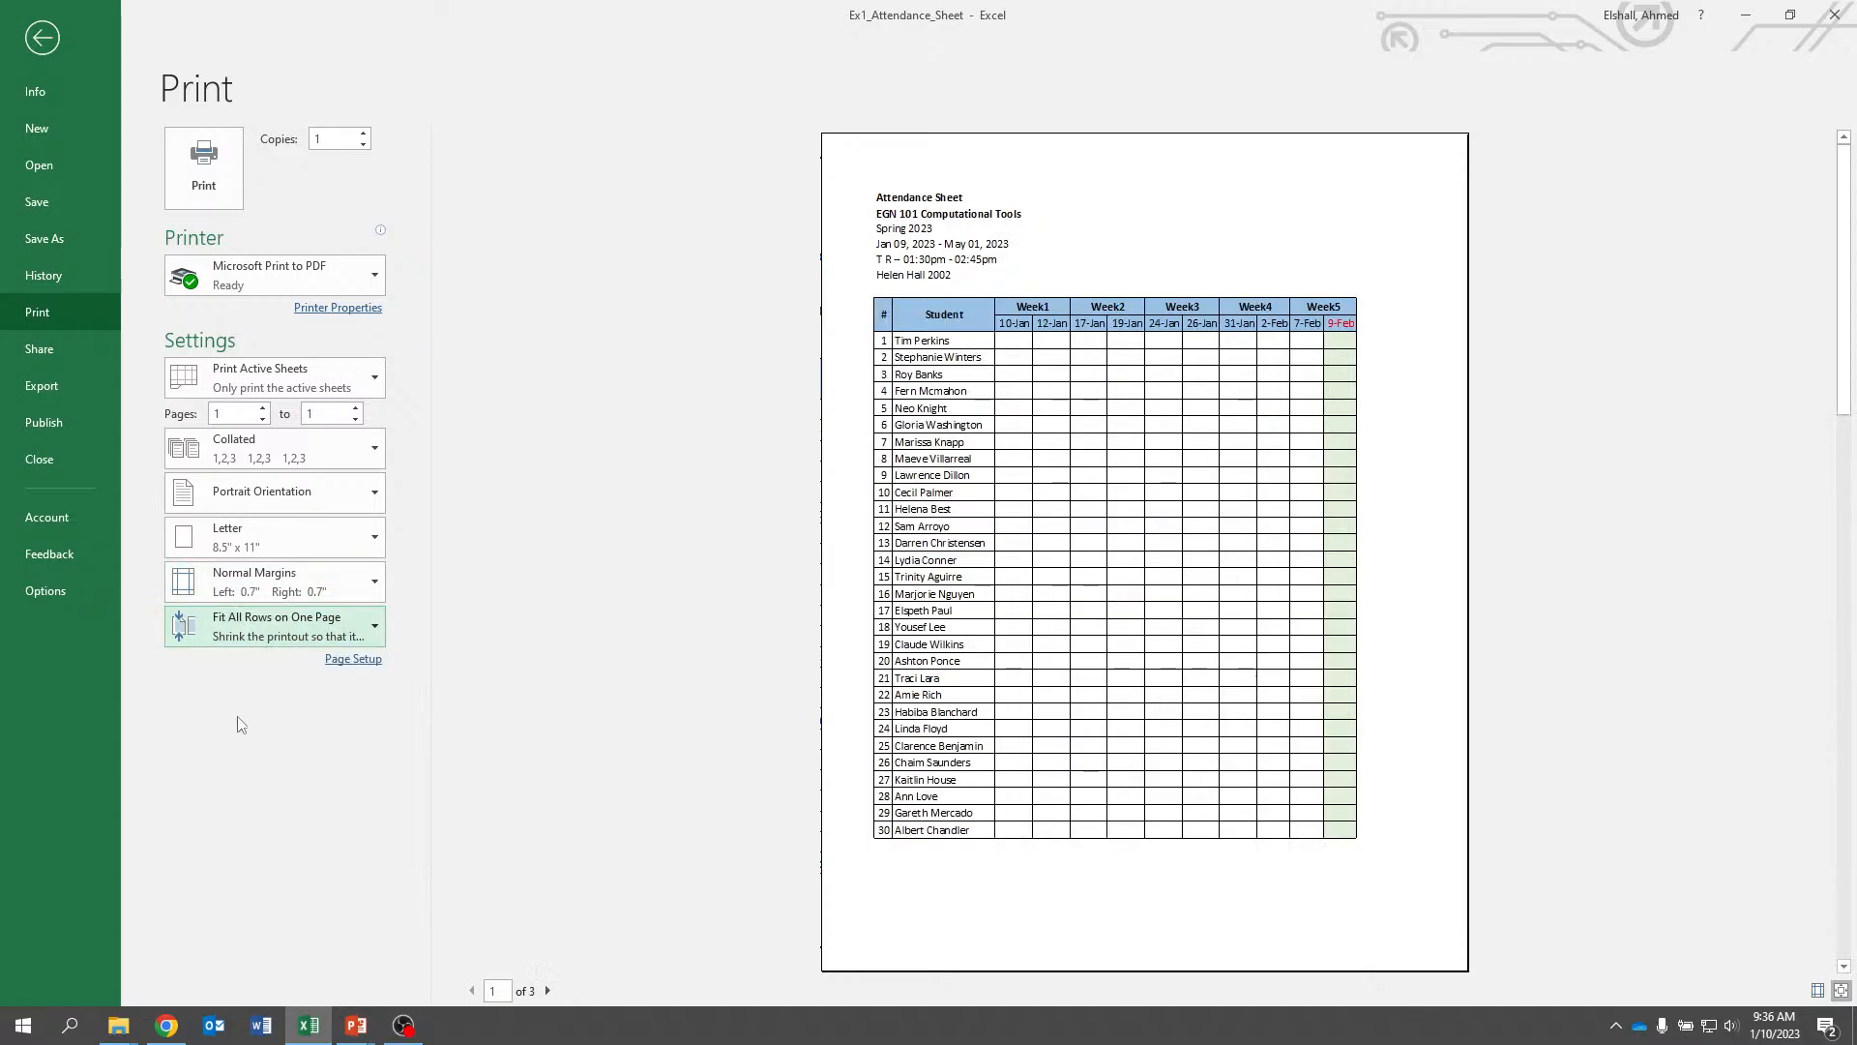
{"action": "left_click", "coordinate": [238, 619]}
{"action": "left_click", "coordinate": [244, 667]}
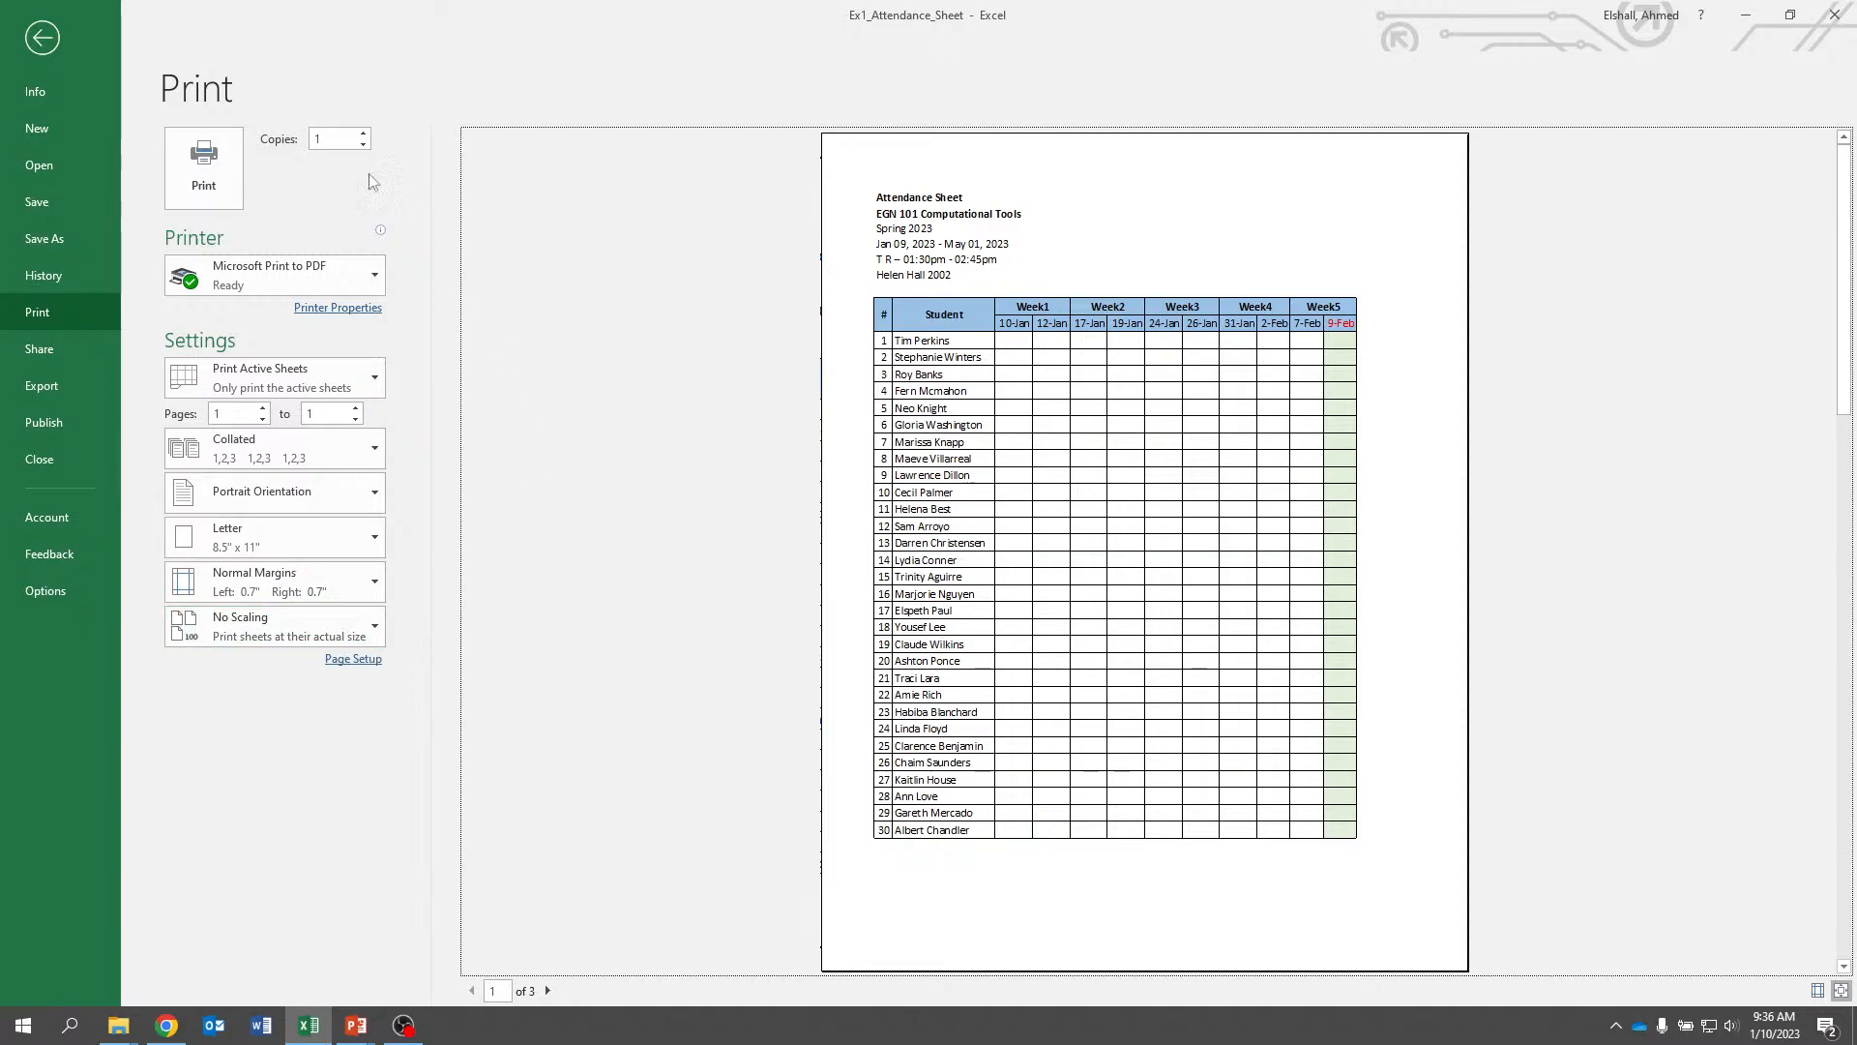
Shrink the print area in Page Break Preview so it ends after the Week5 columns, and preview the printout
{"action": "left_click", "coordinate": [41, 41]}
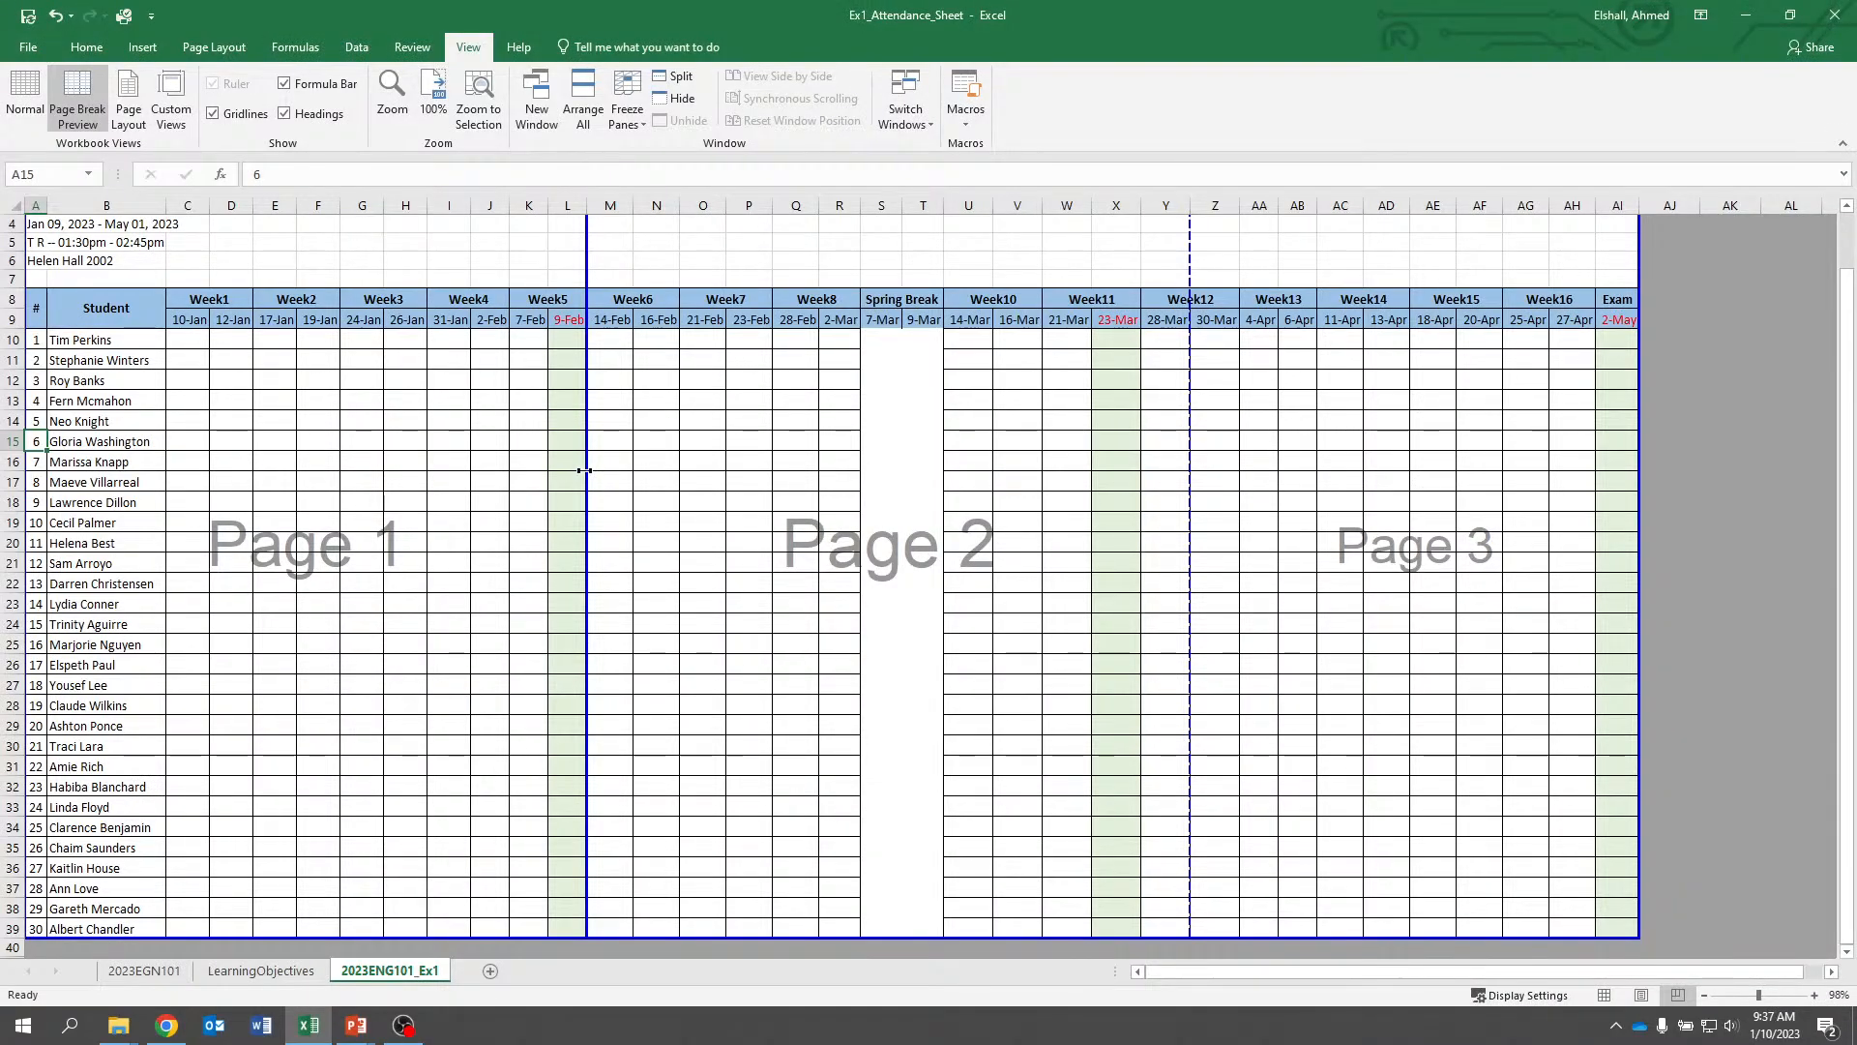
{"action": "left_click_drag", "start_coordinate": [1636, 512], "coordinate": [586, 542]}
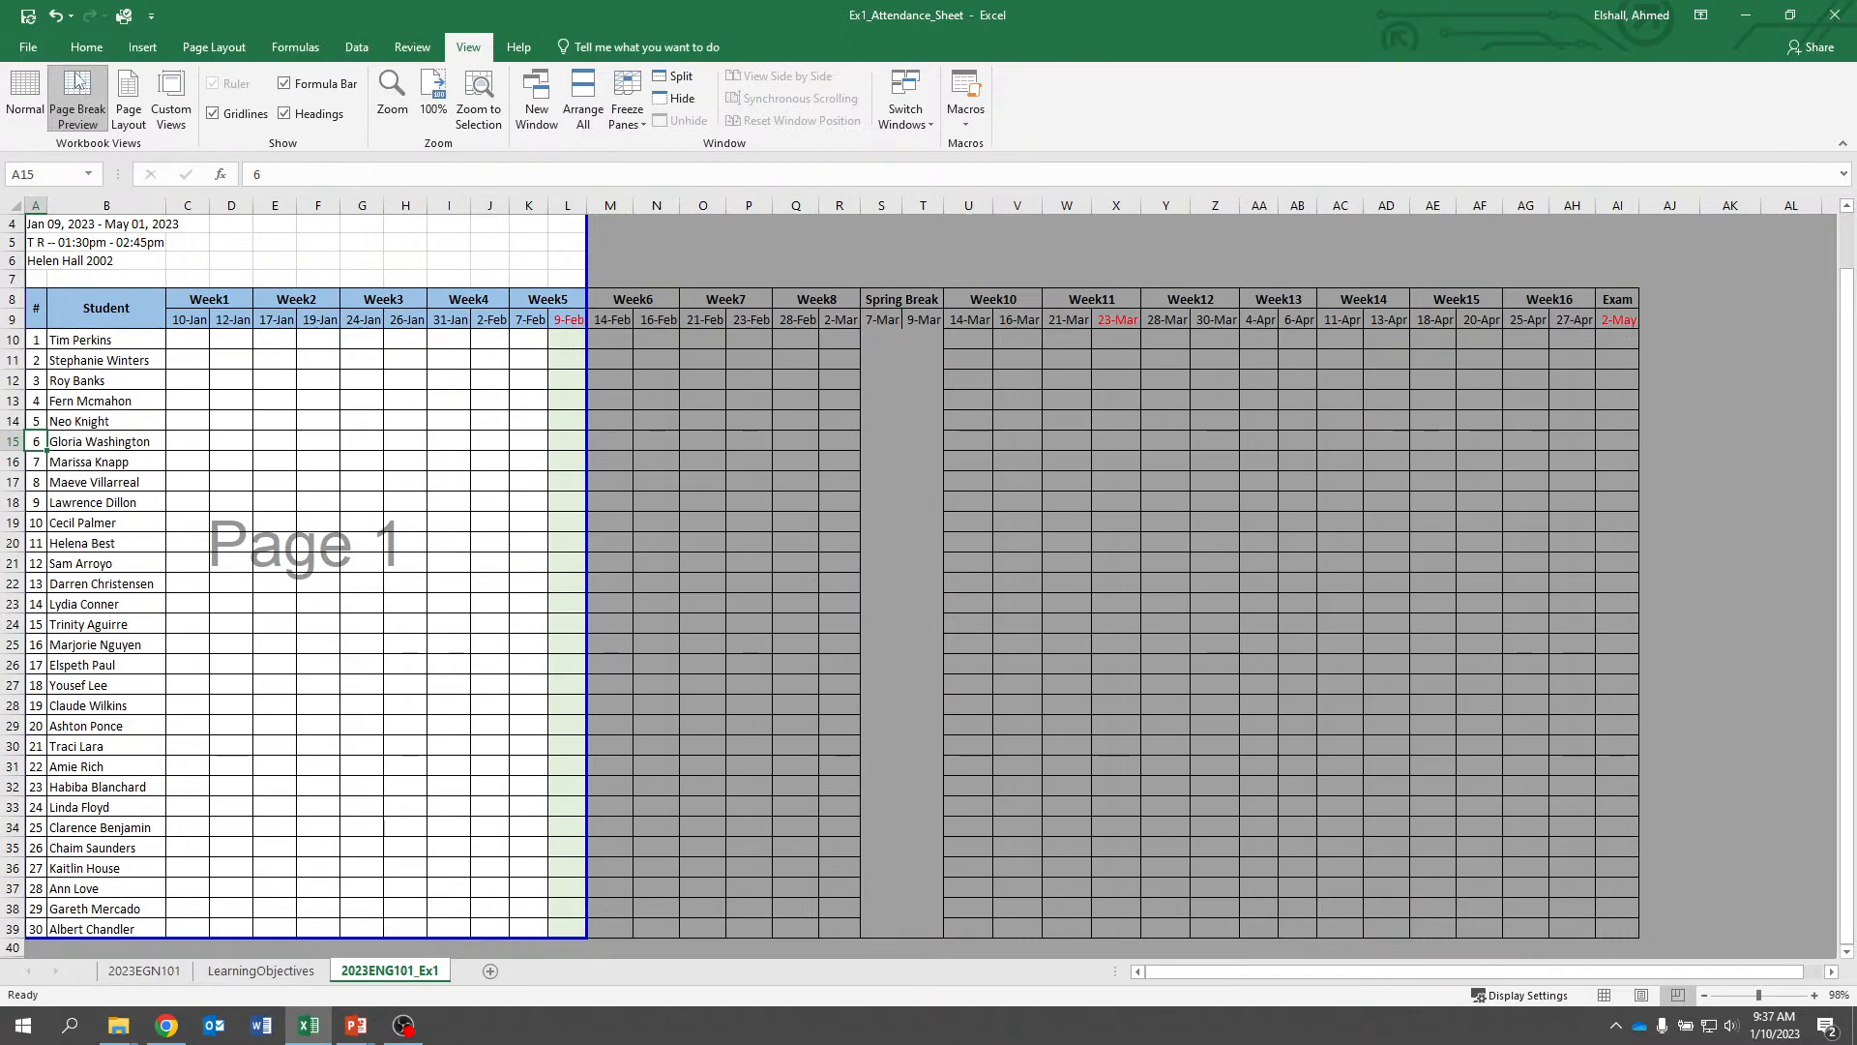
{"action": "left_click", "coordinate": [29, 47]}
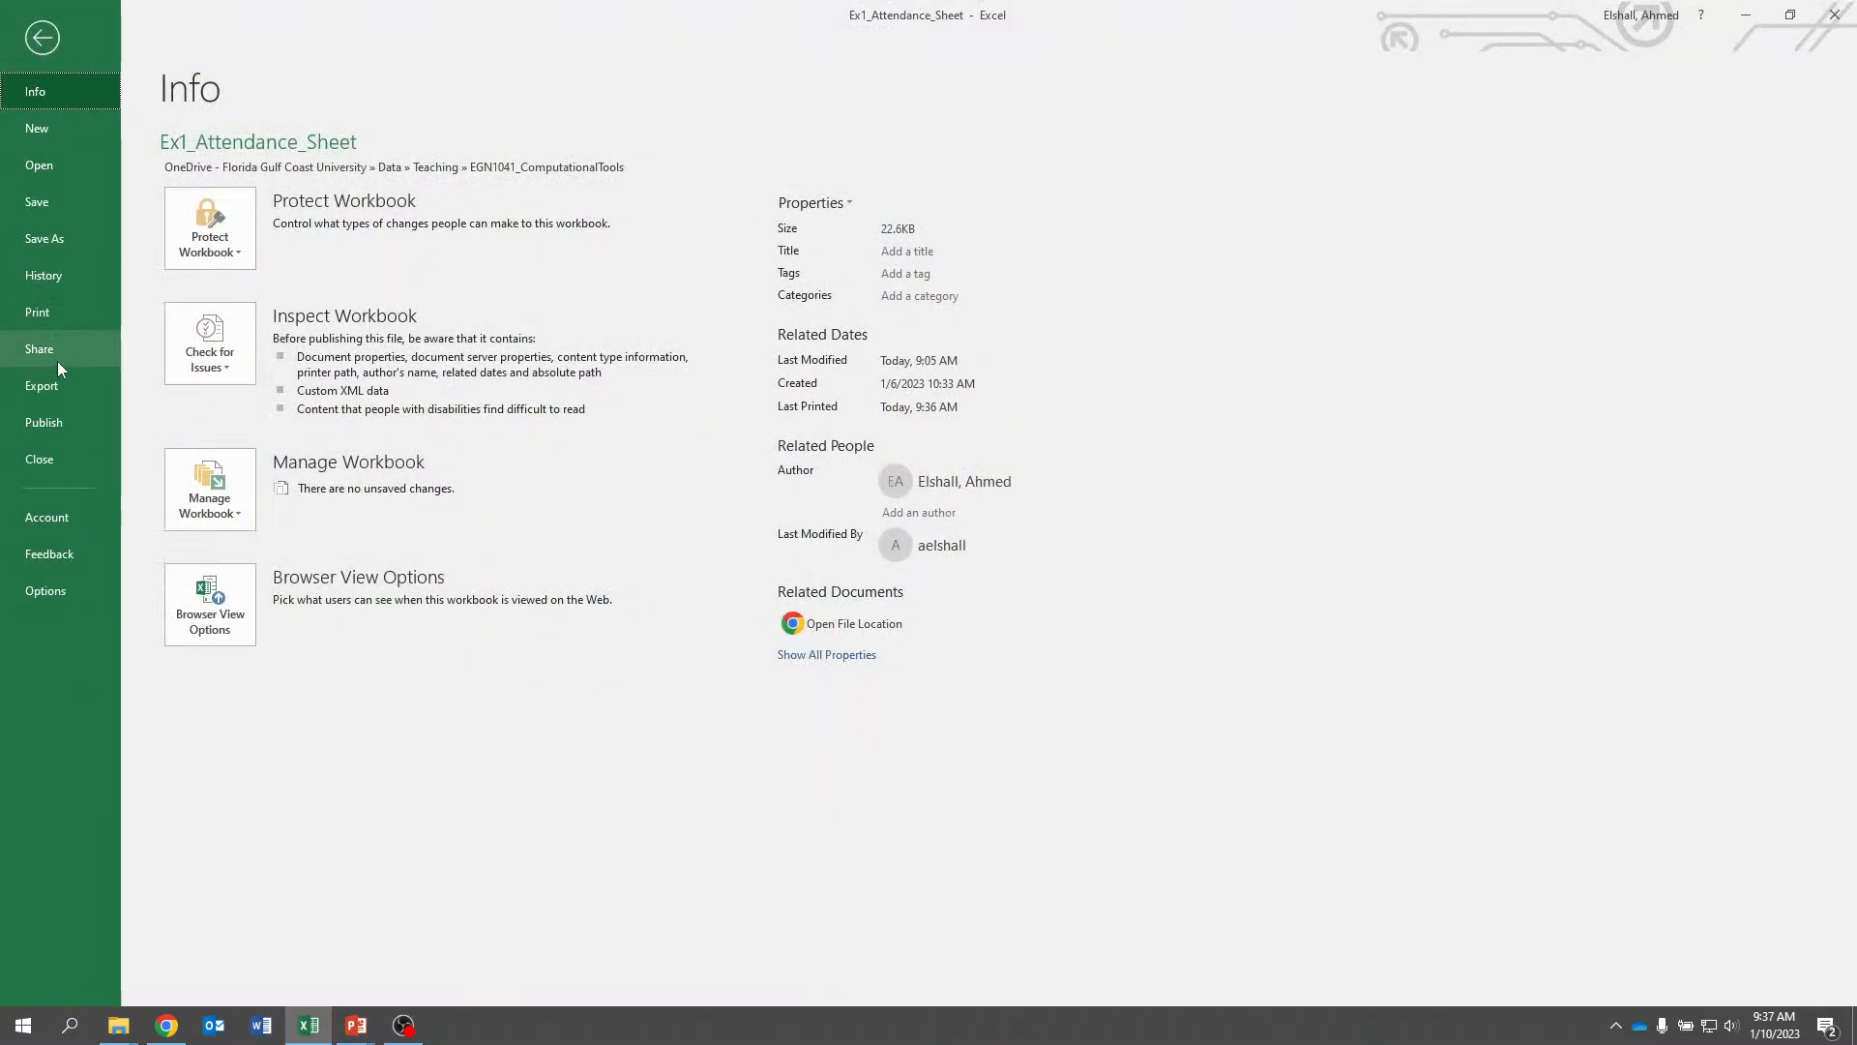
{"action": "left_click", "coordinate": [45, 316]}
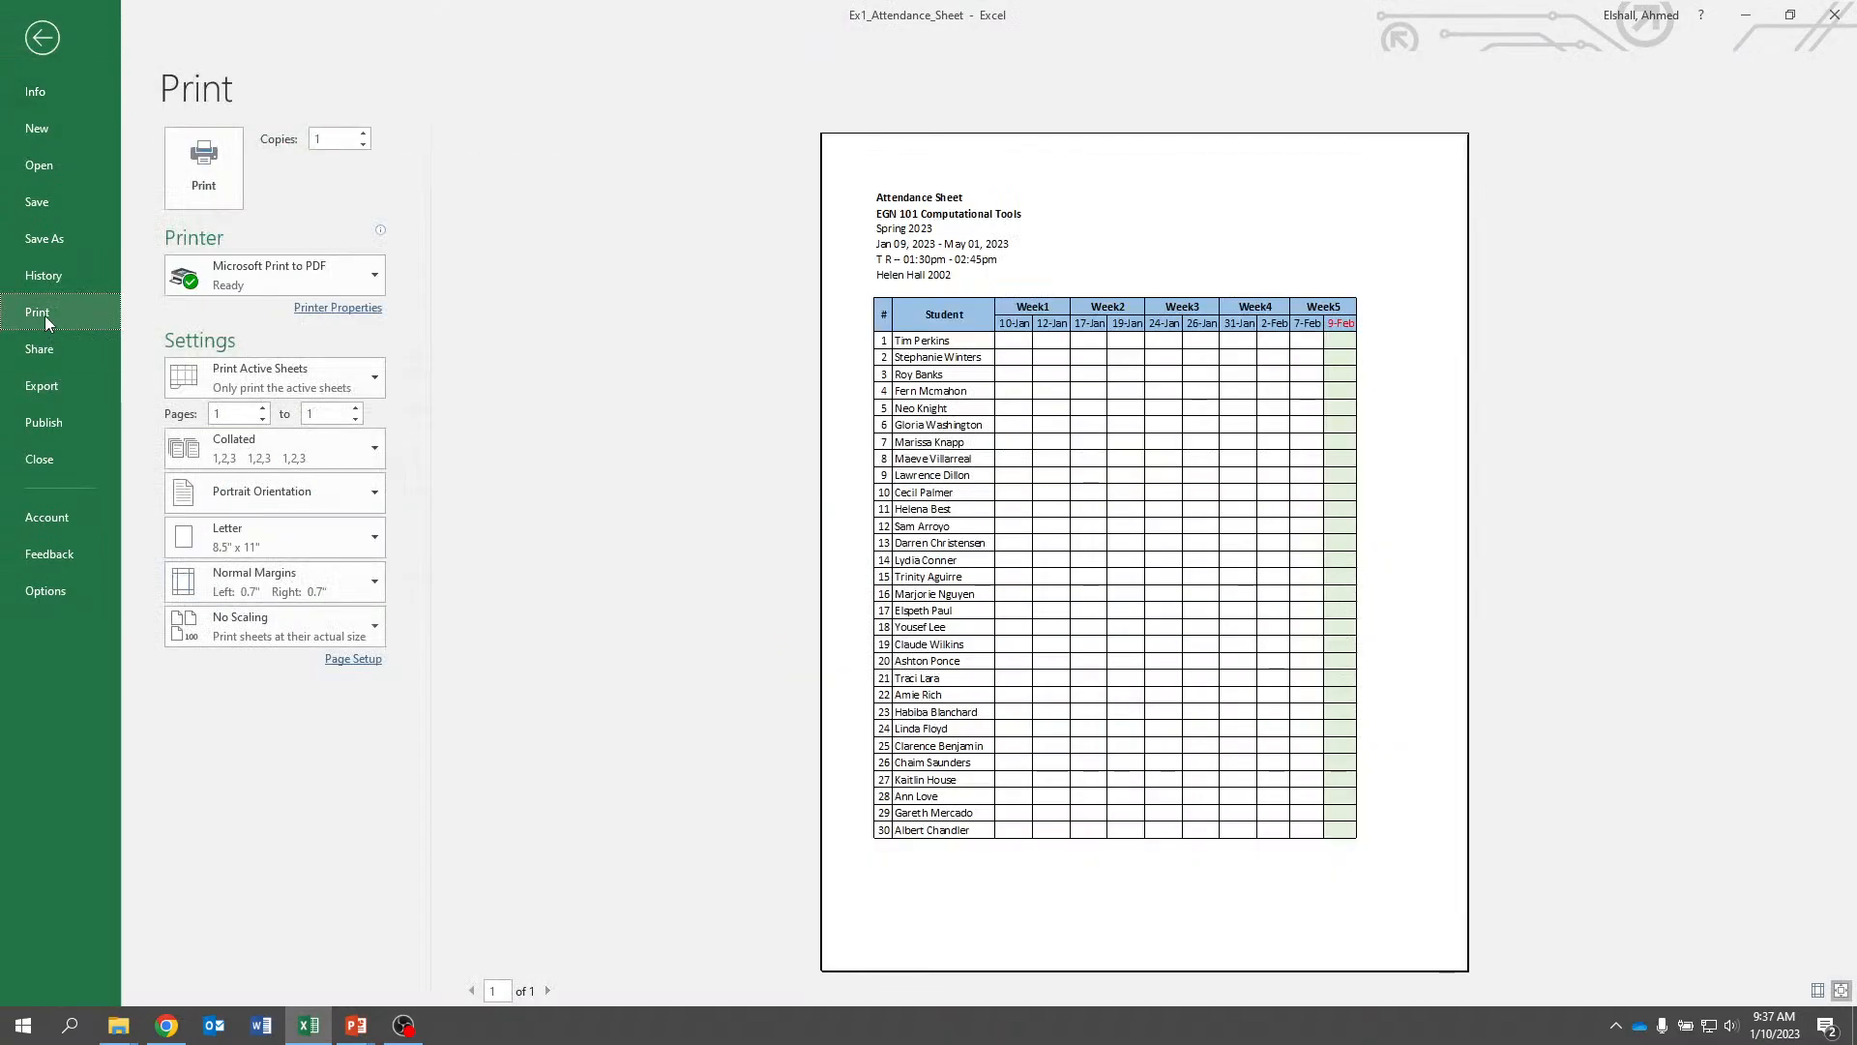
Try Fit Sheet on One Page and Fit All Columns on One Page, and set the print scaling to Fit All Rows on One Page
{"action": "left_click", "coordinate": [242, 624]}
{"action": "left_click", "coordinate": [268, 732]}
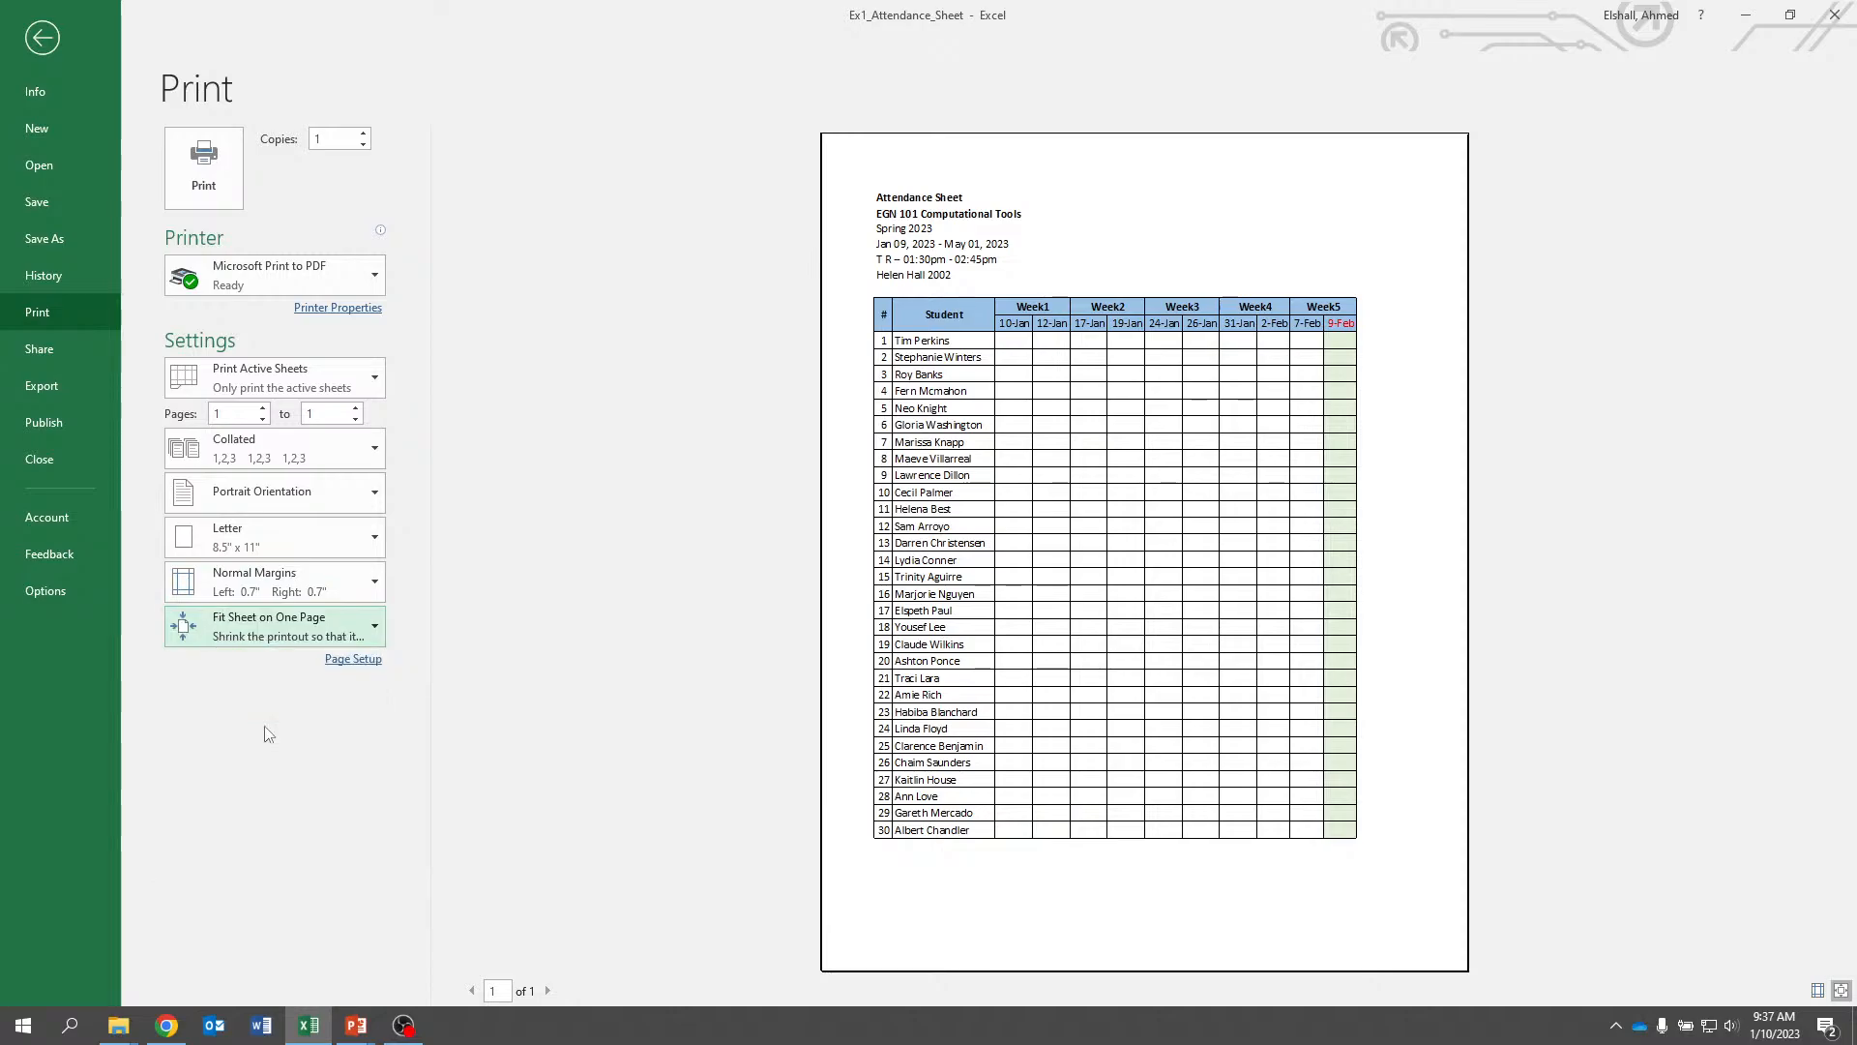
{"action": "left_click", "coordinate": [259, 636]}
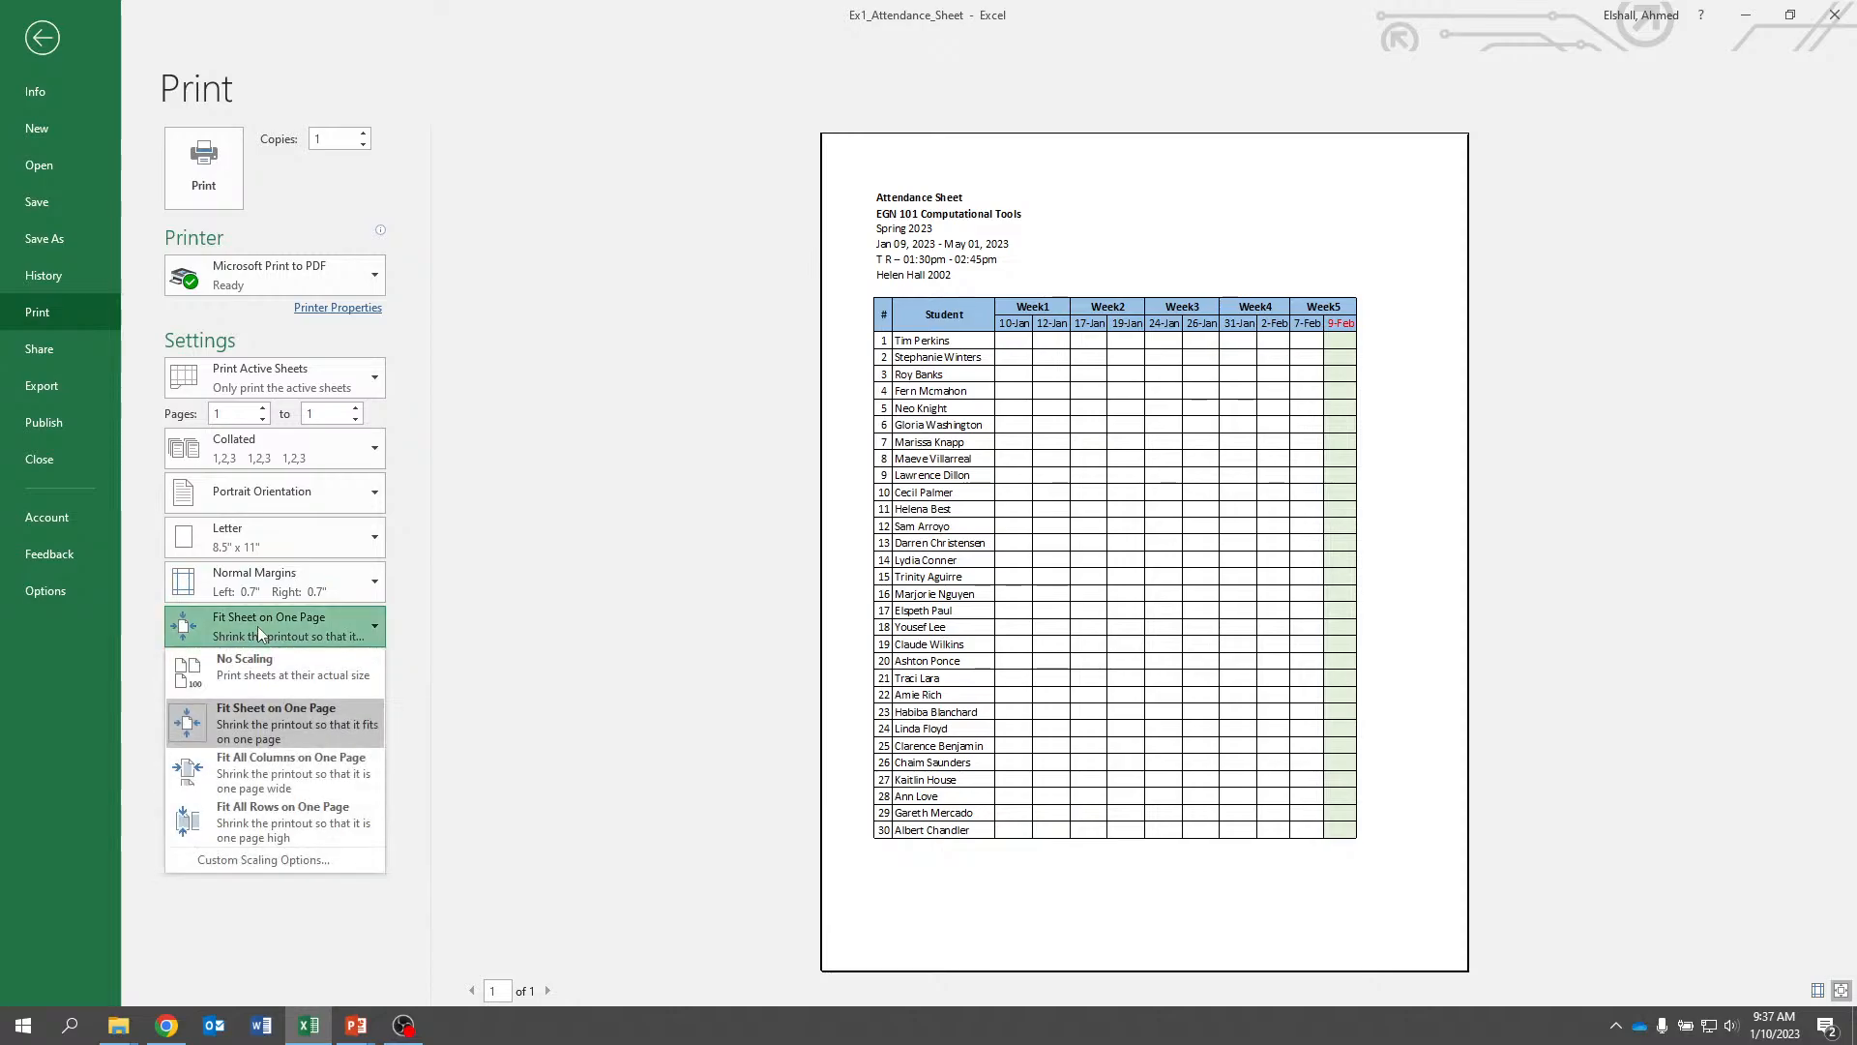
{"action": "left_click", "coordinate": [233, 768]}
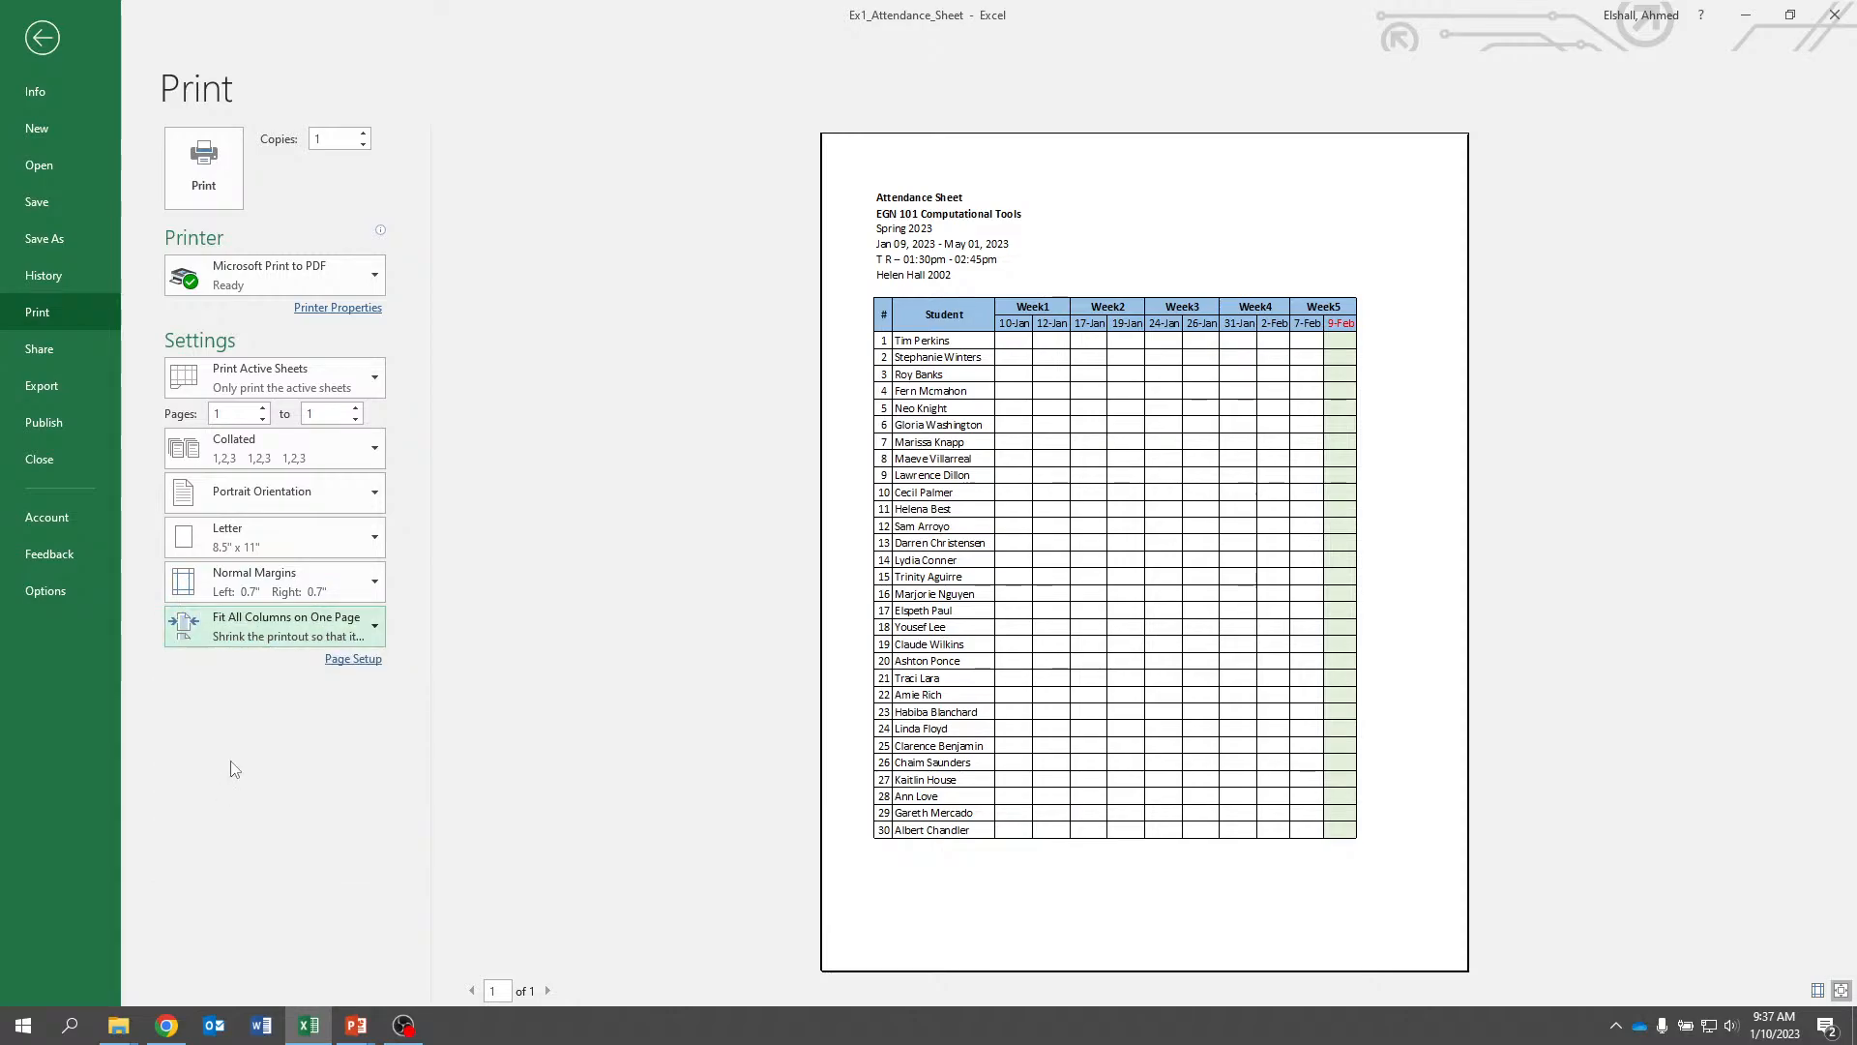
{"action": "left_click", "coordinate": [244, 646]}
{"action": "left_click", "coordinate": [270, 819]}
{"action": "left_click", "coordinate": [42, 38]}
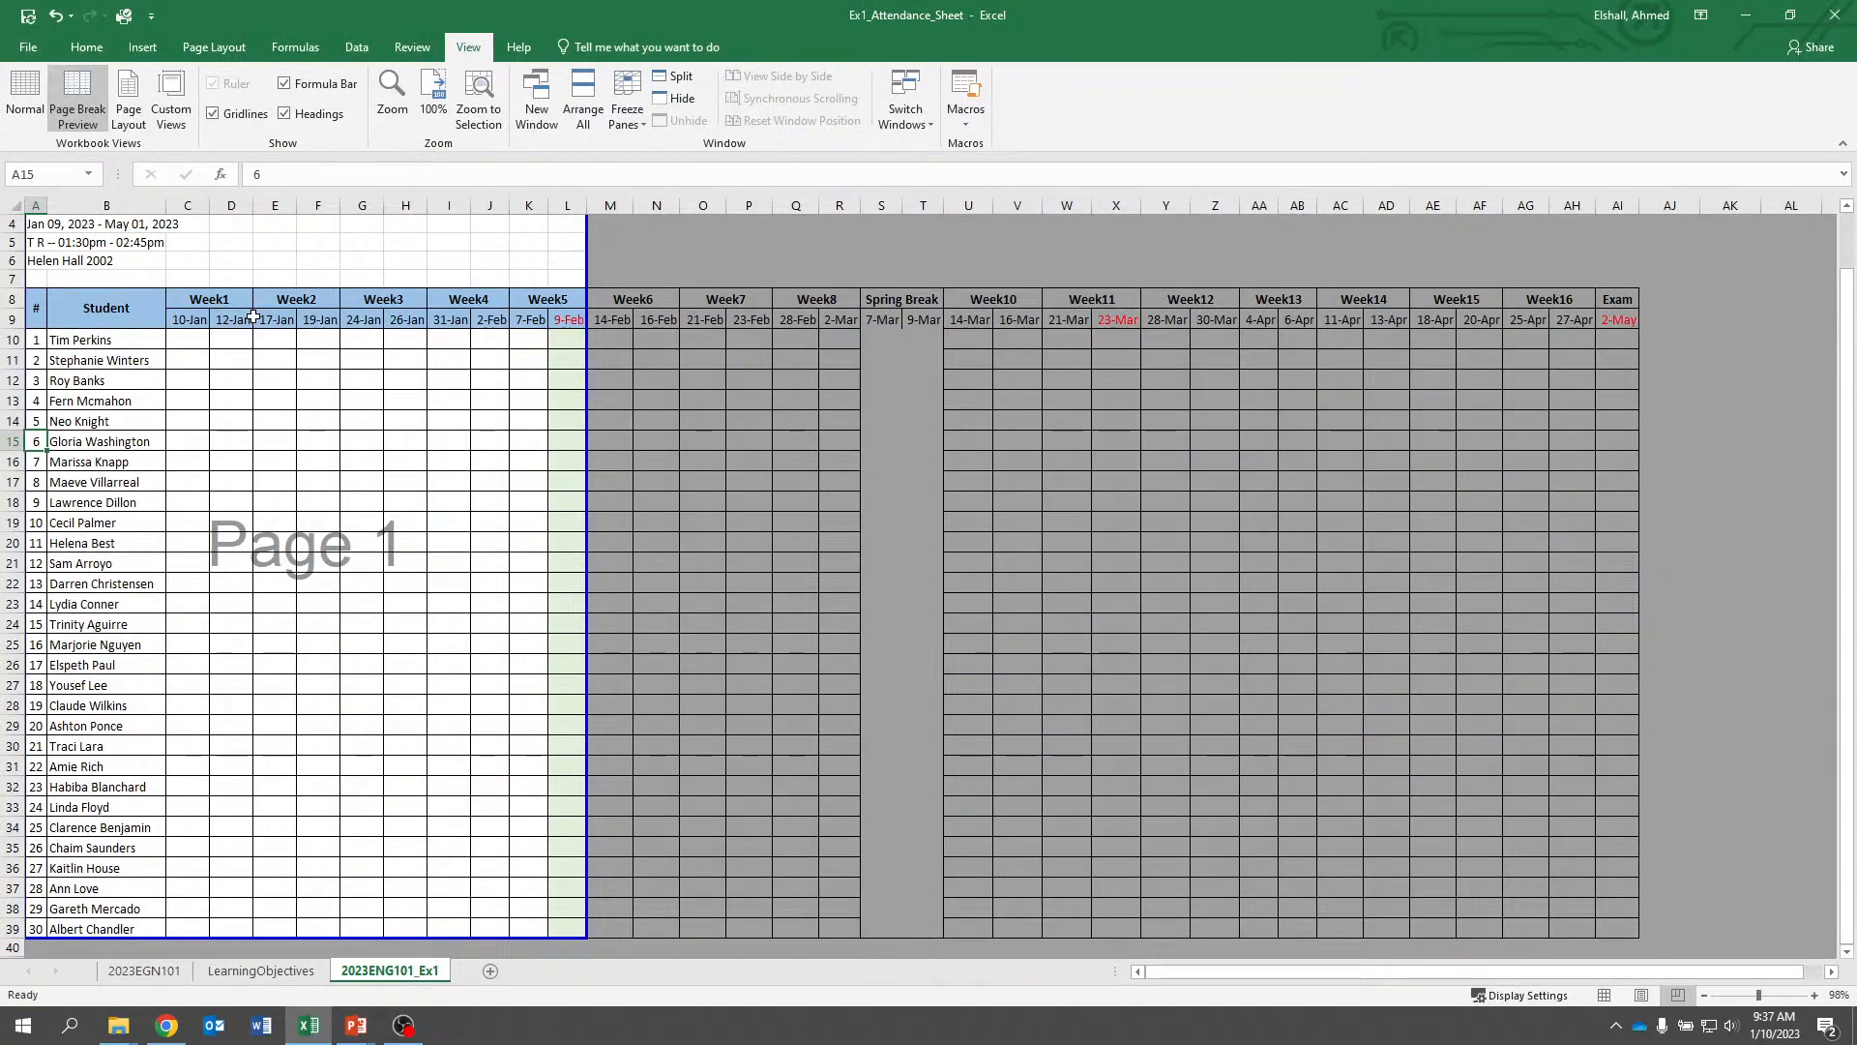
Print the attendance sheet with Microsoft Print to PDF, saving it as Test in the OneDrive Desktop folder
{"action": "left_click", "coordinate": [344, 401]}
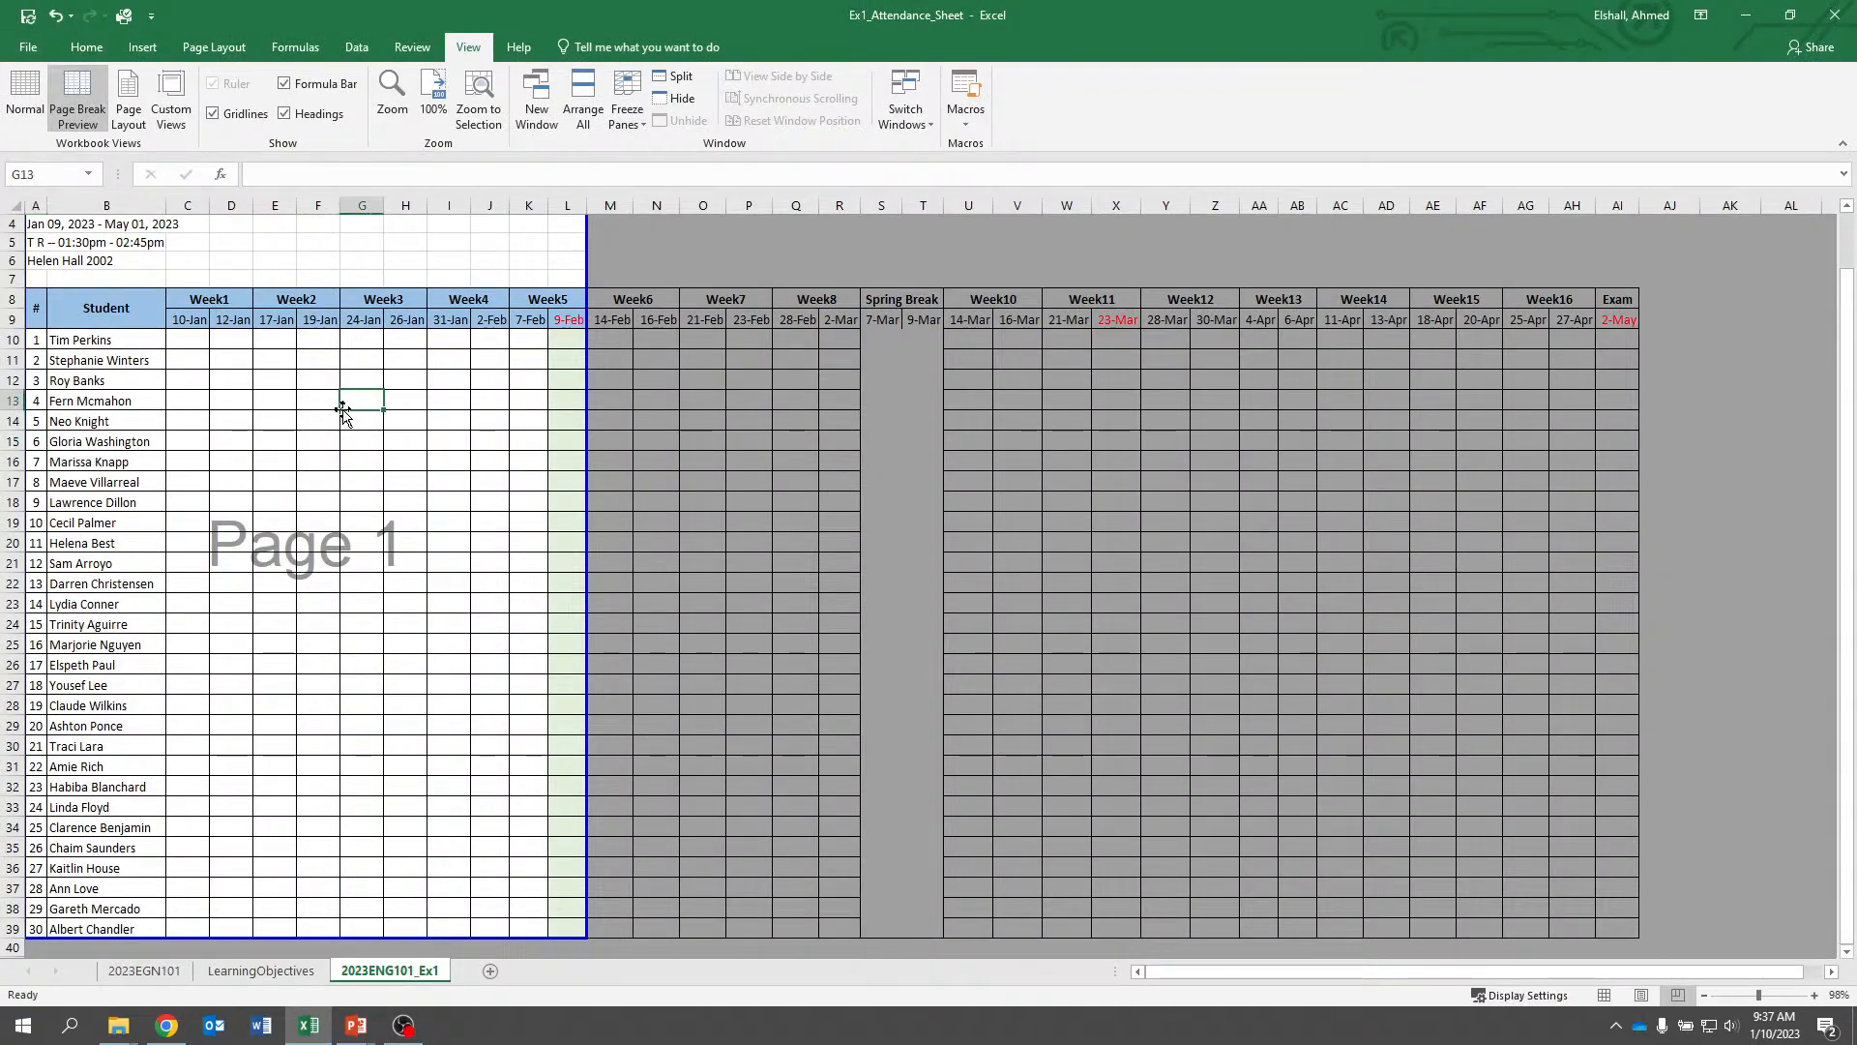
{"action": "left_click", "coordinate": [28, 46]}
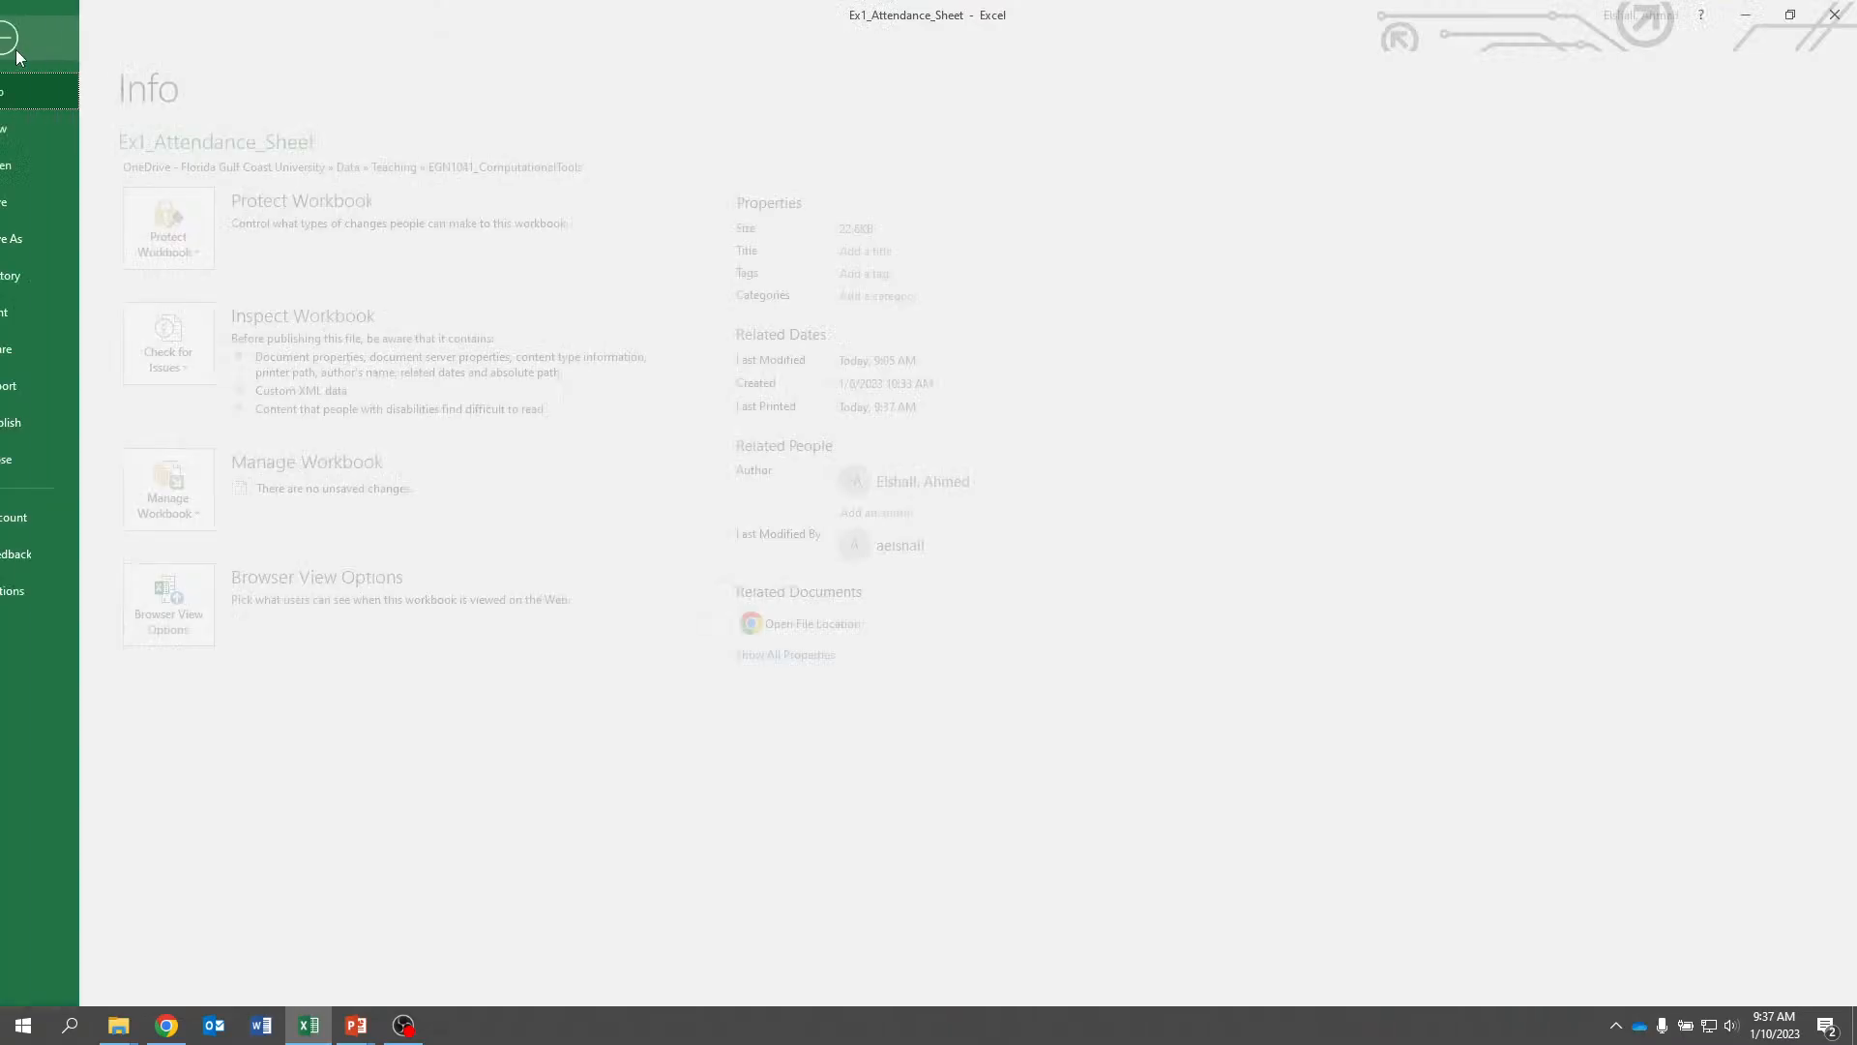
{"action": "left_click", "coordinate": [37, 313]}
{"action": "left_click", "coordinate": [184, 198]}
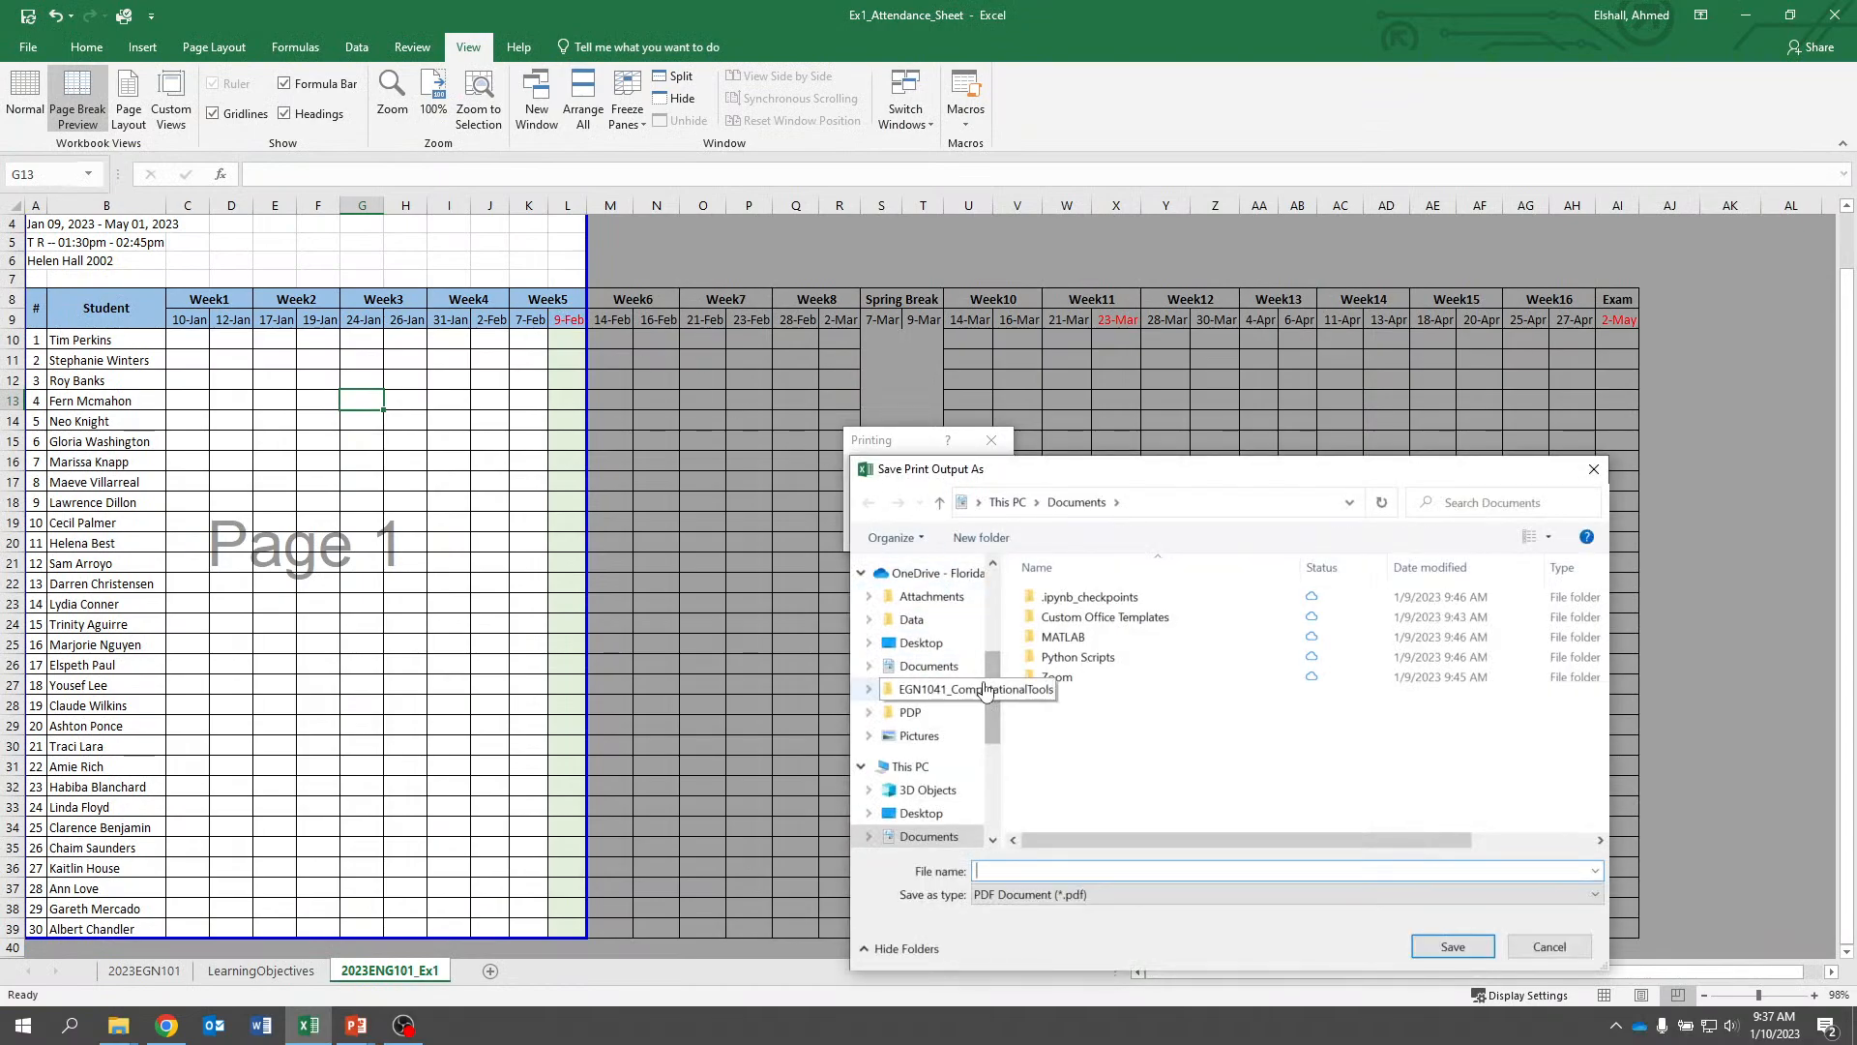
{"action": "left_click", "coordinate": [921, 643]}
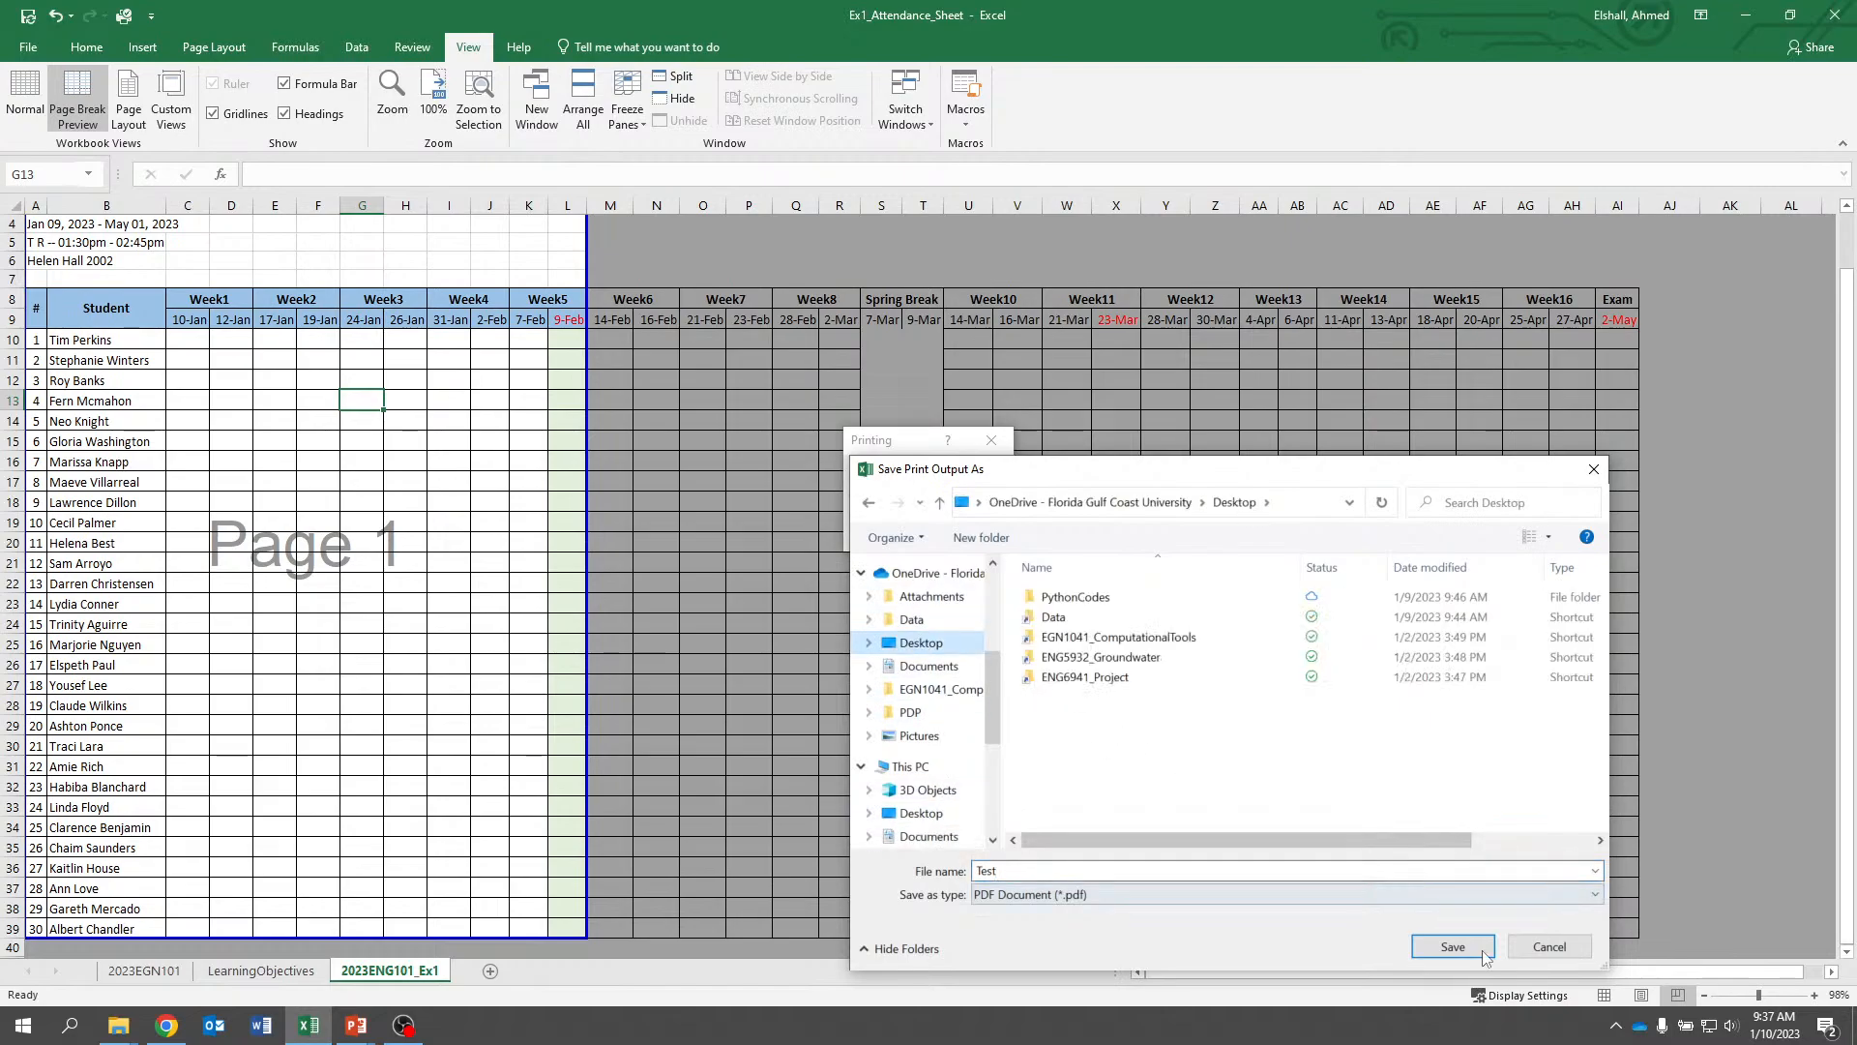
{"action": "left_click", "coordinate": [1453, 946]}
{"action": "scroll", "coordinate": [1362, 874], "scroll_direction": "down", "scroll_amount": 3}
{"action": "scroll", "coordinate": [1098, 605], "scroll_direction": "up", "scroll_amount": 3}
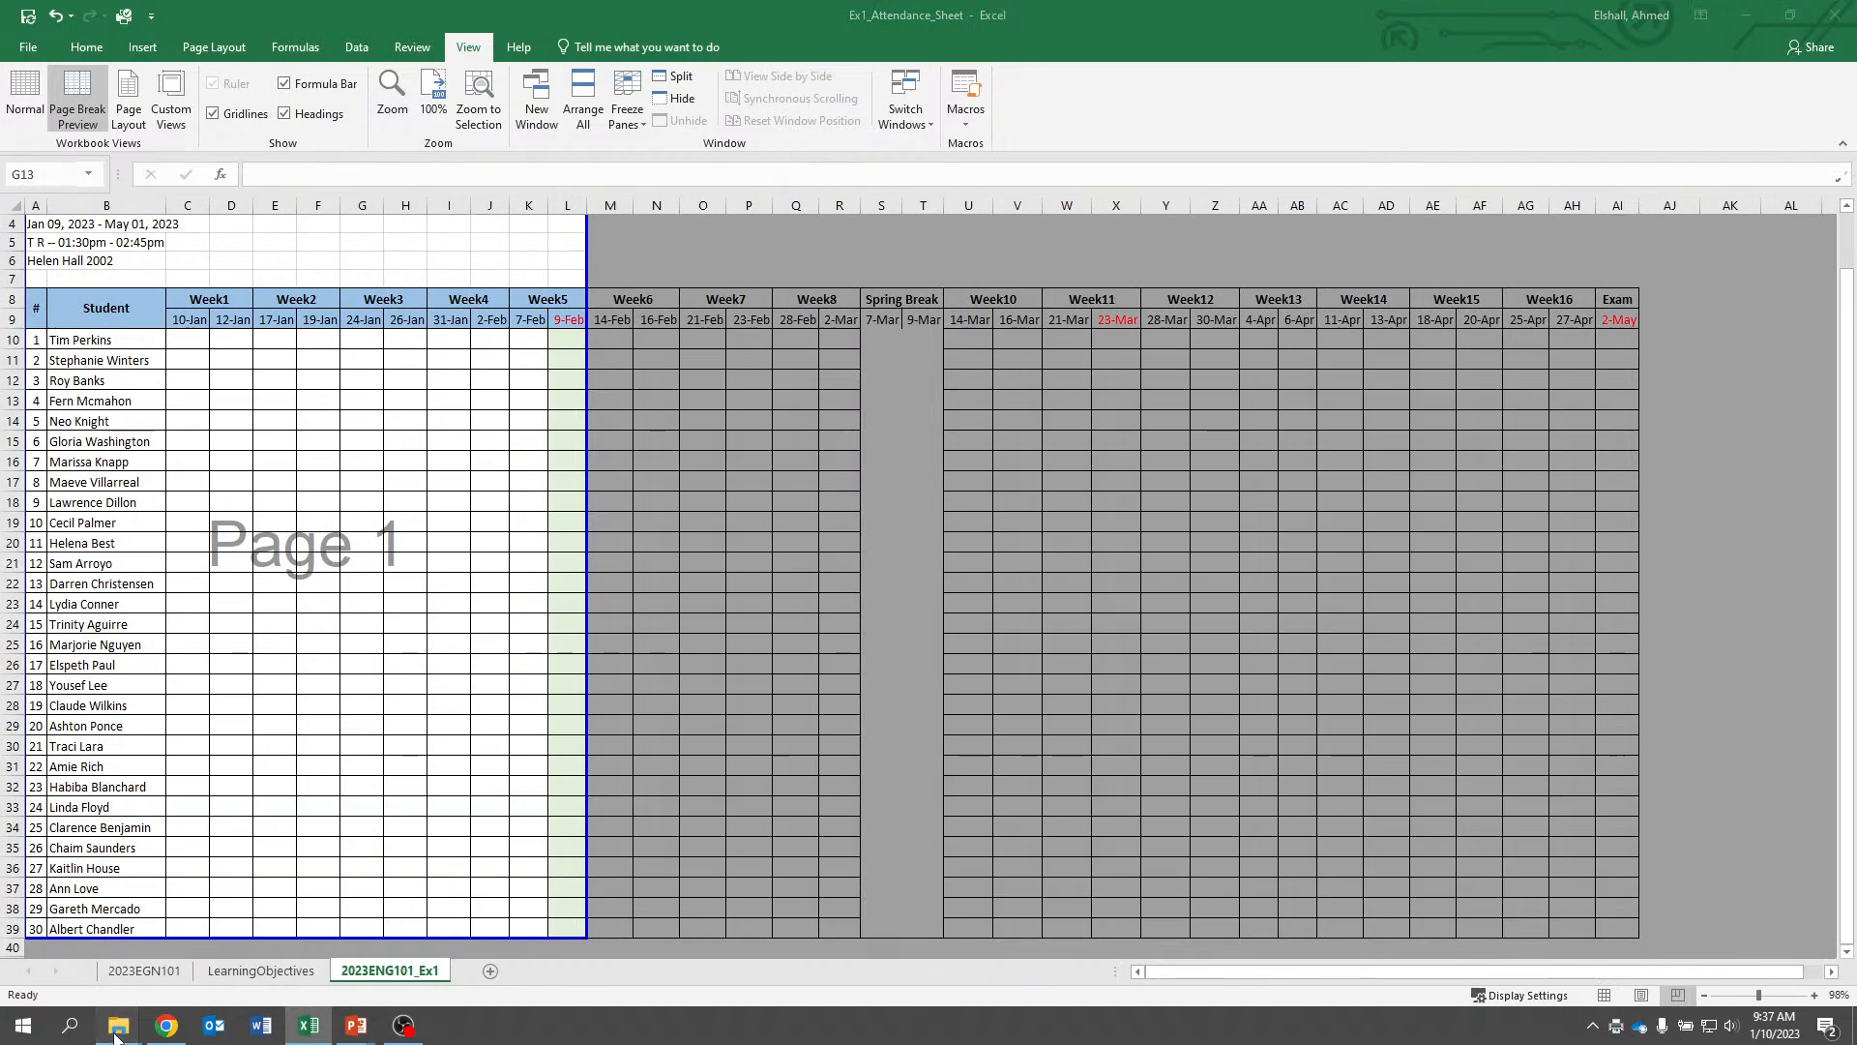
Switch to File Explorer, go to the Desktop folder and open the Test PDF
{"action": "mouse_move", "coordinate": [118, 1024]}
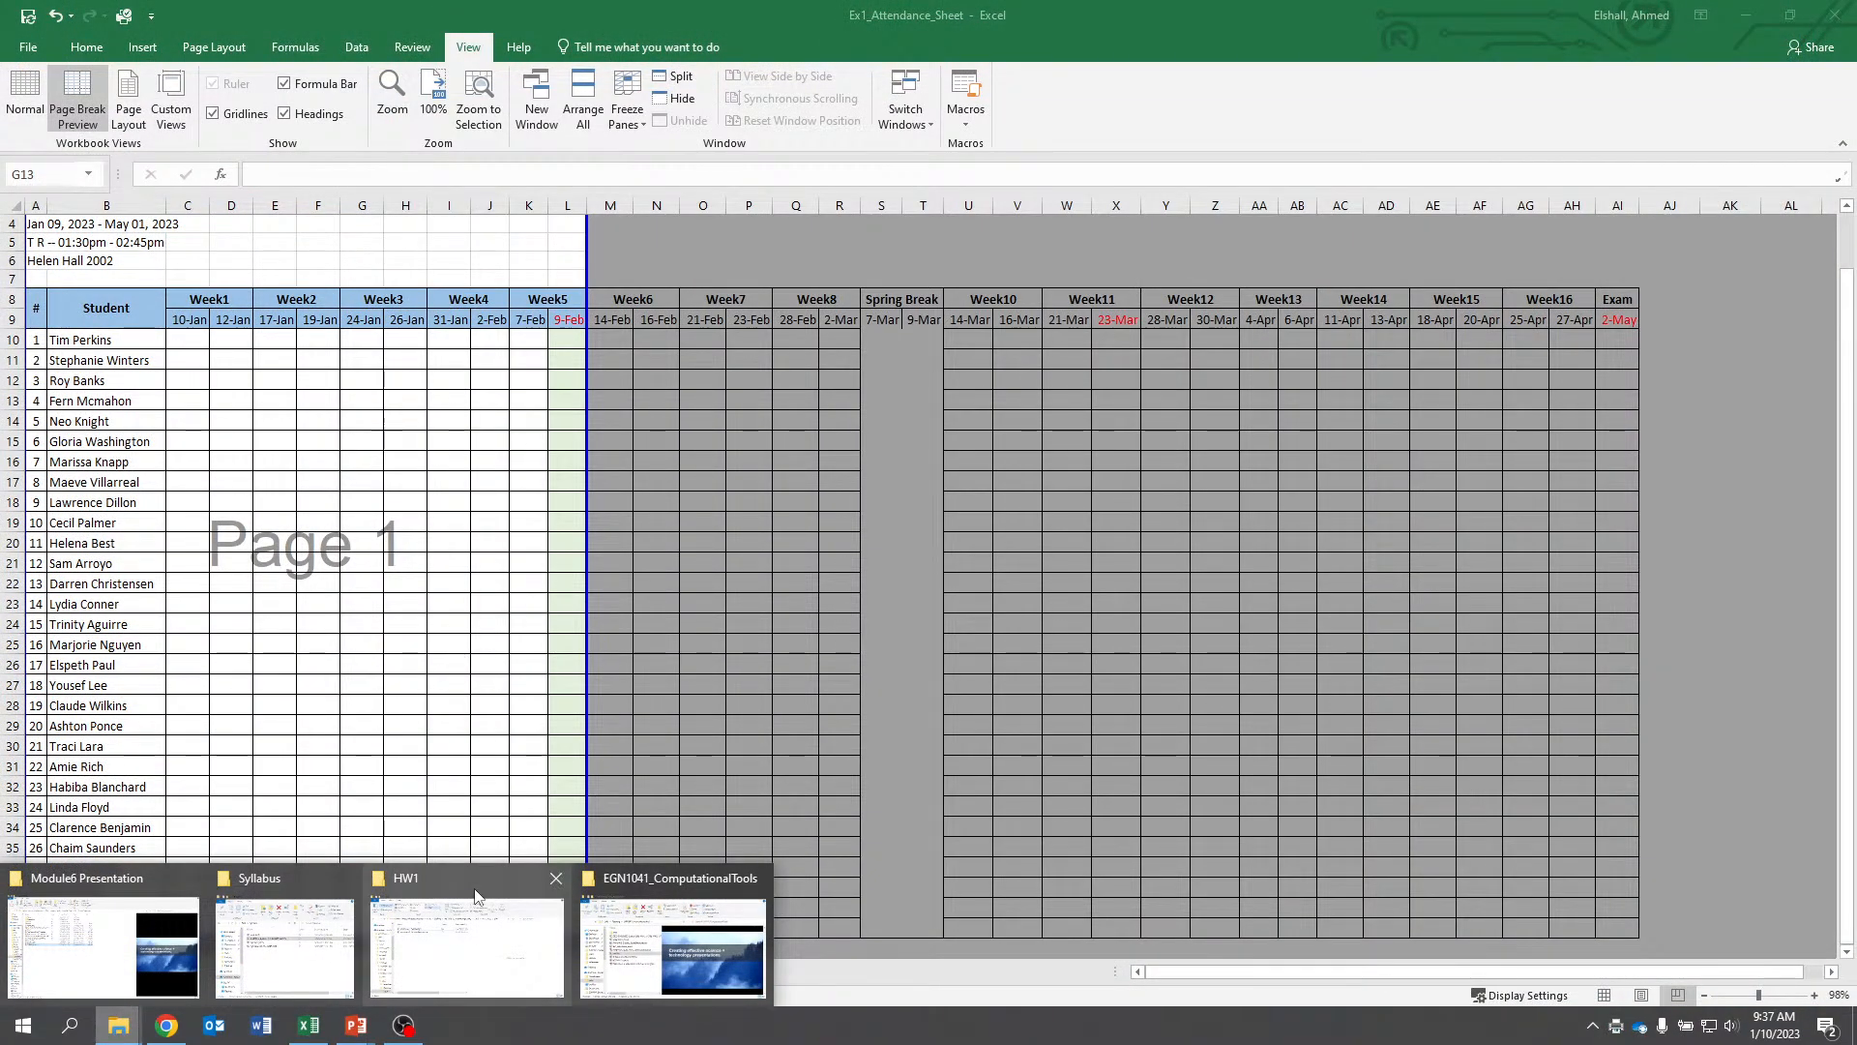
{"action": "left_click", "coordinate": [455, 946]}
{"action": "scroll", "coordinate": [102, 319], "scroll_direction": "up", "scroll_amount": 4}
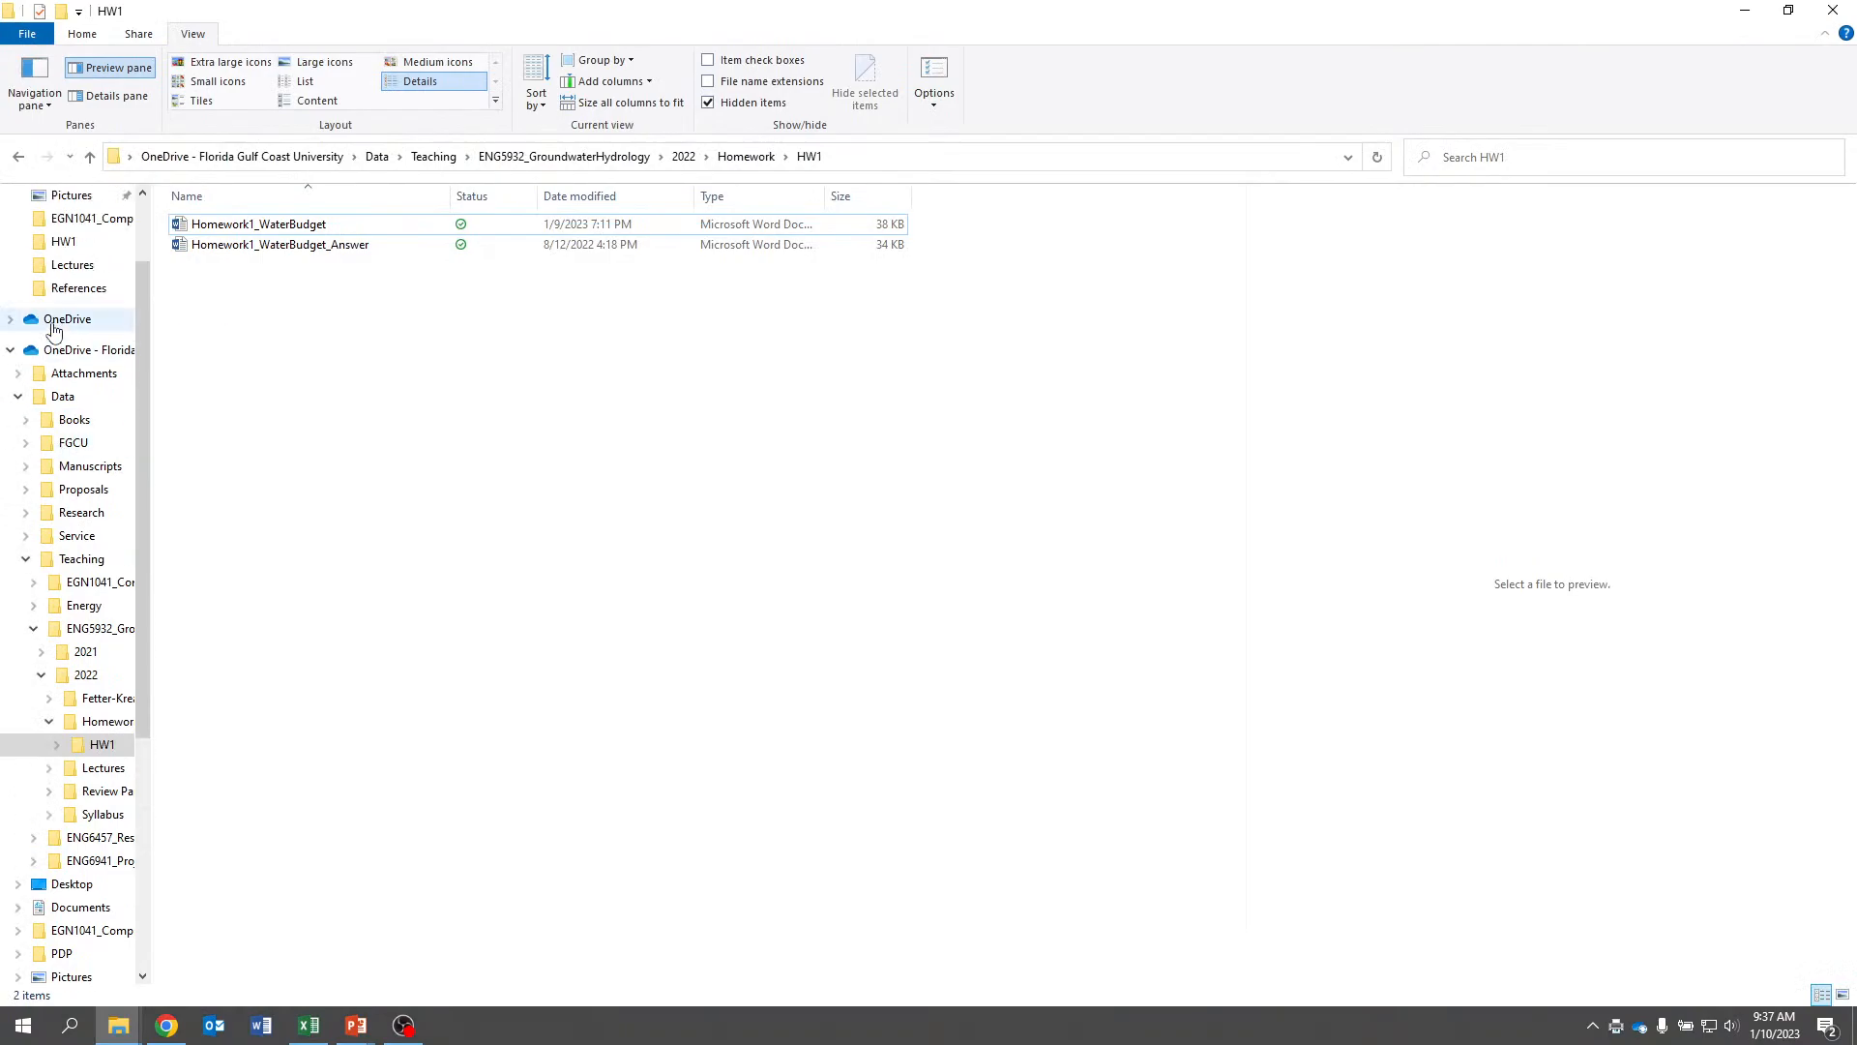
{"action": "left_click", "coordinate": [72, 235]}
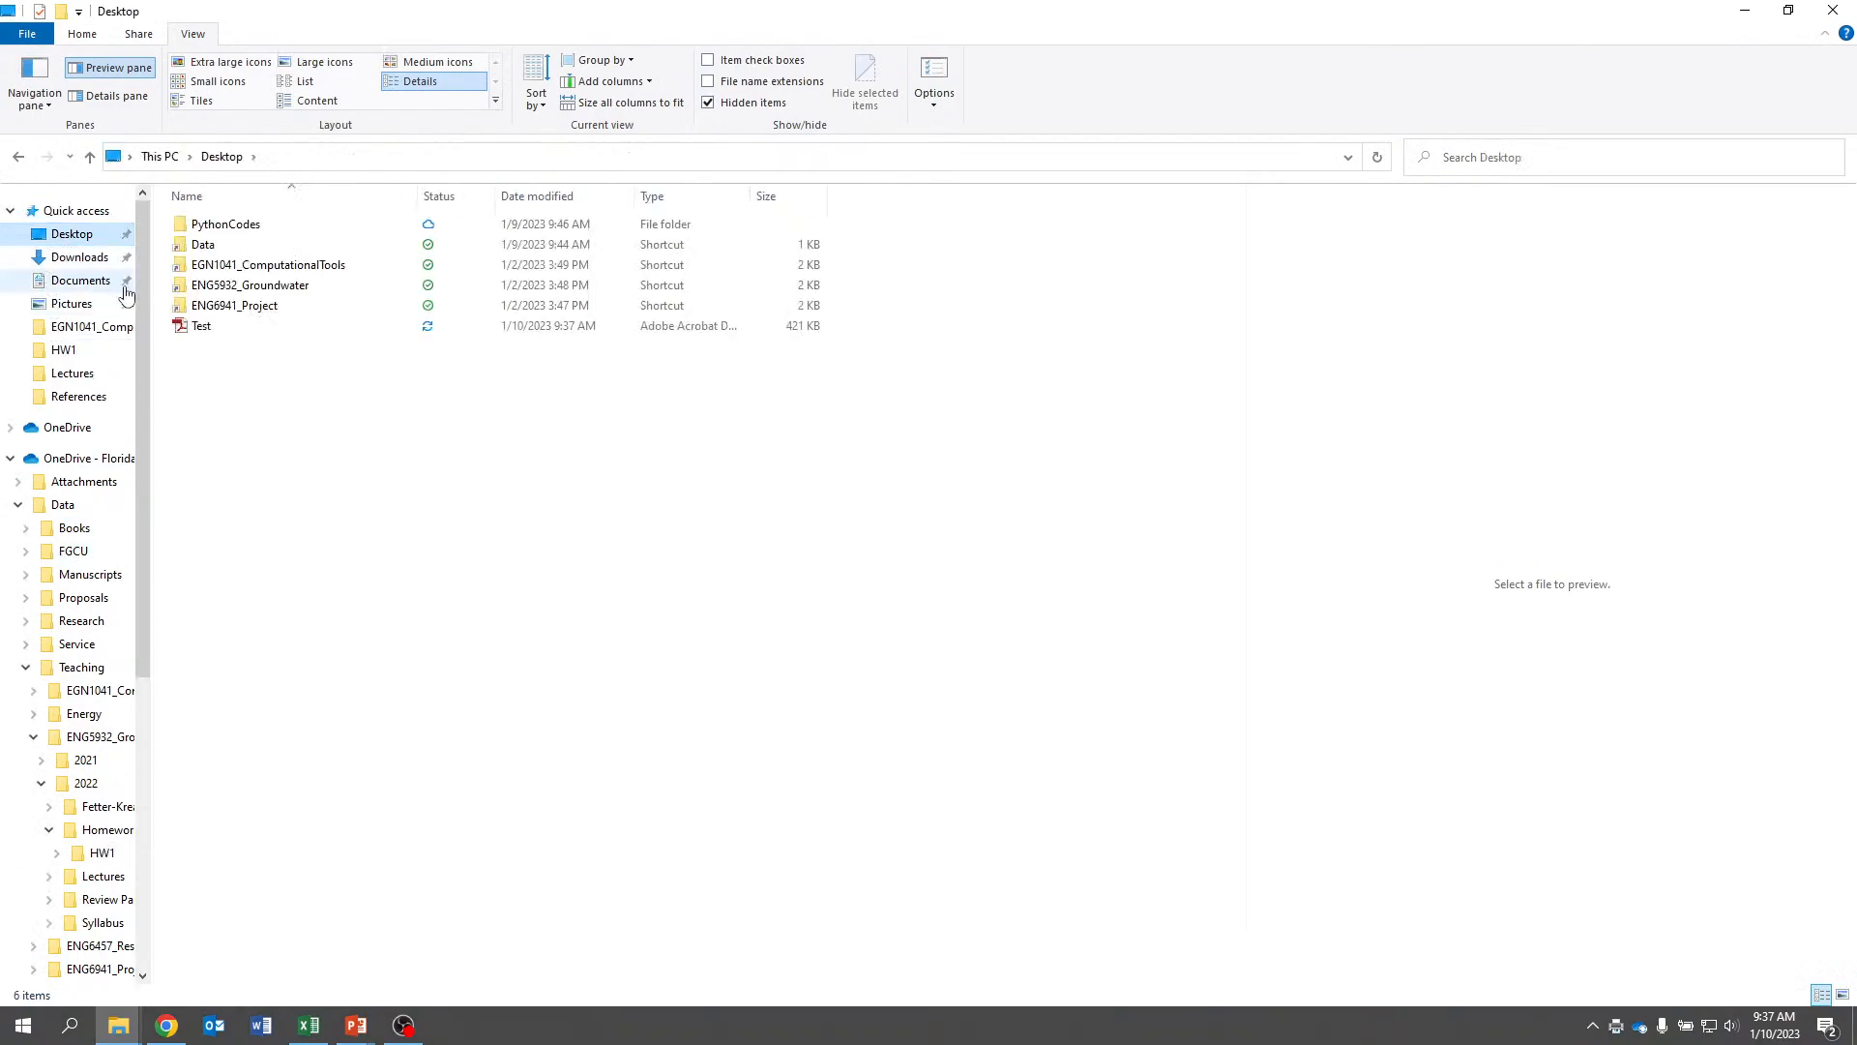
{"action": "left_click", "coordinate": [201, 329]}
{"action": "right_click", "coordinate": [198, 329]}
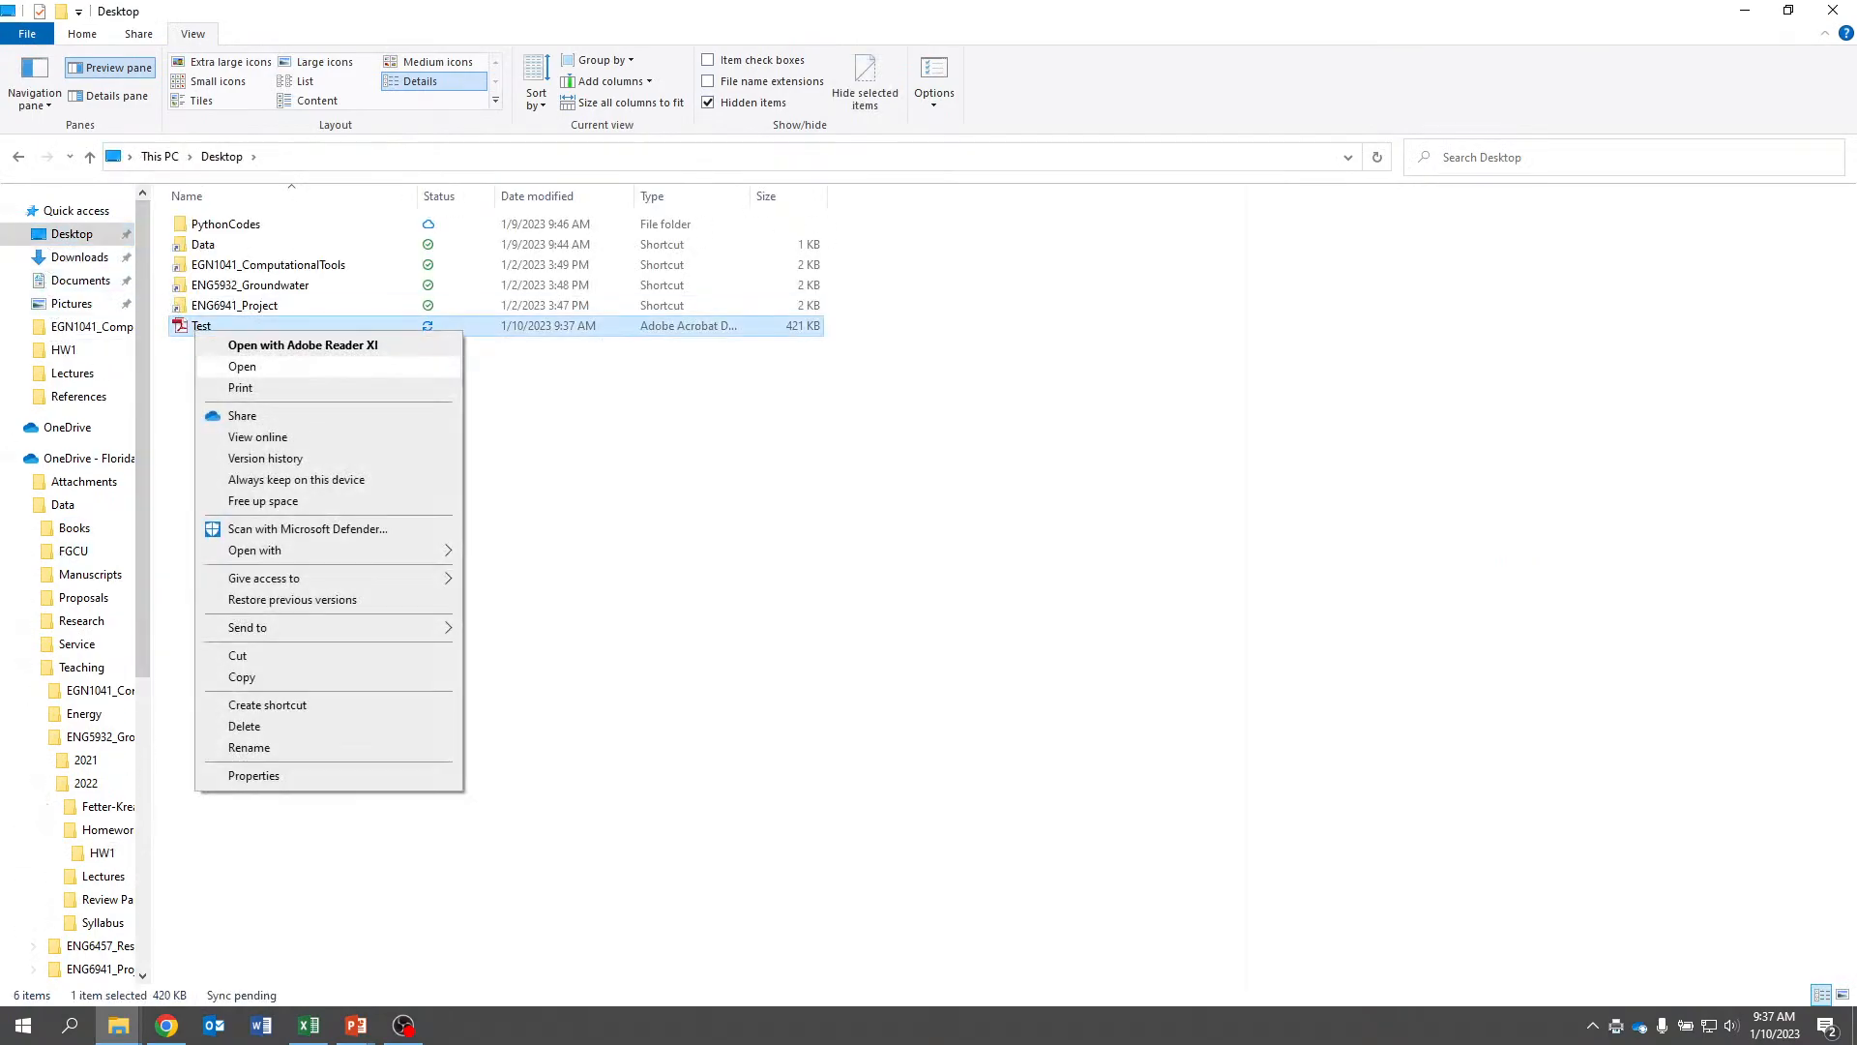
{"action": "left_click", "coordinate": [242, 366]}
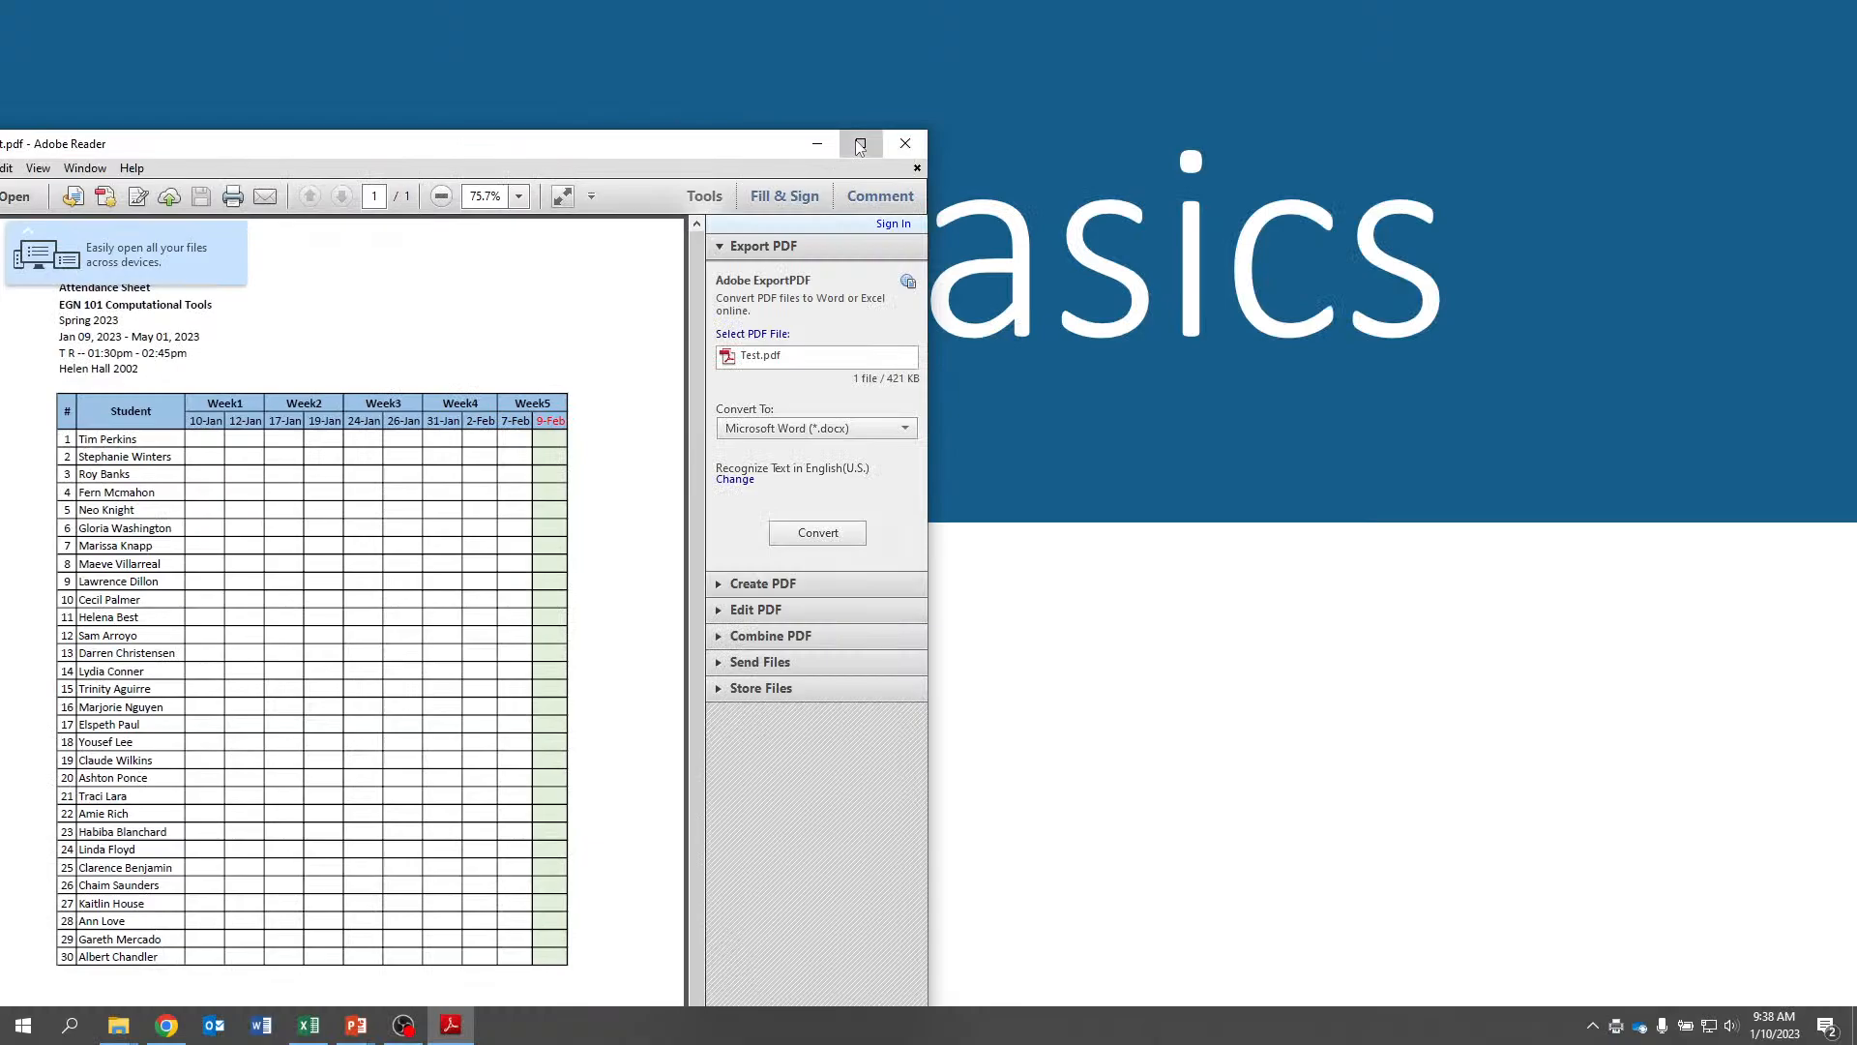
Maximize the PDF reader window and examine the printed attendance sheet from its heading down through the student rows
{"action": "left_click", "coordinate": [860, 146]}
{"action": "scroll", "coordinate": [871, 395], "scroll_direction": "down", "scroll_amount": 6}
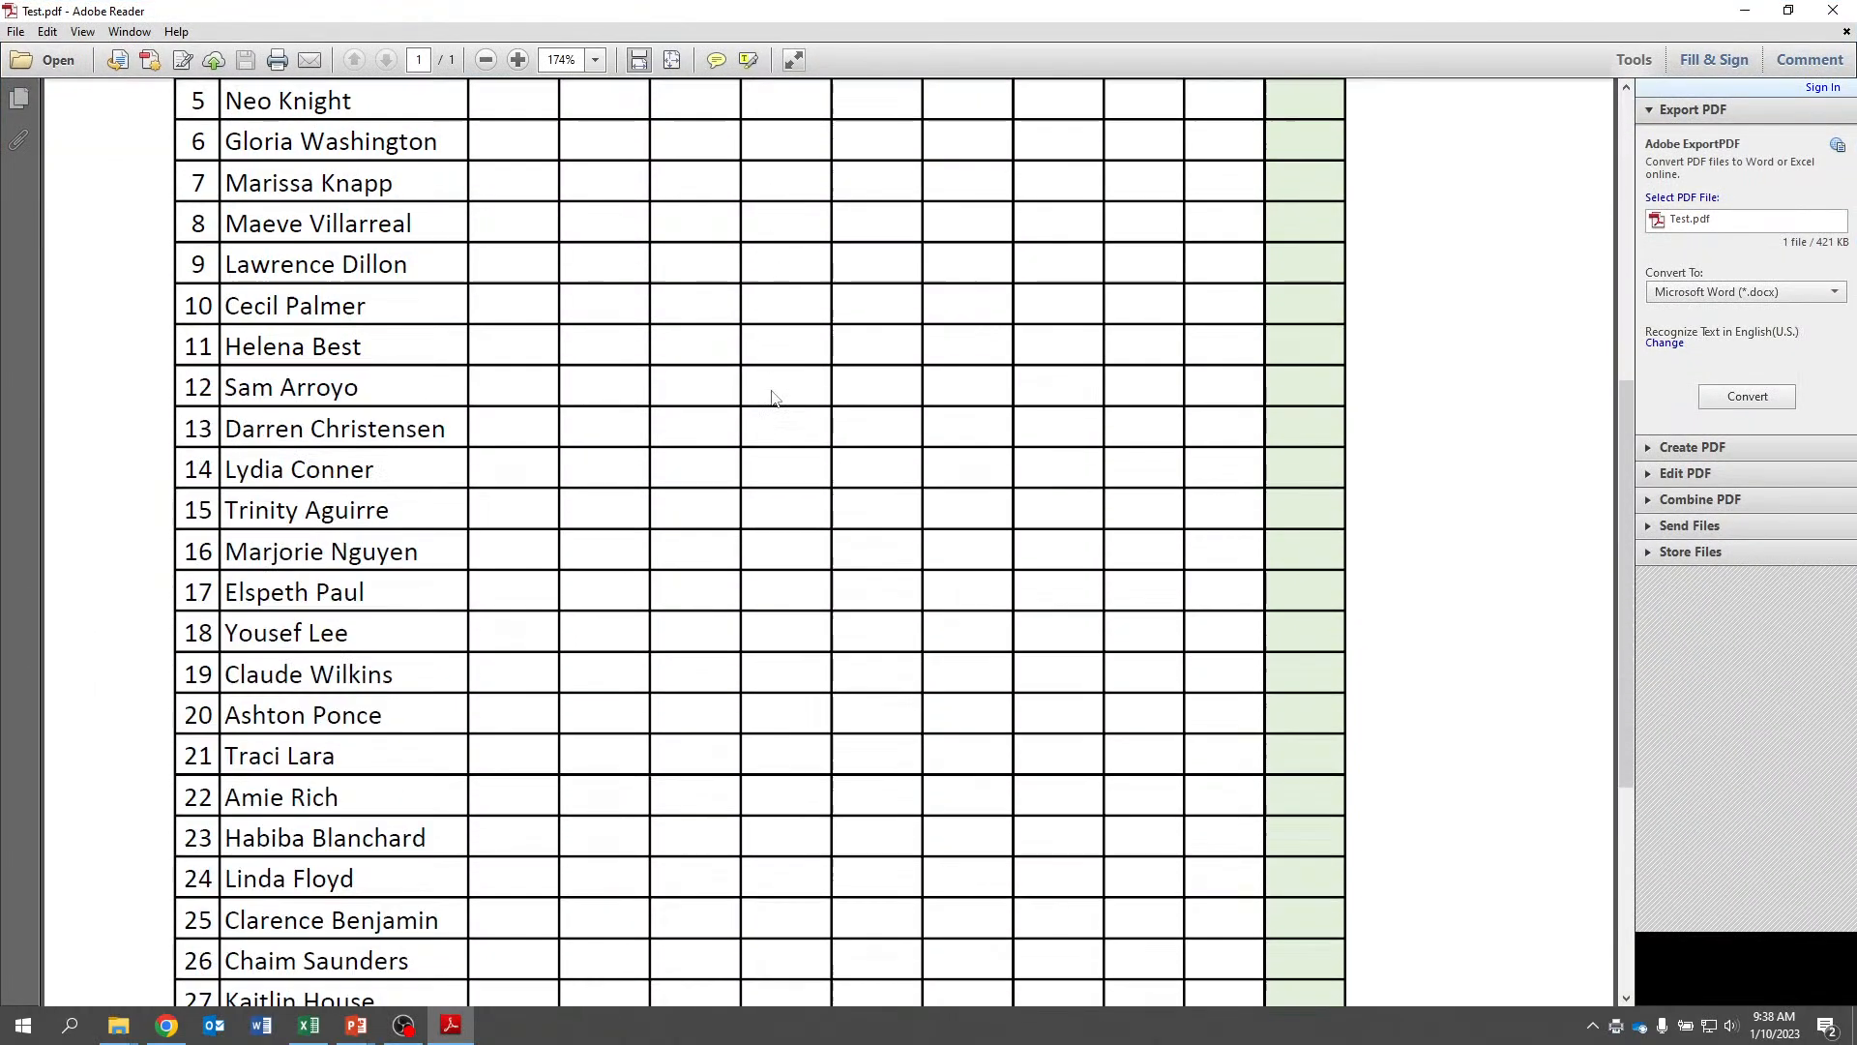
{"action": "scroll", "coordinate": [772, 397], "scroll_direction": "down", "scroll_amount": 4}
{"action": "scroll", "coordinate": [771, 394], "scroll_direction": "up", "scroll_amount": 8}
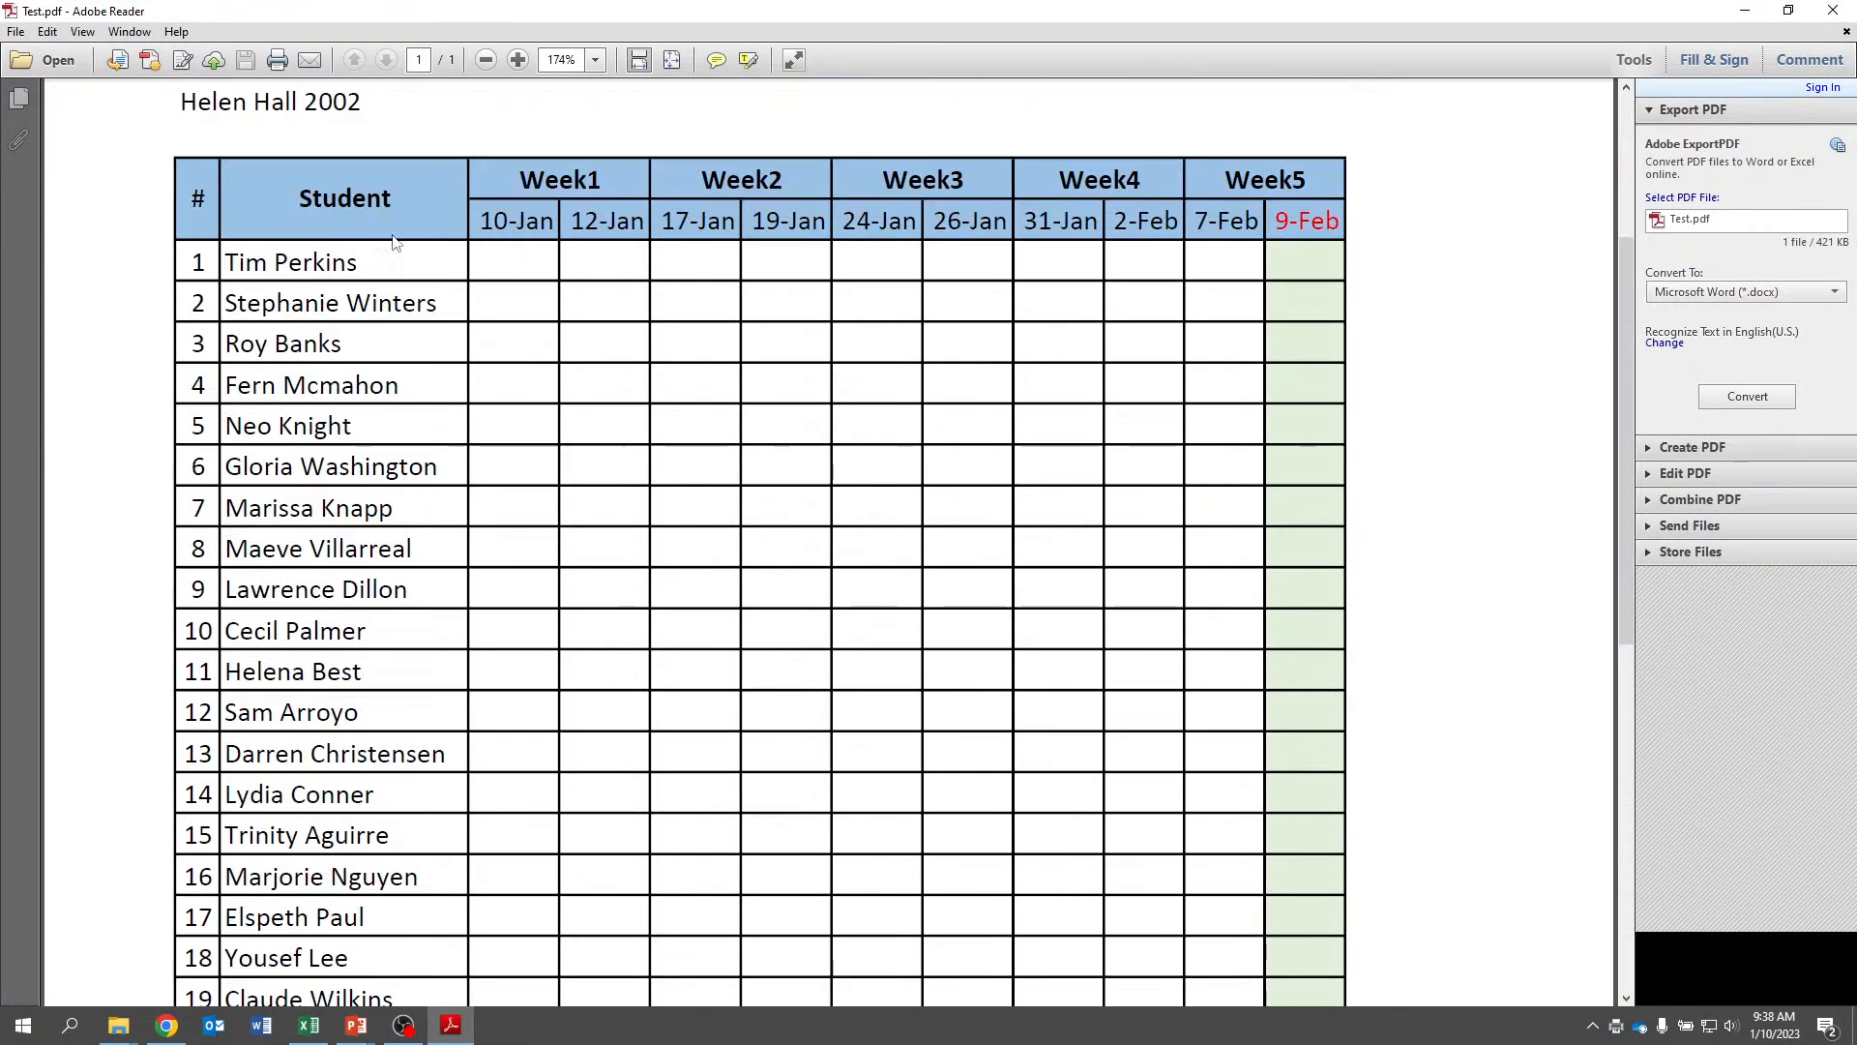
{"action": "scroll", "coordinate": [954, 270], "scroll_direction": "up", "scroll_amount": 3}
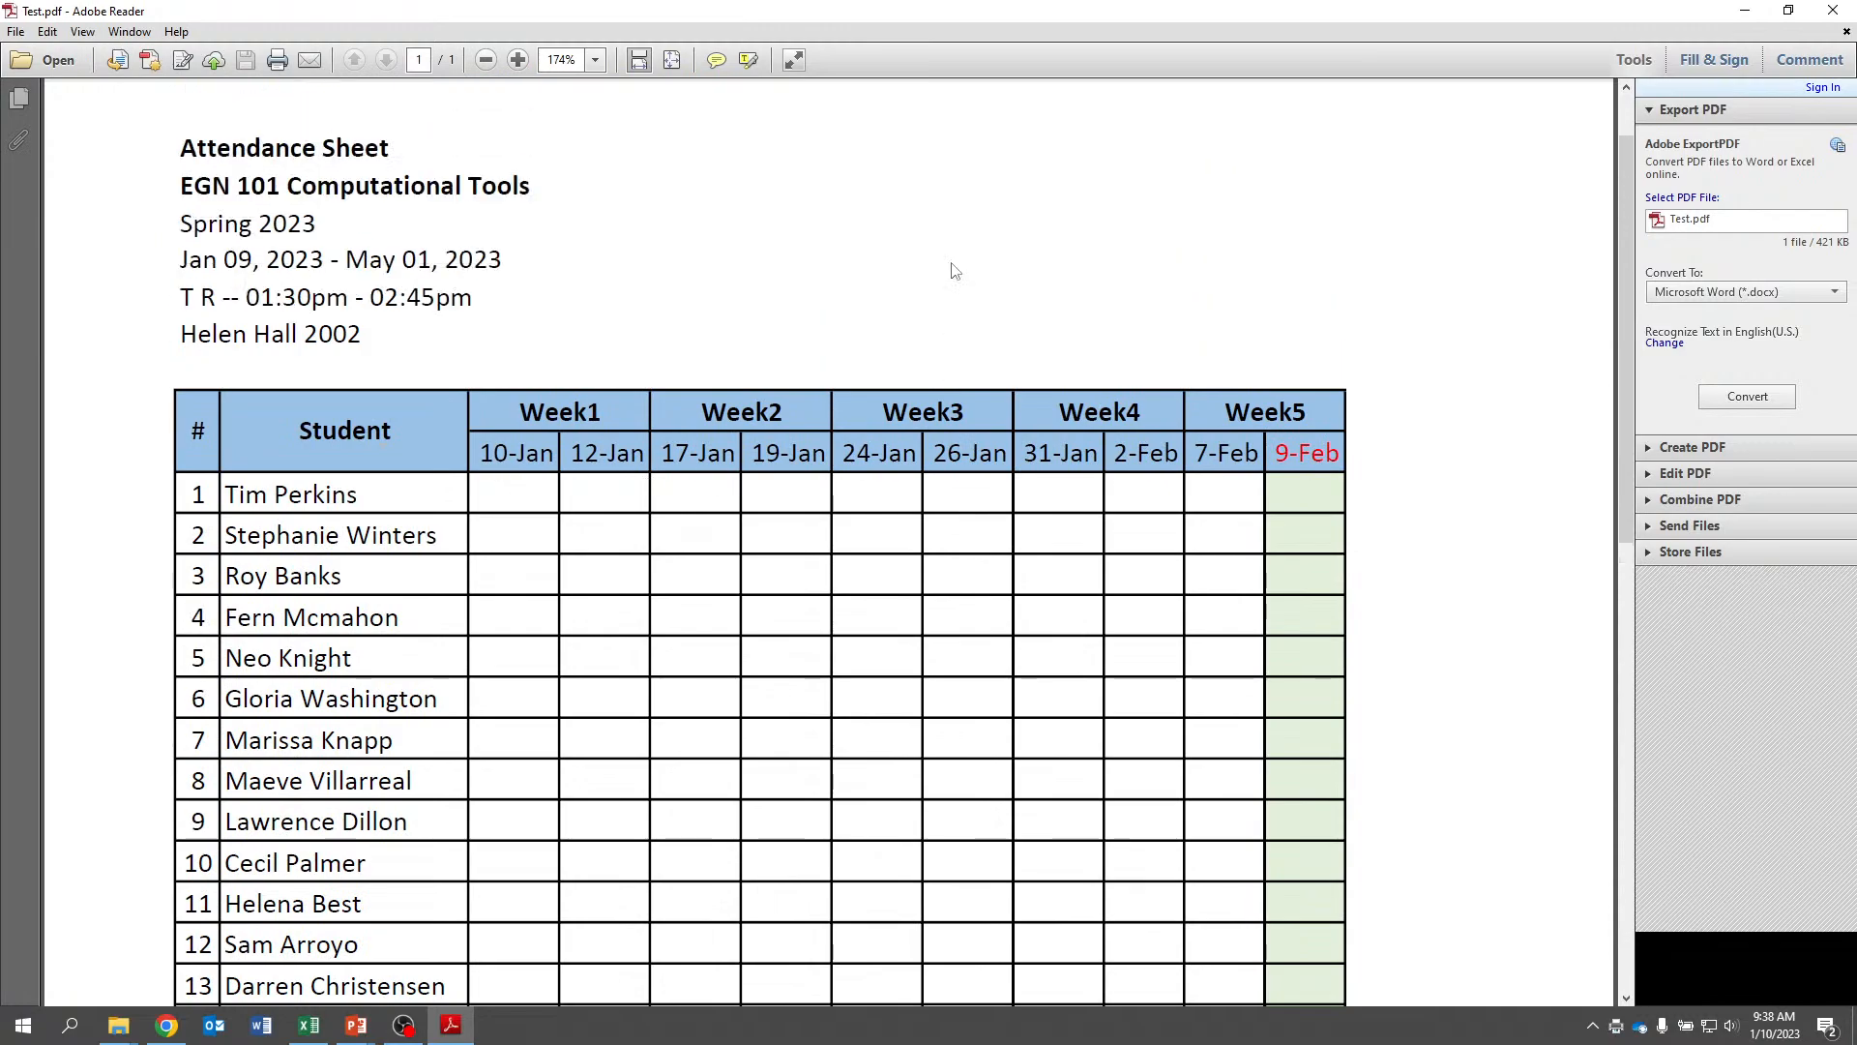